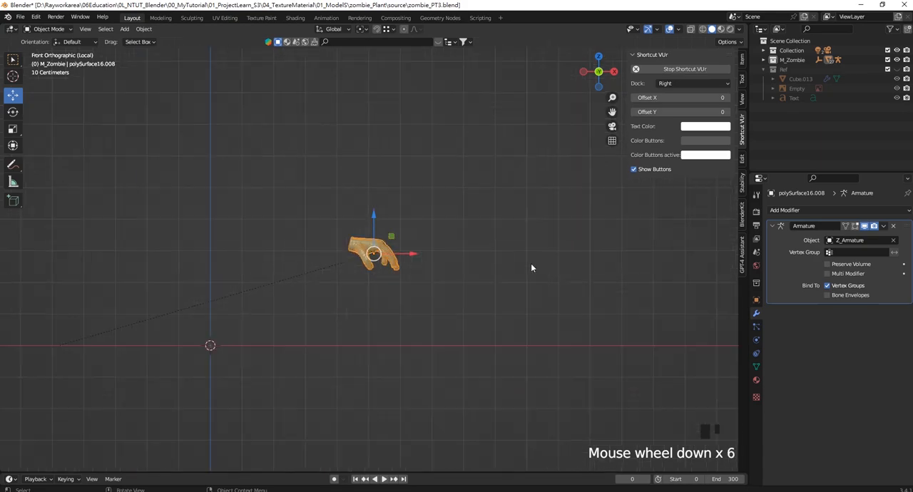
- Examine the zombie hand mesh from the front, side and fingertip angles
{"action": "scroll", "coordinate": [288, 261], "scroll_direction": "up", "scroll_amount": 8}
{"action": "scroll", "coordinate": [362, 271], "scroll_direction": "down", "scroll_amount": 1}
{"action": "middle_click_drag", "start_coordinate": [441, 249], "coordinate": [540, 241], "text": "shift"}
{"action": "left_click_drag", "start_coordinate": [512, 245], "coordinate": [286, 228]}
{"action": "middle_click_drag", "start_coordinate": [295, 231], "coordinate": [487, 145], "text": "shift"}
{"action": "scroll", "coordinate": [406, 238], "scroll_direction": "up", "scroll_amount": 1}
{"action": "scroll", "coordinate": [406, 241], "scroll_direction": "up", "scroll_amount": 1}
{"action": "scroll", "coordinate": [417, 226], "scroll_direction": "up", "scroll_amount": 3}
{"action": "scroll", "coordinate": [459, 223], "scroll_direction": "down", "scroll_amount": 3}
{"action": "middle_click_drag", "start_coordinate": [460, 223], "coordinate": [349, 236]}
{"action": "left_click", "coordinate": [356, 251]}
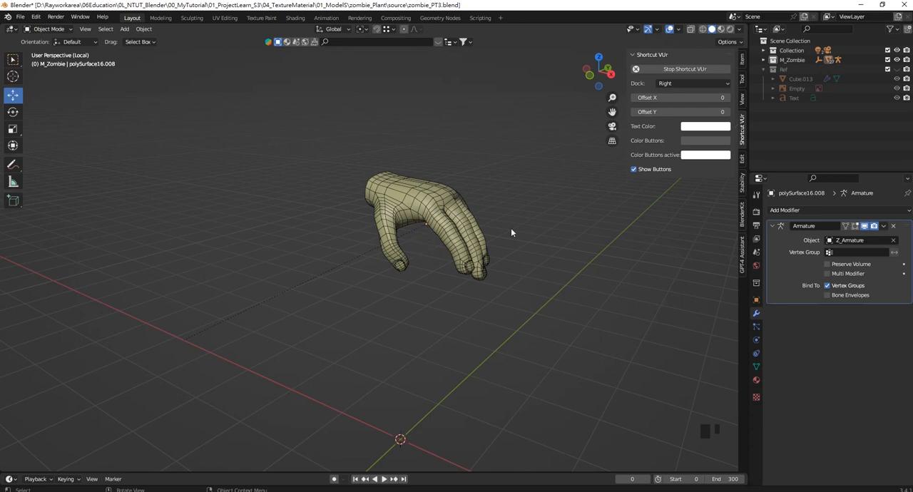
{"action": "middle_click_drag", "start_coordinate": [511, 232], "coordinate": [419, 216]}
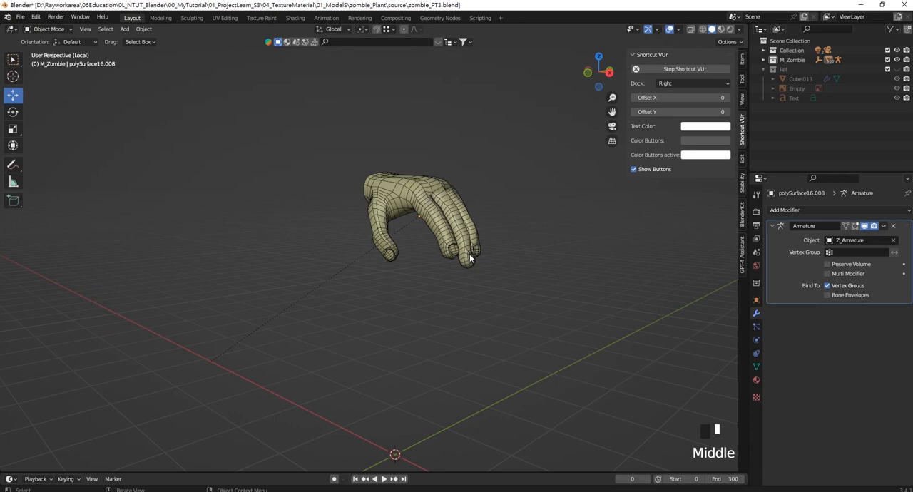
{"action": "middle_click_drag", "start_coordinate": [469, 254], "coordinate": [524, 269]}
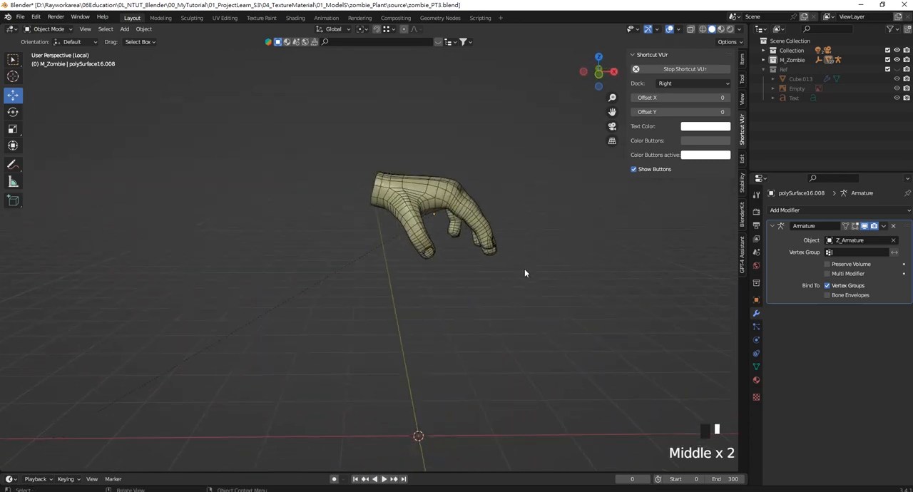
{"action": "left_click", "coordinate": [445, 199]}
- In front view, add a cube at the world origin and scale it down uniformly to about 0.4
{"action": "key", "text": "KP_1"}
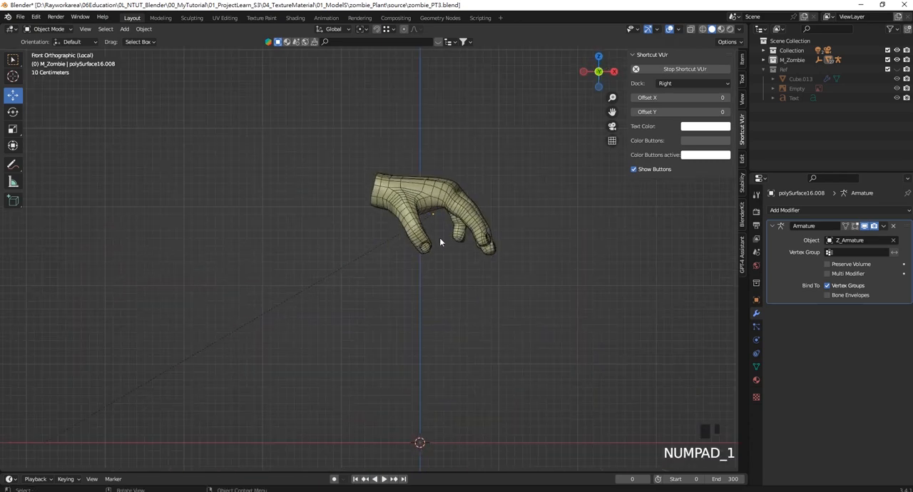
{"action": "left_click", "coordinate": [439, 238]}
{"action": "key", "text": "shift+a"}
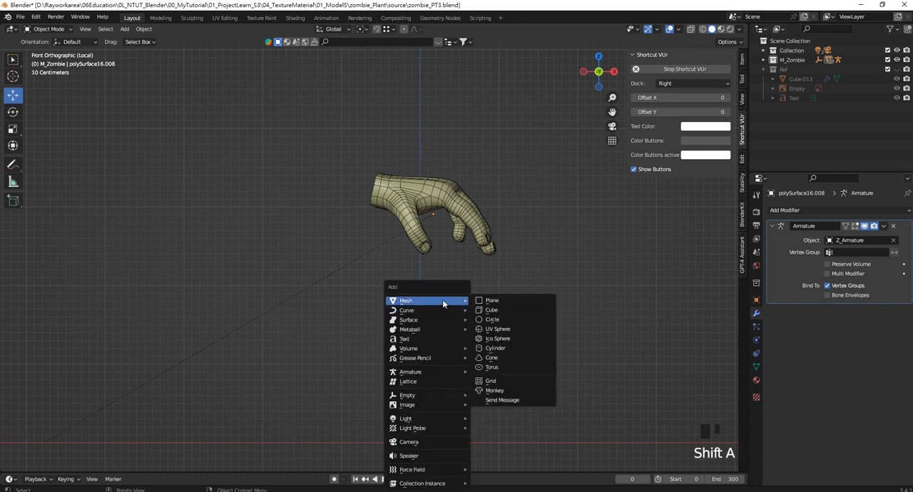
{"action": "key", "text": "shift+a"}
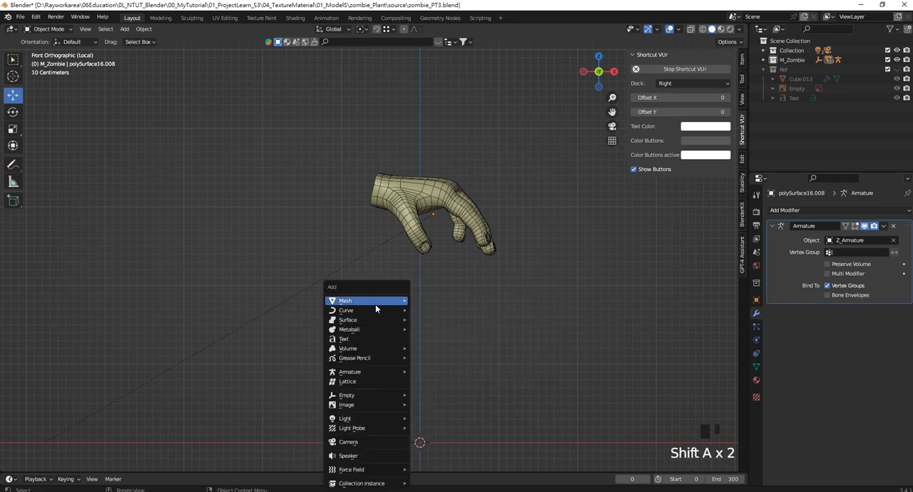
{"action": "mouse_move", "coordinate": [375, 303]}
{"action": "left_click", "coordinate": [464, 308]}
{"action": "scroll", "coordinate": [436, 313], "scroll_direction": "down", "scroll_amount": 2}
{"action": "middle_click_drag", "start_coordinate": [436, 313], "coordinate": [413, 296], "text": "shift"}
{"action": "key", "text": "s"}
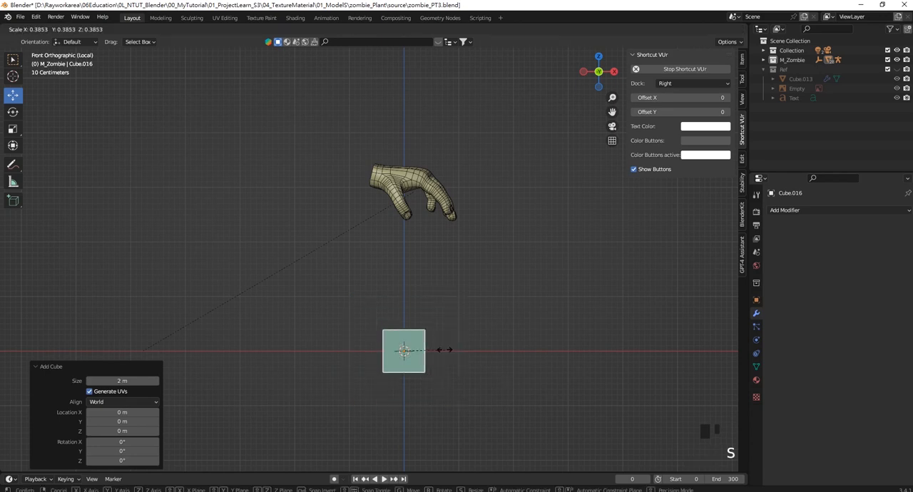
{"action": "left_click", "coordinate": [403, 324]}
- Raise the cube about 1.83 m to just below the hand and flatten it to about 0.486 along Z
{"action": "left_click_drag", "start_coordinate": [403, 316], "coordinate": [403, 216]}
{"action": "scroll", "coordinate": [404, 223], "scroll_direction": "up", "scroll_amount": 4}
{"action": "middle_click_drag", "start_coordinate": [404, 229], "coordinate": [350, 323], "text": "shift"}
{"action": "key", "text": "s"}
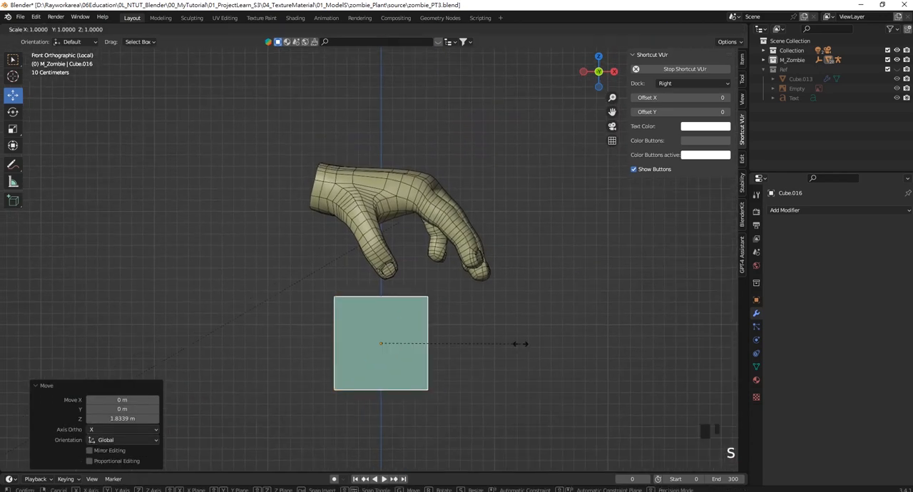
{"action": "key", "text": "z"}
{"action": "left_click", "coordinate": [443, 318]}
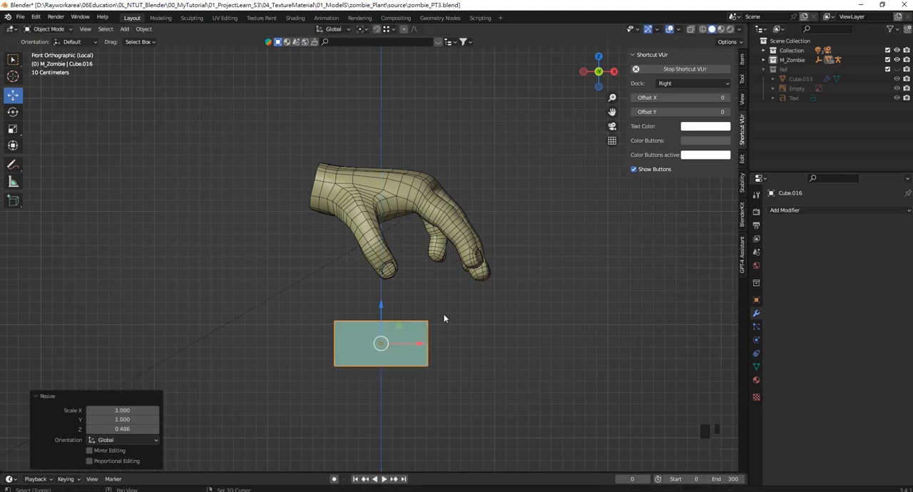
- In top view, move the cube about 1.21 m along Y beside the hand and narrow it slightly along Y
{"action": "scroll", "coordinate": [428, 317], "scroll_direction": "up", "scroll_amount": 2}
{"action": "middle_click_drag", "start_coordinate": [384, 315], "coordinate": [463, 289], "text": "shift"}
{"action": "scroll", "coordinate": [428, 264], "scroll_direction": "down", "scroll_amount": 5}
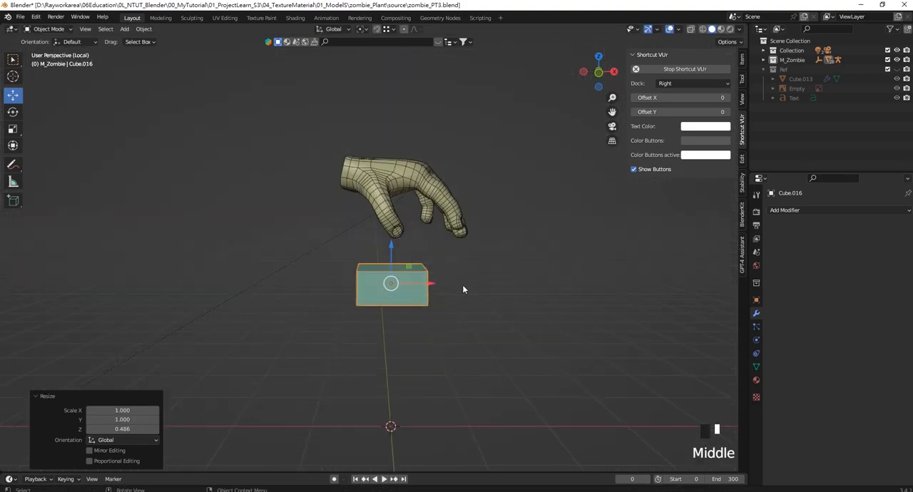
{"action": "key", "text": "KP_7"}
{"action": "left_click_drag", "start_coordinate": [388, 260], "coordinate": [390, 134]}
{"action": "middle_click_drag", "start_coordinate": [390, 134], "coordinate": [393, 169], "text": "shift"}
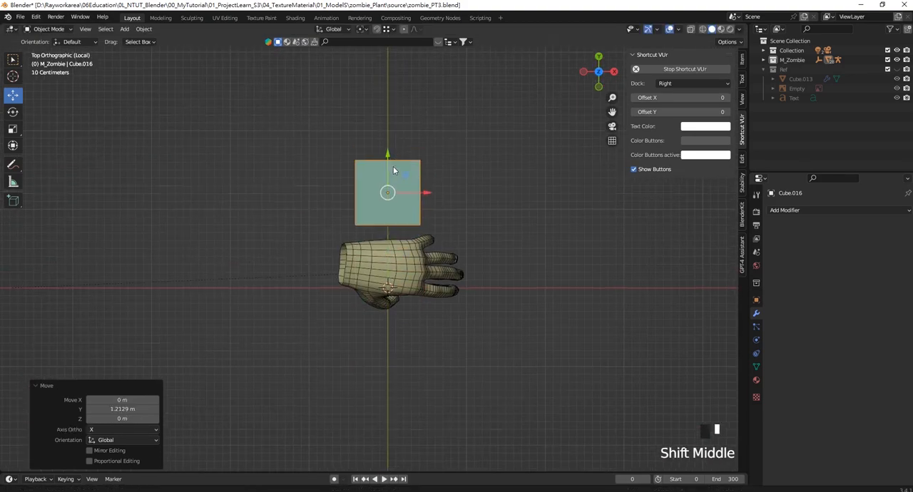
{"action": "scroll", "coordinate": [456, 224], "scroll_direction": "up", "scroll_amount": 2}
{"action": "mouse_move", "coordinate": [456, 223]}
{"action": "middle_mouse_down", "text": "shift"}
{"action": "mouse_move", "coordinate": [456, 250]}
{"action": "mouse_move", "coordinate": [435, 253]}
{"action": "mouse_move", "coordinate": [458, 219]}
{"action": "middle_mouse_up", "text": "shift"}
{"action": "key", "text": "s"}
{"action": "key", "text": "y"}
{"action": "left_click", "coordinate": [430, 264]}
- In Edit Mode, add three unslid loop cuts across the block's length and three across its width
{"action": "key", "text": "Tab"}
{"action": "scroll", "coordinate": [459, 249], "scroll_direction": "up", "scroll_amount": 1}
{"action": "key", "text": "ctrl+r"}
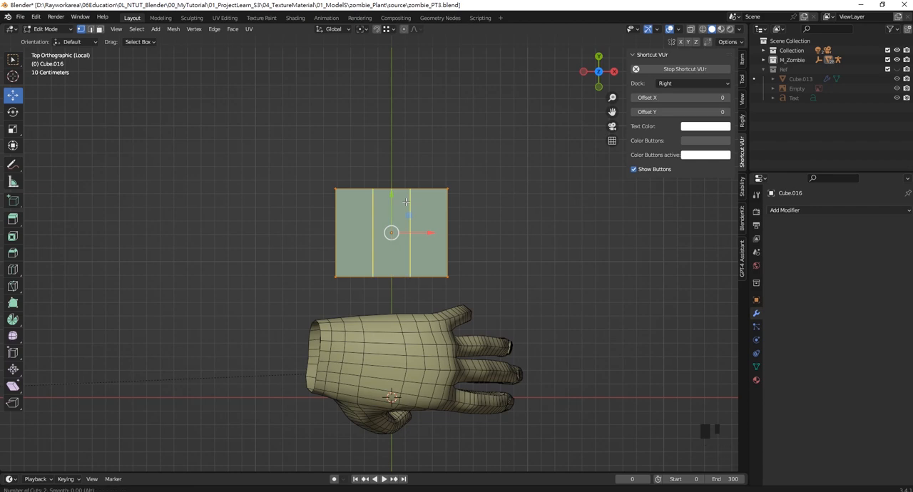
{"action": "scroll", "coordinate": [405, 202], "scroll_direction": "up", "scroll_amount": 1}
{"action": "left_click", "coordinate": [405, 202]}
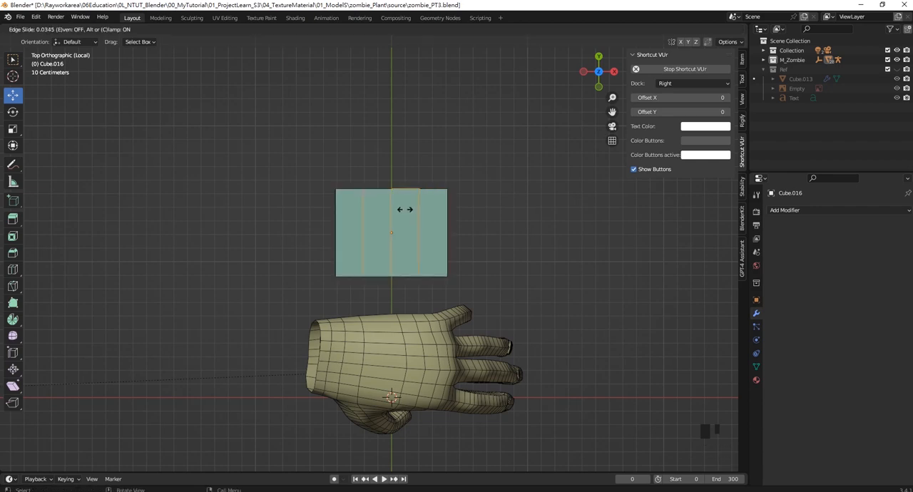
{"action": "right_click", "coordinate": [411, 212]}
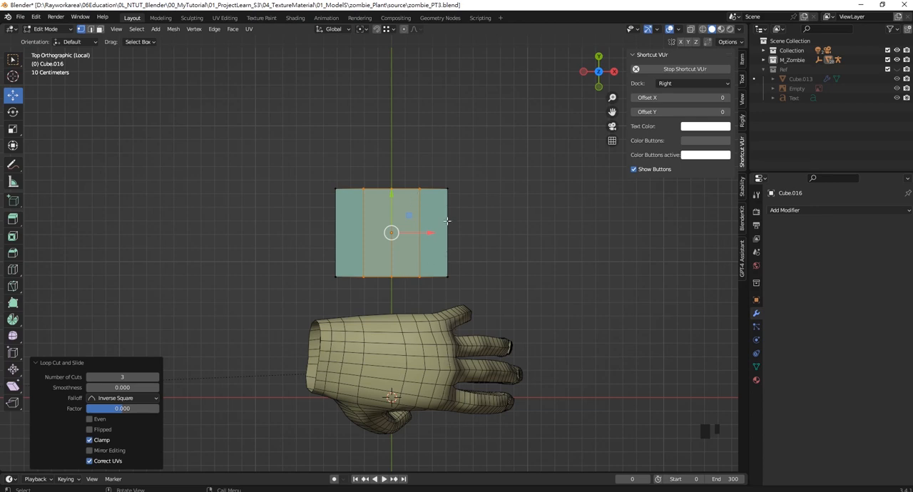
{"action": "key", "text": "ctrl+r"}
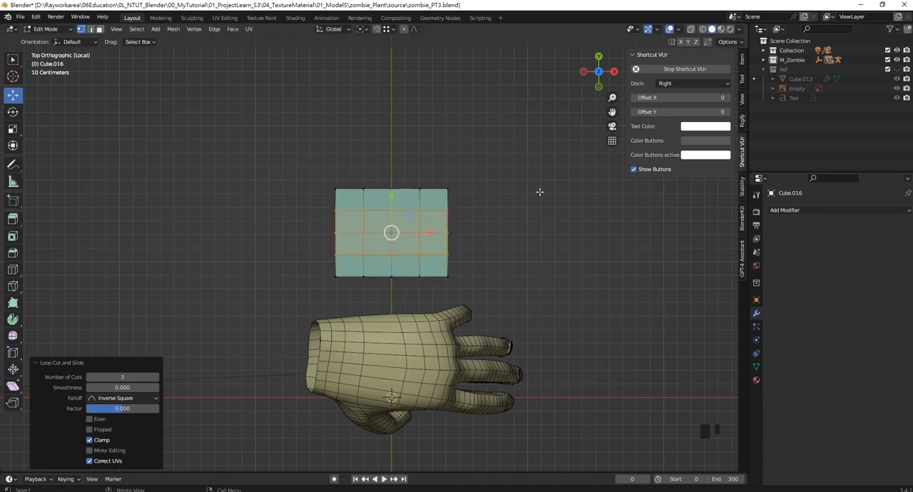
{"action": "left_click", "coordinate": [386, 206]}
{"action": "scroll", "coordinate": [167, 116], "scroll_direction": "down", "scroll_amount": 1}
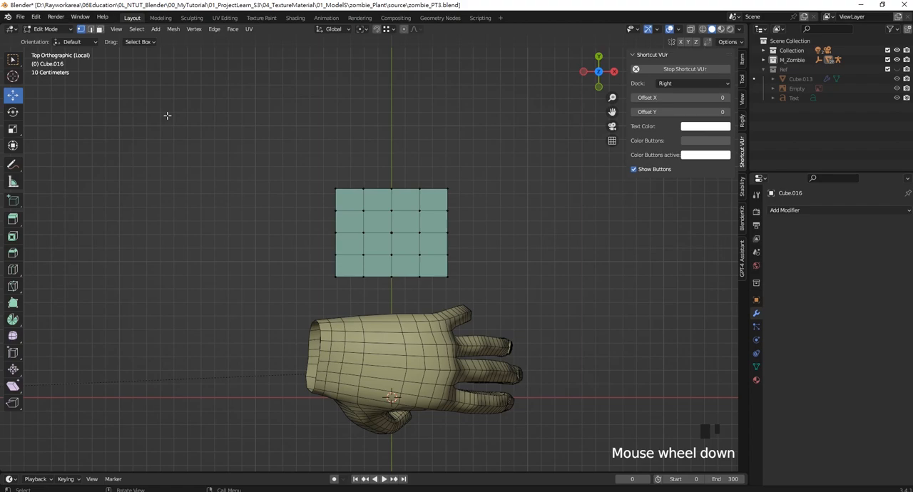
- Select the middle edge loop running across the block's length and dissolve its edges
{"action": "left_click", "coordinate": [91, 30]}
{"action": "scroll", "coordinate": [399, 178], "scroll_direction": "up", "scroll_amount": 4}
{"action": "left_click", "coordinate": [411, 171], "text": "alt+shift"}
{"action": "middle_click_drag", "start_coordinate": [411, 171], "coordinate": [414, 191], "text": "shift"}
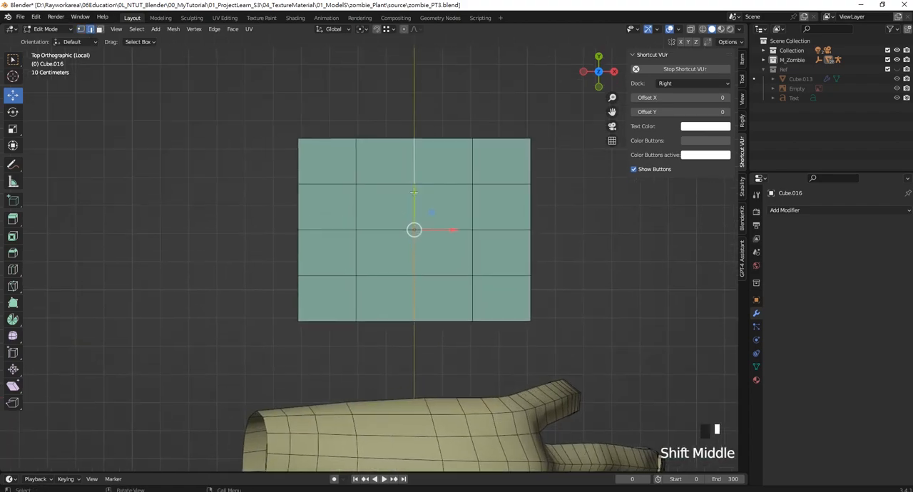
{"action": "key", "text": "Delete"}
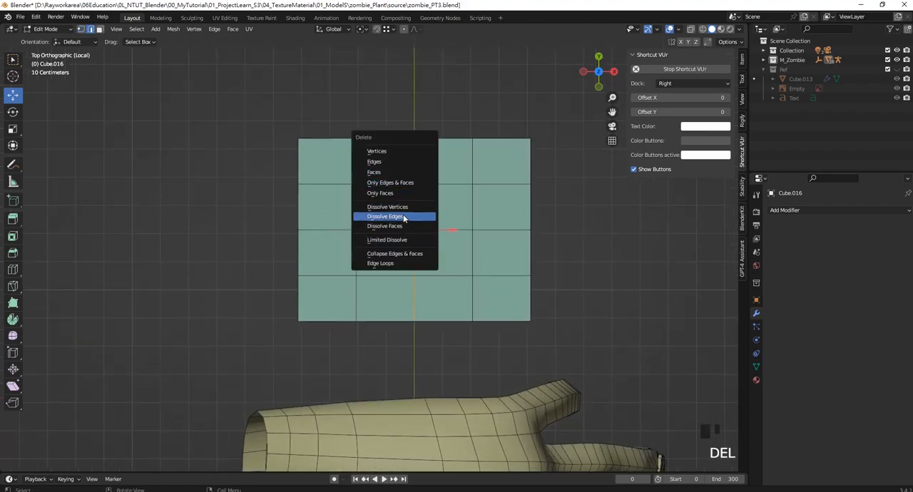
{"action": "left_click", "coordinate": [405, 217]}
{"action": "scroll", "coordinate": [395, 196], "scroll_direction": "up", "scroll_amount": 2}
{"action": "scroll", "coordinate": [450, 255], "scroll_direction": "down", "scroll_amount": 2}
{"action": "mouse_move", "coordinate": [450, 255]}
{"action": "middle_mouse_down", "text": "shift"}
{"action": "mouse_move", "coordinate": [433, 218]}
{"action": "mouse_move", "coordinate": [398, 238]}
{"action": "mouse_move", "coordinate": [391, 254]}
{"action": "middle_mouse_up", "text": "shift"}
{"action": "scroll", "coordinate": [420, 214], "scroll_direction": "up", "scroll_amount": 3}
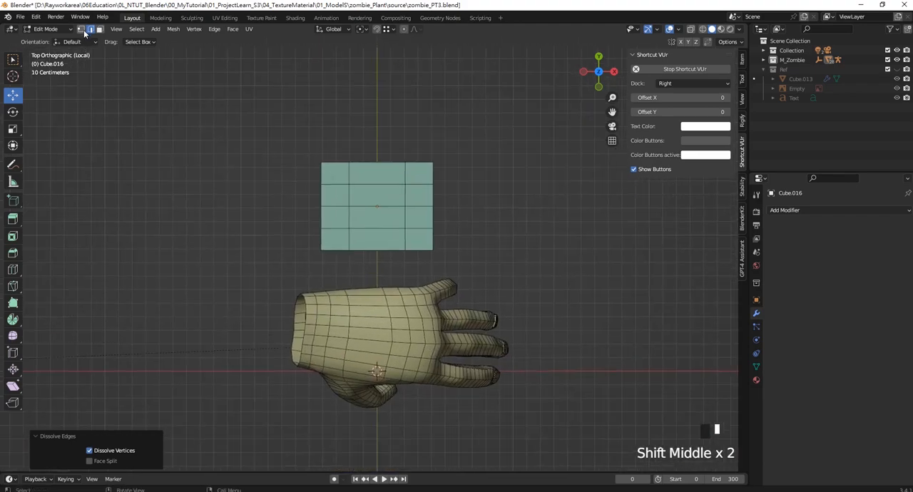
- In wireframe display, move the wrist-side inner column of vertices along X toward the block's center
{"action": "key", "text": "z"}
{"action": "left_click", "coordinate": [344, 185]}
{"action": "left_click_drag", "start_coordinate": [335, 137], "coordinate": [381, 269]}
{"action": "left_click_drag", "start_coordinate": [385, 206], "coordinate": [395, 203]}
{"action": "middle_click_drag", "start_coordinate": [395, 203], "coordinate": [397, 197], "text": "shift"}
{"action": "scroll", "coordinate": [397, 197], "scroll_direction": "up", "scroll_amount": 1}
- Narrow the wrist-end vertices to about 0.81 along Y and move them slightly outward along X
{"action": "left_click_drag", "start_coordinate": [282, 117], "coordinate": [335, 271]}
{"action": "mouse_move", "coordinate": [378, 263]}
{"action": "middle_mouse_down", "text": "shift"}
{"action": "mouse_move", "coordinate": [382, 246]}
{"action": "mouse_move", "coordinate": [388, 261]}
{"action": "middle_mouse_up", "text": "shift"}
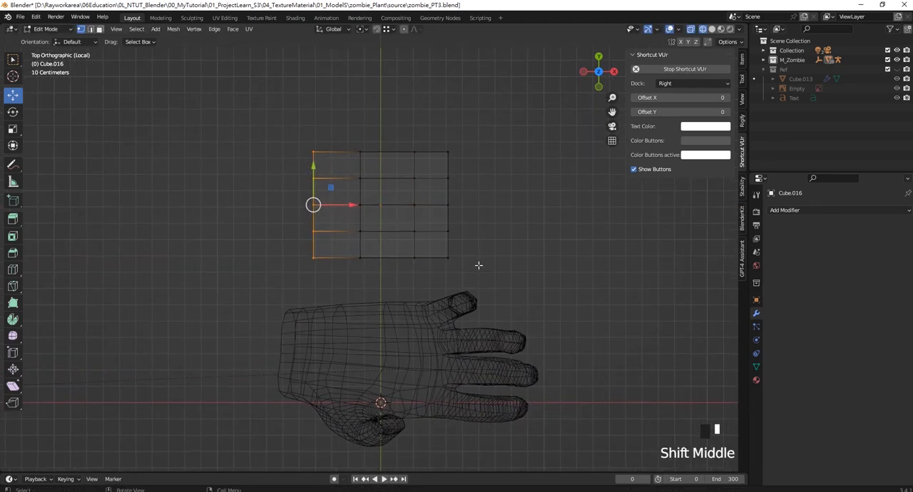
{"action": "key", "text": "s"}
{"action": "key", "text": "y"}
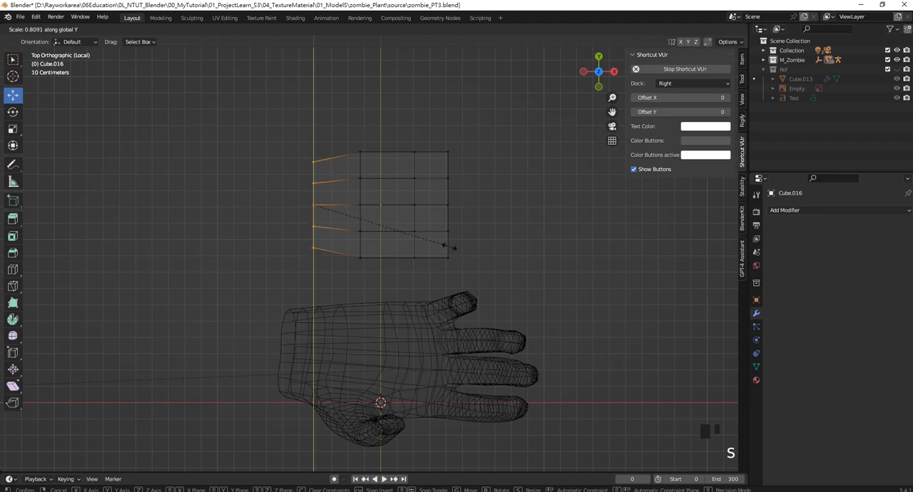
{"action": "left_click", "coordinate": [449, 245]}
{"action": "left_click_drag", "start_coordinate": [351, 205], "coordinate": [346, 205]}
- Scale the finger-end vertices slightly along Y and move them outward about 0.05 m along X
{"action": "left_click_drag", "start_coordinate": [402, 123], "coordinate": [439, 277]}
{"action": "left_click_drag", "start_coordinate": [429, 111], "coordinate": [472, 276]}
{"action": "key", "text": "s"}
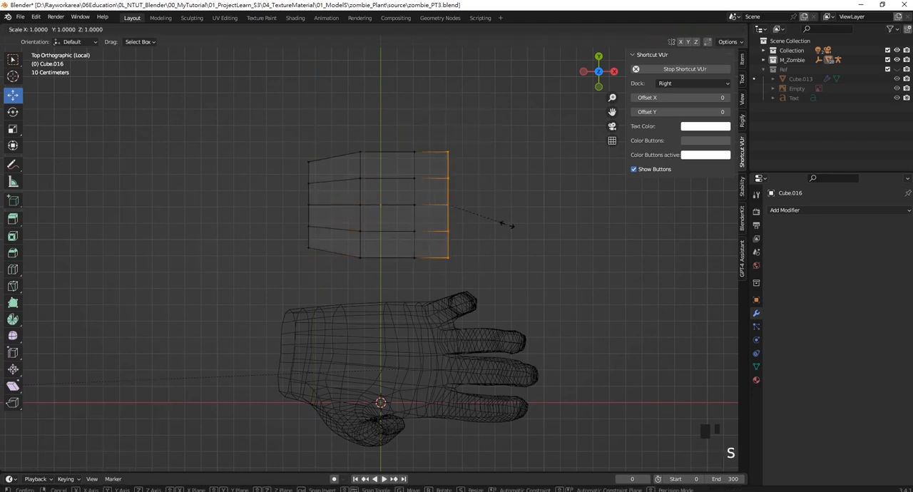
{"action": "key", "text": "y"}
{"action": "left_click", "coordinate": [507, 224]}
{"action": "left_click_drag", "start_coordinate": [487, 206], "coordinate": [495, 206]}
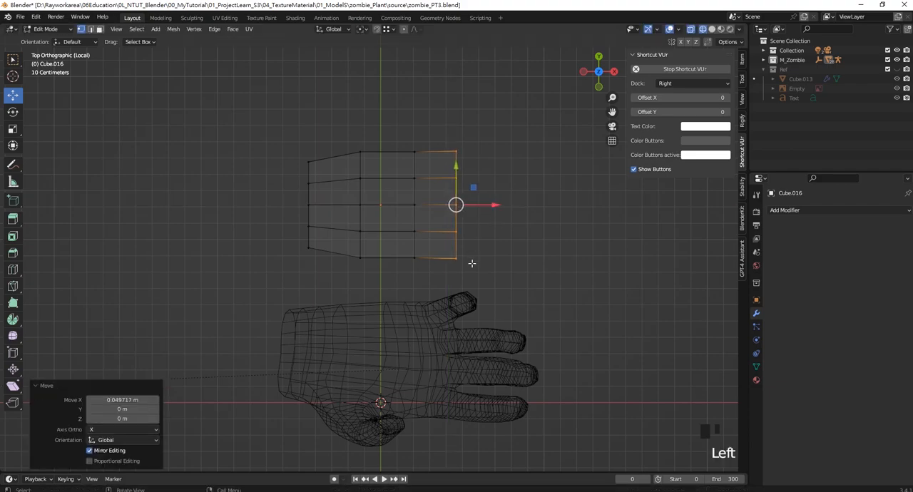
- In front view, rotate the wrist-end vertices to a slant, raise them, and scale them down
{"action": "key", "text": "KP_1"}
{"action": "middle_click_drag", "start_coordinate": [406, 250], "coordinate": [383, 267], "text": "shift"}
{"action": "left_click_drag", "start_coordinate": [385, 257], "coordinate": [317, 368]}
{"action": "scroll", "coordinate": [364, 295], "scroll_direction": "up", "scroll_amount": 2}
{"action": "middle_click_drag", "start_coordinate": [364, 295], "coordinate": [376, 307], "text": "shift"}
{"action": "key", "text": "r"}
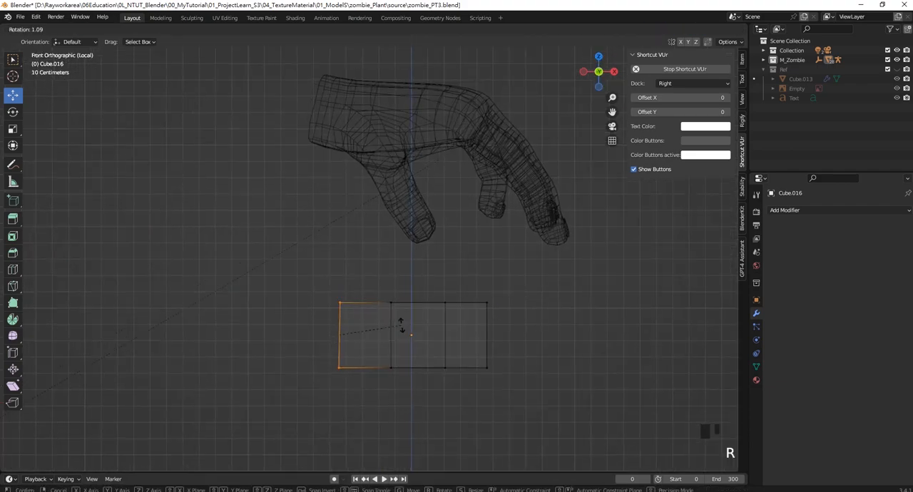
{"action": "left_click", "coordinate": [409, 337]}
{"action": "left_click_drag", "start_coordinate": [338, 297], "coordinate": [338, 281]}
{"action": "key", "text": "s"}
{"action": "left_click", "coordinate": [400, 349]}
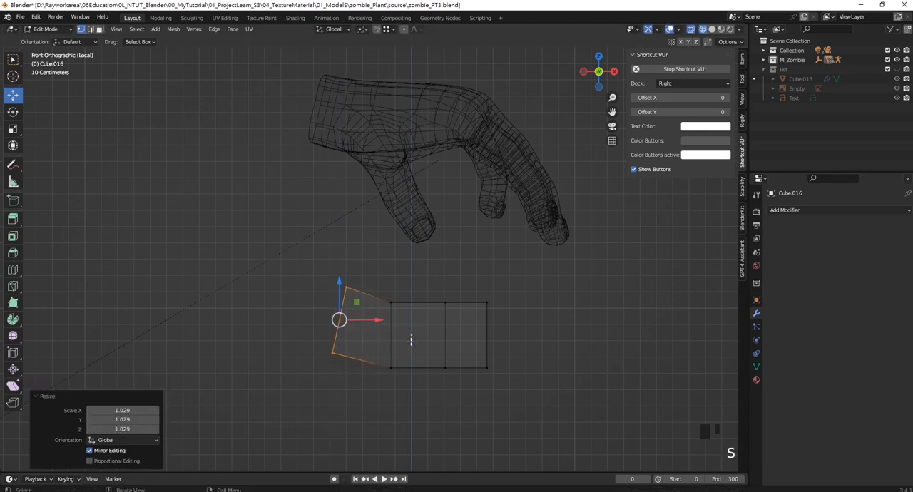
{"action": "key", "text": "s"}
{"action": "left_click", "coordinate": [395, 333]}
- Shift the lower vertices of the wrist-side column toward the wrist and raise the lower finger-end vertices
{"action": "left_click_drag", "start_coordinate": [416, 386], "coordinate": [373, 338]}
{"action": "left_click_drag", "start_coordinate": [426, 367], "coordinate": [417, 366]}
{"action": "left_click_drag", "start_coordinate": [467, 344], "coordinate": [507, 397]}
{"action": "left_click_drag", "start_coordinate": [485, 334], "coordinate": [486, 313]}
{"action": "left_click_drag", "start_coordinate": [466, 272], "coordinate": [488, 273]}
- Select the whole wrist end of the block and nudge it slightly outward along X
{"action": "left_click_drag", "start_coordinate": [353, 283], "coordinate": [369, 286]}
{"action": "left_click_drag", "start_coordinate": [372, 287], "coordinate": [394, 308]}
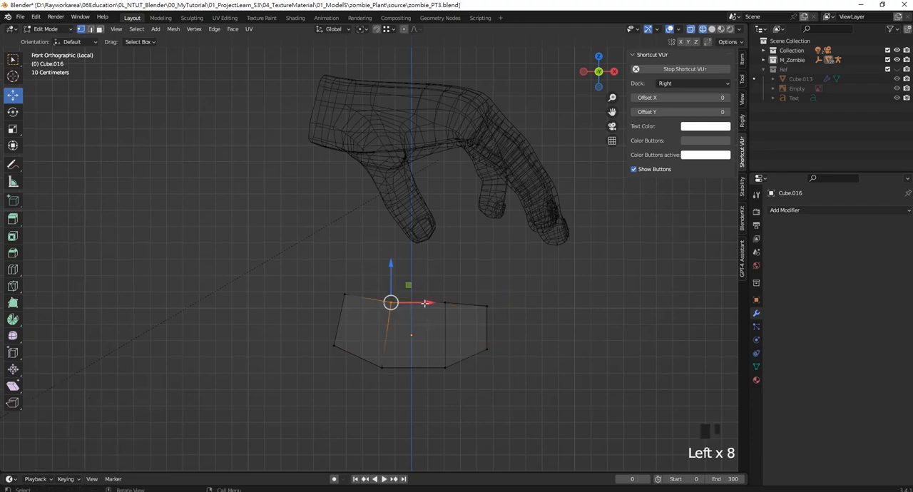
{"action": "left_click_drag", "start_coordinate": [326, 260], "coordinate": [375, 385]}
{"action": "left_click_drag", "start_coordinate": [378, 320], "coordinate": [375, 320]}
{"action": "left_click", "coordinate": [494, 293]}
- Select the middle vertices of the finger-side row on the top surface and raise them about 0.031 m along Z
{"action": "middle_click_drag", "start_coordinate": [452, 288], "coordinate": [299, 326]}
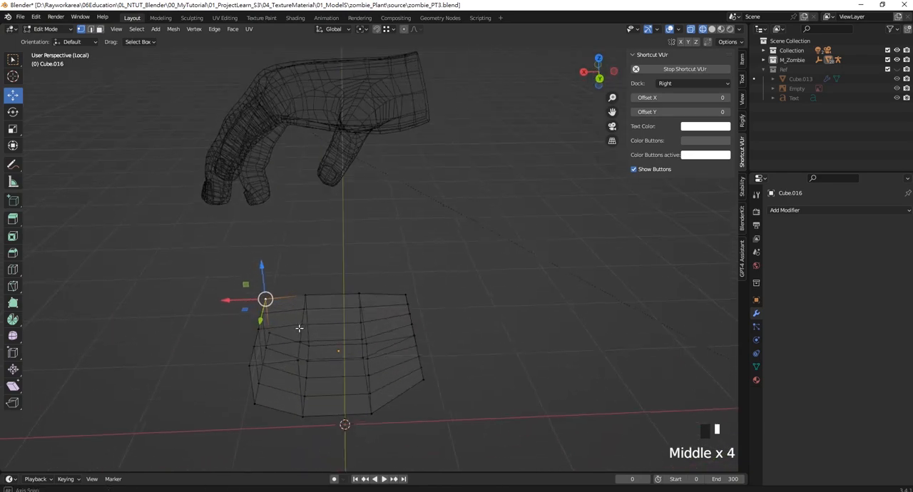
{"action": "left_click", "coordinate": [305, 309]}
{"action": "left_click", "coordinate": [305, 324], "text": "shift"}
{"action": "left_click", "coordinate": [307, 342], "text": "shift"}
{"action": "left_click_drag", "start_coordinate": [303, 310], "coordinate": [303, 301]}
{"action": "middle_click_drag", "start_coordinate": [325, 335], "coordinate": [356, 321]}
{"action": "key", "text": "ctrl+z"}
{"action": "left_click", "coordinate": [350, 337], "text": "shift"}
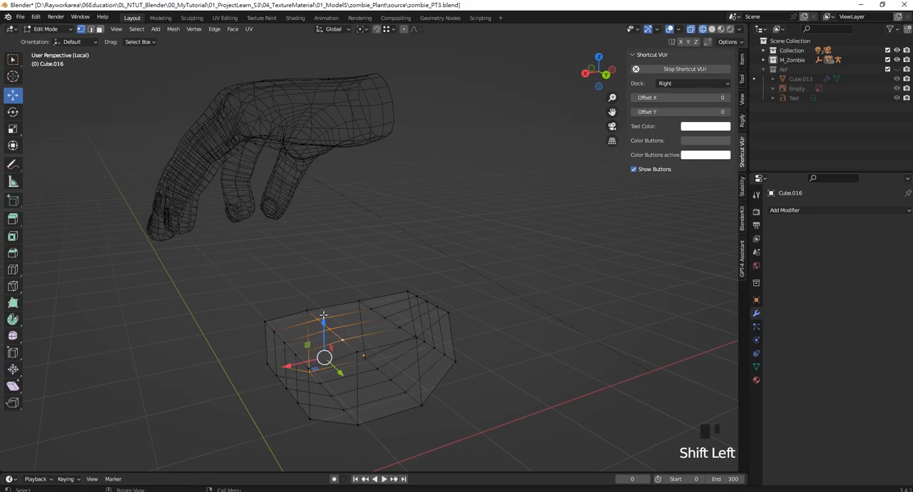
{"action": "left_click_drag", "start_coordinate": [324, 319], "coordinate": [324, 314]}
{"action": "middle_click_drag", "start_coordinate": [374, 302], "coordinate": [443, 309]}
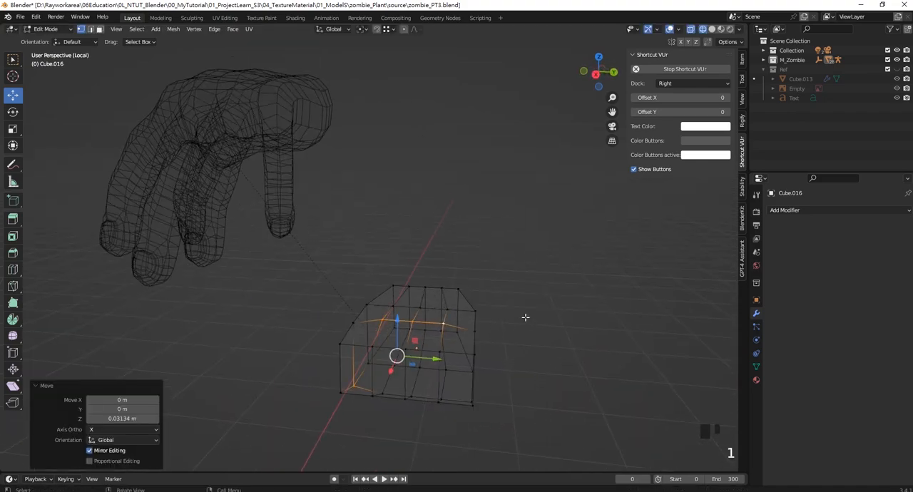
- Return to Object Mode and add a level 1 Subdivision Surface modifier to the block
{"action": "key", "text": "Tab"}
{"action": "key", "text": "ctrl+1"}
{"action": "left_click", "coordinate": [510, 287]}
{"action": "middle_click_drag", "start_coordinate": [510, 288], "coordinate": [365, 279]}
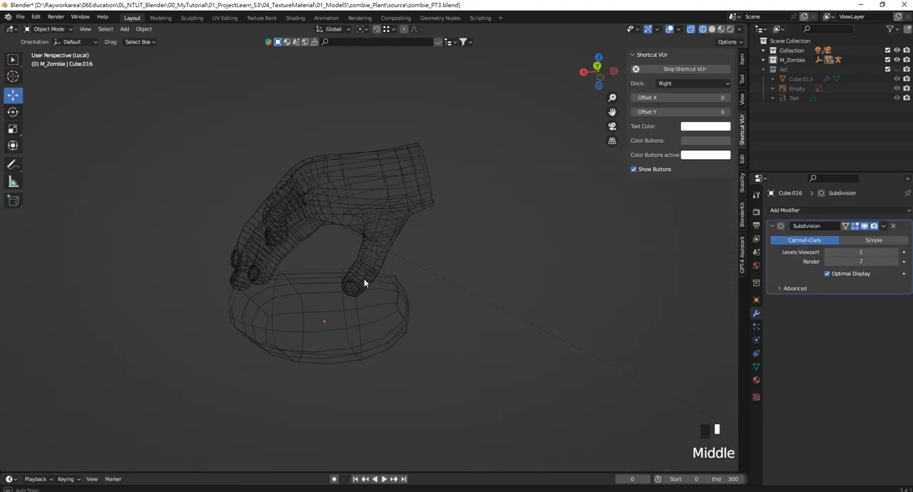
{"action": "scroll", "coordinate": [461, 332], "scroll_direction": "up", "scroll_amount": 2}
{"action": "middle_click_drag", "start_coordinate": [461, 332], "coordinate": [414, 235]}
{"action": "scroll", "coordinate": [389, 305], "scroll_direction": "up", "scroll_amount": 2}
- Delete the four wrist-end faces of the block in Edit Mode and return to Object Mode
{"action": "key", "text": "Tab"}
{"action": "scroll", "coordinate": [414, 236], "scroll_direction": "up", "scroll_amount": 2}
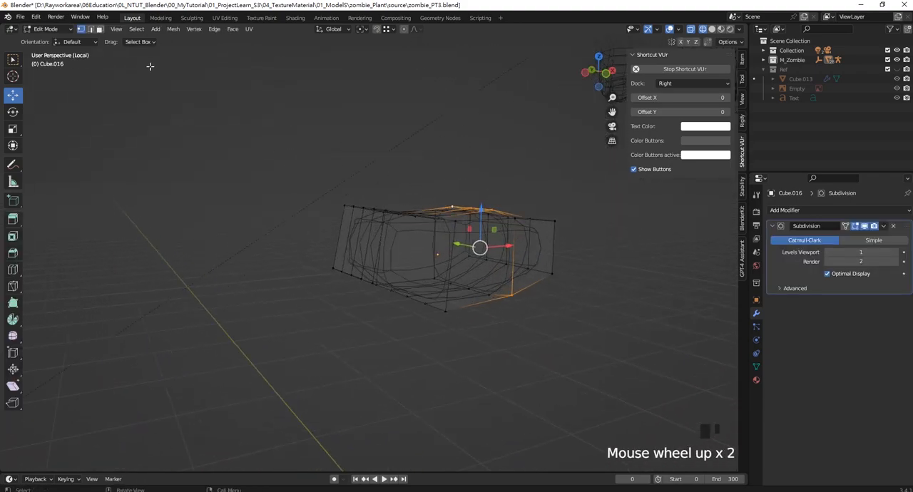
{"action": "left_click", "coordinate": [99, 29]}
{"action": "middle_click_drag", "start_coordinate": [527, 250], "coordinate": [470, 243]}
{"action": "left_click", "coordinate": [371, 238]}
{"action": "left_click", "coordinate": [330, 260], "text": "shift"}
{"action": "left_click", "coordinate": [329, 243]}
{"action": "left_click", "coordinate": [357, 243], "text": "shift"}
{"action": "left_click", "coordinate": [314, 289], "text": "shift"}
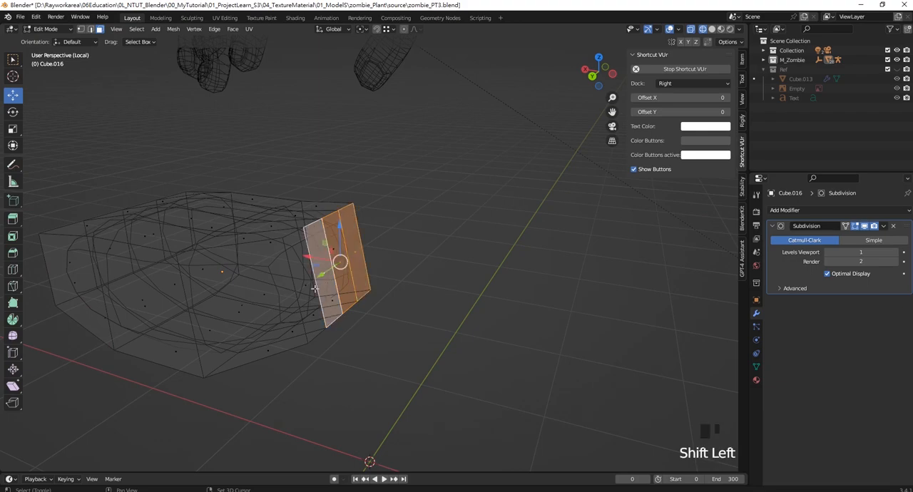
{"action": "left_click", "coordinate": [314, 289], "text": "shift"}
{"action": "key", "text": "Delete"}
{"action": "left_click", "coordinate": [277, 252]}
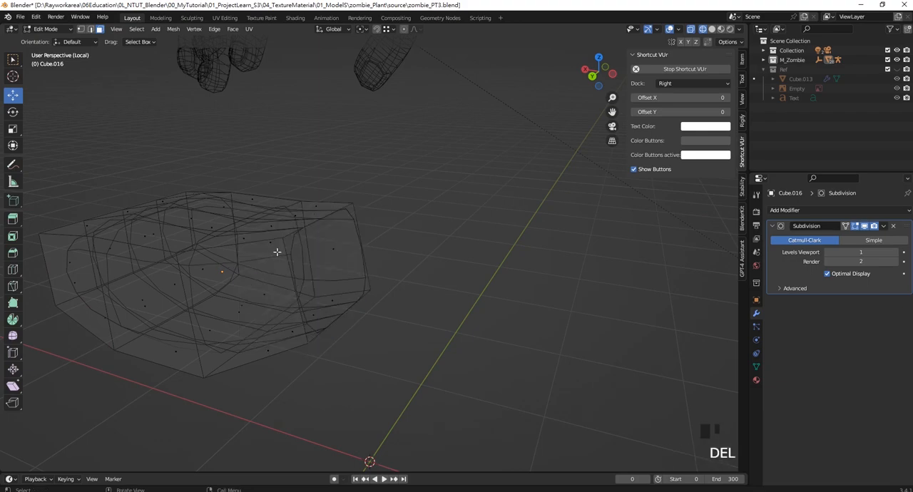
{"action": "middle_click_drag", "start_coordinate": [277, 252], "coordinate": [461, 263]}
{"action": "key", "text": "Tab"}
{"action": "left_click", "coordinate": [523, 293]}
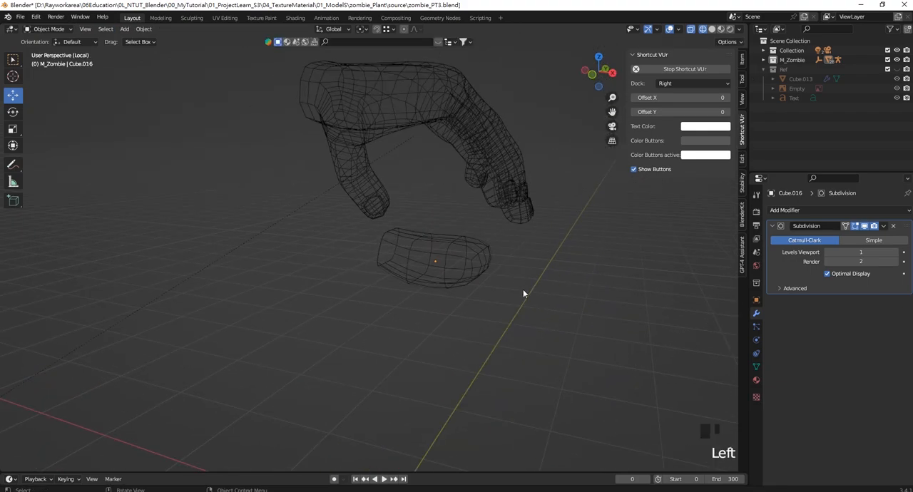
{"action": "middle_click_drag", "start_coordinate": [523, 293], "coordinate": [437, 257]}
- Add a 2 m cube at the world origin while working in the front view
{"action": "key", "text": "KP_1"}
{"action": "key", "text": "KP_1"}
{"action": "key", "text": "shift+a"}
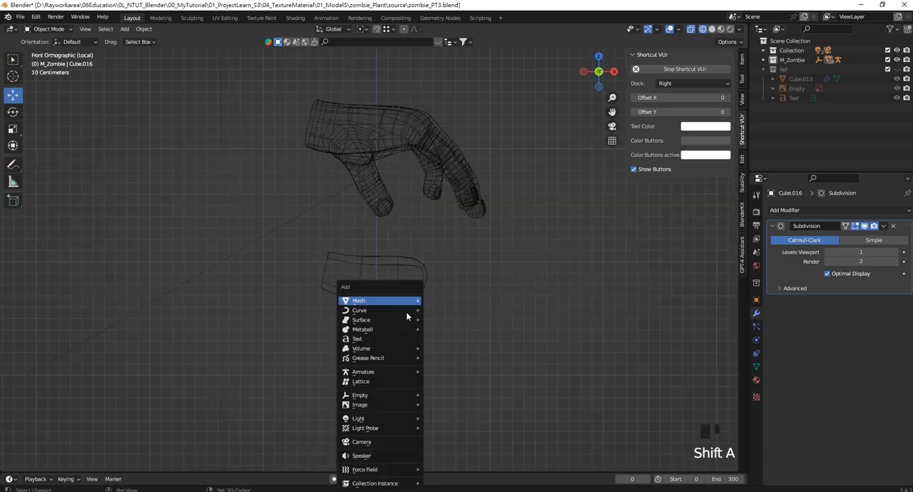
{"action": "mouse_move", "coordinate": [423, 300]}
{"action": "left_click", "coordinate": [473, 315]}
{"action": "scroll", "coordinate": [413, 249], "scroll_direction": "down", "scroll_amount": 5}
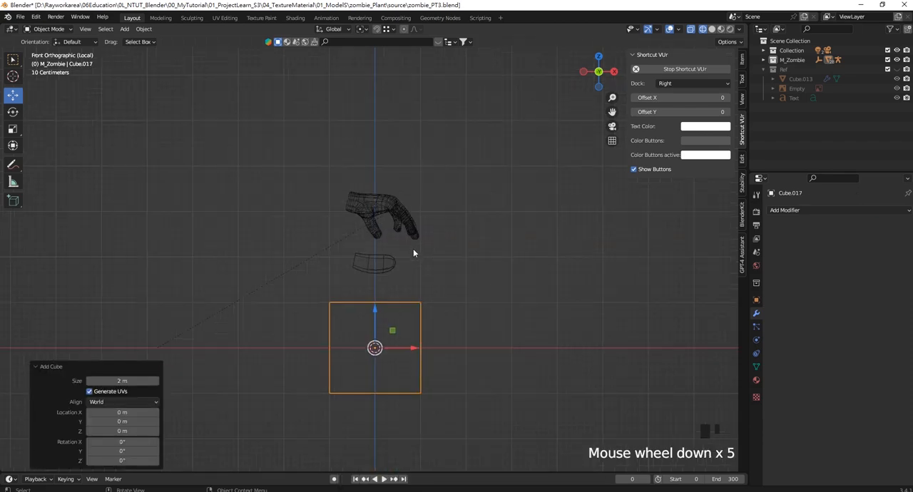
- Shrink the new cube uniformly by 0.185 and again by 0.750
{"action": "middle_click_drag", "start_coordinate": [413, 249], "coordinate": [501, 349], "text": "shift"}
{"action": "key", "text": "s"}
{"action": "left_click", "coordinate": [401, 305]}
{"action": "scroll", "coordinate": [400, 305], "scroll_direction": "up", "scroll_amount": 3}
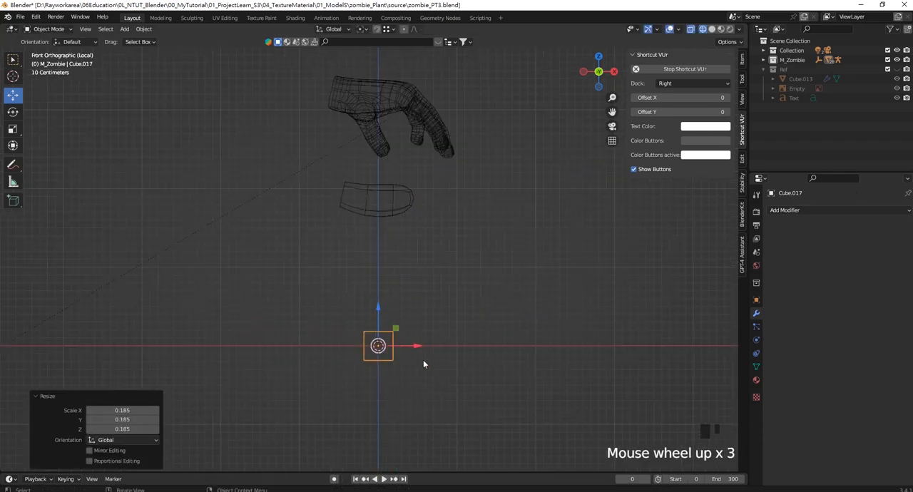
{"action": "key", "text": "s"}
{"action": "left_click", "coordinate": [458, 353]}
{"action": "scroll", "coordinate": [438, 246], "scroll_direction": "down", "scroll_amount": 2}
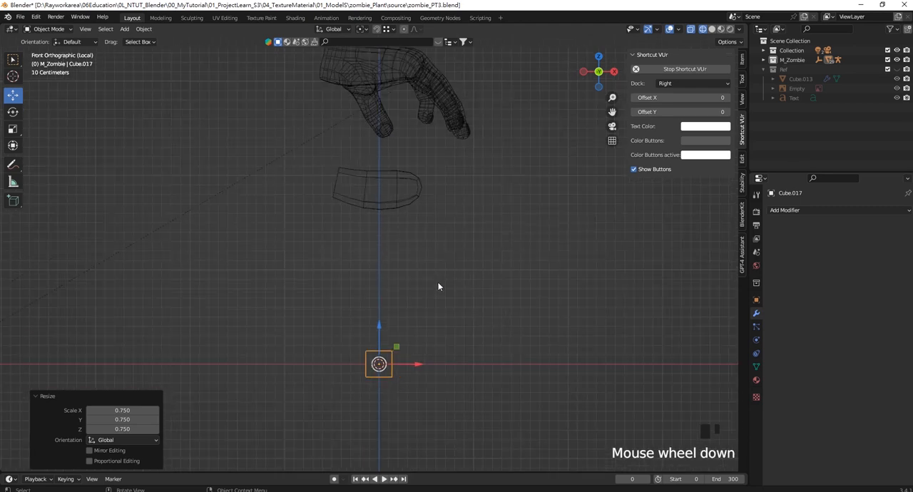
- Stretch the cube by 2.906 along Z and raise it 1.8345 m to the height of the palm block
{"action": "middle_click_drag", "start_coordinate": [438, 246], "coordinate": [437, 321], "text": "shift"}
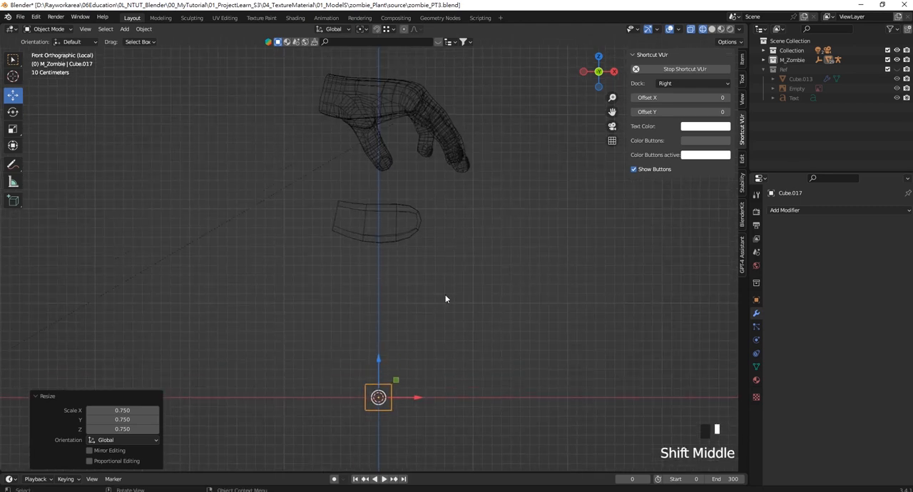
{"action": "key", "text": "s"}
{"action": "key", "text": "z"}
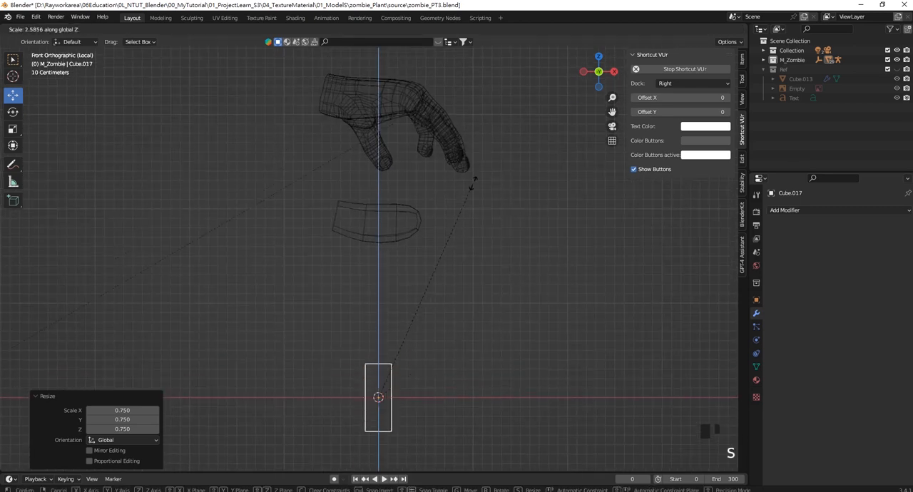
{"action": "left_click", "coordinate": [479, 158]}
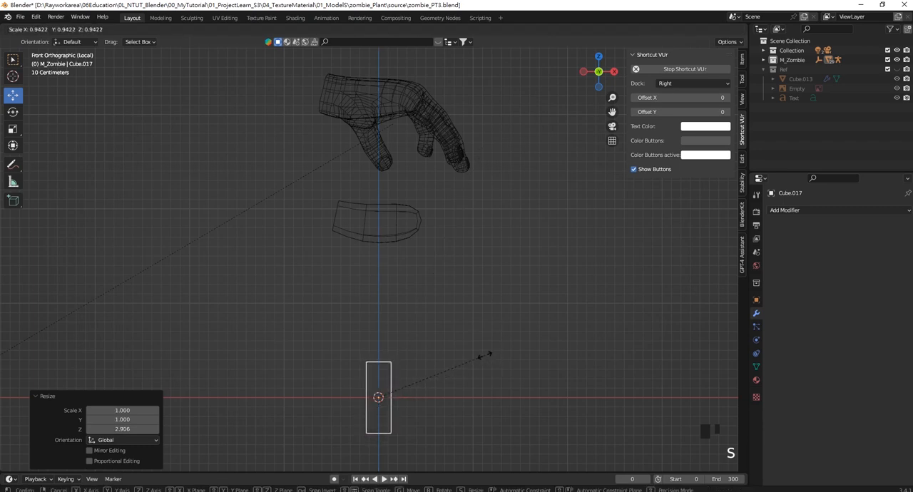
{"action": "left_click_drag", "start_coordinate": [379, 360], "coordinate": [387, 182]}
{"action": "middle_click_drag", "start_coordinate": [387, 182], "coordinate": [443, 304], "text": "shift"}
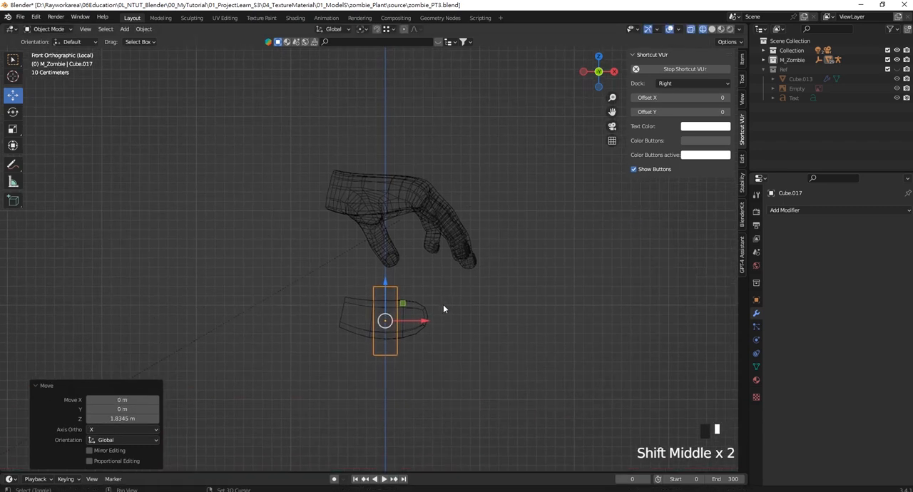
- Rotate the block 90° to lie horizontally, move it along X past the palm's finger end, and raise it about 0.03 m
{"action": "type", "text": "r"}
{"action": "type", "text": "90"}
{"action": "left_click", "coordinate": [448, 367]}
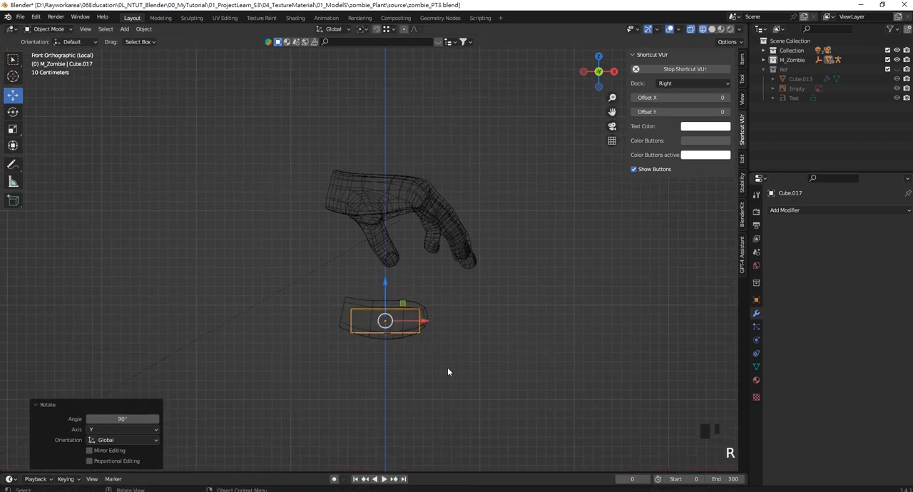
{"action": "left_click_drag", "start_coordinate": [428, 320], "coordinate": [514, 320]}
{"action": "left_click_drag", "start_coordinate": [473, 284], "coordinate": [473, 280]}
{"action": "scroll", "coordinate": [482, 310], "scroll_direction": "up", "scroll_amount": 1}
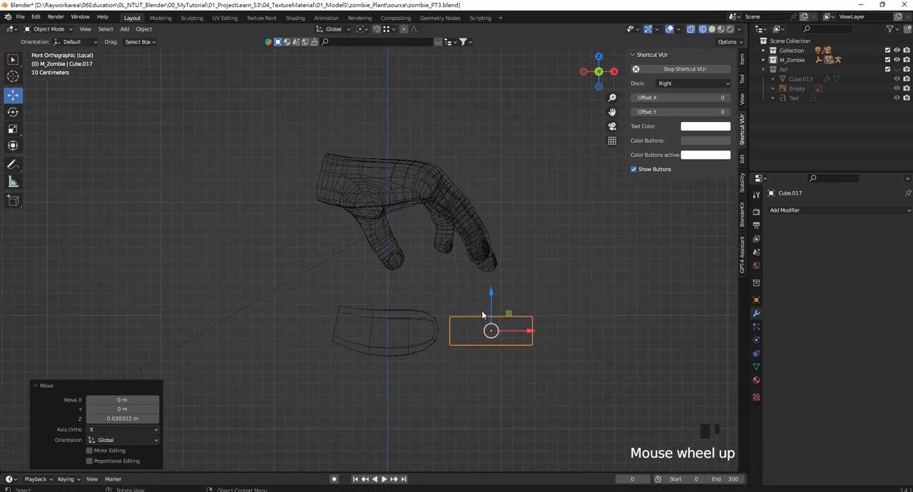
- Move the block about 1.008 m along Y to the palm, shrink it slightly, and shift it about -0.088 m along X
{"action": "middle_click_drag", "start_coordinate": [482, 310], "coordinate": [314, 314]}
{"action": "left_click_drag", "start_coordinate": [315, 314], "coordinate": [455, 310]}
{"action": "key", "text": "s"}
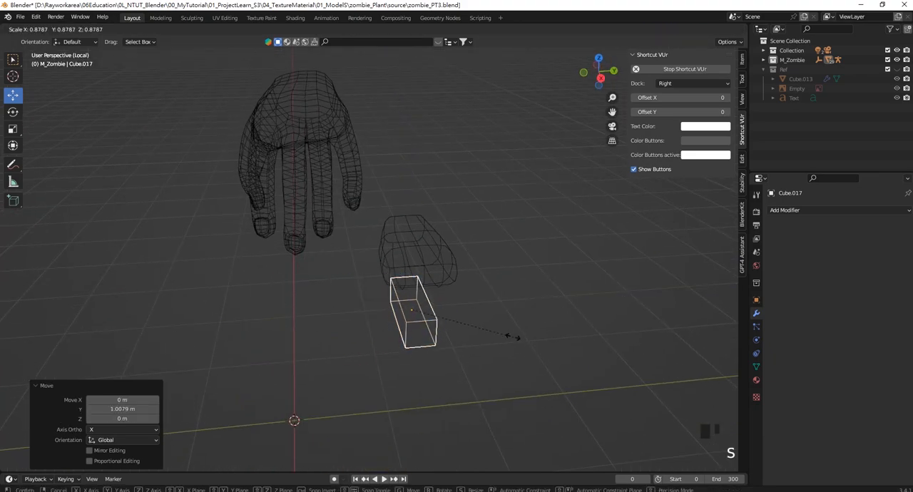
{"action": "left_click", "coordinate": [502, 332]}
{"action": "key", "text": "KP_1"}
{"action": "scroll", "coordinate": [503, 331], "scroll_direction": "up", "scroll_amount": 3}
{"action": "left_click_drag", "start_coordinate": [557, 279], "coordinate": [546, 279]}
{"action": "middle_click_drag", "start_coordinate": [545, 279], "coordinate": [519, 303], "text": "shift"}
- Apply the scale of the finger block
{"action": "key", "text": "ctrl+a"}
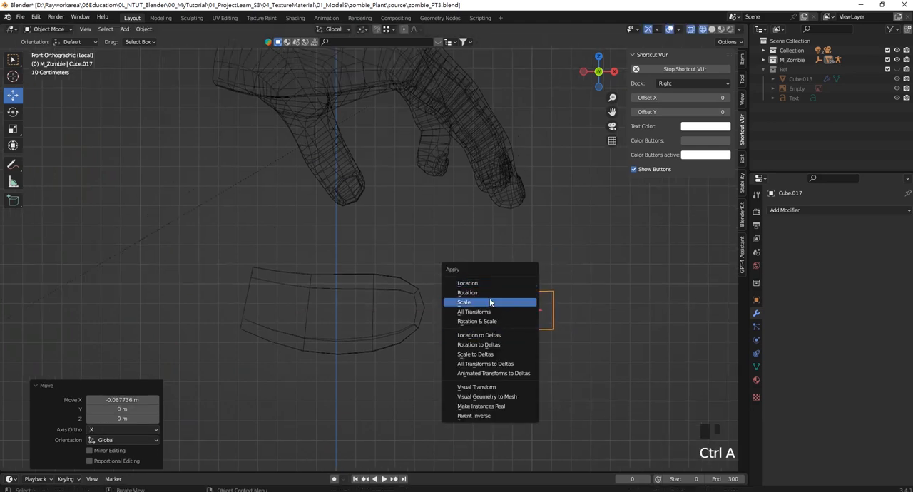
{"action": "left_click", "coordinate": [489, 302]}
{"action": "middle_click_drag", "start_coordinate": [515, 259], "coordinate": [507, 307], "text": "shift"}
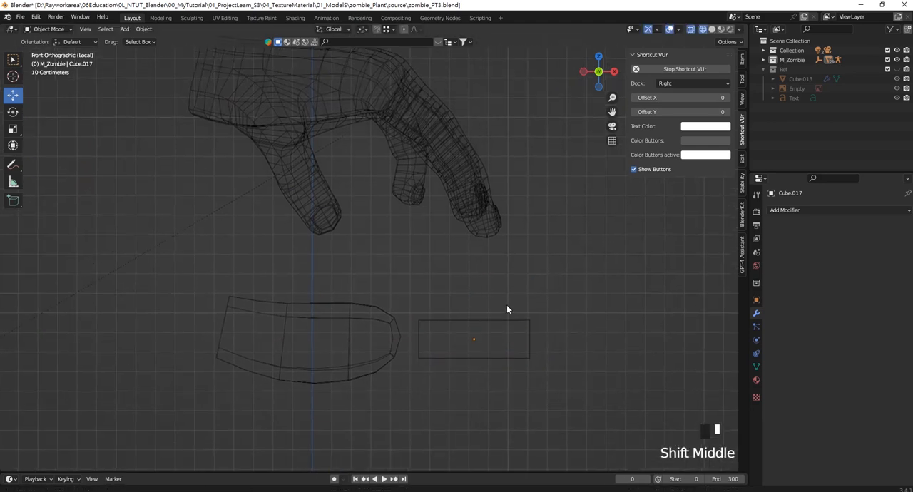
{"action": "left_click", "coordinate": [502, 321]}
{"action": "left_click", "coordinate": [505, 322]}
{"action": "key", "text": "Tab"}
{"action": "middle_click_drag", "start_coordinate": [503, 338], "coordinate": [514, 327], "text": "shift"}
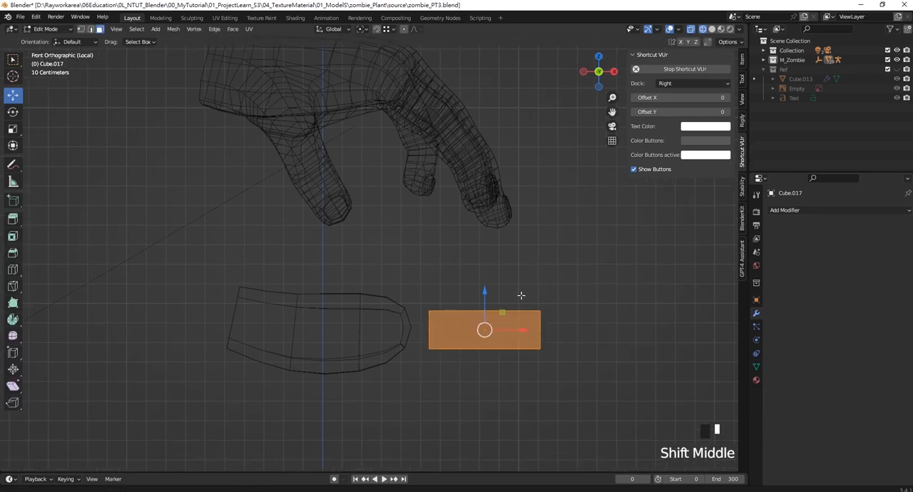
{"action": "key", "text": "ctrl+r"}
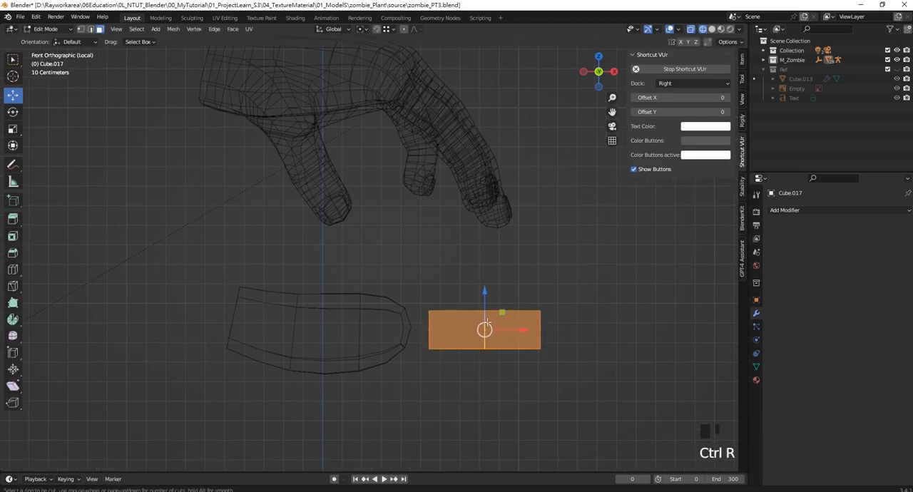
{"action": "left_click", "coordinate": [507, 284]}
{"action": "mouse_move", "coordinate": [507, 283]}
{"action": "middle_mouse_down"}
{"action": "mouse_move", "coordinate": [533, 261]}
{"action": "mouse_move", "coordinate": [517, 284]}
{"action": "mouse_move", "coordinate": [517, 259]}
{"action": "middle_mouse_up"}
- Switch the viewport to solid shading and examine the finger and thumb edge loops on the reference hand
{"action": "key", "text": "z"}
{"action": "left_click", "coordinate": [596, 266]}
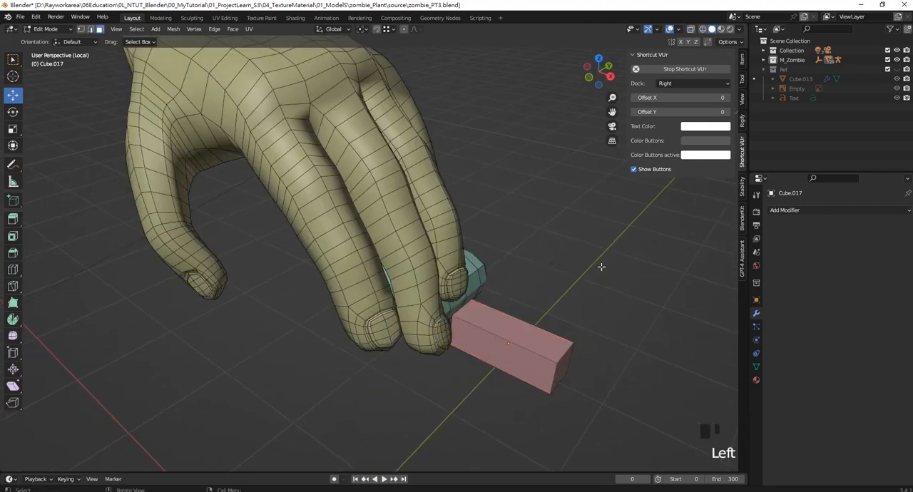
{"action": "mouse_move", "coordinate": [596, 265]}
{"action": "middle_mouse_down"}
{"action": "mouse_move", "coordinate": [422, 227]}
{"action": "mouse_move", "coordinate": [431, 231]}
{"action": "middle_mouse_up"}
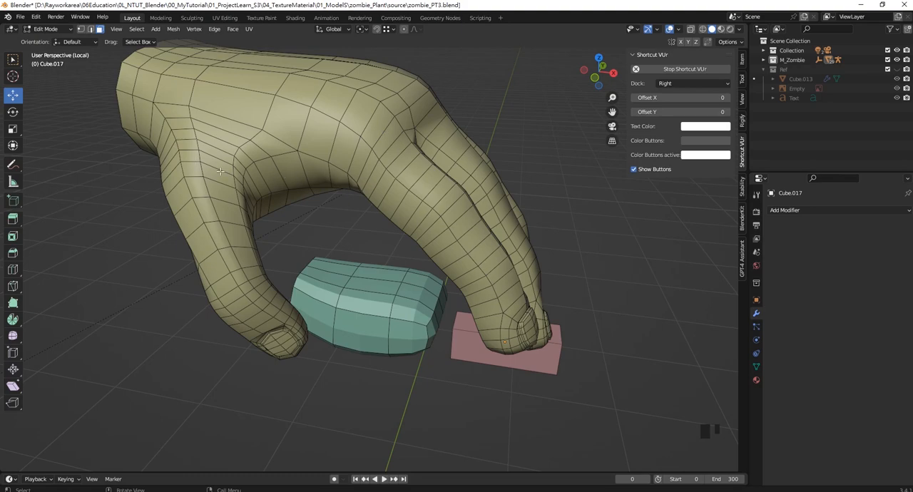
{"action": "middle_click_drag", "start_coordinate": [250, 164], "coordinate": [230, 194]}
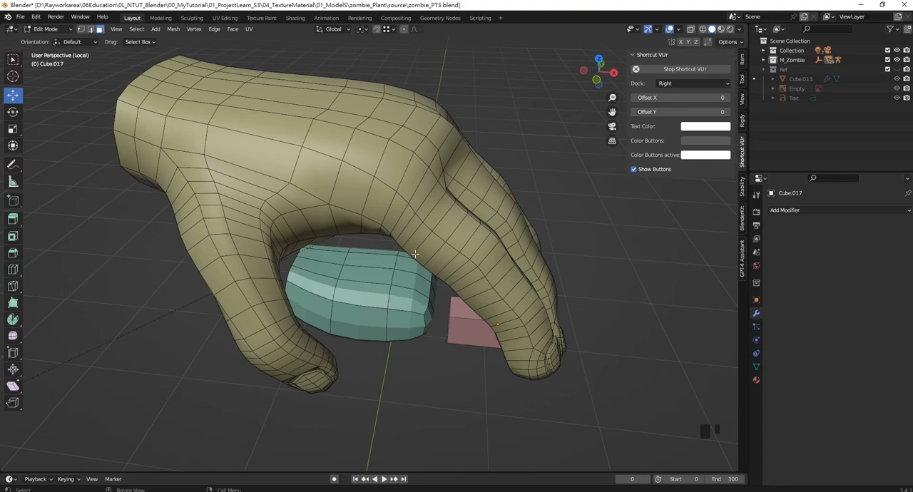
{"action": "middle_click_drag", "start_coordinate": [414, 253], "coordinate": [487, 319]}
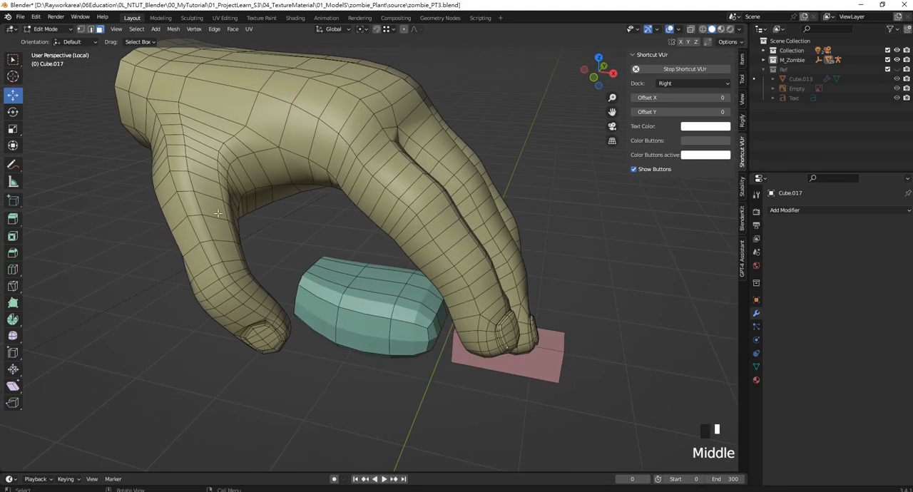
{"action": "middle_click_drag", "start_coordinate": [449, 270], "coordinate": [492, 285]}
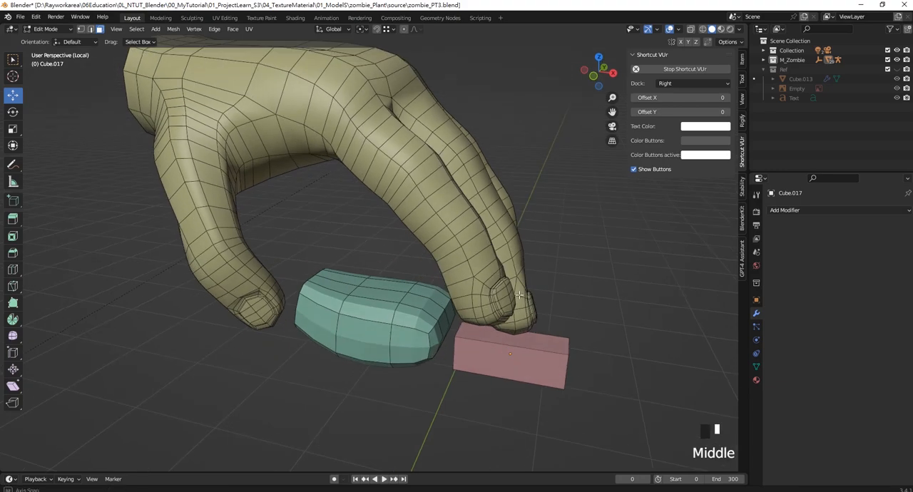
{"action": "key", "text": "KP_1"}
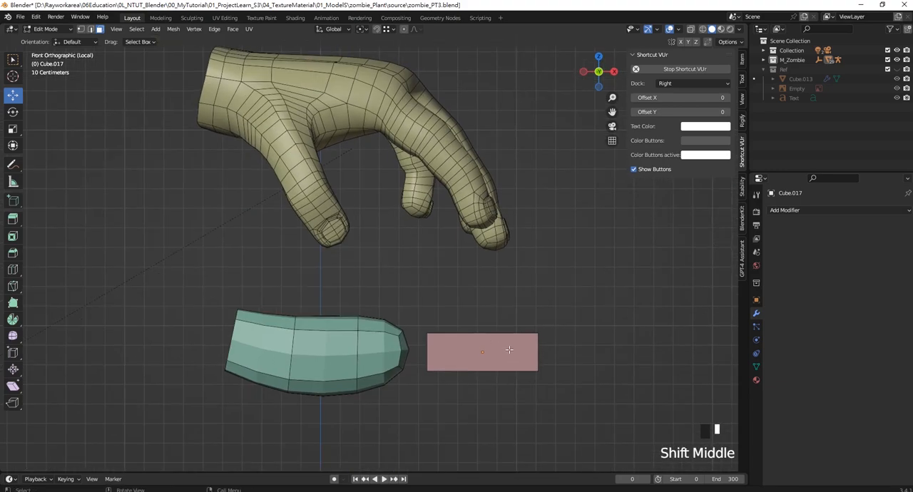
- Add four loop cuts across the length of the finger block in Edit Mode
{"action": "left_click", "coordinate": [509, 349]}
{"action": "key", "text": "Tab"}
{"action": "key", "text": "ctrl+r"}
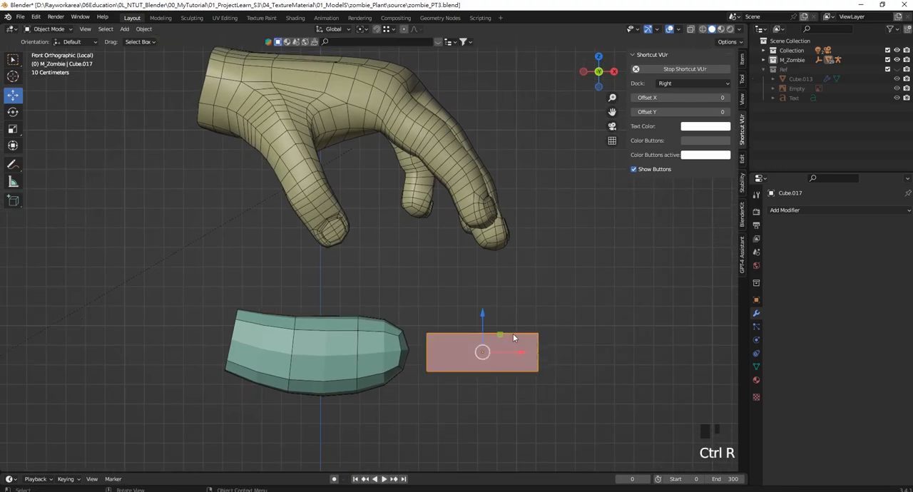
{"action": "key", "text": "Tab"}
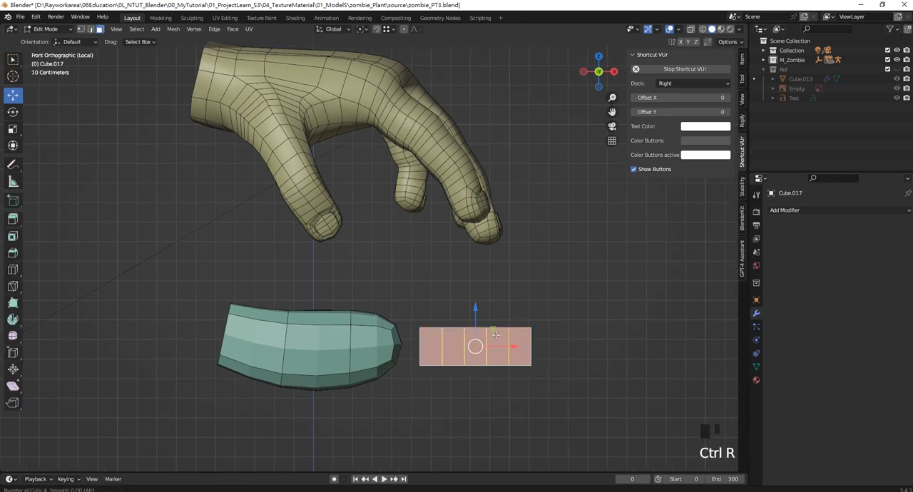
{"action": "left_click", "coordinate": [495, 334]}
{"action": "left_click", "coordinate": [494, 339]}
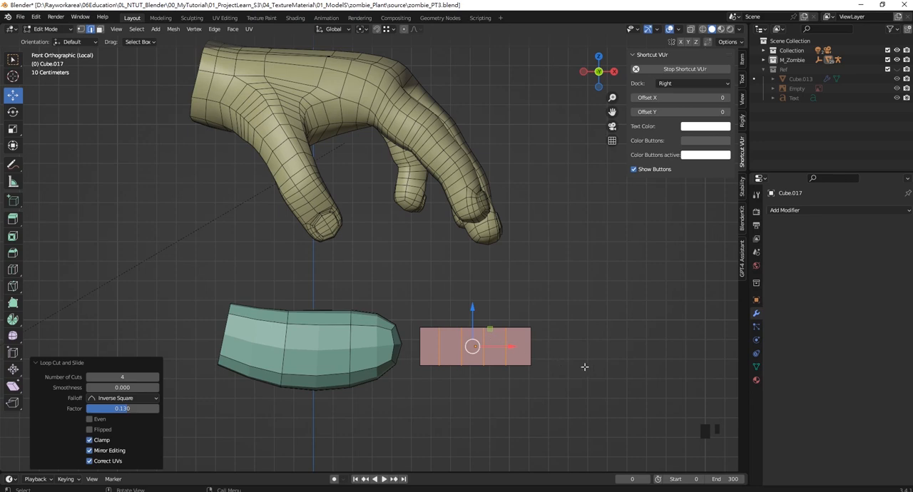
- Squeeze the four loops together by 0.320 along X and move them about 0.129 m toward the fingertip
{"action": "key", "text": "s"}
{"action": "key", "text": "x"}
{"action": "left_click", "coordinate": [507, 359]}
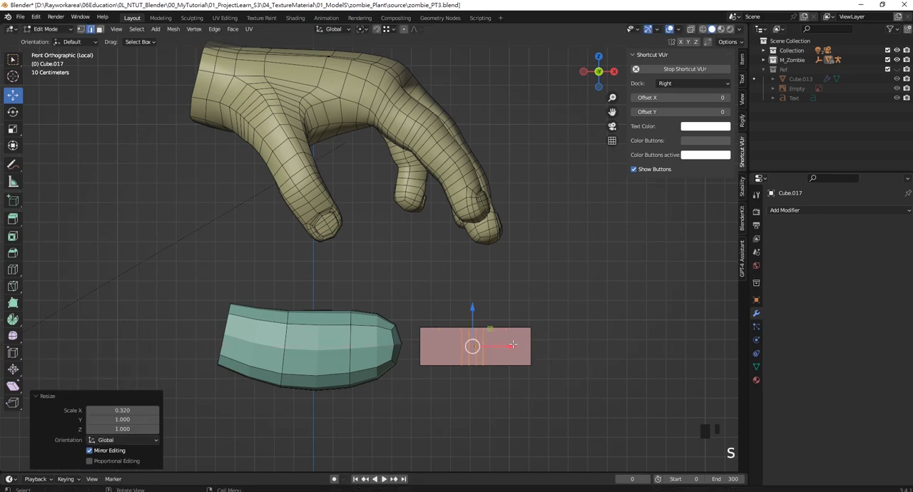
{"action": "left_click_drag", "start_coordinate": [507, 347], "coordinate": [531, 348]}
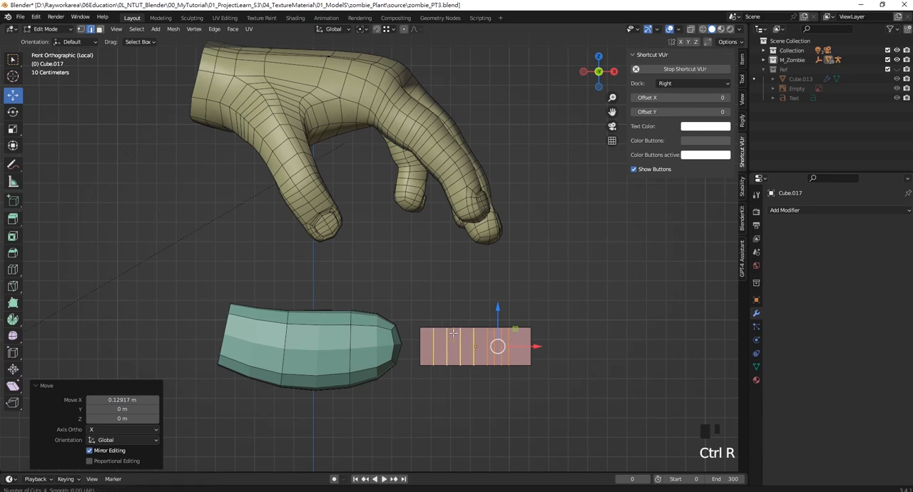
- Add four more loop cuts on the palm side of the finger block and squeeze them together by 0.498 along X
{"action": "left_click_drag", "start_coordinate": [448, 332], "coordinate": [454, 335]}
{"action": "key", "text": "s"}
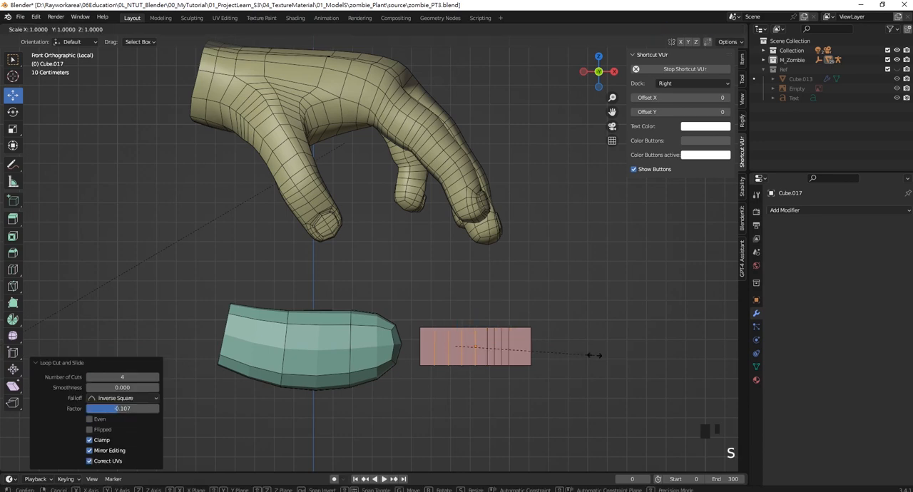
{"action": "key", "text": "x"}
{"action": "left_click", "coordinate": [523, 351]}
{"action": "middle_click_drag", "start_coordinate": [522, 350], "coordinate": [502, 341], "text": "shift"}
{"action": "scroll", "coordinate": [546, 371], "scroll_direction": "up", "scroll_amount": 2}
{"action": "scroll", "coordinate": [502, 341], "scroll_direction": "down", "scroll_amount": 2}
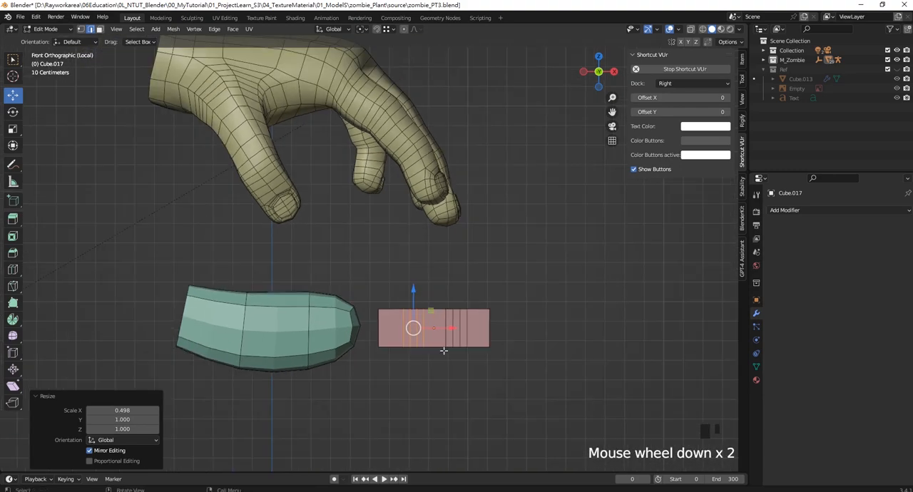
- Return to Object Mode, lengthen the finger block along X, and reposition it along X beside the palm
{"action": "key", "text": "Tab"}
{"action": "key", "text": "s"}
{"action": "key", "text": "x"}
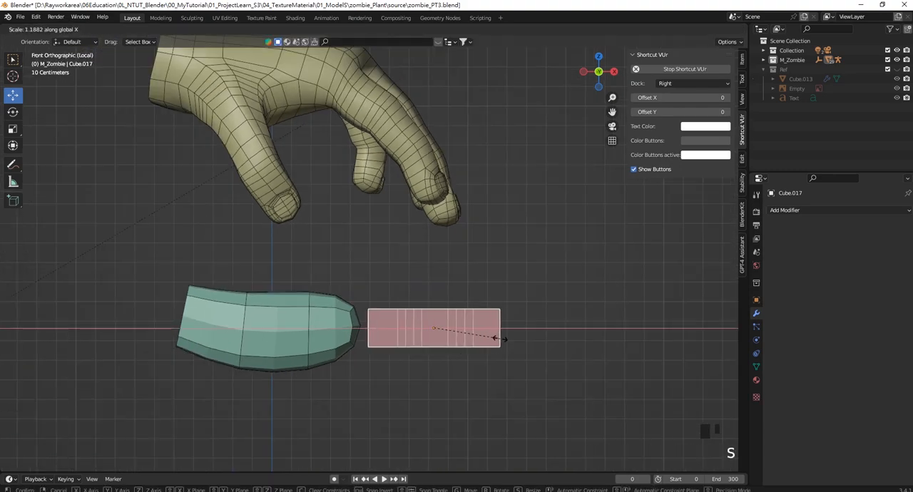
{"action": "left_click", "coordinate": [490, 332]}
{"action": "key", "text": "g"}
{"action": "key", "text": "x"}
{"action": "left_click", "coordinate": [496, 328]}
- Delete the end face of the finger block that faces the palm in Edit Mode
{"action": "middle_click_drag", "start_coordinate": [498, 328], "coordinate": [314, 281], "text": "shift"}
{"action": "key", "text": "Tab"}
{"action": "scroll", "coordinate": [472, 346], "scroll_direction": "up", "scroll_amount": 2}
{"action": "left_click", "coordinate": [313, 237]}
{"action": "key", "text": "Delete"}
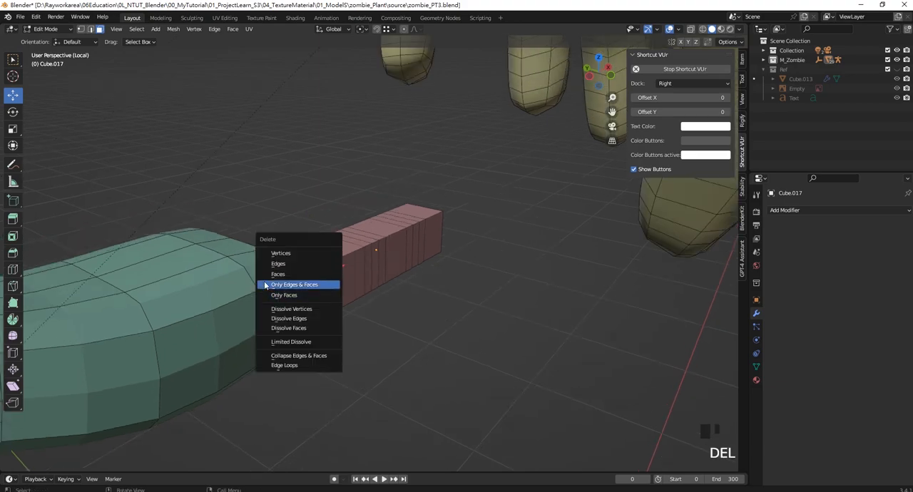
{"action": "left_click", "coordinate": [325, 284]}
- Add one lengthwise loop cut around the finger block at about mid-height
{"action": "middle_click_drag", "start_coordinate": [389, 284], "coordinate": [255, 264]}
{"action": "scroll", "coordinate": [256, 264], "scroll_direction": "up", "scroll_amount": 1}
{"action": "middle_click_drag", "start_coordinate": [464, 247], "coordinate": [500, 315], "text": "shift"}
{"action": "key", "text": "KP_3"}
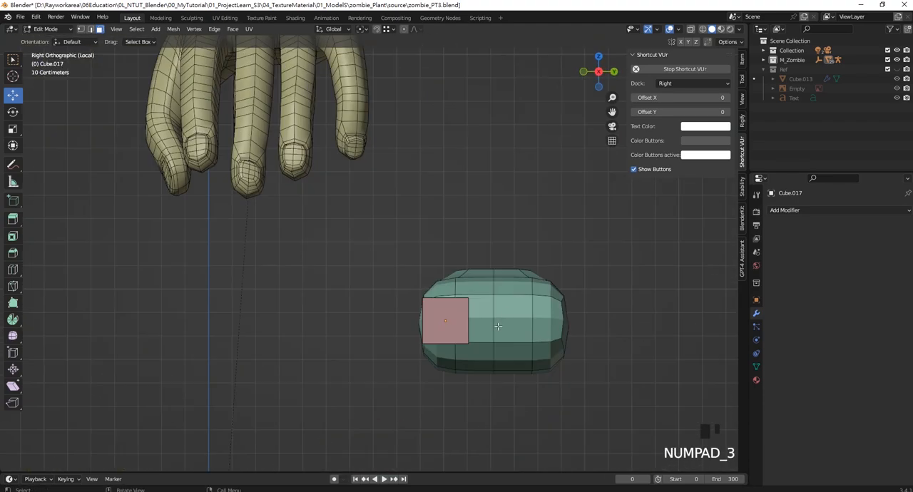
{"action": "key", "text": "KP_1"}
{"action": "scroll", "coordinate": [434, 335], "scroll_direction": "down", "scroll_amount": 3}
{"action": "middle_click_drag", "start_coordinate": [493, 304], "coordinate": [482, 391], "text": "shift"}
{"action": "scroll", "coordinate": [498, 325], "scroll_direction": "up", "scroll_amount": 2}
{"action": "key", "text": "ctrl+r"}
{"action": "left_click", "coordinate": [578, 386]}
{"action": "left_click", "coordinate": [579, 385]}
- Add a centred lengthwise loop cut along the top and fingertip end of the finger block
{"action": "middle_click_drag", "start_coordinate": [482, 390], "coordinate": [464, 350], "text": "shift"}
{"action": "scroll", "coordinate": [463, 309], "scroll_direction": "down", "scroll_amount": 2}
{"action": "scroll", "coordinate": [418, 347], "scroll_direction": "up", "scroll_amount": 1}
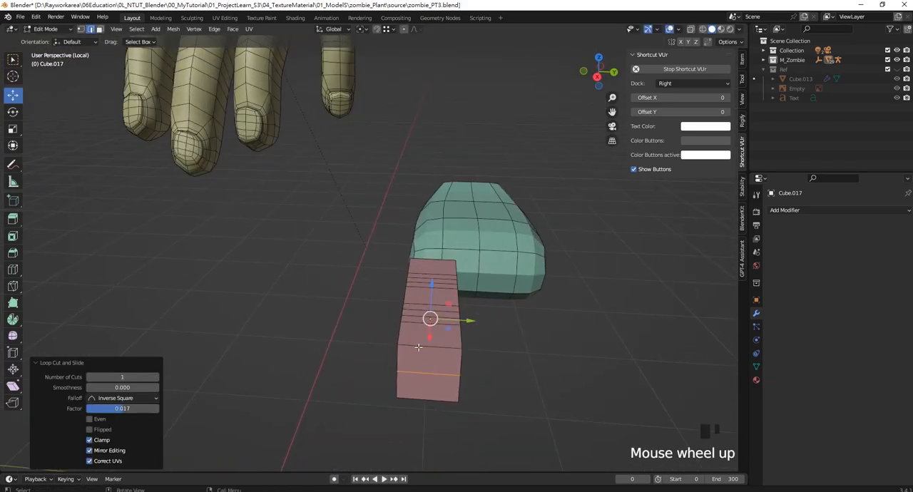
{"action": "key", "text": "ctrl+r"}
{"action": "left_click", "coordinate": [432, 349]}
{"action": "right_click", "coordinate": [433, 348]}
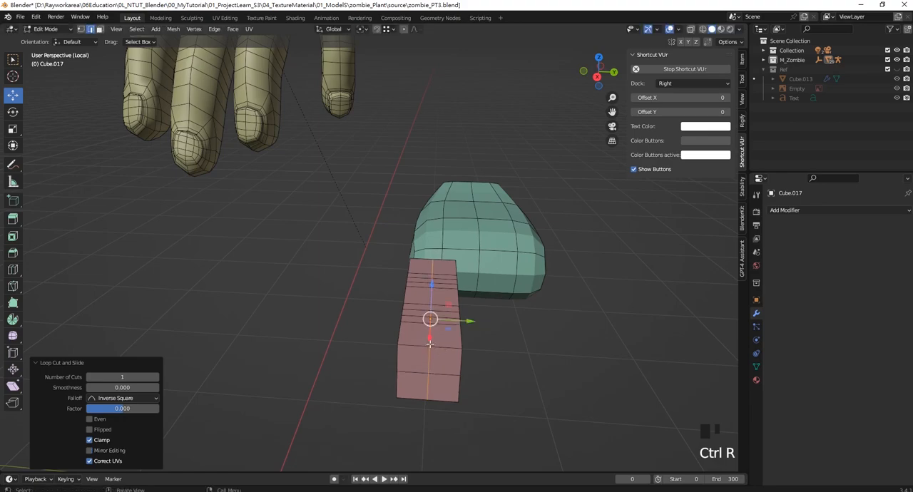
{"action": "middle_click_drag", "start_coordinate": [433, 348], "coordinate": [511, 353]}
- Return to Object Mode and add a level 1 Subdivision Surface modifier to the finger block
{"action": "key", "text": "KP_1"}
{"action": "scroll", "coordinate": [511, 354], "scroll_direction": "up", "scroll_amount": 2}
{"action": "middle_click_drag", "start_coordinate": [519, 298], "coordinate": [519, 323], "text": "shift"}
{"action": "key", "text": "Tab"}
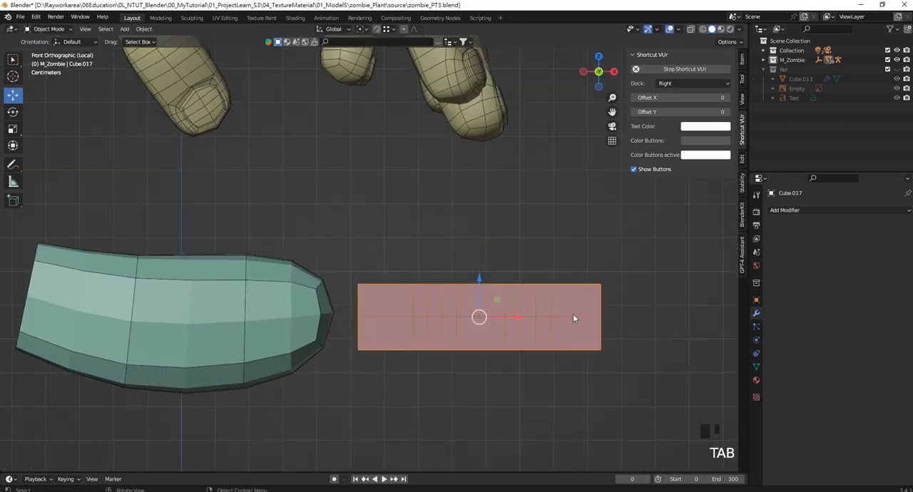
{"action": "key", "text": "ctrl+1"}
{"action": "left_click", "coordinate": [540, 316]}
{"action": "left_click", "coordinate": [540, 316]}
{"action": "scroll", "coordinate": [510, 319], "scroll_direction": "down", "scroll_amount": 4}
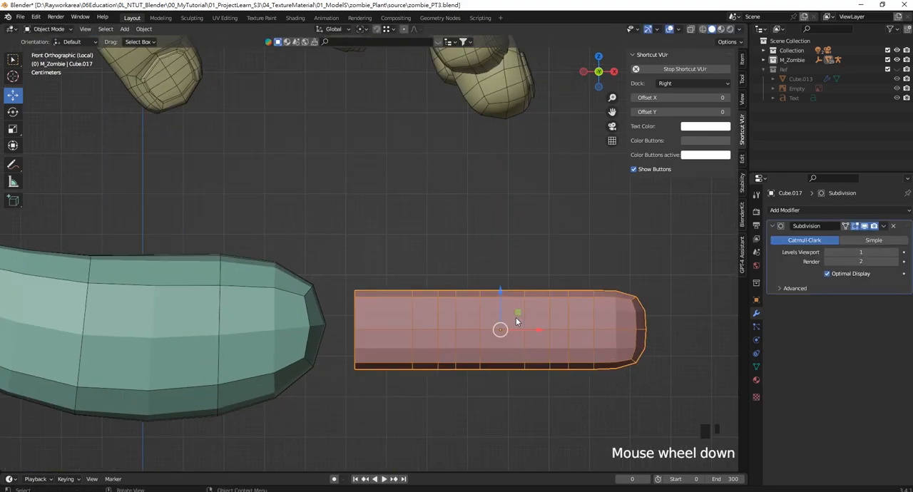
- Edit the finger mesh in wireframe shading and turn on the Subdivision modifier's on-cage display
{"action": "middle_click_drag", "start_coordinate": [509, 319], "coordinate": [541, 360], "text": "shift"}
{"action": "scroll", "coordinate": [434, 348], "scroll_direction": "up", "scroll_amount": 1}
{"action": "middle_click_drag", "start_coordinate": [433, 349], "coordinate": [421, 321], "text": "shift"}
{"action": "scroll", "coordinate": [480, 331], "scroll_direction": "up", "scroll_amount": 1}
{"action": "scroll", "coordinate": [440, 316], "scroll_direction": "down", "scroll_amount": 2}
{"action": "scroll", "coordinate": [428, 348], "scroll_direction": "up", "scroll_amount": 2}
{"action": "key", "text": "Tab"}
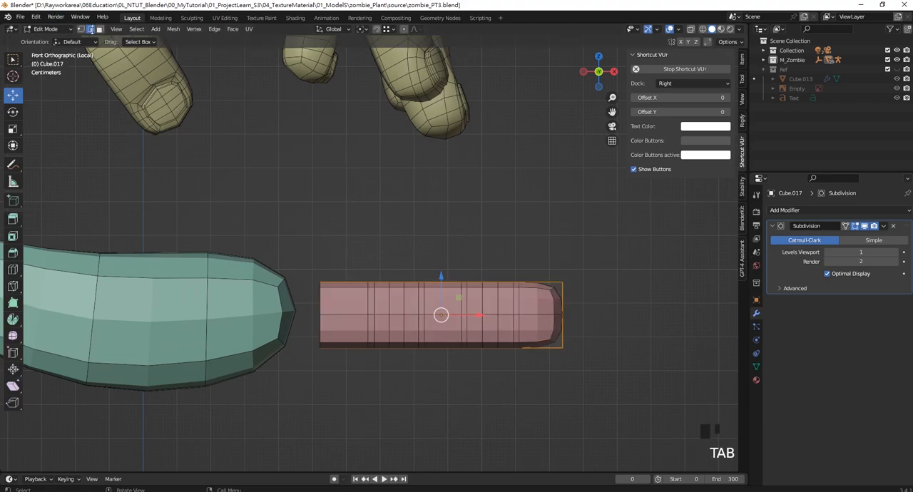
{"action": "key", "text": "z"}
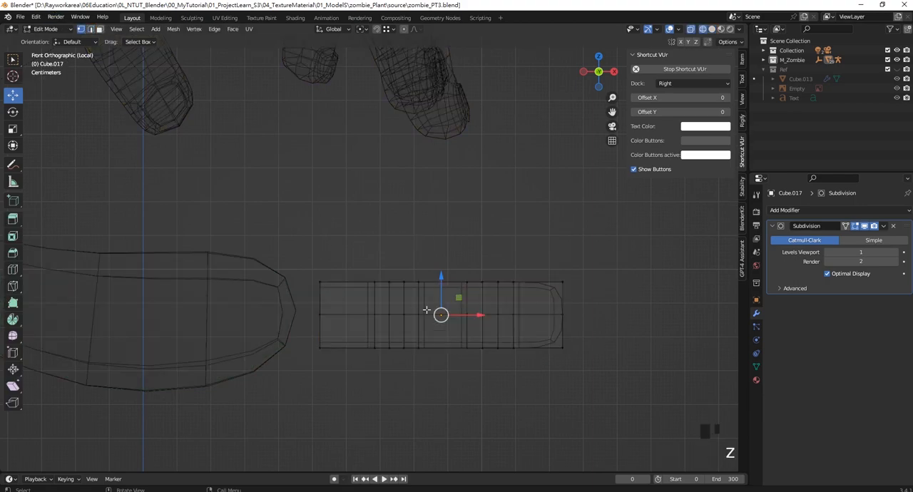
{"action": "scroll", "coordinate": [420, 344], "scroll_direction": "up", "scroll_amount": 3}
{"action": "scroll", "coordinate": [422, 347], "scroll_direction": "down", "scroll_amount": 4}
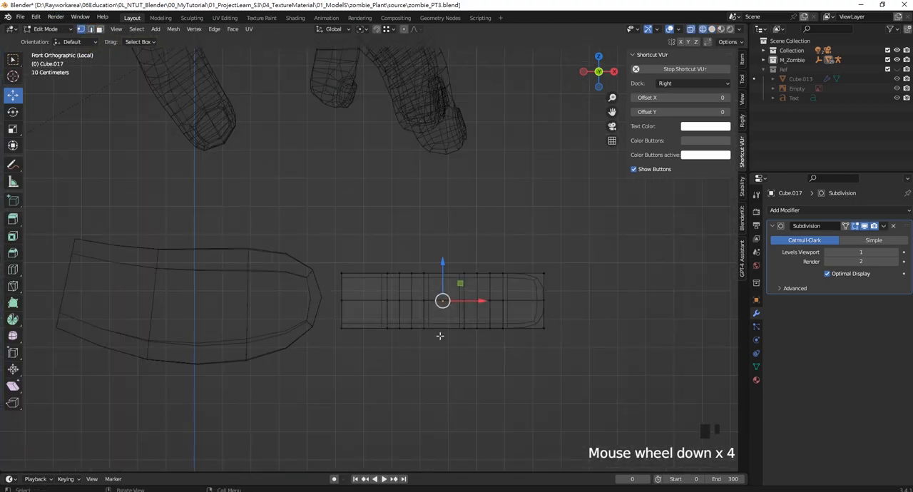
{"action": "middle_click_drag", "start_coordinate": [403, 291], "coordinate": [399, 312], "text": "shift"}
{"action": "left_click", "coordinate": [846, 227]}
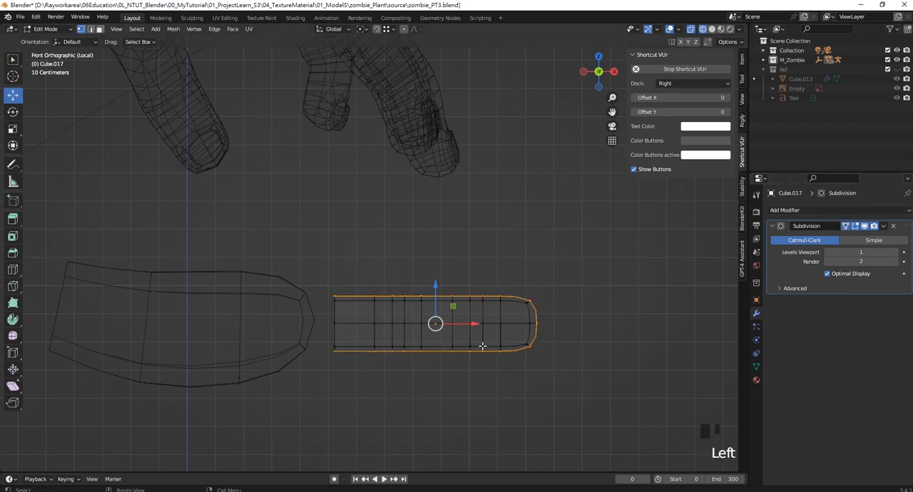
- Reposition the crosswise edge loops along X so they cluster around the finger's two joints
{"action": "middle_click_drag", "start_coordinate": [454, 312], "coordinate": [460, 274], "text": "shift"}
{"action": "scroll", "coordinate": [460, 274], "scroll_direction": "up", "scroll_amount": 1}
{"action": "middle_click_drag", "start_coordinate": [467, 233], "coordinate": [486, 291], "text": "shift"}
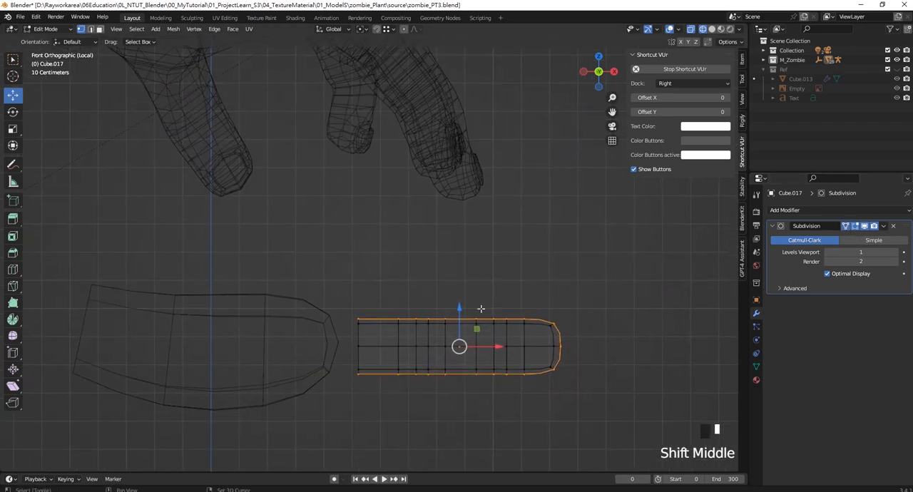
{"action": "scroll", "coordinate": [454, 347], "scroll_direction": "up", "scroll_amount": 2}
{"action": "left_click_drag", "start_coordinate": [450, 273], "coordinate": [485, 390]}
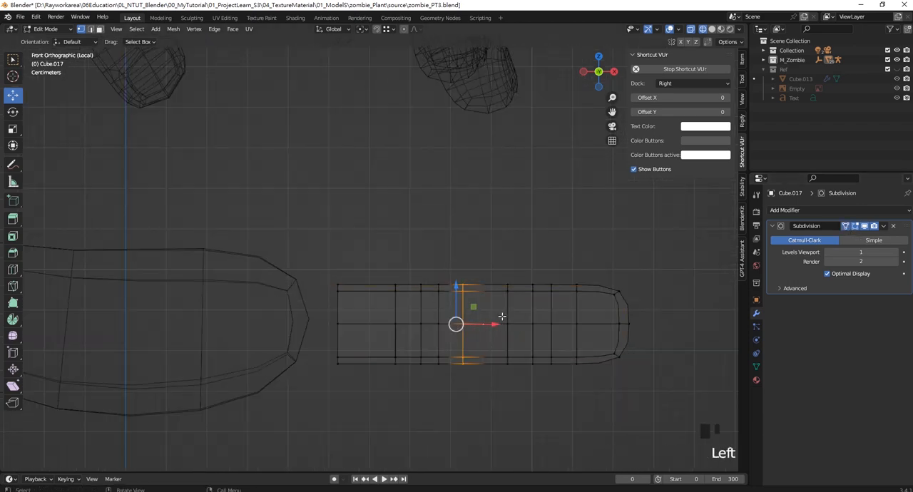
{"action": "left_click_drag", "start_coordinate": [494, 322], "coordinate": [481, 323]}
{"action": "left_click_drag", "start_coordinate": [482, 271], "coordinate": [517, 372]}
{"action": "left_click_drag", "start_coordinate": [538, 324], "coordinate": [555, 323]}
{"action": "left_click_drag", "start_coordinate": [565, 263], "coordinate": [597, 403]}
{"action": "left_click_drag", "start_coordinate": [606, 321], "coordinate": [591, 319]}
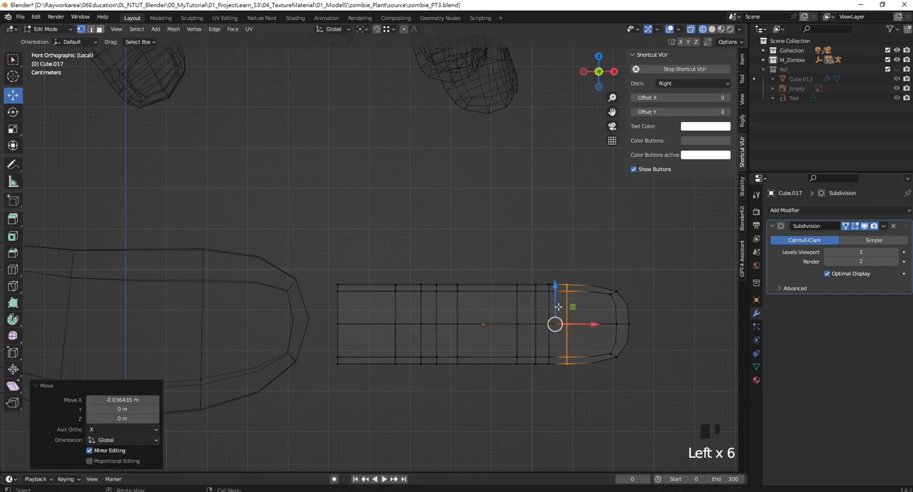
{"action": "left_click_drag", "start_coordinate": [382, 264], "coordinate": [421, 397]}
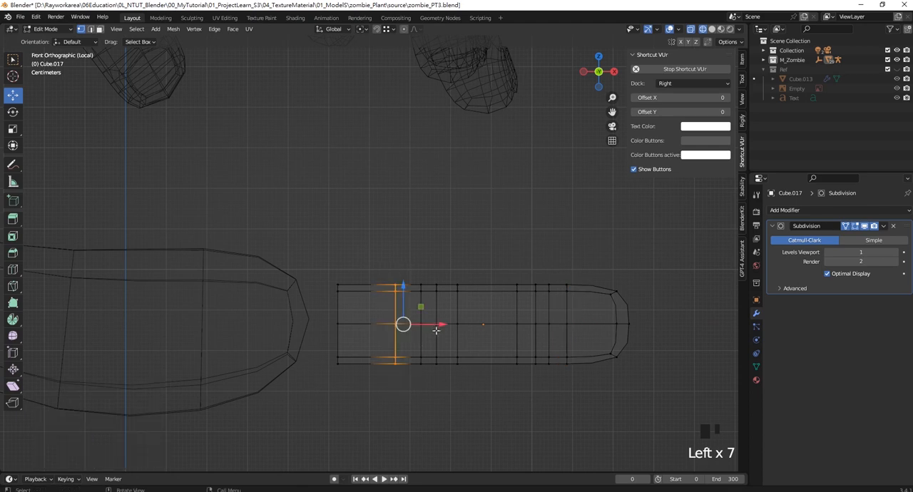
- Lower the underside vertices of the middle, base and fingertip segments by about 0.021 m, 0.032 m and 0.018 m
{"action": "left_click_drag", "start_coordinate": [435, 325], "coordinate": [527, 382]}
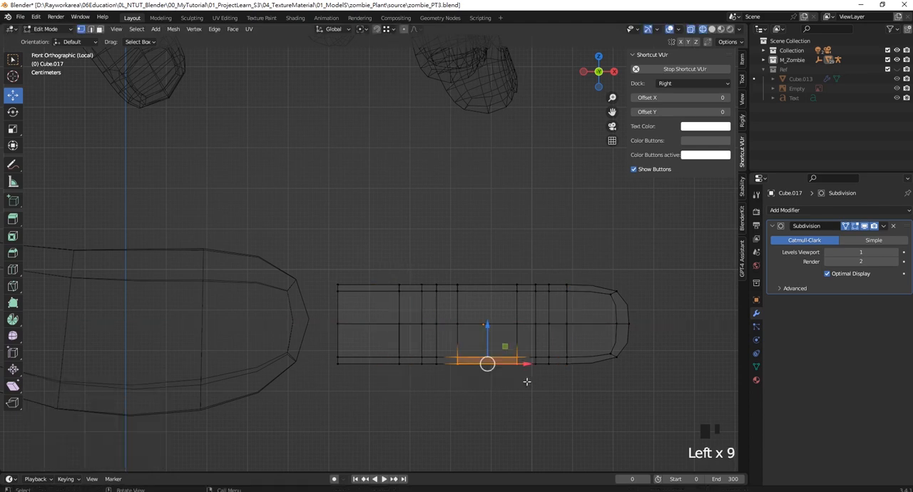
{"action": "left_click_drag", "start_coordinate": [488, 331], "coordinate": [495, 340]}
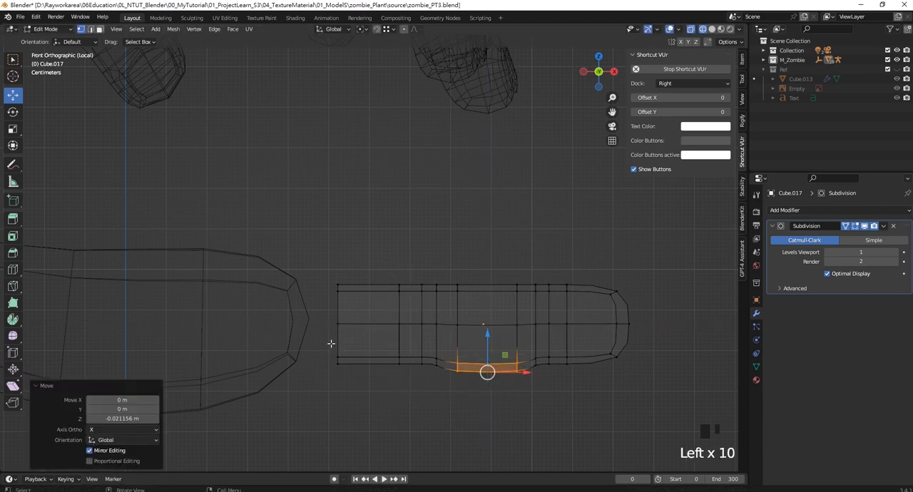
{"action": "left_click_drag", "start_coordinate": [330, 342], "coordinate": [404, 380]}
{"action": "left_click_drag", "start_coordinate": [374, 326], "coordinate": [378, 340]}
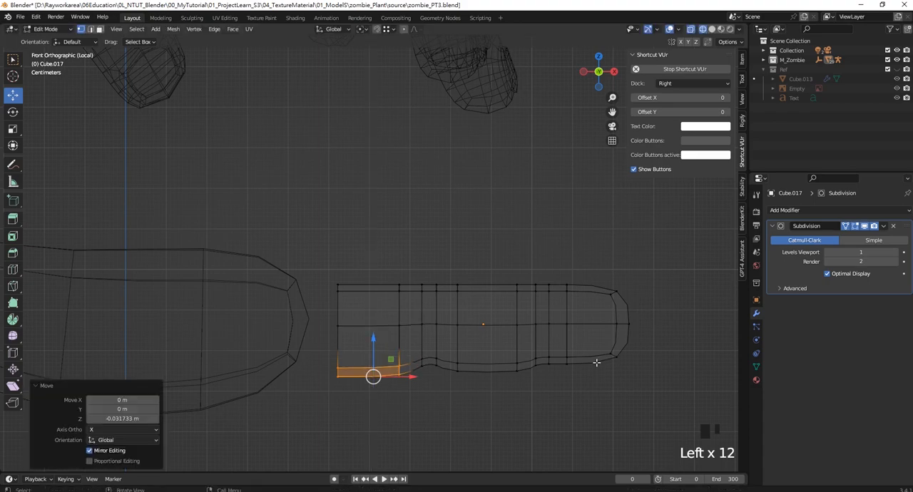
{"action": "left_click_drag", "start_coordinate": [555, 342], "coordinate": [633, 381]}
{"action": "left_click_drag", "start_coordinate": [589, 332], "coordinate": [589, 341]}
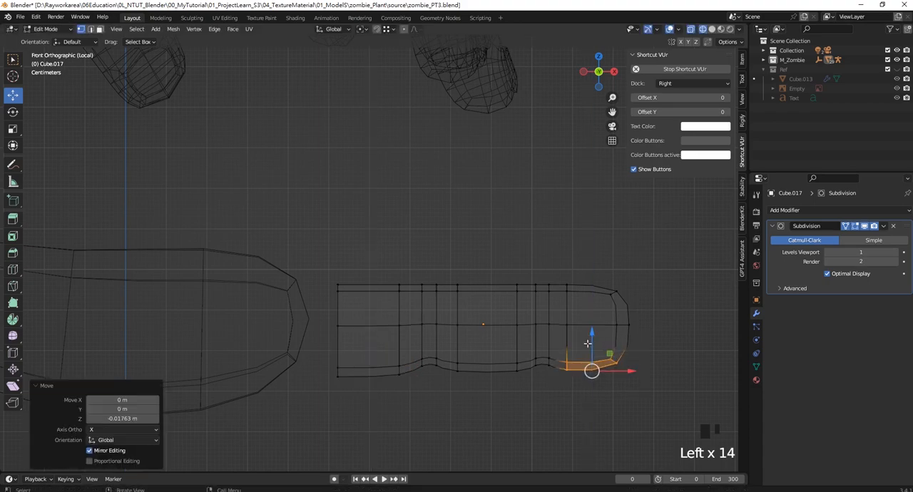
- Move the centre vertices of the fingertip's end outward along X by about 0.028 m
{"action": "scroll", "coordinate": [584, 299], "scroll_direction": "down", "scroll_amount": 2}
{"action": "middle_click_drag", "start_coordinate": [583, 294], "coordinate": [570, 321], "text": "shift"}
{"action": "scroll", "coordinate": [571, 320], "scroll_direction": "up", "scroll_amount": 1}
{"action": "left_click_drag", "start_coordinate": [582, 335], "coordinate": [618, 313]}
{"action": "left_click", "coordinate": [566, 344]}
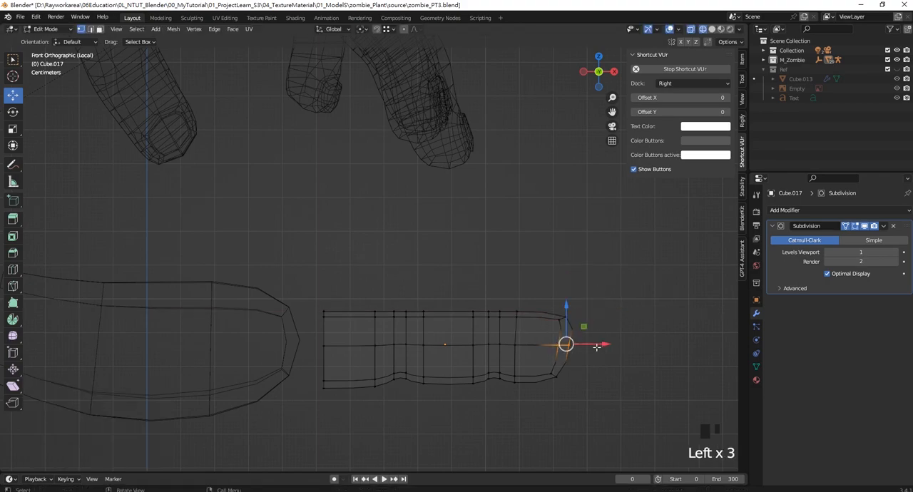
{"action": "left_click_drag", "start_coordinate": [605, 344], "coordinate": [613, 343]}
- Rotate the outer half of the finger downward by about 7° around Y and lower it by about 0.013 m
{"action": "scroll", "coordinate": [614, 343], "scroll_direction": "down", "scroll_amount": 1}
{"action": "scroll", "coordinate": [512, 328], "scroll_direction": "up", "scroll_amount": 1}
{"action": "middle_click_drag", "start_coordinate": [511, 328], "coordinate": [507, 278], "text": "shift"}
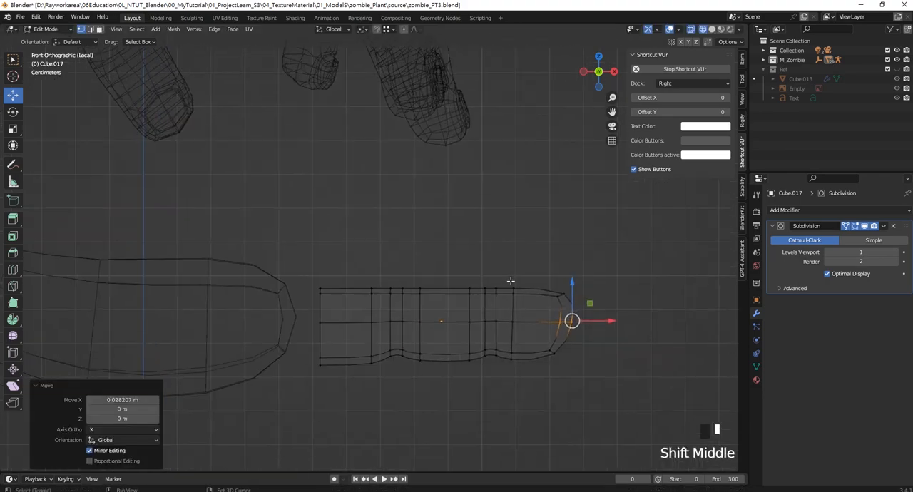
{"action": "left_click_drag", "start_coordinate": [452, 266], "coordinate": [631, 389]}
{"action": "middle_click_drag", "start_coordinate": [583, 363], "coordinate": [566, 361], "text": "shift"}
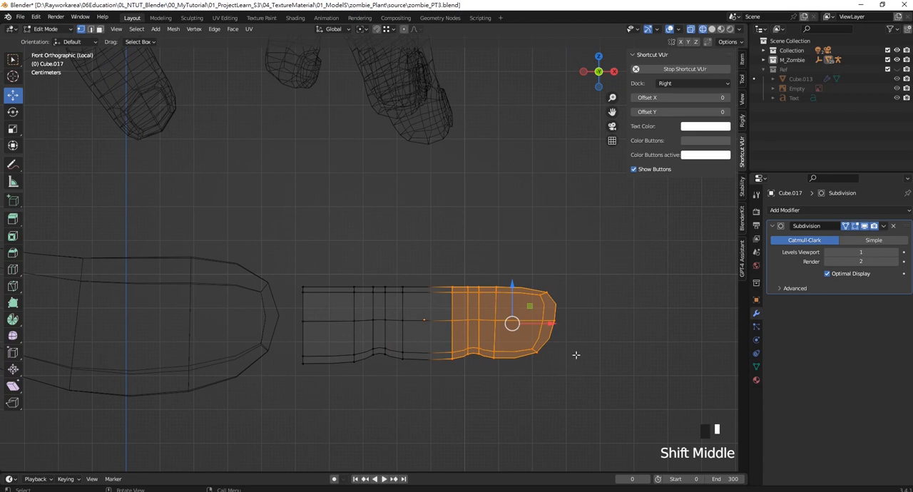
{"action": "key", "text": "r"}
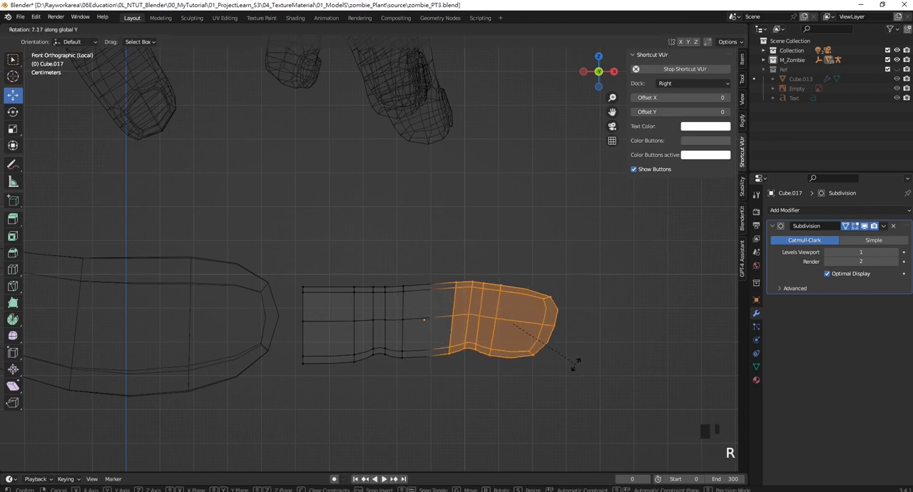
{"action": "left_click", "coordinate": [574, 365]}
{"action": "left_click_drag", "start_coordinate": [512, 285], "coordinate": [512, 289]}
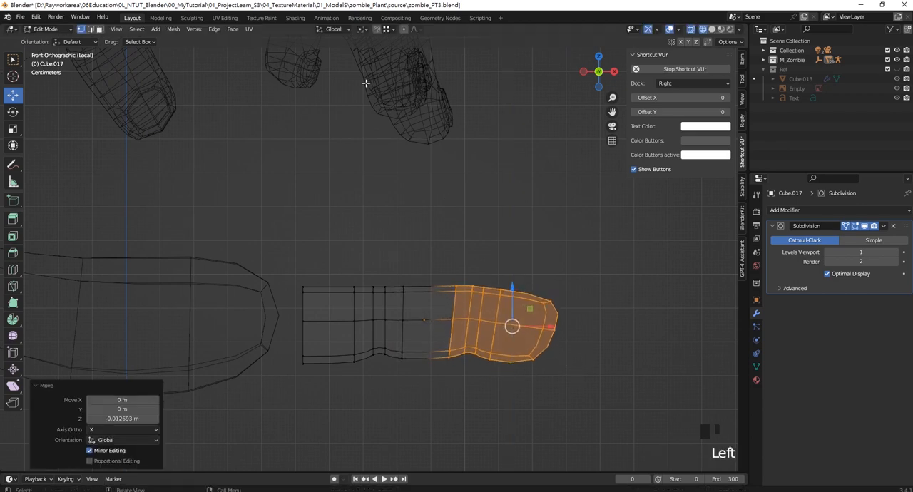
- Rotate the section from the outer joint's middle loop to the fingertip further downward and lower it slightly
{"action": "left_click_drag", "start_coordinate": [604, 405], "coordinate": [463, 233]}
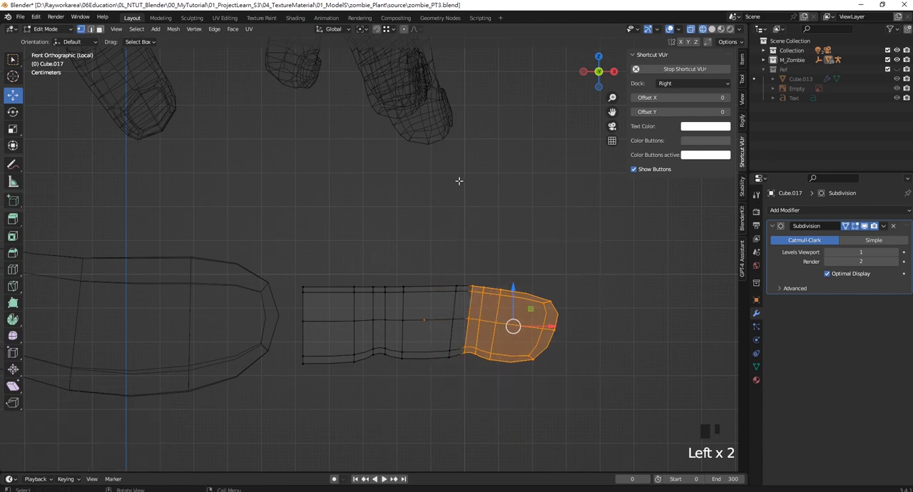
{"action": "key", "text": "r"}
{"action": "left_click", "coordinate": [608, 334]}
{"action": "left_click_drag", "start_coordinate": [513, 290], "coordinate": [514, 302]}
- Rotate the finger's base segment about -6° around Y and lower it by about 0.02 m
{"action": "left_click_drag", "start_coordinate": [289, 257], "coordinate": [383, 404]}
{"action": "key", "text": "r"}
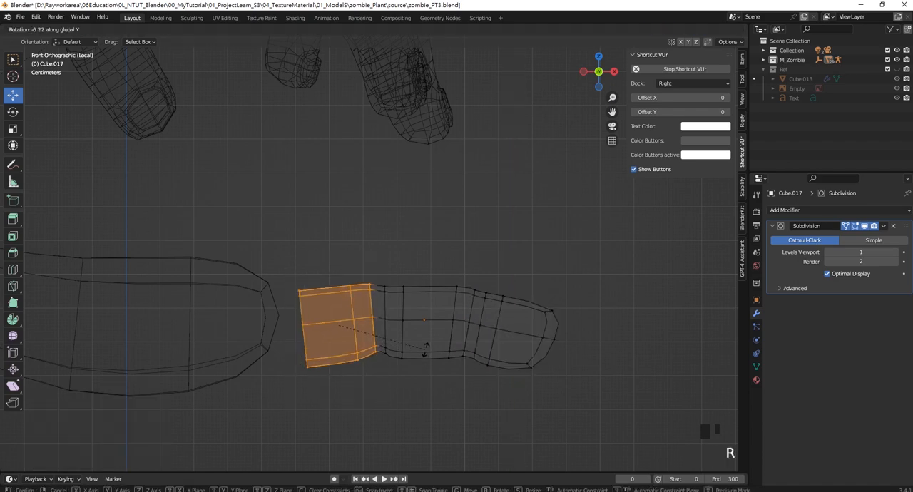
{"action": "left_click", "coordinate": [362, 307]}
{"action": "left_click_drag", "start_coordinate": [340, 287], "coordinate": [337, 295]}
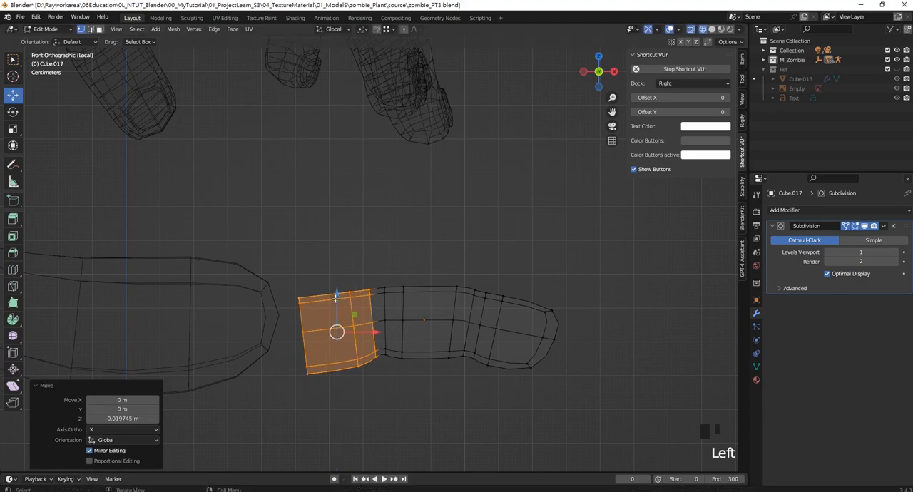
- Extend the finger's open base edge toward the palm by about 0.035 m along X
{"action": "scroll", "coordinate": [326, 284], "scroll_direction": "down", "scroll_amount": 2}
{"action": "left_click_drag", "start_coordinate": [314, 265], "coordinate": [335, 371]}
{"action": "left_click_drag", "start_coordinate": [363, 311], "coordinate": [345, 310]}
{"action": "middle_click_drag", "start_coordinate": [346, 311], "coordinate": [401, 307]}
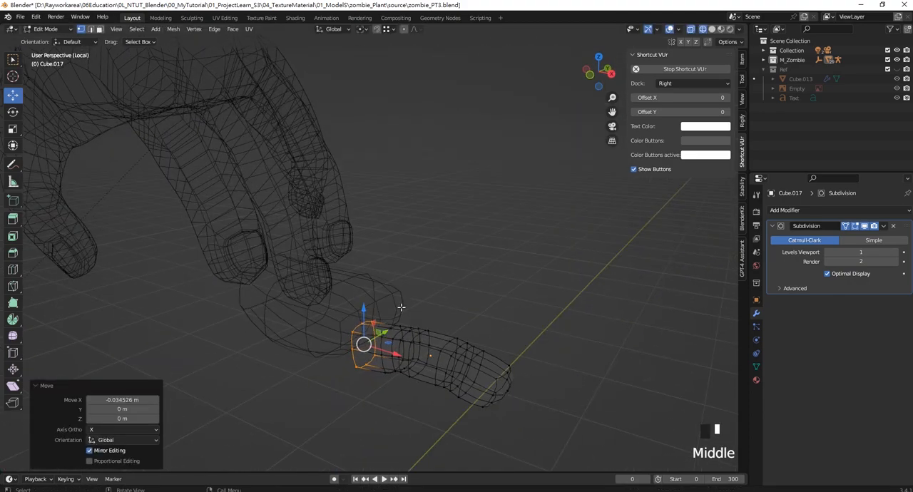
- In solid shading and top view, narrow the outer half of the finger to a Y scale of 0.858
{"action": "key", "text": "z"}
{"action": "left_click", "coordinate": [461, 302]}
{"action": "scroll", "coordinate": [461, 302], "scroll_direction": "down", "scroll_amount": 3}
{"action": "mouse_move", "coordinate": [460, 302]}
{"action": "middle_mouse_down"}
{"action": "mouse_move", "coordinate": [449, 299]}
{"action": "mouse_move", "coordinate": [490, 281]}
{"action": "mouse_move", "coordinate": [389, 343]}
{"action": "mouse_move", "coordinate": [400, 339]}
{"action": "middle_mouse_up"}
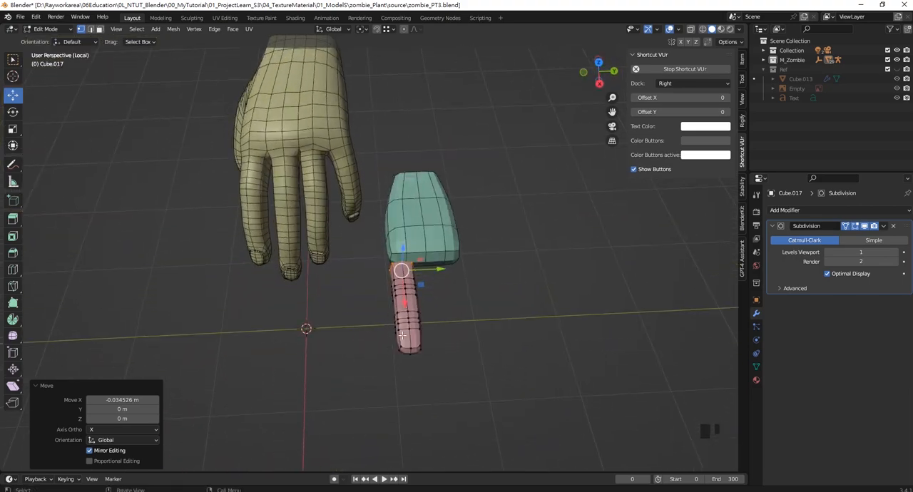
{"action": "key", "text": "KP_7"}
{"action": "scroll", "coordinate": [402, 283], "scroll_direction": "up", "scroll_amount": 3}
{"action": "middle_click_drag", "start_coordinate": [402, 284], "coordinate": [389, 269], "text": "shift"}
{"action": "scroll", "coordinate": [406, 214], "scroll_direction": "up", "scroll_amount": 1}
{"action": "middle_click_drag", "start_coordinate": [372, 229], "coordinate": [373, 265], "text": "shift"}
{"action": "left_click_drag", "start_coordinate": [422, 190], "coordinate": [532, 335]}
{"action": "key", "text": "s"}
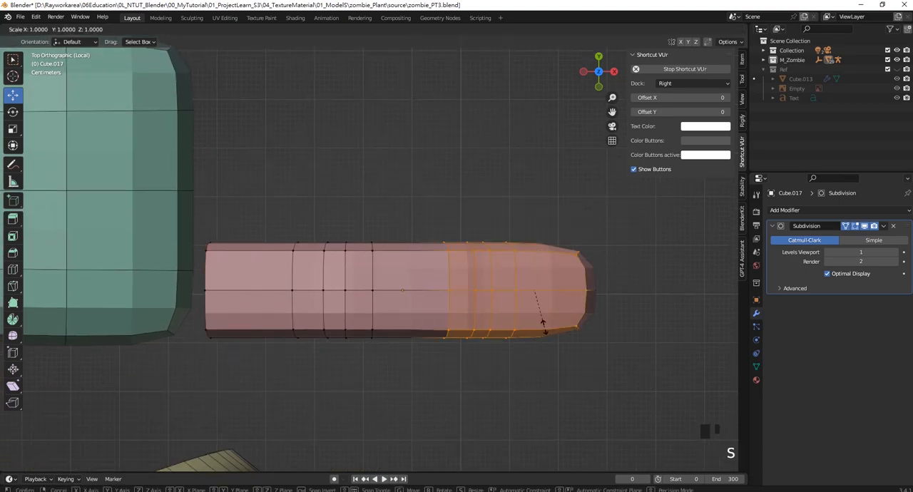
{"action": "key", "text": "y"}
{"action": "left_click", "coordinate": [542, 316]}
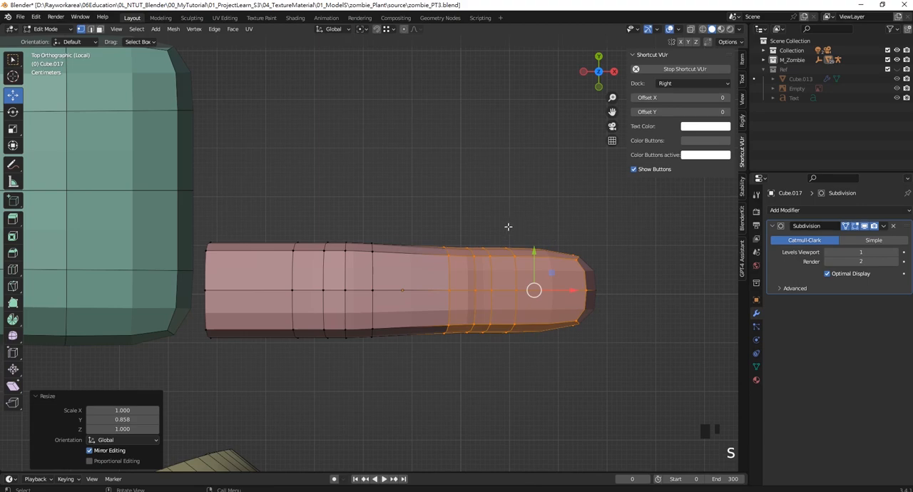
- Widen the fingertip segment beyond the outer joint to a Y scale of 1.045
{"action": "left_click_drag", "start_coordinate": [493, 220], "coordinate": [648, 391]}
{"action": "key", "text": "s"}
{"action": "key", "text": "y"}
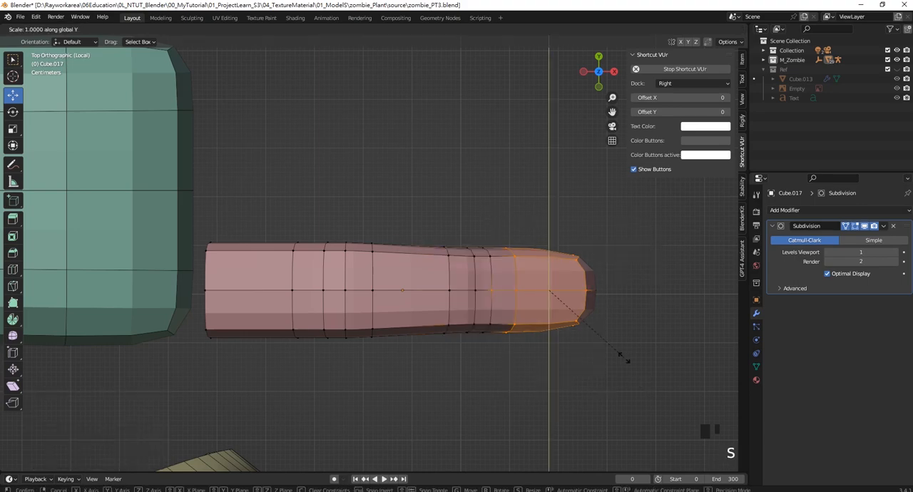
{"action": "left_click", "coordinate": [621, 363]}
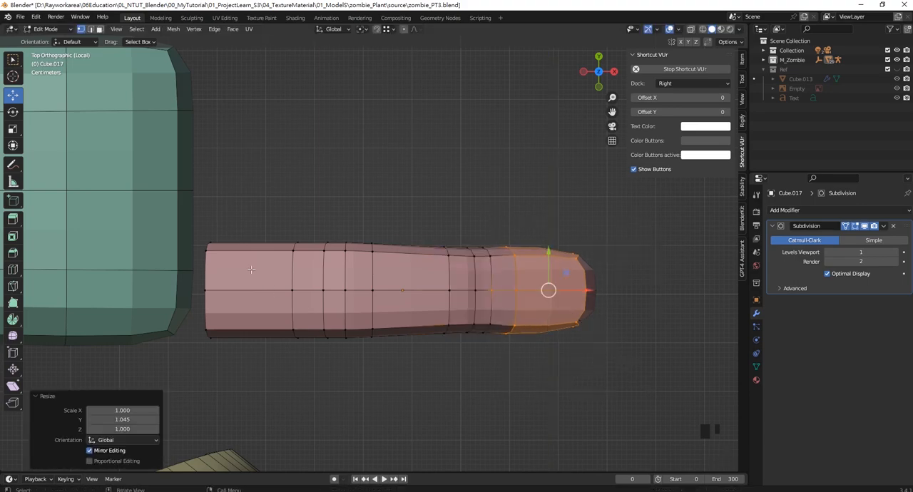
- Scale the first crosswise loop after the finger's base edge to 0.937 in Y
{"action": "left_click_drag", "start_coordinate": [172, 210], "coordinate": [279, 385]}
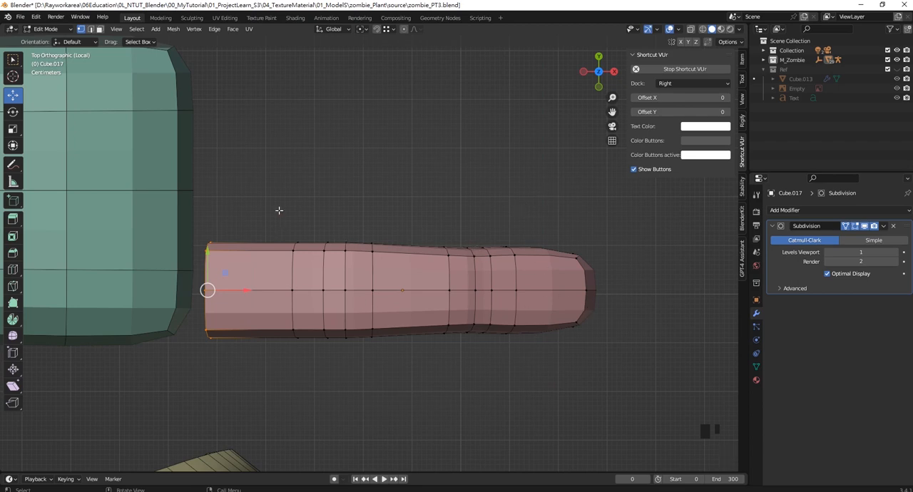
{"action": "left_click_drag", "start_coordinate": [279, 210], "coordinate": [314, 383]}
{"action": "key", "text": "s"}
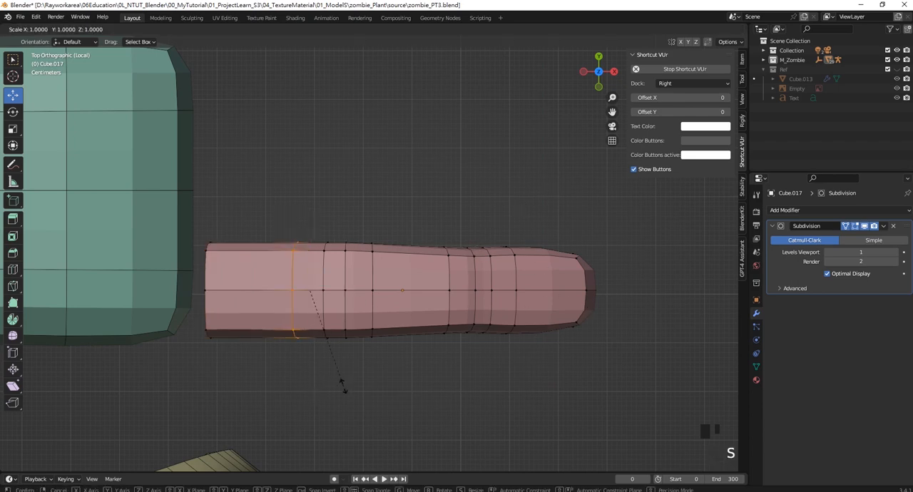
{"action": "key", "text": "y"}
{"action": "left_click", "coordinate": [338, 376]}
- Lower the upper vertices of the fingertip segment to create a step down from the outer joint
{"action": "middle_click_drag", "start_coordinate": [338, 376], "coordinate": [333, 226]}
{"action": "scroll", "coordinate": [475, 222], "scroll_direction": "up", "scroll_amount": 3}
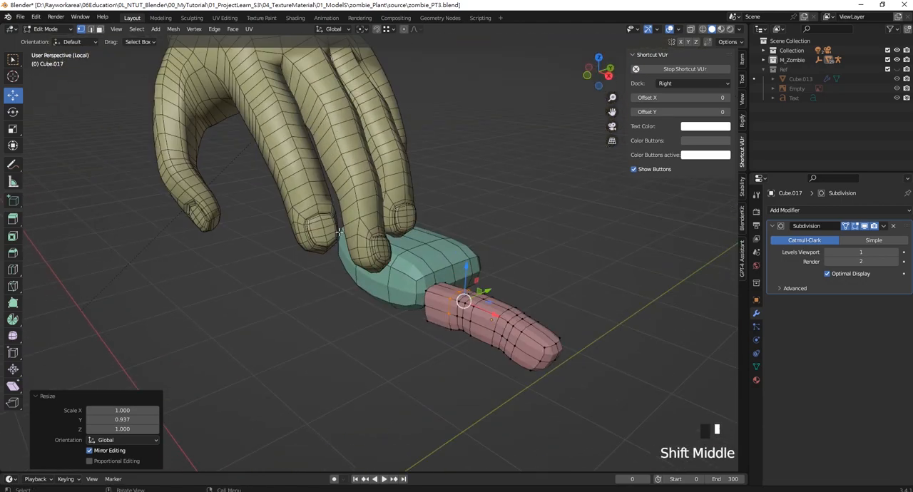
{"action": "scroll", "coordinate": [341, 242], "scroll_direction": "up", "scroll_amount": 1}
{"action": "middle_click_drag", "start_coordinate": [542, 329], "coordinate": [455, 286], "text": "shift"}
{"action": "middle_click_drag", "start_coordinate": [592, 350], "coordinate": [313, 286]}
{"action": "left_click_drag", "start_coordinate": [176, 269], "coordinate": [307, 352]}
{"action": "left_click_drag", "start_coordinate": [221, 268], "coordinate": [220, 327]}
{"action": "middle_click_drag", "start_coordinate": [220, 327], "coordinate": [332, 294]}
{"action": "left_click_drag", "start_coordinate": [293, 274], "coordinate": [372, 338]}
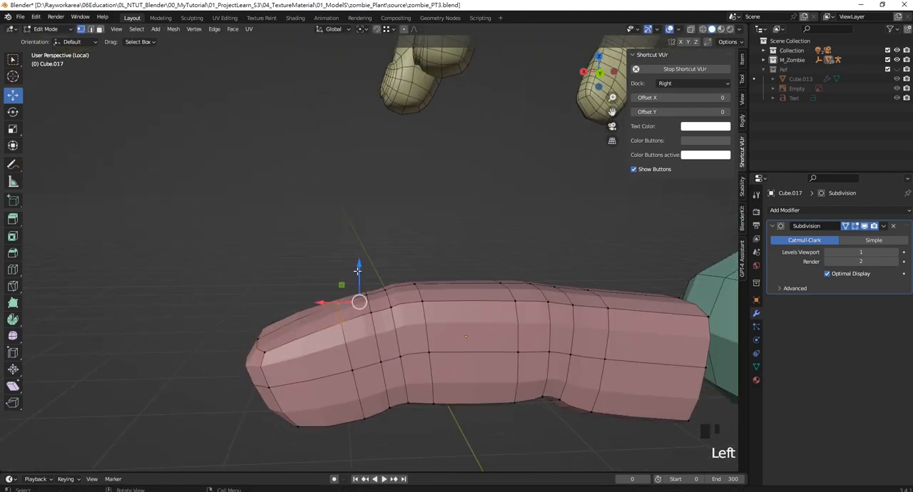
{"action": "middle_click_drag", "start_coordinate": [329, 292], "coordinate": [376, 310]}
{"action": "left_click_drag", "start_coordinate": [402, 282], "coordinate": [402, 300]}
{"action": "middle_click_drag", "start_coordinate": [403, 299], "coordinate": [378, 274]}
{"action": "scroll", "coordinate": [273, 261], "scroll_direction": "down", "scroll_amount": 2}
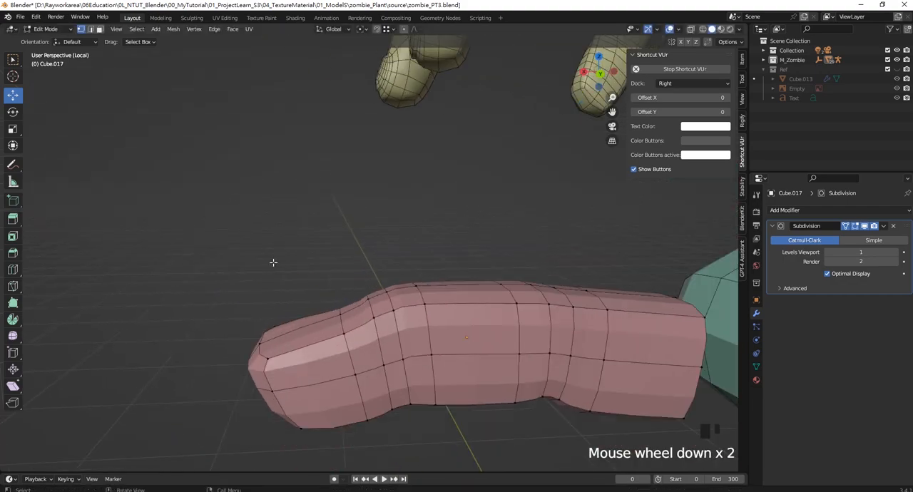
- Lower the upper edge vertices at the very end of the fingertip to refine its slope
{"action": "middle_click_drag", "start_coordinate": [273, 261], "coordinate": [452, 315]}
{"action": "key", "text": "ctrl+z"}
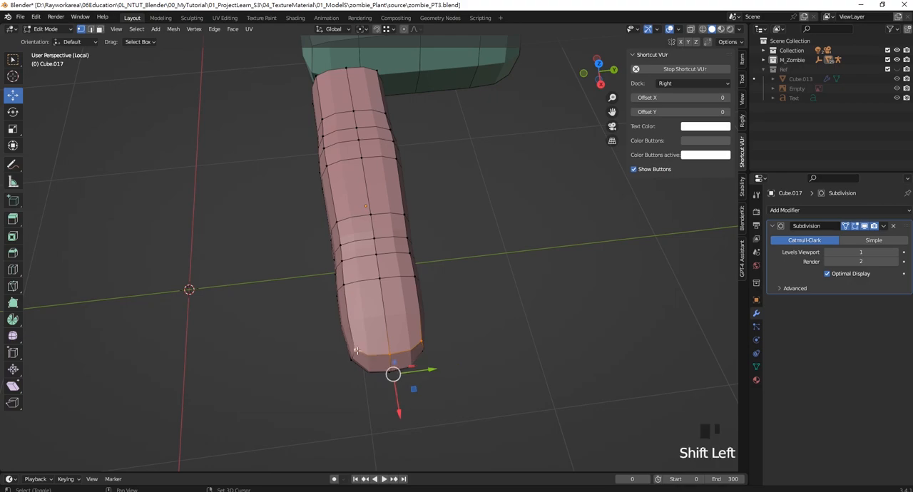
{"action": "middle_click_drag", "start_coordinate": [357, 351], "coordinate": [269, 259]}
{"action": "left_click_drag", "start_coordinate": [253, 242], "coordinate": [253, 258]}
{"action": "middle_click_drag", "start_coordinate": [258, 259], "coordinate": [217, 250]}
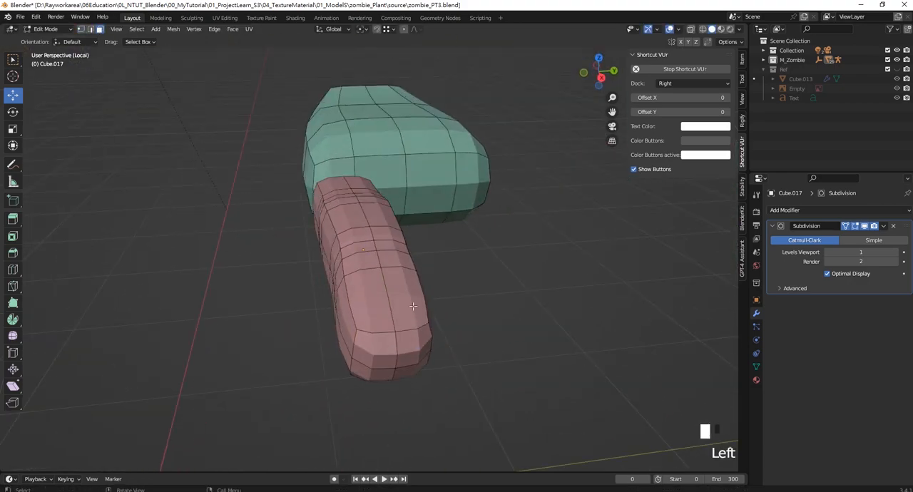
- Inset the two top faces of the fingertip with an extrusion scaled to about 0.79, and sink them 0.018597 m in Z
{"action": "left_click", "coordinate": [372, 303]}
{"action": "left_click", "coordinate": [407, 303], "text": "shift"}
{"action": "middle_click_drag", "start_coordinate": [411, 305], "coordinate": [429, 312]}
{"action": "scroll", "coordinate": [378, 306], "scroll_direction": "up", "scroll_amount": 2}
{"action": "scroll", "coordinate": [429, 312], "scroll_direction": "down", "scroll_amount": 2}
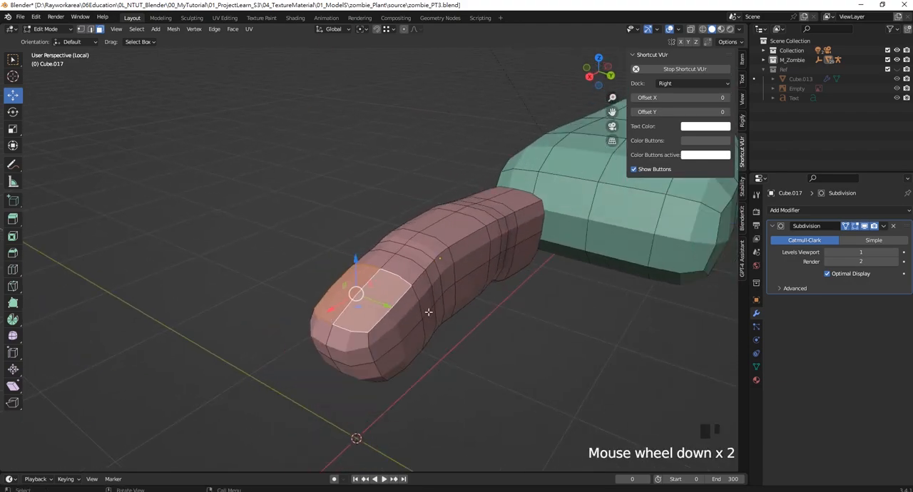
{"action": "scroll", "coordinate": [429, 311], "scroll_direction": "down", "scroll_amount": 6}
{"action": "middle_click_drag", "start_coordinate": [355, 170], "coordinate": [371, 232], "text": "shift"}
{"action": "scroll", "coordinate": [335, 257], "scroll_direction": "up", "scroll_amount": 7}
{"action": "middle_click_drag", "start_coordinate": [370, 232], "coordinate": [248, 209], "text": "shift"}
{"action": "scroll", "coordinate": [214, 163], "scroll_direction": "down", "scroll_amount": 7}
{"action": "middle_click_drag", "start_coordinate": [214, 163], "coordinate": [356, 385]}
{"action": "middle_click_drag", "start_coordinate": [357, 386], "coordinate": [385, 284], "text": "shift"}
{"action": "scroll", "coordinate": [365, 296], "scroll_direction": "up", "scroll_amount": 2}
{"action": "scroll", "coordinate": [366, 295], "scroll_direction": "up", "scroll_amount": 2}
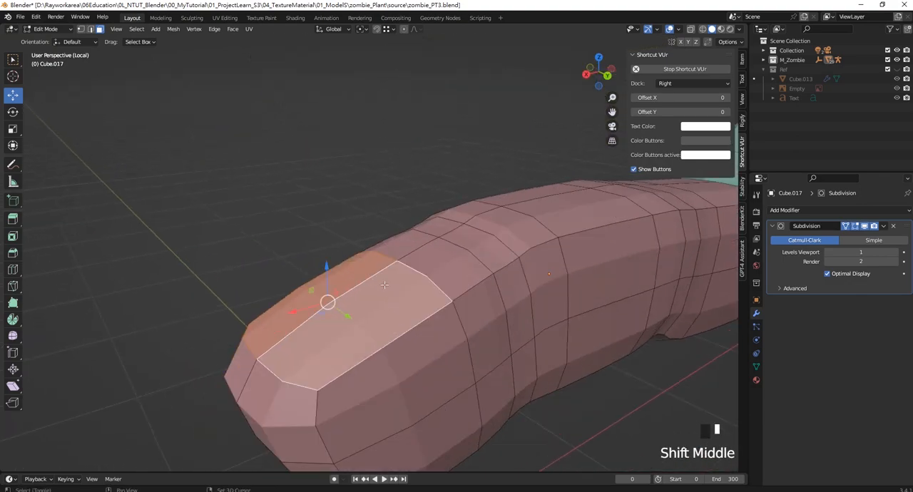
{"action": "key", "text": "e"}
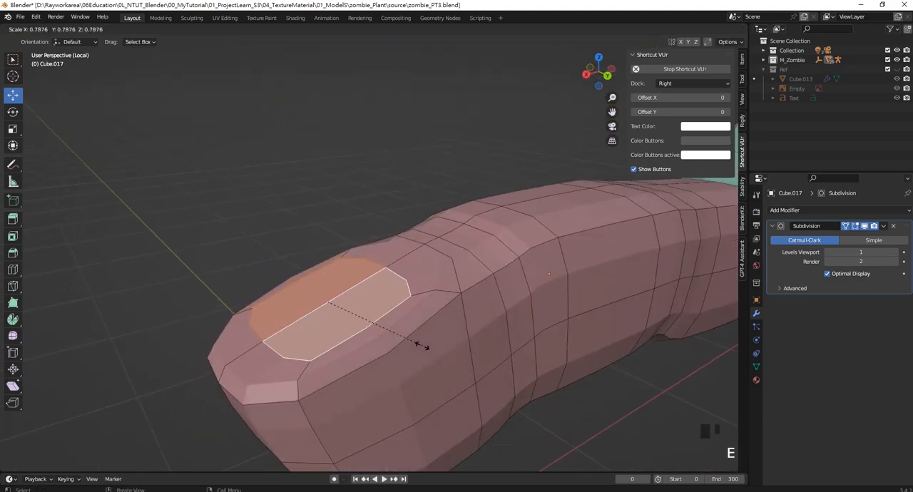
{"action": "left_click", "coordinate": [426, 346]}
{"action": "left_click_drag", "start_coordinate": [328, 274], "coordinate": [339, 295]}
{"action": "key", "text": "e"}
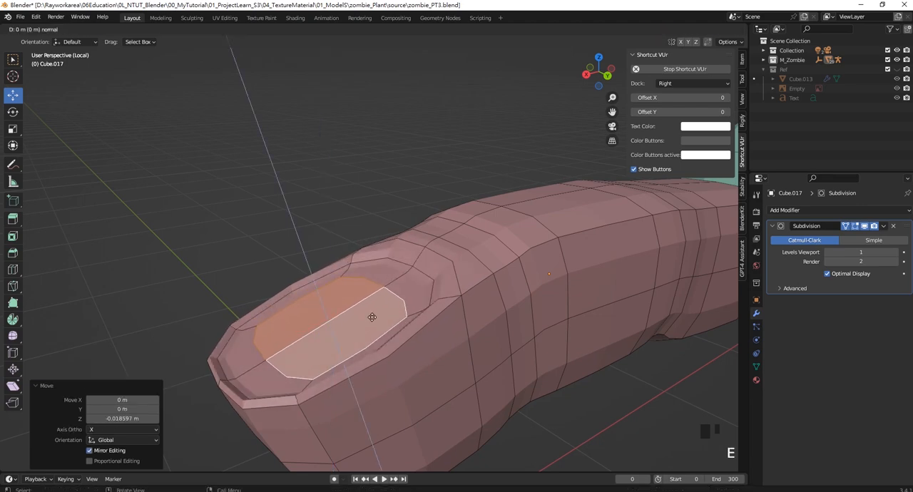
{"action": "right_click", "coordinate": [365, 304]}
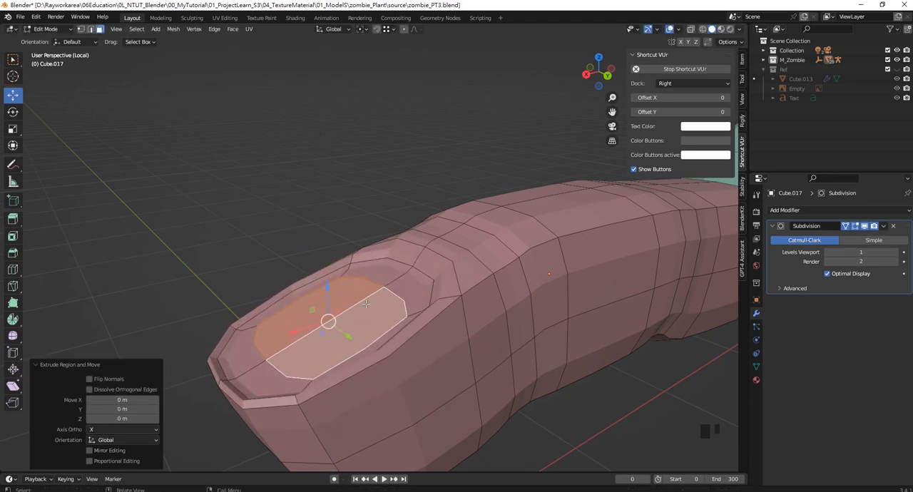
{"action": "key", "text": "ctrl+z"}
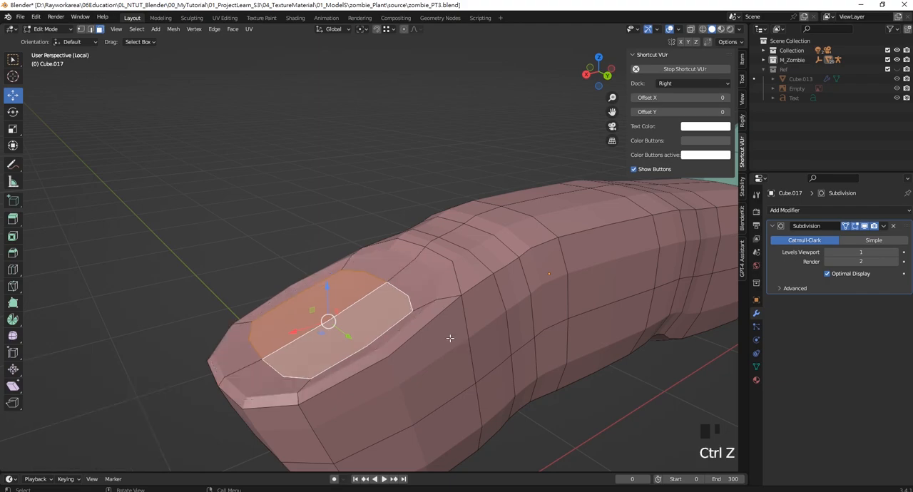
- Extrude the sunken nail faces along their normals by -0.00084 m and scale them to 0.906
{"action": "middle_click_drag", "start_coordinate": [404, 325], "coordinate": [389, 307]}
{"action": "right_click", "coordinate": [389, 307]}
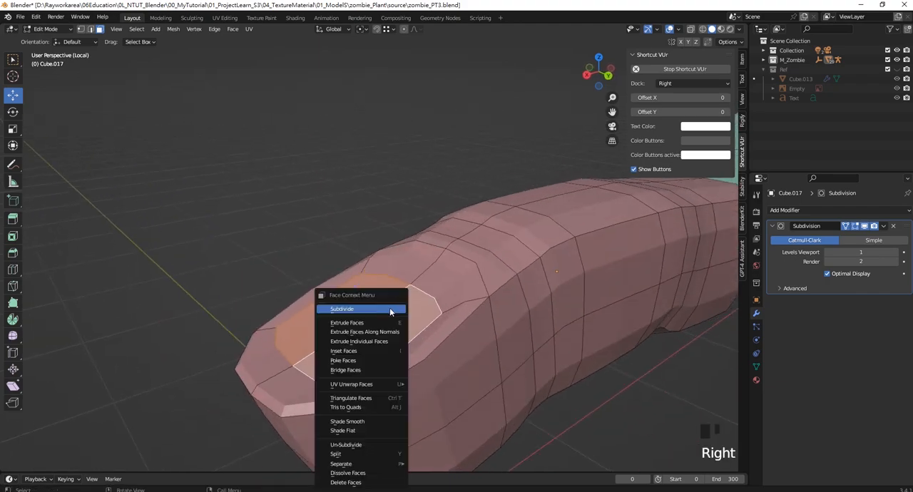
{"action": "left_click", "coordinate": [383, 335]}
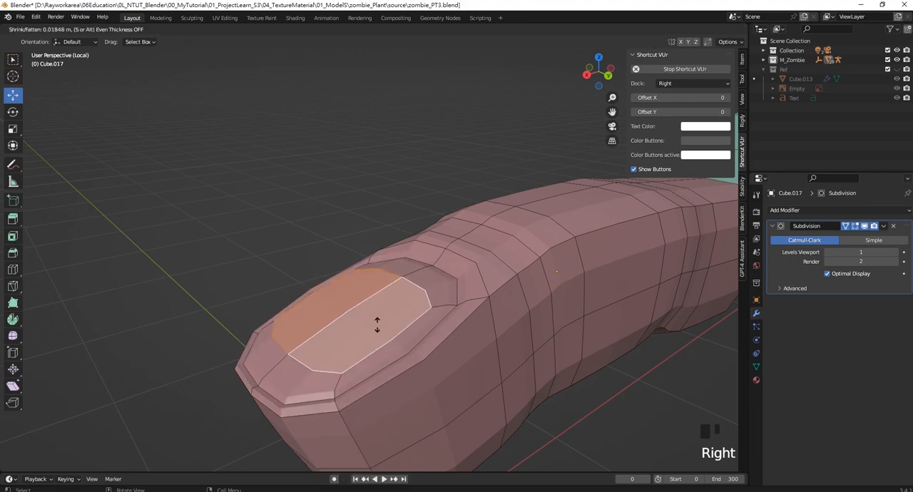
{"action": "left_click", "coordinate": [380, 335]}
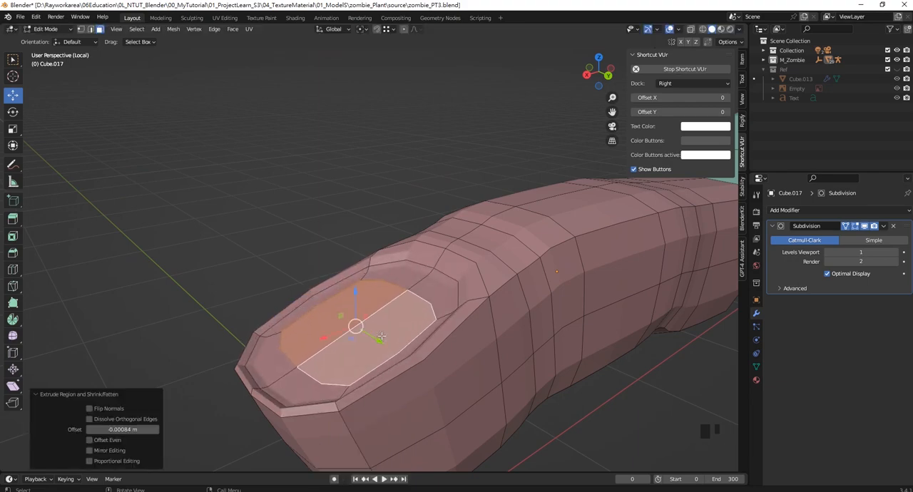
{"action": "middle_click_drag", "start_coordinate": [382, 335], "coordinate": [363, 318]}
{"action": "key", "text": "s"}
{"action": "left_click", "coordinate": [335, 303]}
- Extrude the nail faces outward along their normals twice, by 0.0258 m and by 0.0218 m
{"action": "right_click", "coordinate": [363, 318]}
{"action": "left_click", "coordinate": [360, 321]}
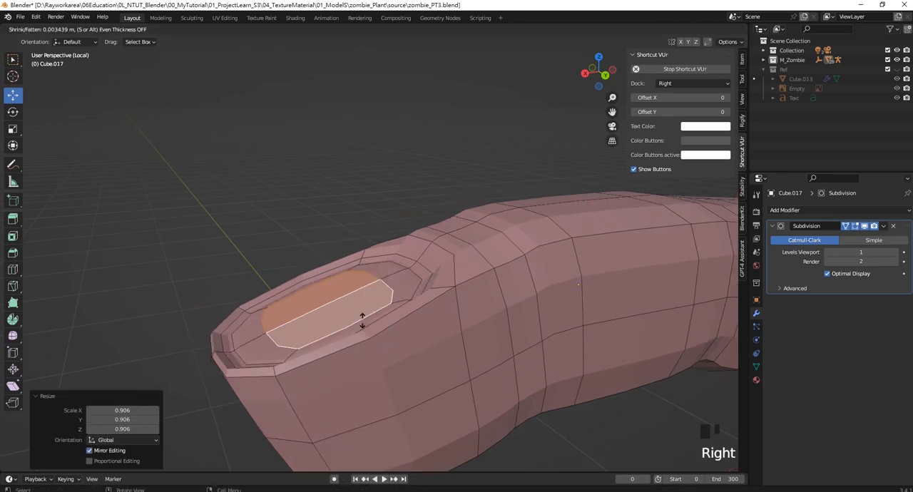
{"action": "left_click", "coordinate": [355, 306]}
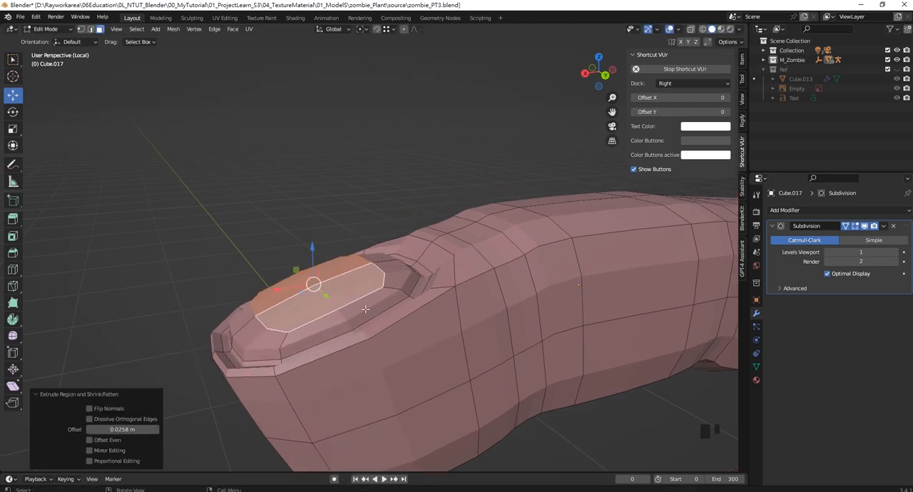
{"action": "right_click", "coordinate": [355, 294]}
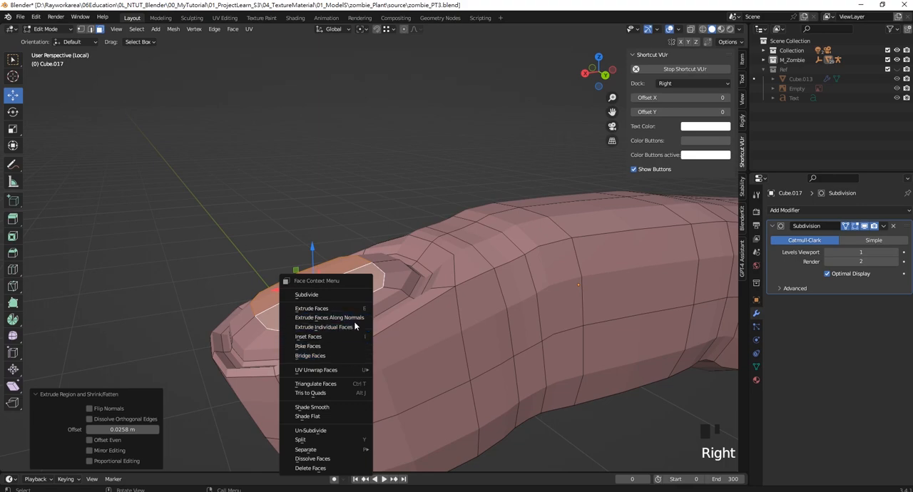
{"action": "left_click", "coordinate": [354, 323]}
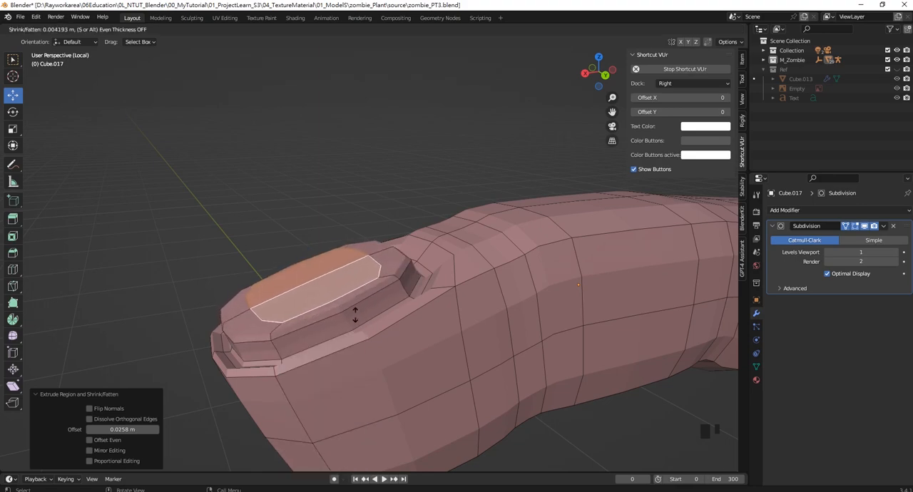
{"action": "left_click", "coordinate": [349, 304]}
- In front view, lower the edge loop running around the side of the raised nail
{"action": "scroll", "coordinate": [348, 305], "scroll_direction": "down", "scroll_amount": 5}
{"action": "middle_click_drag", "start_coordinate": [349, 305], "coordinate": [364, 179]}
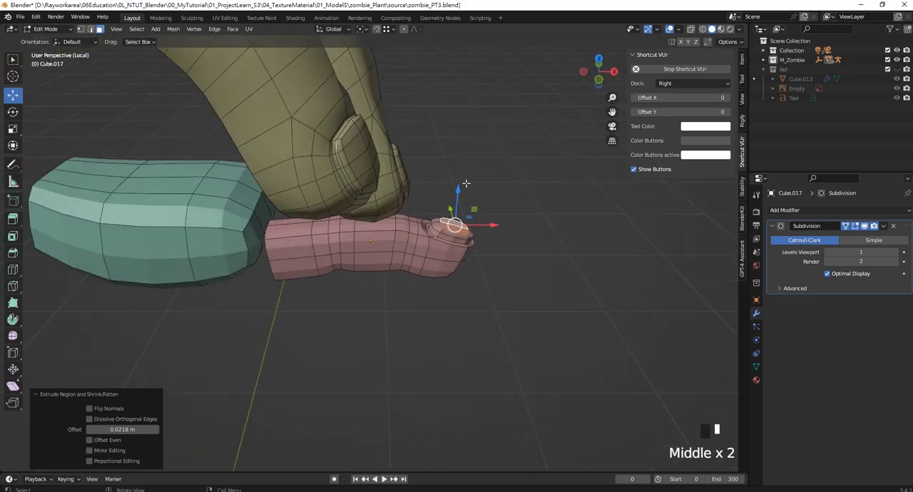
{"action": "scroll", "coordinate": [508, 226], "scroll_direction": "up", "scroll_amount": 2}
{"action": "middle_click_drag", "start_coordinate": [508, 227], "coordinate": [465, 250], "text": "shift"}
{"action": "key", "text": "KP_1"}
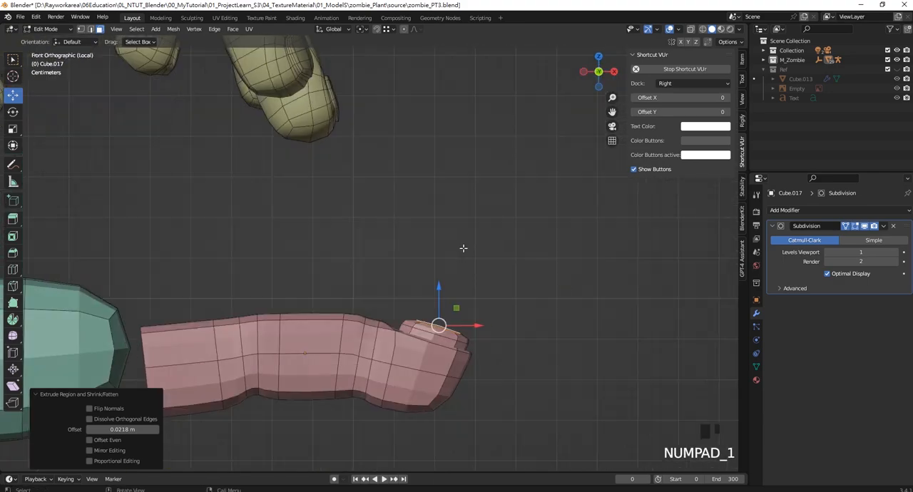
{"action": "scroll", "coordinate": [463, 249], "scroll_direction": "up", "scroll_amount": 4}
{"action": "scroll", "coordinate": [455, 250], "scroll_direction": "up", "scroll_amount": 2}
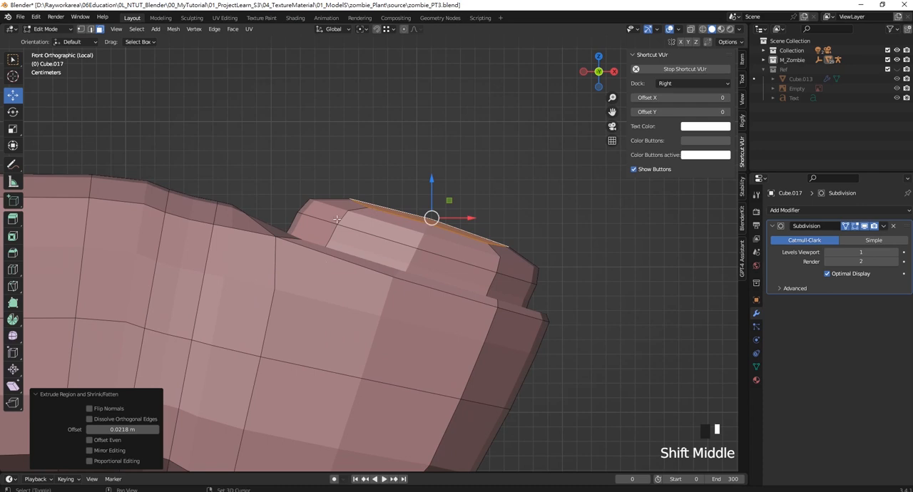
{"action": "middle_click_drag", "start_coordinate": [336, 219], "coordinate": [346, 235], "text": "shift"}
{"action": "left_click", "coordinate": [541, 232]}
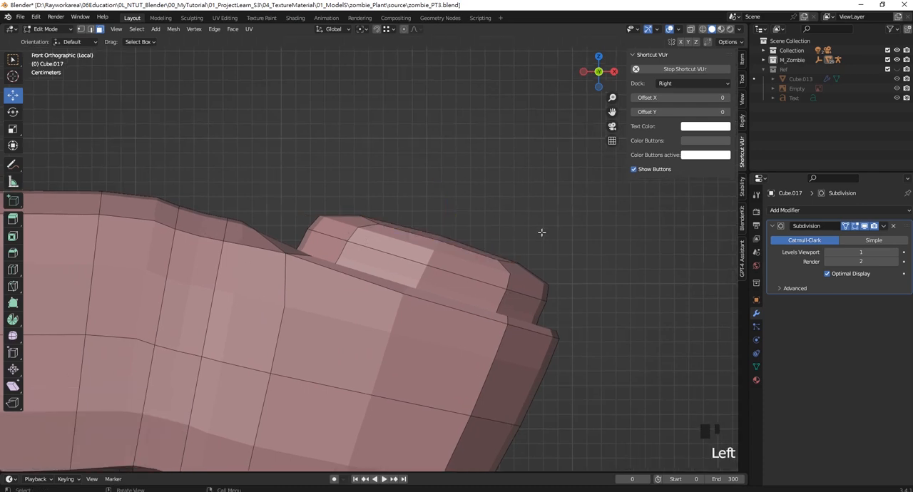
{"action": "left_click", "coordinate": [491, 283], "text": "alt+shift"}
{"action": "left_click", "coordinate": [122, 64]}
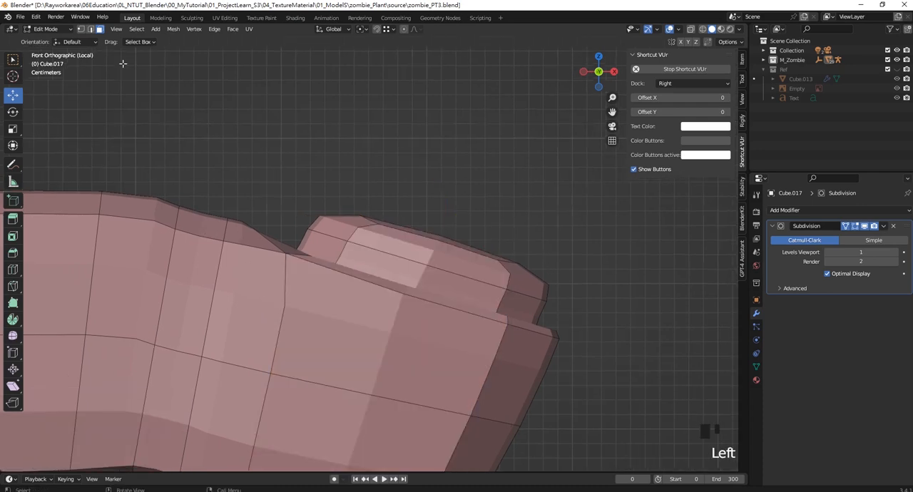
{"action": "mouse_move", "coordinate": [424, 225]}
{"action": "left_mouse_down"}
{"action": "mouse_move", "coordinate": [422, 251]}
{"action": "mouse_move", "coordinate": [426, 227]}
{"action": "left_mouse_up"}
{"action": "left_click", "coordinate": [80, 29]}
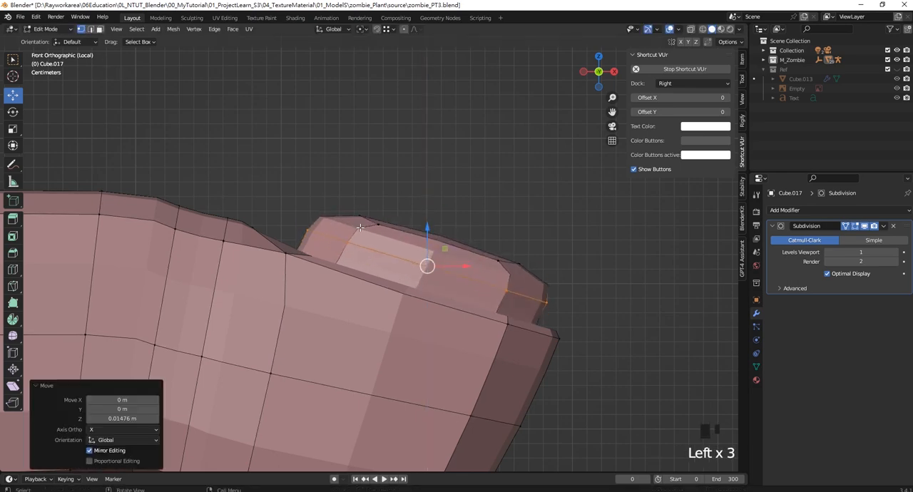
{"action": "key", "text": "ctrl+z"}
{"action": "left_click_drag", "start_coordinate": [344, 186], "coordinate": [388, 239]}
{"action": "left_click_drag", "start_coordinate": [442, 195], "coordinate": [442, 226]}
{"action": "key", "text": "ctrl+z"}
- Switch to wireframe shading and lower all the top vertices of the nail to make it thinner
{"action": "key", "text": "z"}
{"action": "left_click", "coordinate": [403, 248]}
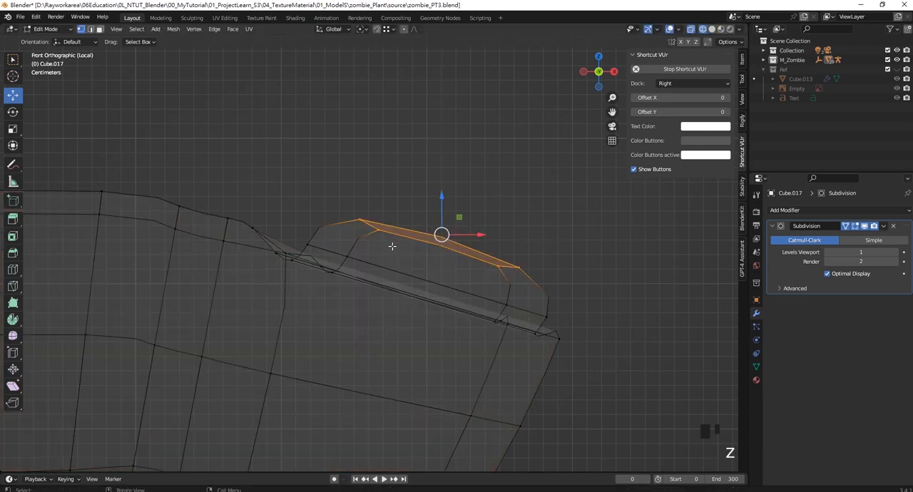
{"action": "left_click_drag", "start_coordinate": [338, 170], "coordinate": [338, 170]}
{"action": "left_click", "coordinate": [563, 270], "text": "shift"}
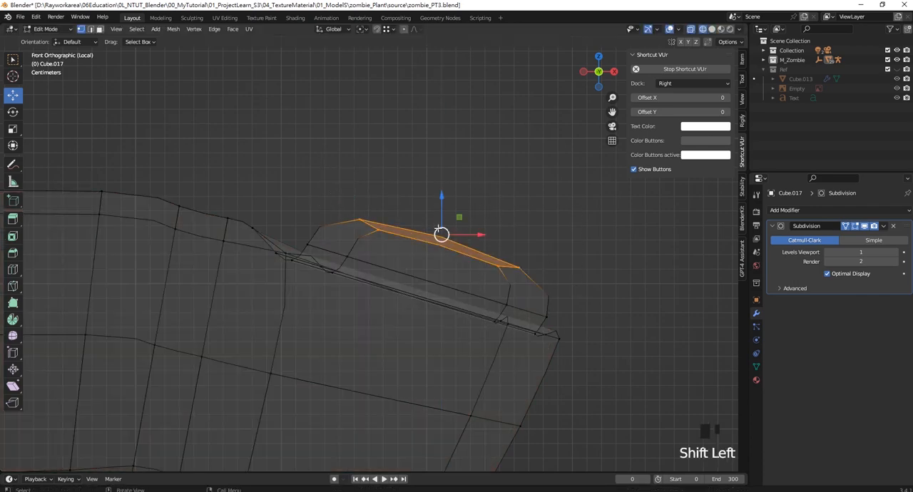
{"action": "left_click_drag", "start_coordinate": [442, 234], "coordinate": [442, 263]}
- Reposition the nail's rear vertices and the finger vertices just behind them to bring the skin fold close to the nail root
{"action": "left_click_drag", "start_coordinate": [296, 198], "coordinate": [379, 308]}
{"action": "middle_click_drag", "start_coordinate": [360, 280], "coordinate": [391, 300], "text": "shift"}
{"action": "left_click_drag", "start_coordinate": [229, 204], "coordinate": [305, 288]}
{"action": "left_click_drag", "start_coordinate": [279, 244], "coordinate": [314, 234]}
- Move the nail's rear vertices -0.002847 m in X and return to solid shading
{"action": "left_click_drag", "start_coordinate": [428, 332], "coordinate": [353, 261]}
{"action": "scroll", "coordinate": [306, 250], "scroll_direction": "up", "scroll_amount": 3}
{"action": "left_click_drag", "start_coordinate": [408, 368], "coordinate": [286, 264]}
{"action": "scroll", "coordinate": [406, 298], "scroll_direction": "down", "scroll_amount": 4}
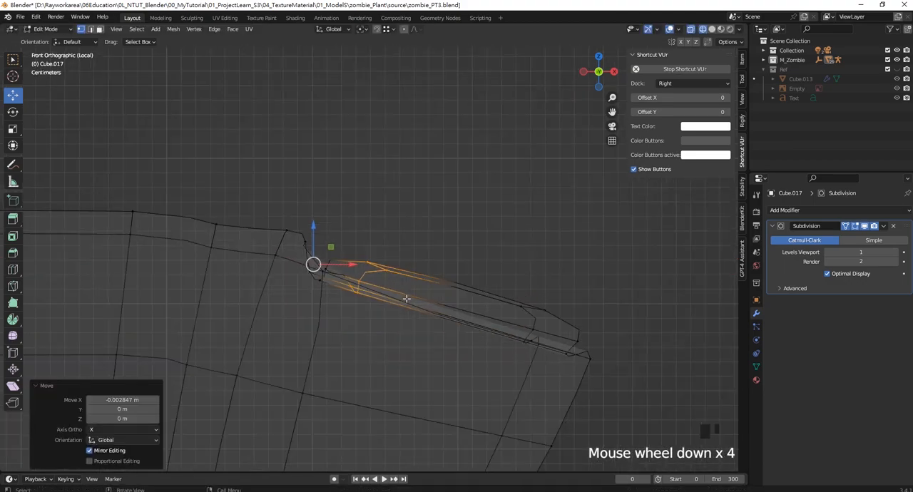
{"action": "mouse_move", "coordinate": [405, 298]}
{"action": "middle_mouse_down"}
{"action": "mouse_move", "coordinate": [333, 316]}
{"action": "mouse_move", "coordinate": [370, 300]}
{"action": "middle_mouse_up"}
{"action": "mouse_move", "coordinate": [371, 300]}
{"action": "middle_mouse_down", "text": "shift"}
{"action": "mouse_move", "coordinate": [406, 286]}
{"action": "mouse_move", "coordinate": [440, 322]}
{"action": "middle_mouse_up", "text": "shift"}
{"action": "key", "text": "z"}
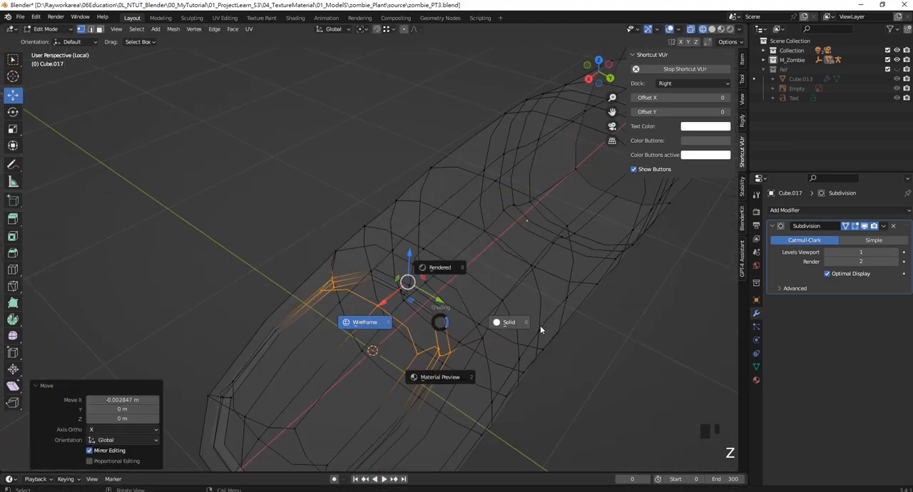
{"action": "left_click", "coordinate": [540, 330]}
- Raise the skin-fold vertices around the rear of the nail in Z
{"action": "middle_click_drag", "start_coordinate": [540, 330], "coordinate": [365, 234]}
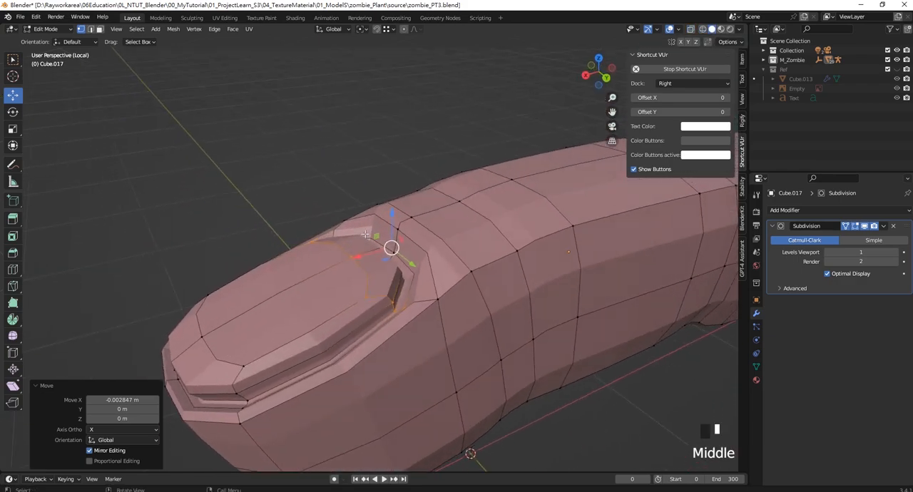
{"action": "left_click", "coordinate": [397, 254]}
{"action": "left_click_drag", "start_coordinate": [395, 229], "coordinate": [395, 213]}
{"action": "left_click_drag", "start_coordinate": [361, 249], "coordinate": [348, 256]}
{"action": "left_click_drag", "start_coordinate": [380, 215], "coordinate": [381, 205]}
{"action": "middle_click_drag", "start_coordinate": [381, 205], "coordinate": [378, 251]}
{"action": "scroll", "coordinate": [410, 274], "scroll_direction": "down", "scroll_amount": 2}
{"action": "scroll", "coordinate": [413, 279], "scroll_direction": "up", "scroll_amount": 1}
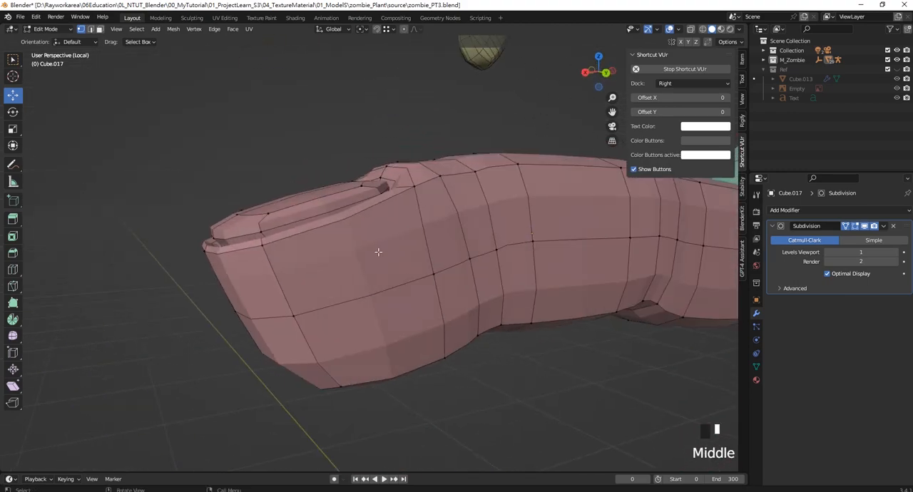
- Lower the rim vertices at the front end of the fingertip, below the nail, by 0.041255 m in Z
{"action": "middle_click_drag", "start_coordinate": [215, 248], "coordinate": [175, 240]}
{"action": "left_click", "coordinate": [175, 241]}
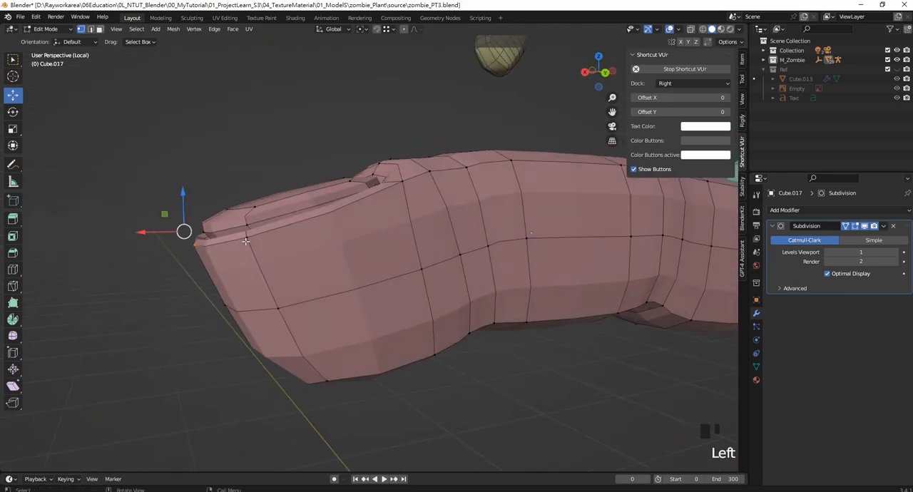
{"action": "middle_click_drag", "start_coordinate": [245, 241], "coordinate": [476, 239]}
{"action": "left_click_drag", "start_coordinate": [563, 192], "coordinate": [564, 234]}
{"action": "middle_click_drag", "start_coordinate": [444, 248], "coordinate": [493, 263]}
{"action": "scroll", "coordinate": [493, 263], "scroll_direction": "up", "scroll_amount": 2}
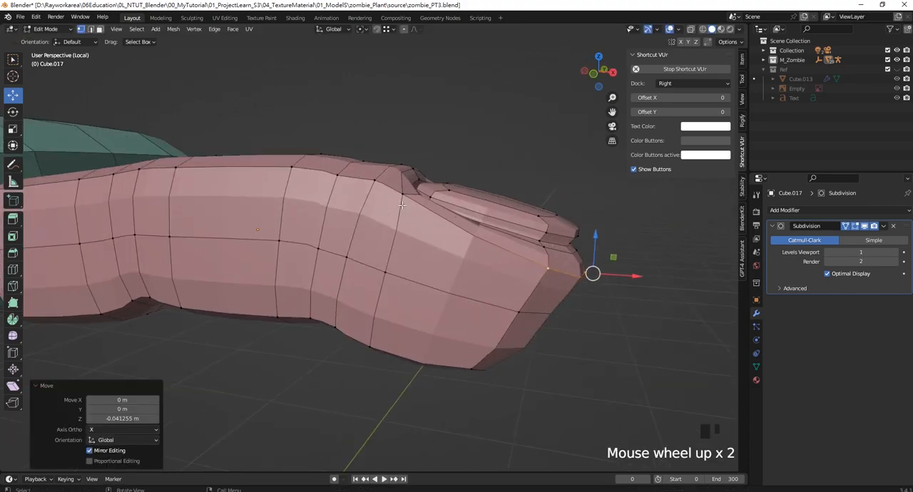
- Lower the finger vertices on both sides of the nail's rear corners, by 0.035324 m and 0.02569 m in Z
{"action": "left_click", "coordinate": [370, 170]}
{"action": "left_click", "coordinate": [370, 187]}
{"action": "middle_click_drag", "start_coordinate": [369, 187], "coordinate": [534, 276]}
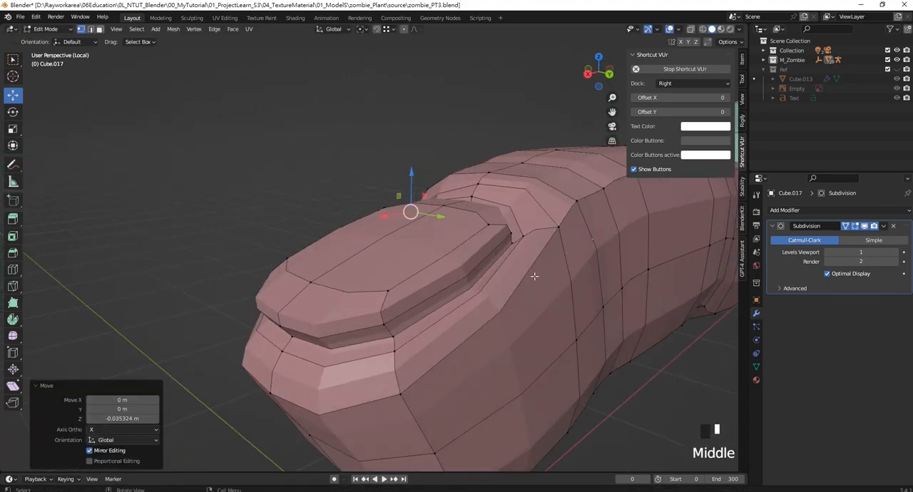
{"action": "left_click", "coordinate": [567, 225]}
{"action": "left_click_drag", "start_coordinate": [596, 172], "coordinate": [594, 209]}
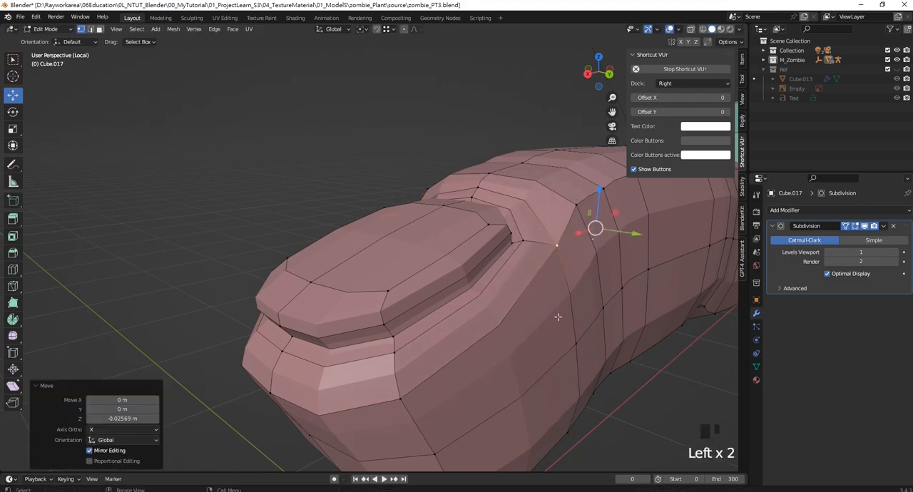
- Examine the finger from the front and right views against the palm and the reference hand's fingers
{"action": "middle_click_drag", "start_coordinate": [463, 314], "coordinate": [631, 303]}
{"action": "middle_click_drag", "start_coordinate": [463, 264], "coordinate": [363, 251], "text": "shift"}
{"action": "key", "text": "KP_1"}
{"action": "key", "text": "KP_3"}
{"action": "scroll", "coordinate": [397, 314], "scroll_direction": "up", "scroll_amount": 3}
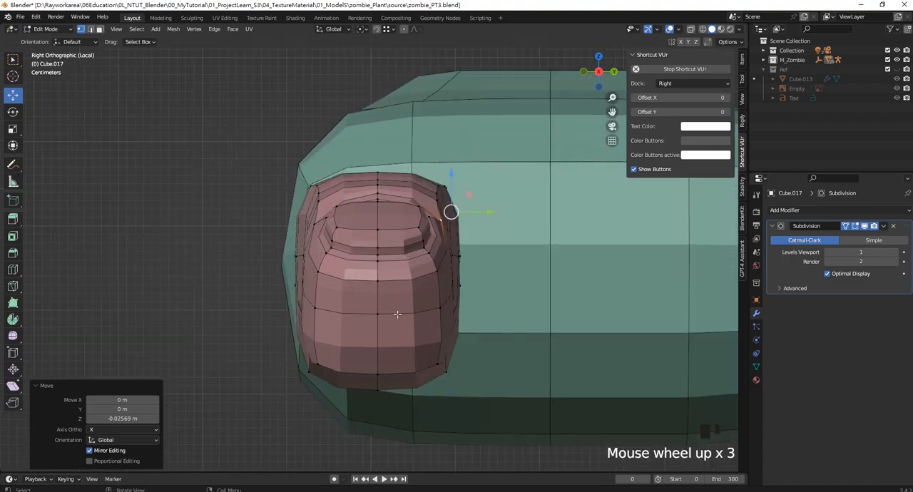
{"action": "scroll", "coordinate": [380, 329], "scroll_direction": "down", "scroll_amount": 7}
{"action": "middle_click_drag", "start_coordinate": [363, 306], "coordinate": [299, 259], "text": "shift"}
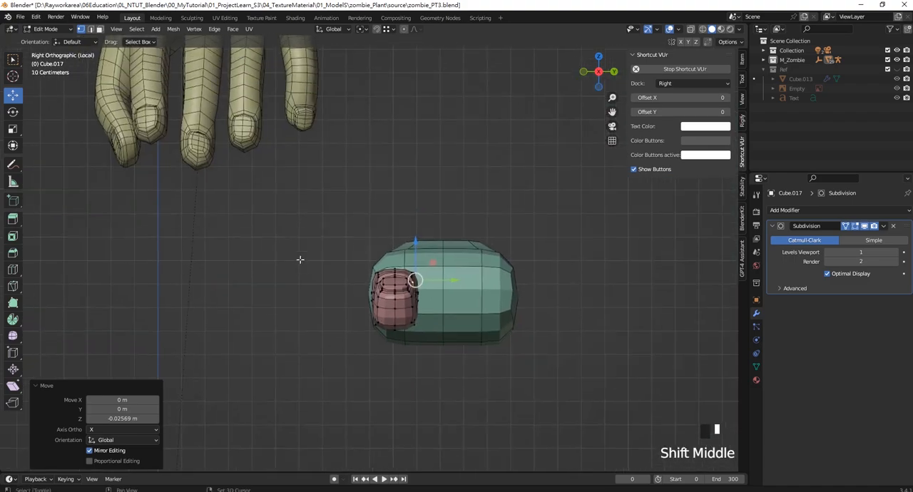
{"action": "scroll", "coordinate": [376, 302], "scroll_direction": "up", "scroll_amount": 1}
{"action": "scroll", "coordinate": [436, 339], "scroll_direction": "up", "scroll_amount": 5}
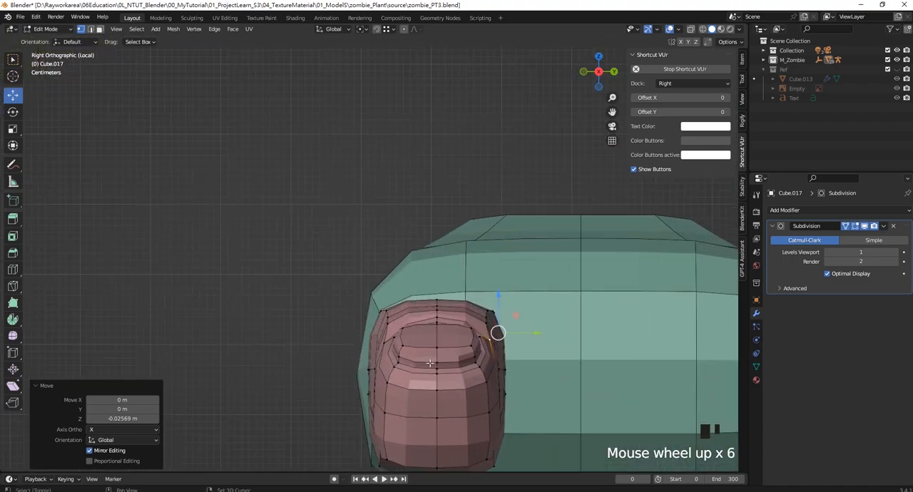
- Scale the lengthwise edge loop running around the finger's sides to 1.365 in Y
{"action": "middle_click_drag", "start_coordinate": [437, 339], "coordinate": [360, 207], "text": "shift"}
{"action": "left_click", "coordinate": [90, 29]}
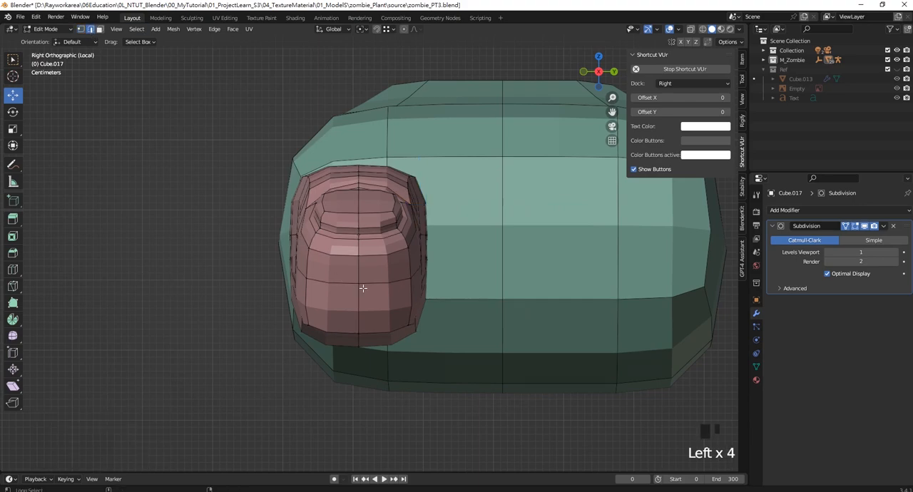
{"action": "middle_click_drag", "start_coordinate": [377, 283], "coordinate": [379, 287], "text": "shift"}
{"action": "key", "text": "s"}
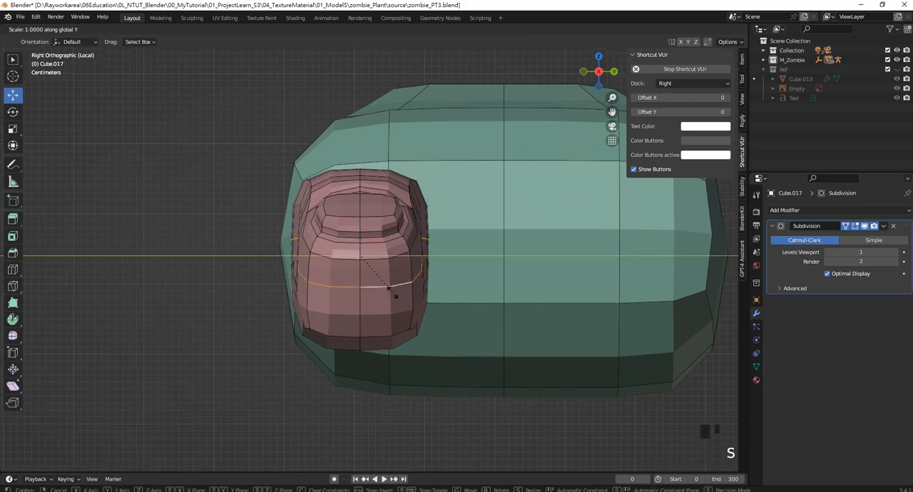
{"action": "left_click", "coordinate": [420, 293]}
{"action": "middle_click_drag", "start_coordinate": [419, 292], "coordinate": [428, 385]}
{"action": "scroll", "coordinate": [404, 309], "scroll_direction": "down", "scroll_amount": 5}
{"action": "scroll", "coordinate": [427, 386], "scroll_direction": "up", "scroll_amount": 6}
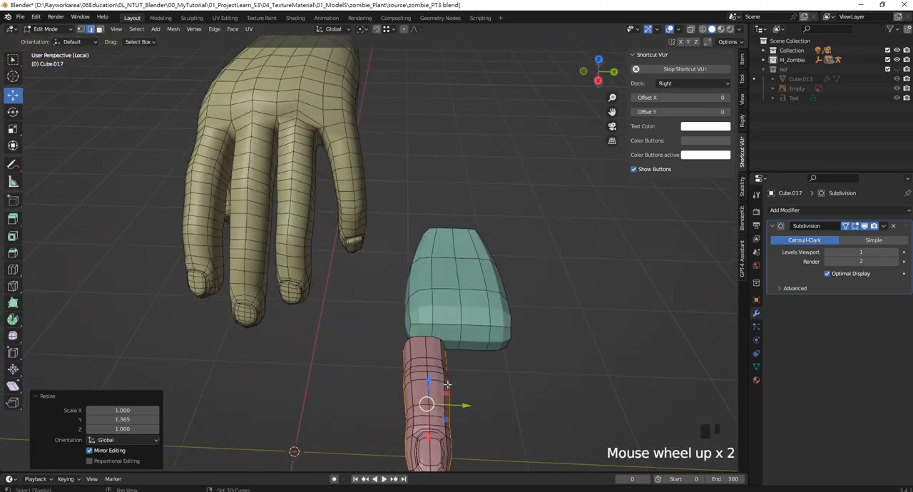
- Add a loop cut around the finger at the joint just behind the nail
{"action": "middle_click_drag", "start_coordinate": [342, 421], "coordinate": [383, 234], "text": "shift"}
{"action": "scroll", "coordinate": [282, 302], "scroll_direction": "down", "scroll_amount": 2}
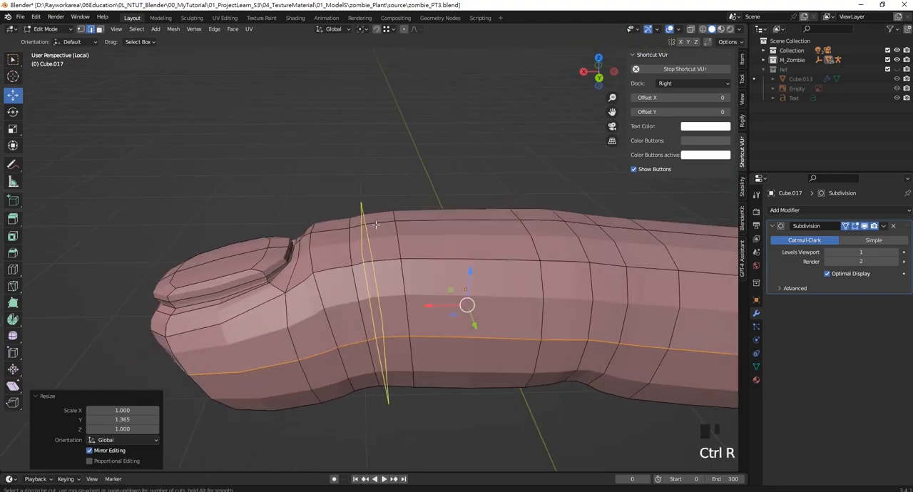
{"action": "left_click", "coordinate": [426, 227]}
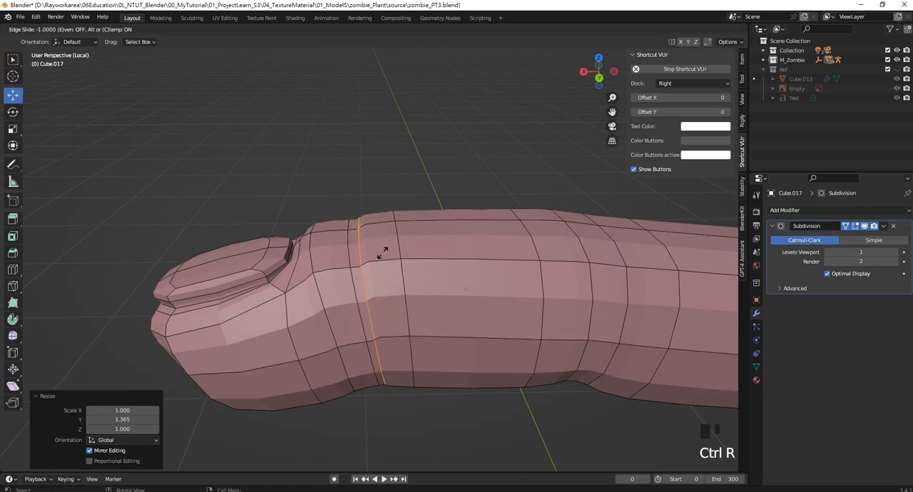
{"action": "left_click", "coordinate": [395, 246]}
- Raise the edges across the top of the joint behind the nail slightly in Z
{"action": "left_click_drag", "start_coordinate": [346, 294], "coordinate": [378, 294]}
{"action": "left_click", "coordinate": [405, 230], "text": "alt+shift"}
{"action": "left_click", "coordinate": [356, 241]}
{"action": "middle_click_drag", "start_coordinate": [346, 232], "coordinate": [368, 241]}
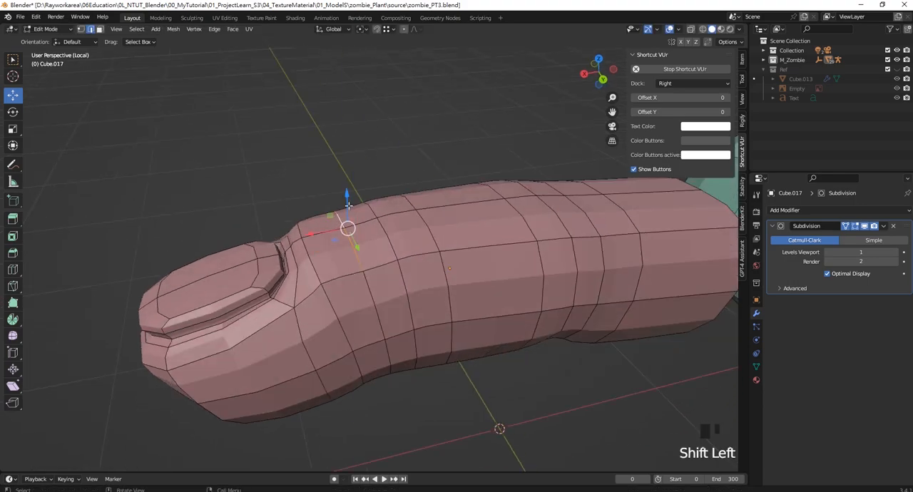
{"action": "left_click_drag", "start_coordinate": [348, 206], "coordinate": [348, 196]}
{"action": "middle_click_drag", "start_coordinate": [353, 202], "coordinate": [521, 198]}
- Try to inset the band of faces over the top and sides of the joint behind the nail and offset them with Shrink/Fatten
{"action": "scroll", "coordinate": [521, 198], "scroll_direction": "up", "scroll_amount": 2}
{"action": "left_click", "coordinate": [521, 199]}
{"action": "middle_click_drag", "start_coordinate": [378, 256], "coordinate": [310, 274]}
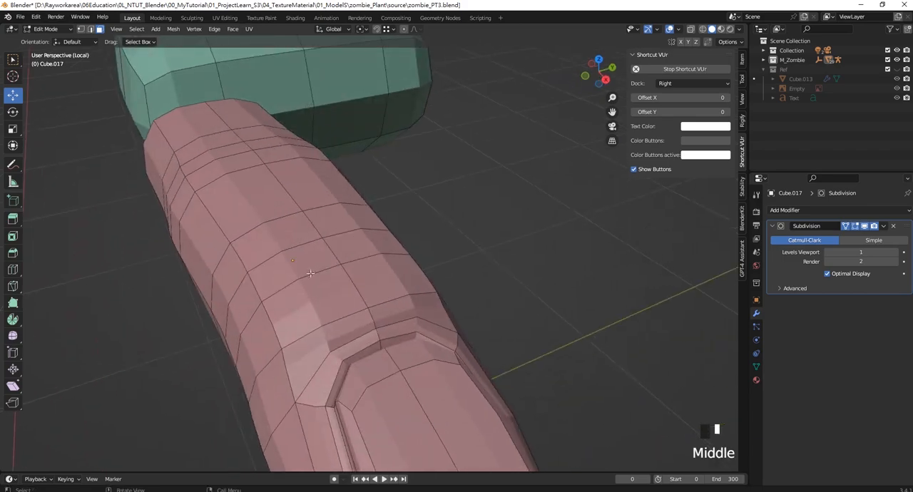
{"action": "left_click", "coordinate": [358, 244], "text": "shift"}
{"action": "middle_click_drag", "start_coordinate": [478, 239], "coordinate": [408, 258]}
{"action": "left_click", "coordinate": [412, 268], "text": "shift"}
{"action": "middle_click_drag", "start_coordinate": [306, 203], "coordinate": [339, 238]}
{"action": "left_click", "coordinate": [246, 309], "text": "shift"}
{"action": "left_click", "coordinate": [227, 291], "text": "shift"}
{"action": "left_click", "coordinate": [271, 245], "text": "shift"}
{"action": "left_click", "coordinate": [338, 224], "text": "shift"}
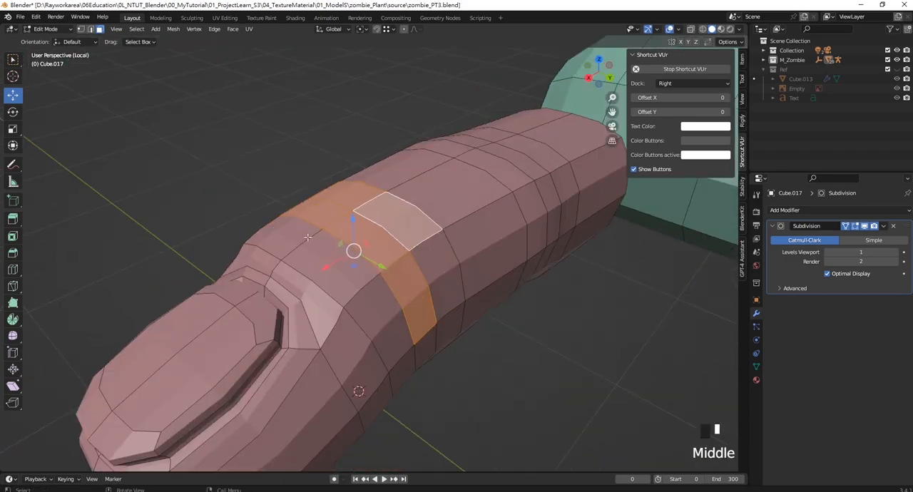
{"action": "left_click", "coordinate": [425, 261], "text": "shift"}
{"action": "middle_click_drag", "start_coordinate": [425, 260], "coordinate": [403, 258]}
{"action": "middle_click_drag", "start_coordinate": [404, 258], "coordinate": [428, 263], "text": "shift"}
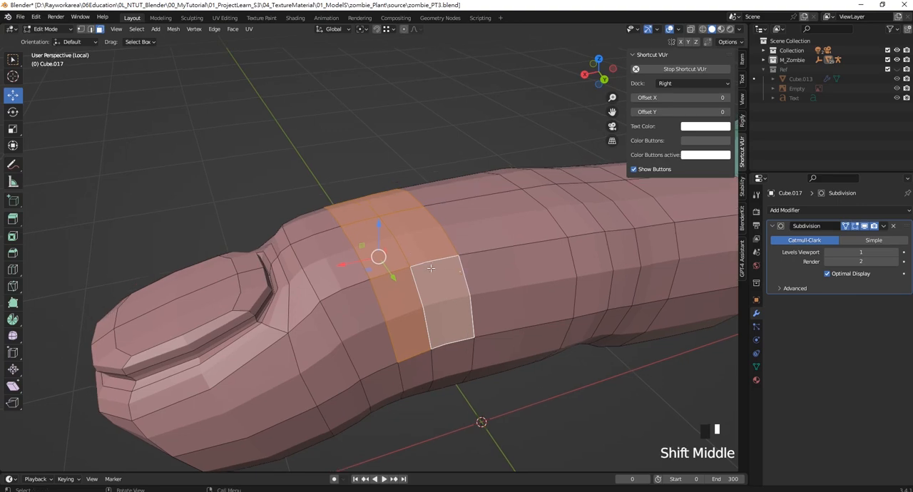
{"action": "right_click", "coordinate": [411, 242]}
{"action": "left_click", "coordinate": [411, 264]}
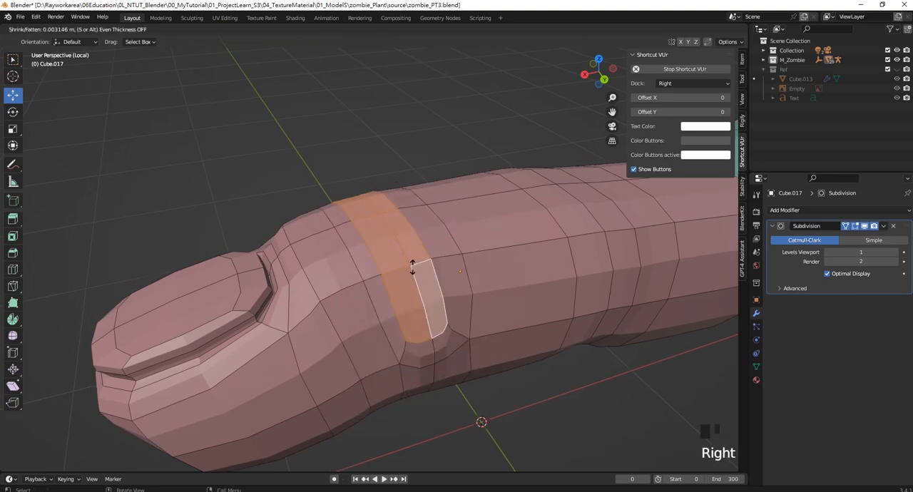
{"action": "left_click", "coordinate": [413, 269]}
{"action": "mouse_move", "coordinate": [413, 270]}
{"action": "middle_mouse_down"}
{"action": "mouse_move", "coordinate": [370, 252]}
{"action": "mouse_move", "coordinate": [447, 236]}
{"action": "mouse_move", "coordinate": [375, 253]}
{"action": "mouse_move", "coordinate": [426, 261]}
{"action": "middle_mouse_up"}
{"action": "left_click", "coordinate": [381, 184]}
{"action": "scroll", "coordinate": [385, 197], "scroll_direction": "down", "scroll_amount": 3}
{"action": "scroll", "coordinate": [387, 210], "scroll_direction": "down", "scroll_amount": 3}
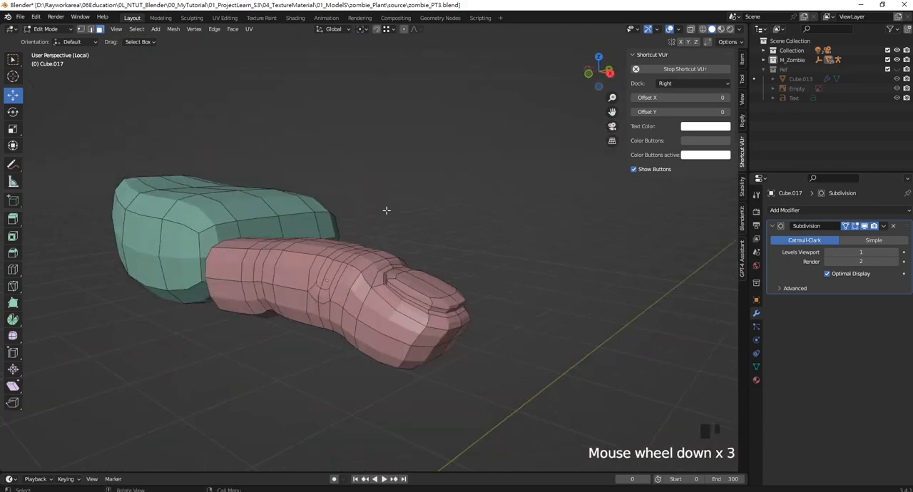
{"action": "middle_click_drag", "start_coordinate": [388, 210], "coordinate": [464, 237]}
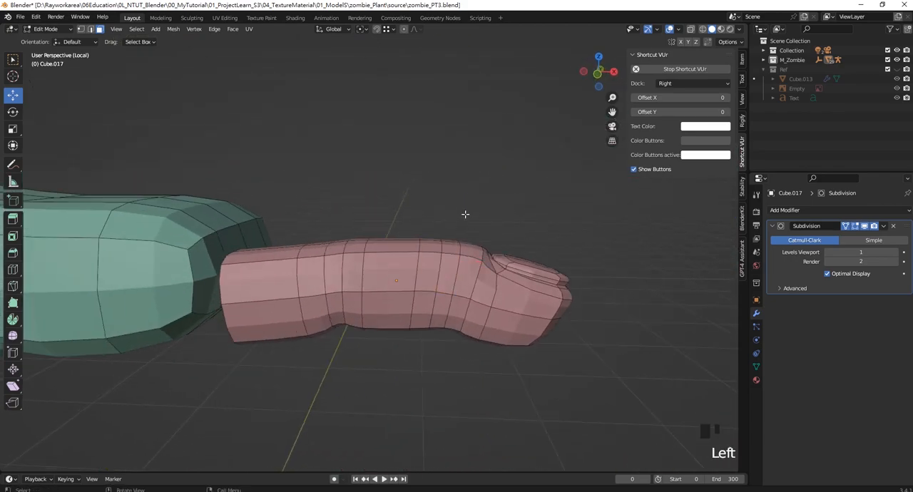
- In front wireframe view, lower the fingertip section by 0.007346 m and raise the finger's palm-side section by 0.009794 m in Z
{"action": "key", "text": "KP_1"}
{"action": "scroll", "coordinate": [463, 216], "scroll_direction": "down", "scroll_amount": 2}
{"action": "scroll", "coordinate": [452, 251], "scroll_direction": "up", "scroll_amount": 4}
{"action": "middle_click_drag", "start_coordinate": [524, 267], "coordinate": [488, 248], "text": "shift"}
{"action": "key", "text": "z"}
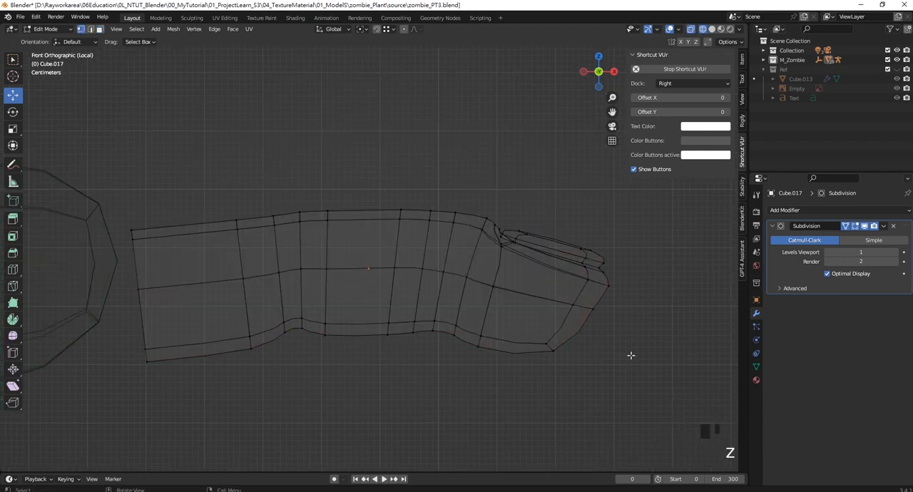
{"action": "mouse_move", "coordinate": [639, 393]}
{"action": "left_mouse_down"}
{"action": "mouse_move", "coordinate": [438, 179]}
{"action": "mouse_move", "coordinate": [428, 153]}
{"action": "left_mouse_up"}
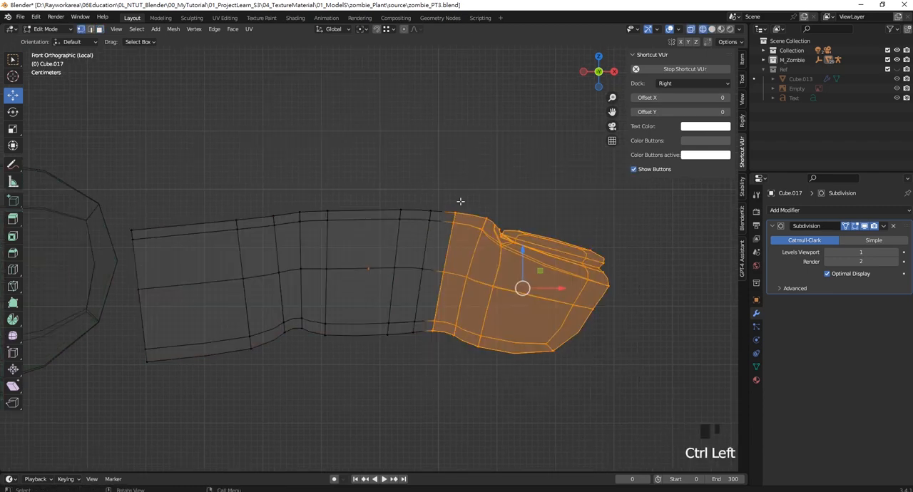
{"action": "left_click_drag", "start_coordinate": [520, 251], "coordinate": [521, 257]}
{"action": "middle_click_drag", "start_coordinate": [364, 360], "coordinate": [392, 375], "text": "shift"}
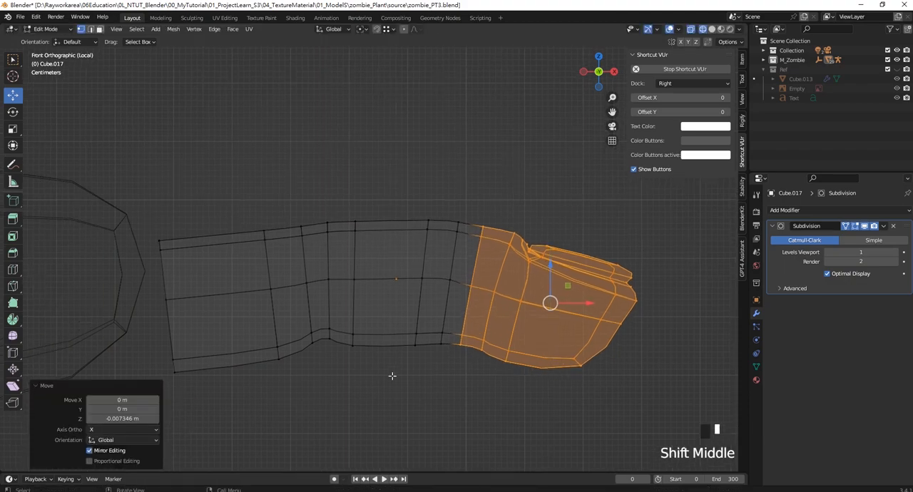
{"action": "left_click_drag", "start_coordinate": [389, 383], "coordinate": [142, 183]}
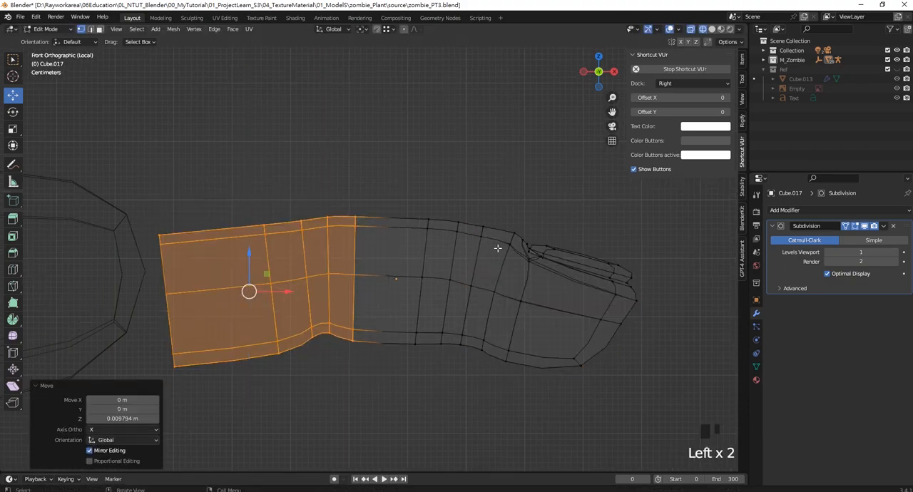
- Finish editing the finger and return to solid shading in the top view of the hand parts
{"action": "key", "text": "Tab"}
{"action": "scroll", "coordinate": [467, 214], "scroll_direction": "down", "scroll_amount": 7}
{"action": "middle_click_drag", "start_coordinate": [464, 233], "coordinate": [302, 261]}
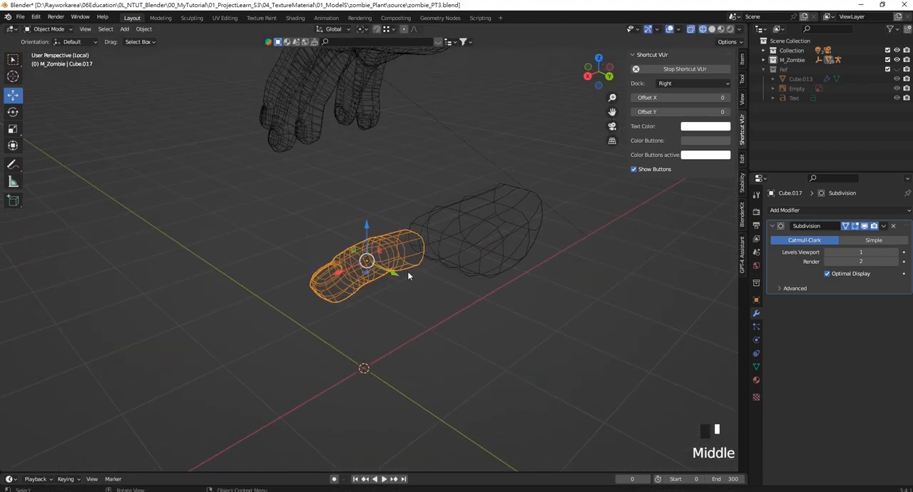
{"action": "key", "text": "KP_1"}
{"action": "key", "text": "KP_7"}
{"action": "key", "text": "z"}
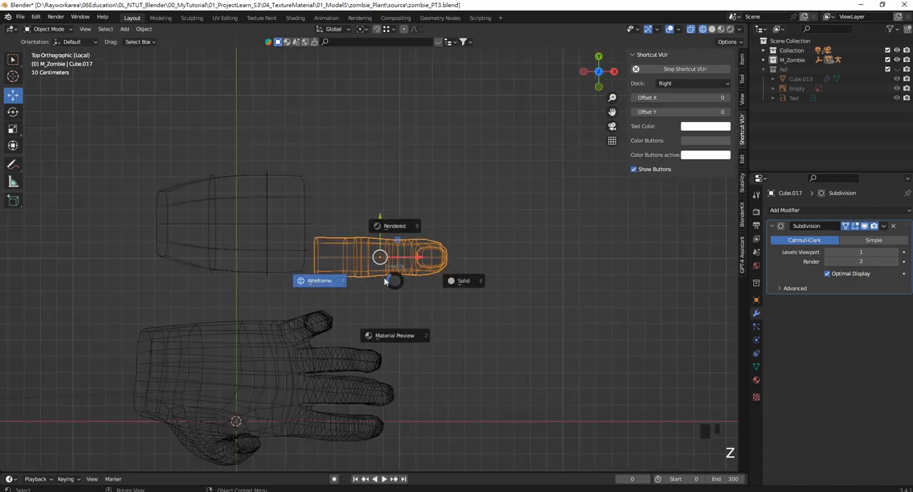
{"action": "left_click", "coordinate": [462, 280]}
{"action": "middle_click_drag", "start_coordinate": [337, 262], "coordinate": [354, 239], "text": "shift"}
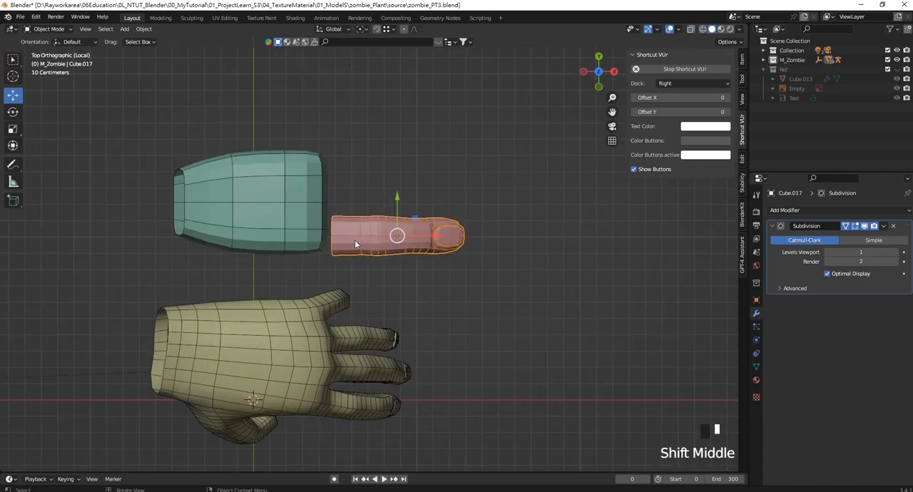
- Scale the palm's two vertex rows nearest the finger to about 1.08 in Y
{"action": "left_click", "coordinate": [283, 215]}
{"action": "middle_click_drag", "start_coordinate": [282, 215], "coordinate": [340, 191], "text": "shift"}
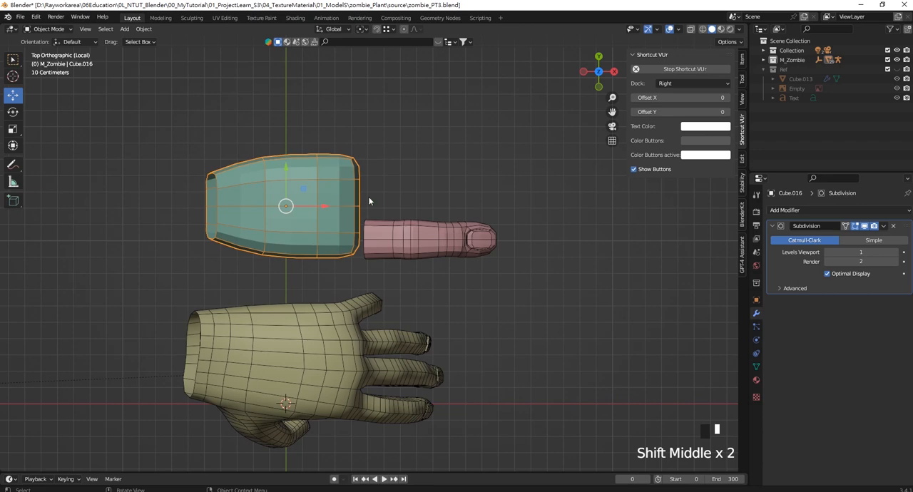
{"action": "key", "text": "Tab"}
{"action": "left_click_drag", "start_coordinate": [306, 121], "coordinate": [403, 285]}
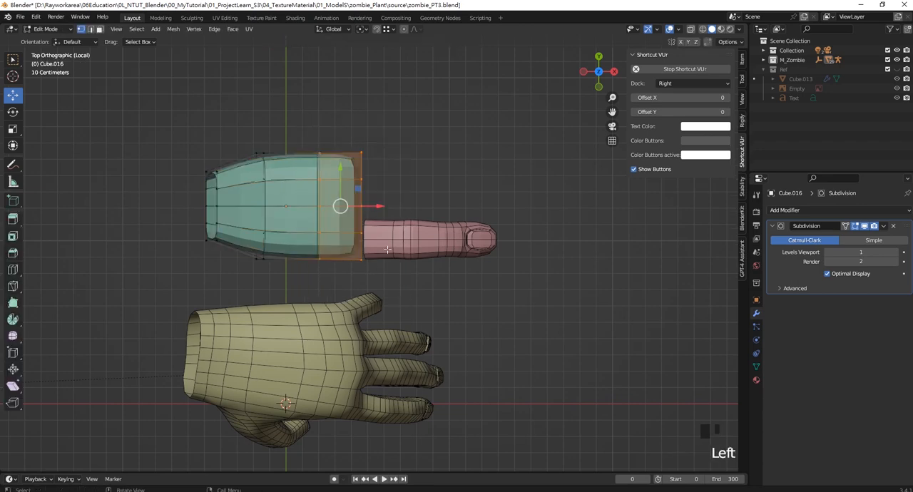
{"action": "key", "text": "s"}
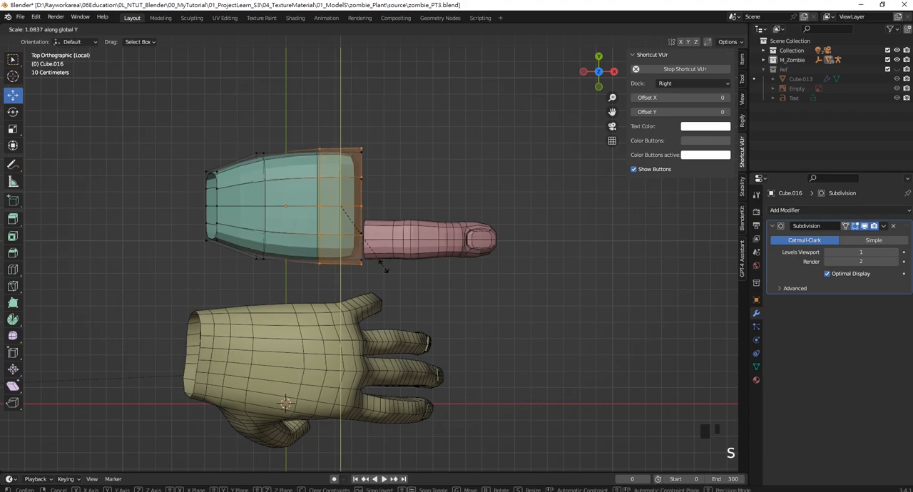
{"action": "left_click", "coordinate": [384, 268]}
{"action": "key", "text": "Tab"}
- Add one horizontal loop cut around the palm's sides with a slide factor of about -0.048
{"action": "scroll", "coordinate": [376, 224], "scroll_direction": "up", "scroll_amount": 3}
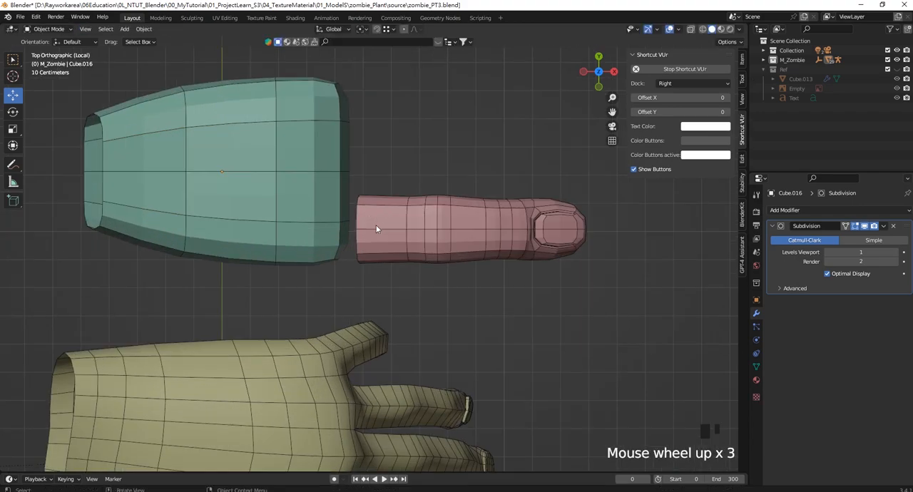
{"action": "scroll", "coordinate": [439, 233], "scroll_direction": "down", "scroll_amount": 1}
{"action": "middle_click_drag", "start_coordinate": [439, 233], "coordinate": [461, 266]}
{"action": "left_click", "coordinate": [560, 273]}
{"action": "middle_click_drag", "start_coordinate": [561, 273], "coordinate": [530, 283], "text": "shift"}
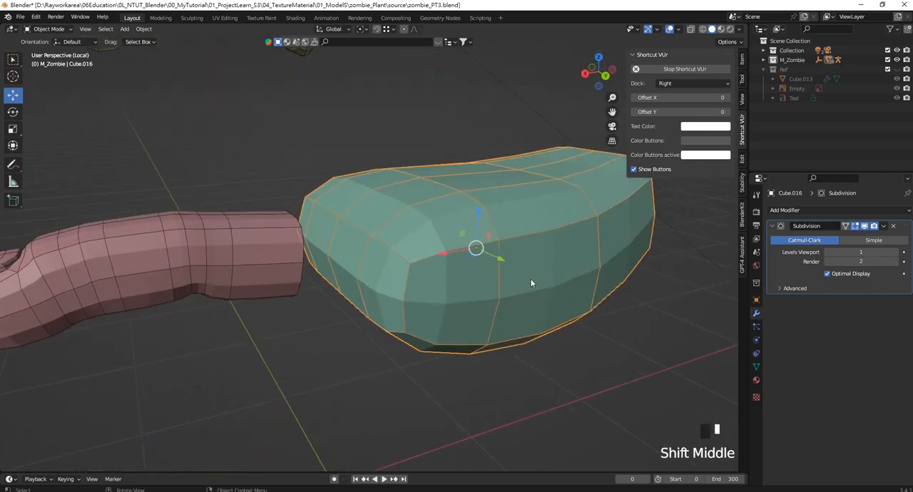
{"action": "key", "text": "Tab"}
{"action": "left_click", "coordinate": [500, 302]}
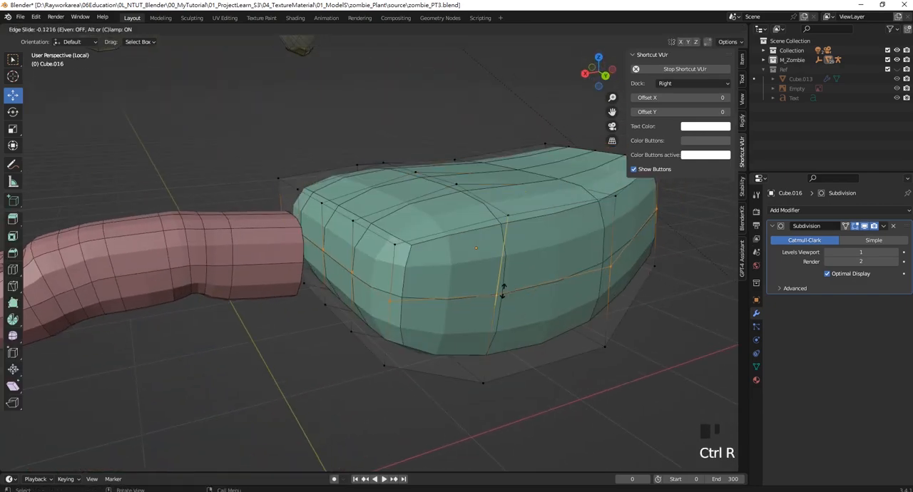
{"action": "left_click", "coordinate": [500, 303]}
{"action": "middle_click_drag", "start_coordinate": [499, 302], "coordinate": [333, 274]}
{"action": "scroll", "coordinate": [314, 296], "scroll_direction": "up", "scroll_amount": 2}
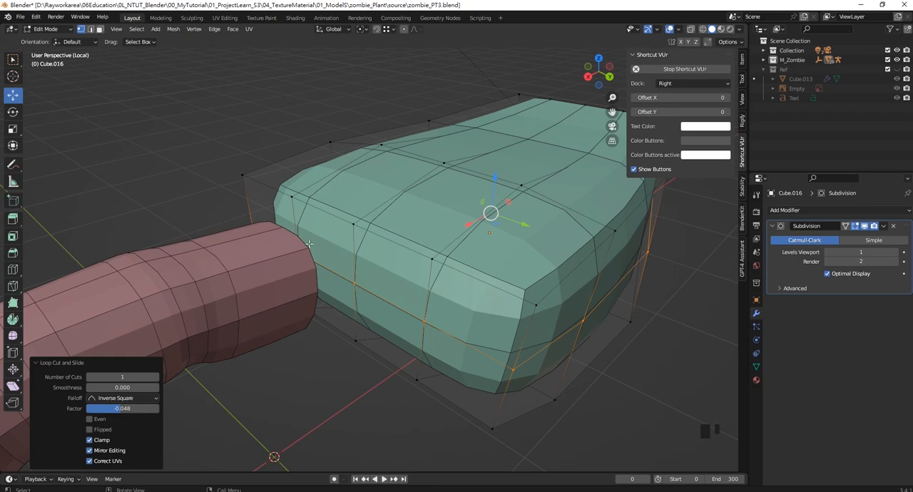
- Select the palm's lengthwise edge loop that runs above the finger
{"action": "middle_click_drag", "start_coordinate": [309, 244], "coordinate": [348, 204]}
{"action": "left_click", "coordinate": [349, 204]}
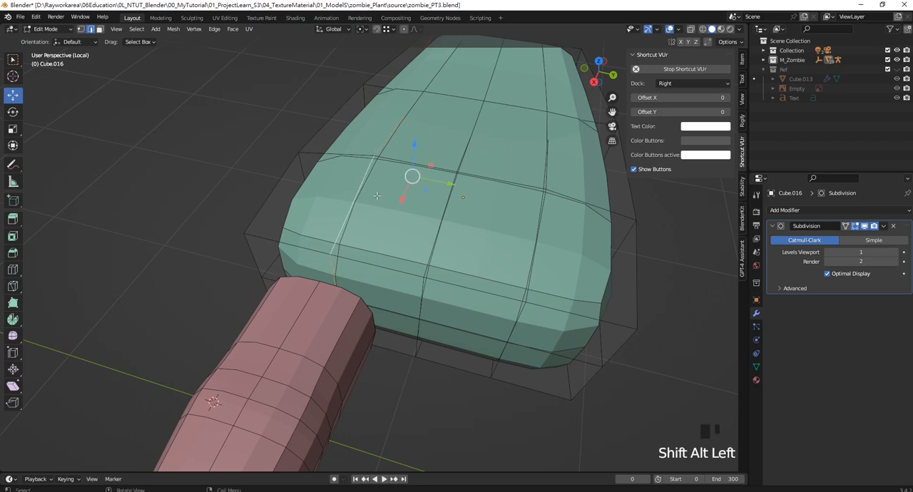
- Try a lengthwise loop cut between the palm's outer side and the edge loop above the finger
{"action": "key", "text": "ctrl+b"}
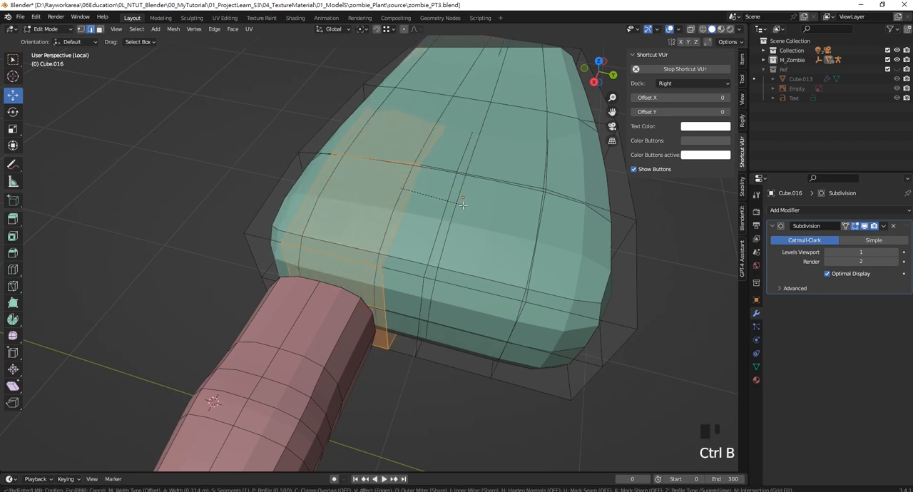
{"action": "right_click", "coordinate": [415, 206]}
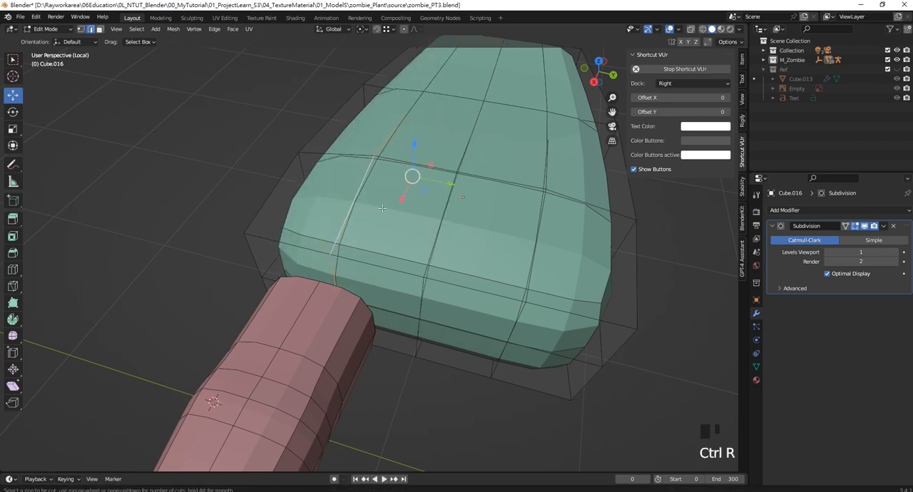
{"action": "left_click", "coordinate": [310, 247]}
{"action": "right_click", "coordinate": [306, 240]}
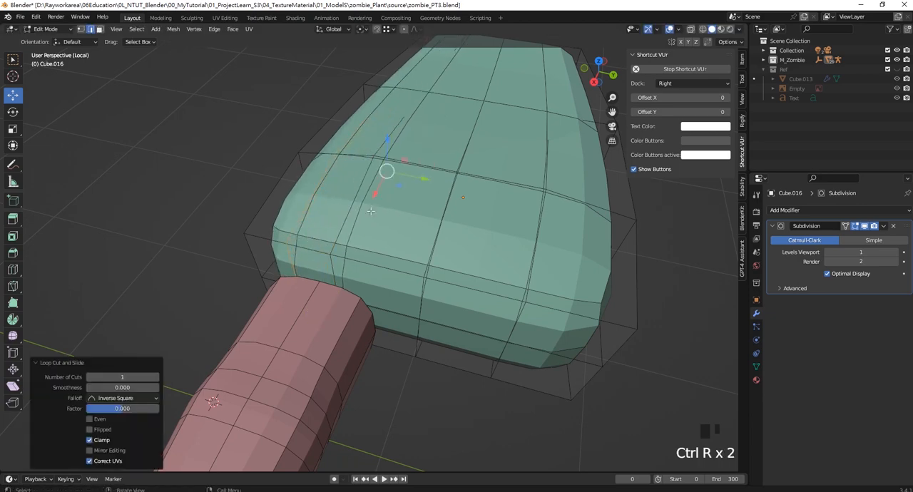
{"action": "key", "text": "ctrl+z"}
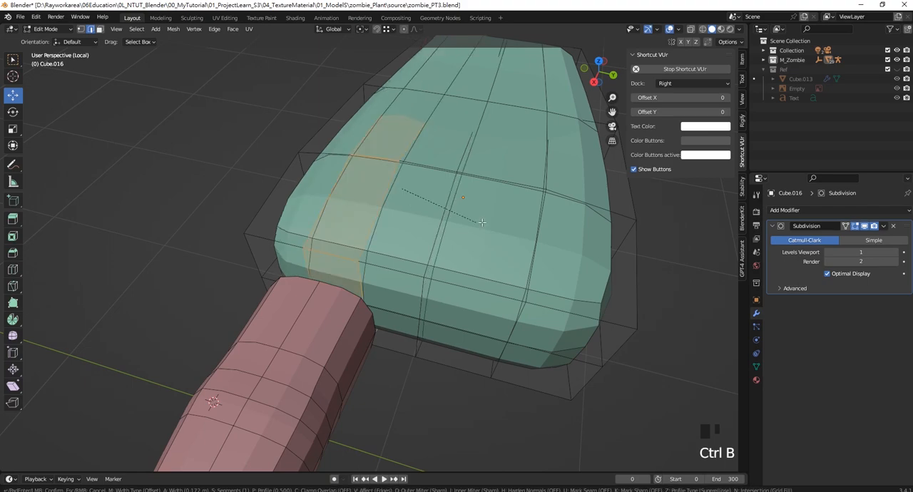
- Bevel the edge loop above the finger to a width of 0.163 m and add a loop cut along the middle of the bevelled band
{"action": "left_click", "coordinate": [336, 256]}
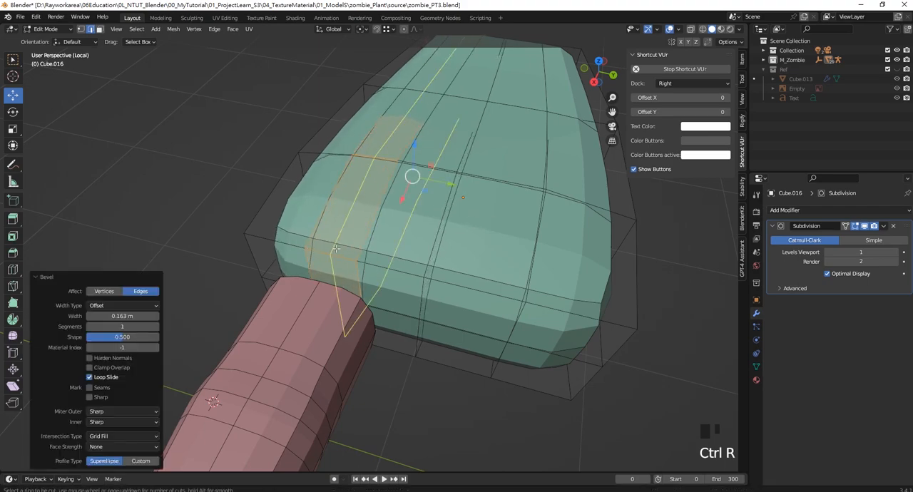
{"action": "left_click", "coordinate": [336, 248]}
{"action": "left_click", "coordinate": [334, 247]}
- Shift the band's middle edge loop by 0.013958 m in Y and move its inner edge loop slightly in positive Y
{"action": "middle_click_drag", "start_coordinate": [433, 247], "coordinate": [383, 236], "text": "shift"}
{"action": "left_click", "coordinate": [190, 219]}
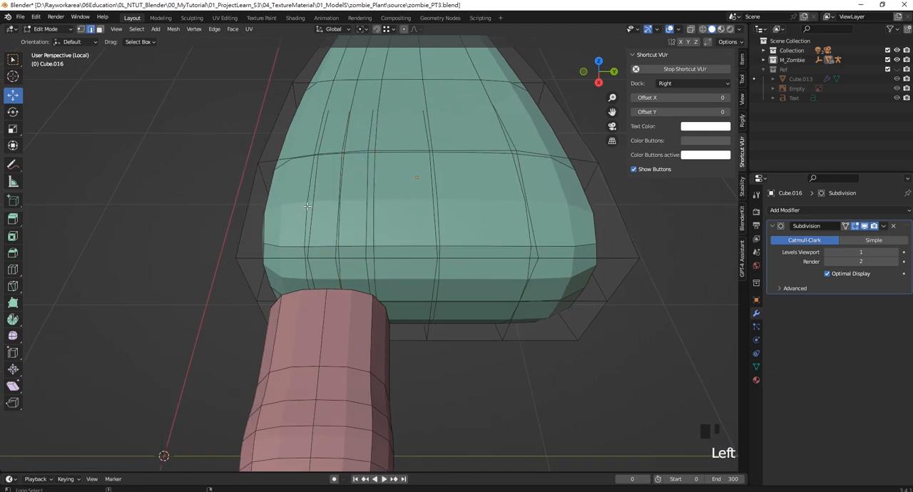
{"action": "mouse_move", "coordinate": [374, 167]}
{"action": "left_mouse_down"}
{"action": "mouse_move", "coordinate": [353, 167]}
{"action": "mouse_move", "coordinate": [371, 167]}
{"action": "left_mouse_up"}
{"action": "middle_click_drag", "start_coordinate": [367, 213], "coordinate": [387, 237], "text": "shift"}
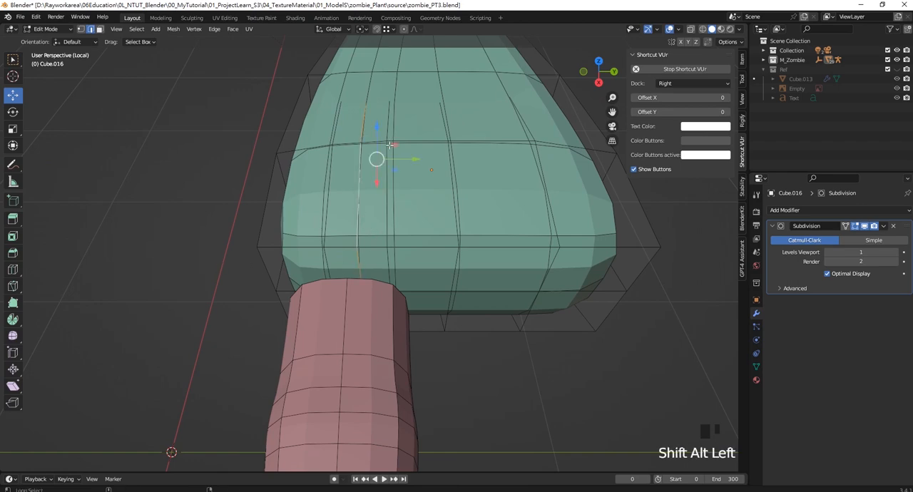
{"action": "left_click", "coordinate": [387, 218]}
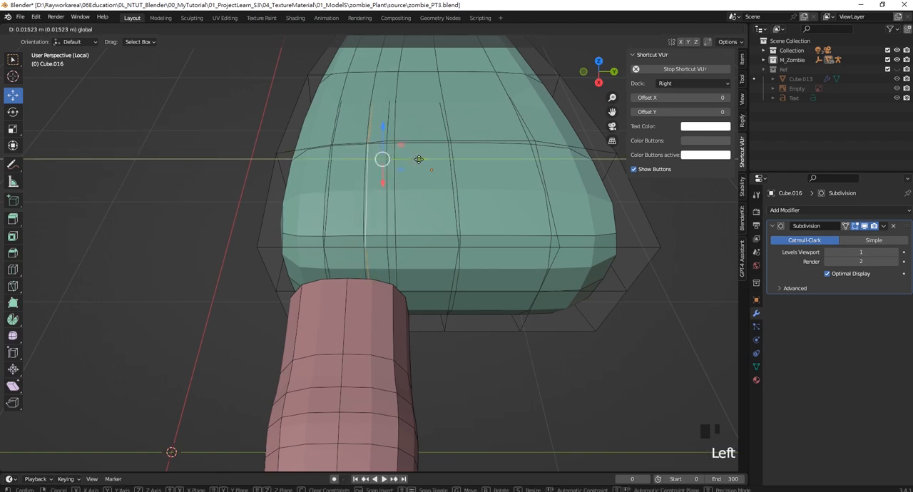
{"action": "left_click", "coordinate": [387, 217], "text": "alt+shift"}
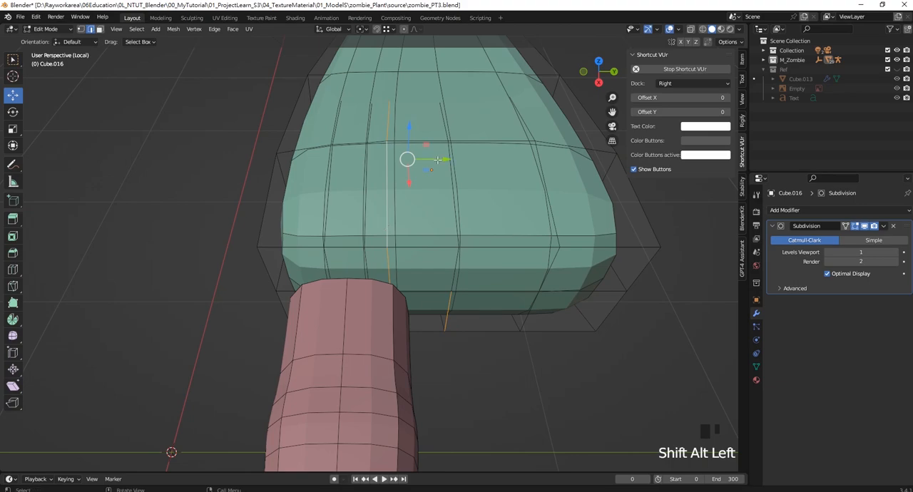
{"action": "mouse_move", "coordinate": [437, 160]}
{"action": "left_mouse_down"}
{"action": "mouse_move", "coordinate": [458, 162]}
{"action": "mouse_move", "coordinate": [450, 162]}
{"action": "left_mouse_up"}
{"action": "left_click_drag", "start_coordinate": [443, 267], "coordinate": [519, 375], "text": "ctrl"}
{"action": "middle_click_drag", "start_coordinate": [501, 376], "coordinate": [468, 380], "text": "shift"}
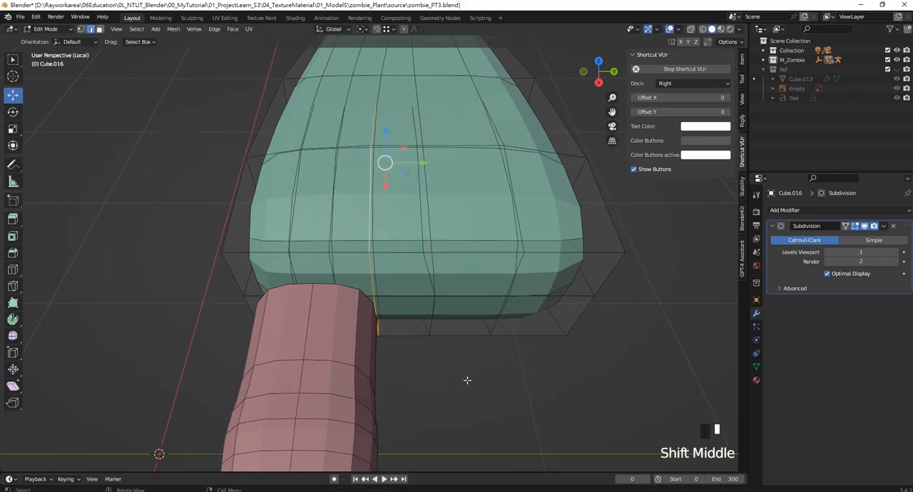
- Finish editing the palm mesh and move the finger object by -0.062835 m in Y
{"action": "middle_click_drag", "start_coordinate": [342, 283], "coordinate": [338, 286]}
{"action": "scroll", "coordinate": [397, 307], "scroll_direction": "down", "scroll_amount": 3}
{"action": "middle_click_drag", "start_coordinate": [397, 307], "coordinate": [420, 293], "text": "shift"}
{"action": "key", "text": "Tab"}
{"action": "left_click", "coordinate": [395, 286]}
{"action": "left_click_drag", "start_coordinate": [374, 383], "coordinate": [356, 382]}
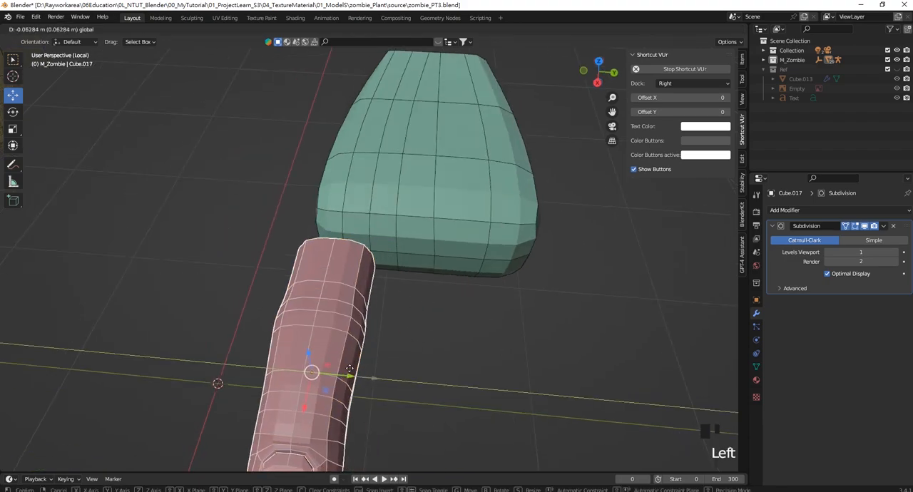
{"action": "middle_click_drag", "start_coordinate": [357, 381], "coordinate": [401, 294]}
{"action": "scroll", "coordinate": [393, 292], "scroll_direction": "down", "scroll_amount": 2}
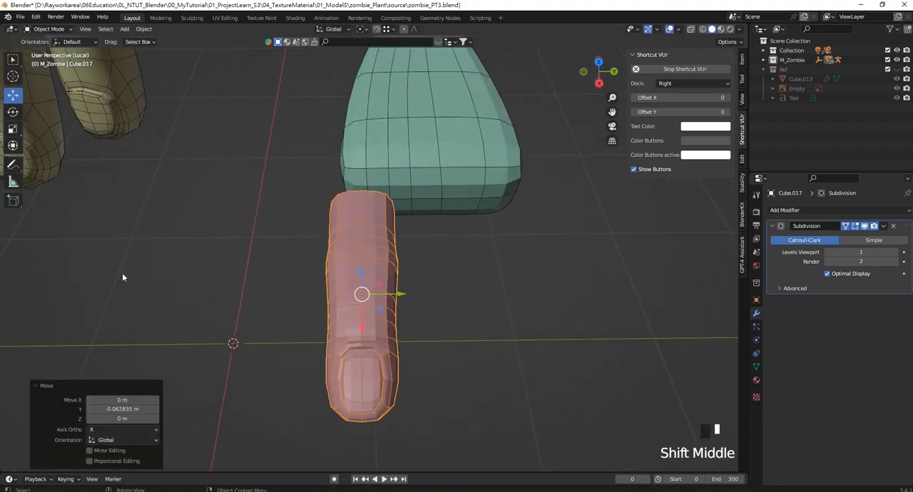
- Scale the finger along Y to about 0.9 of its width and deselect it
{"action": "left_click_drag", "start_coordinate": [402, 294], "coordinate": [397, 295]}
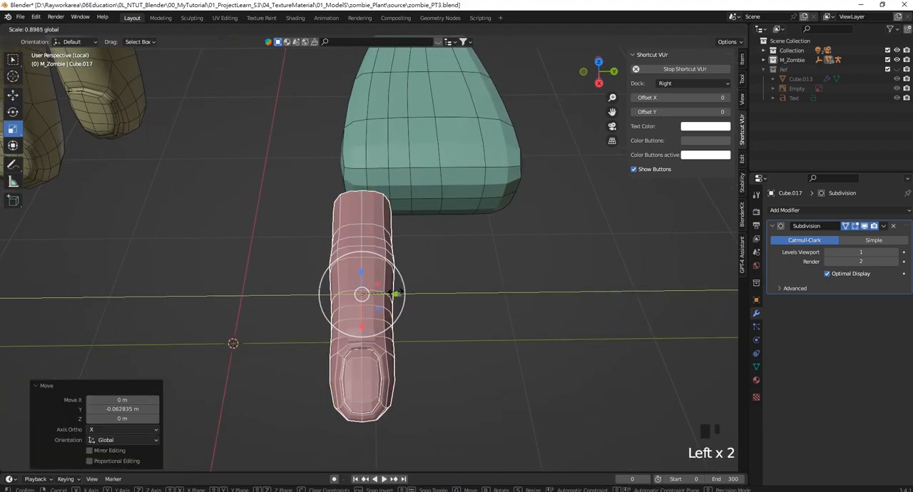
{"action": "left_click", "coordinate": [358, 326]}
{"action": "left_click", "coordinate": [458, 225]}
- Examine the palm's lengthwise edges against the finger's base and compare them with the reference hand
{"action": "scroll", "coordinate": [415, 220], "scroll_direction": "up", "scroll_amount": 1}
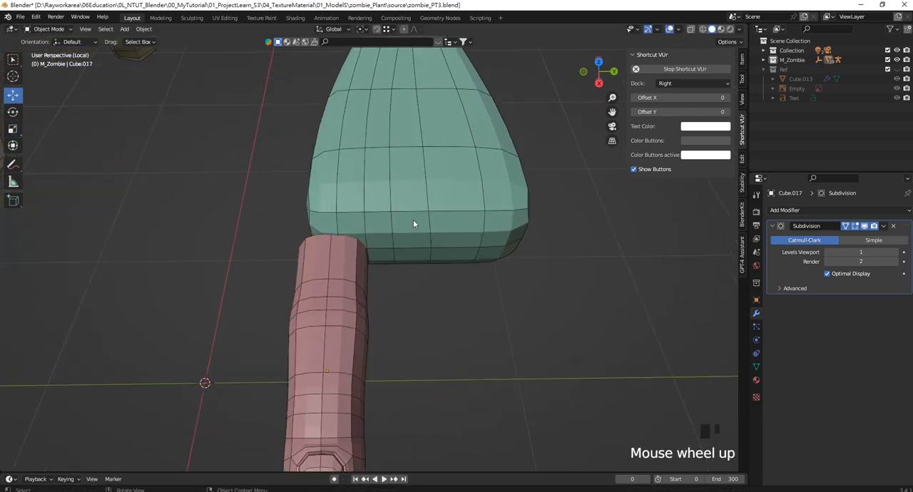
{"action": "scroll", "coordinate": [413, 224], "scroll_direction": "up", "scroll_amount": 1}
{"action": "middle_click_drag", "start_coordinate": [375, 213], "coordinate": [391, 243], "text": "shift"}
{"action": "scroll", "coordinate": [236, 231], "scroll_direction": "down", "scroll_amount": 4}
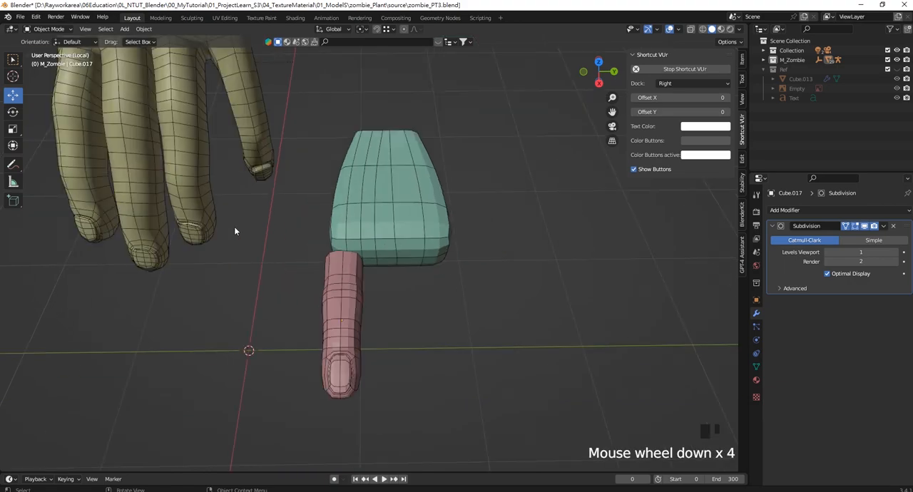
{"action": "middle_click_drag", "start_coordinate": [236, 230], "coordinate": [250, 243], "text": "shift"}
{"action": "scroll", "coordinate": [460, 350], "scroll_direction": "up", "scroll_amount": 3}
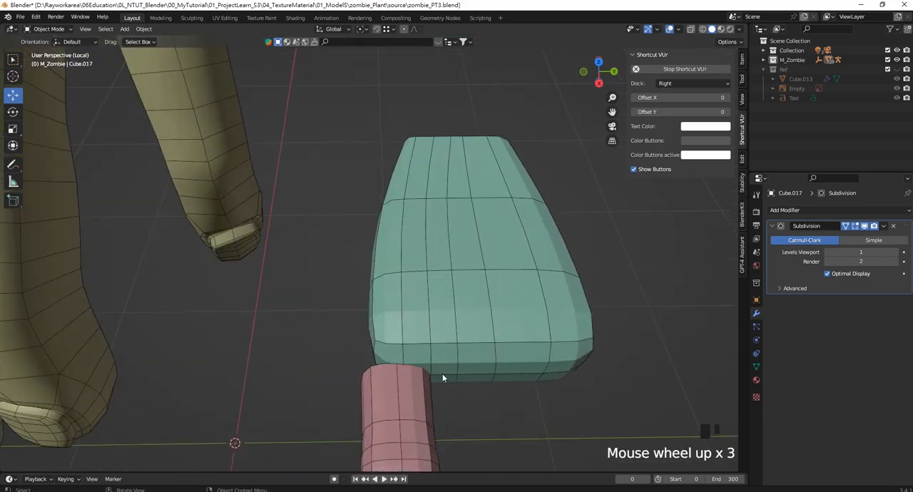
{"action": "scroll", "coordinate": [446, 344], "scroll_direction": "down", "scroll_amount": 1}
{"action": "middle_click_drag", "start_coordinate": [447, 344], "coordinate": [308, 96], "text": "shift"}
{"action": "scroll", "coordinate": [307, 97], "scroll_direction": "up", "scroll_amount": 1}
{"action": "middle_click_drag", "start_coordinate": [463, 369], "coordinate": [412, 286], "text": "shift"}
{"action": "scroll", "coordinate": [424, 279], "scroll_direction": "up", "scroll_amount": 2}
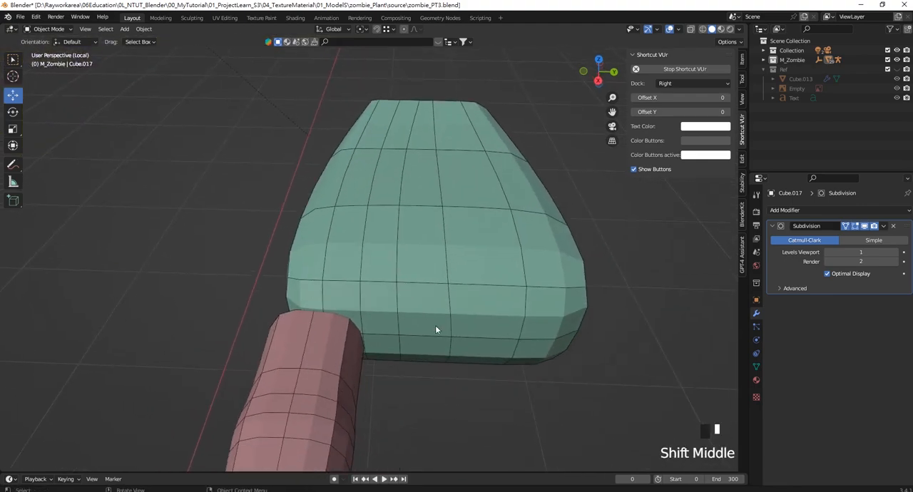
{"action": "middle_click_drag", "start_coordinate": [445, 317], "coordinate": [411, 308], "text": "shift"}
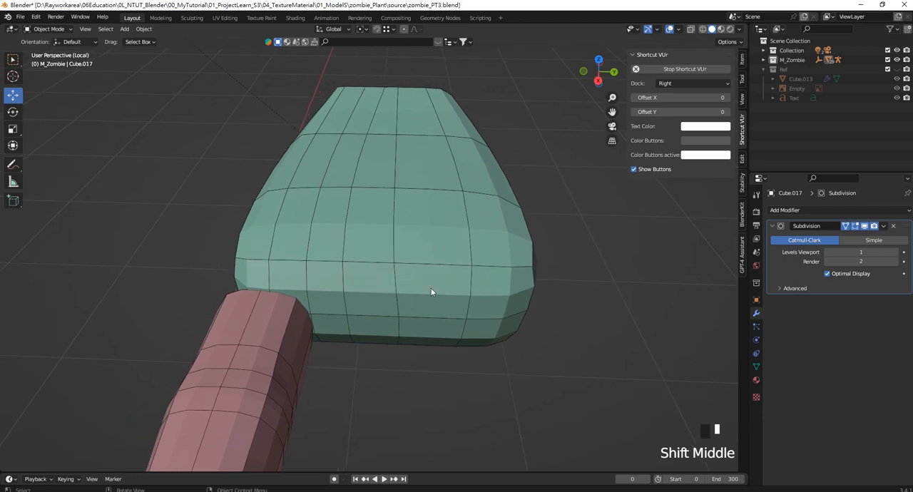
- Add two lengthwise loop cuts to the part of the palm away from the finger, one in each wide face strip, and finish editing the mesh
{"action": "left_click", "coordinate": [430, 266]}
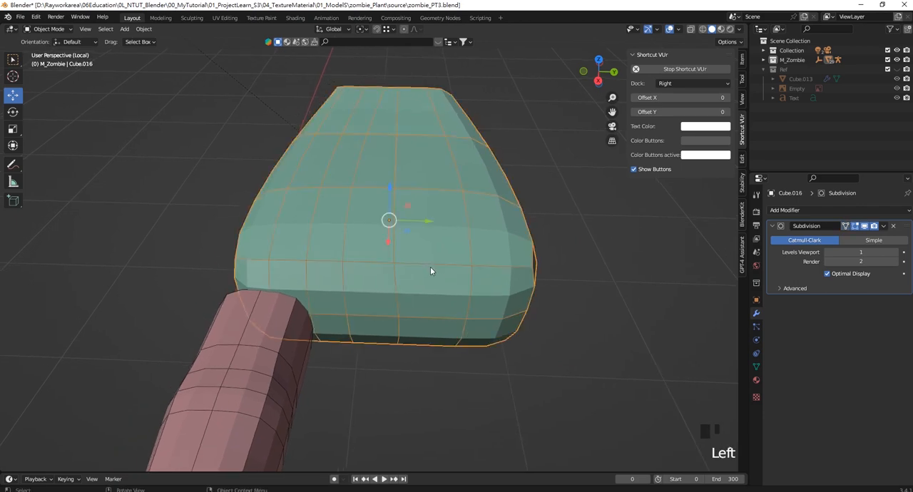
{"action": "key", "text": "Tab"}
{"action": "key", "text": "ctrl+r"}
{"action": "left_click", "coordinate": [438, 261]}
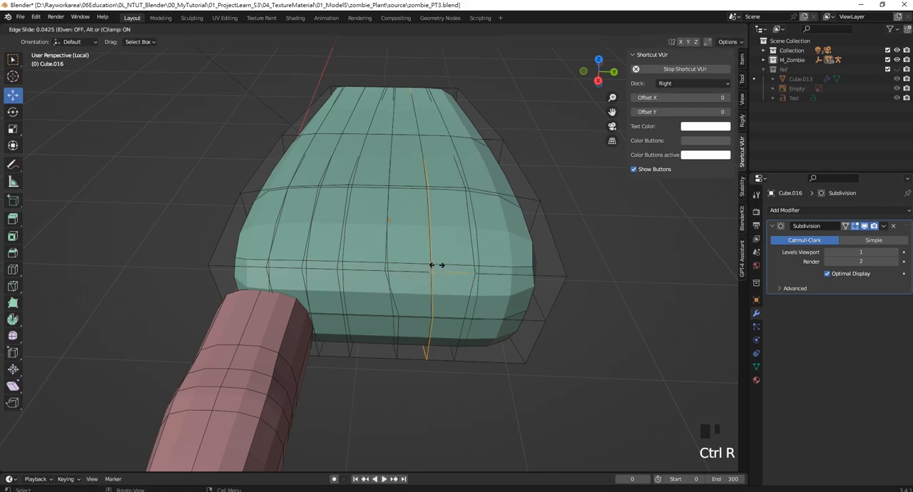
{"action": "left_click", "coordinate": [429, 265]}
{"action": "key", "text": "ctrl+r"}
{"action": "left_click", "coordinate": [516, 278]}
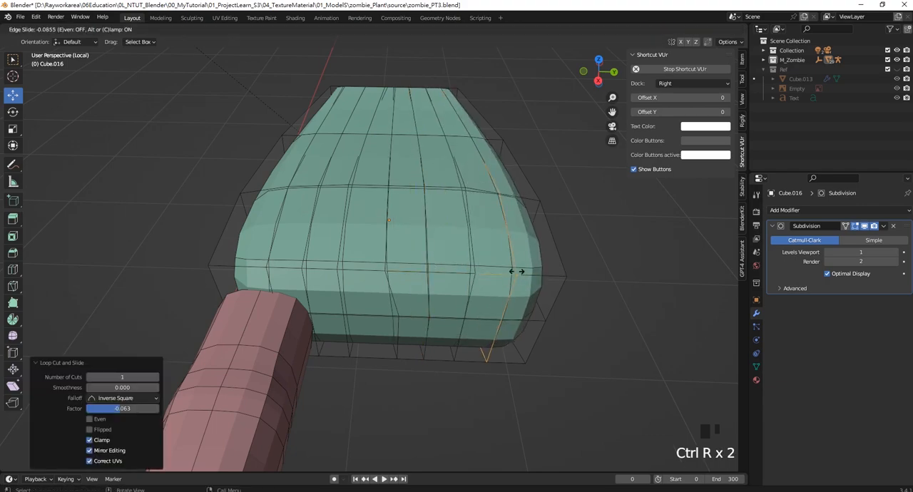
{"action": "left_click", "coordinate": [506, 271]}
{"action": "scroll", "coordinate": [461, 210], "scroll_direction": "down", "scroll_amount": 1}
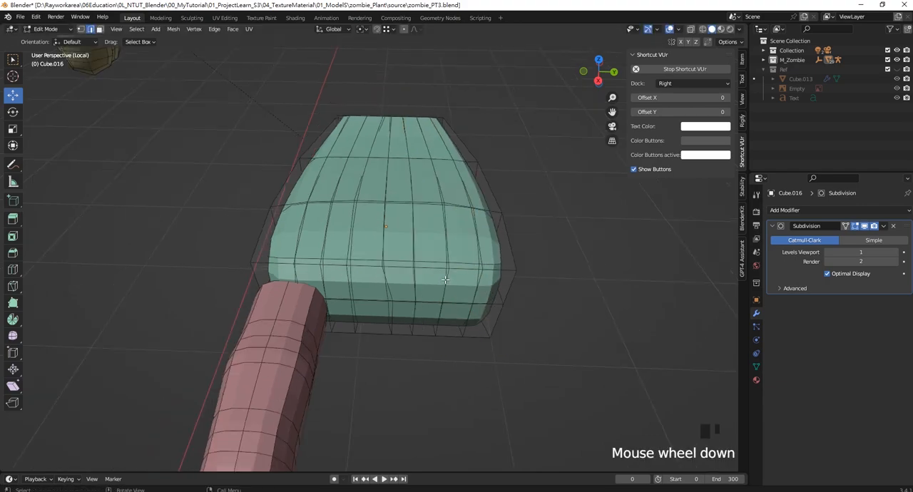
{"action": "middle_click_drag", "start_coordinate": [461, 210], "coordinate": [428, 256]}
{"action": "scroll", "coordinate": [447, 279], "scroll_direction": "up", "scroll_amount": 2}
{"action": "key", "text": "Tab"}
- Select the finger and move it by 0.023694 m in Y, working in the top view
{"action": "left_click", "coordinate": [475, 297]}
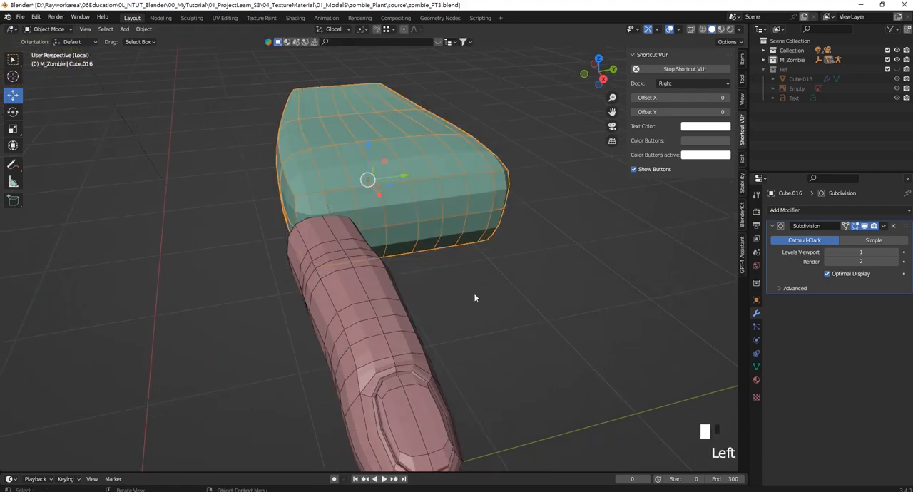
{"action": "left_click", "coordinate": [371, 305]}
{"action": "key", "text": "KP_1"}
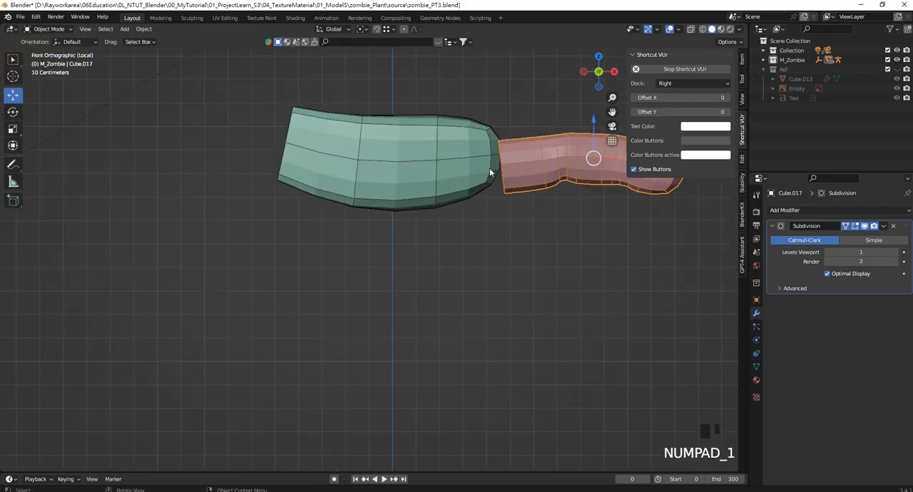
{"action": "key", "text": "KP_7"}
{"action": "scroll", "coordinate": [485, 266], "scroll_direction": "down", "scroll_amount": 4}
{"action": "middle_click_drag", "start_coordinate": [487, 266], "coordinate": [377, 223], "text": "shift"}
{"action": "scroll", "coordinate": [401, 161], "scroll_direction": "up", "scroll_amount": 2}
{"action": "left_click_drag", "start_coordinate": [442, 211], "coordinate": [443, 205]}
{"action": "middle_click_drag", "start_coordinate": [443, 205], "coordinate": [427, 245], "text": "shift"}
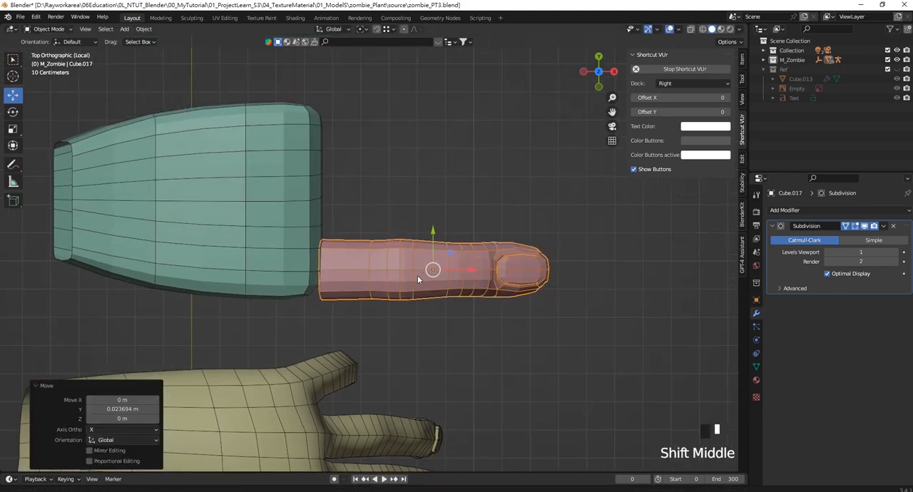
- Duplicate the finger three times in positive Y, spacing the copies side by side along the palm's front edge
{"action": "key", "text": "shift+d"}
{"action": "key", "text": "y"}
{"action": "left_click", "coordinate": [430, 178]}
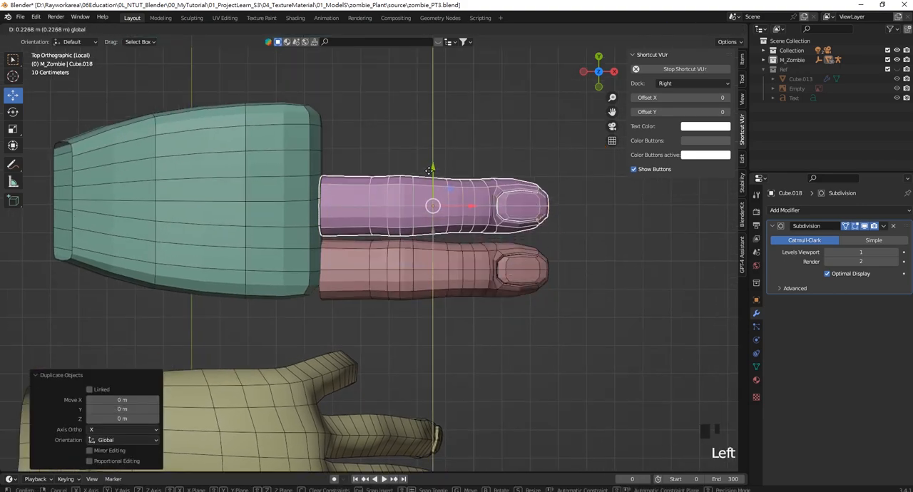
{"action": "scroll", "coordinate": [427, 182], "scroll_direction": "down", "scroll_amount": 1}
{"action": "key", "text": "shift+d"}
{"action": "left_click", "coordinate": [419, 189]}
{"action": "key", "text": "shift+d"}
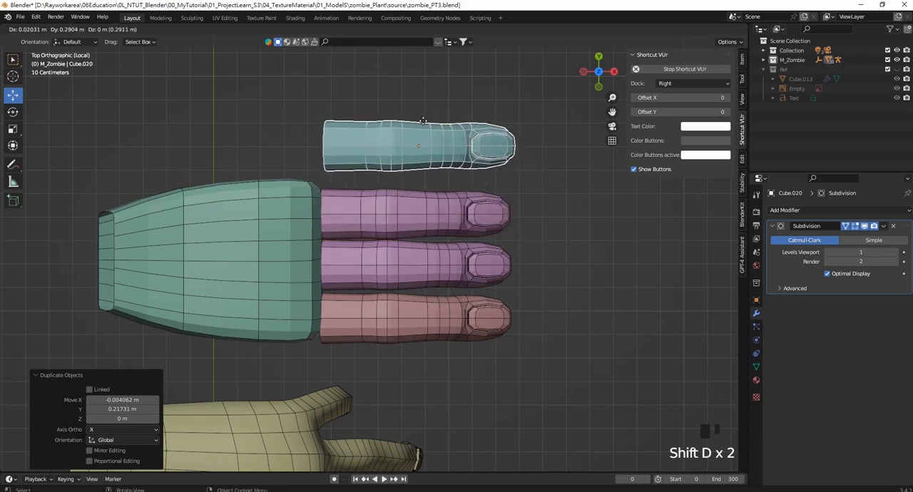
{"action": "left_click", "coordinate": [420, 146]}
- Narrow the original finger along Y and shift it slightly in negative Y
{"action": "middle_click_drag", "start_coordinate": [456, 261], "coordinate": [447, 105], "text": "shift"}
{"action": "left_click", "coordinate": [440, 241]}
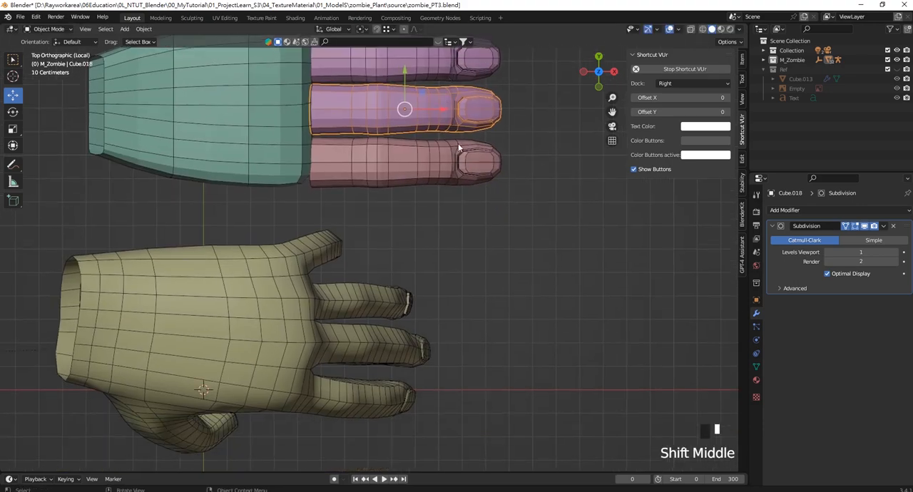
{"action": "left_click", "coordinate": [387, 171]}
{"action": "middle_click_drag", "start_coordinate": [388, 171], "coordinate": [391, 200], "text": "shift"}
{"action": "scroll", "coordinate": [442, 137], "scroll_direction": "up", "scroll_amount": 3}
{"action": "middle_click_drag", "start_coordinate": [443, 138], "coordinate": [448, 194], "text": "shift"}
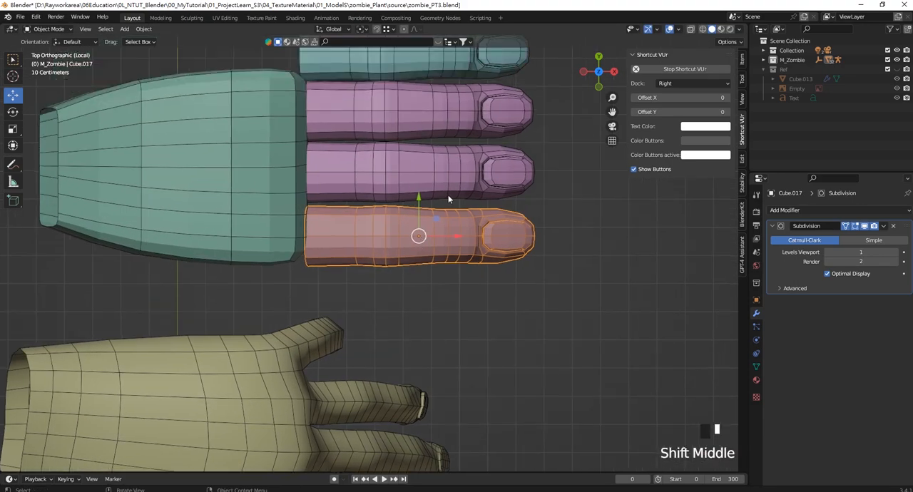
{"action": "scroll", "coordinate": [476, 237], "scroll_direction": "down", "scroll_amount": 1}
{"action": "scroll", "coordinate": [476, 236], "scroll_direction": "down", "scroll_amount": 1}
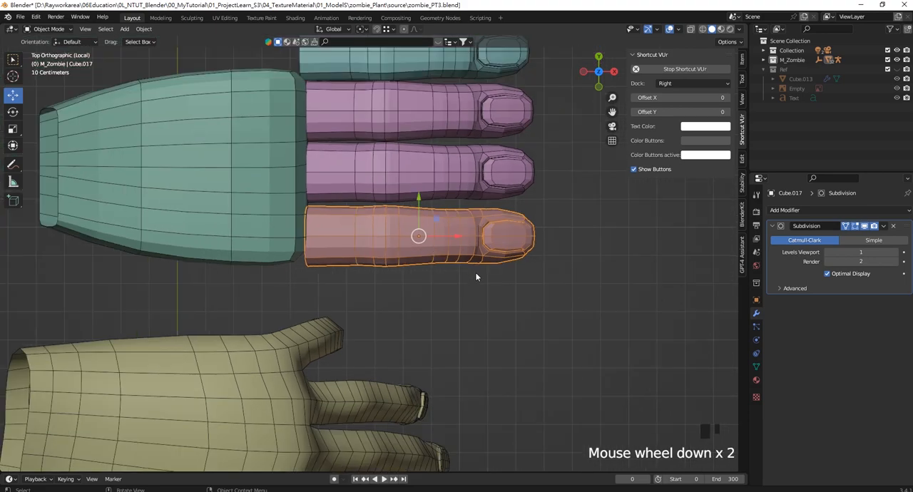
{"action": "key", "text": "s"}
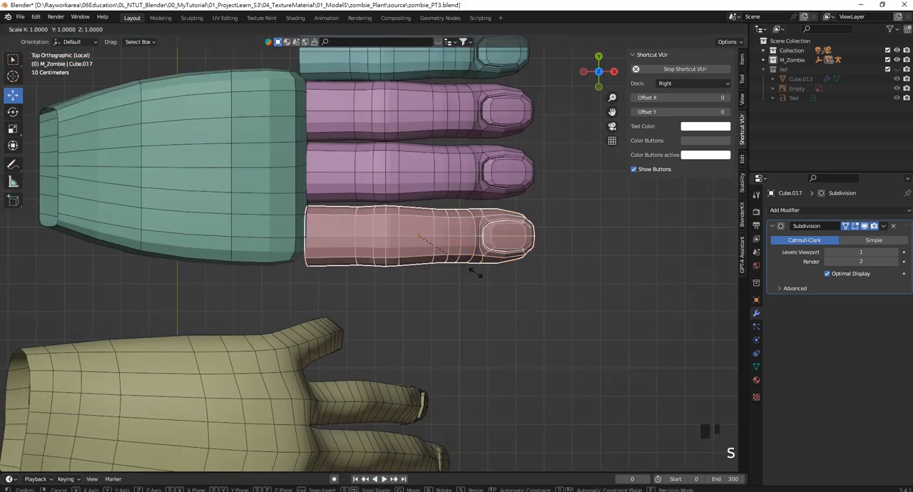
{"action": "key", "text": "y"}
{"action": "left_click", "coordinate": [467, 246]}
{"action": "left_click_drag", "start_coordinate": [419, 204], "coordinate": [419, 208]}
- Delete the three wider duplicate fingers, keeping only the narrowed original
{"action": "middle_click_drag", "start_coordinate": [544, 180], "coordinate": [538, 219], "text": "shift"}
{"action": "left_click_drag", "start_coordinate": [551, 237], "coordinate": [470, 107]}
{"action": "key", "text": "Delete"}
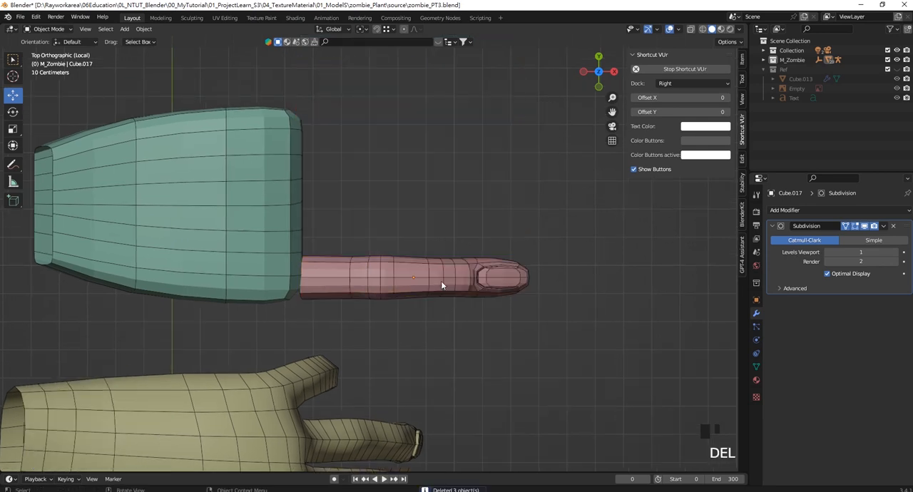
- Duplicate the narrowed finger and move the copy by 0.17094 m in Y
{"action": "left_click", "coordinate": [382, 260]}
{"action": "middle_click_drag", "start_coordinate": [385, 247], "coordinate": [390, 257], "text": "shift"}
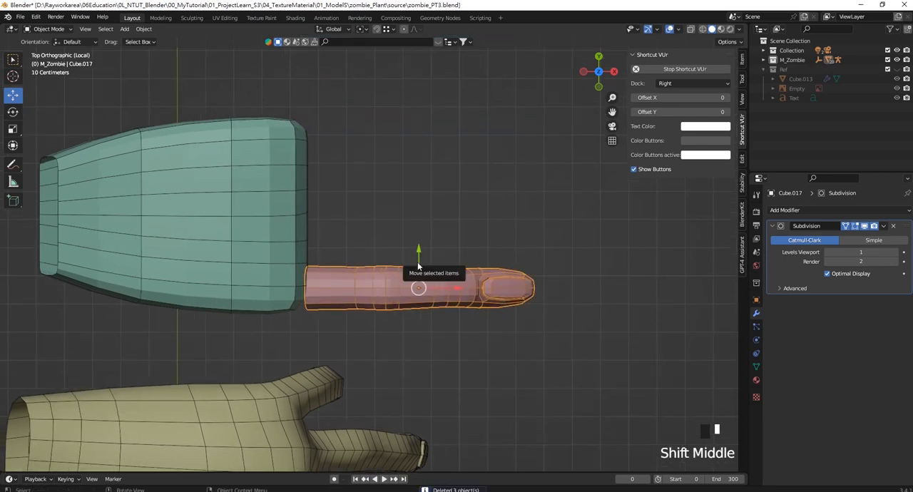
{"action": "key", "text": "shift+d"}
{"action": "right_click", "coordinate": [420, 246]}
{"action": "left_click_drag", "start_coordinate": [418, 250], "coordinate": [421, 198]}
{"action": "middle_click_drag", "start_coordinate": [421, 198], "coordinate": [427, 227], "text": "shift"}
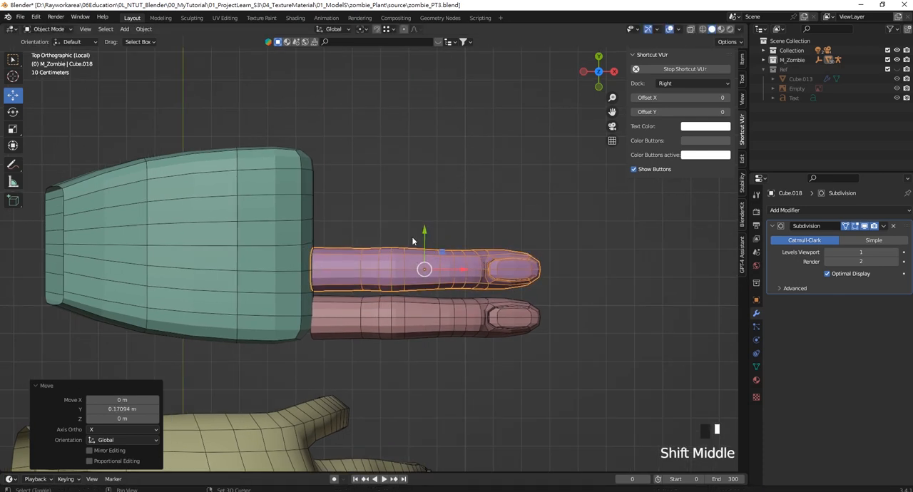
- Make two more finger copies in positive Y, offsetting the last one by 0.18278 m in Y
{"action": "key", "text": "shift+d"}
{"action": "left_click", "coordinate": [412, 189]}
{"action": "key", "text": "shift+d"}
{"action": "left_click", "coordinate": [411, 137]}
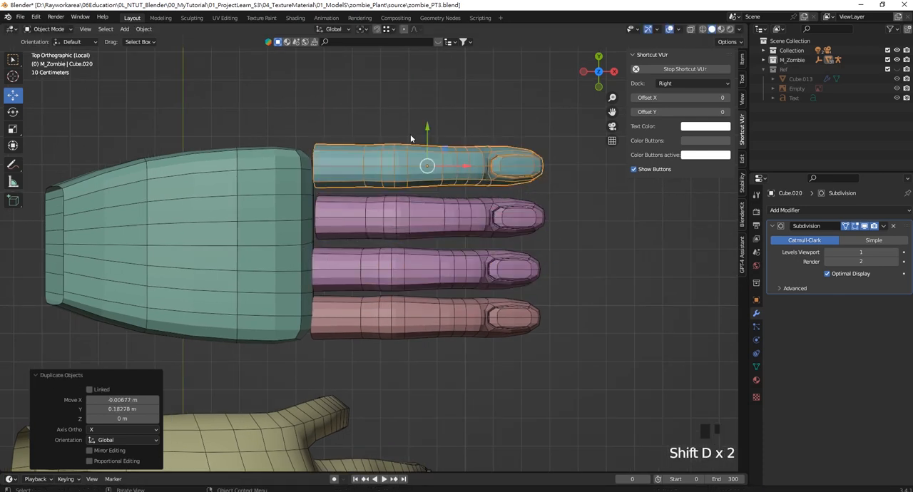
- Shift the two finger copies farthest from the original slightly in negative Y to close up the gaps
{"action": "left_click", "coordinate": [364, 205]}
{"action": "left_click_drag", "start_coordinate": [428, 182], "coordinate": [428, 189]}
{"action": "left_click", "coordinate": [424, 164]}
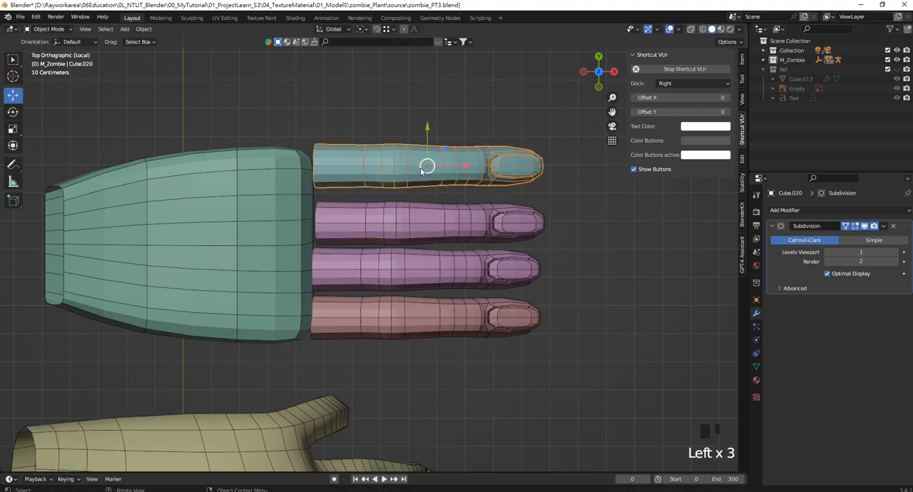
{"action": "left_click_drag", "start_coordinate": [427, 137], "coordinate": [427, 151]}
{"action": "left_click", "coordinate": [376, 148]}
- Rotate the outermost copied finger about 7° around Z so it splays outward, and move it slightly in positive Y
{"action": "middle_click_drag", "start_coordinate": [372, 166], "coordinate": [399, 202]}
{"action": "scroll", "coordinate": [414, 201], "scroll_direction": "up", "scroll_amount": 1}
{"action": "key", "text": "KP_7"}
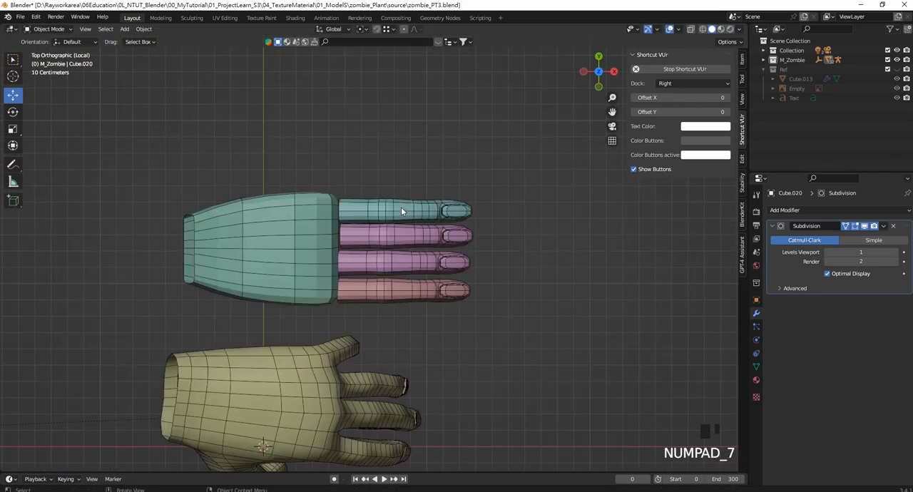
{"action": "left_click", "coordinate": [401, 201]}
{"action": "scroll", "coordinate": [408, 204], "scroll_direction": "up", "scroll_amount": 4}
{"action": "middle_click_drag", "start_coordinate": [407, 209], "coordinate": [465, 201], "text": "shift"}
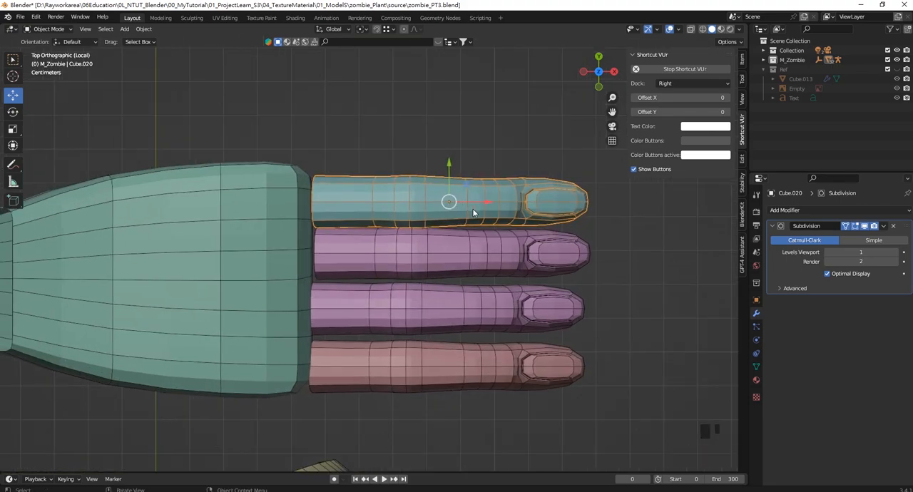
{"action": "key", "text": "r"}
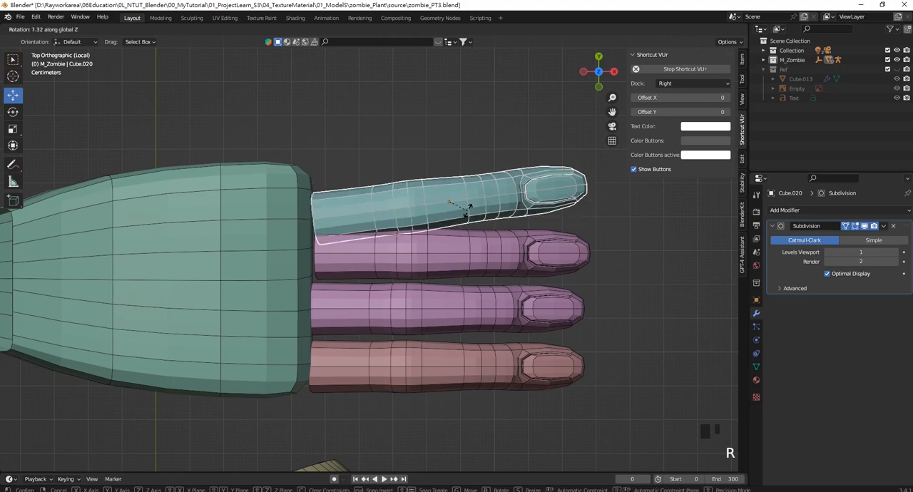
{"action": "left_click", "coordinate": [465, 209]}
{"action": "left_click_drag", "start_coordinate": [450, 167], "coordinate": [450, 141]}
- Rotate the original finger around Z so it splays outward the opposite way, and move it slightly in negative Y
{"action": "scroll", "coordinate": [451, 261], "scroll_direction": "down", "scroll_amount": 3}
{"action": "middle_click_drag", "start_coordinate": [465, 258], "coordinate": [465, 168], "text": "shift"}
{"action": "left_click", "coordinate": [460, 226]}
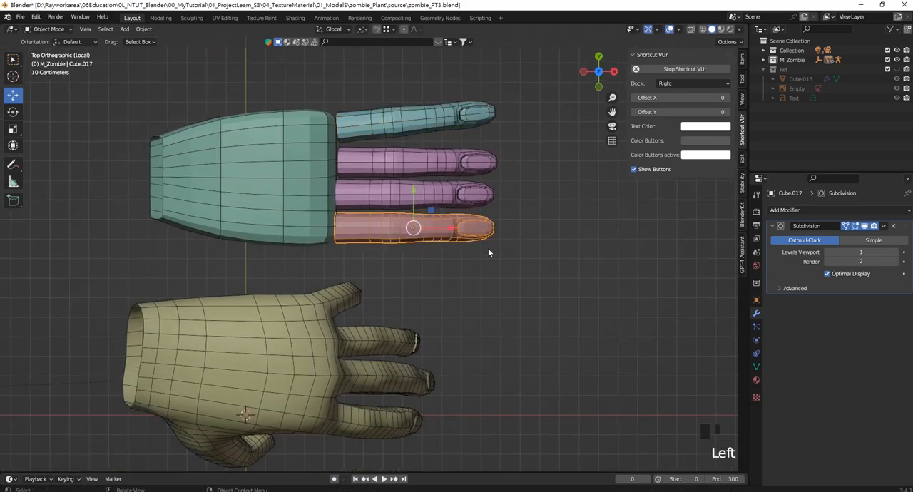
{"action": "key", "text": "r"}
{"action": "left_click", "coordinate": [416, 188]}
{"action": "left_click_drag", "start_coordinate": [415, 187], "coordinate": [416, 198]}
- Rotate the middle finger beside the original slightly outward around Z and shift it a little in negative Y
{"action": "left_click", "coordinate": [442, 195]}
{"action": "key", "text": "r"}
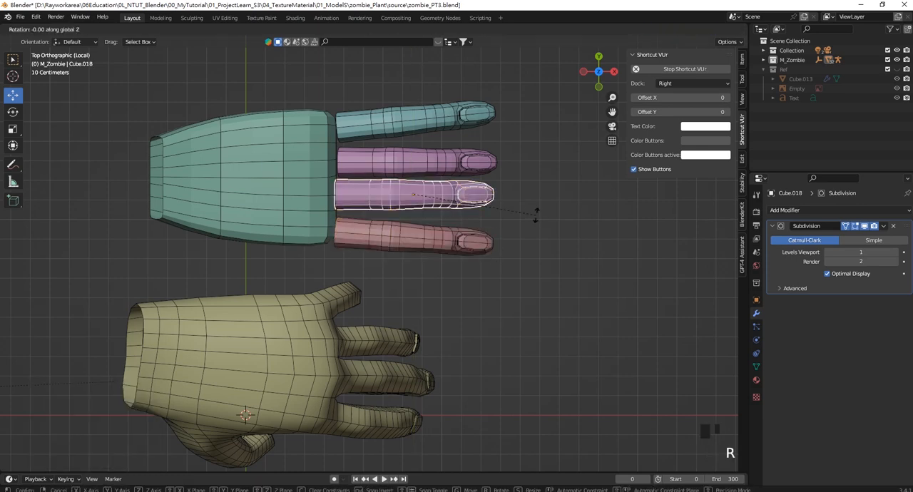
{"action": "left_click", "coordinate": [533, 224]}
{"action": "left_click", "coordinate": [417, 161]}
- Rotate the other middle finger 1.87° around Z and nudge it slightly in positive Y
{"action": "left_click", "coordinate": [475, 161]}
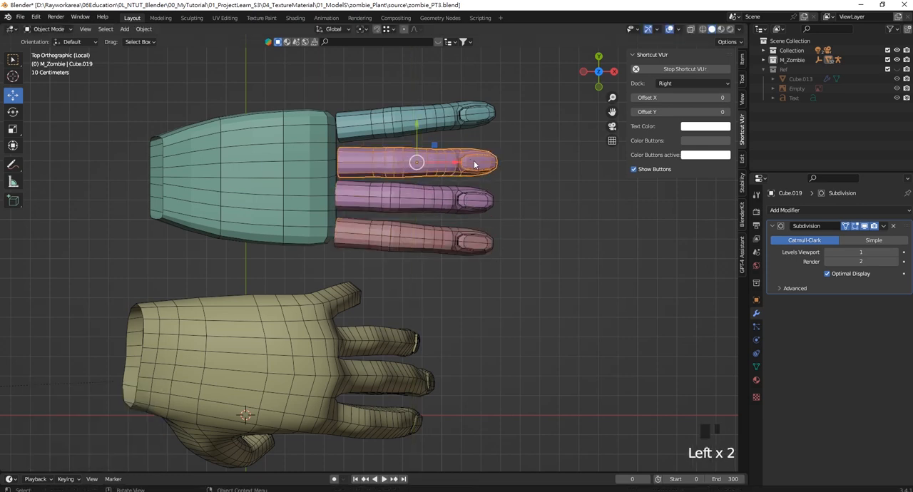
{"action": "key", "text": "r"}
{"action": "left_click", "coordinate": [544, 206]}
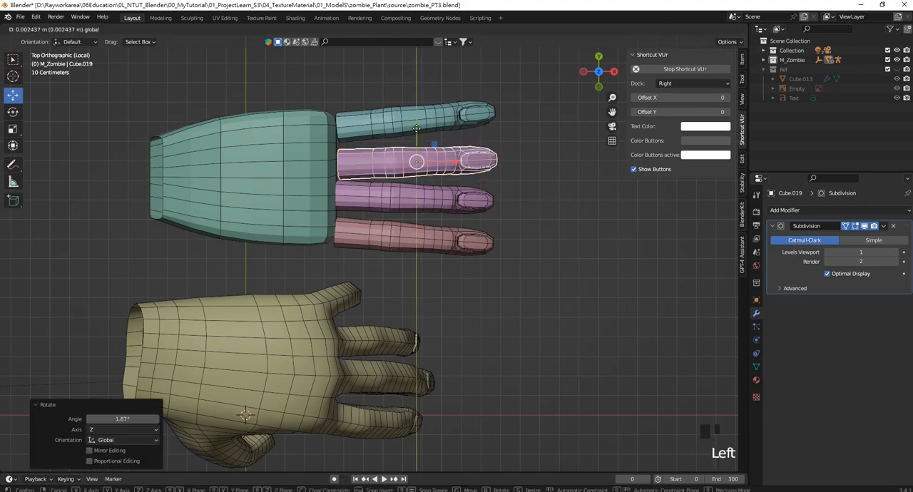
{"action": "left_click", "coordinate": [511, 271]}
- Pick the fingers one after another in a perspective view to compare their placement along the palm
{"action": "middle_click_drag", "start_coordinate": [453, 185], "coordinate": [502, 331]}
{"action": "scroll", "coordinate": [404, 204], "scroll_direction": "down", "scroll_amount": 3}
{"action": "left_click", "coordinate": [504, 332]}
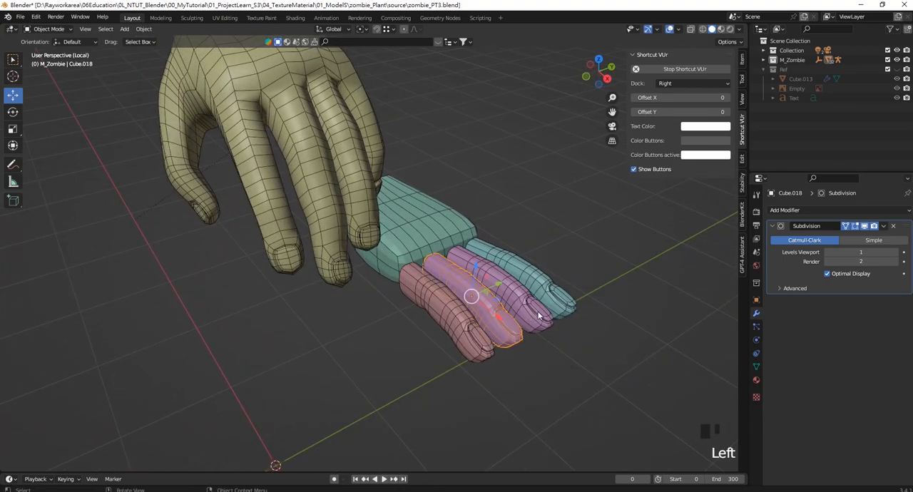
{"action": "left_click", "coordinate": [466, 347]}
{"action": "left_click", "coordinate": [503, 306]}
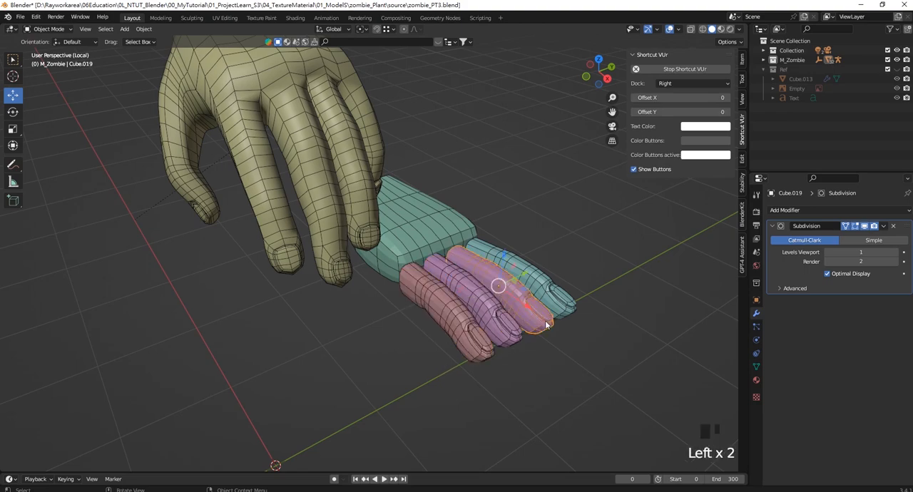
- Select the red finger at the palm's edge in the top view
{"action": "key", "text": "KP_1"}
{"action": "key", "text": "KP_7"}
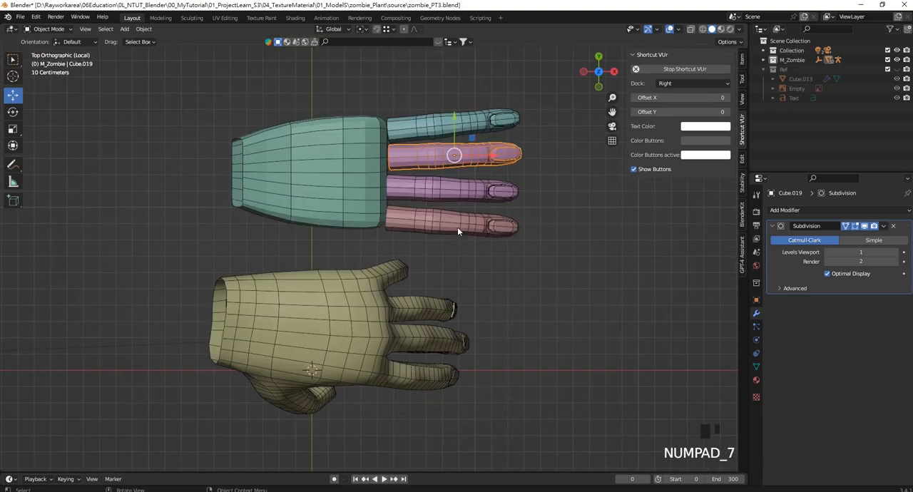
{"action": "left_click", "coordinate": [485, 206]}
{"action": "scroll", "coordinate": [549, 287], "scroll_direction": "up", "scroll_amount": 2}
{"action": "middle_click_drag", "start_coordinate": [549, 287], "coordinate": [526, 331], "text": "shift"}
{"action": "key", "text": "s"}
{"action": "key", "text": "x"}
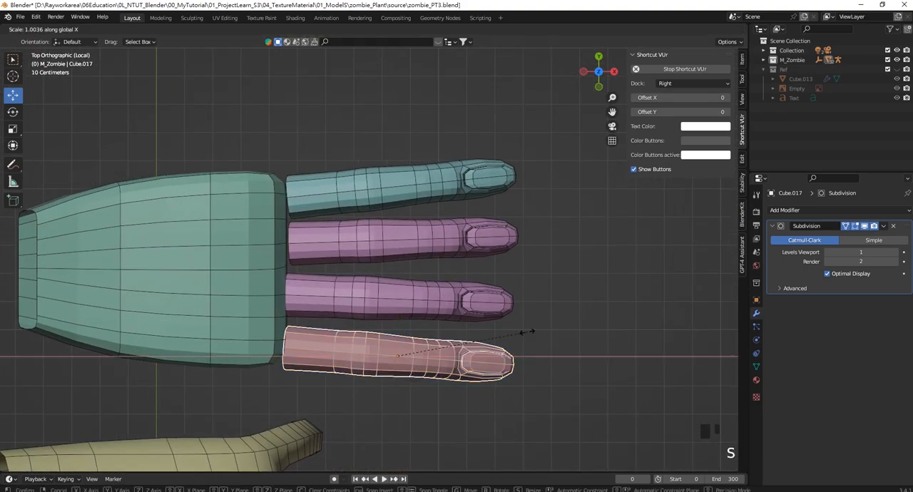
{"action": "key", "text": "x"}
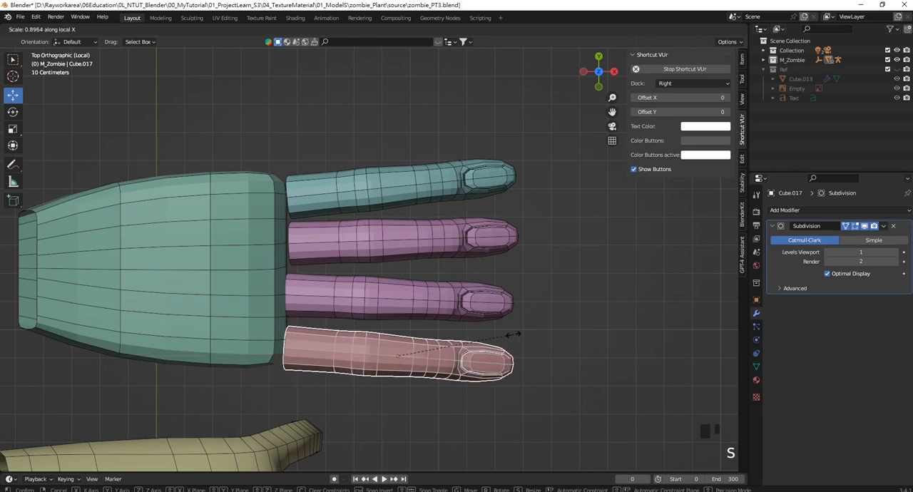
{"action": "key", "text": "s"}
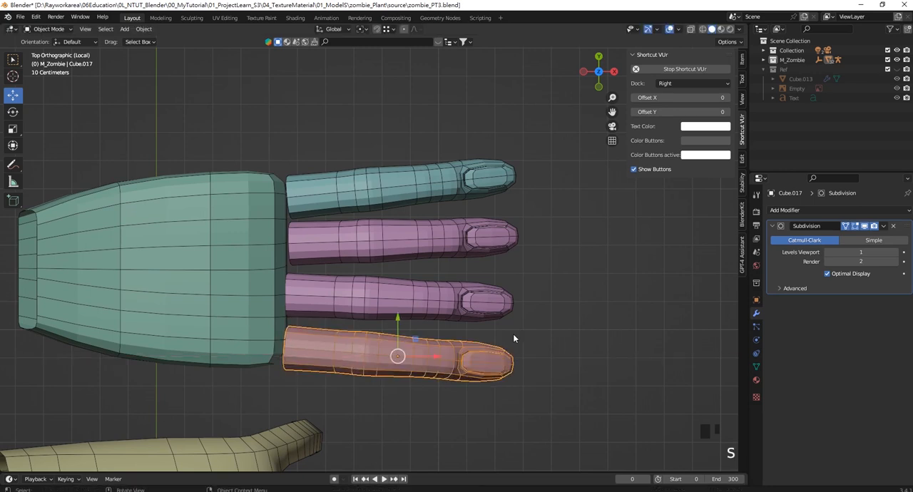
{"action": "key", "text": "s"}
{"action": "key", "text": "y"}
{"action": "key", "text": "y"}
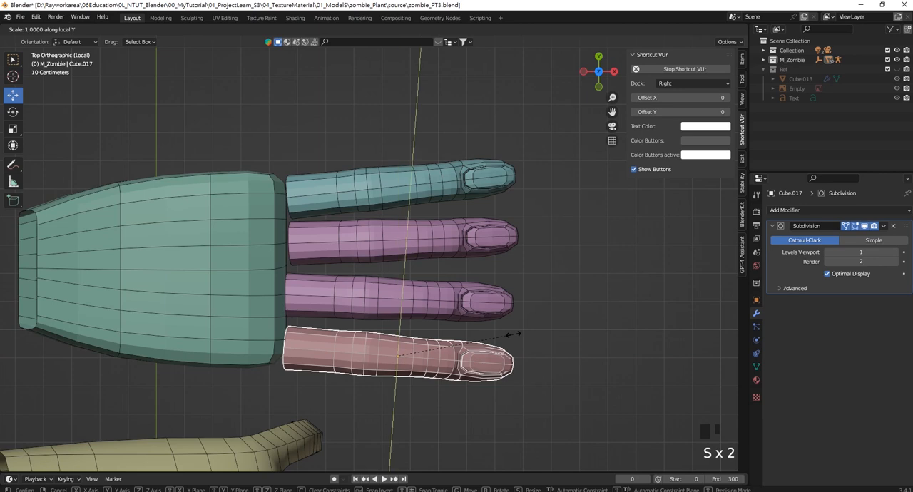
{"action": "right_click", "coordinate": [513, 334]}
- Shorten the red finger along its local Z axis and slide it back against the palm
{"action": "key", "text": "s"}
{"action": "key", "text": "z"}
- Scale the purple finger beside the teal one by 0.897 along local Z and move it -0.037234 m in X towards the palm
{"action": "key", "text": "z"}
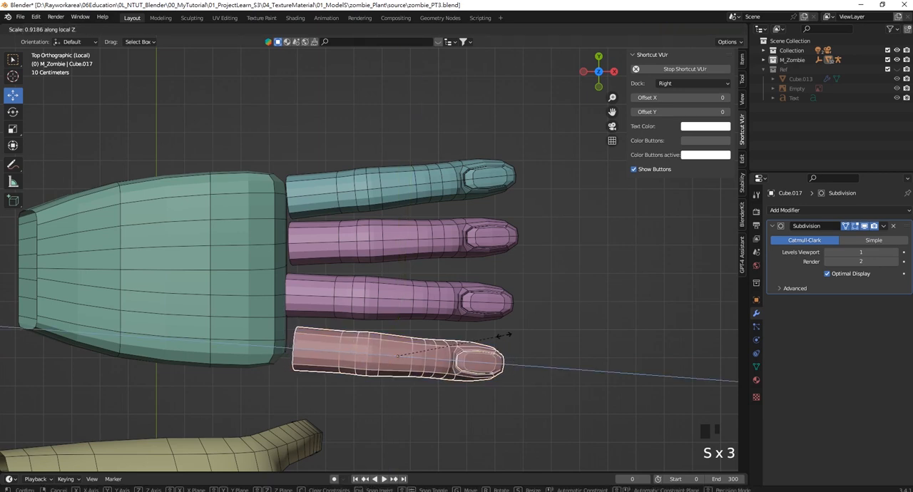
{"action": "left_click", "coordinate": [498, 345]}
{"action": "left_click_drag", "start_coordinate": [432, 357], "coordinate": [419, 348]}
{"action": "left_click", "coordinate": [429, 250]}
{"action": "key", "text": "s"}
{"action": "key", "text": "z"}
{"action": "key", "text": "z"}
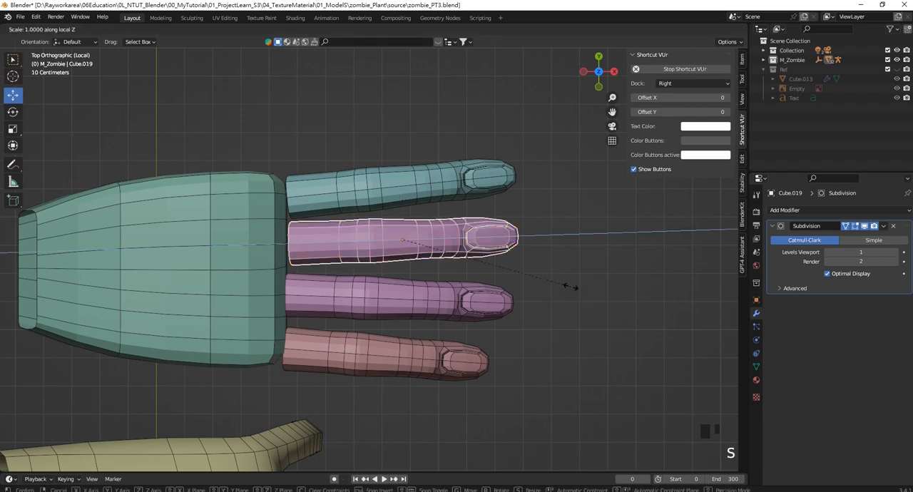
{"action": "left_click", "coordinate": [550, 289]}
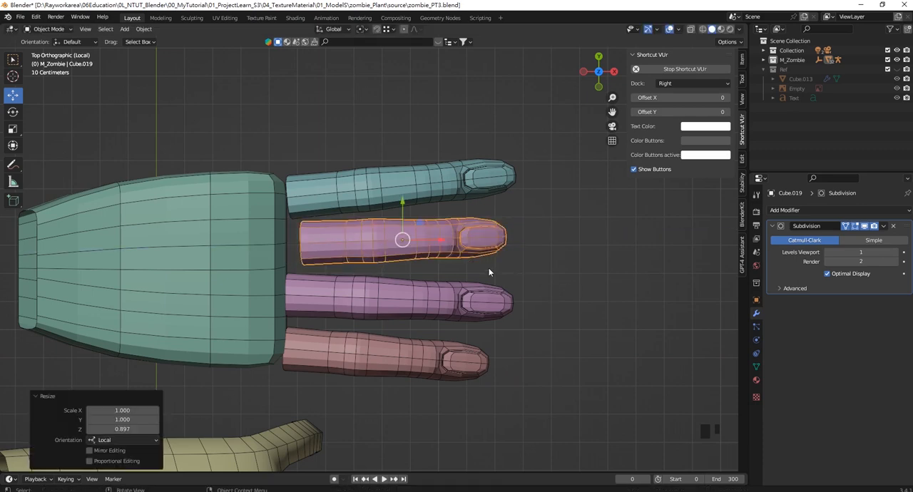
{"action": "left_click_drag", "start_coordinate": [441, 240], "coordinate": [430, 241]}
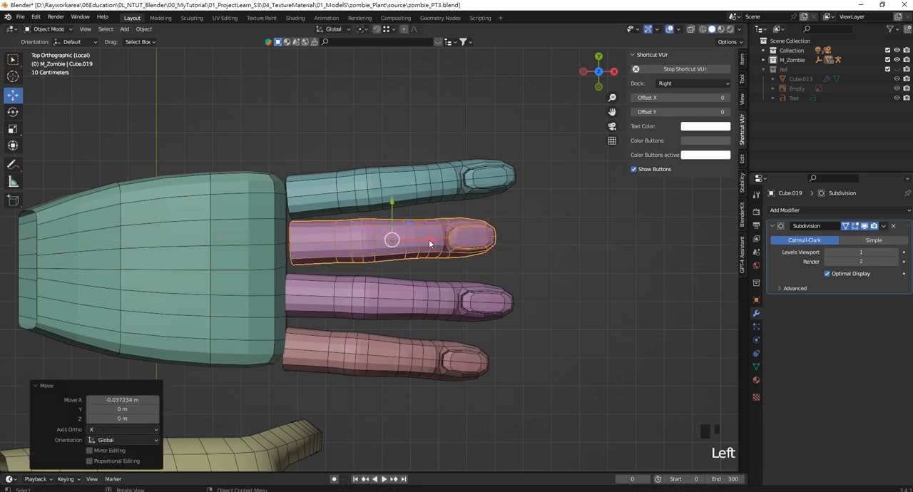
- Lengthen that same purple finger slightly, scaling it by 1.008 along local Z
{"action": "key", "text": "s"}
{"action": "key", "text": "z"}
{"action": "key", "text": "z"}
{"action": "left_click", "coordinate": [458, 253]}
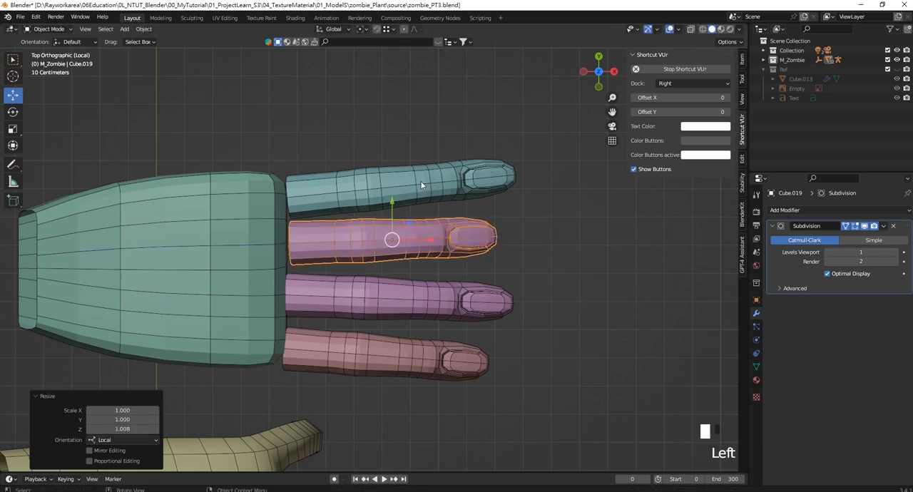
- Shrink the teal little finger uniformly in two passes, with a factor of 0.969 for the second
{"action": "left_click", "coordinate": [421, 185]}
{"action": "key", "text": "s"}
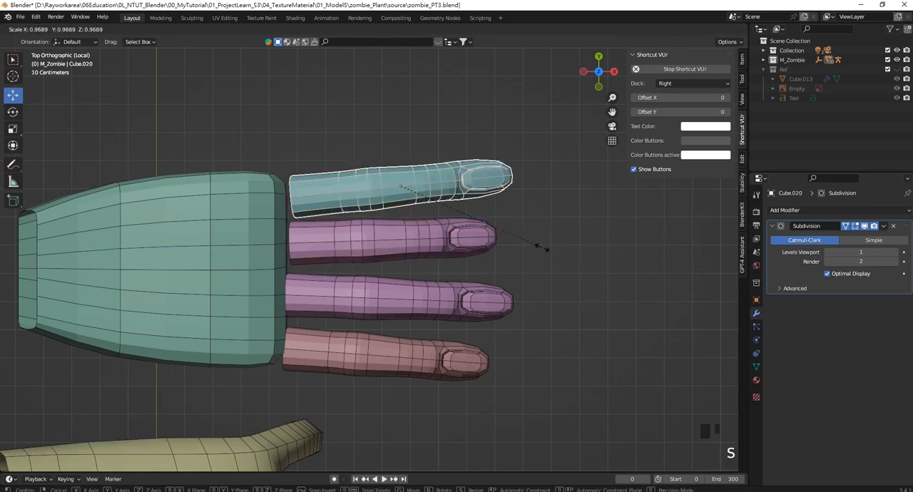
{"action": "left_click", "coordinate": [526, 245]}
{"action": "key", "text": "s"}
{"action": "left_click", "coordinate": [529, 243]}
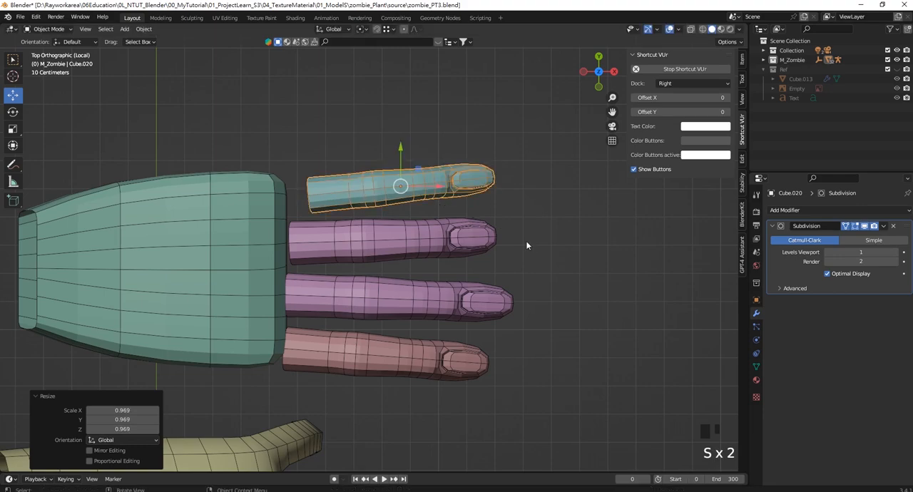
- Shorten the teal little finger along local Z and move it -0.11847 m in X up to the palm
{"action": "key", "text": "s"}
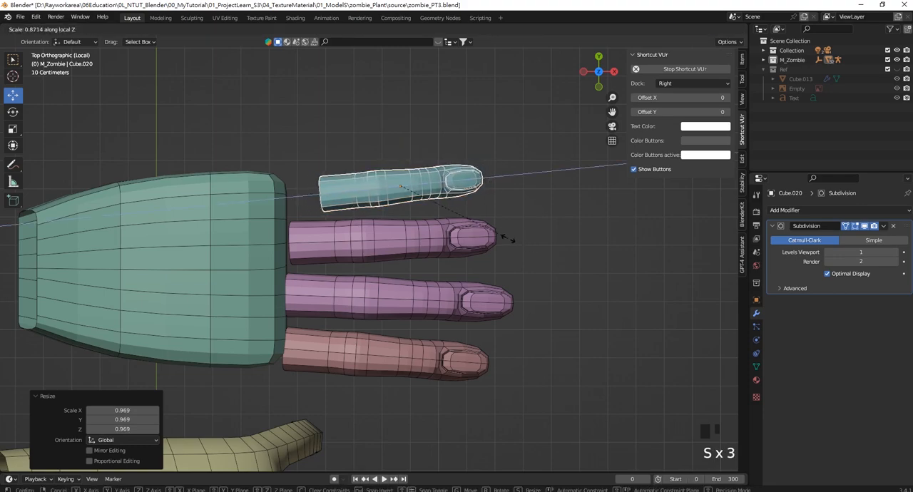
{"action": "left_click", "coordinate": [507, 238]}
{"action": "left_click_drag", "start_coordinate": [440, 187], "coordinate": [405, 187]}
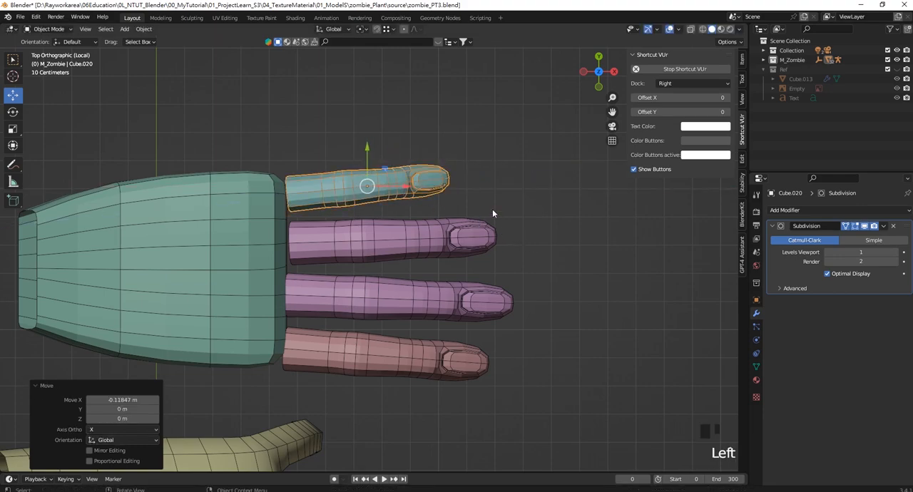
- Examine the profile of the resized fingers against the palm from the side and front
{"action": "scroll", "coordinate": [494, 250], "scroll_direction": "down", "scroll_amount": 4}
{"action": "middle_click_drag", "start_coordinate": [499, 330], "coordinate": [420, 312]}
{"action": "scroll", "coordinate": [402, 310], "scroll_direction": "up", "scroll_amount": 2}
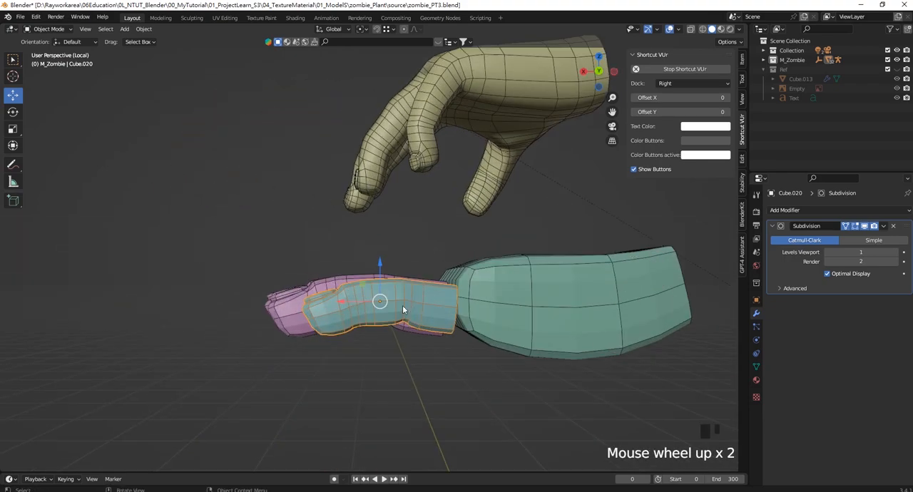
{"action": "key", "text": "KP_1"}
{"action": "left_click", "coordinate": [442, 313]}
{"action": "scroll", "coordinate": [346, 294], "scroll_direction": "down", "scroll_amount": 2}
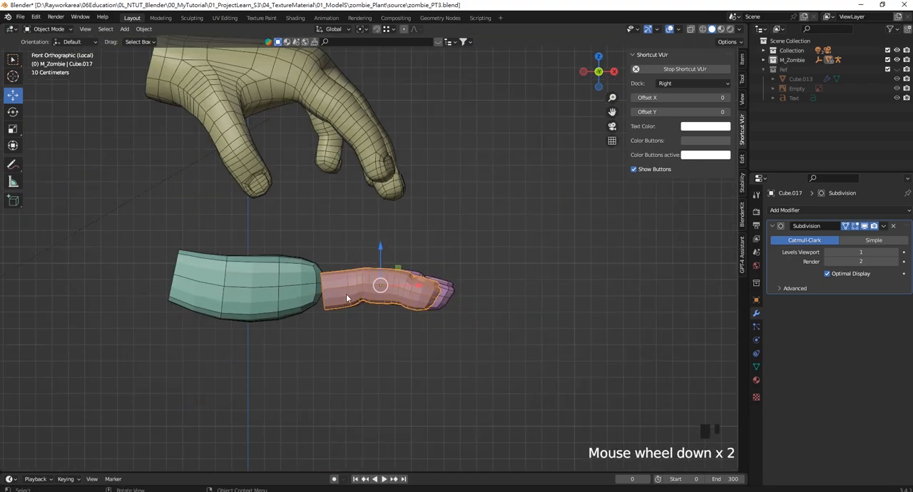
{"action": "scroll", "coordinate": [383, 271], "scroll_direction": "up", "scroll_amount": 1}
{"action": "scroll", "coordinate": [383, 271], "scroll_direction": "up", "scroll_amount": 1}
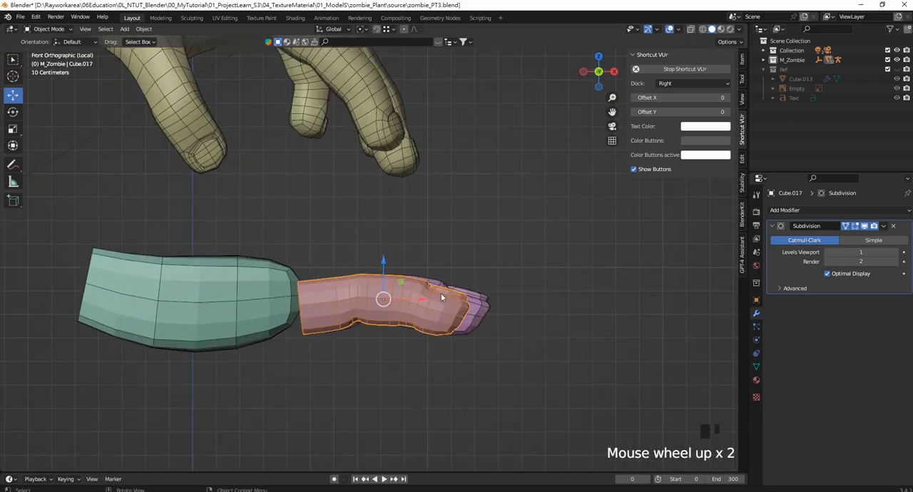
{"action": "scroll", "coordinate": [440, 293], "scroll_direction": "down", "scroll_amount": 7}
{"action": "scroll", "coordinate": [289, 266], "scroll_direction": "up", "scroll_amount": 5}
- Edit the palm in wireframe front view and lower its wrist-end vertices along Z
{"action": "left_click", "coordinate": [289, 266]}
{"action": "middle_click_drag", "start_coordinate": [289, 266], "coordinate": [325, 275], "text": "shift"}
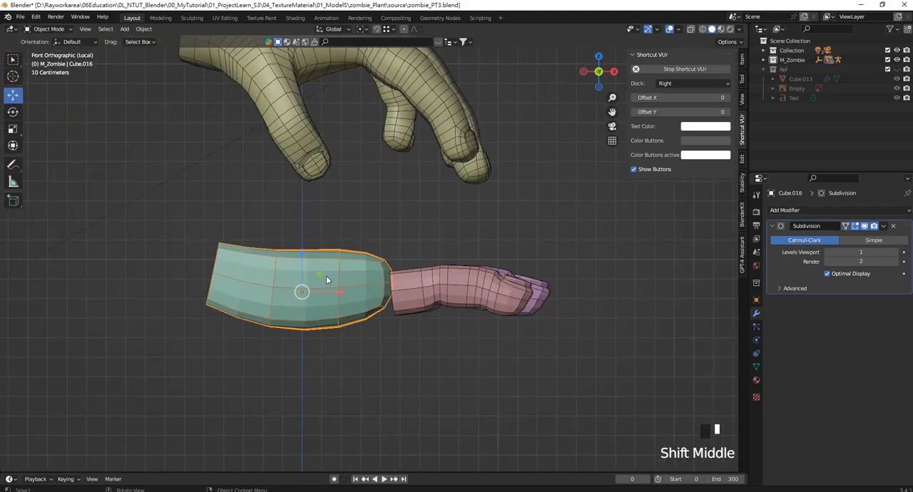
{"action": "middle_click_drag", "start_coordinate": [482, 292], "coordinate": [463, 281], "text": "shift"}
{"action": "key", "text": "z"}
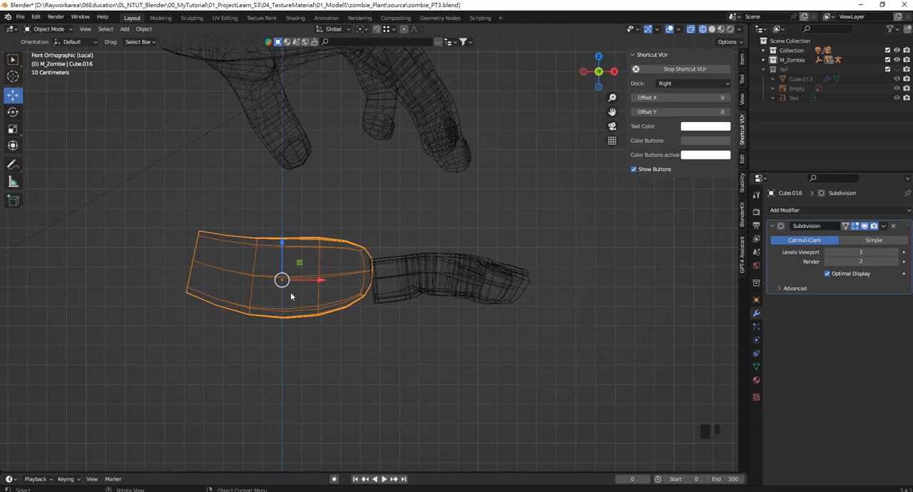
{"action": "key", "text": "Tab"}
{"action": "left_click_drag", "start_coordinate": [128, 193], "coordinate": [216, 320]}
{"action": "mouse_move", "coordinate": [194, 228]}
{"action": "left_mouse_down"}
{"action": "mouse_move", "coordinate": [195, 255]}
{"action": "mouse_move", "coordinate": [195, 243]}
{"action": "left_mouse_up"}
{"action": "middle_click_drag", "start_coordinate": [195, 243], "coordinate": [239, 334], "text": "shift"}
- Adjust the palm's underside near the wrist by raising the lower vertices slightly in Z
{"action": "left_click_drag", "start_coordinate": [210, 298], "coordinate": [278, 350]}
{"action": "left_click_drag", "start_coordinate": [244, 297], "coordinate": [243, 288]}
{"action": "middle_click_drag", "start_coordinate": [311, 417], "coordinate": [299, 357], "text": "shift"}
{"action": "left_click_drag", "start_coordinate": [260, 336], "coordinate": [305, 372]}
{"action": "left_click", "coordinate": [376, 380]}
- Add an edge loop around the middle of the palm and raise the loop's lower vertices slightly in Z
{"action": "middle_click_drag", "start_coordinate": [328, 279], "coordinate": [338, 272], "text": "shift"}
{"action": "key", "text": "ctrl+r"}
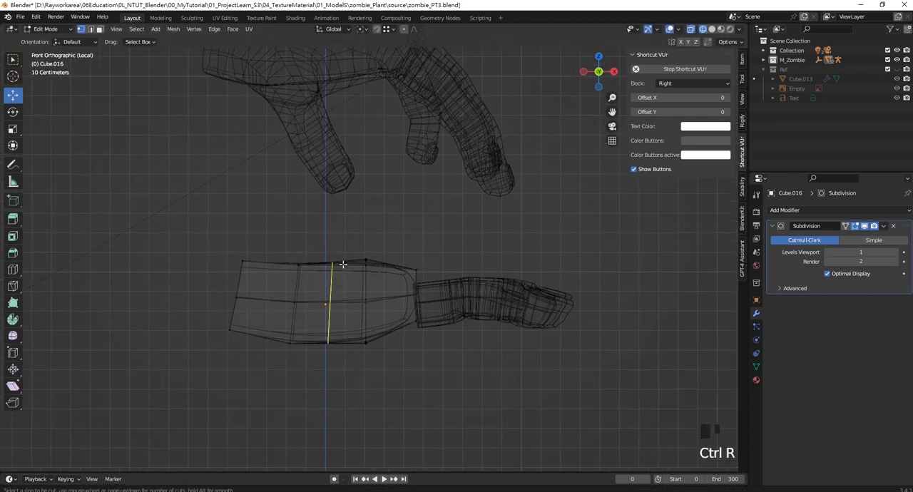
{"action": "left_click", "coordinate": [343, 264]}
{"action": "left_click", "coordinate": [330, 265]}
{"action": "left_click", "coordinate": [327, 342]}
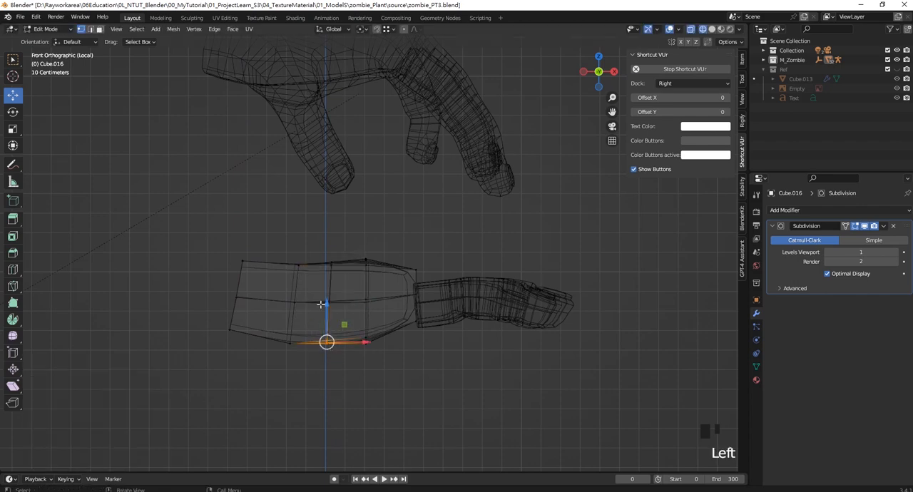
{"action": "left_click_drag", "start_coordinate": [326, 303], "coordinate": [328, 293]}
{"action": "key", "text": "Tab"}
{"action": "left_click", "coordinate": [465, 347]}
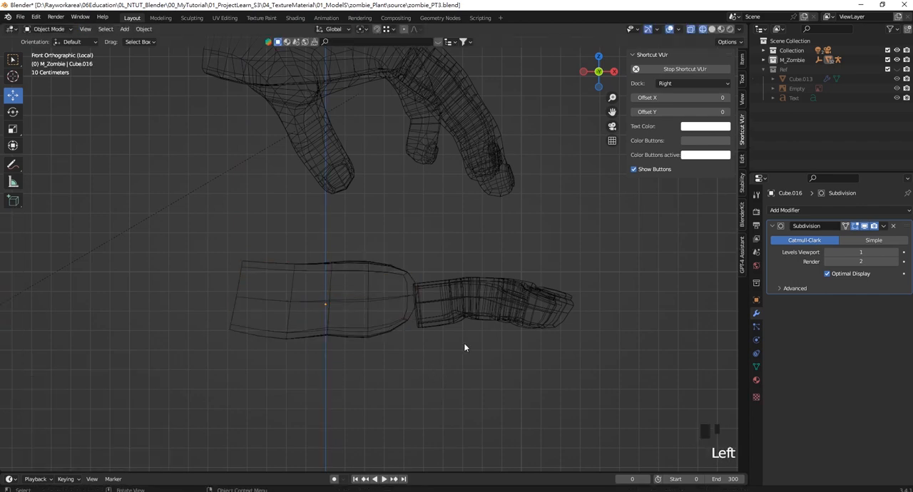
- Rotate the red finger 9.91° around Y so it bends downward, and lower it slightly in Z
{"action": "middle_click_drag", "start_coordinate": [553, 298], "coordinate": [520, 281]}
{"action": "key", "text": "KP_1"}
{"action": "left_click", "coordinate": [544, 317]}
{"action": "middle_click_drag", "start_coordinate": [544, 318], "coordinate": [531, 323], "text": "shift"}
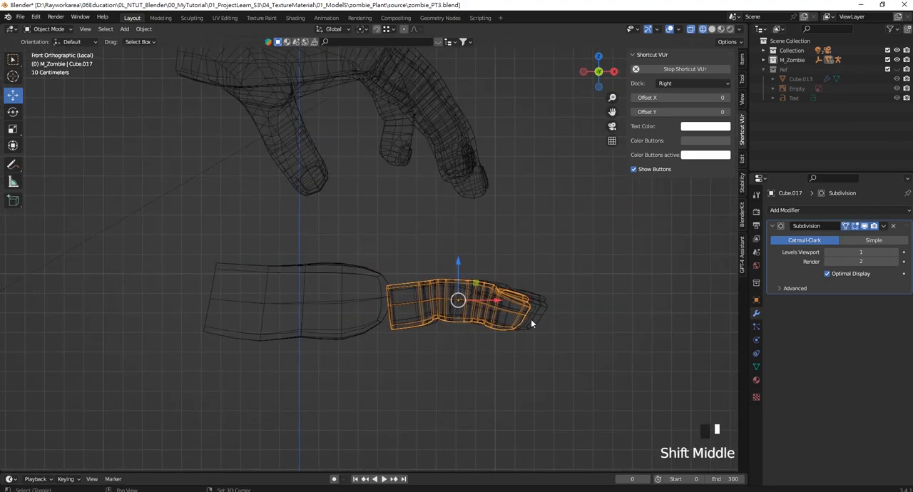
{"action": "key", "text": "r"}
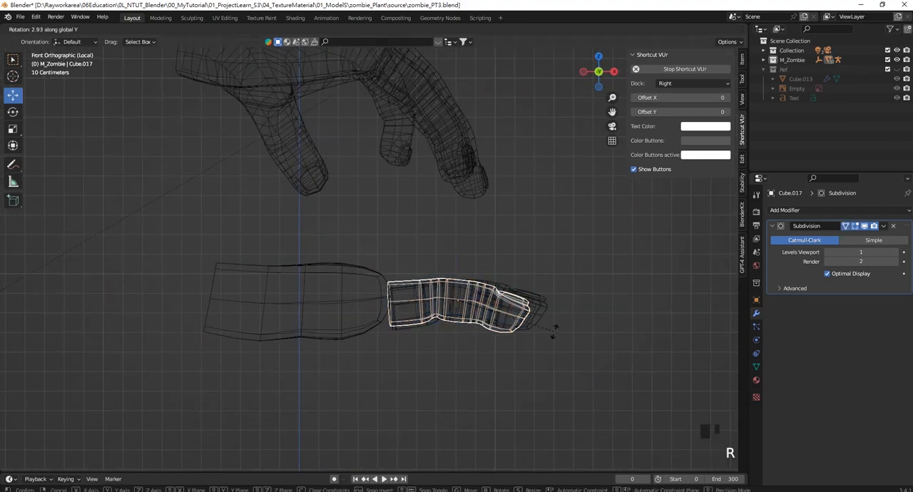
{"action": "left_click", "coordinate": [552, 348]}
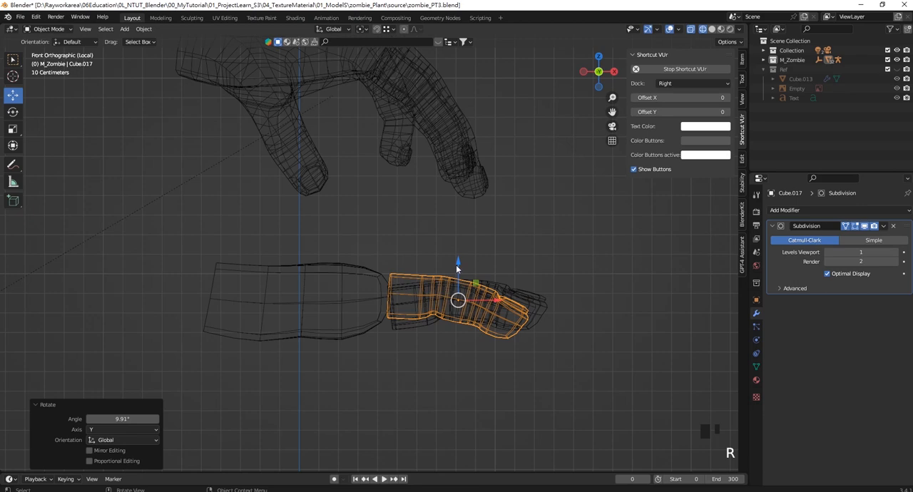
{"action": "left_click_drag", "start_coordinate": [456, 265], "coordinate": [458, 275]}
- Rotate the longest purple finger, next to the red one, slightly downward around Y
{"action": "left_click", "coordinate": [542, 305]}
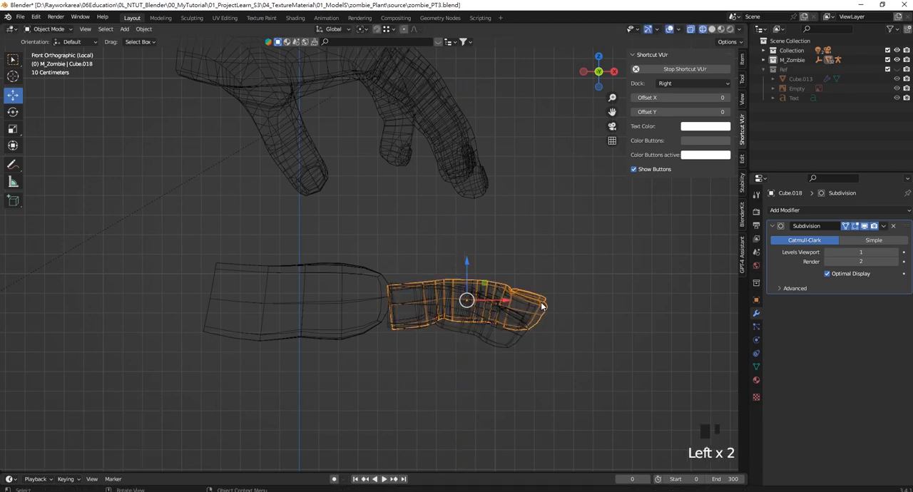
{"action": "key", "text": "r"}
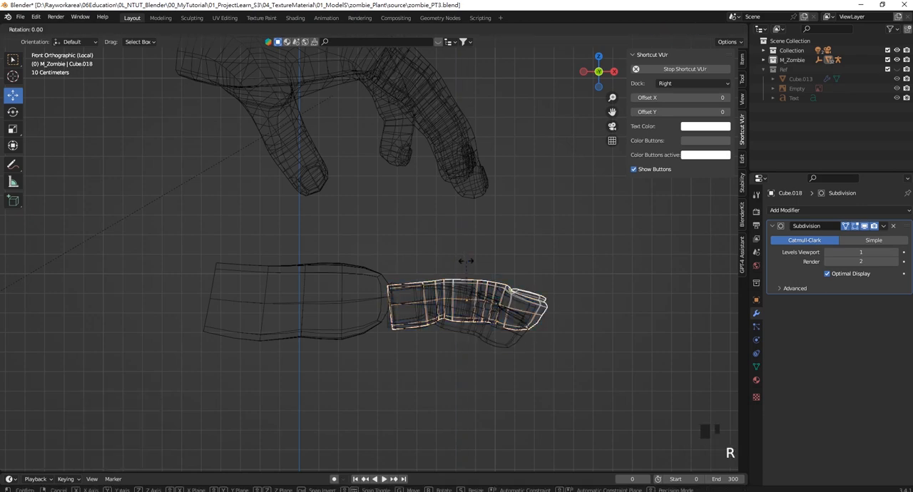
{"action": "key", "text": "y"}
{"action": "left_click", "coordinate": [469, 271]}
- Rotate the other purple finger, next to the teal one, downward around Y in the front view
{"action": "middle_click_drag", "start_coordinate": [527, 301], "coordinate": [533, 302]}
{"action": "left_click", "coordinate": [534, 306]}
{"action": "key", "text": "KP_1"}
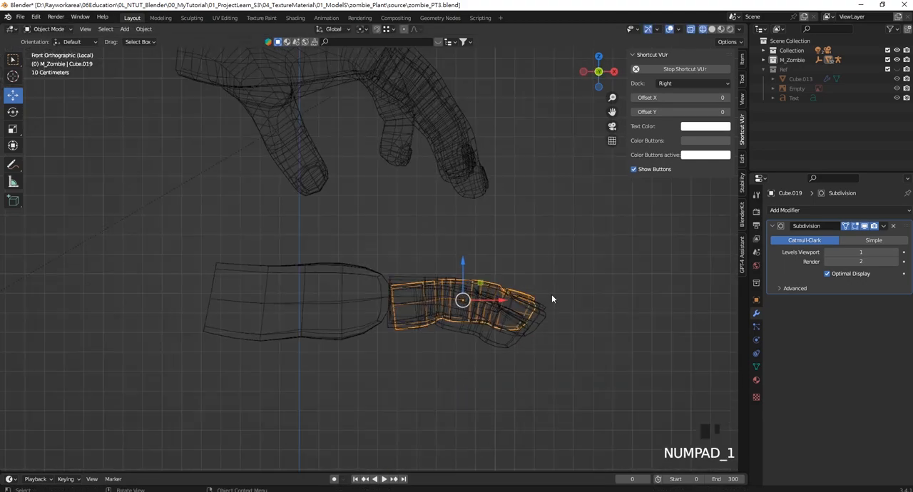
{"action": "key", "text": "r"}
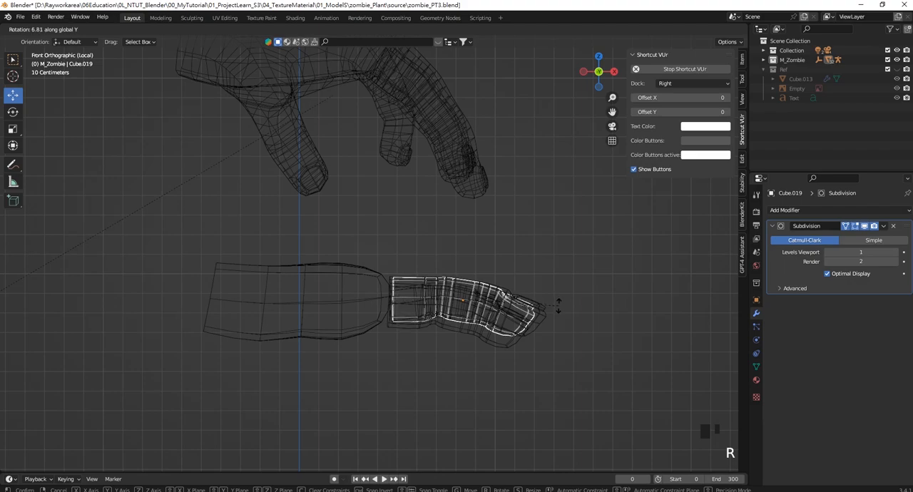
{"action": "left_click", "coordinate": [550, 301]}
- Rotate the teal little finger 12.5° around Y in the front view
{"action": "middle_click_drag", "start_coordinate": [550, 300], "coordinate": [443, 316]}
{"action": "left_click", "coordinate": [443, 316]}
{"action": "key", "text": "KP_1"}
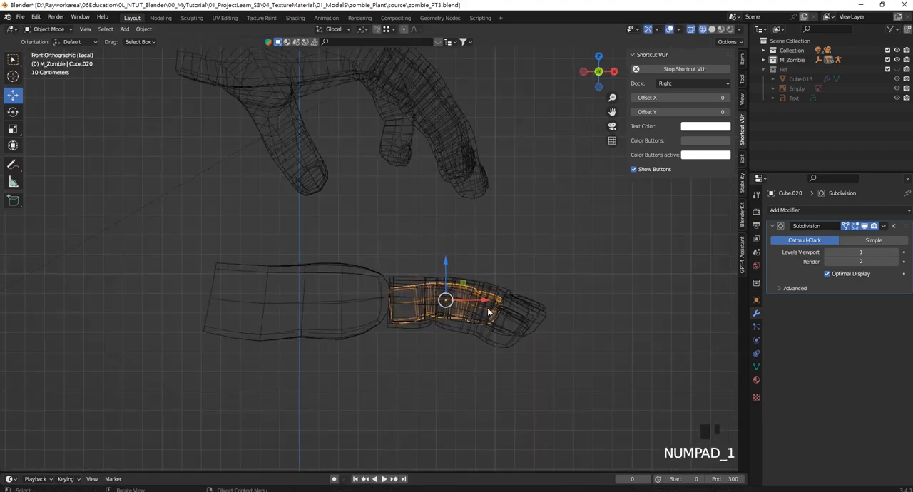
{"action": "key", "text": "r"}
{"action": "left_click", "coordinate": [521, 256]}
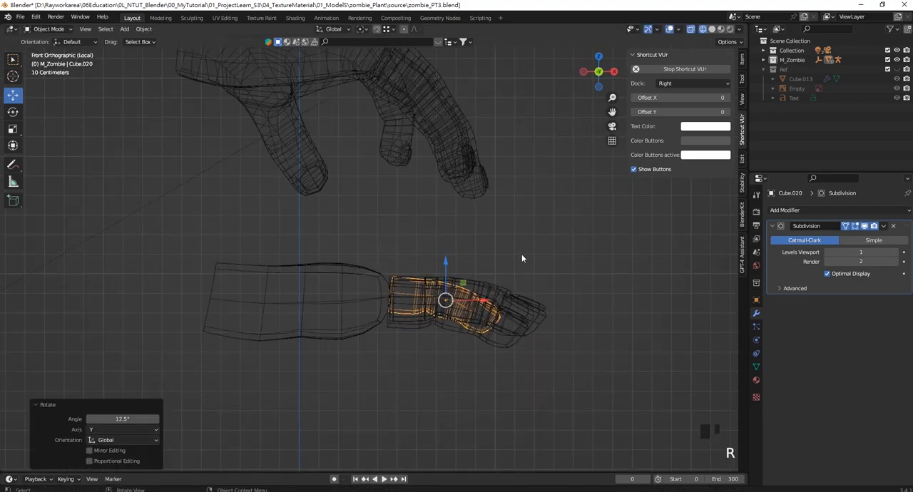
- Return to solid shading and inspect the bent fingers in a perspective view from the fingertips
{"action": "middle_click_drag", "start_coordinate": [521, 255], "coordinate": [439, 295]}
{"action": "key", "text": "z"}
{"action": "mouse_move", "coordinate": [531, 329]}
{"action": "middle_mouse_down"}
{"action": "mouse_move", "coordinate": [450, 297]}
{"action": "mouse_move", "coordinate": [419, 351]}
{"action": "mouse_move", "coordinate": [513, 334]}
{"action": "mouse_move", "coordinate": [524, 315]}
{"action": "middle_mouse_up"}
{"action": "left_click", "coordinate": [469, 310]}
{"action": "middle_click_drag", "start_coordinate": [469, 311], "coordinate": [460, 284]}
{"action": "scroll", "coordinate": [336, 258], "scroll_direction": "down", "scroll_amount": 2}
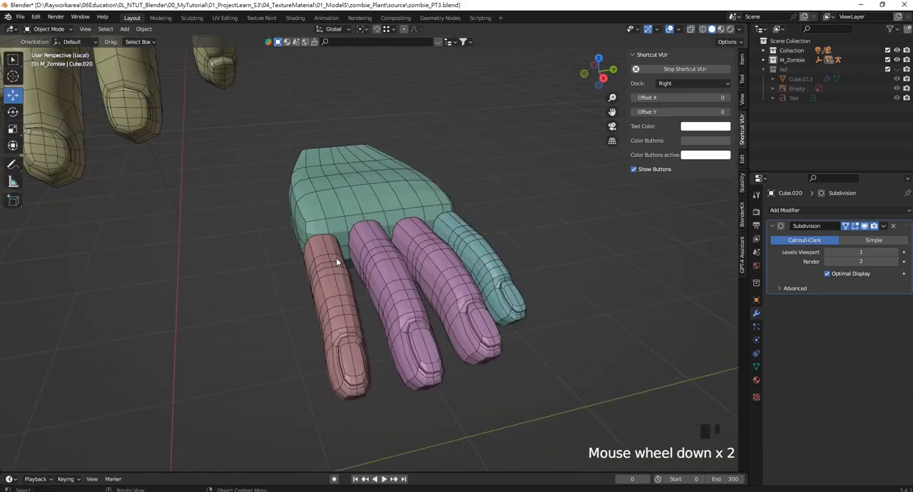
- Raise the red finger 0.005633 m along Z to line it up with the palm's front edge
{"action": "left_click", "coordinate": [336, 257]}
{"action": "scroll", "coordinate": [336, 258], "scroll_direction": "down", "scroll_amount": 5}
{"action": "middle_click_drag", "start_coordinate": [335, 257], "coordinate": [461, 317]}
{"action": "scroll", "coordinate": [461, 317], "scroll_direction": "up", "scroll_amount": 2}
{"action": "left_click", "coordinate": [545, 369]}
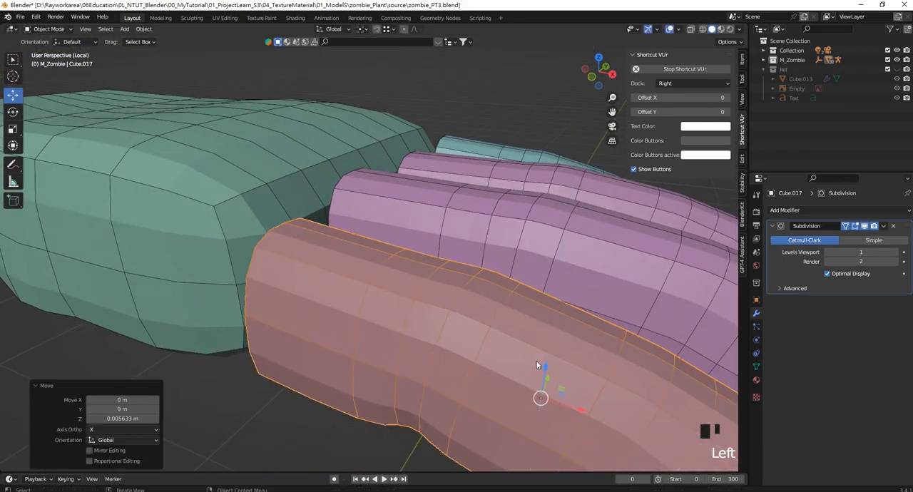
{"action": "middle_click_drag", "start_coordinate": [545, 369], "coordinate": [272, 272]}
- Delete the palm's front faces that sit directly behind the base of the red finger
{"action": "left_click", "coordinate": [261, 183]}
{"action": "middle_click_drag", "start_coordinate": [262, 183], "coordinate": [352, 223], "text": "shift"}
{"action": "key", "text": "Tab"}
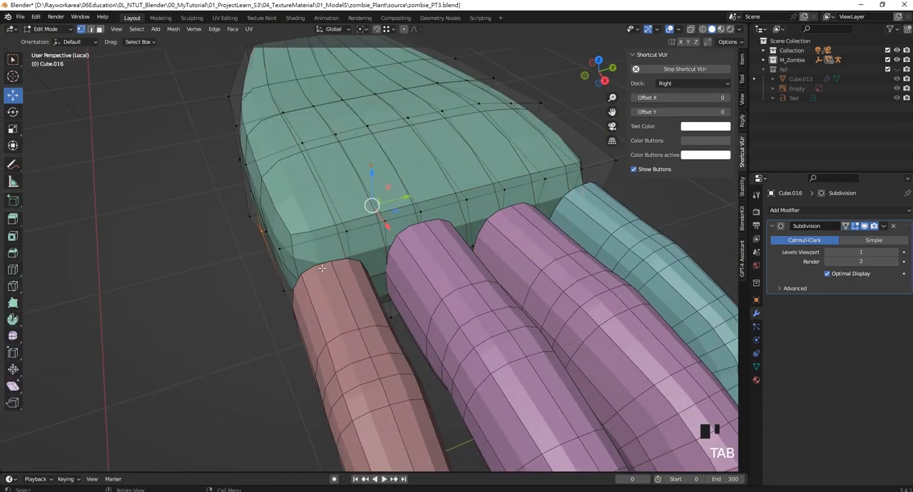
{"action": "double_click", "coordinate": [338, 261]}
{"action": "left_click", "coordinate": [365, 244], "text": "shift"}
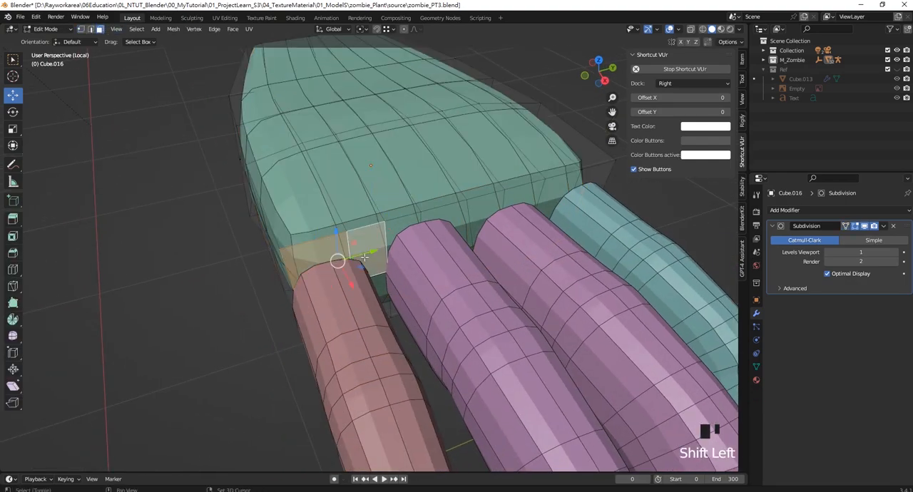
{"action": "middle_click_drag", "start_coordinate": [365, 245], "coordinate": [314, 117]}
{"action": "left_click", "coordinate": [428, 237], "text": "shift"}
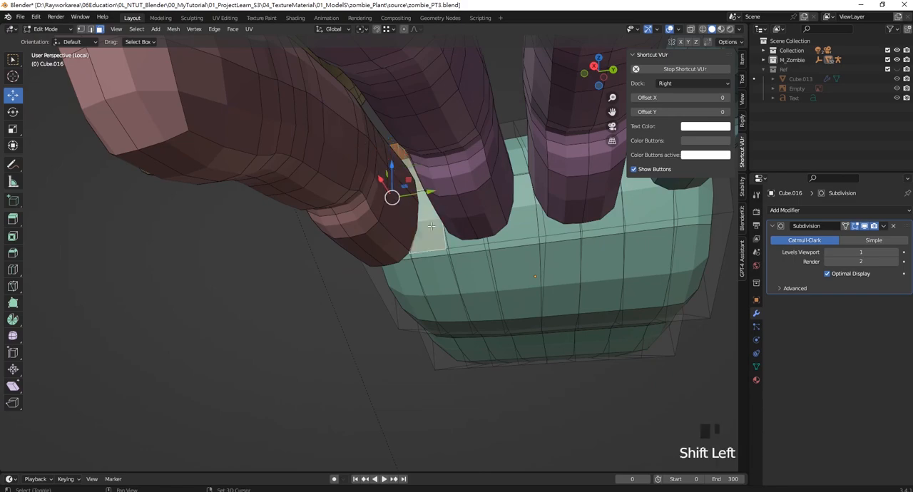
{"action": "mouse_move", "coordinate": [321, 167]}
{"action": "middle_mouse_down"}
{"action": "mouse_move", "coordinate": [396, 182]}
{"action": "mouse_move", "coordinate": [402, 242]}
{"action": "mouse_move", "coordinate": [336, 261]}
{"action": "middle_mouse_up"}
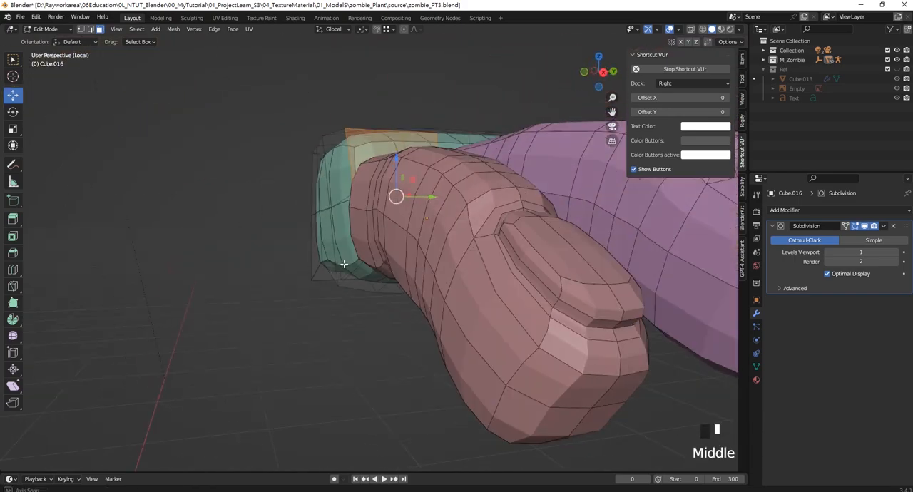
{"action": "key", "text": "z"}
{"action": "left_click", "coordinate": [281, 264]}
{"action": "mouse_move", "coordinate": [281, 264]}
{"action": "middle_mouse_down"}
{"action": "mouse_move", "coordinate": [423, 263]}
{"action": "mouse_move", "coordinate": [430, 250]}
{"action": "mouse_move", "coordinate": [408, 333]}
{"action": "middle_mouse_up"}
{"action": "key", "text": "Delete"}
{"action": "left_click", "coordinate": [404, 265]}
- Join the red finger and the palm into one object, with the palm as the active object
{"action": "key", "text": "Tab"}
{"action": "left_click", "coordinate": [455, 278]}
{"action": "left_click", "coordinate": [353, 225], "text": "shift"}
{"action": "scroll", "coordinate": [357, 229], "scroll_direction": "up", "scroll_amount": 3}
{"action": "key", "text": "z"}
{"action": "left_click", "coordinate": [407, 242]}
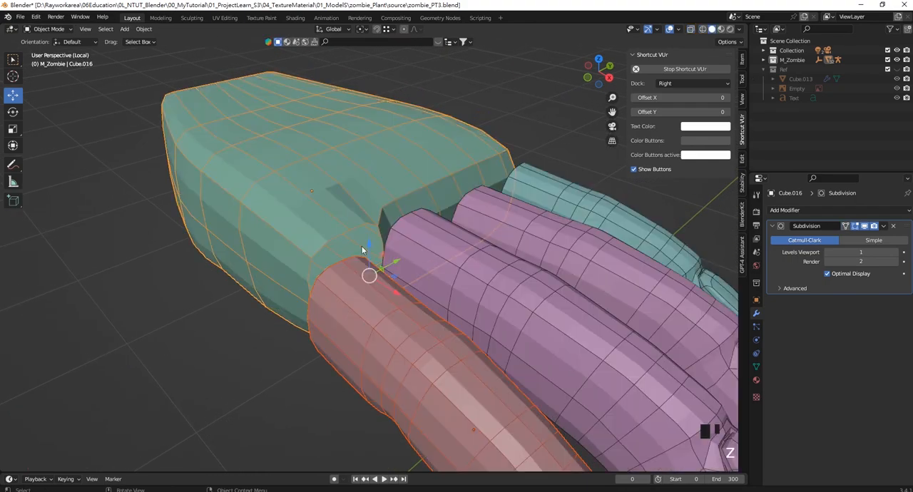
{"action": "middle_click_drag", "start_coordinate": [407, 242], "coordinate": [393, 243]}
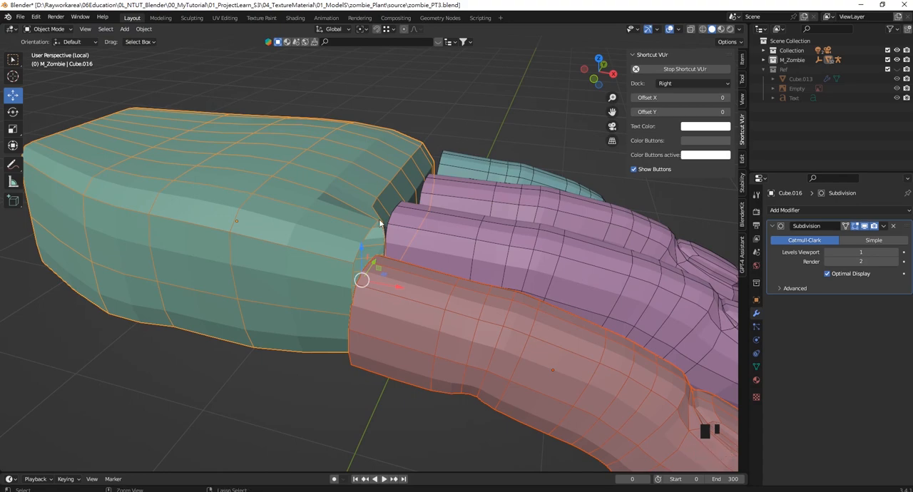
{"action": "key", "text": "ctrl+j"}
{"action": "middle_click_drag", "start_coordinate": [379, 219], "coordinate": [349, 191]}
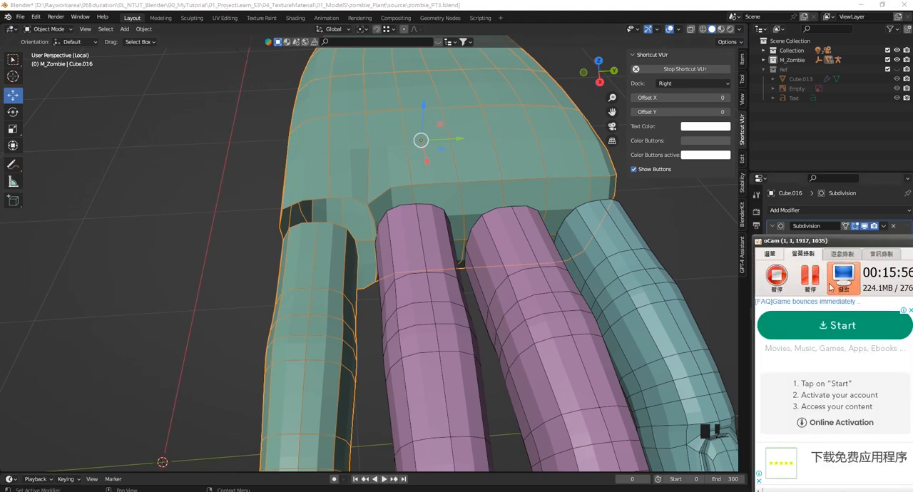
- Merge at center the upper vertex pairs between the joined finger's base and the palm opening
{"action": "key", "text": "Tab"}
{"action": "middle_click_drag", "start_coordinate": [330, 249], "coordinate": [309, 183]}
{"action": "scroll", "coordinate": [297, 254], "scroll_direction": "up", "scroll_amount": 3}
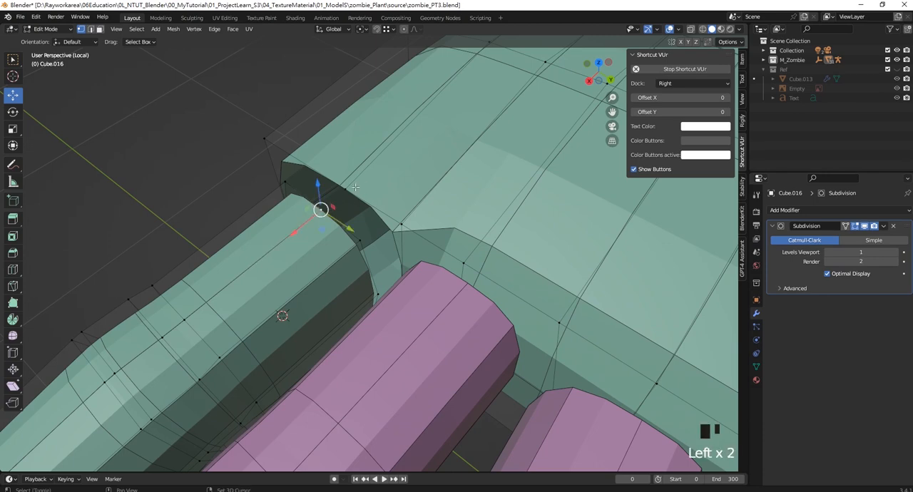
{"action": "key", "text": "m"}
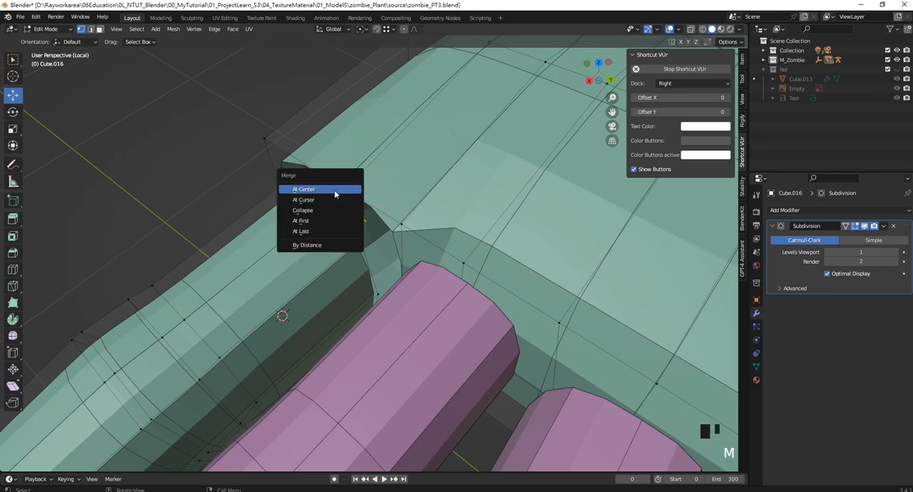
{"action": "left_click", "coordinate": [333, 191]}
{"action": "left_click", "coordinate": [357, 239], "text": "shift"}
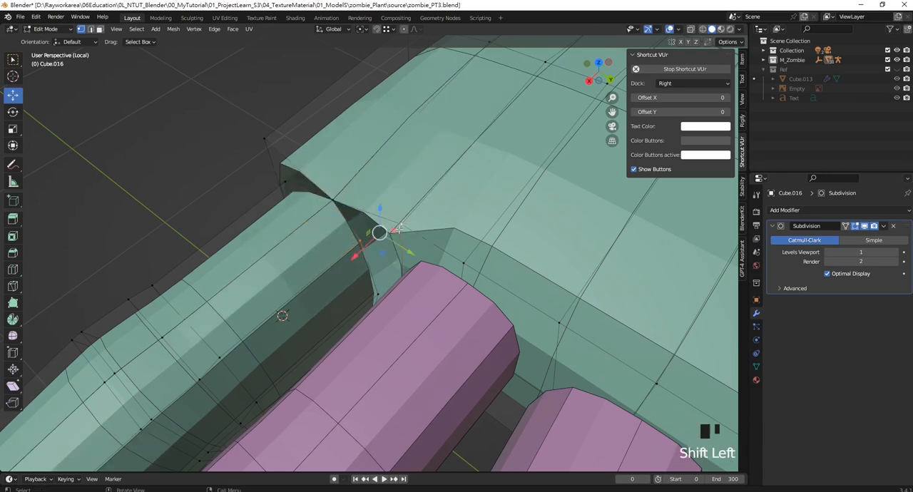
{"action": "key", "text": "m"}
{"action": "left_click", "coordinate": [355, 230]}
- Merge the finger and palm vertices on the outer side of the opening at their center
{"action": "middle_click_drag", "start_coordinate": [355, 230], "coordinate": [321, 227]}
{"action": "left_click", "coordinate": [318, 230]}
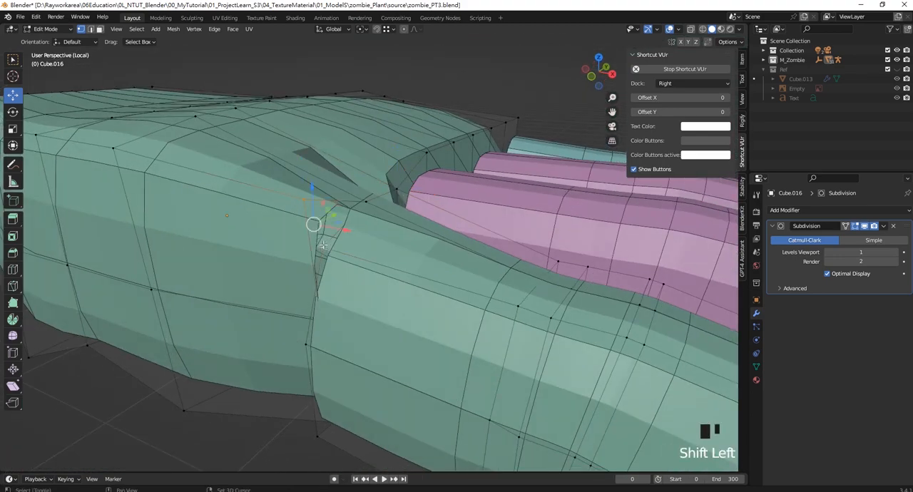
{"action": "key", "text": "m"}
{"action": "middle_click_drag", "start_coordinate": [334, 314], "coordinate": [417, 274]}
- Merge at center the outer vertex pairs where the finger's underside meets the palm
{"action": "left_click", "coordinate": [421, 229]}
{"action": "left_click", "coordinate": [430, 257], "text": "shift"}
{"action": "key", "text": "m"}
{"action": "left_click", "coordinate": [402, 260]}
{"action": "left_click", "coordinate": [429, 290]}
{"action": "key", "text": "m"}
{"action": "left_click", "coordinate": [406, 297]}
- Merge at center the middle and inner vertex pairs on the underside of the finger's seam
{"action": "left_click", "coordinate": [417, 274]}
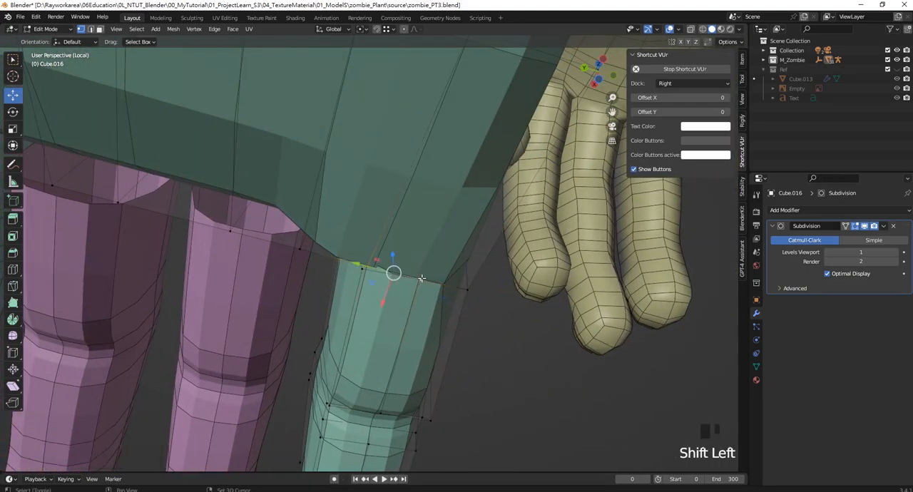
{"action": "key", "text": "m"}
{"action": "left_click", "coordinate": [417, 275]}
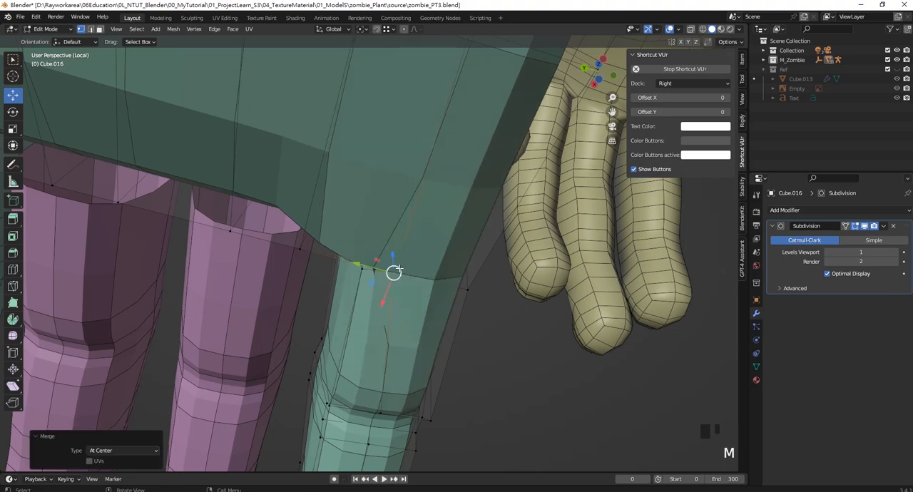
{"action": "middle_click_drag", "start_coordinate": [417, 275], "coordinate": [374, 272]}
{"action": "left_click", "coordinate": [366, 278]}
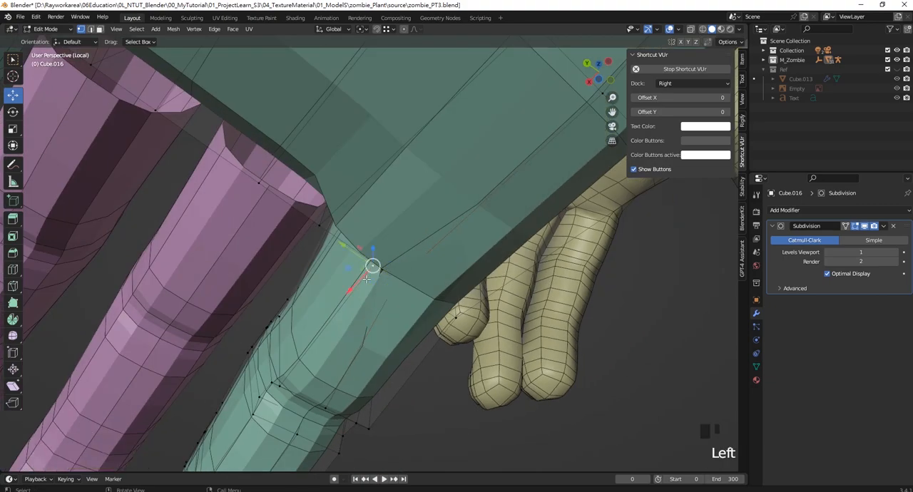
{"action": "key", "text": "m"}
{"action": "left_click", "coordinate": [320, 230]}
- Hide the purple finger beside the joined finger to expose the gap on the seam's inner side
{"action": "middle_click_drag", "start_coordinate": [320, 229], "coordinate": [456, 251]}
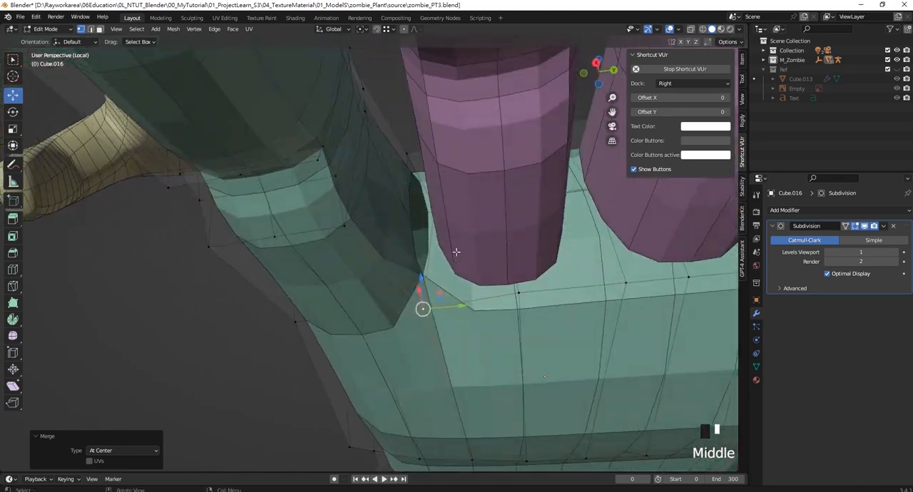
{"action": "left_click", "coordinate": [420, 211]}
{"action": "scroll", "coordinate": [420, 212], "scroll_direction": "up", "scroll_amount": 5}
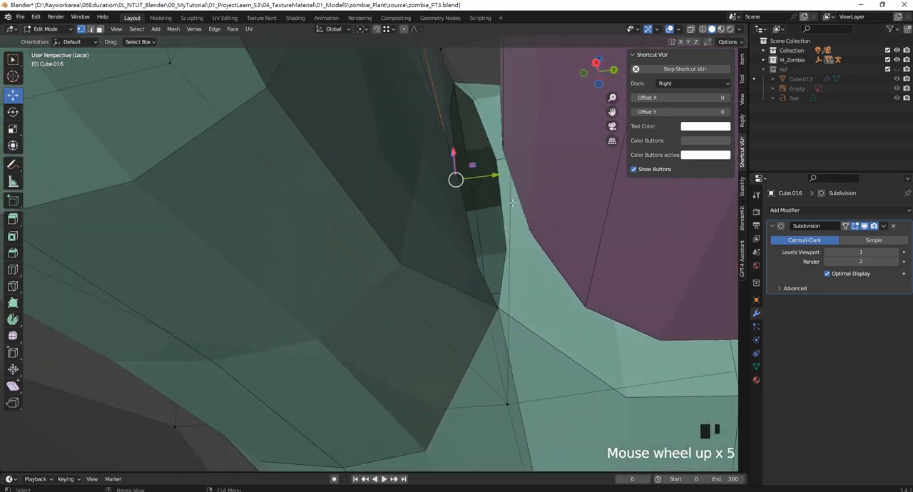
{"action": "middle_click_drag", "start_coordinate": [420, 212], "coordinate": [475, 239]}
{"action": "scroll", "coordinate": [474, 239], "scroll_direction": "down", "scroll_amount": 7}
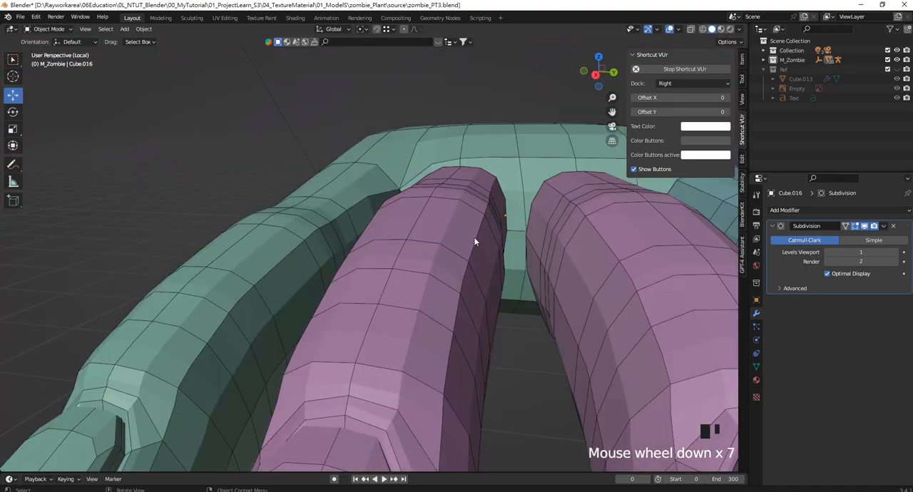
{"action": "key", "text": "Tab"}
{"action": "left_click", "coordinate": [461, 278]}
{"action": "key", "text": "h"}
{"action": "scroll", "coordinate": [435, 228], "scroll_direction": "up", "scroll_amount": 3}
{"action": "left_click", "coordinate": [438, 229]}
{"action": "scroll", "coordinate": [437, 230], "scroll_direction": "up", "scroll_amount": 3}
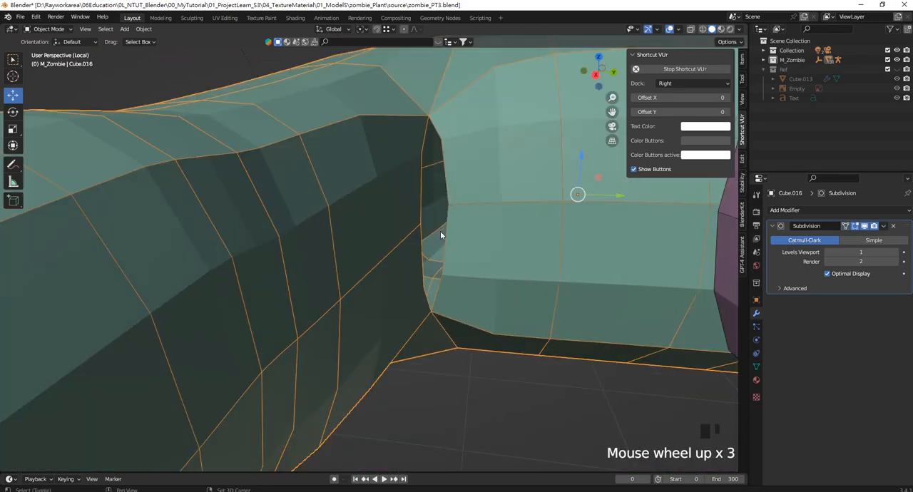
- In wireframe shading, merge the finger and palm vertices at the inner side gap at their center
{"action": "key", "text": "Tab"}
{"action": "middle_click_drag", "start_coordinate": [384, 292], "coordinate": [404, 269]}
{"action": "left_click", "coordinate": [379, 453]}
{"action": "scroll", "coordinate": [371, 321], "scroll_direction": "up", "scroll_amount": 3}
{"action": "key", "text": "z"}
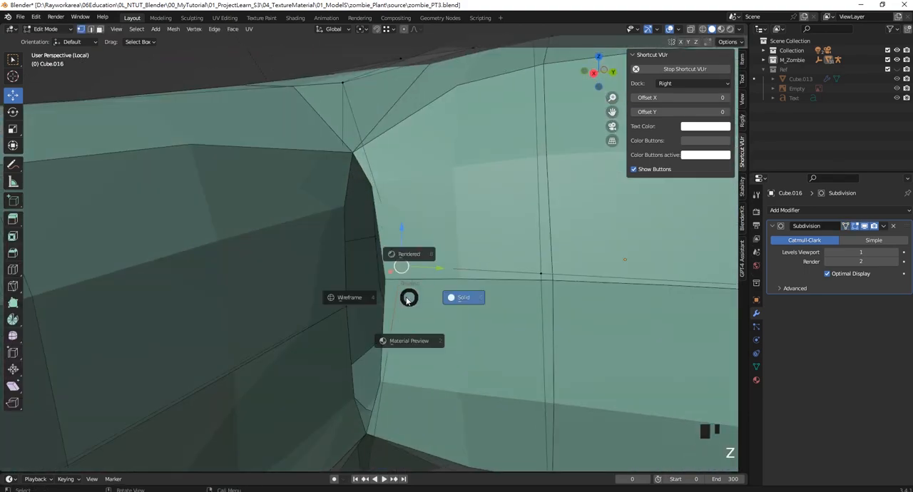
{"action": "left_click", "coordinate": [348, 298]}
{"action": "middle_click_drag", "start_coordinate": [346, 300], "coordinate": [386, 313]}
{"action": "scroll", "coordinate": [385, 313], "scroll_direction": "up", "scroll_amount": 2}
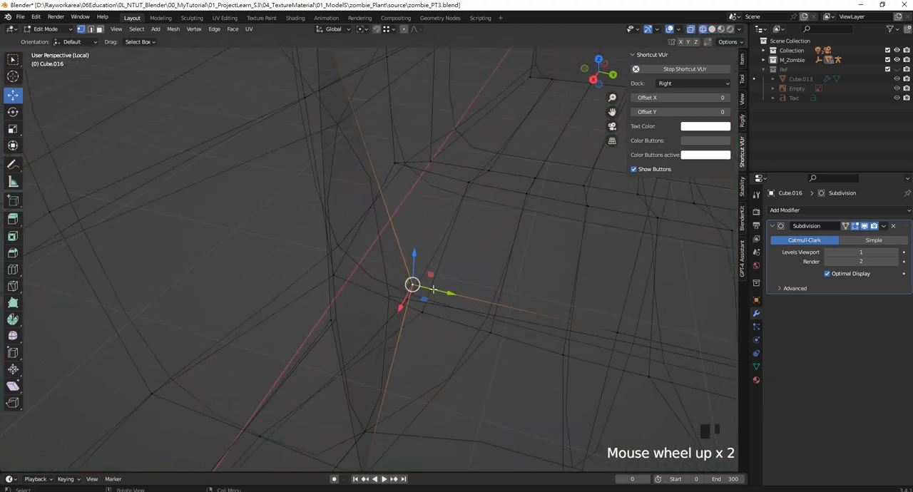
{"action": "left_click_drag", "start_coordinate": [445, 291], "coordinate": [430, 290]}
{"action": "left_click", "coordinate": [334, 319], "text": "shift"}
{"action": "key", "text": "m"}
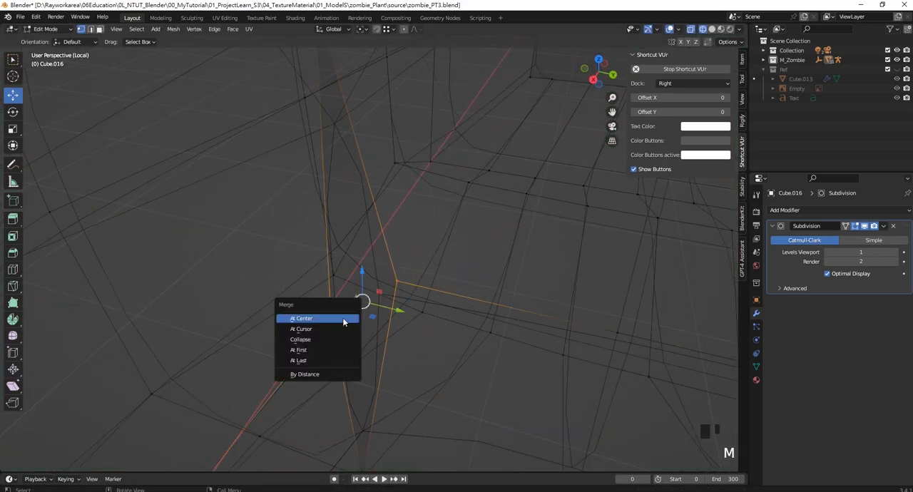
{"action": "left_click", "coordinate": [343, 319]}
- Return to solid shading and object mode, and inspect the joined finger and palm from the fingertips
{"action": "scroll", "coordinate": [343, 321], "scroll_direction": "down", "scroll_amount": 3}
{"action": "middle_click_drag", "start_coordinate": [343, 321], "coordinate": [403, 258]}
{"action": "key", "text": "z"}
{"action": "left_click", "coordinate": [470, 258]}
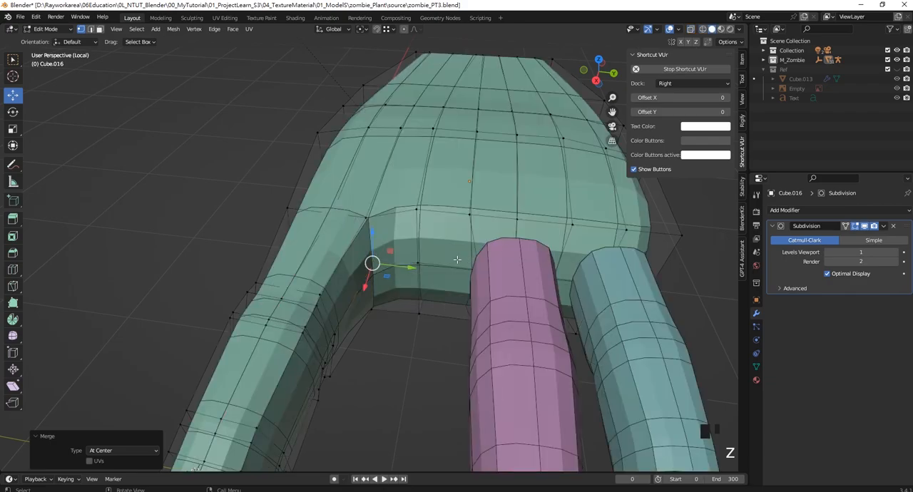
{"action": "scroll", "coordinate": [387, 357], "scroll_direction": "down", "scroll_amount": 1}
{"action": "mouse_move", "coordinate": [387, 357]}
{"action": "middle_mouse_down"}
{"action": "mouse_move", "coordinate": [426, 284]}
{"action": "mouse_move", "coordinate": [377, 296]}
{"action": "mouse_move", "coordinate": [451, 268]}
{"action": "mouse_move", "coordinate": [431, 253]}
{"action": "mouse_move", "coordinate": [422, 272]}
{"action": "mouse_move", "coordinate": [448, 278]}
{"action": "mouse_move", "coordinate": [522, 247]}
{"action": "mouse_move", "coordinate": [446, 255]}
{"action": "mouse_move", "coordinate": [402, 272]}
{"action": "middle_mouse_up"}
{"action": "key", "text": "Tab"}
{"action": "left_click", "coordinate": [406, 296]}
{"action": "scroll", "coordinate": [413, 268], "scroll_direction": "up", "scroll_amount": 2}
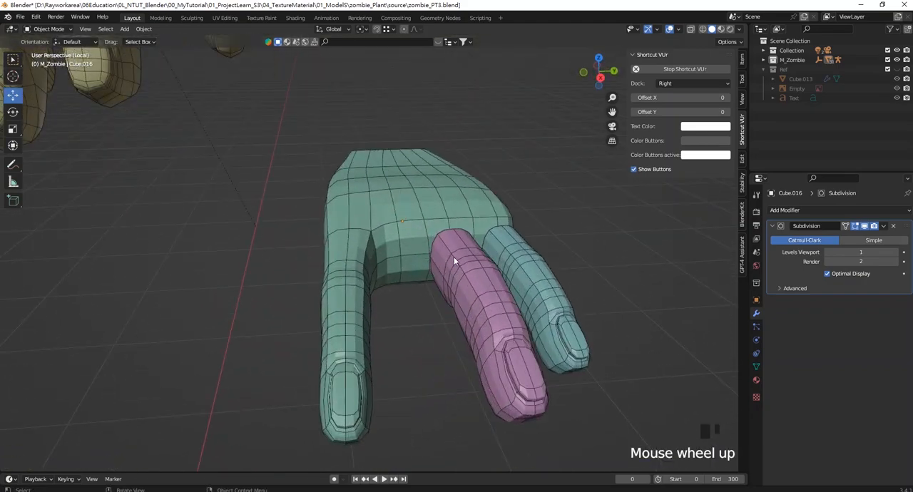
- Duplicate the teal little finger and place the copy beyond the joined finger, offset about -0.24 m in X, -1.05 m in Y and -0.05 m in Z
{"action": "middle_click_drag", "start_coordinate": [524, 265], "coordinate": [452, 254]}
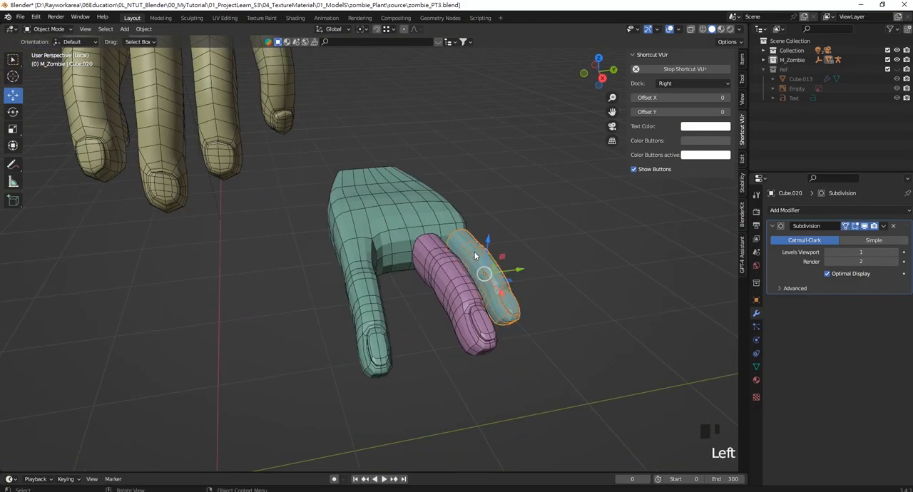
{"action": "scroll", "coordinate": [491, 270], "scroll_direction": "up", "scroll_amount": 2}
{"action": "key", "text": "shift+d"}
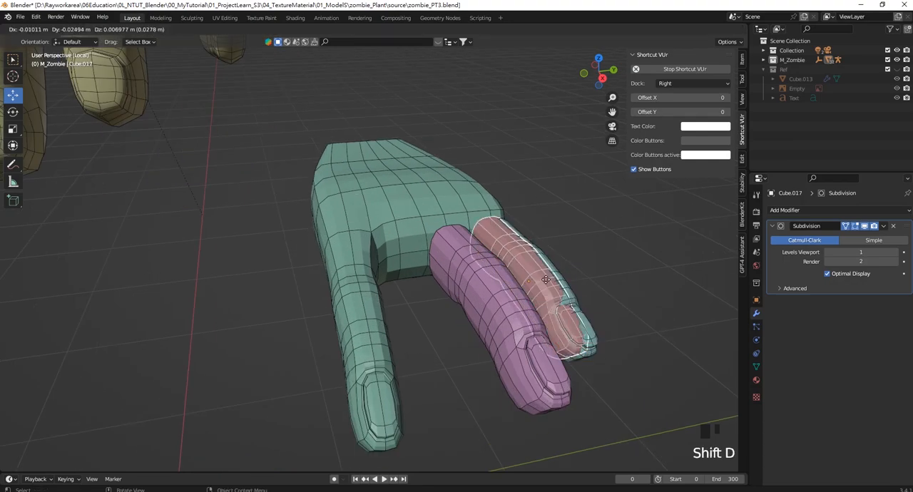
{"action": "left_click", "coordinate": [213, 303]}
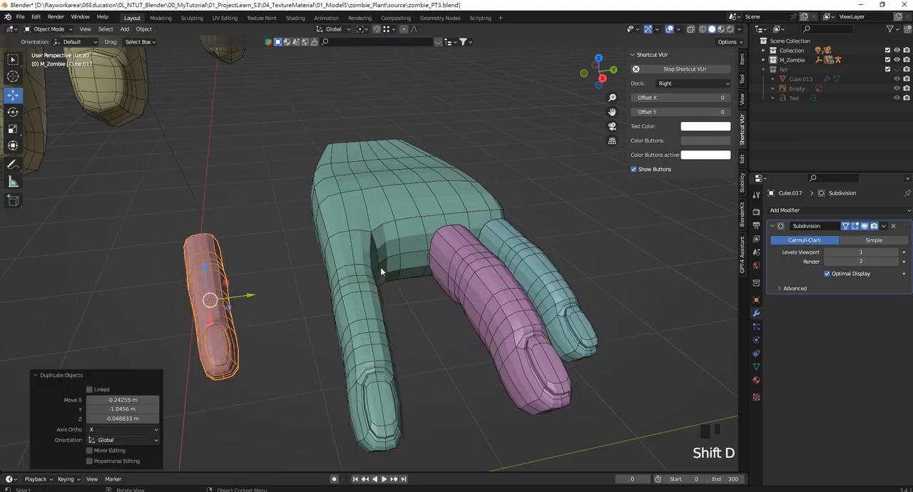
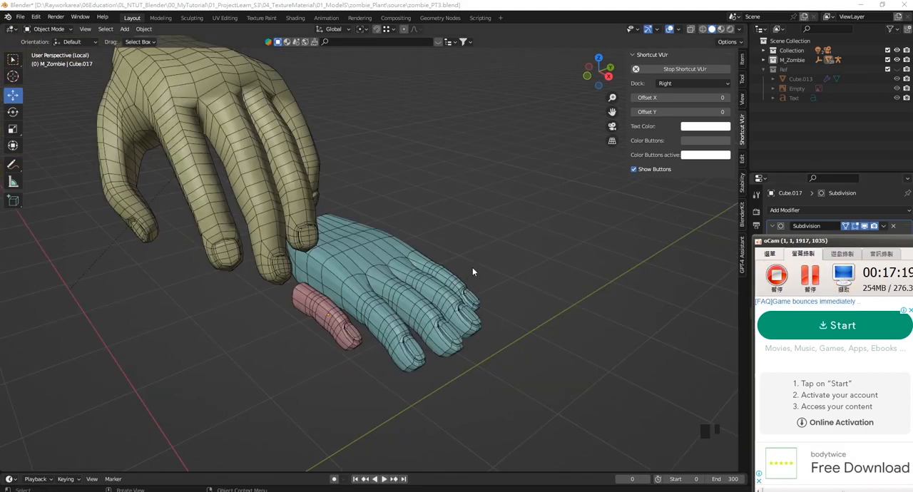
- Inspect the joined hand from the fingertips and along both sides, comparing its pose with the reference hand
{"action": "left_click", "coordinate": [481, 259]}
{"action": "middle_click_drag", "start_coordinate": [480, 259], "coordinate": [450, 291]}
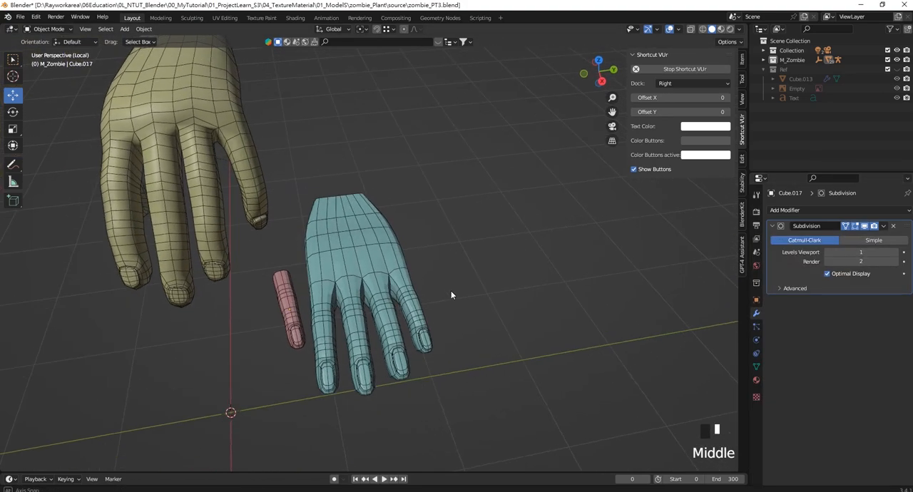
{"action": "scroll", "coordinate": [383, 307], "scroll_direction": "up", "scroll_amount": 2}
{"action": "middle_click_drag", "start_coordinate": [383, 307], "coordinate": [320, 271]}
{"action": "scroll", "coordinate": [414, 301], "scroll_direction": "up", "scroll_amount": 2}
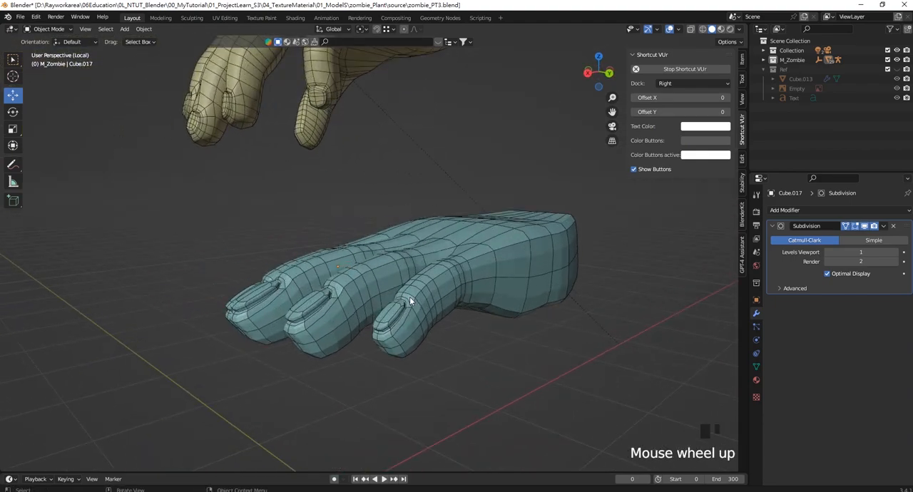
{"action": "middle_click_drag", "start_coordinate": [392, 309], "coordinate": [414, 336]}
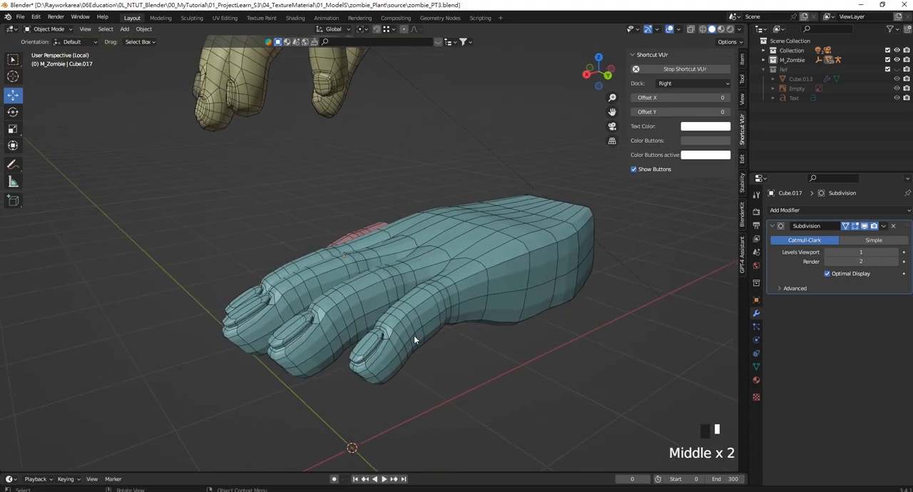
{"action": "middle_click_drag", "start_coordinate": [350, 313], "coordinate": [532, 285]}
{"action": "scroll", "coordinate": [435, 278], "scroll_direction": "down", "scroll_amount": 3}
{"action": "scroll", "coordinate": [453, 261], "scroll_direction": "up", "scroll_amount": 3}
{"action": "scroll", "coordinate": [465, 286], "scroll_direction": "up", "scroll_amount": 2}
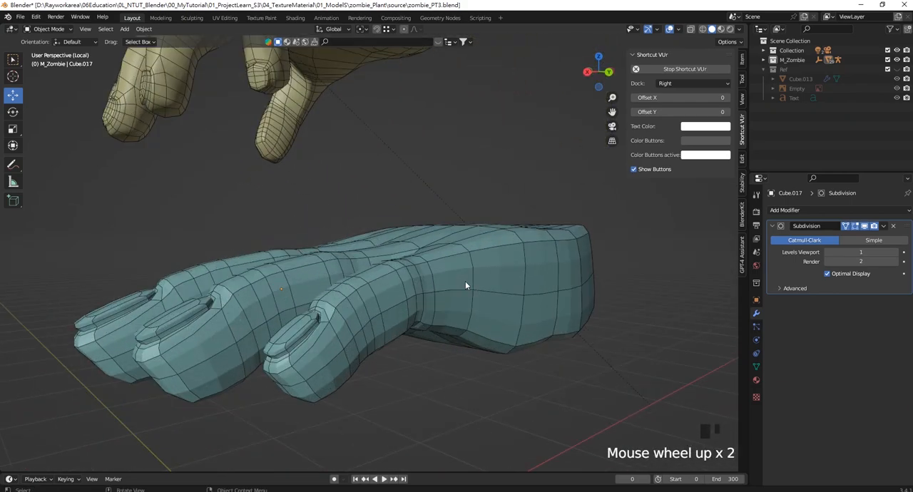
{"action": "middle_click_drag", "start_coordinate": [399, 285], "coordinate": [445, 278], "text": "shift"}
{"action": "scroll", "coordinate": [389, 281], "scroll_direction": "down", "scroll_amount": 1}
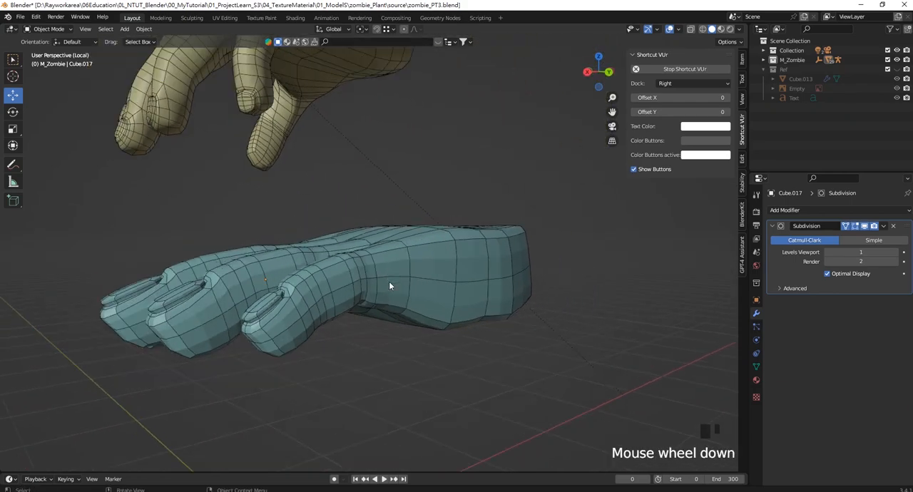
{"action": "middle_click_drag", "start_coordinate": [388, 281], "coordinate": [400, 262]}
{"action": "scroll", "coordinate": [401, 260], "scroll_direction": "down", "scroll_amount": 3}
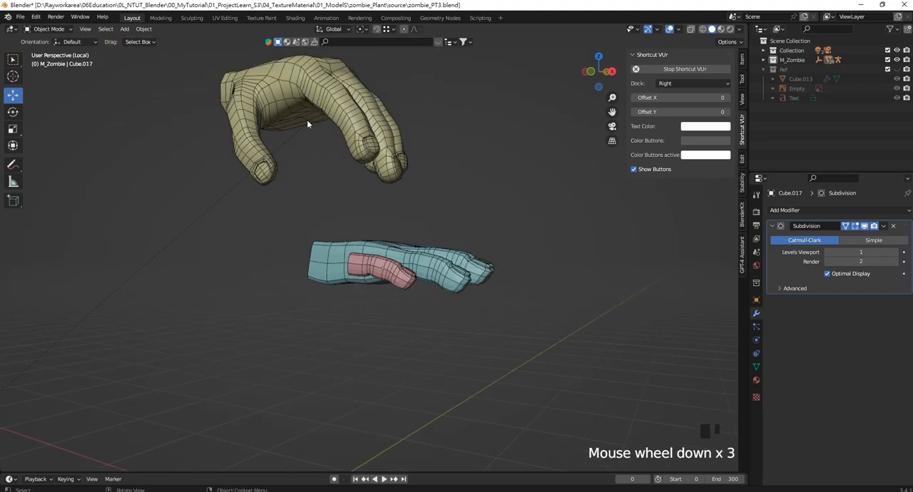
- Select the copied little finger in the front view and scale it uniformly by about 1.33
{"action": "left_click", "coordinate": [368, 268]}
{"action": "middle_click_drag", "start_coordinate": [367, 267], "coordinate": [394, 291]}
{"action": "key", "text": "KP_1"}
{"action": "scroll", "coordinate": [368, 267], "scroll_direction": "up", "scroll_amount": 3}
{"action": "scroll", "coordinate": [388, 275], "scroll_direction": "down", "scroll_amount": 2}
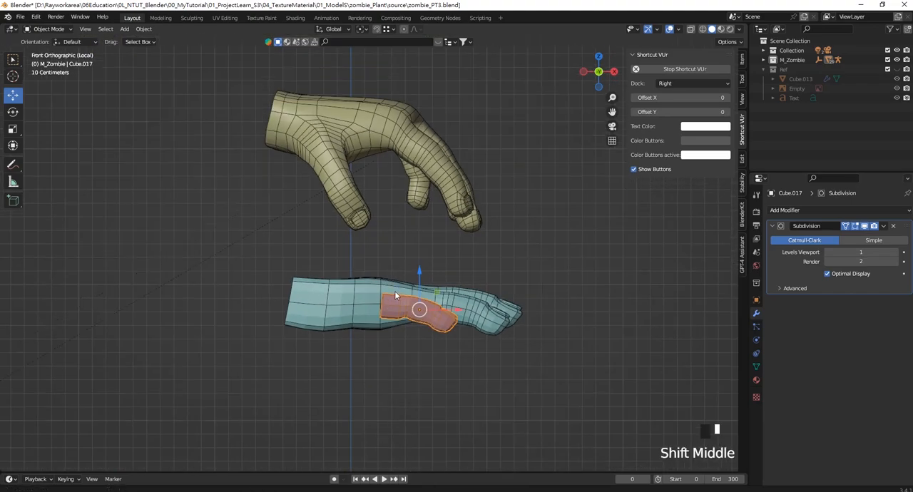
{"action": "scroll", "coordinate": [396, 292], "scroll_direction": "up", "scroll_amount": 2}
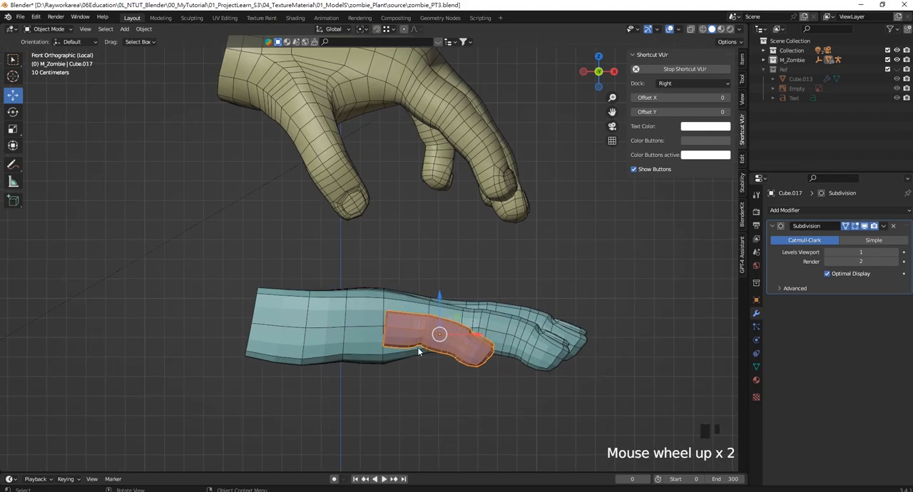
{"action": "scroll", "coordinate": [419, 351], "scroll_direction": "up", "scroll_amount": 3}
{"action": "middle_click_drag", "start_coordinate": [418, 351], "coordinate": [344, 293], "text": "shift"}
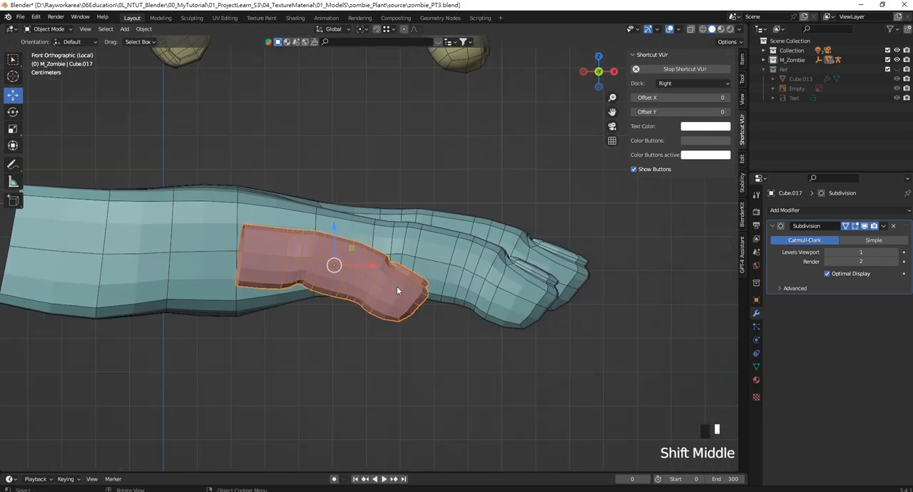
{"action": "key", "text": "s"}
{"action": "left_click", "coordinate": [424, 292]}
{"action": "scroll", "coordinate": [424, 292], "scroll_direction": "down", "scroll_amount": 2}
{"action": "middle_click_drag", "start_coordinate": [424, 292], "coordinate": [354, 275], "text": "shift"}
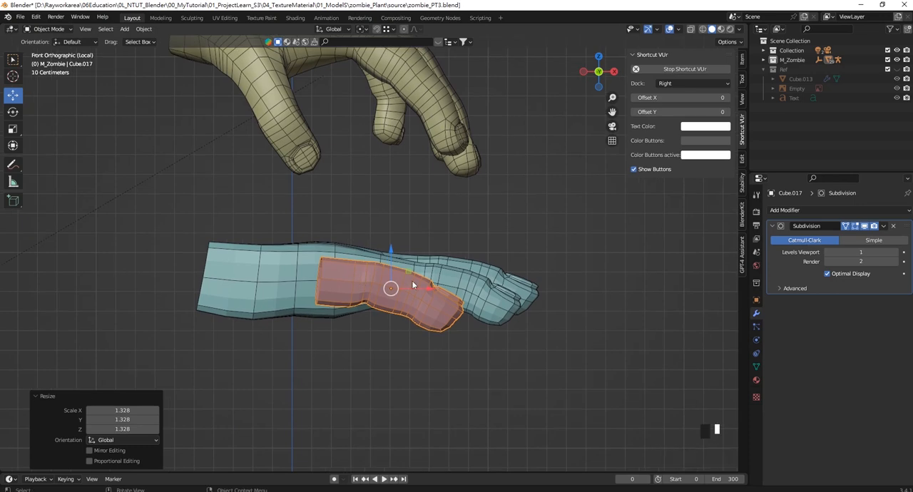
- Rotate the copied finger about 51° around the global X axis
{"action": "key", "text": "r"}
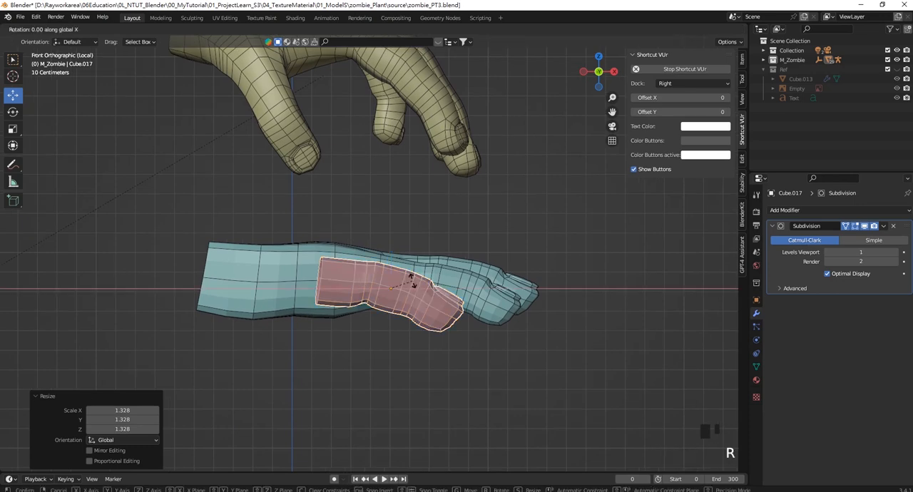
{"action": "right_click", "coordinate": [409, 291]}
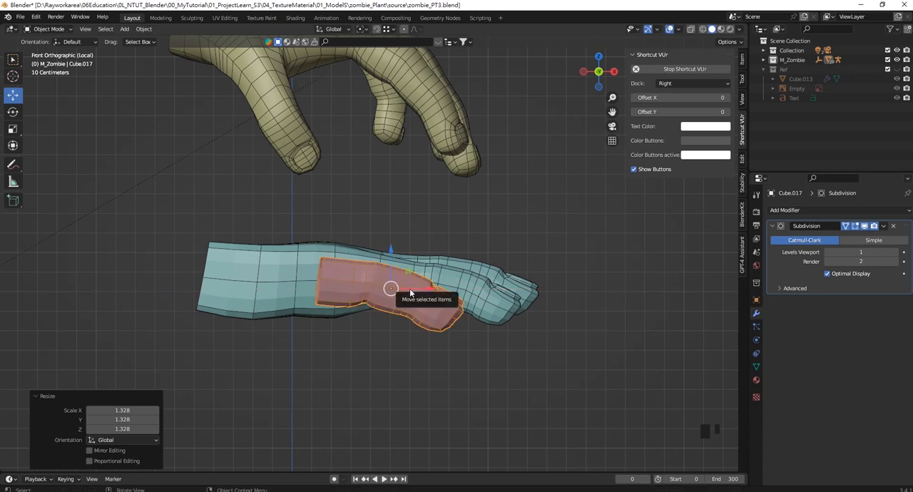
{"action": "key", "text": "r"}
{"action": "key", "text": "x"}
{"action": "left_click", "coordinate": [428, 319]}
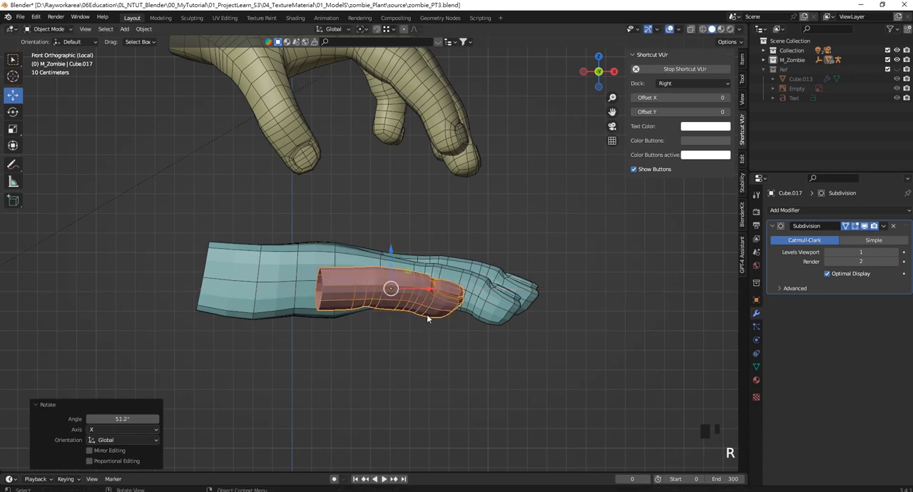
- Tilt the copied finger about 21° around global Y, and roll it about 25° around its local Z axis
{"action": "key", "text": "r"}
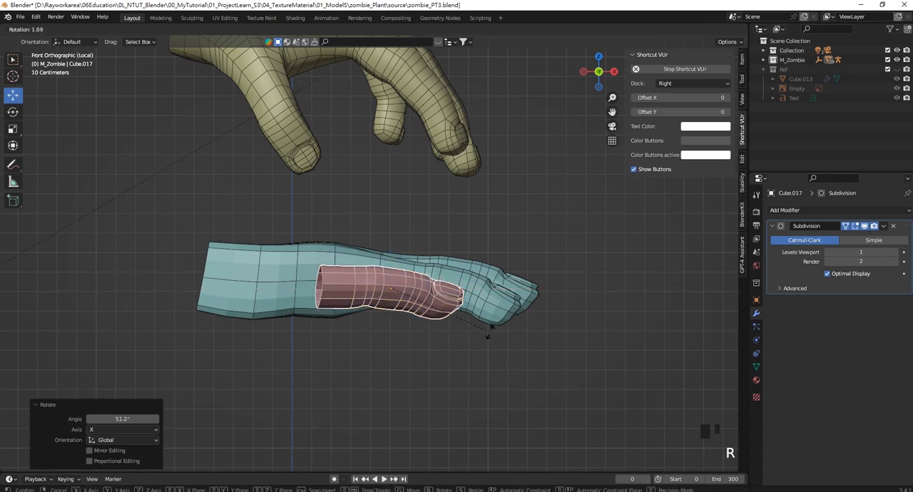
{"action": "key", "text": "y"}
{"action": "left_click", "coordinate": [473, 364]}
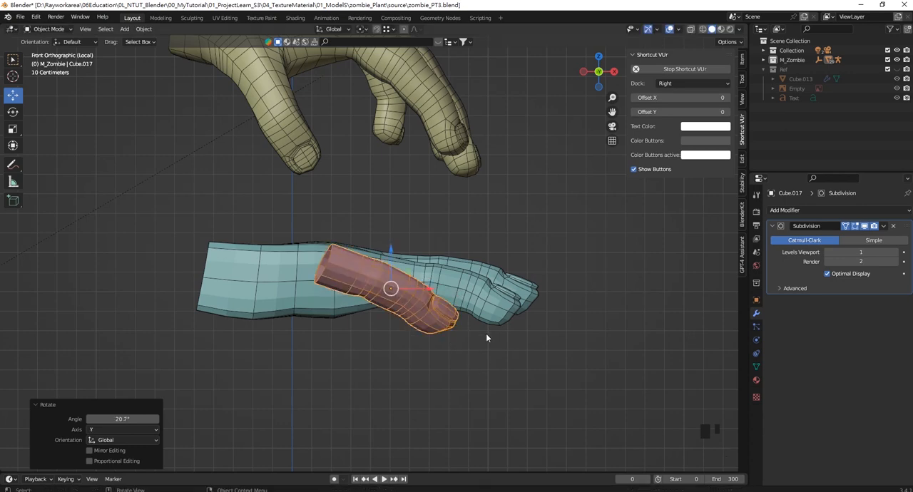
{"action": "key", "text": "r"}
{"action": "key", "text": "r"}
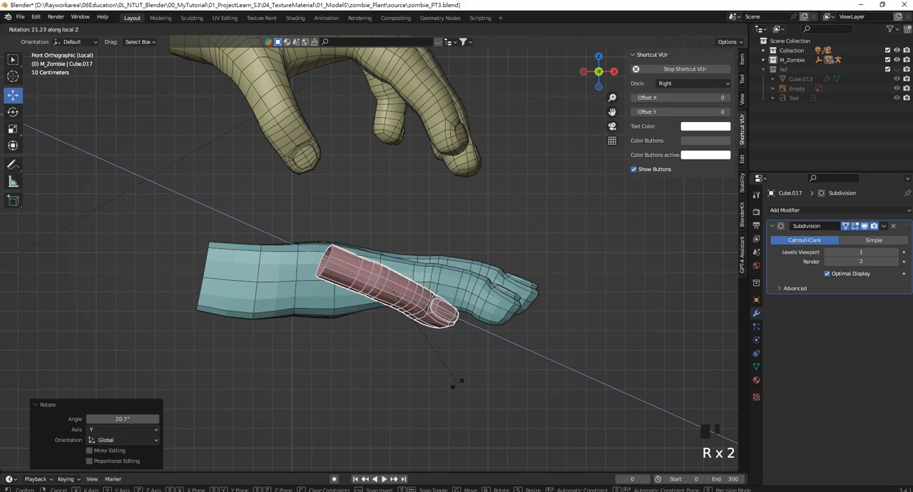
{"action": "left_click", "coordinate": [453, 323]}
- Thicken the copied finger into a thumb by scaling it about 1.4 along its local Y axis
{"action": "middle_click_drag", "start_coordinate": [452, 324], "coordinate": [395, 322]}
{"action": "key", "text": "s"}
{"action": "key", "text": "z"}
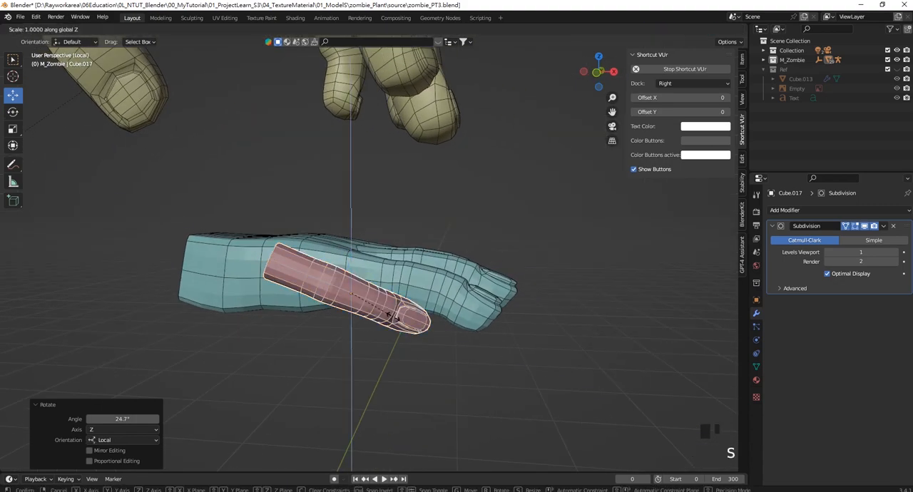
{"action": "key", "text": "s"}
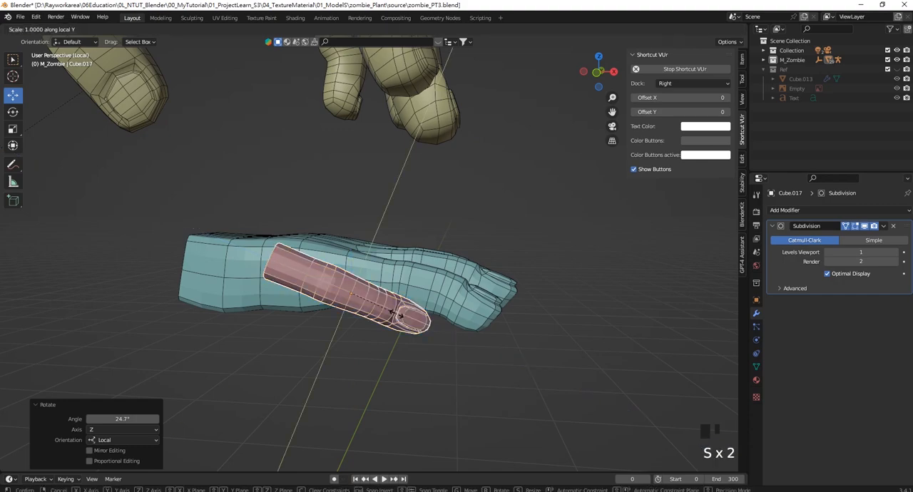
{"action": "left_click", "coordinate": [420, 273]}
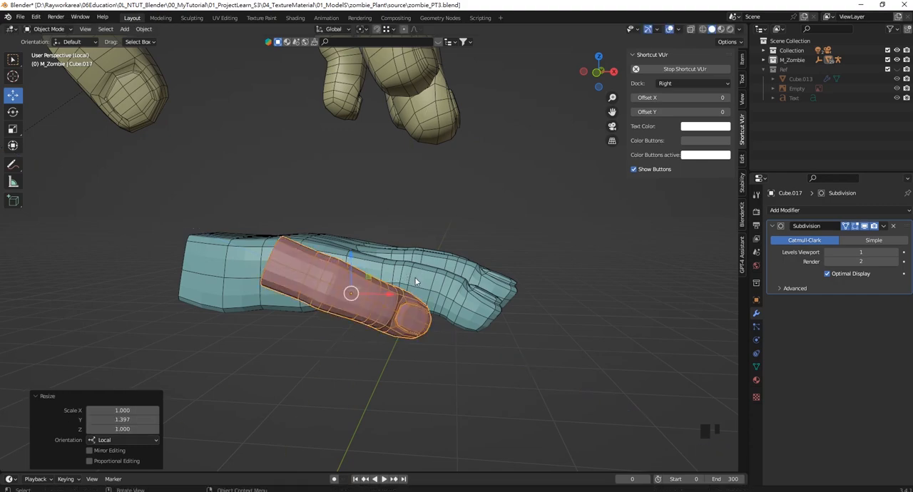
- In the front view, move the thumb about -0.31 m in X and -0.20 m in Z, partly below the palm
{"action": "key", "text": "KP_1"}
{"action": "left_click_drag", "start_coordinate": [403, 283], "coordinate": [343, 281]}
{"action": "middle_click_drag", "start_coordinate": [343, 281], "coordinate": [334, 241], "text": "shift"}
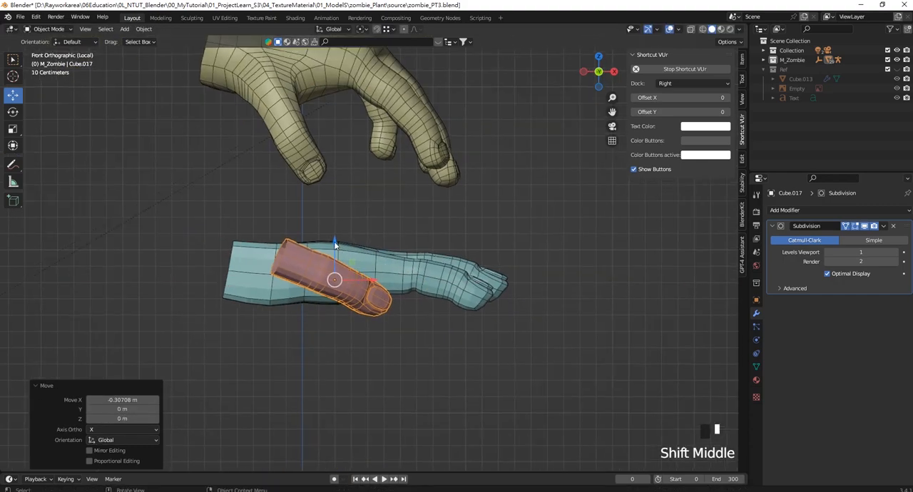
{"action": "left_click_drag", "start_coordinate": [334, 241], "coordinate": [339, 274]}
{"action": "scroll", "coordinate": [338, 294], "scroll_direction": "up", "scroll_amount": 3}
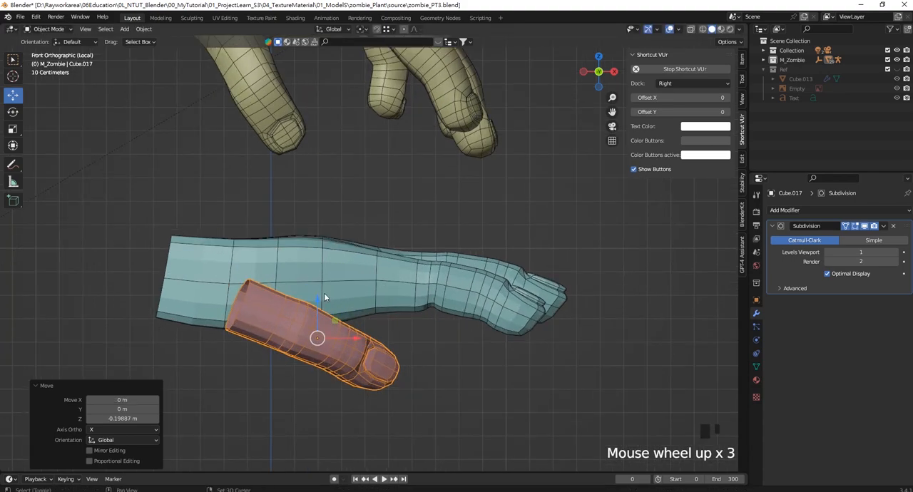
{"action": "middle_click_drag", "start_coordinate": [324, 293], "coordinate": [377, 304], "text": "shift"}
{"action": "scroll", "coordinate": [382, 298], "scroll_direction": "down", "scroll_amount": 4}
{"action": "scroll", "coordinate": [382, 298], "scroll_direction": "up", "scroll_amount": 2}
{"action": "left_click_drag", "start_coordinate": [382, 298], "coordinate": [379, 300]}
{"action": "middle_click_drag", "start_coordinate": [367, 269], "coordinate": [388, 312], "text": "shift"}
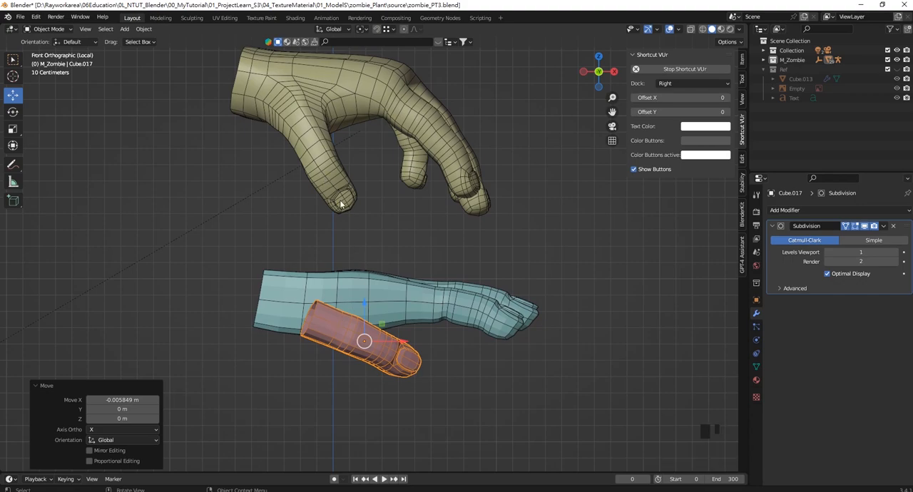
- Compare the thumb's shape and placement with the reference hand's thumb from several angles and close up from the front
{"action": "middle_click_drag", "start_coordinate": [302, 147], "coordinate": [172, 98]}
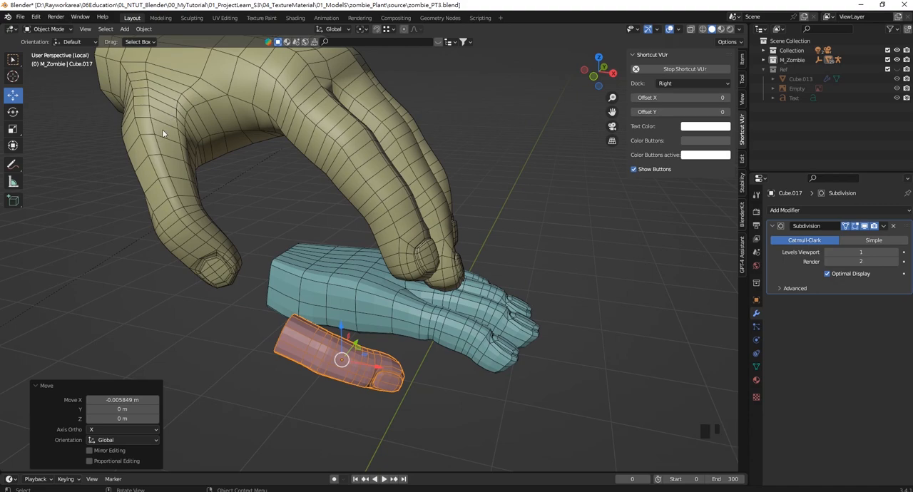
{"action": "mouse_move", "coordinate": [377, 266]}
{"action": "middle_mouse_down", "text": "shift"}
{"action": "mouse_move", "coordinate": [386, 274]}
{"action": "mouse_move", "coordinate": [372, 262]}
{"action": "middle_mouse_up", "text": "shift"}
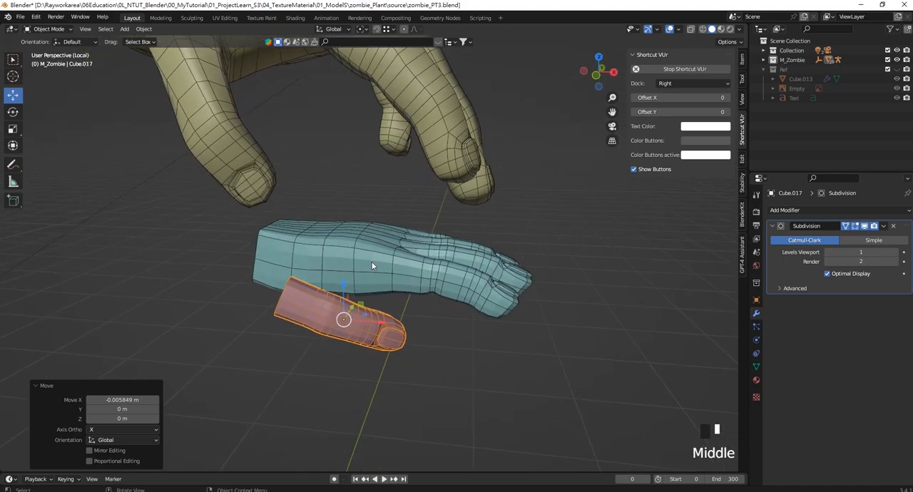
{"action": "scroll", "coordinate": [317, 303], "scroll_direction": "up", "scroll_amount": 1}
{"action": "scroll", "coordinate": [302, 273], "scroll_direction": "down", "scroll_amount": 2}
{"action": "scroll", "coordinate": [318, 296], "scroll_direction": "up", "scroll_amount": 3}
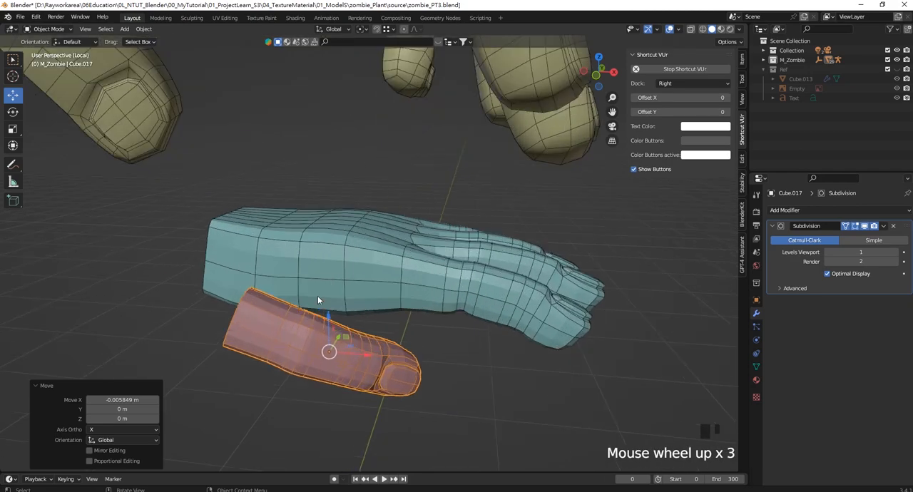
{"action": "middle_click_drag", "start_coordinate": [272, 304], "coordinate": [265, 333]}
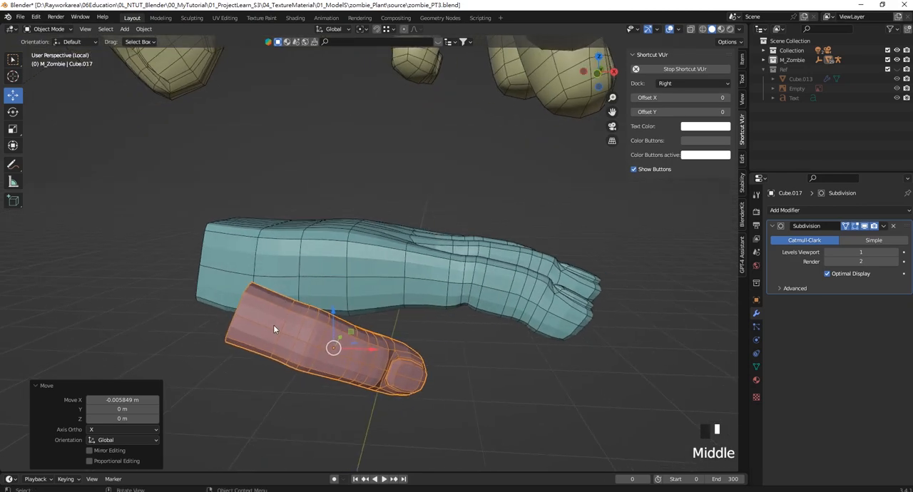
{"action": "scroll", "coordinate": [350, 269], "scroll_direction": "up", "scroll_amount": 2}
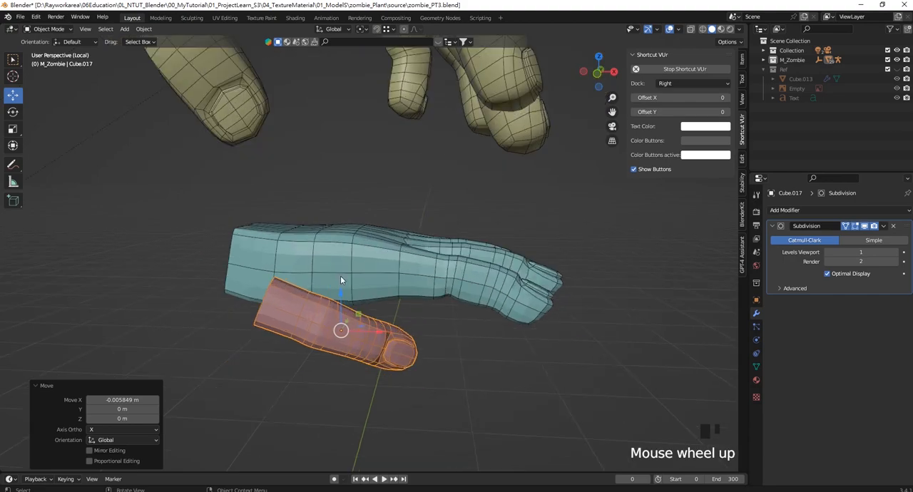
{"action": "scroll", "coordinate": [300, 309], "scroll_direction": "down", "scroll_amount": 1}
{"action": "middle_click_drag", "start_coordinate": [339, 303], "coordinate": [317, 232]}
{"action": "scroll", "coordinate": [331, 315], "scroll_direction": "up", "scroll_amount": 2}
{"action": "scroll", "coordinate": [375, 252], "scroll_direction": "up", "scroll_amount": 2}
{"action": "scroll", "coordinate": [372, 224], "scroll_direction": "up", "scroll_amount": 3}
{"action": "left_click", "coordinate": [254, 301]}
{"action": "left_click", "coordinate": [333, 213]}
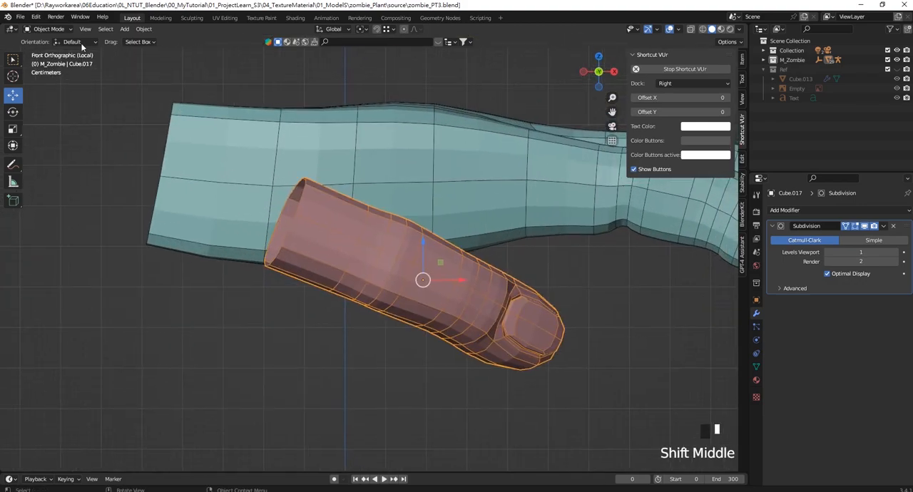
- In edit mode, select the edge loops at the thumb's base and move them along the thumb toward the wrist
{"action": "key", "text": "Tab"}
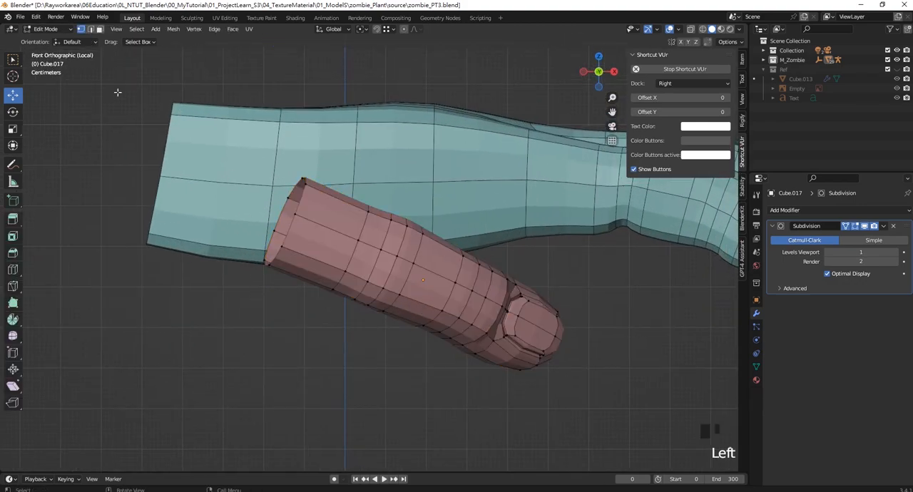
{"action": "left_click_drag", "start_coordinate": [291, 223], "coordinate": [323, 234]}
{"action": "middle_click_drag", "start_coordinate": [341, 284], "coordinate": [342, 302], "text": "shift"}
{"action": "scroll", "coordinate": [350, 314], "scroll_direction": "down", "scroll_amount": 1}
{"action": "key", "text": "Tab"}
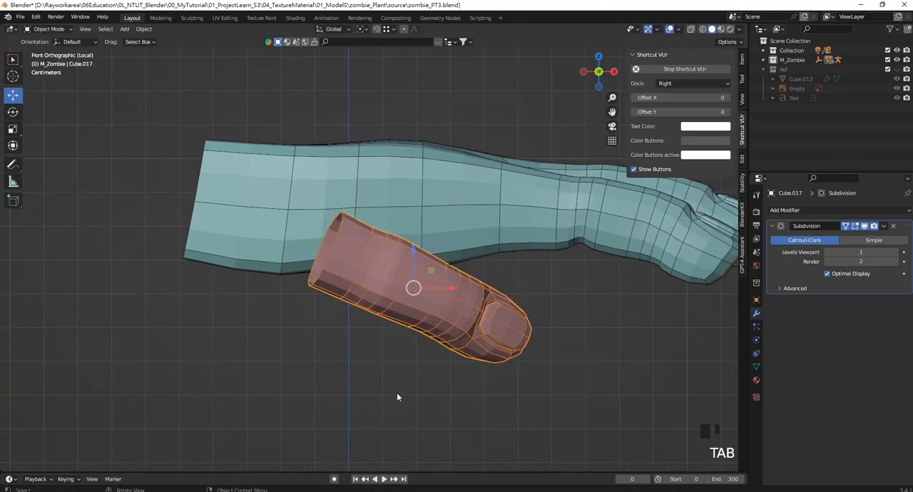
{"action": "left_click", "coordinate": [397, 392]}
{"action": "middle_click_drag", "start_coordinate": [407, 280], "coordinate": [397, 297], "text": "shift"}
{"action": "key", "text": "Tab"}
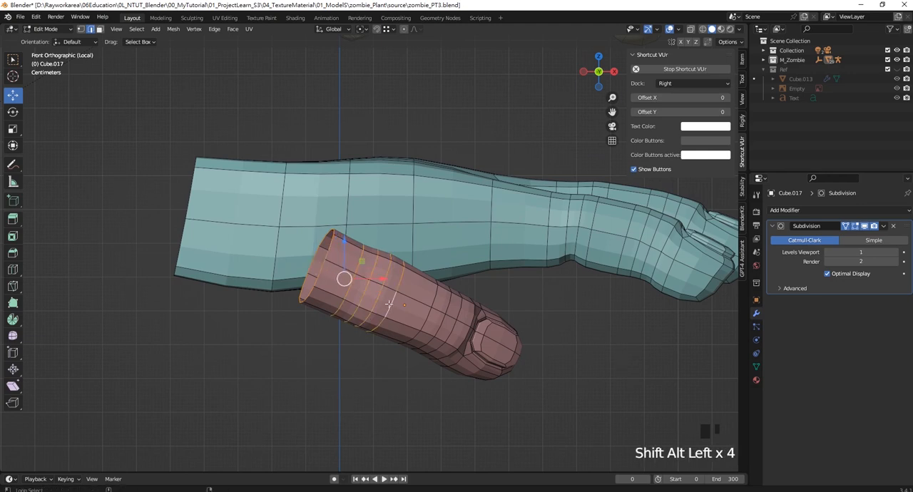
{"action": "left_click_drag", "start_coordinate": [344, 278], "coordinate": [321, 268]}
- In wireframe shading, select the tip half of the thumb, stretch it along local Z, and shift it slightly outward
{"action": "left_click", "coordinate": [520, 392]}
{"action": "key", "text": "z"}
{"action": "left_click_drag", "start_coordinate": [564, 420], "coordinate": [412, 262]}
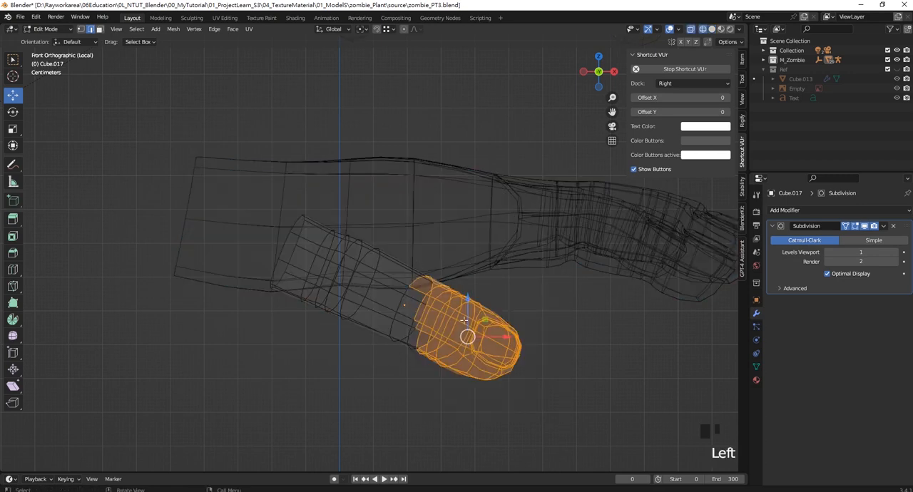
{"action": "left_click_drag", "start_coordinate": [470, 340], "coordinate": [484, 348]}
{"action": "key", "text": "ctrl+z"}
{"action": "key", "text": "s"}
{"action": "key", "text": "z"}
{"action": "key", "text": "z"}
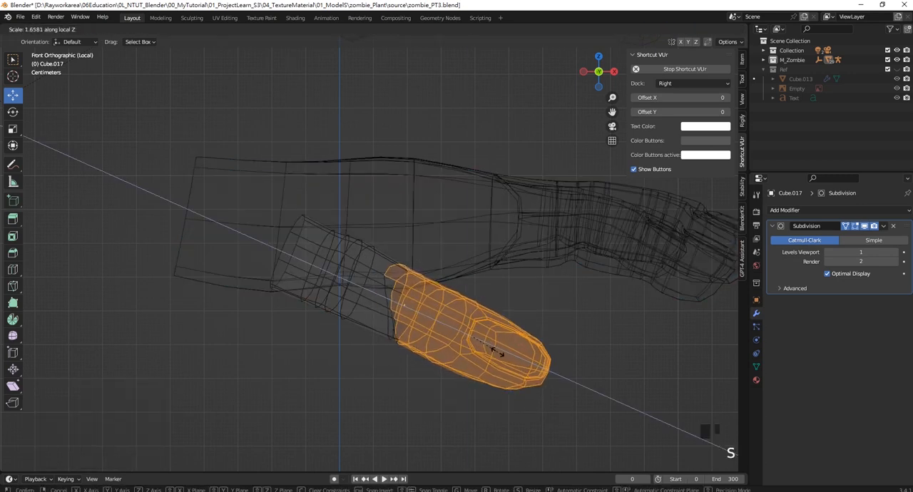
{"action": "left_click", "coordinate": [489, 346]}
{"action": "left_click_drag", "start_coordinate": [468, 336], "coordinate": [478, 343]}
- Select the base half of the thumb in edit mode and scale it up to about 1.09 to thicken it toward the wrist
{"action": "left_click_drag", "start_coordinate": [209, 184], "coordinate": [389, 343]}
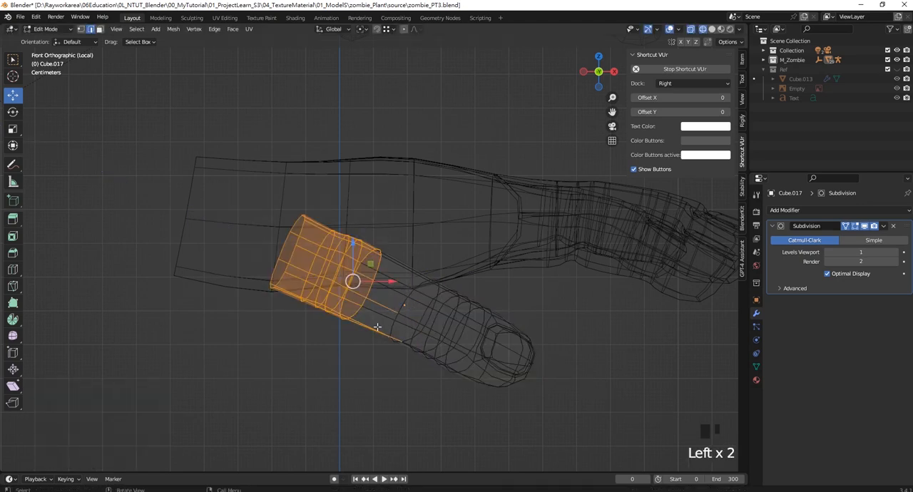
{"action": "key", "text": "s"}
{"action": "left_click", "coordinate": [352, 280]}
{"action": "left_click_drag", "start_coordinate": [171, 151], "coordinate": [388, 324]}
{"action": "key", "text": "s"}
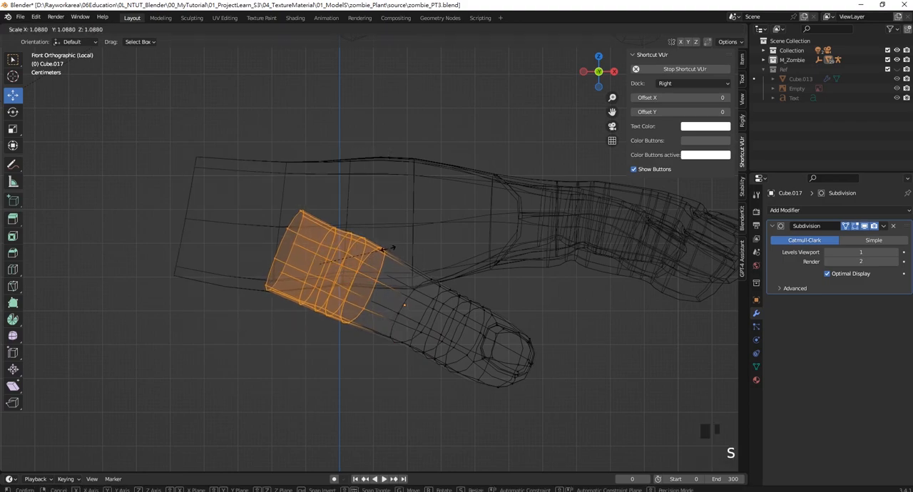
{"action": "left_click", "coordinate": [398, 248]}
{"action": "key", "text": "Tab"}
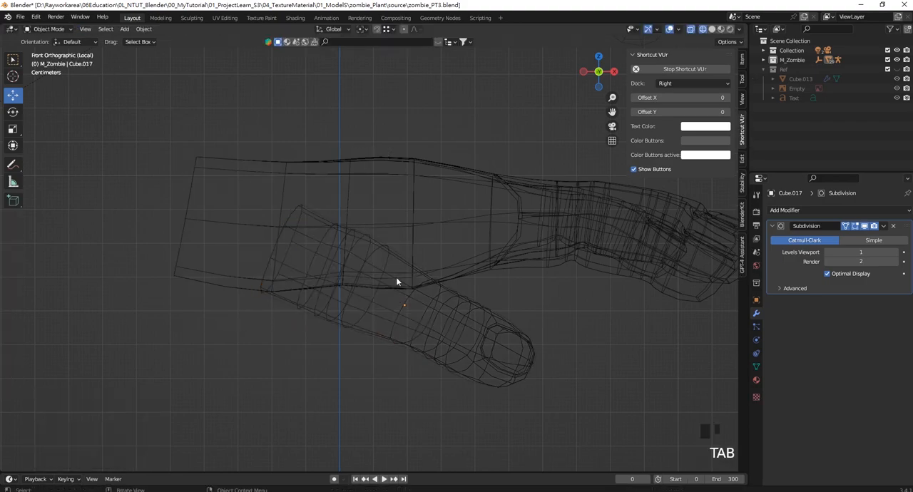
- In the top view, select the hand together with the thumb and move both along Y, away from the reference hand
{"action": "mouse_move", "coordinate": [397, 279]}
{"action": "middle_mouse_down"}
{"action": "mouse_move", "coordinate": [415, 249]}
{"action": "mouse_move", "coordinate": [321, 279]}
{"action": "mouse_move", "coordinate": [387, 267]}
{"action": "middle_mouse_up"}
{"action": "scroll", "coordinate": [405, 264], "scroll_direction": "up", "scroll_amount": 2}
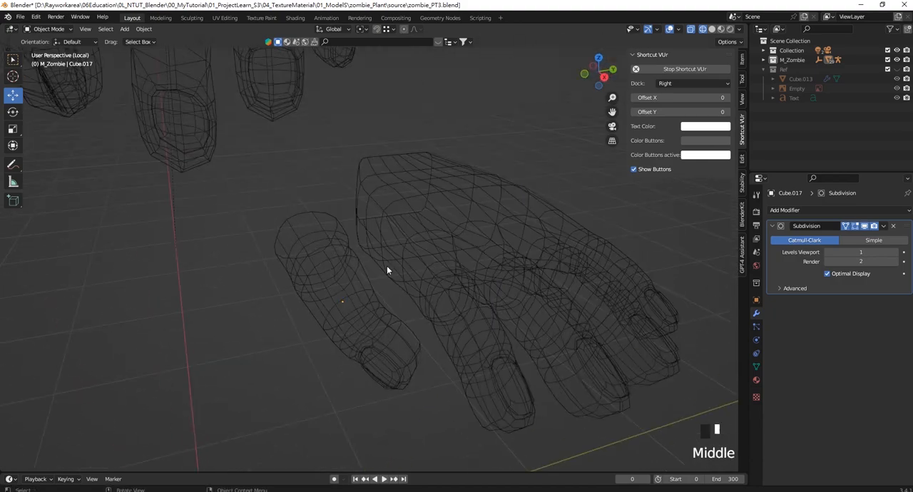
{"action": "key", "text": "KP_7"}
{"action": "left_click", "coordinate": [395, 250]}
{"action": "scroll", "coordinate": [399, 222], "scroll_direction": "down", "scroll_amount": 3}
{"action": "left_click", "coordinate": [402, 202], "text": "shift"}
{"action": "middle_click_drag", "start_coordinate": [403, 203], "coordinate": [406, 243], "text": "shift"}
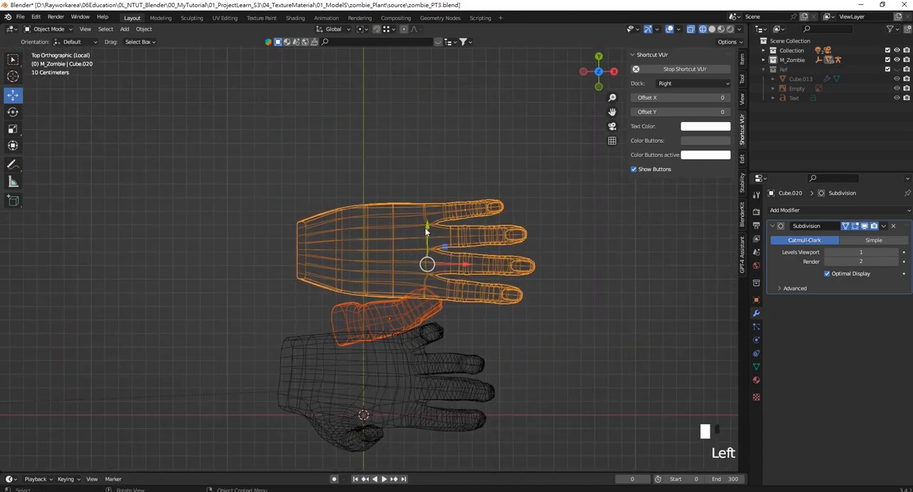
{"action": "left_click_drag", "start_coordinate": [426, 227], "coordinate": [426, 174]}
- Rotate the thumb about -40° around Z and shift it about -0.08 m in X and -0.01 m in Y
{"action": "left_click", "coordinate": [437, 251]}
{"action": "scroll", "coordinate": [425, 241], "scroll_direction": "up", "scroll_amount": 2}
{"action": "scroll", "coordinate": [425, 243], "scroll_direction": "up", "scroll_amount": 1}
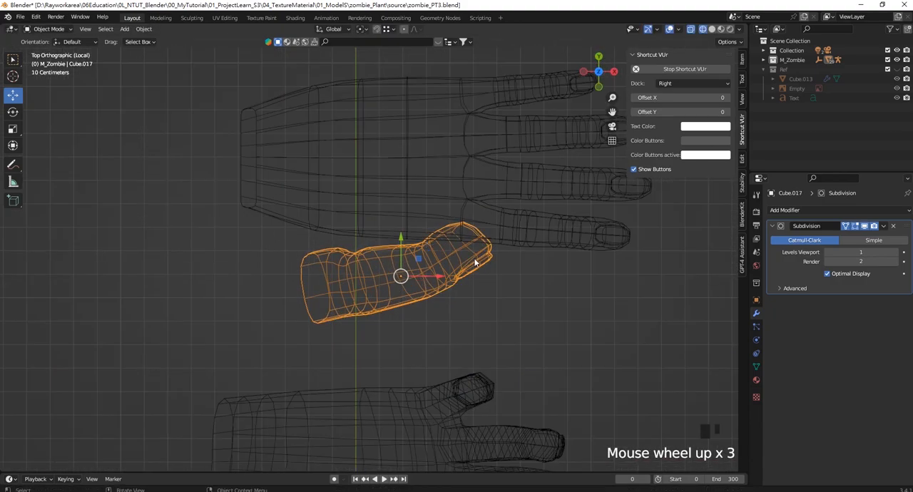
{"action": "middle_click_drag", "start_coordinate": [475, 263], "coordinate": [471, 281], "text": "shift"}
{"action": "scroll", "coordinate": [470, 281], "scroll_direction": "down", "scroll_amount": 1}
{"action": "key", "text": "r"}
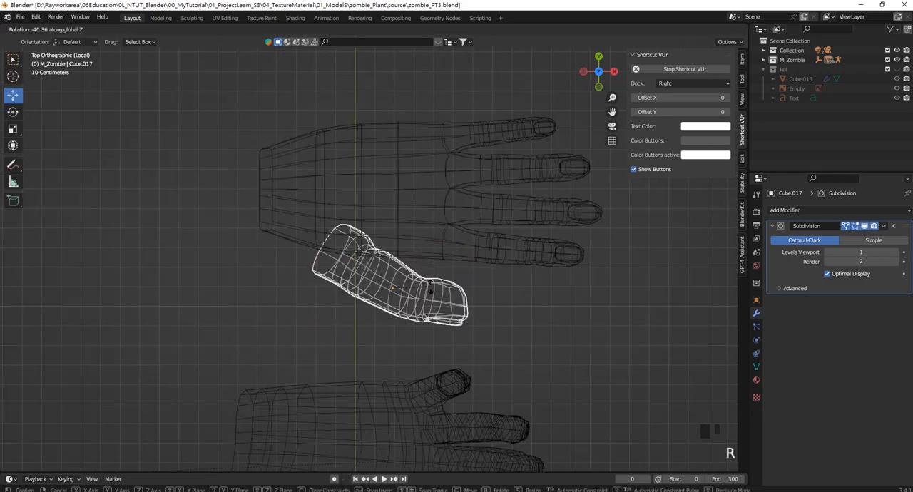
{"action": "left_click", "coordinate": [429, 290]}
{"action": "left_click_drag", "start_coordinate": [410, 271], "coordinate": [394, 273]}
{"action": "scroll", "coordinate": [404, 280], "scroll_direction": "down", "scroll_amount": 1}
{"action": "middle_click_drag", "start_coordinate": [404, 279], "coordinate": [371, 214], "text": "shift"}
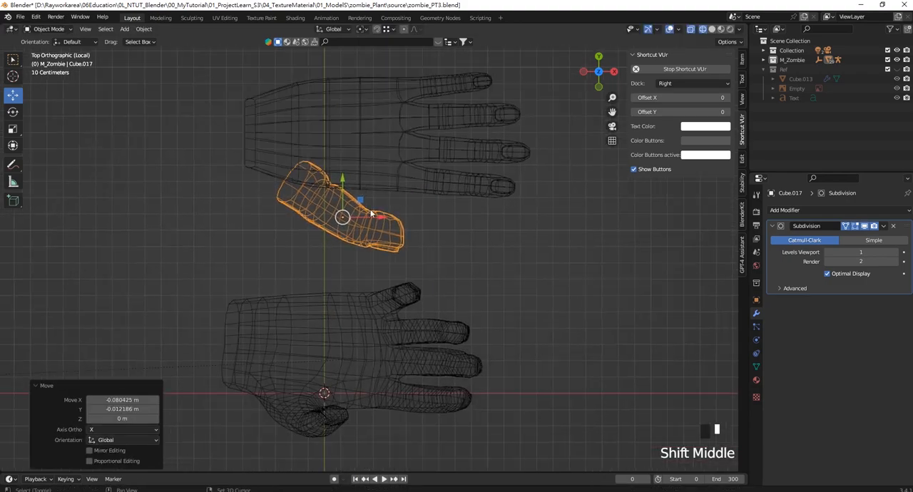
- Switch to solid shading and rotate the thumb -36° around its local Z axis
{"action": "key", "text": "z"}
{"action": "left_click", "coordinate": [449, 228]}
{"action": "middle_click_drag", "start_coordinate": [450, 228], "coordinate": [358, 174]}
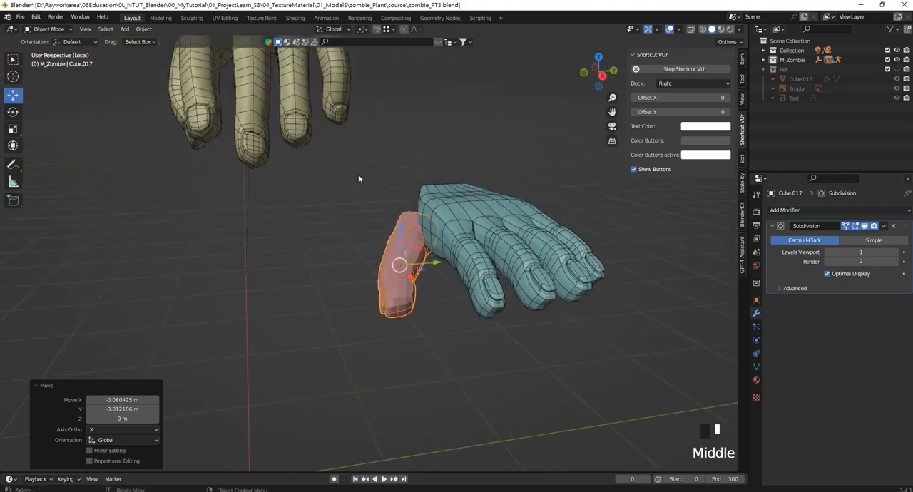
{"action": "scroll", "coordinate": [435, 274], "scroll_direction": "up", "scroll_amount": 3}
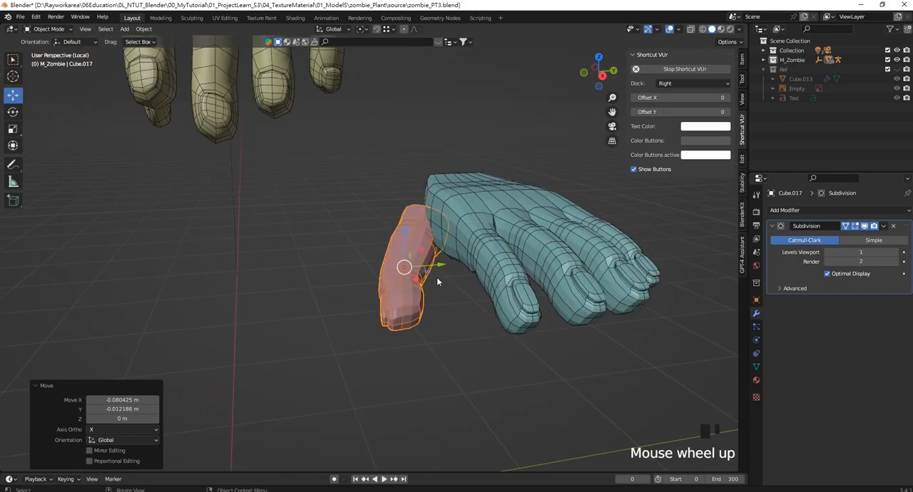
{"action": "key", "text": "KP_7"}
{"action": "middle_click_drag", "start_coordinate": [420, 252], "coordinate": [395, 299], "text": "shift"}
{"action": "key", "text": "r"}
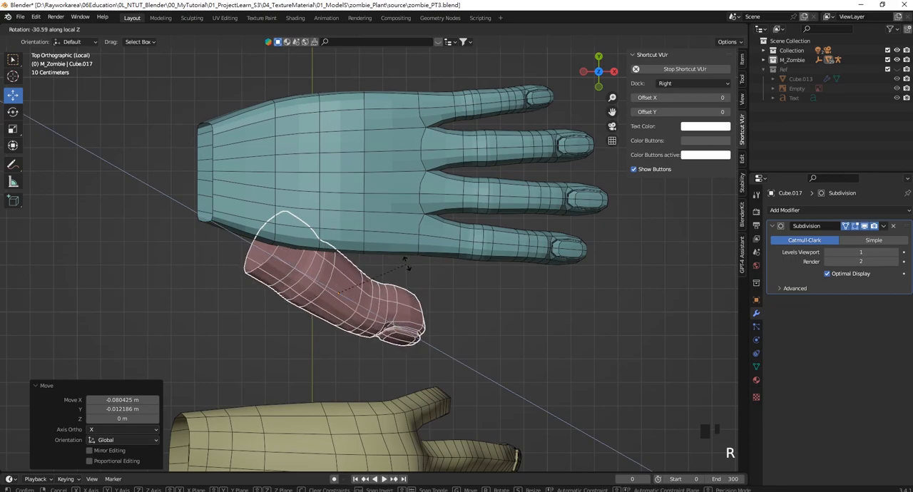
{"action": "left_click", "coordinate": [407, 257]}
{"action": "scroll", "coordinate": [401, 309], "scroll_direction": "up", "scroll_amount": 1}
{"action": "middle_click_drag", "start_coordinate": [325, 247], "coordinate": [348, 265]}
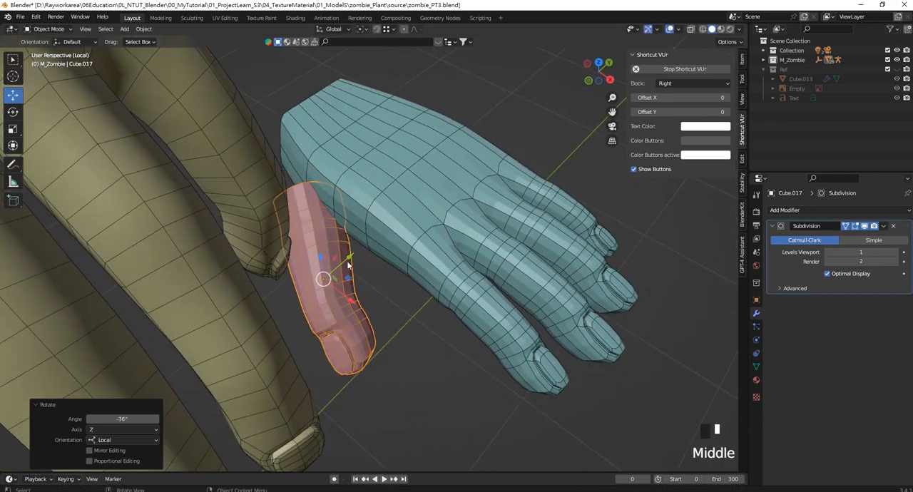
- Enable proportional editing with Smooth falloff and pull an edge on the inner side of the thumb tip along Y to soften the bend
{"action": "key", "text": "KP_7"}
{"action": "scroll", "coordinate": [408, 316], "scroll_direction": "up", "scroll_amount": 3}
{"action": "left_click", "coordinate": [398, 276]}
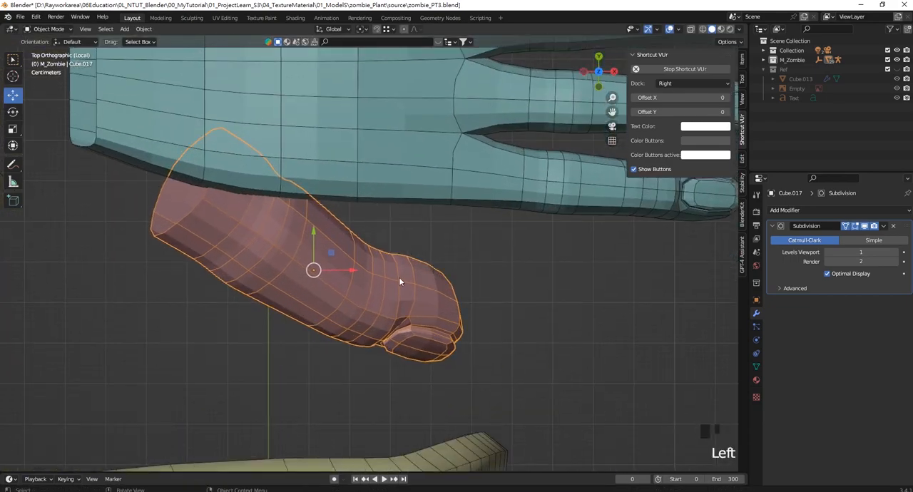
{"action": "middle_click_drag", "start_coordinate": [438, 289], "coordinate": [370, 278]}
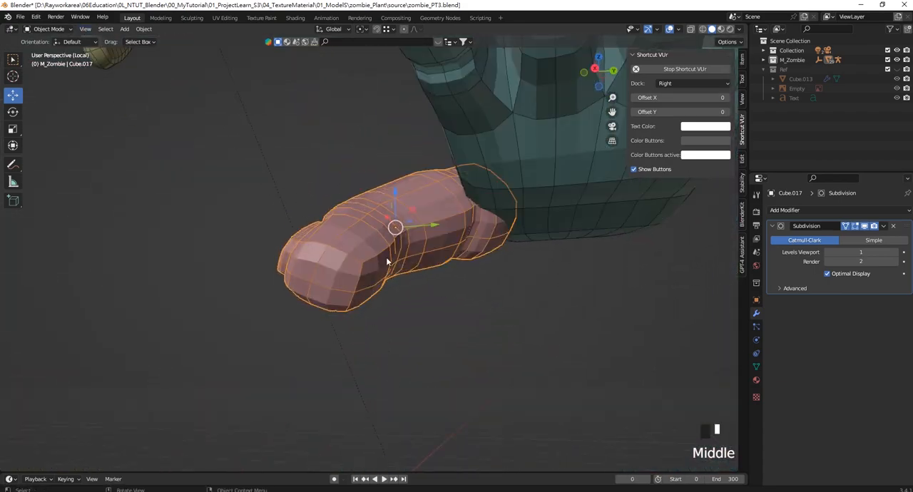
{"action": "key", "text": "Tab"}
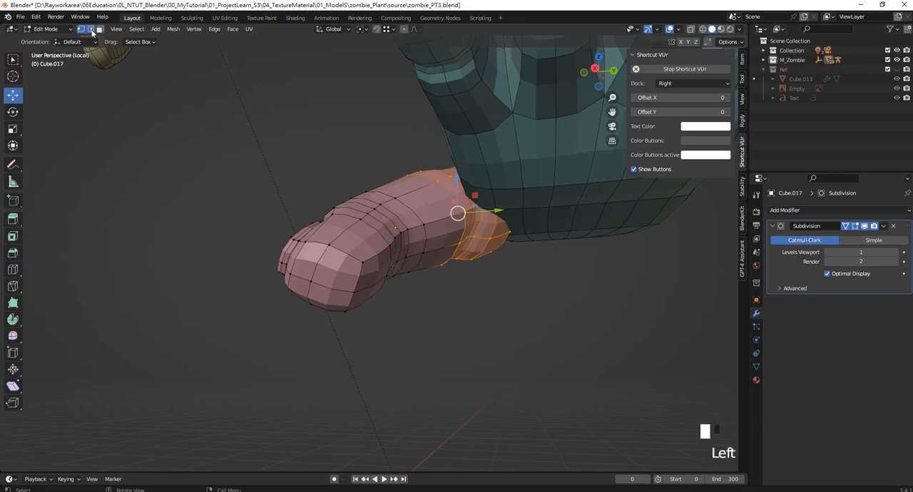
{"action": "left_click", "coordinate": [352, 297], "text": "shift"}
{"action": "key", "text": "KP_7"}
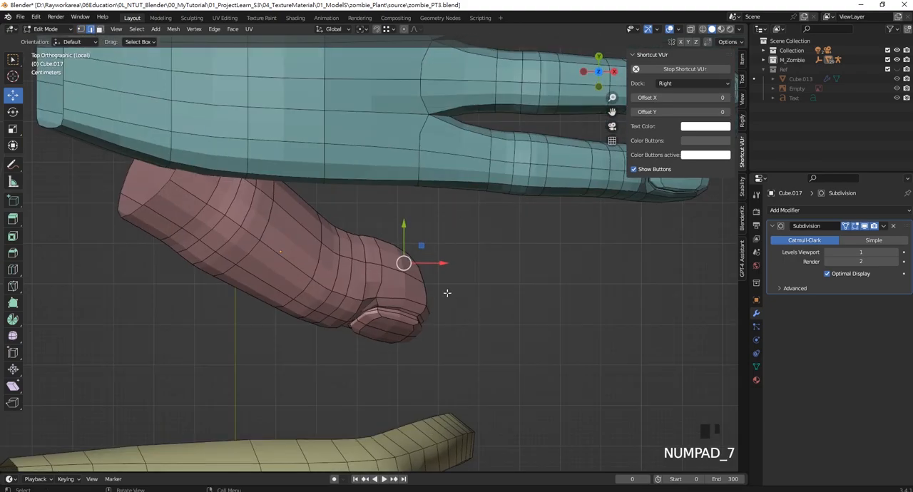
{"action": "left_click_drag", "start_coordinate": [405, 265], "coordinate": [408, 273]}
{"action": "key", "text": "ctrl+z"}
{"action": "left_click", "coordinate": [404, 28]}
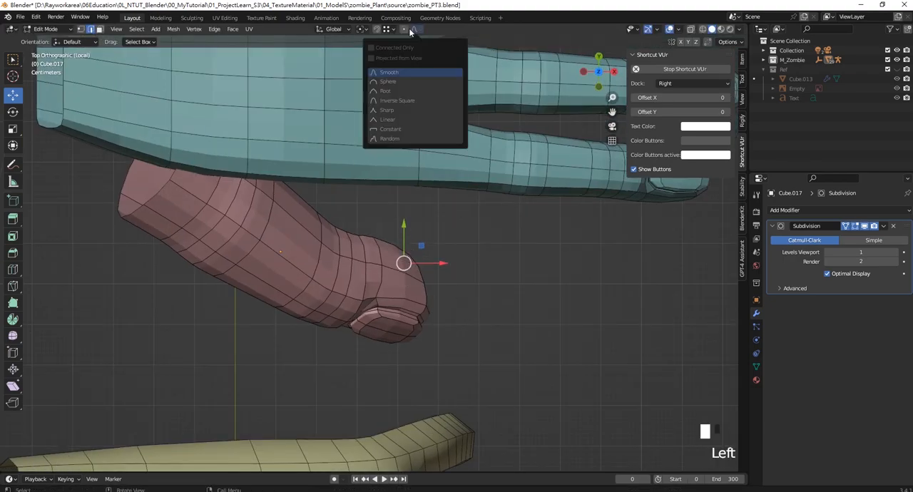
{"action": "left_click_drag", "start_coordinate": [404, 225], "coordinate": [419, 247]}
- Select edges midway along the thumb and move them about -0.043 m in Y with proportional size 0.239, returning to object mode
{"action": "scroll", "coordinate": [418, 234], "scroll_direction": "up", "scroll_amount": 4}
{"action": "middle_click_drag", "start_coordinate": [419, 247], "coordinate": [326, 114]}
{"action": "left_click", "coordinate": [371, 173]}
{"action": "middle_click_drag", "start_coordinate": [436, 275], "coordinate": [430, 323]}
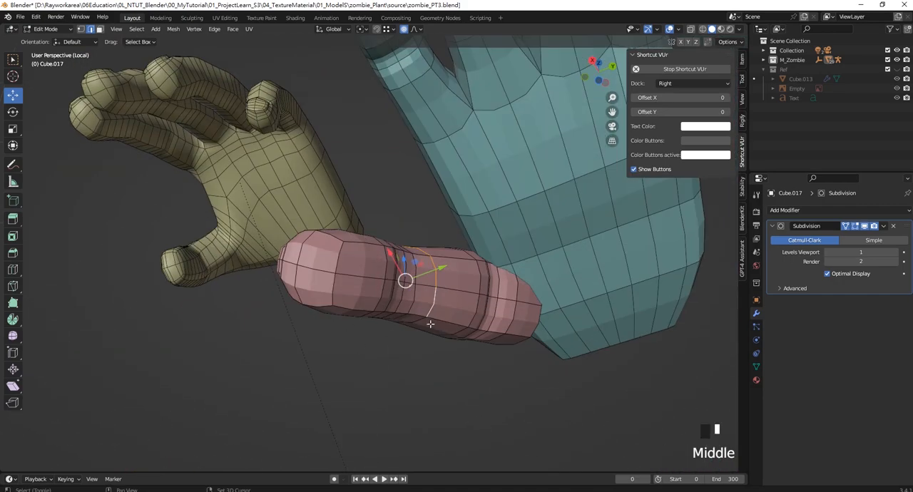
{"action": "key", "text": "KP_7"}
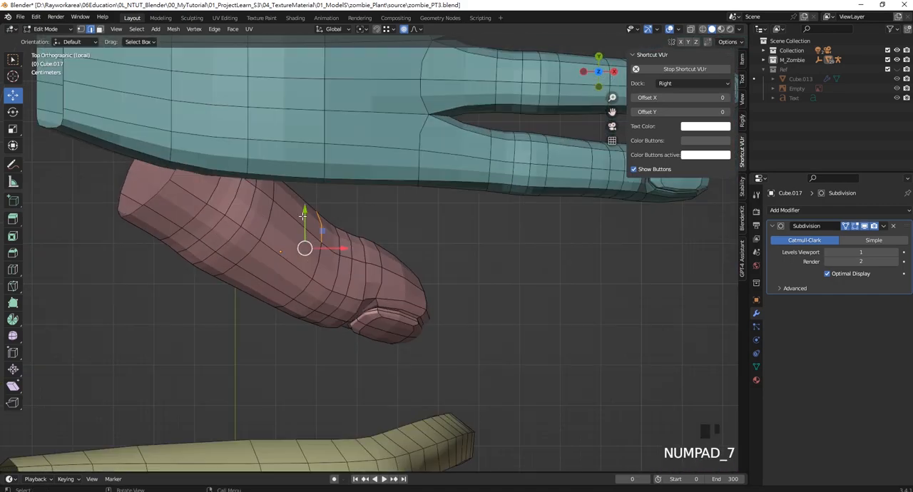
{"action": "left_click_drag", "start_coordinate": [303, 215], "coordinate": [306, 241]}
{"action": "middle_click_drag", "start_coordinate": [385, 263], "coordinate": [391, 188]}
{"action": "scroll", "coordinate": [357, 218], "scroll_direction": "down", "scroll_amount": 3}
{"action": "key", "text": "KP_1"}
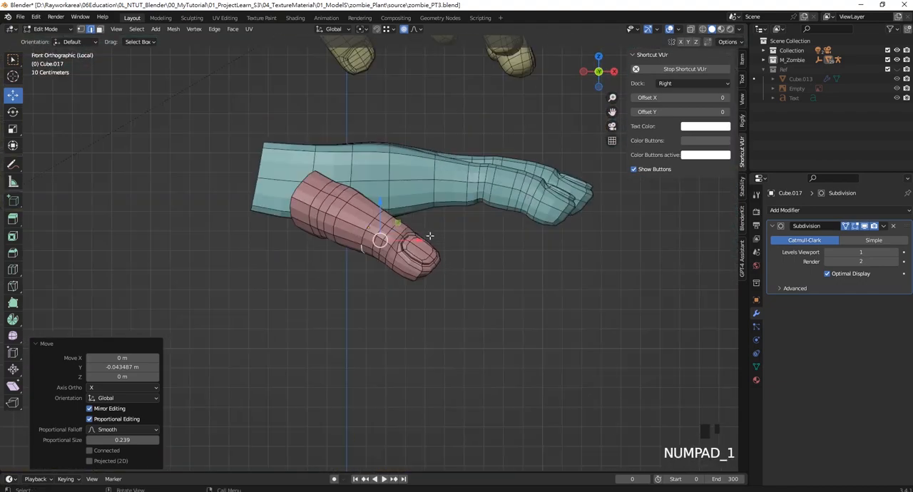
{"action": "scroll", "coordinate": [446, 193], "scroll_direction": "up", "scroll_amount": 2}
{"action": "scroll", "coordinate": [446, 192], "scroll_direction": "up", "scroll_amount": 2}
{"action": "middle_click_drag", "start_coordinate": [446, 192], "coordinate": [436, 222], "text": "shift"}
{"action": "key", "text": "Tab"}
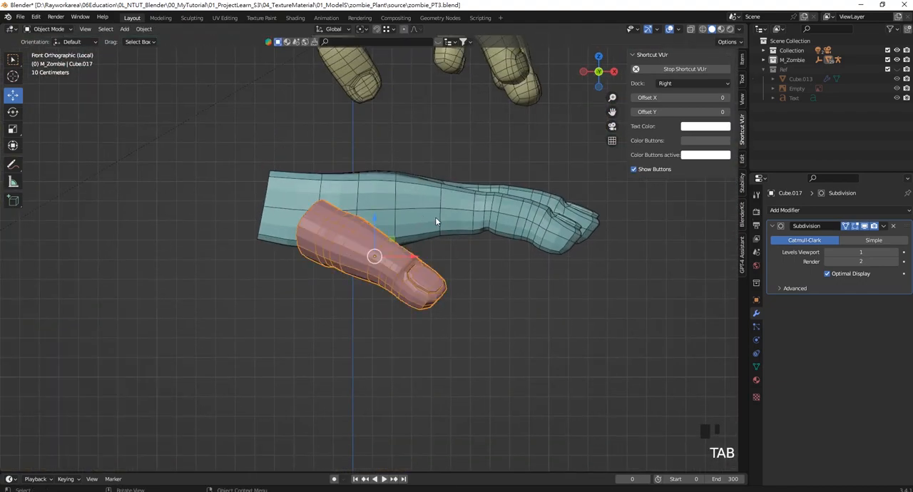
- Compare against the reference hand in the front view and move the thumb about 0.17 m in X and 0.08 m in Z
{"action": "left_click", "coordinate": [360, 186]}
{"action": "middle_click_drag", "start_coordinate": [360, 185], "coordinate": [370, 203], "text": "shift"}
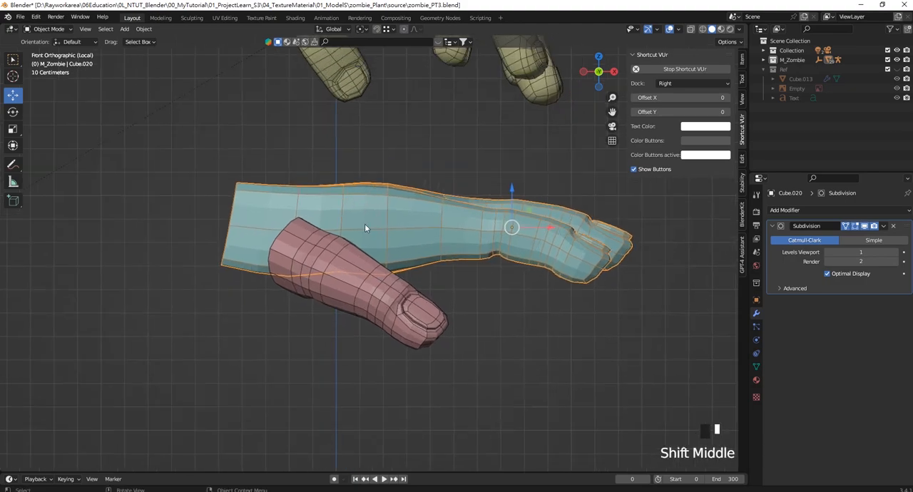
{"action": "scroll", "coordinate": [371, 209], "scroll_direction": "down", "scroll_amount": 5}
{"action": "scroll", "coordinate": [387, 238], "scroll_direction": "up", "scroll_amount": 3}
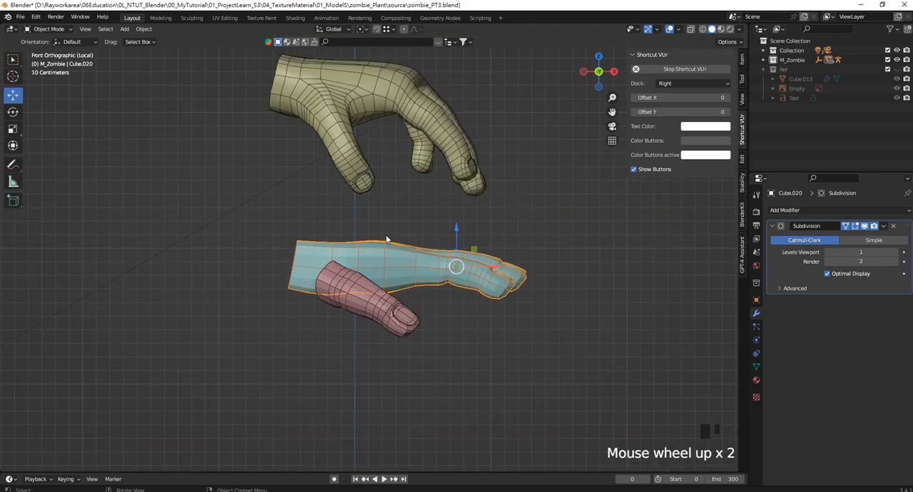
{"action": "left_click", "coordinate": [380, 304]}
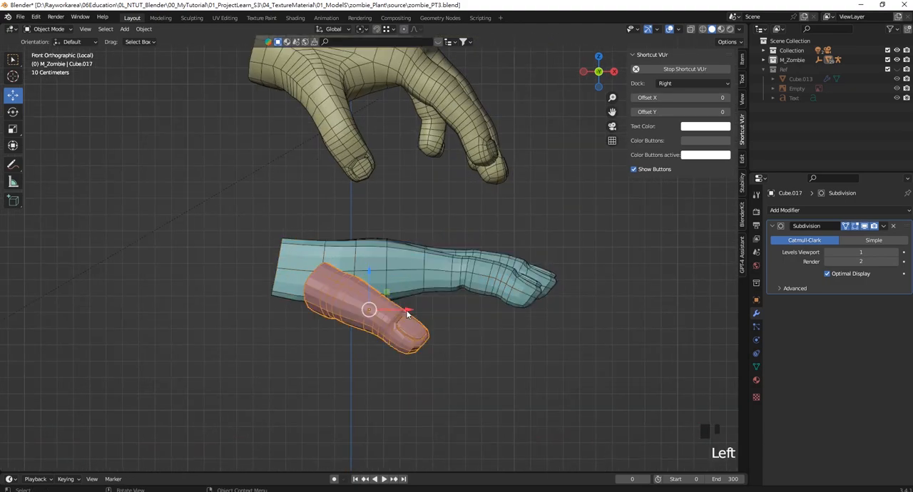
{"action": "left_click_drag", "start_coordinate": [365, 307], "coordinate": [393, 251]}
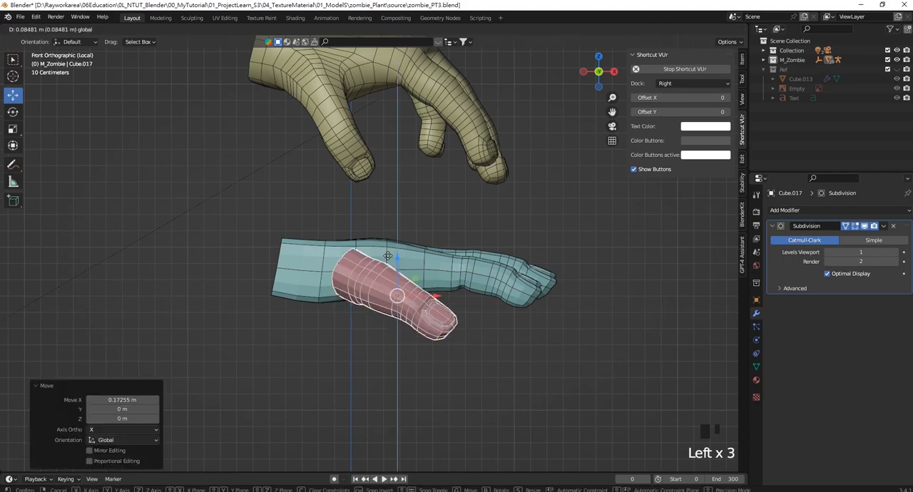
- Hide the thumb and select the hand to expose the side of the palm near the wrist
{"action": "scroll", "coordinate": [362, 256], "scroll_direction": "up", "scroll_amount": 3}
{"action": "middle_click_drag", "start_coordinate": [362, 256], "coordinate": [421, 285]}
{"action": "left_click", "coordinate": [424, 282]}
{"action": "left_click", "coordinate": [338, 266]}
{"action": "middle_click_drag", "start_coordinate": [338, 267], "coordinate": [361, 266]}
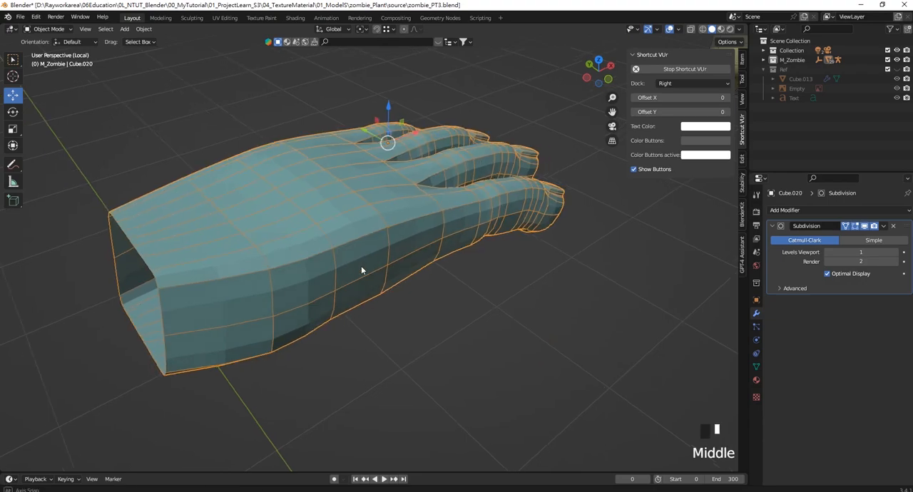
- Delete the four faces on the thumb side of the palm near the wrist to make an opening for the thumb
{"action": "key", "text": "Tab"}
{"action": "left_click", "coordinate": [306, 285]}
{"action": "left_click", "coordinate": [306, 324], "text": "shift"}
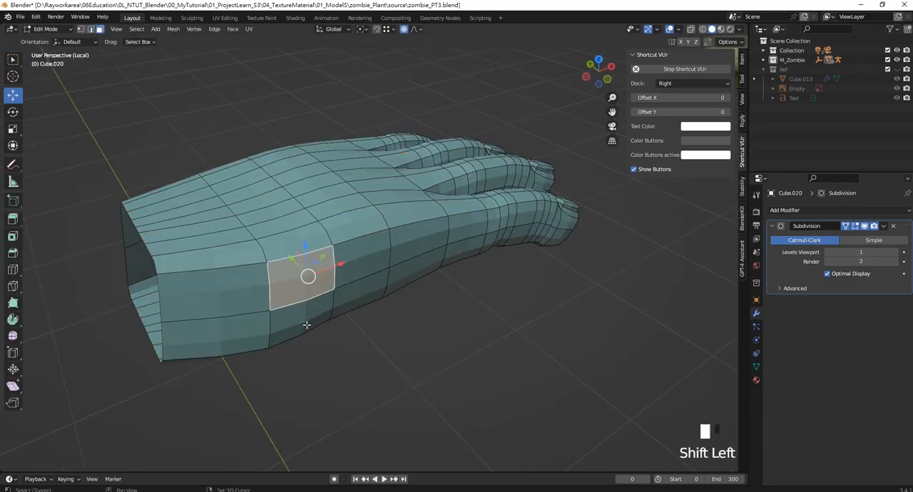
{"action": "left_click", "coordinate": [359, 295], "text": "shift"}
{"action": "left_click", "coordinate": [364, 251], "text": "shift"}
{"action": "key", "text": "Delete"}
{"action": "left_click", "coordinate": [354, 253]}
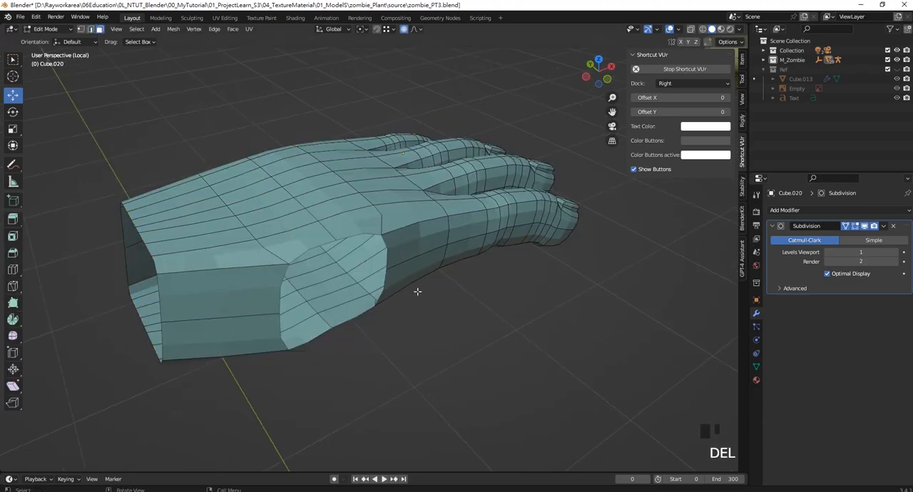
{"action": "middle_click_drag", "start_coordinate": [354, 254], "coordinate": [393, 279]}
{"action": "scroll", "coordinate": [391, 306], "scroll_direction": "down", "scroll_amount": 6}
- Return to object mode, save the file, and unhide the thumb
{"action": "key", "text": "Tab"}
{"action": "left_click", "coordinate": [387, 329]}
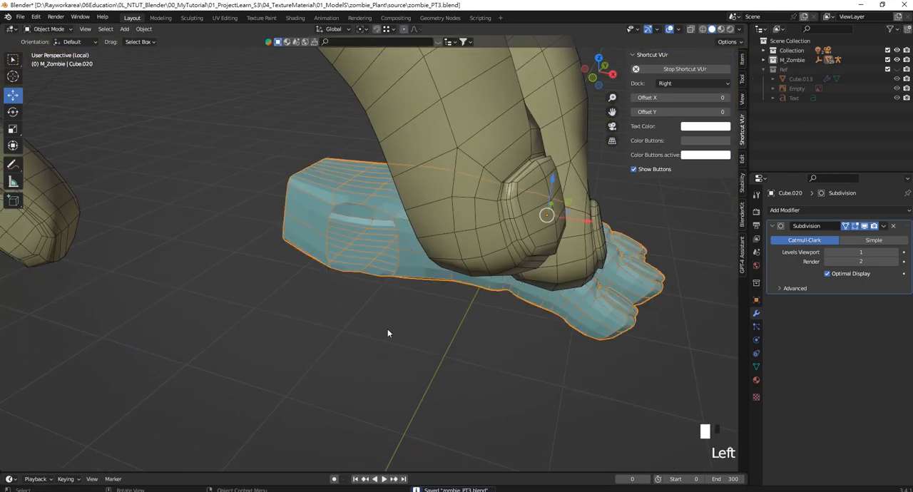
{"action": "middle_click_drag", "start_coordinate": [387, 329], "coordinate": [410, 330]}
{"action": "key", "text": "alt+h"}
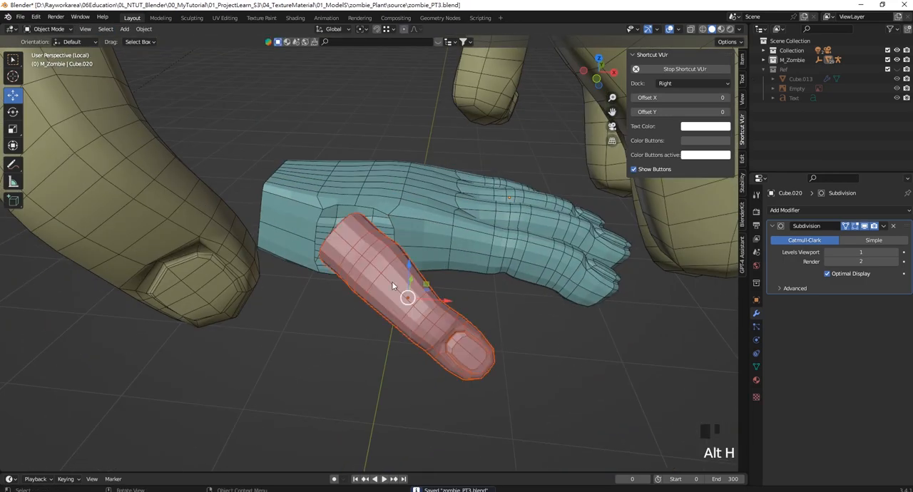
- Edit the thumb in face select mode and delete the first selected face area along its open base
{"action": "scroll", "coordinate": [392, 281], "scroll_direction": "up", "scroll_amount": 2}
{"action": "middle_click_drag", "start_coordinate": [335, 276], "coordinate": [319, 245]}
{"action": "scroll", "coordinate": [344, 275], "scroll_direction": "up", "scroll_amount": 2}
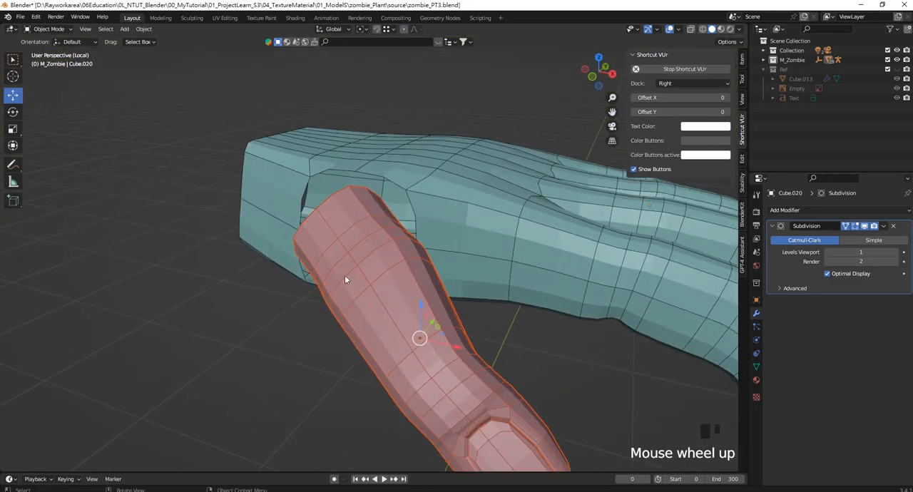
{"action": "middle_click_drag", "start_coordinate": [344, 275], "coordinate": [410, 225]}
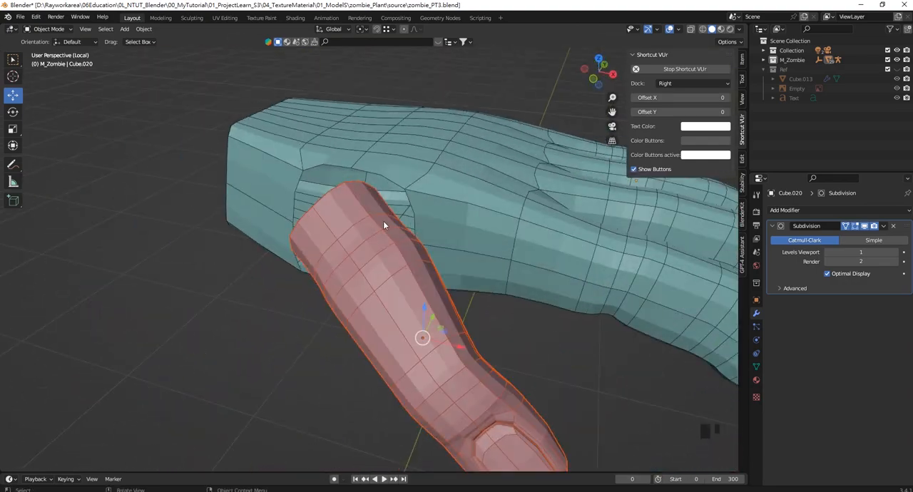
{"action": "middle_click_drag", "start_coordinate": [296, 345], "coordinate": [266, 199]}
{"action": "left_click", "coordinate": [266, 199]}
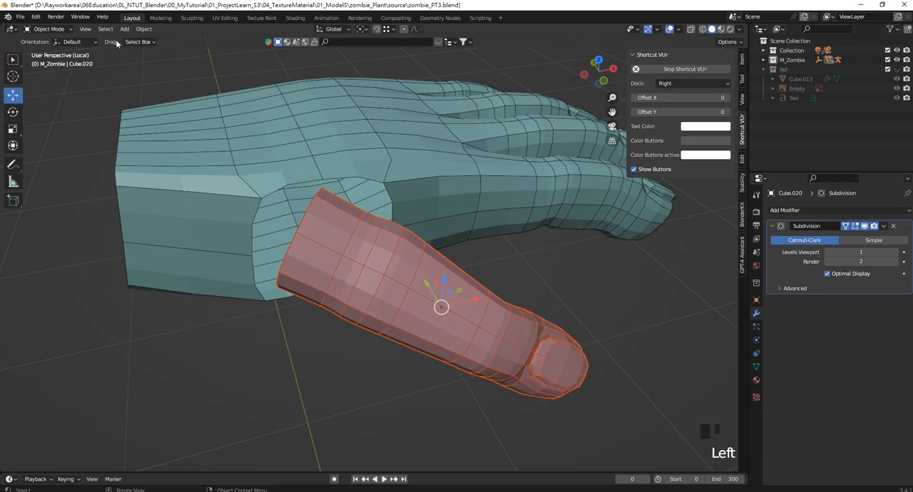
{"action": "key", "text": "Tab"}
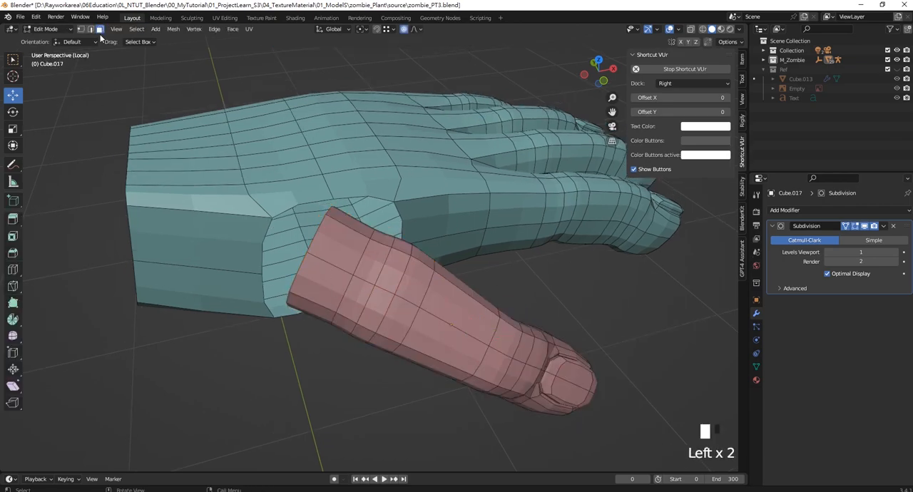
{"action": "left_click", "coordinate": [333, 261], "text": "shift"}
{"action": "middle_click_drag", "start_coordinate": [332, 261], "coordinate": [322, 232]}
{"action": "left_click_drag", "start_coordinate": [316, 329], "coordinate": [228, 140]}
{"action": "middle_click_drag", "start_coordinate": [230, 146], "coordinate": [296, 360]}
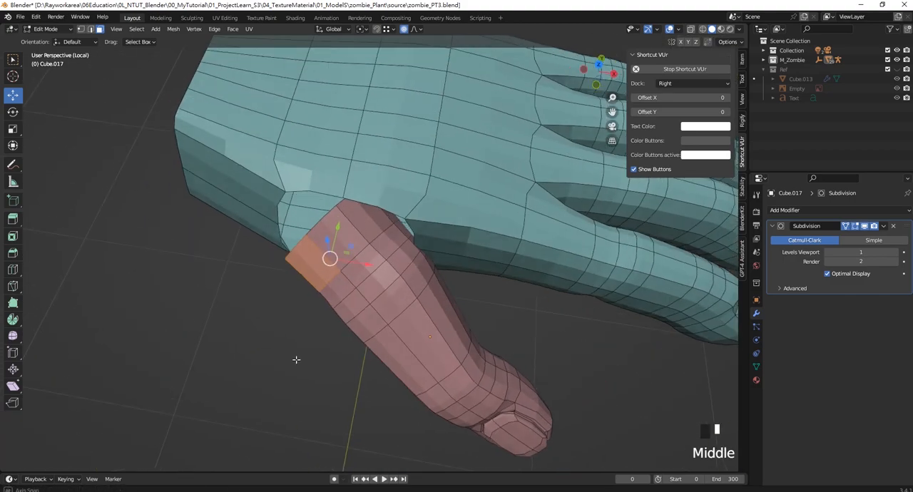
{"action": "key", "text": "Delete"}
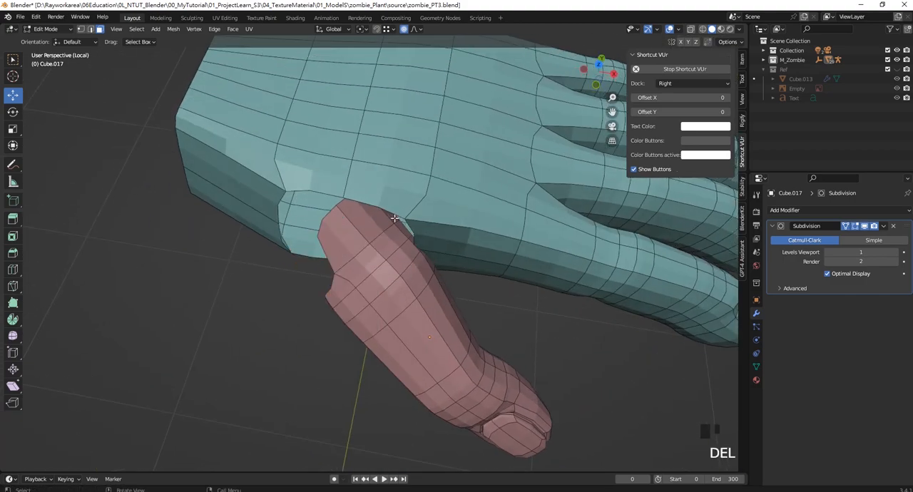
- Delete further single faces along the edge of the thumb's open base
{"action": "left_click", "coordinate": [366, 221]}
{"action": "key", "text": "Delete"}
{"action": "left_click", "coordinate": [310, 186]}
{"action": "middle_click_drag", "start_coordinate": [333, 259], "coordinate": [416, 237]}
{"action": "left_click", "coordinate": [361, 254]}
{"action": "key", "text": "Delete"}
- Select the remaining ring of faces around the thumb's open base and delete them to shorten the thumb
{"action": "left_click", "coordinate": [313, 227]}
{"action": "scroll", "coordinate": [386, 249], "scroll_direction": "down", "scroll_amount": 2}
{"action": "scroll", "coordinate": [378, 251], "scroll_direction": "up", "scroll_amount": 6}
{"action": "scroll", "coordinate": [392, 259], "scroll_direction": "down", "scroll_amount": 2}
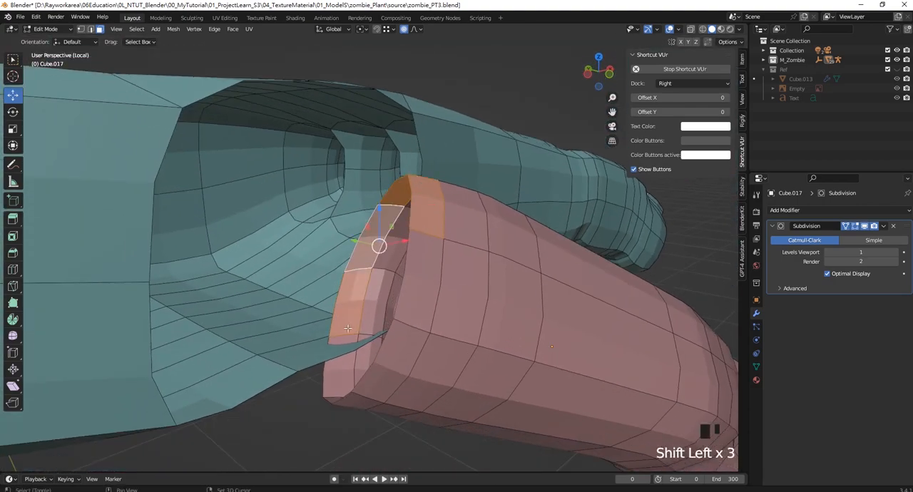
{"action": "left_click", "coordinate": [339, 375], "text": "shift"}
{"action": "left_click", "coordinate": [404, 370], "text": "shift"}
{"action": "left_click", "coordinate": [426, 250], "text": "shift"}
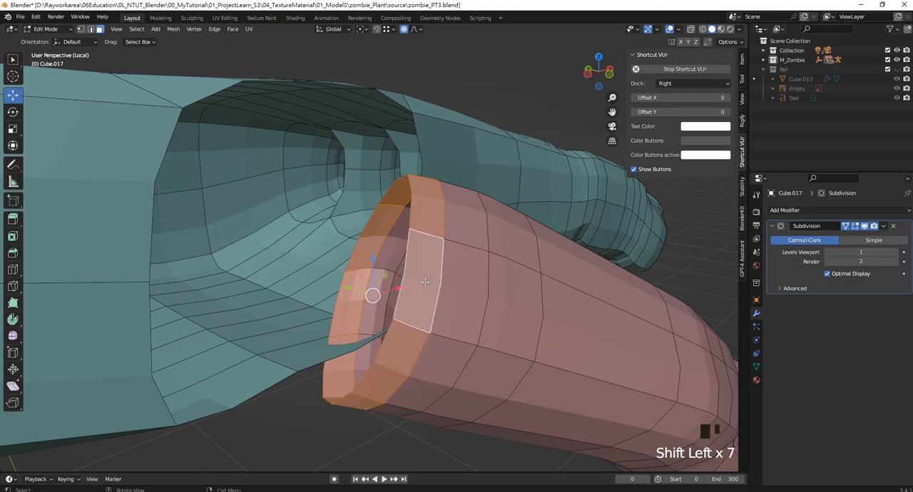
{"action": "key", "text": "Delete"}
- Return to object mode and join the thumb and the hand into one object
{"action": "left_click", "coordinate": [426, 285]}
{"action": "middle_click_drag", "start_coordinate": [425, 286], "coordinate": [379, 225]}
{"action": "key", "text": "Tab"}
{"action": "scroll", "coordinate": [425, 216], "scroll_direction": "down", "scroll_amount": 6}
{"action": "scroll", "coordinate": [357, 192], "scroll_direction": "up", "scroll_amount": 6}
{"action": "left_click", "coordinate": [340, 171], "text": "shift"}
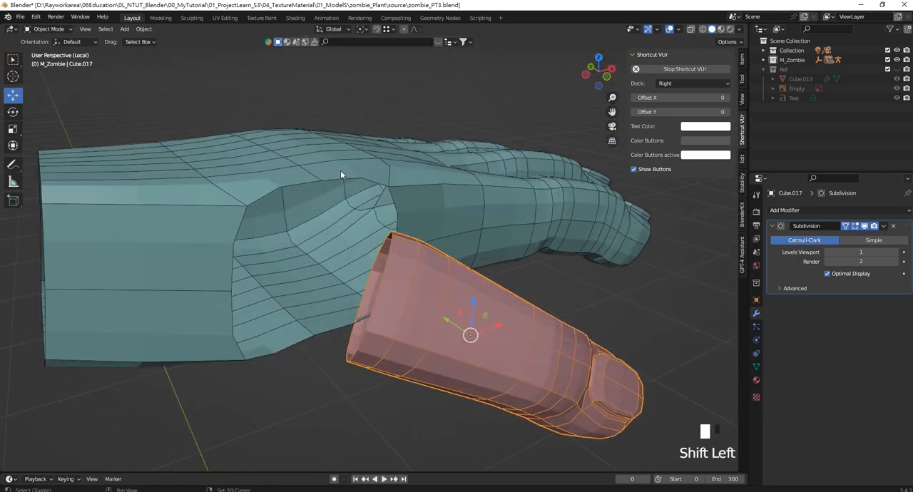
{"action": "key", "text": "ctrl+j"}
- Edit the joined hand in vertex mode and merge an upper vertex of the palm opening with the thumb's matching rim vertex at center
{"action": "middle_click_drag", "start_coordinate": [340, 171], "coordinate": [424, 298]}
{"action": "key", "text": "Tab"}
{"action": "middle_click_drag", "start_coordinate": [440, 225], "coordinate": [453, 238], "text": "shift"}
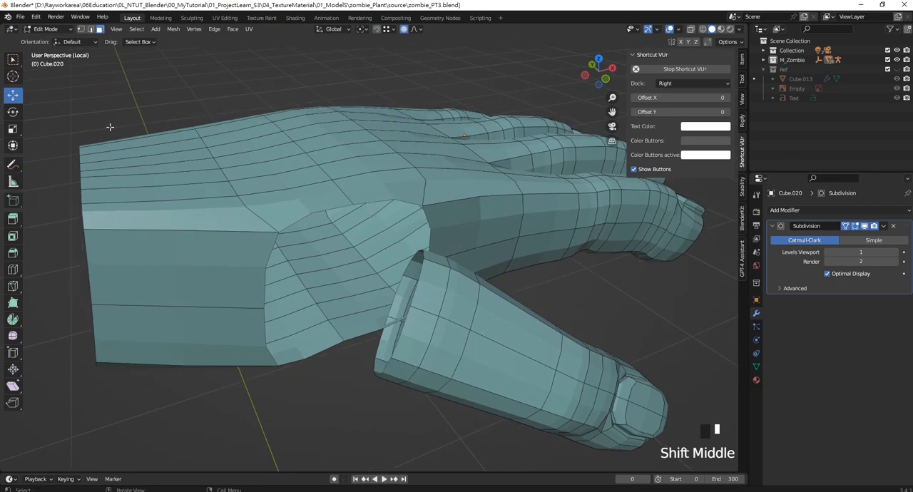
{"action": "left_click", "coordinate": [80, 29]}
{"action": "middle_click_drag", "start_coordinate": [335, 214], "coordinate": [350, 193]}
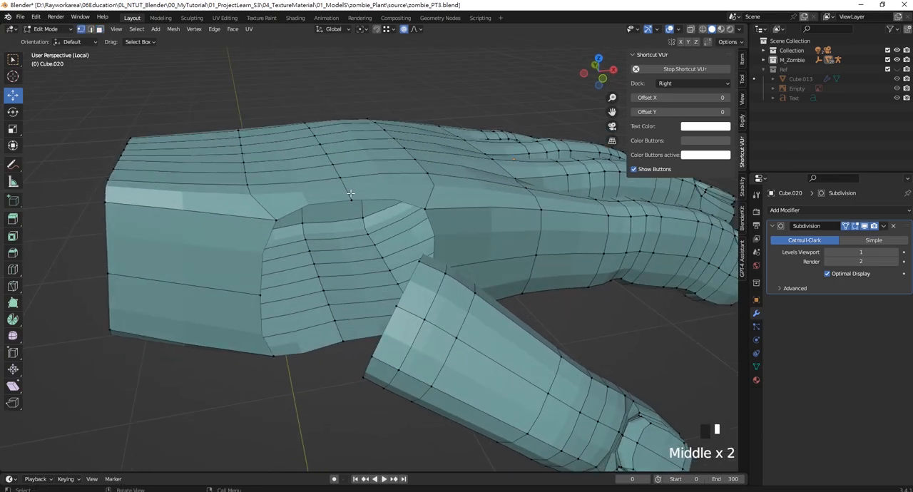
{"action": "key", "text": "m"}
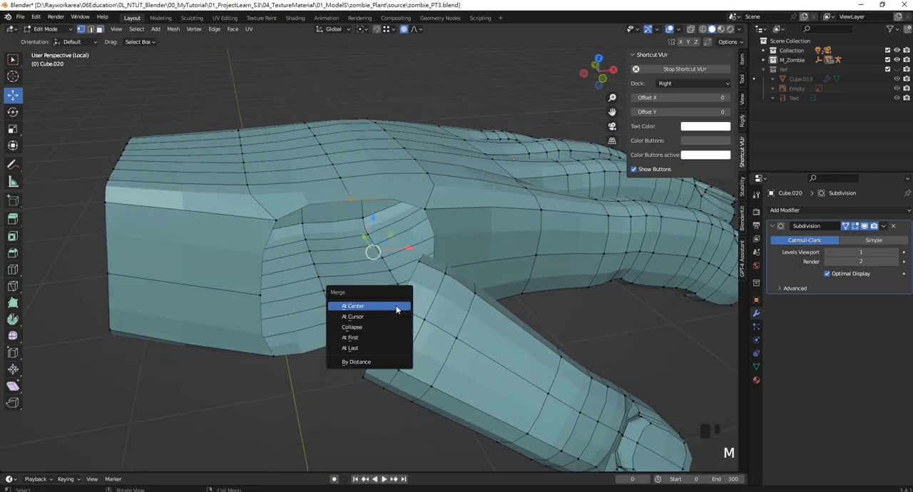
{"action": "left_click", "coordinate": [396, 305]}
- Merge the neighbouring vertex pairs on the finger side and the wrist side of the thumb opening at center
{"action": "middle_click_drag", "start_coordinate": [396, 305], "coordinate": [412, 241]}
{"action": "left_click", "coordinate": [414, 239]}
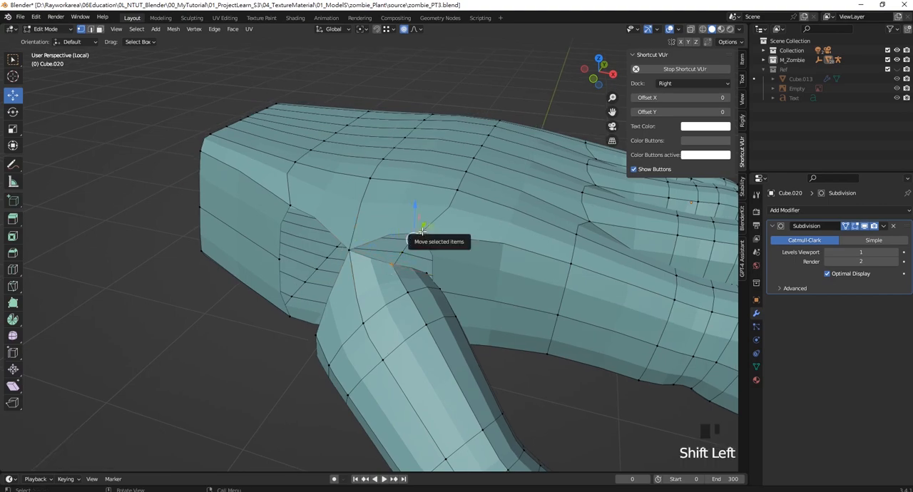
{"action": "key", "text": "m"}
{"action": "left_click", "coordinate": [424, 233]}
{"action": "middle_click_drag", "start_coordinate": [423, 232], "coordinate": [392, 334]}
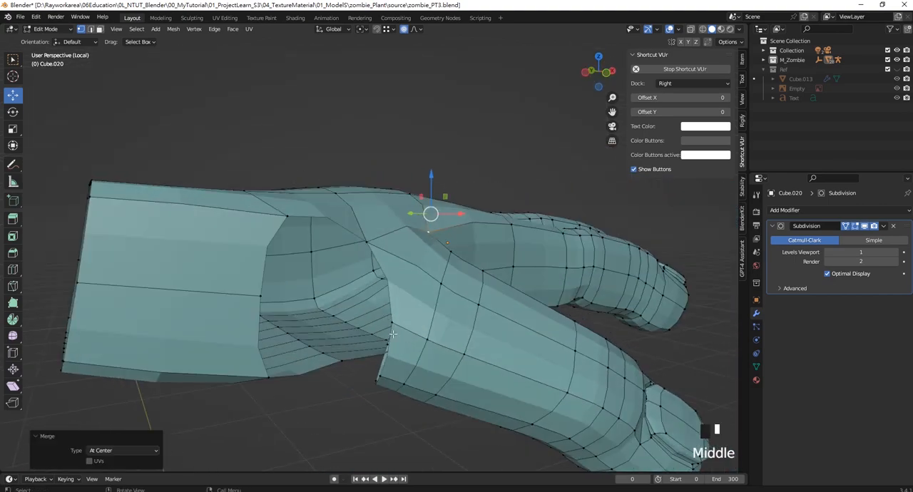
{"action": "left_click", "coordinate": [392, 334]}
{"action": "key", "text": "m"}
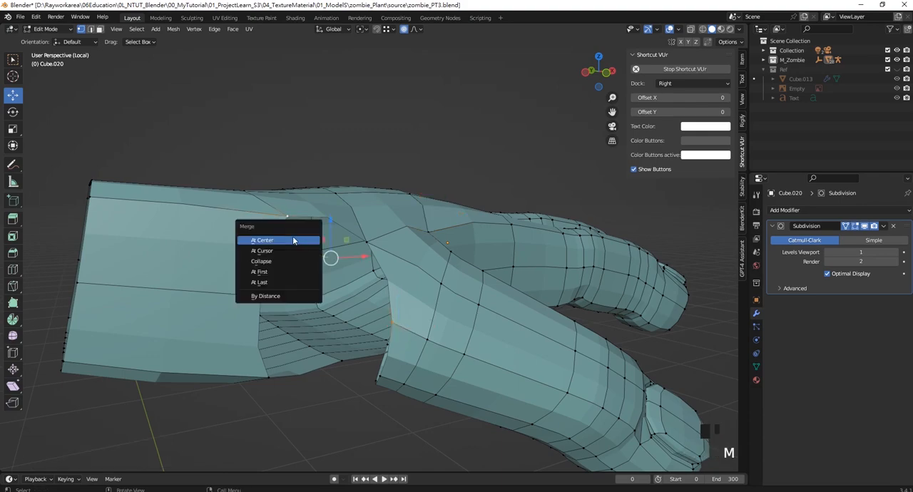
{"action": "left_click", "coordinate": [299, 238]}
- Merge the thumb's lower rim vertices with the matching vertices on the underside of the palm opening at center
{"action": "left_click", "coordinate": [271, 306]}
{"action": "middle_click_drag", "start_coordinate": [271, 306], "coordinate": [332, 307]}
{"action": "left_click", "coordinate": [388, 257], "text": "shift"}
{"action": "key", "text": "m"}
{"action": "left_click", "coordinate": [389, 257]}
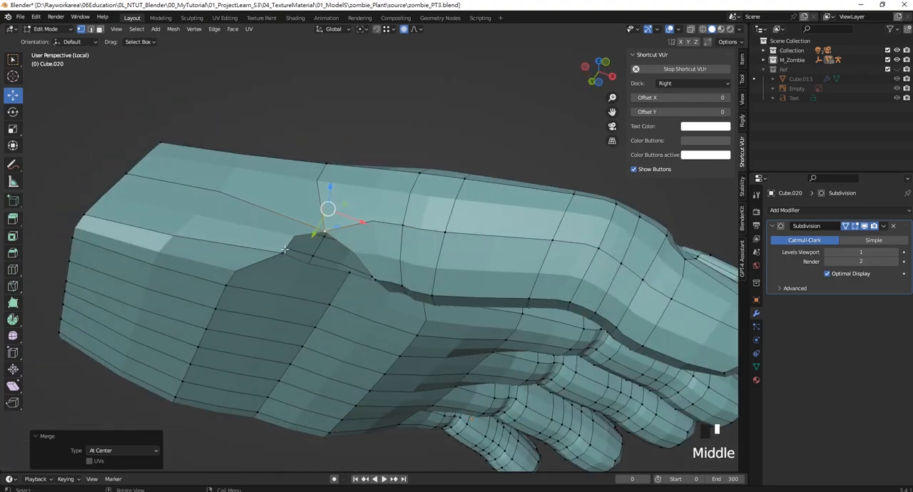
{"action": "left_click", "coordinate": [283, 254]}
{"action": "key", "text": "m"}
{"action": "left_click", "coordinate": [383, 271]}
- Look inside the hand and merge the remaining separate vertex pairs along the seam between thumb and palm at center
{"action": "middle_click_drag", "start_coordinate": [383, 271], "coordinate": [412, 279]}
{"action": "scroll", "coordinate": [371, 282], "scroll_direction": "up", "scroll_amount": 3}
{"action": "left_click", "coordinate": [350, 283]}
{"action": "mouse_move", "coordinate": [351, 283]}
{"action": "middle_mouse_down"}
{"action": "mouse_move", "coordinate": [343, 299]}
{"action": "mouse_move", "coordinate": [326, 298]}
{"action": "mouse_move", "coordinate": [309, 261]}
{"action": "mouse_move", "coordinate": [430, 261]}
{"action": "mouse_move", "coordinate": [340, 263]}
{"action": "mouse_move", "coordinate": [349, 267]}
{"action": "middle_mouse_up"}
{"action": "left_click", "coordinate": [422, 270]}
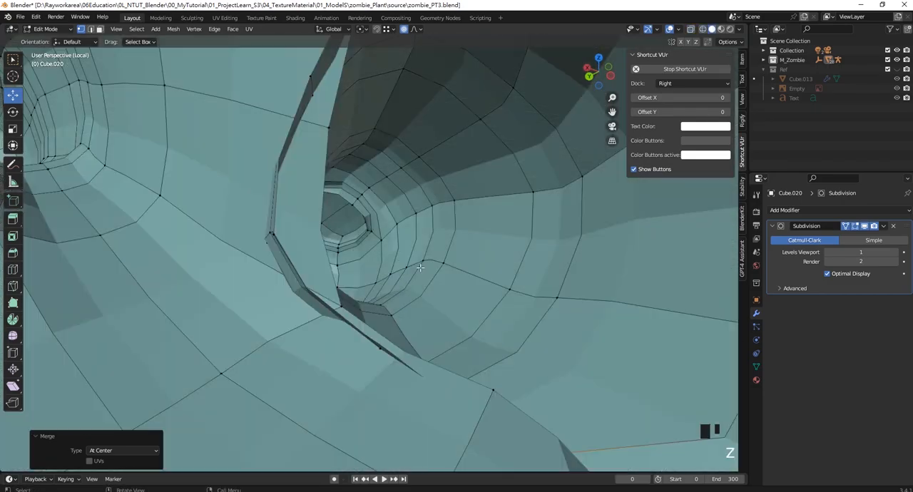
{"action": "mouse_move", "coordinate": [422, 271]}
{"action": "middle_mouse_down"}
{"action": "mouse_move", "coordinate": [338, 251]}
{"action": "mouse_move", "coordinate": [383, 305]}
{"action": "mouse_move", "coordinate": [370, 243]}
{"action": "middle_mouse_up"}
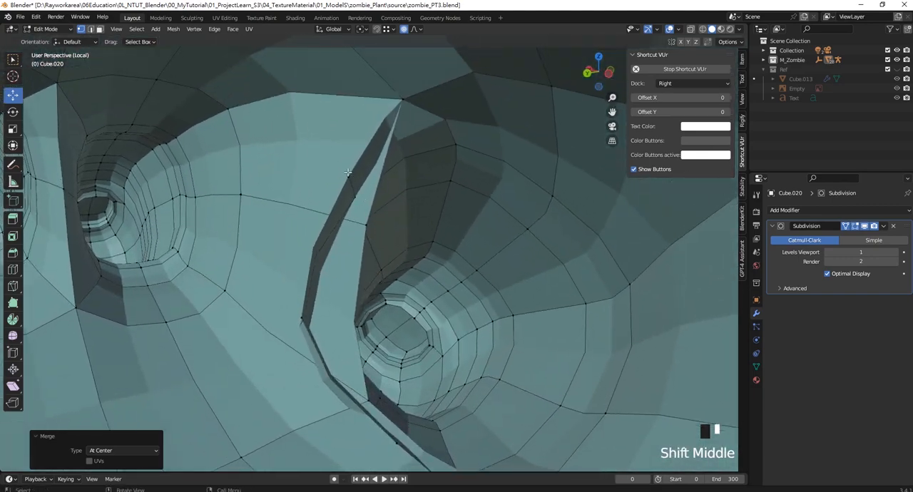
{"action": "left_click", "coordinate": [366, 225]}
{"action": "key", "text": "m"}
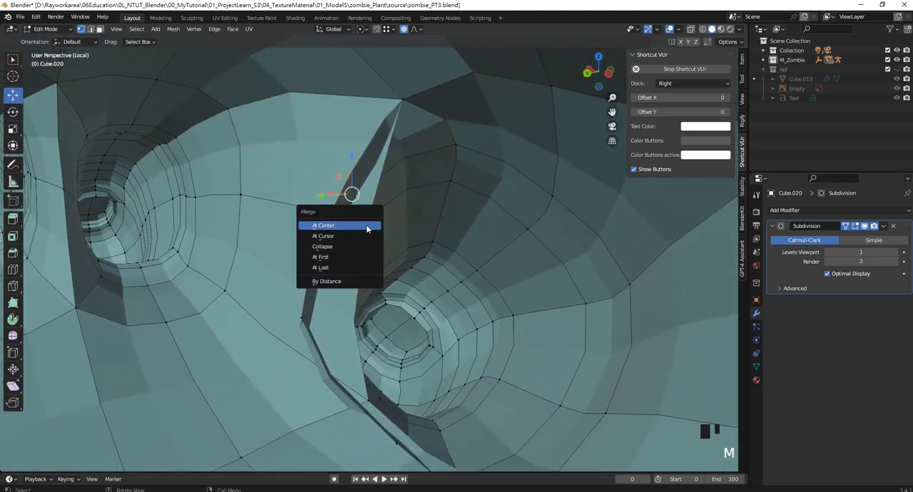
{"action": "left_click", "coordinate": [366, 226]}
{"action": "middle_click_drag", "start_coordinate": [366, 225], "coordinate": [336, 251], "text": "shift"}
{"action": "left_click", "coordinate": [327, 234]}
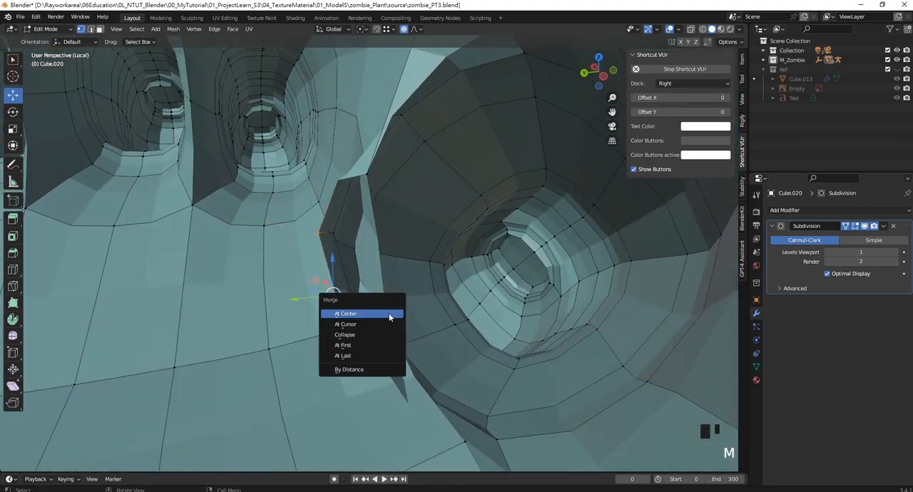
{"action": "left_click", "coordinate": [388, 314]}
- Turn off proportional editing and move the vertex in the crook between thumb and palm -0.0412 m along Y
{"action": "middle_click_drag", "start_coordinate": [381, 283], "coordinate": [461, 244]}
{"action": "left_click", "coordinate": [337, 244]}
{"action": "left_click_drag", "start_coordinate": [462, 244], "coordinate": [408, 243]}
{"action": "scroll", "coordinate": [408, 244], "scroll_direction": "down", "scroll_amount": 7}
{"action": "middle_click_drag", "start_coordinate": [408, 244], "coordinate": [442, 240]}
{"action": "scroll", "coordinate": [442, 241], "scroll_direction": "up", "scroll_amount": 8}
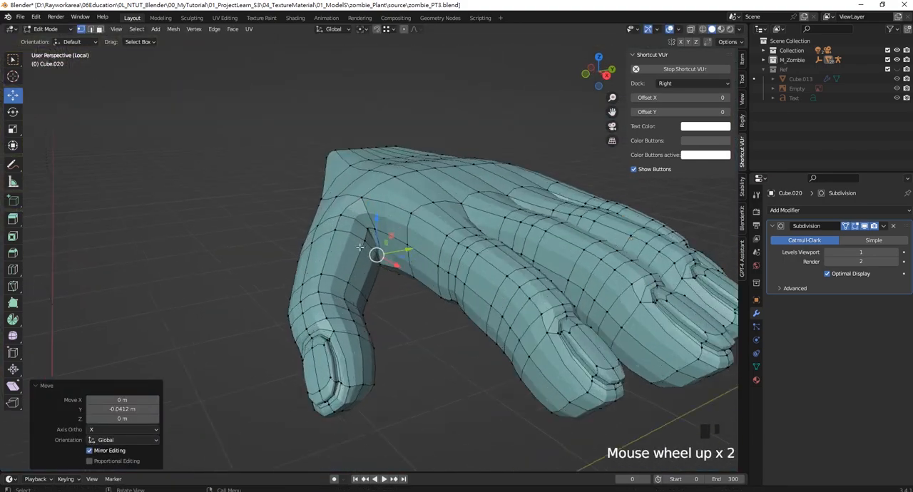
- Select the seam vertex on the palm beside the thumb and move it about 0.128 m along X
{"action": "left_click", "coordinate": [365, 158]}
{"action": "middle_click_drag", "start_coordinate": [365, 158], "coordinate": [364, 229]}
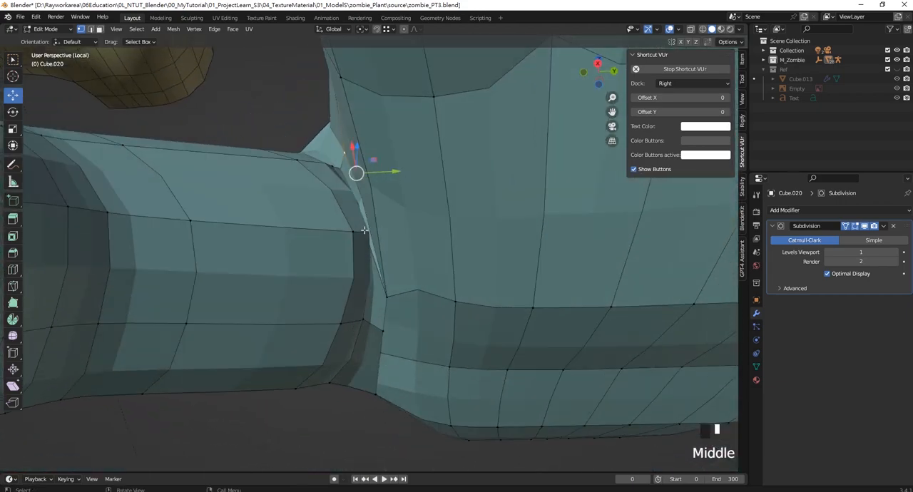
{"action": "left_click_drag", "start_coordinate": [449, 233], "coordinate": [379, 171]}
{"action": "left_click", "coordinate": [389, 294]}
{"action": "scroll", "coordinate": [379, 171], "scroll_direction": "down", "scroll_amount": 8}
{"action": "middle_click_drag", "start_coordinate": [379, 172], "coordinate": [511, 314]}
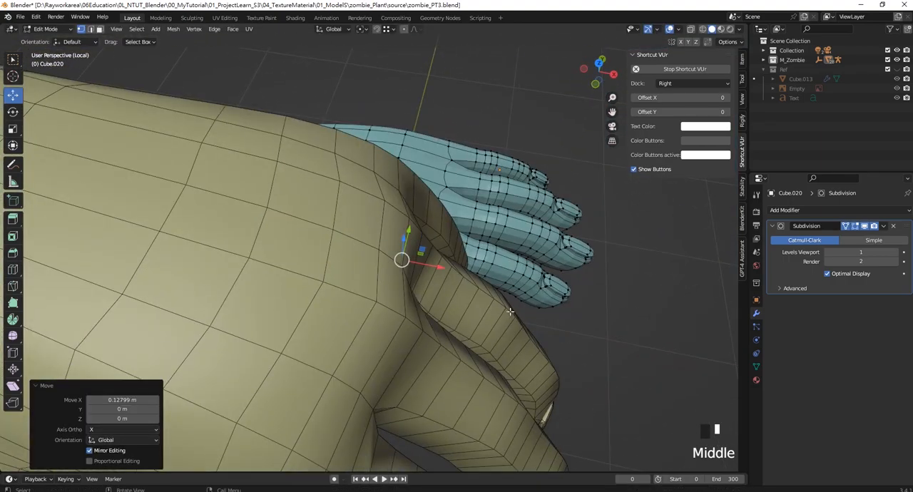
- In the top view, widen the wrist with proportional editing, moving its thumb-side vertices about -0.079 m and the opposite ones about 0.058 m in Y
{"action": "key", "text": "KP_7"}
{"action": "scroll", "coordinate": [461, 265], "scroll_direction": "down", "scroll_amount": 7}
{"action": "scroll", "coordinate": [374, 254], "scroll_direction": "up", "scroll_amount": 5}
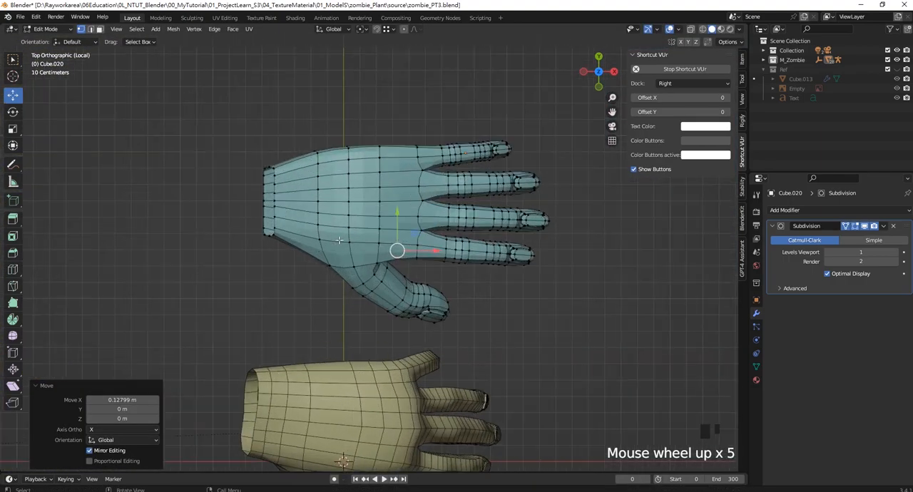
{"action": "left_click_drag", "start_coordinate": [288, 250], "coordinate": [288, 251]}
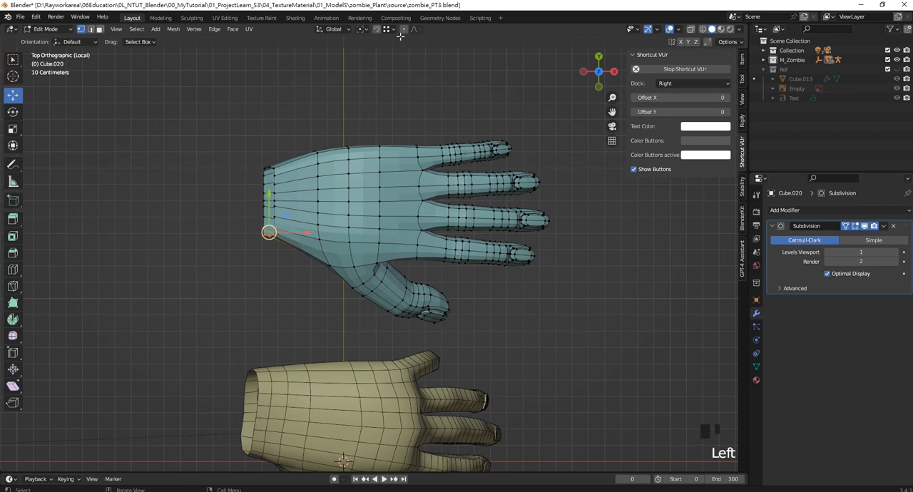
{"action": "left_click_drag", "start_coordinate": [266, 202], "coordinate": [266, 214]}
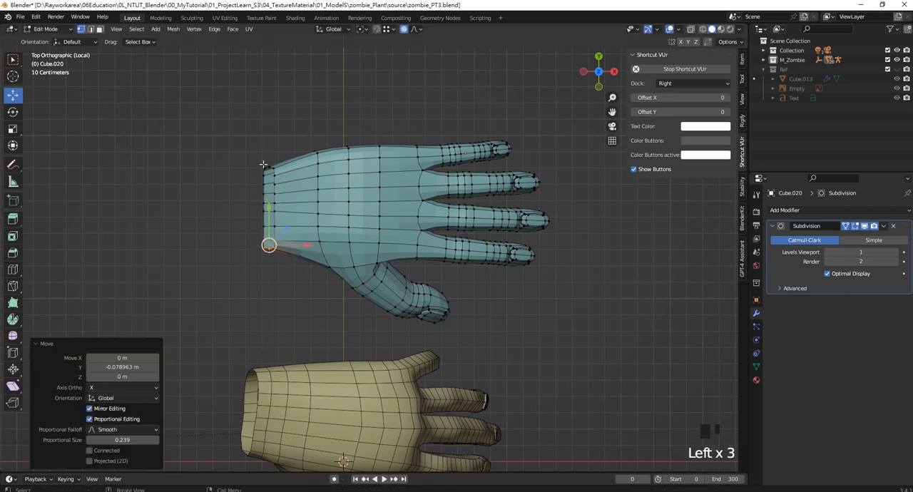
{"action": "left_click_drag", "start_coordinate": [281, 181], "coordinate": [282, 181]}
{"action": "left_click_drag", "start_coordinate": [268, 134], "coordinate": [269, 124]}
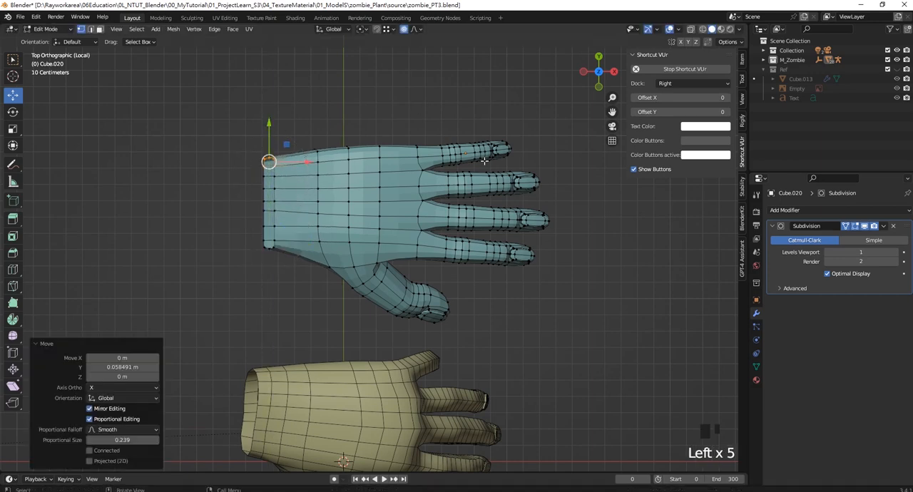
- In the front view, raise the vertices on the back of the hand near the knuckles about 0.049 m in Z
{"action": "middle_click_drag", "start_coordinate": [446, 244], "coordinate": [413, 227]}
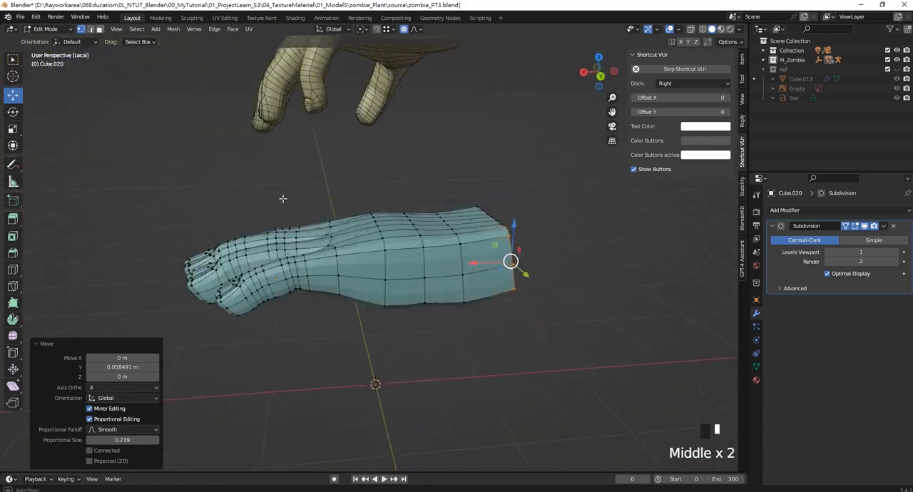
{"action": "scroll", "coordinate": [413, 228], "scroll_direction": "up", "scroll_amount": 2}
{"action": "key", "text": "KP_1"}
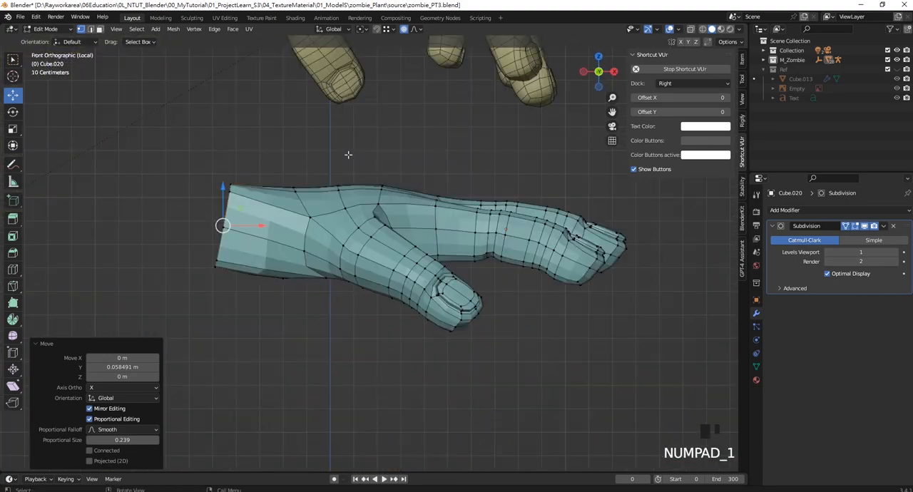
{"action": "left_click_drag", "start_coordinate": [397, 151], "coordinate": [454, 204]}
{"action": "left_click_drag", "start_coordinate": [440, 166], "coordinate": [438, 152]}
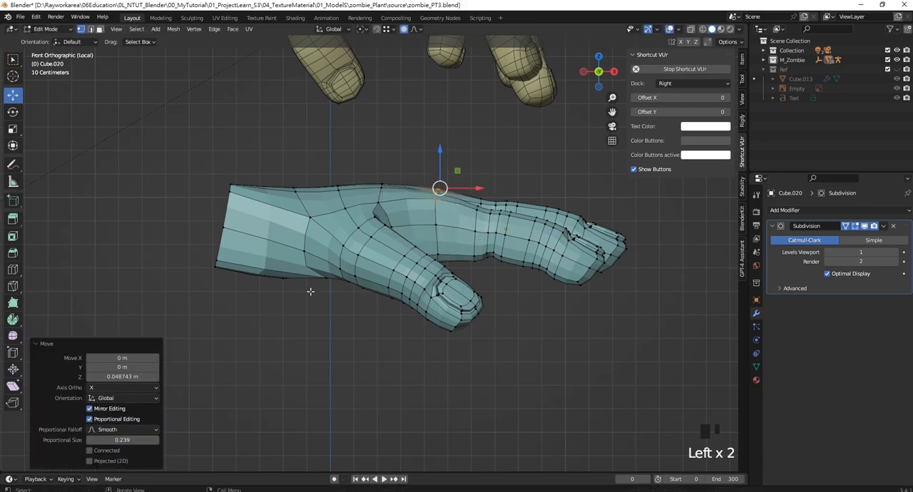
- Select vertices on the palm's underside beside the thumb base and reshape that area with proportional editing
{"action": "left_click_drag", "start_coordinate": [289, 270], "coordinate": [289, 270]}
{"action": "middle_click_drag", "start_coordinate": [289, 270], "coordinate": [363, 296]}
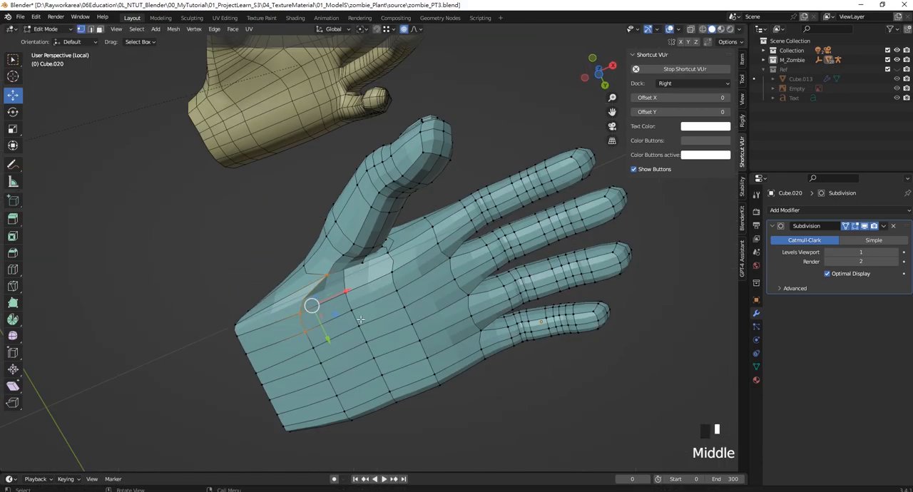
{"action": "scroll", "coordinate": [335, 274], "scroll_direction": "up", "scroll_amount": 2}
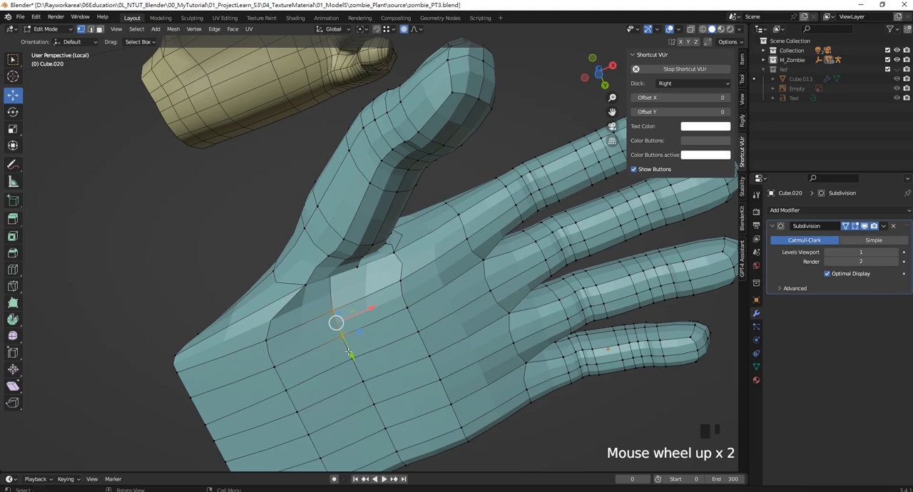
{"action": "middle_click_drag", "start_coordinate": [362, 355], "coordinate": [330, 400]}
{"action": "left_click_drag", "start_coordinate": [368, 285], "coordinate": [371, 317]}
{"action": "middle_click_drag", "start_coordinate": [365, 269], "coordinate": [374, 290]}
{"action": "left_click", "coordinate": [376, 293]}
{"action": "scroll", "coordinate": [386, 313], "scroll_direction": "up", "scroll_amount": 3}
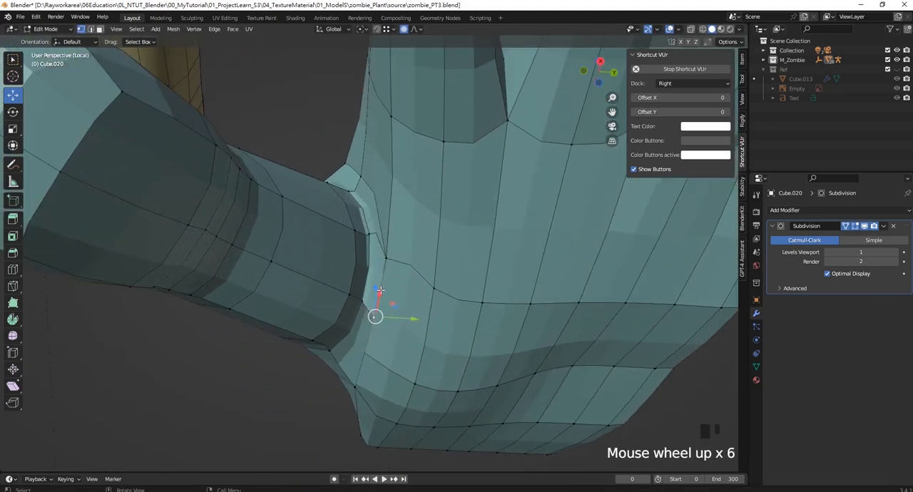
- Turn off proportional editing and move the palm vertices along the thumb seam about 0.043 m in Y
{"action": "left_click_drag", "start_coordinate": [376, 293], "coordinate": [434, 291]}
{"action": "middle_click_drag", "start_coordinate": [434, 292], "coordinate": [385, 313]}
{"action": "scroll", "coordinate": [380, 291], "scroll_direction": "up", "scroll_amount": 2}
{"action": "middle_click_drag", "start_coordinate": [407, 278], "coordinate": [424, 325]}
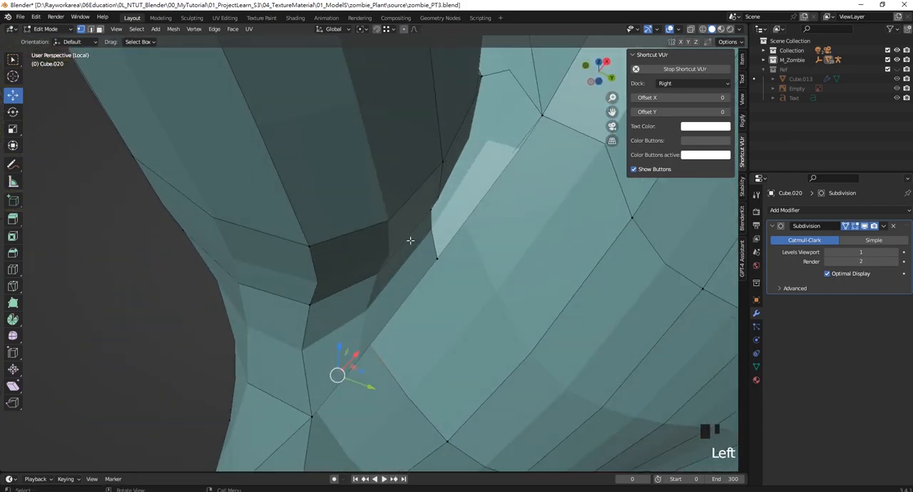
{"action": "middle_click_drag", "start_coordinate": [410, 240], "coordinate": [408, 223]}
{"action": "left_click_drag", "start_coordinate": [370, 270], "coordinate": [415, 293]}
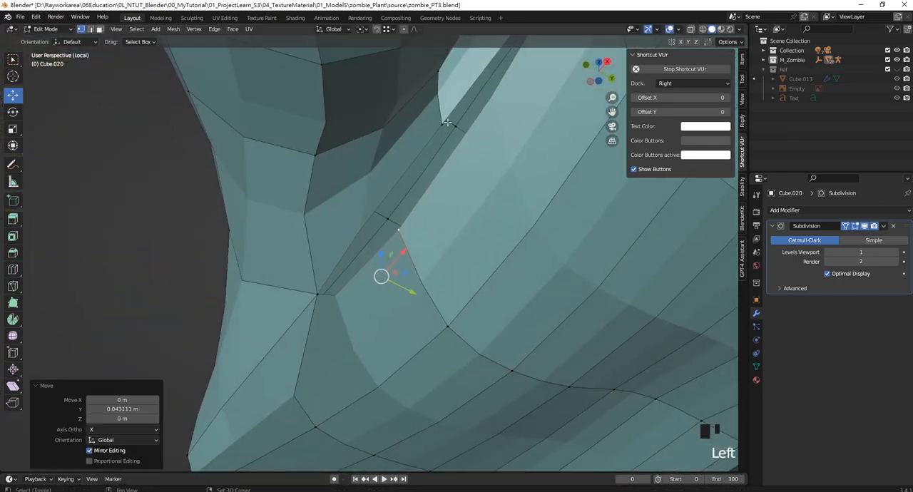
- Merge the two neighbouring seam vertices between the thumb base and the palm at their center
{"action": "left_click", "coordinate": [442, 122], "text": "shift"}
{"action": "key", "text": "m"}
{"action": "left_click", "coordinate": [434, 123]}
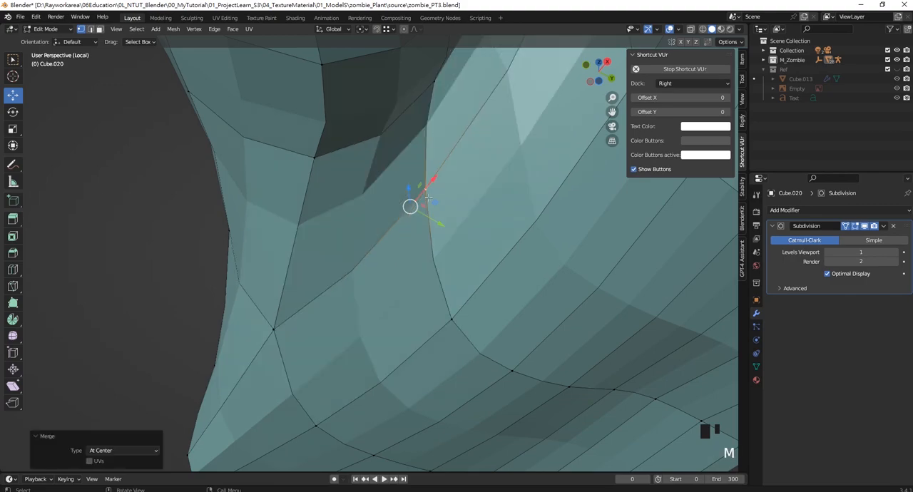
{"action": "middle_click_drag", "start_coordinate": [434, 122], "coordinate": [397, 255]}
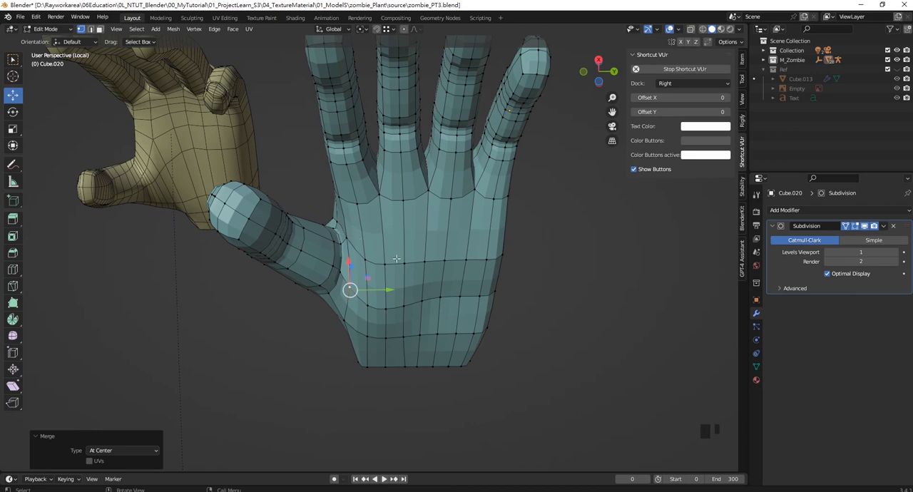
- Raise the vertices on the palm's underside beside the thumb base about 0.094 m in Z
{"action": "key", "text": "ctrl+z"}
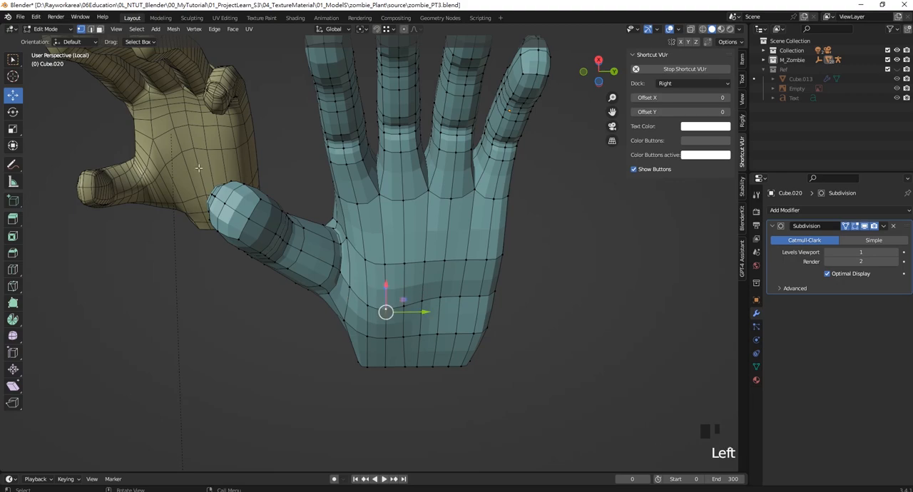
{"action": "middle_click_drag", "start_coordinate": [406, 303], "coordinate": [396, 283]}
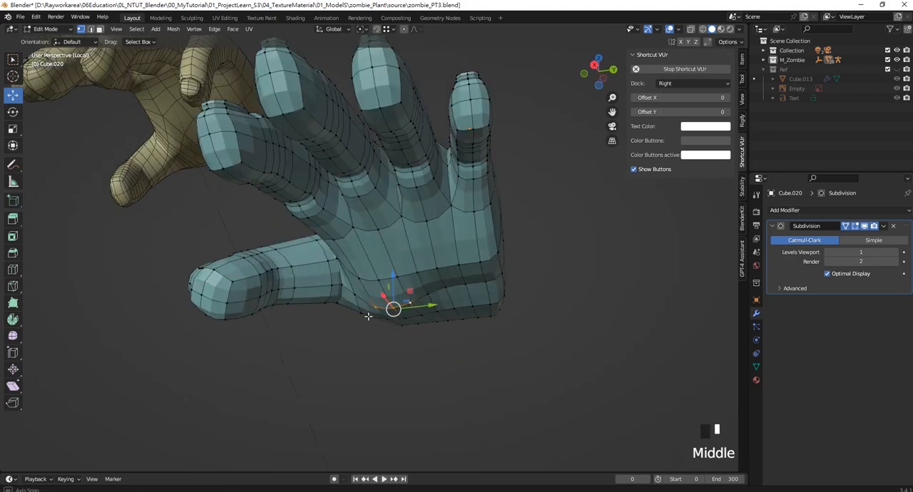
{"action": "left_click_drag", "start_coordinate": [395, 283], "coordinate": [390, 258]}
{"action": "middle_click_drag", "start_coordinate": [392, 232], "coordinate": [460, 284]}
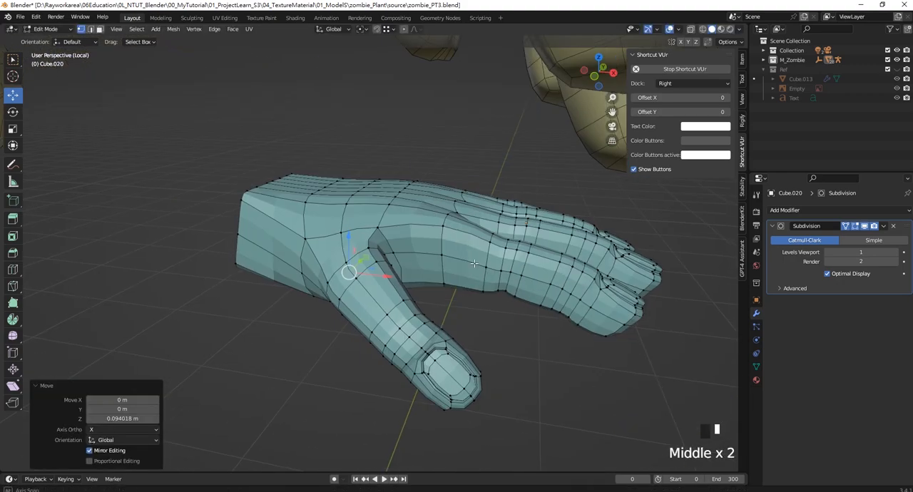
{"action": "middle_click_drag", "start_coordinate": [400, 272], "coordinate": [416, 261]}
- In the front view, extend the wrist by moving its end vertices about -0.061 m in X
{"action": "key", "text": "KP_3"}
{"action": "key", "text": "KP_1"}
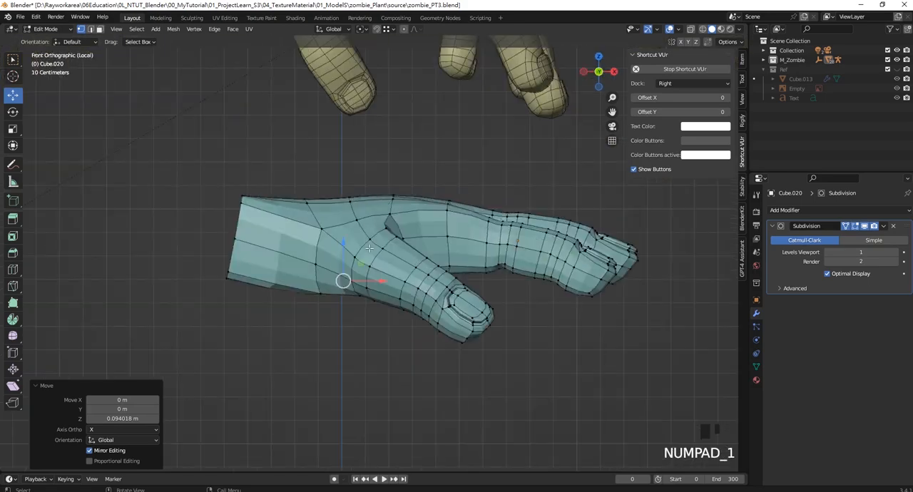
{"action": "left_click_drag", "start_coordinate": [218, 178], "coordinate": [278, 322]}
{"action": "left_click_drag", "start_coordinate": [271, 245], "coordinate": [260, 245]}
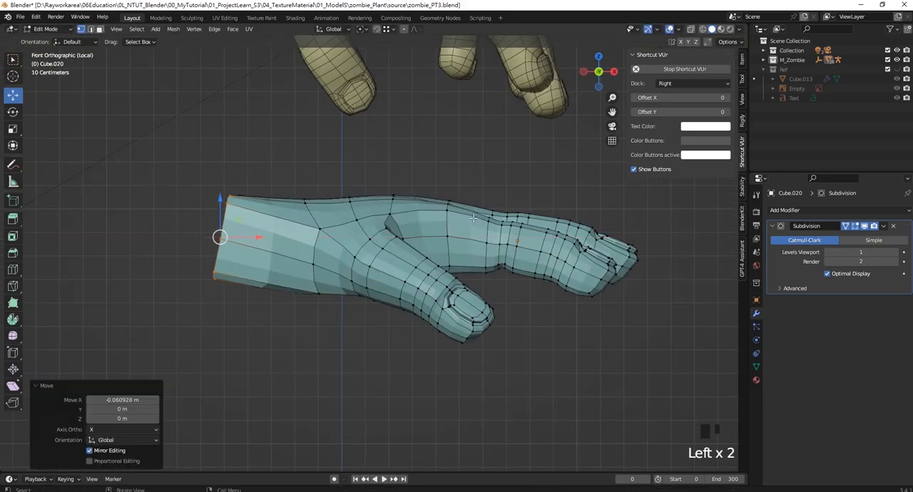
- In a top wireframe view, shorten the middle finger by moving its tip vertices back toward the palm in X
{"action": "key", "text": "KP_7"}
{"action": "scroll", "coordinate": [502, 251], "scroll_direction": "down", "scroll_amount": 2}
{"action": "scroll", "coordinate": [501, 251], "scroll_direction": "up", "scroll_amount": 1}
{"action": "scroll", "coordinate": [535, 261], "scroll_direction": "down", "scroll_amount": 1}
{"action": "middle_click_drag", "start_coordinate": [568, 271], "coordinate": [411, 266], "text": "shift"}
{"action": "scroll", "coordinate": [406, 239], "scroll_direction": "up", "scroll_amount": 5}
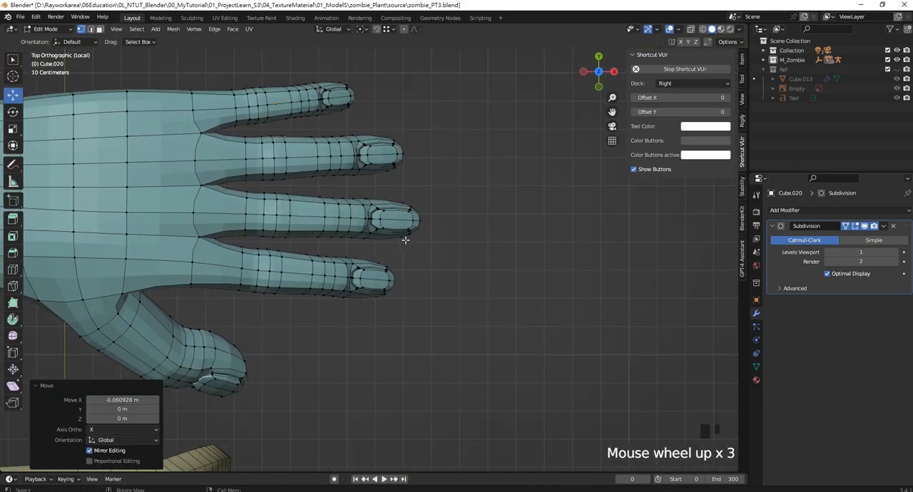
{"action": "middle_click_drag", "start_coordinate": [442, 212], "coordinate": [460, 255], "text": "shift"}
{"action": "left_click_drag", "start_coordinate": [436, 206], "coordinate": [483, 292]}
{"action": "left_click_drag", "start_coordinate": [485, 245], "coordinate": [471, 248]}
{"action": "right_click", "coordinate": [471, 248]}
{"action": "key", "text": "z"}
{"action": "left_click", "coordinate": [400, 261]}
{"action": "left_click_drag", "start_coordinate": [486, 287], "coordinate": [424, 184]}
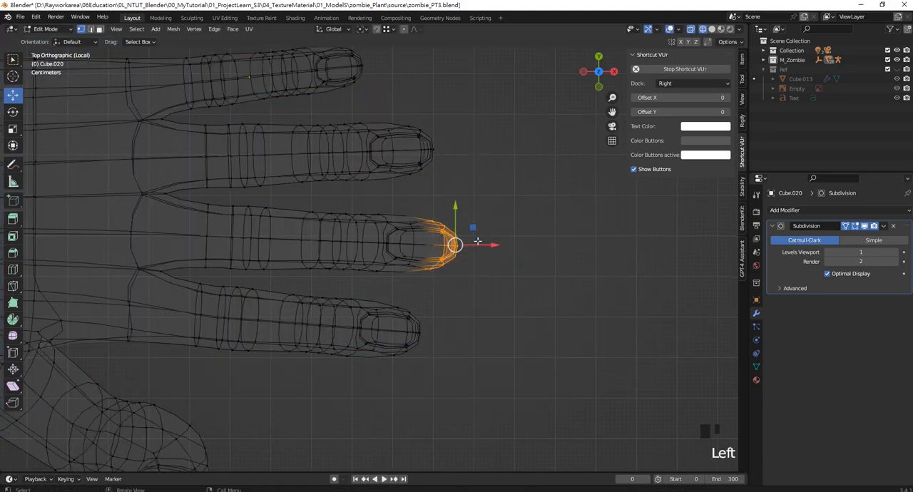
{"action": "left_click_drag", "start_coordinate": [477, 243], "coordinate": [463, 244]}
- Shorten the ring and index fingers slightly by moving their tip vertices back in X
{"action": "left_click_drag", "start_coordinate": [463, 181], "coordinate": [463, 181]}
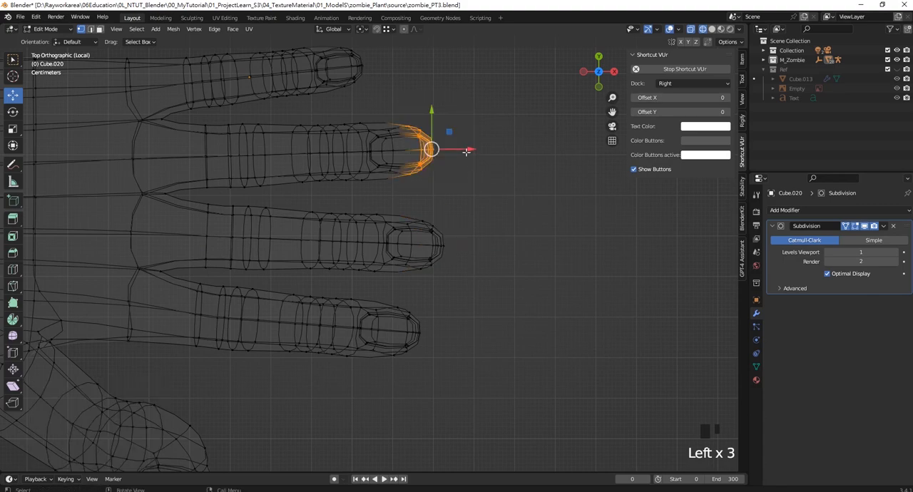
{"action": "left_click_drag", "start_coordinate": [467, 150], "coordinate": [460, 150]}
{"action": "left_click_drag", "start_coordinate": [457, 378], "coordinate": [388, 282]}
{"action": "left_click_drag", "start_coordinate": [452, 330], "coordinate": [444, 332]}
- Return the viewport to solid shading and leave Edit Mode
{"action": "middle_click_drag", "start_coordinate": [407, 117], "coordinate": [438, 226], "text": "shift"}
{"action": "scroll", "coordinate": [438, 243], "scroll_direction": "down", "scroll_amount": 3}
{"action": "middle_click_drag", "start_coordinate": [440, 270], "coordinate": [458, 177], "text": "shift"}
{"action": "middle_click_drag", "start_coordinate": [347, 343], "coordinate": [434, 263], "text": "shift"}
{"action": "left_click", "coordinate": [502, 268]}
{"action": "key", "text": "Tab"}
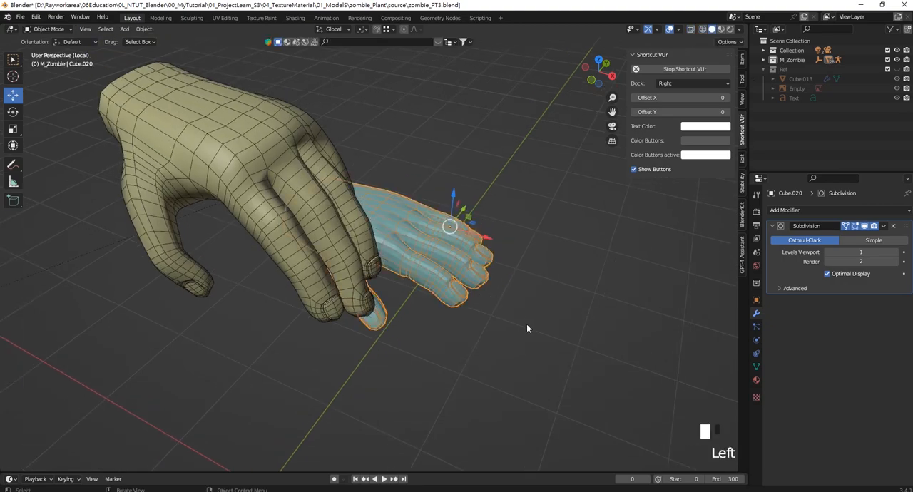
- In the front view, place the new hand level with the reference hand and move it about 0.625 m in X beside it
{"action": "mouse_move", "coordinate": [526, 324]}
{"action": "middle_mouse_down"}
{"action": "mouse_move", "coordinate": [361, 298]}
{"action": "mouse_move", "coordinate": [376, 300]}
{"action": "mouse_move", "coordinate": [365, 274]}
{"action": "mouse_move", "coordinate": [541, 277]}
{"action": "middle_mouse_up"}
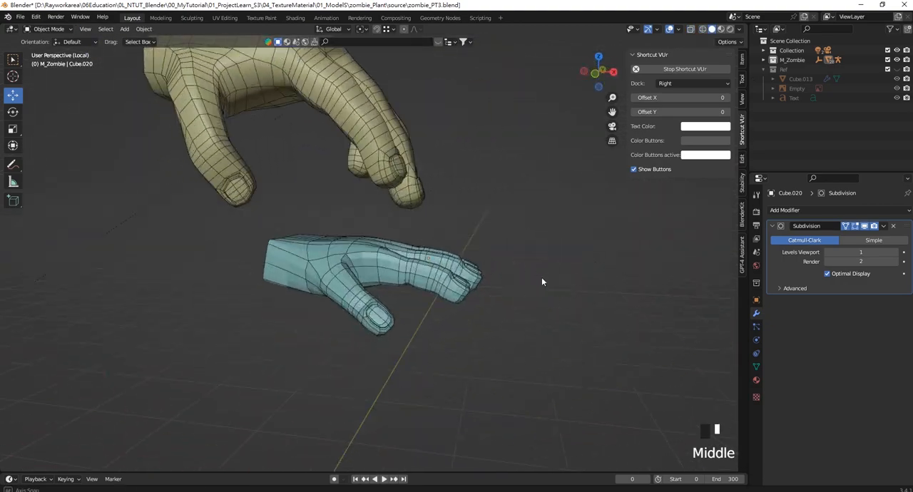
{"action": "scroll", "coordinate": [483, 264], "scroll_direction": "down", "scroll_amount": 3}
{"action": "middle_click_drag", "start_coordinate": [483, 265], "coordinate": [402, 284]}
{"action": "left_click", "coordinate": [401, 283]}
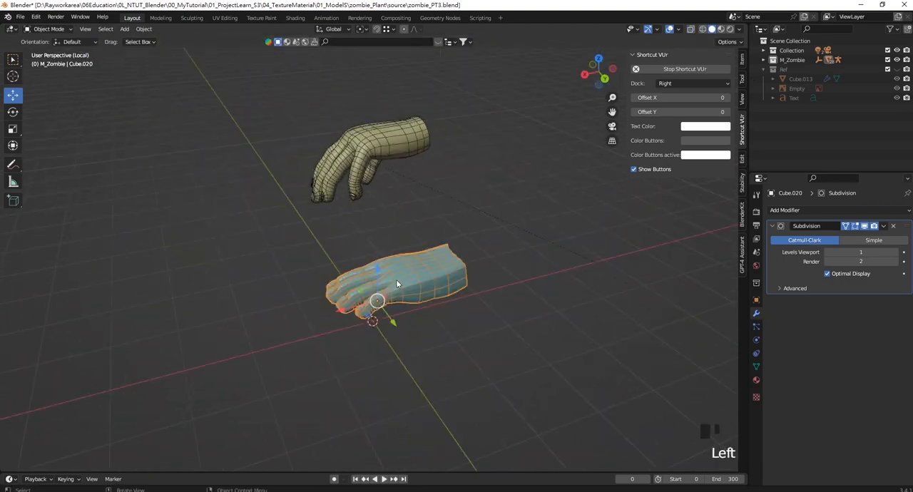
{"action": "key", "text": "KP_1"}
{"action": "left_click_drag", "start_coordinate": [426, 261], "coordinate": [542, 117]}
{"action": "left_click_drag", "start_coordinate": [509, 85], "coordinate": [509, 158]}
{"action": "left_click_drag", "start_coordinate": [529, 192], "coordinate": [579, 196]}
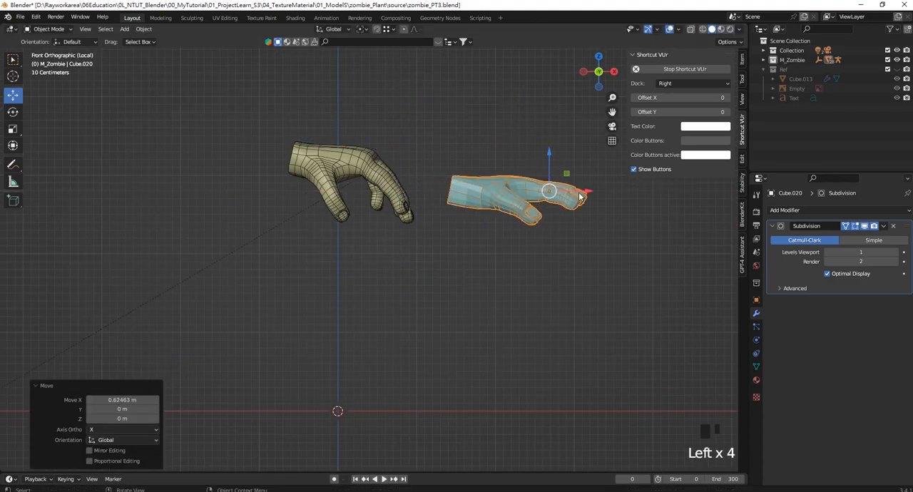
- Rotate the new hand so its fingers slope downward and raise it about 0.23 m in Z
{"action": "middle_click_drag", "start_coordinate": [579, 197], "coordinate": [541, 243], "text": "shift"}
{"action": "key", "text": "r"}
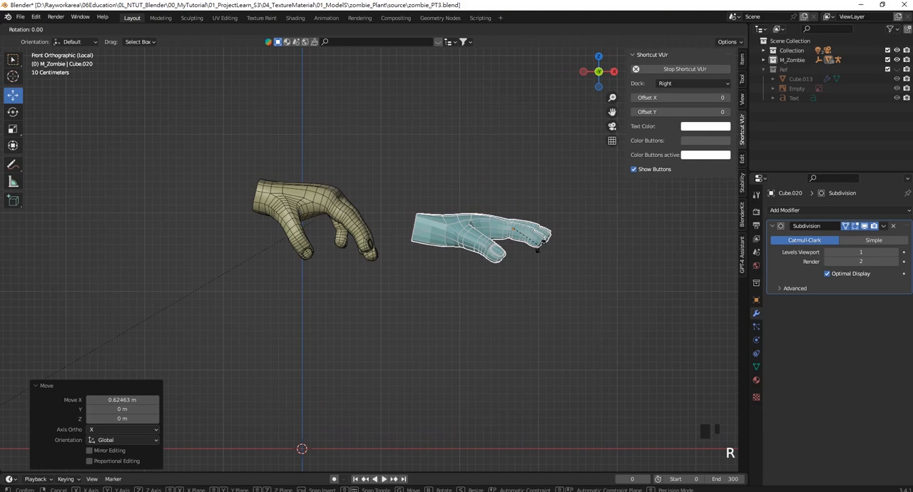
{"action": "left_click", "coordinate": [536, 243]}
{"action": "scroll", "coordinate": [462, 228], "scroll_direction": "up", "scroll_amount": 4}
{"action": "middle_click_drag", "start_coordinate": [461, 228], "coordinate": [472, 267], "text": "shift"}
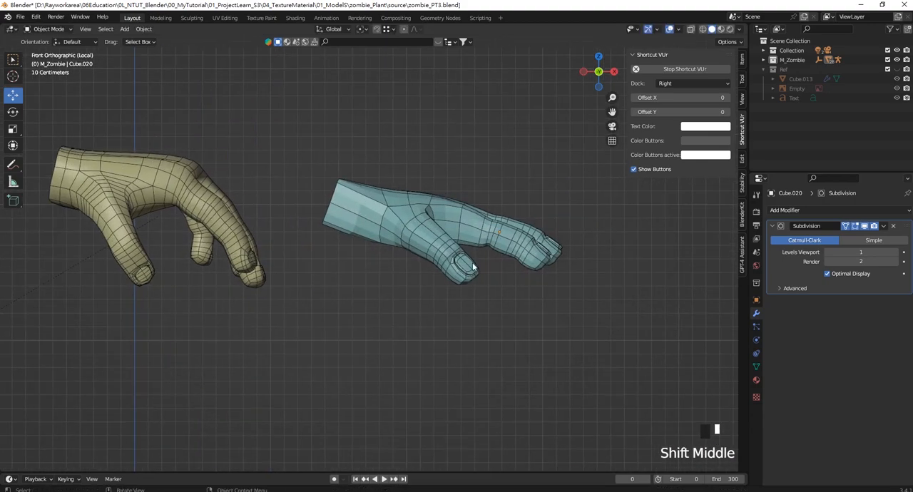
{"action": "scroll", "coordinate": [457, 232], "scroll_direction": "down", "scroll_amount": 3}
{"action": "left_click", "coordinate": [508, 214]}
{"action": "left_click_drag", "start_coordinate": [499, 194], "coordinate": [496, 161]}
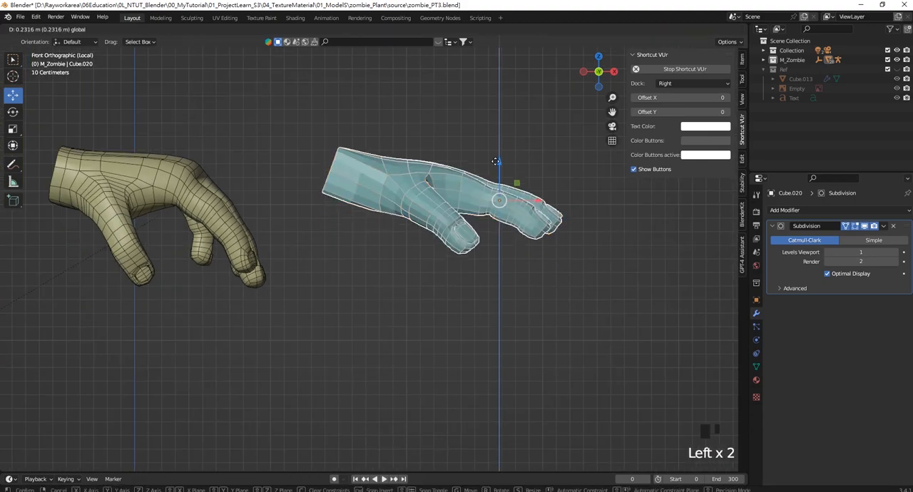
- Save the zombie_PT3.blend file
{"action": "middle_click_drag", "start_coordinate": [374, 178], "coordinate": [442, 203], "text": "shift"}
{"action": "scroll", "coordinate": [433, 185], "scroll_direction": "up", "scroll_amount": 2}
{"action": "left_click", "coordinate": [411, 192]}
{"action": "scroll", "coordinate": [415, 209], "scroll_direction": "down", "scroll_amount": 3}
{"action": "key", "text": "ctrl+s"}
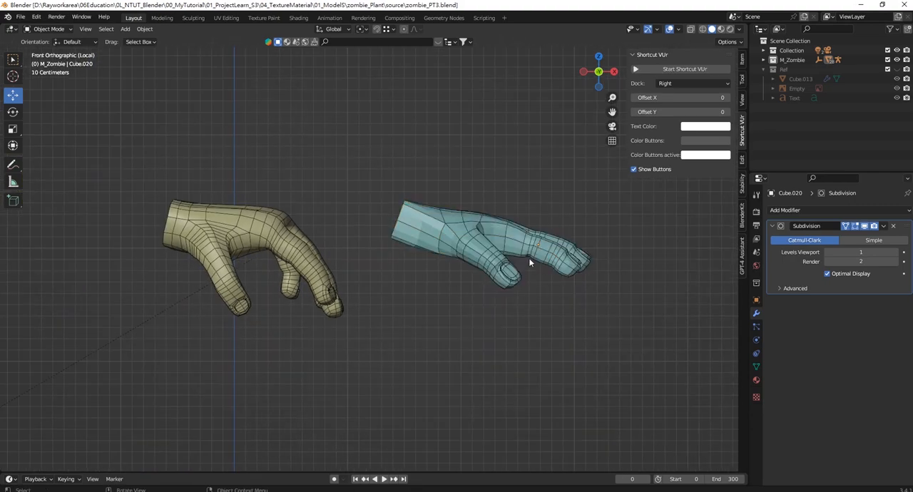
- In Edit Mode, select the middle row of vertices along the hand's little-finger side up to the wrist and reposition it
{"action": "scroll", "coordinate": [531, 261], "scroll_direction": "up", "scroll_amount": 1}
{"action": "middle_click_drag", "start_coordinate": [517, 241], "coordinate": [447, 269]}
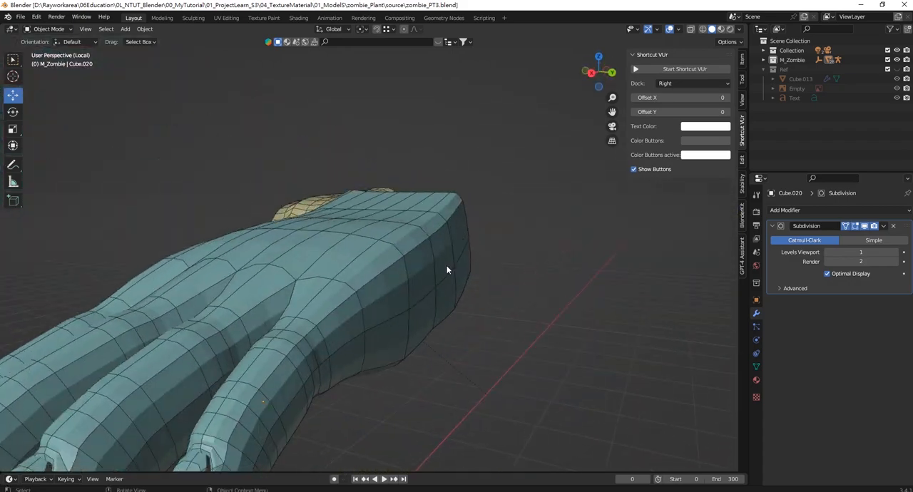
{"action": "middle_click_drag", "start_coordinate": [319, 268], "coordinate": [353, 300]}
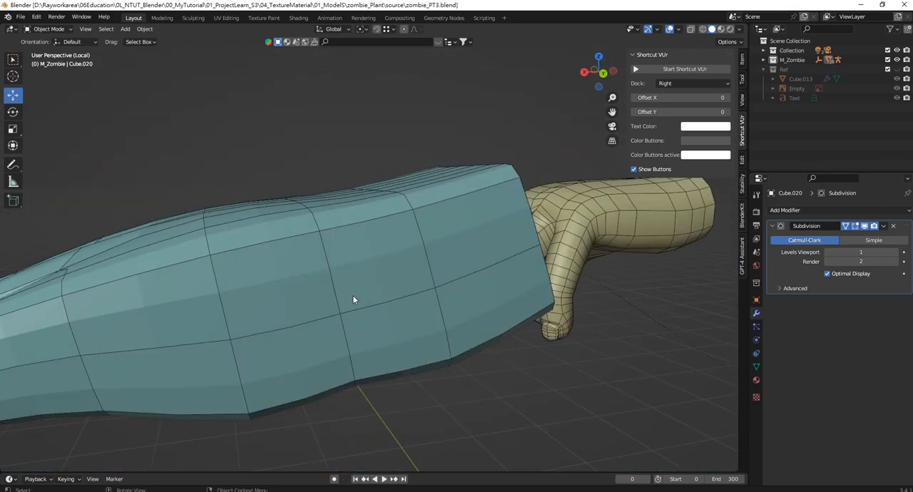
{"action": "scroll", "coordinate": [344, 227], "scroll_direction": "down", "scroll_amount": 3}
{"action": "middle_click_drag", "start_coordinate": [344, 227], "coordinate": [428, 276]}
{"action": "scroll", "coordinate": [410, 217], "scroll_direction": "up", "scroll_amount": 1}
{"action": "left_click", "coordinate": [411, 210]}
{"action": "key", "text": "Tab"}
{"action": "middle_click_drag", "start_coordinate": [294, 231], "coordinate": [321, 326]}
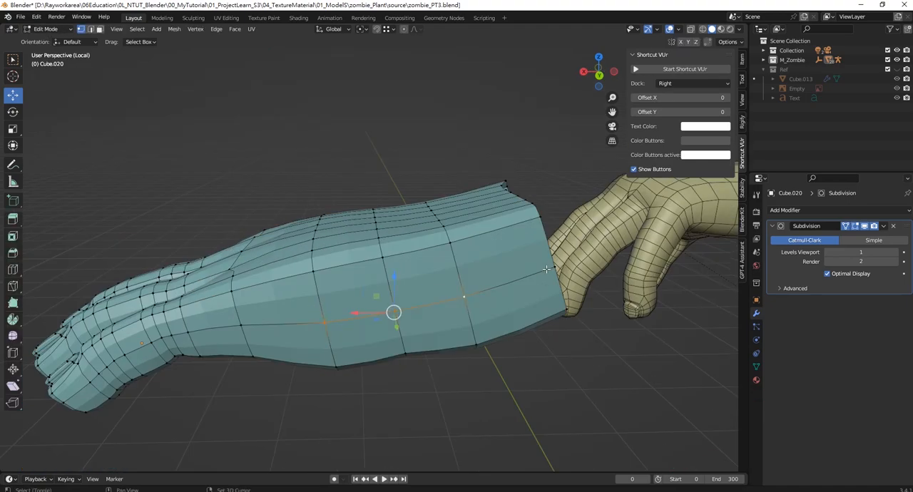
{"action": "middle_click_drag", "start_coordinate": [547, 268], "coordinate": [374, 307]}
{"action": "key", "text": "g"}
{"action": "left_click", "coordinate": [558, 283]}
- Move the thumb-side wrist vertices about -0.131 m in Y and raise the lower corner vertices about 0.039 m in Z
{"action": "key", "text": "g"}
{"action": "key", "text": "y"}
{"action": "left_click", "coordinate": [395, 261]}
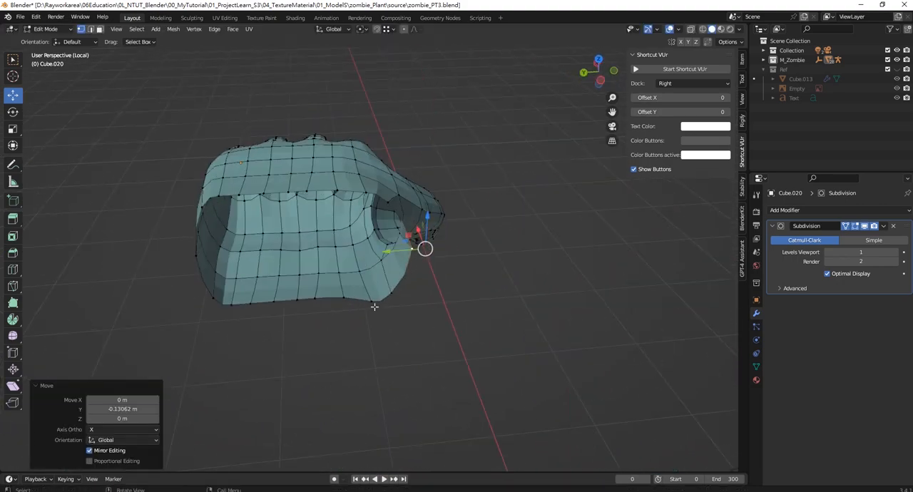
{"action": "left_click", "coordinate": [374, 307]}
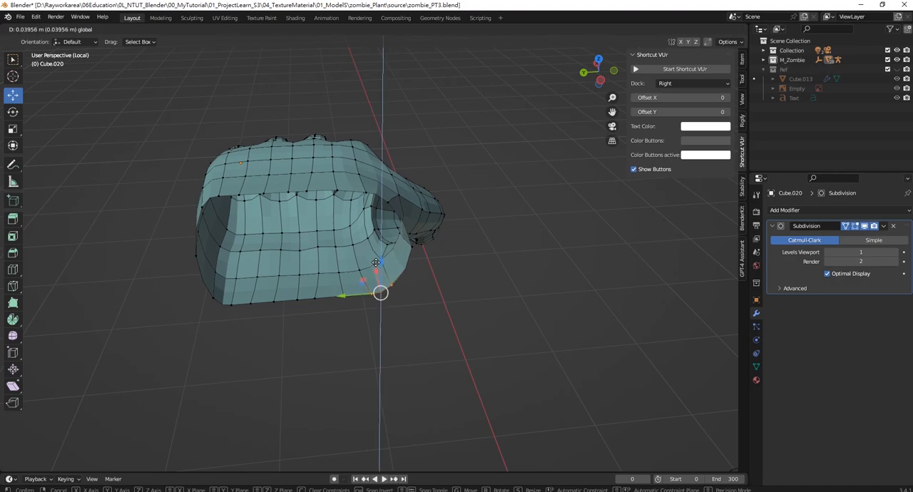
{"action": "left_click", "coordinate": [375, 263]}
- In a top wireframe view, pull the vertices on the palm's little-finger side inward in Y, the last ones about -0.023 m
{"action": "middle_click_drag", "start_coordinate": [376, 263], "coordinate": [434, 293]}
{"action": "scroll", "coordinate": [301, 304], "scroll_direction": "up", "scroll_amount": 2}
{"action": "scroll", "coordinate": [474, 253], "scroll_direction": "up", "scroll_amount": 2}
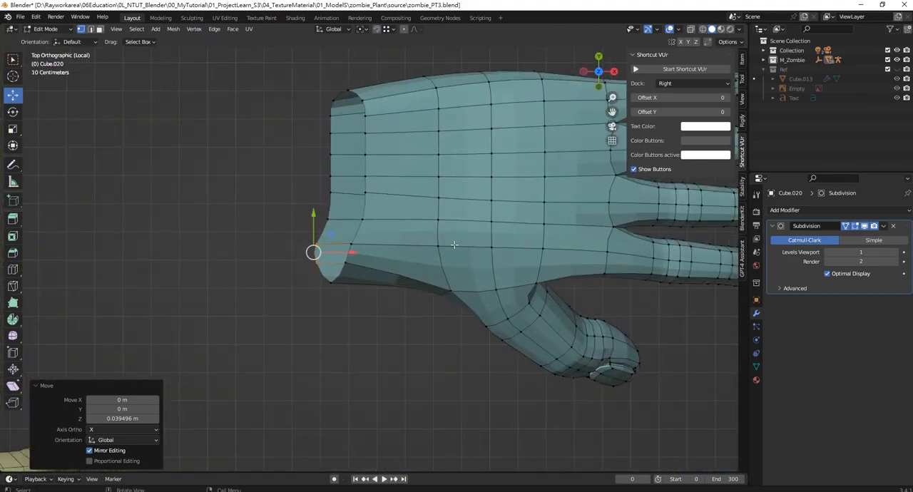
{"action": "scroll", "coordinate": [474, 254], "scroll_direction": "down", "scroll_amount": 6}
{"action": "scroll", "coordinate": [442, 175], "scroll_direction": "up", "scroll_amount": 3}
{"action": "scroll", "coordinate": [442, 175], "scroll_direction": "up", "scroll_amount": 4}
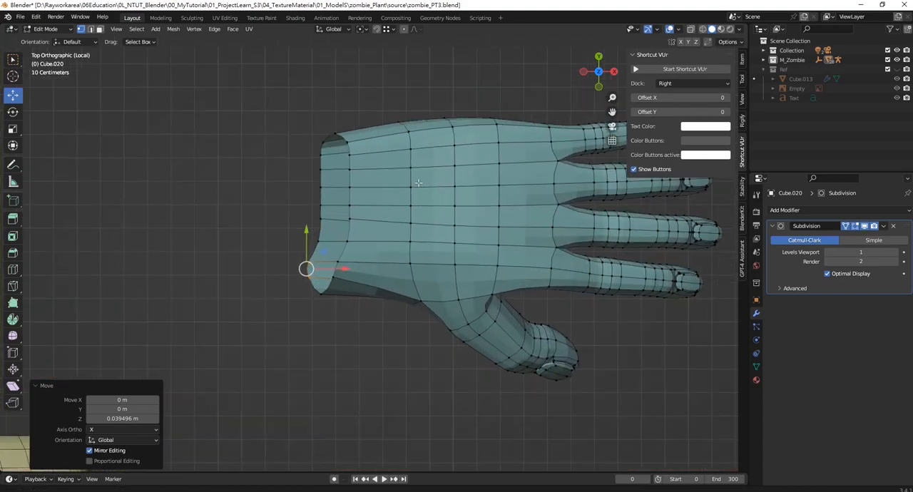
{"action": "left_click_drag", "start_coordinate": [388, 194], "coordinate": [391, 195]}
{"action": "key", "text": "z"}
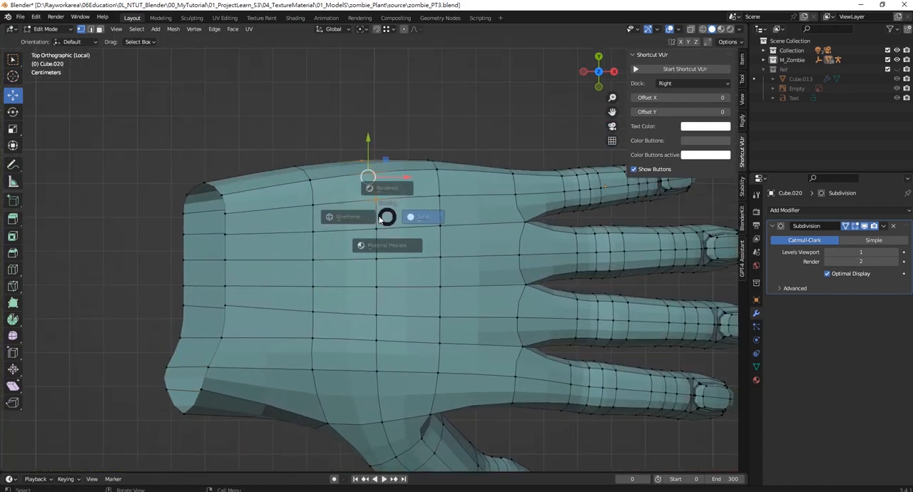
{"action": "left_click", "coordinate": [344, 191]}
{"action": "left_click_drag", "start_coordinate": [374, 141], "coordinate": [369, 147]}
{"action": "left_click_drag", "start_coordinate": [430, 175], "coordinate": [423, 154]}
- Move the edge vertices between the wrist and the thumb base outward in negative Y
{"action": "scroll", "coordinate": [434, 221], "scroll_direction": "down", "scroll_amount": 2}
{"action": "middle_click_drag", "start_coordinate": [436, 313], "coordinate": [463, 198], "text": "shift"}
{"action": "scroll", "coordinate": [361, 257], "scroll_direction": "up", "scroll_amount": 4}
{"action": "scroll", "coordinate": [370, 271], "scroll_direction": "down", "scroll_amount": 1}
{"action": "left_click_drag", "start_coordinate": [381, 289], "coordinate": [321, 210]}
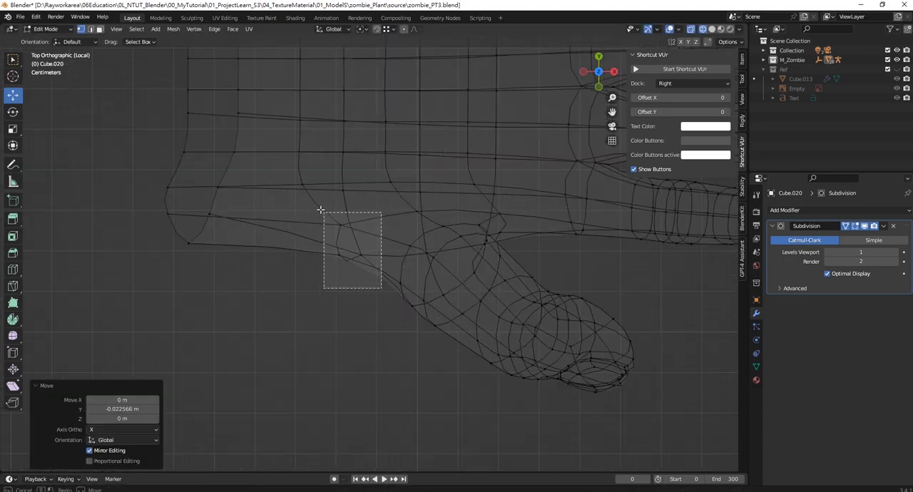
{"action": "left_click_drag", "start_coordinate": [272, 174], "coordinate": [272, 174]}
{"action": "left_click_drag", "start_coordinate": [352, 186], "coordinate": [348, 227]}
- Move the palm vertices just inside the thumb base about 0.09 m in Y
{"action": "left_click_drag", "start_coordinate": [287, 192], "coordinate": [360, 225]}
{"action": "left_click_drag", "start_coordinate": [329, 177], "coordinate": [328, 173]}
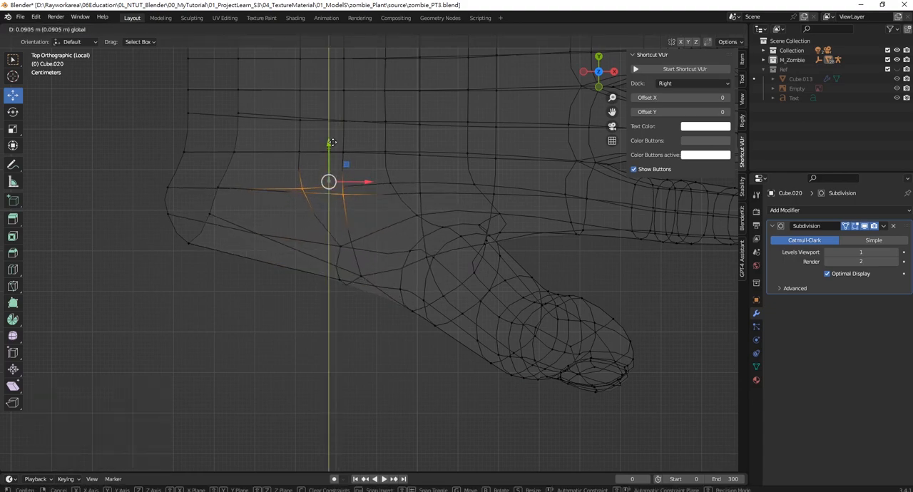
{"action": "left_click_drag", "start_coordinate": [332, 143], "coordinate": [332, 143]}
- Move the vertices in the web between thumb and index finger about 0.073 m in X toward the fingers
{"action": "scroll", "coordinate": [399, 271], "scroll_direction": "up", "scroll_amount": 8}
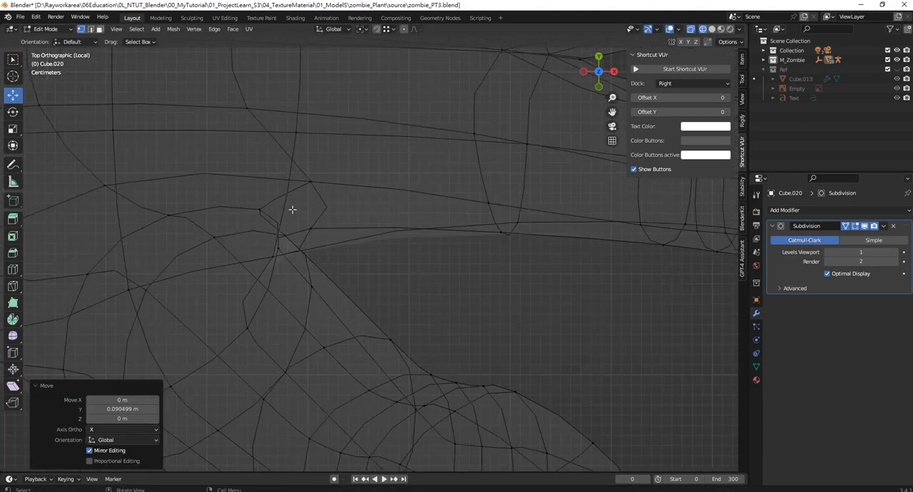
{"action": "left_click_drag", "start_coordinate": [372, 251], "coordinate": [372, 251]}
{"action": "left_click_drag", "start_coordinate": [346, 221], "coordinate": [421, 225]}
- Move the vertex loop across the palm just behind the knuckles about 0.073 m in X toward the fingers
{"action": "scroll", "coordinate": [389, 299], "scroll_direction": "down", "scroll_amount": 5}
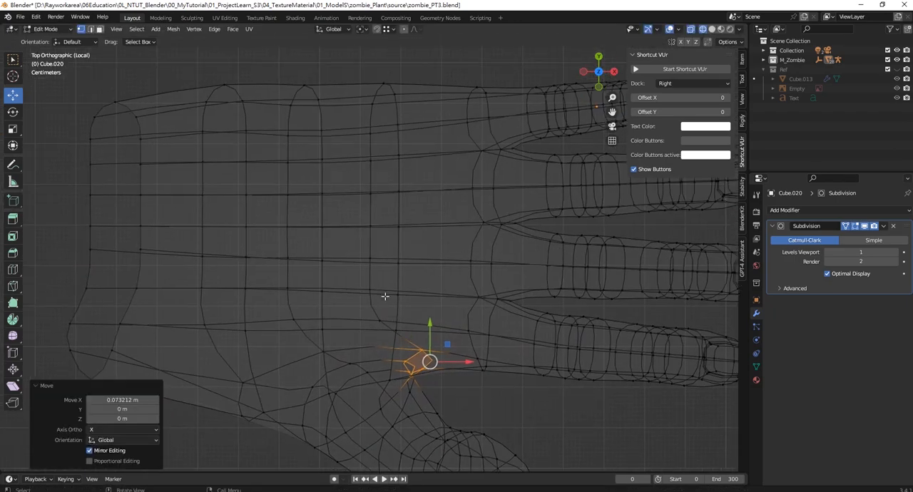
{"action": "left_click_drag", "start_coordinate": [364, 80], "coordinate": [428, 343]}
{"action": "left_click_drag", "start_coordinate": [419, 197], "coordinate": [447, 200]}
- Select the vertices at the little-finger side of the wrist opening and flatten them by scaling along Z
{"action": "scroll", "coordinate": [459, 238], "scroll_direction": "down", "scroll_amount": 4}
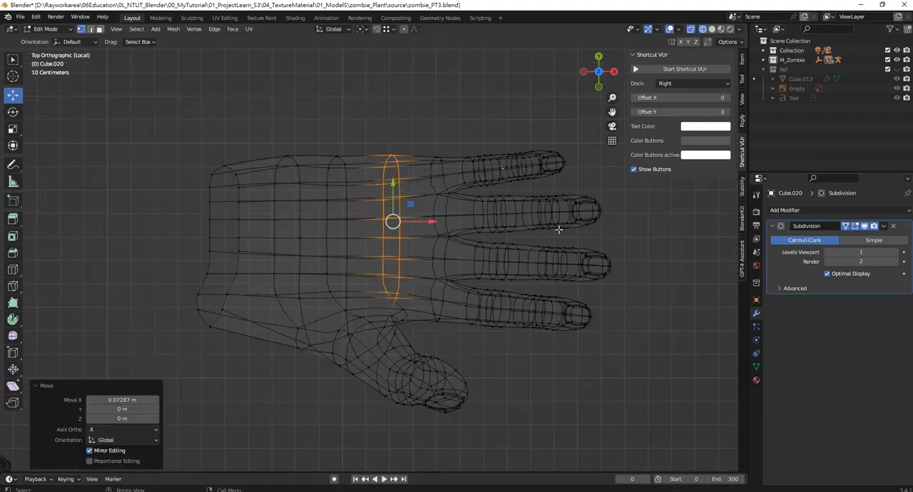
{"action": "scroll", "coordinate": [560, 214], "scroll_direction": "up", "scroll_amount": 2}
{"action": "scroll", "coordinate": [549, 221], "scroll_direction": "down", "scroll_amount": 3}
{"action": "middle_click_drag", "start_coordinate": [444, 328], "coordinate": [545, 325]}
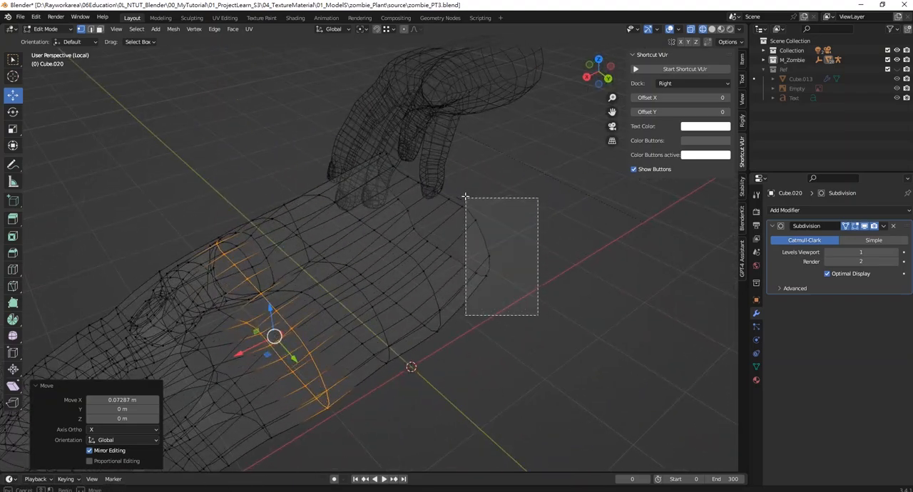
{"action": "left_click_drag", "start_coordinate": [465, 196], "coordinate": [463, 195]}
{"action": "scroll", "coordinate": [492, 228], "scroll_direction": "up", "scroll_amount": 2}
{"action": "middle_click_drag", "start_coordinate": [518, 248], "coordinate": [466, 265], "text": "shift"}
{"action": "key", "text": "s"}
{"action": "key", "text": "z"}
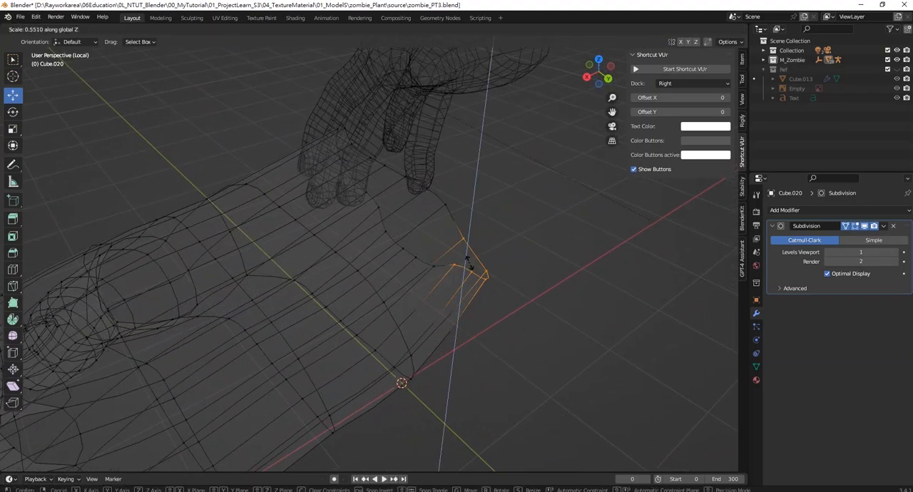
{"action": "left_click", "coordinate": [472, 268]}
- Deselect the wrist vertices, return to solid shading and review the hand's overall shape
{"action": "left_click", "coordinate": [509, 259]}
{"action": "middle_click_drag", "start_coordinate": [509, 259], "coordinate": [418, 263]}
{"action": "scroll", "coordinate": [457, 239], "scroll_direction": "down", "scroll_amount": 3}
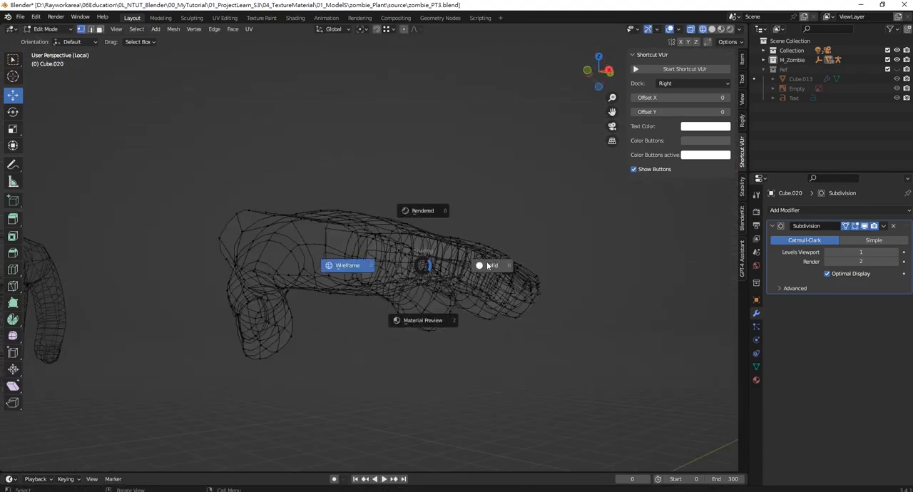
{"action": "left_click", "coordinate": [487, 265]}
{"action": "mouse_move", "coordinate": [488, 265]}
{"action": "middle_mouse_down"}
{"action": "mouse_move", "coordinate": [407, 381]}
{"action": "mouse_move", "coordinate": [360, 371]}
{"action": "mouse_move", "coordinate": [369, 319]}
{"action": "mouse_move", "coordinate": [389, 291]}
{"action": "mouse_move", "coordinate": [433, 273]}
{"action": "middle_mouse_up"}
{"action": "scroll", "coordinate": [360, 371], "scroll_direction": "up", "scroll_amount": 2}
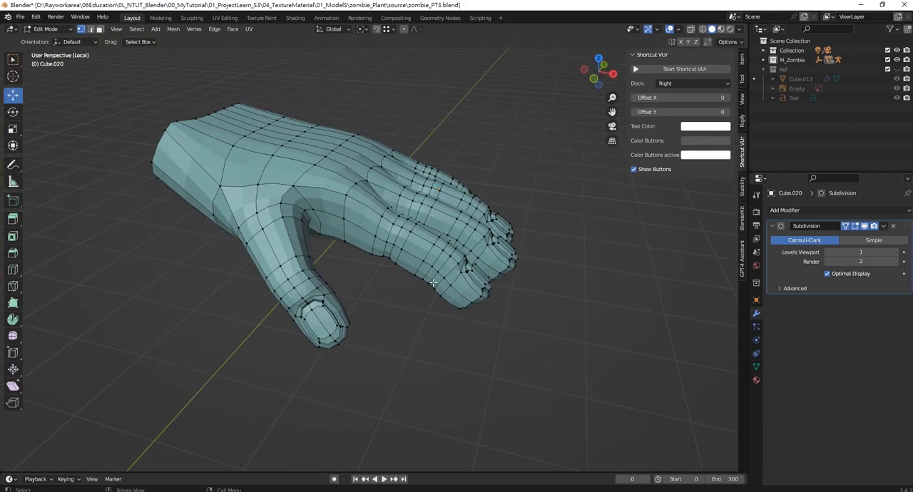
- Select the vertex loops just behind the fingernails on the index, middle, ring and little fingers
{"action": "key", "text": "KP_7"}
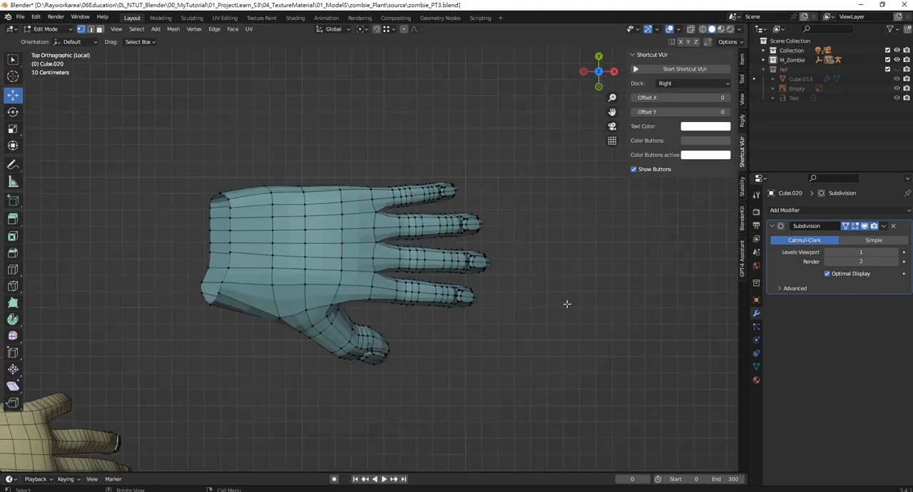
{"action": "scroll", "coordinate": [407, 305], "scroll_direction": "up", "scroll_amount": 6}
{"action": "middle_click_drag", "start_coordinate": [407, 305], "coordinate": [339, 233]}
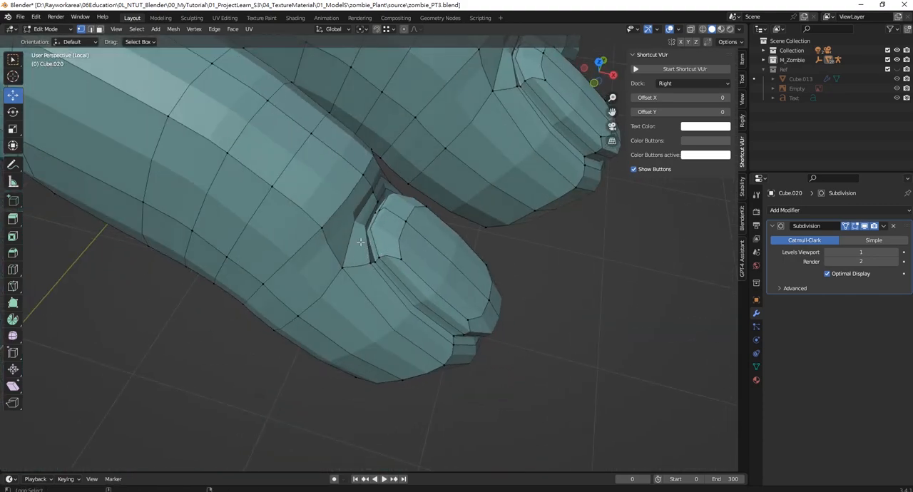
{"action": "middle_click_drag", "start_coordinate": [359, 214], "coordinate": [380, 247]}
{"action": "scroll", "coordinate": [422, 150], "scroll_direction": "up", "scroll_amount": 3}
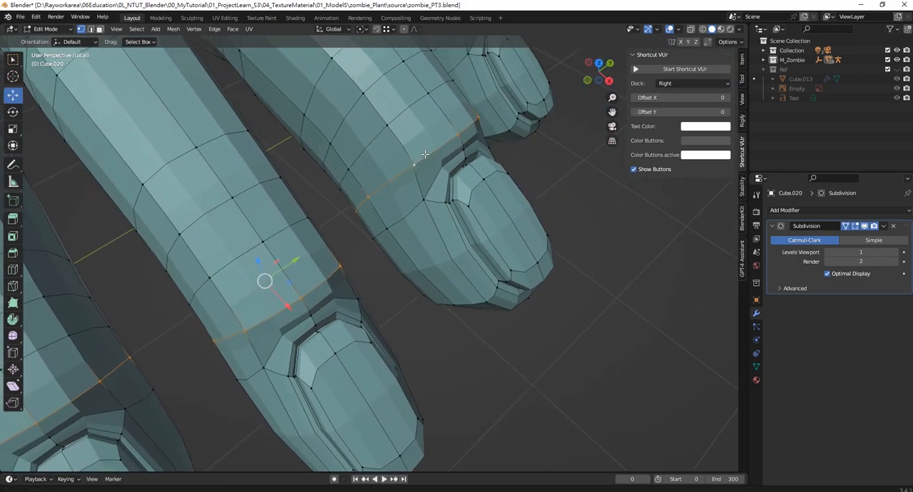
- Start the Shortcut VUr on-screen key display
{"action": "key", "text": "n"}
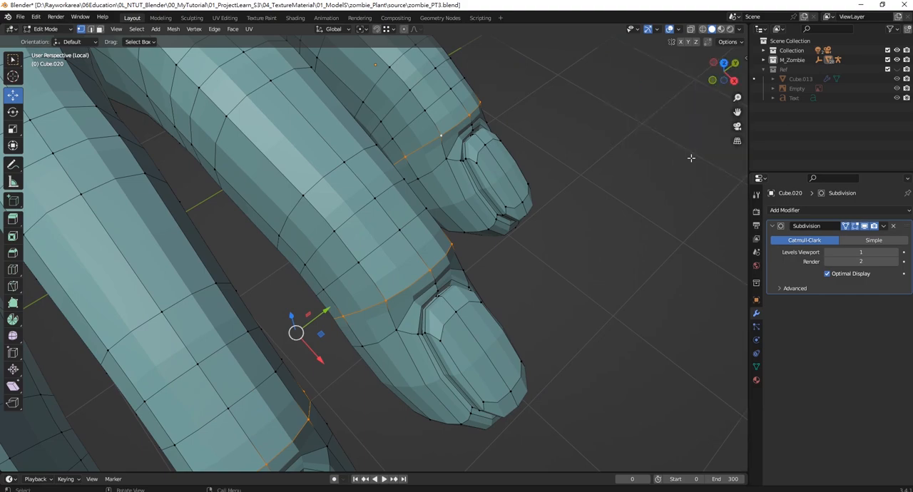
{"action": "key", "text": "n"}
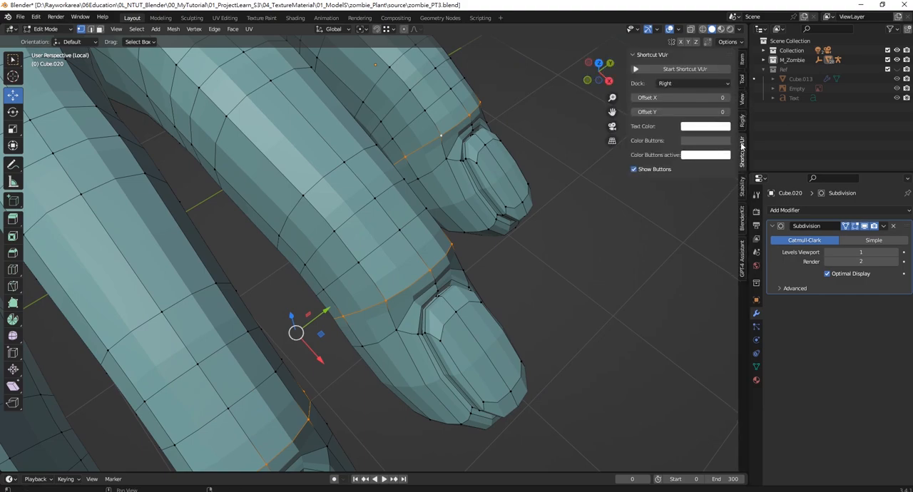
{"action": "left_click", "coordinate": [696, 72]}
- Move the loops behind the four fingernails about -0.011 m in X, using smooth proportional editing with a size of about 0.239
{"action": "scroll", "coordinate": [464, 214], "scroll_direction": "down", "scroll_amount": 4}
{"action": "middle_click_drag", "start_coordinate": [464, 214], "coordinate": [462, 211]}
{"action": "key", "text": "KP_7"}
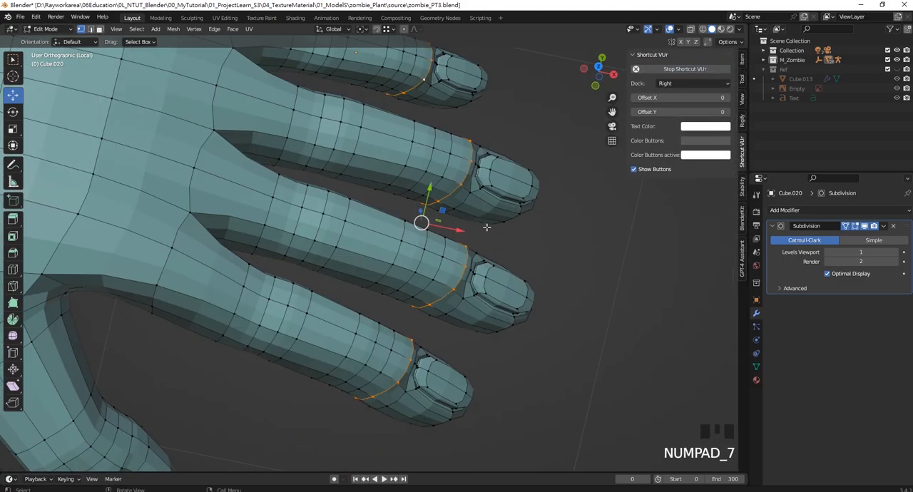
{"action": "left_click", "coordinate": [452, 217]}
{"action": "key", "text": "ctrl+z"}
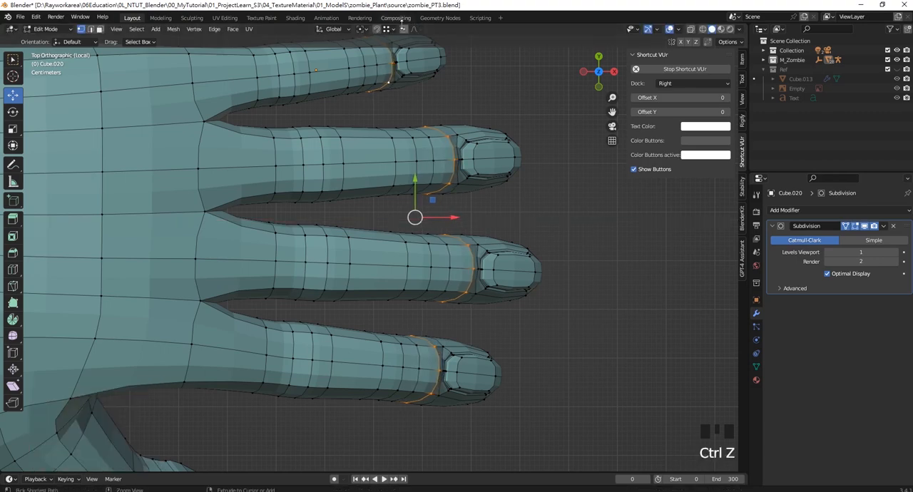
{"action": "left_click_drag", "start_coordinate": [449, 209], "coordinate": [466, 212]}
{"action": "scroll", "coordinate": [506, 196], "scroll_direction": "down", "scroll_amount": 3}
{"action": "middle_click_drag", "start_coordinate": [493, 218], "coordinate": [459, 187]}
{"action": "left_click_drag", "start_coordinate": [459, 246], "coordinate": [455, 245]}
{"action": "middle_click_drag", "start_coordinate": [455, 245], "coordinate": [463, 208]}
{"action": "middle_click_drag", "start_coordinate": [464, 208], "coordinate": [401, 235], "text": "shift"}
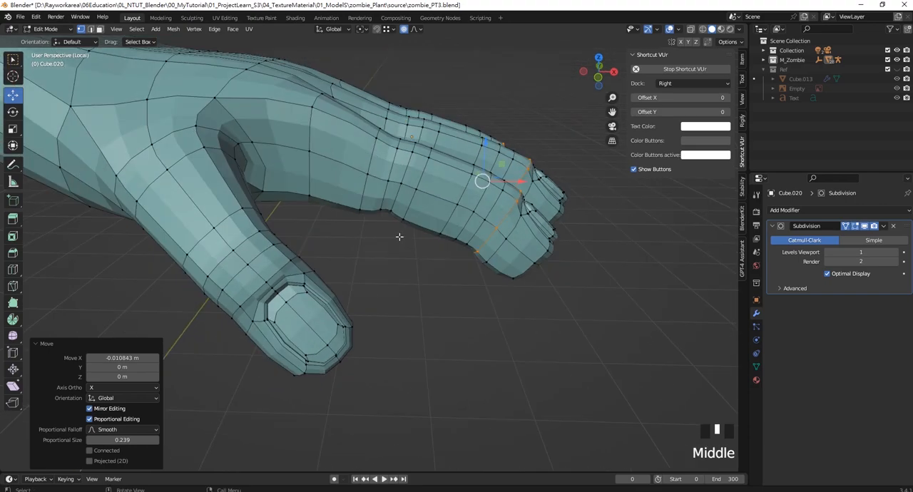
- Select the vertex loop behind the thumbnail and move it about 0.023 m in X and -0.018 m in Z with proportional editing
{"action": "key", "text": "KP_3"}
{"action": "key", "text": "KP_1"}
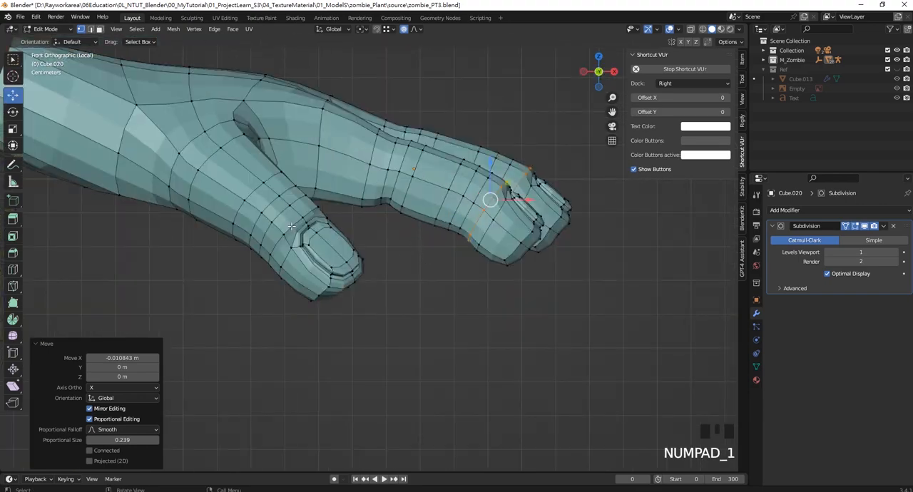
{"action": "left_click", "coordinate": [289, 234]}
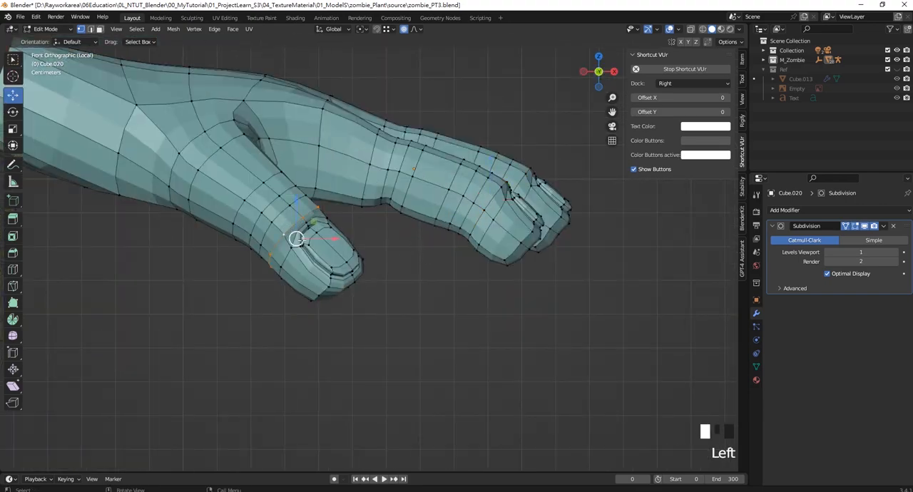
{"action": "left_click_drag", "start_coordinate": [296, 238], "coordinate": [310, 246]}
{"action": "scroll", "coordinate": [470, 243], "scroll_direction": "up", "scroll_amount": 3}
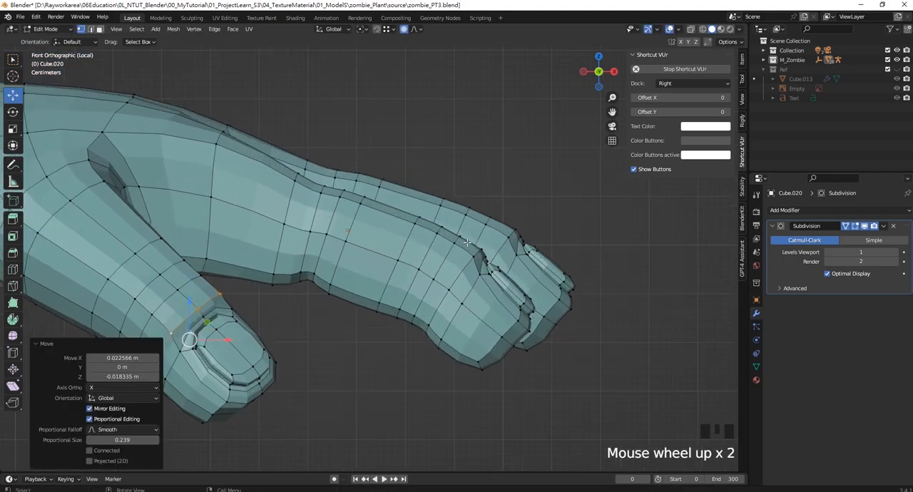
{"action": "scroll", "coordinate": [462, 225], "scroll_direction": "down", "scroll_amount": 6}
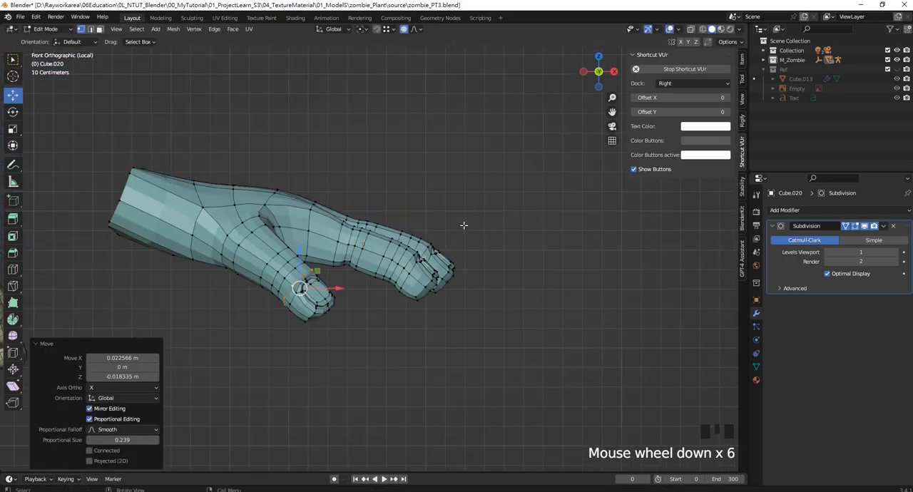
- Select the edge loops around the first bending joint of all four fingers and raise them along Z with proportional editing
{"action": "scroll", "coordinate": [465, 243], "scroll_direction": "up", "scroll_amount": 5}
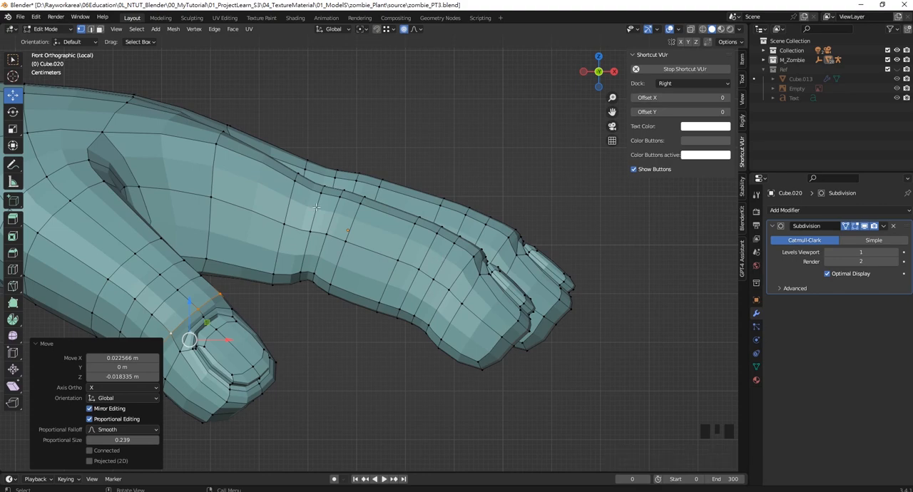
{"action": "middle_click_drag", "start_coordinate": [340, 194], "coordinate": [373, 291], "text": "shift"}
{"action": "left_click", "coordinate": [384, 340]}
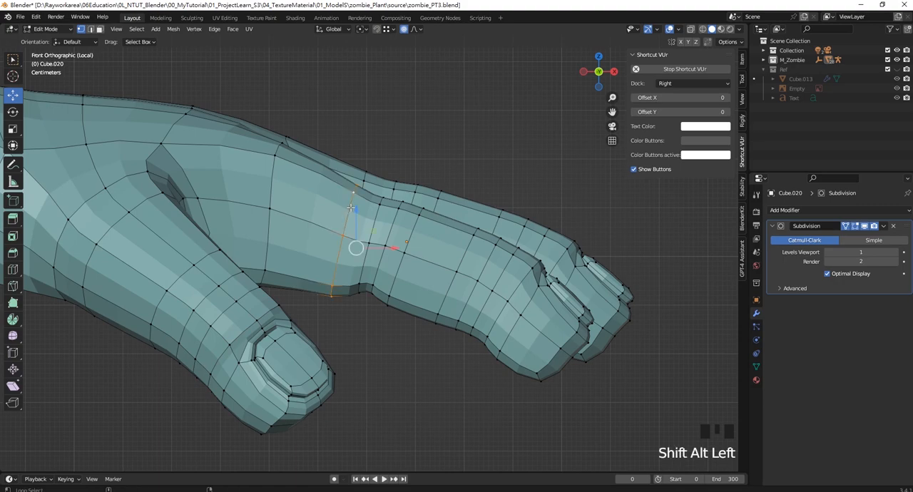
{"action": "middle_click_drag", "start_coordinate": [413, 230], "coordinate": [407, 229]}
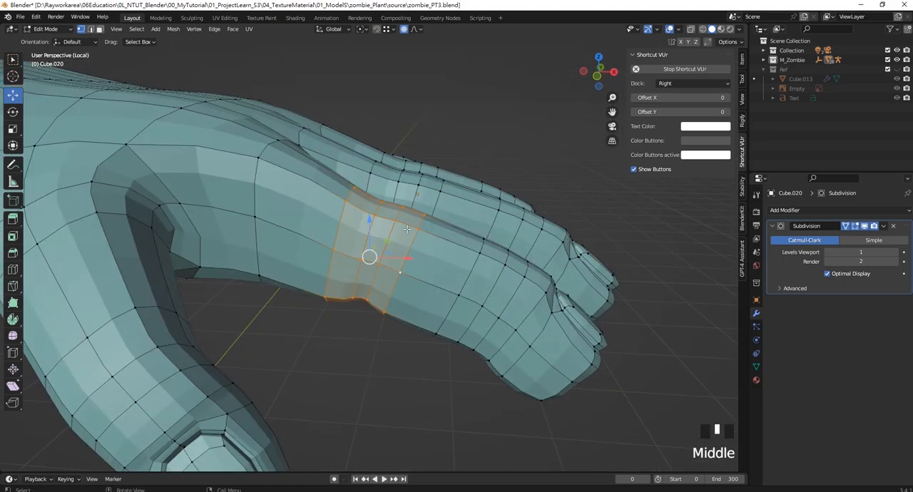
{"action": "middle_click_drag", "start_coordinate": [373, 190], "coordinate": [369, 186]}
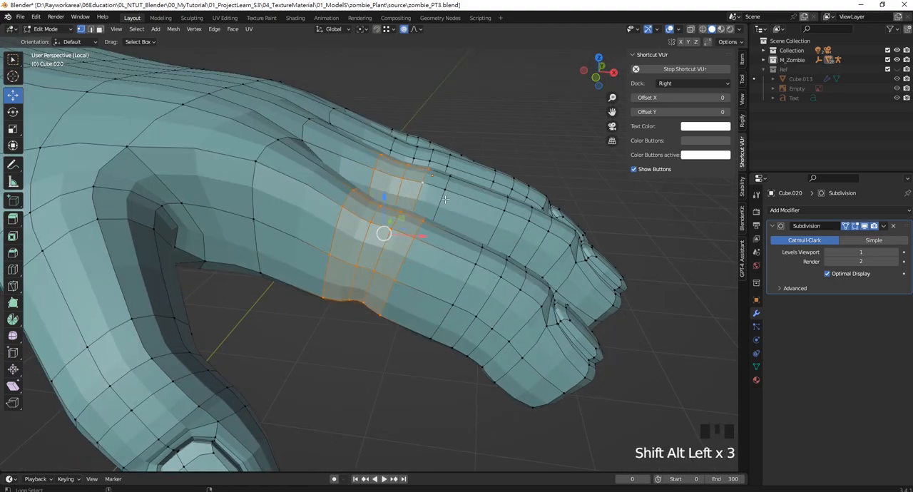
{"action": "middle_click_drag", "start_coordinate": [445, 199], "coordinate": [383, 179]}
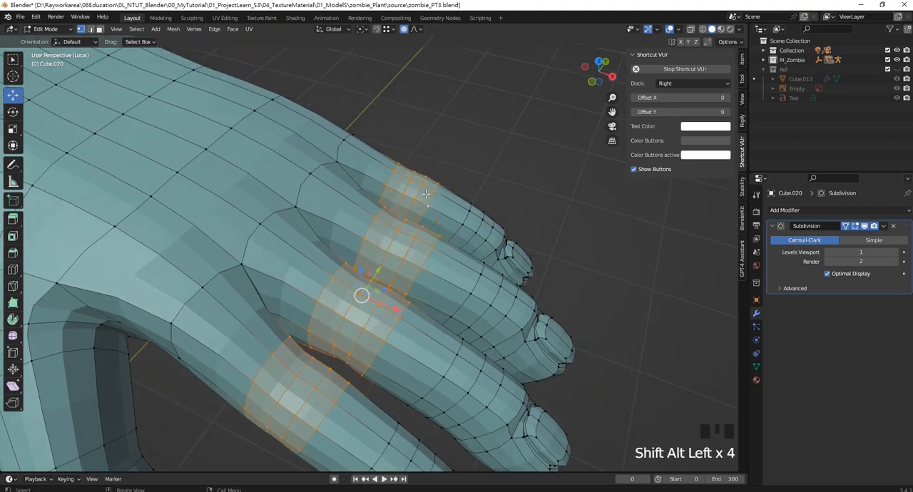
{"action": "middle_click_drag", "start_coordinate": [307, 264], "coordinate": [402, 315]}
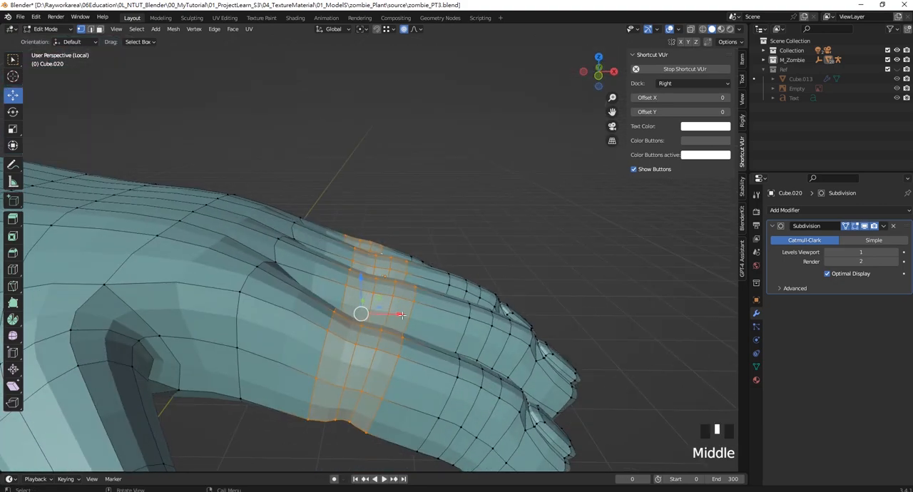
{"action": "middle_click_drag", "start_coordinate": [374, 286], "coordinate": [379, 264]}
{"action": "key", "text": "KP_1"}
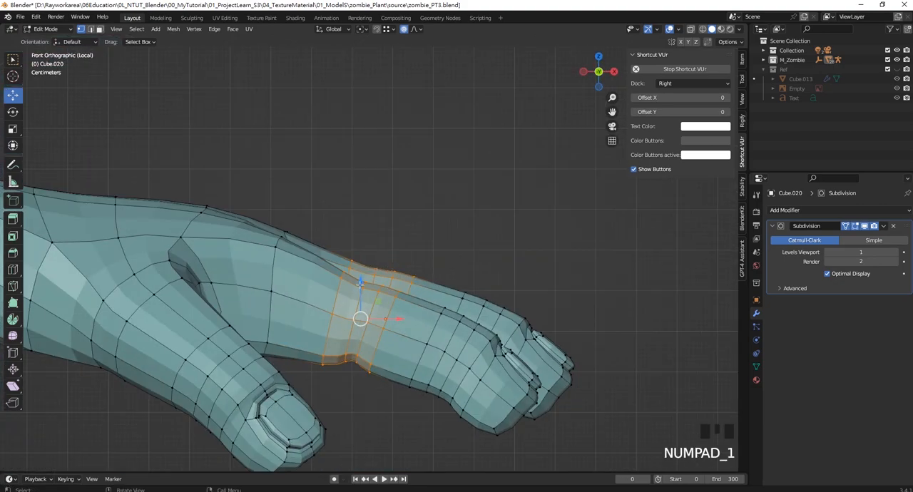
{"action": "left_click_drag", "start_coordinate": [360, 282], "coordinate": [357, 261]}
{"action": "left_click", "coordinate": [461, 308]}
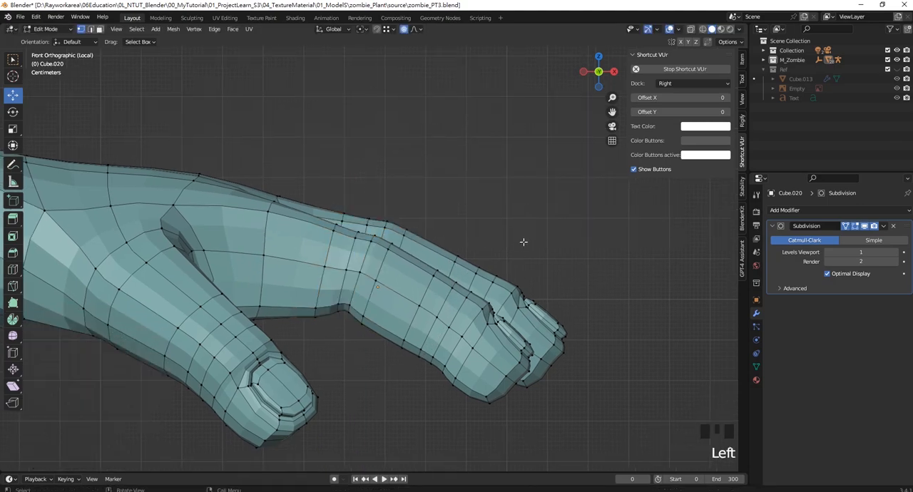
- Scale the loops around the four fingers' outermost joints to about 0.86 along local Z and move them about -0.012 m in X and 0.006 m in Z
{"action": "scroll", "coordinate": [440, 300], "scroll_direction": "up", "scroll_amount": 2}
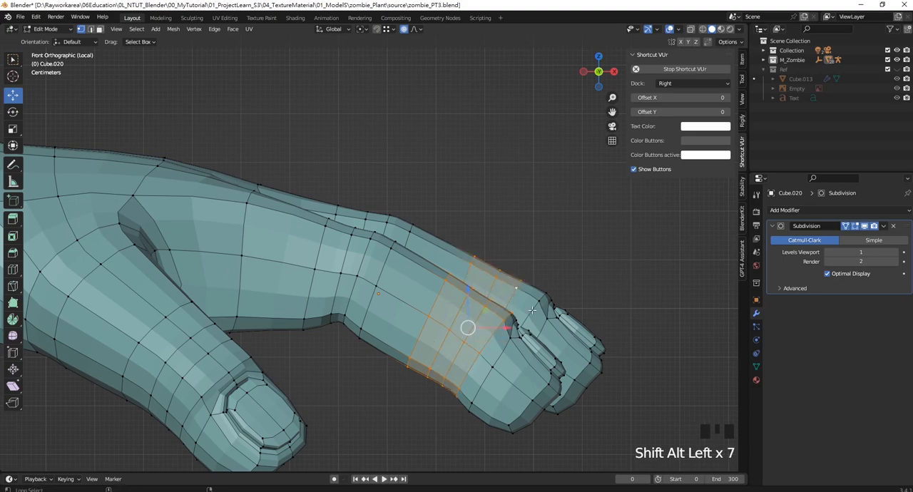
{"action": "middle_click_drag", "start_coordinate": [535, 282], "coordinate": [487, 267]}
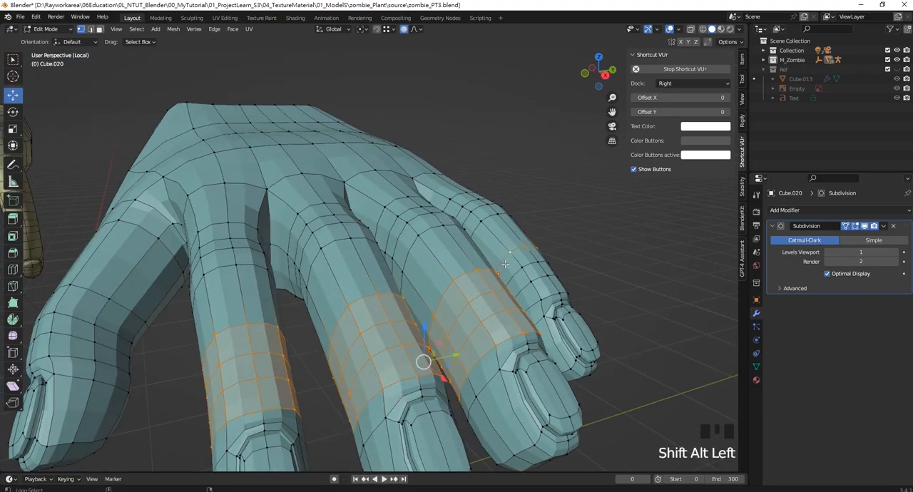
{"action": "middle_click_drag", "start_coordinate": [531, 306], "coordinate": [499, 295]}
{"action": "key", "text": "KP_1"}
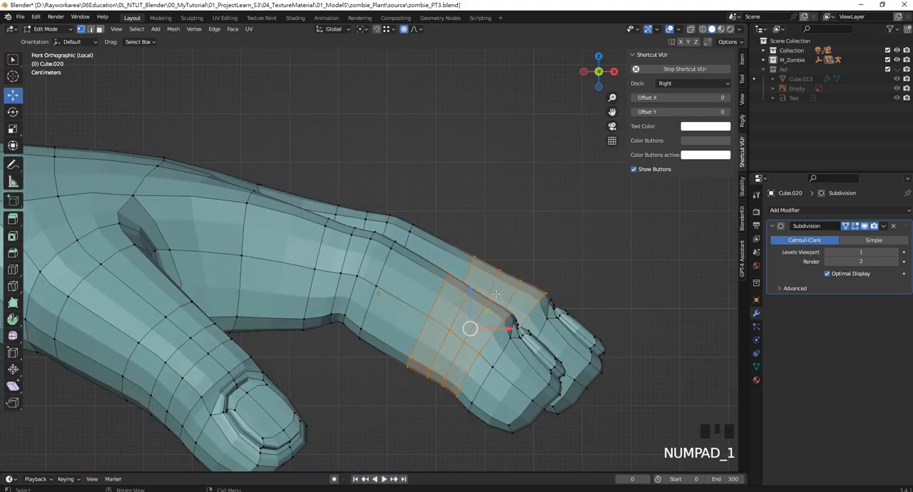
{"action": "key", "text": "s"}
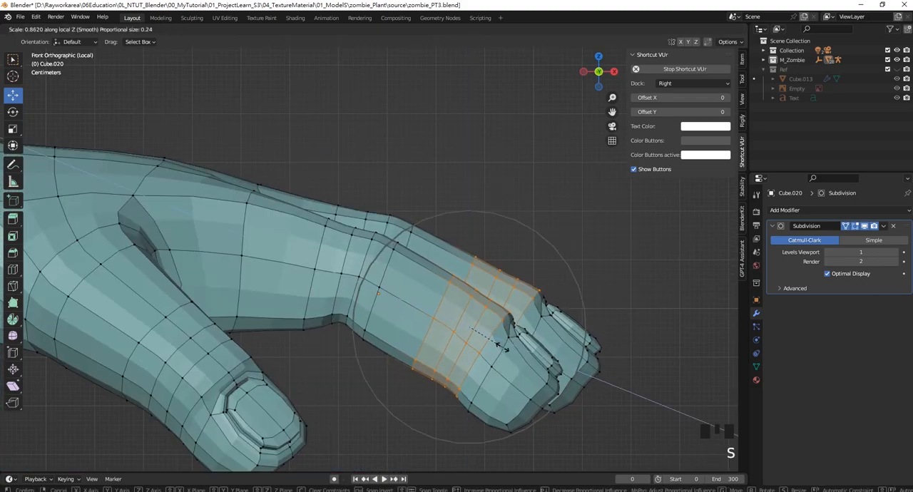
{"action": "left_click", "coordinate": [502, 347]}
{"action": "left_click_drag", "start_coordinate": [467, 330], "coordinate": [461, 329]}
- Select the loop just behind the first joint on all four fingers and move them about 0.047 m in X toward the fingertips
{"action": "middle_click_drag", "start_coordinate": [461, 328], "coordinate": [363, 302], "text": "shift"}
{"action": "middle_click_drag", "start_coordinate": [395, 308], "coordinate": [443, 305]}
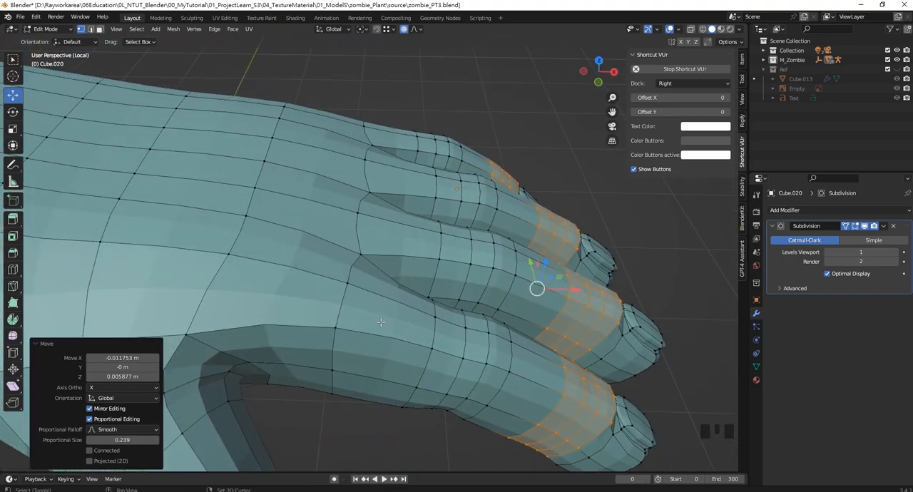
{"action": "middle_click_drag", "start_coordinate": [380, 322], "coordinate": [352, 342], "text": "shift"}
{"action": "left_click", "coordinate": [351, 342]}
{"action": "left_click", "coordinate": [356, 270], "text": "alt+shift"}
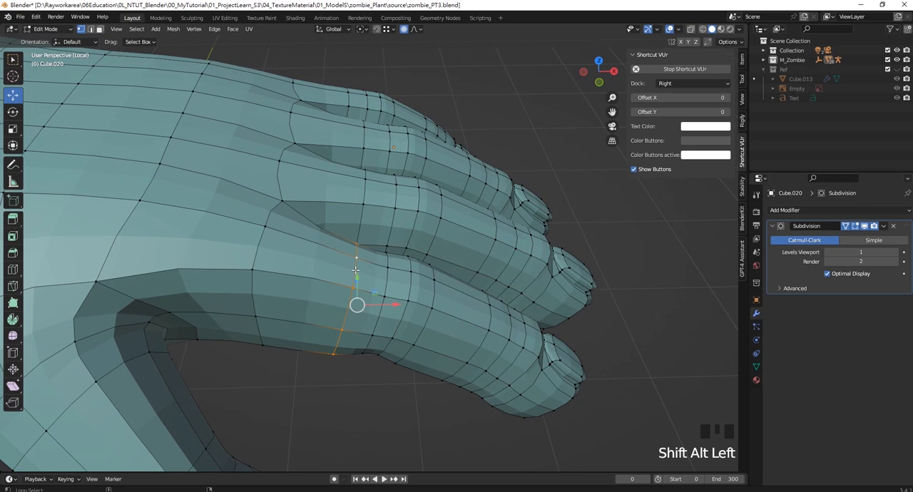
{"action": "left_click", "coordinate": [361, 216], "text": "alt+shift"}
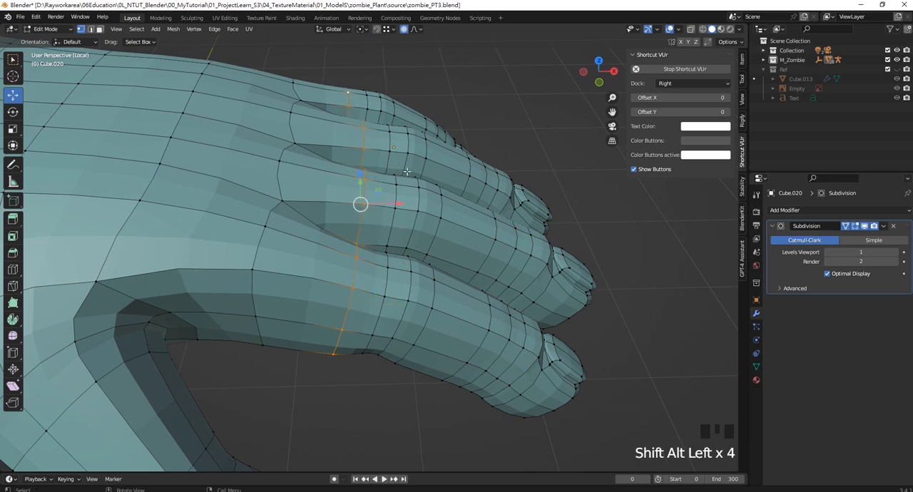
{"action": "left_click_drag", "start_coordinate": [396, 204], "coordinate": [416, 204]}
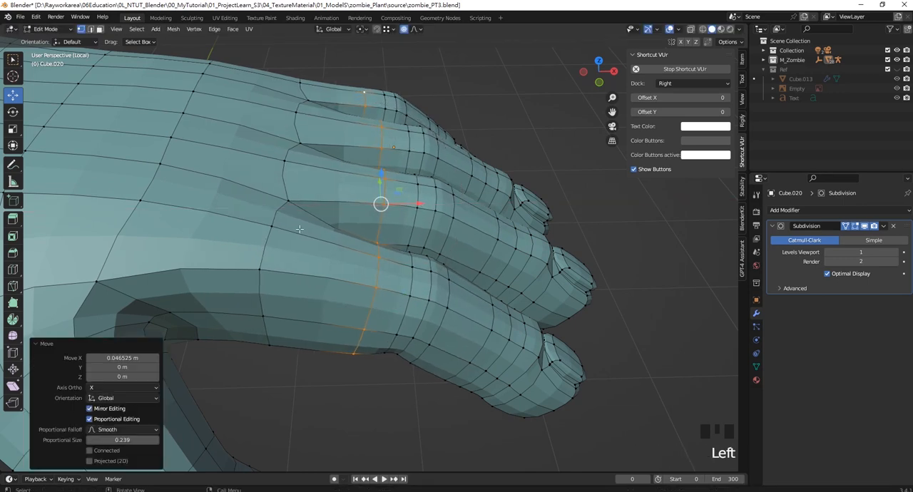
{"action": "middle_click_drag", "start_coordinate": [299, 228], "coordinate": [321, 239], "text": "shift"}
{"action": "left_click", "coordinate": [412, 90]}
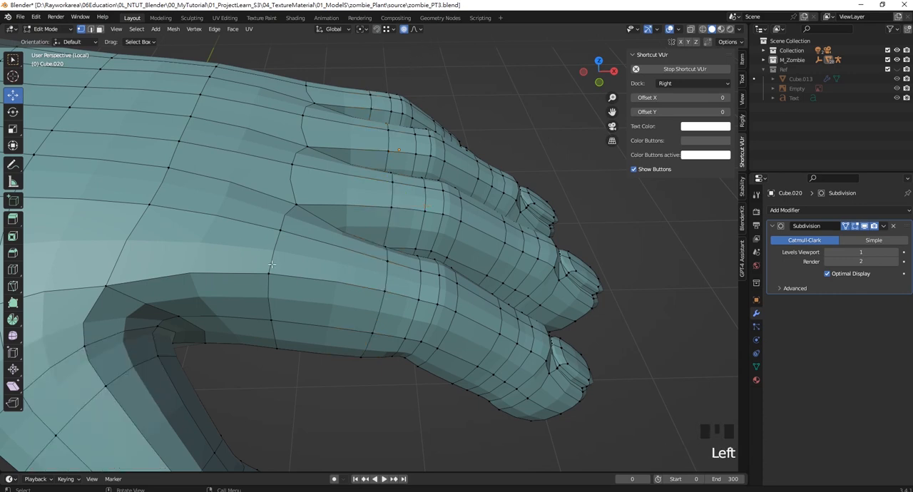
- Add three loop cuts at the base of the index finger with slide factor 0.644 and scale them to 0.766 along local Z
{"action": "key", "text": "ctrl+r"}
{"action": "scroll", "coordinate": [320, 266], "scroll_direction": "up", "scroll_amount": 2}
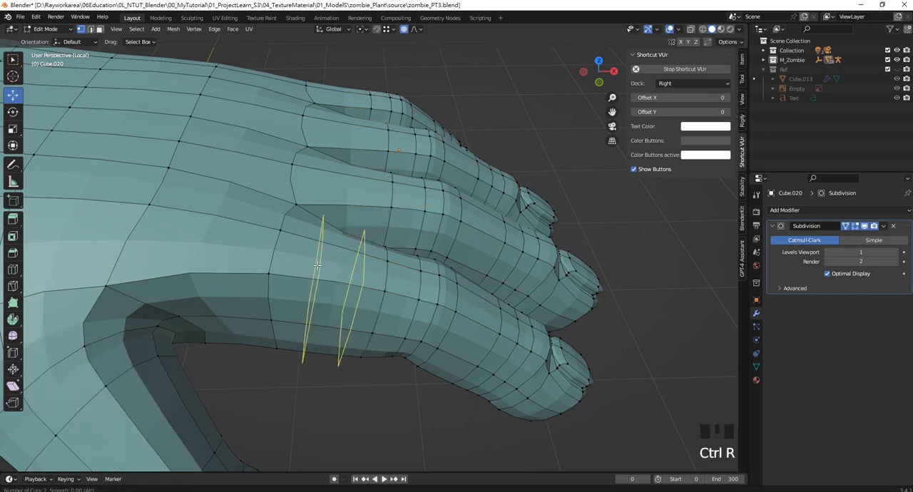
{"action": "left_click", "coordinate": [320, 266]}
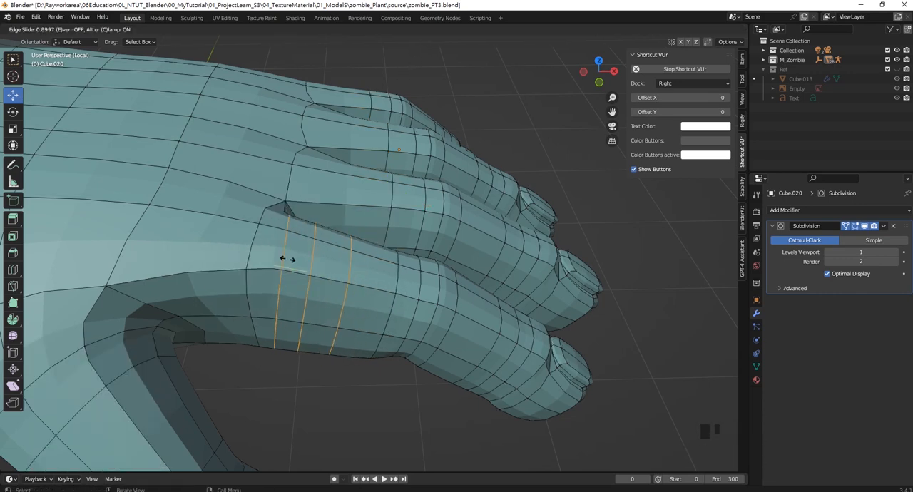
{"action": "left_click", "coordinate": [303, 262]}
{"action": "key", "text": "s"}
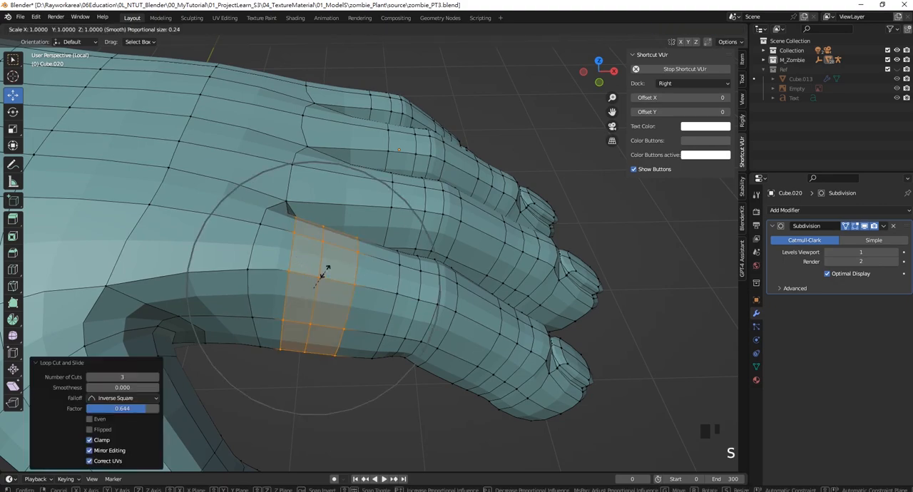
{"action": "key", "text": "z"}
{"action": "key", "text": "z"}
{"action": "left_click", "coordinate": [311, 276]}
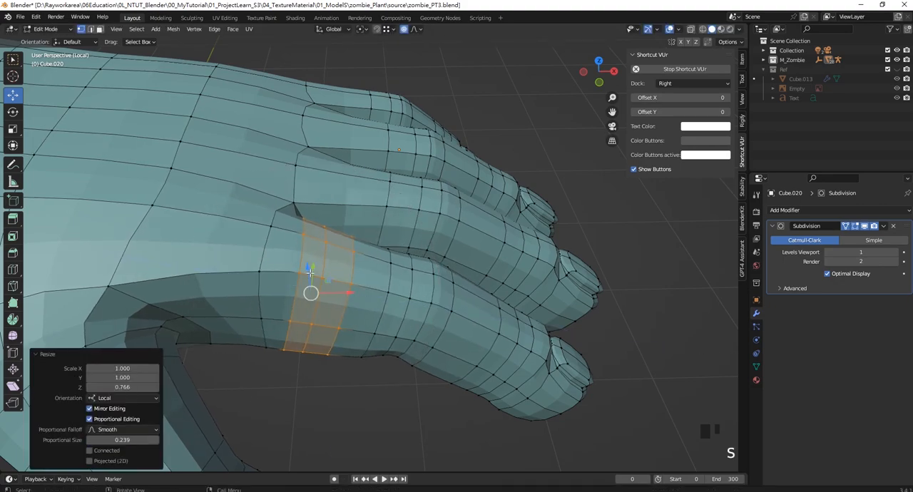
- Add three loop cuts at the base of the middle finger and scale them to 0.654 along local Z
{"action": "middle_click_drag", "start_coordinate": [311, 277], "coordinate": [336, 191]}
{"action": "key", "text": "ctrl+r"}
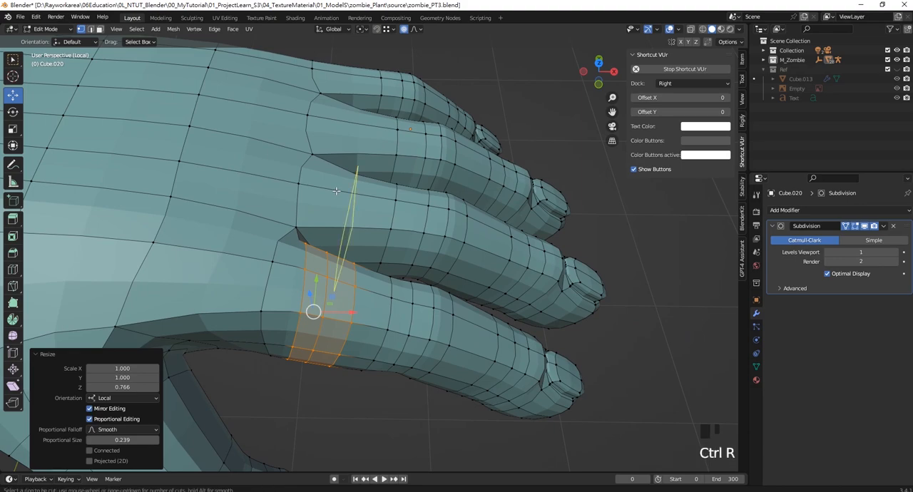
{"action": "scroll", "coordinate": [336, 190], "scroll_direction": "up", "scroll_amount": 2}
{"action": "left_click", "coordinate": [336, 190]}
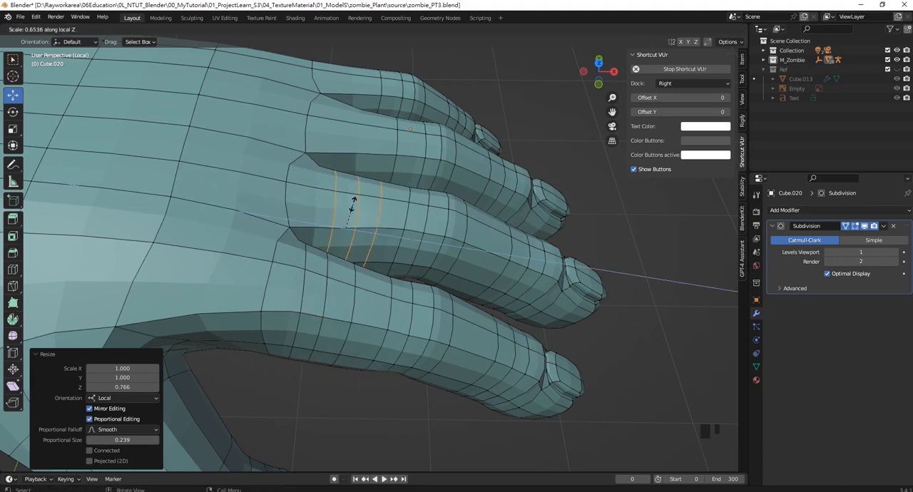
{"action": "left_click", "coordinate": [352, 205]}
- Add three evenly spaced, unslid loop cuts at the base of the ring finger
{"action": "middle_click_drag", "start_coordinate": [352, 205], "coordinate": [355, 257], "text": "shift"}
{"action": "key", "text": "ctrl+r"}
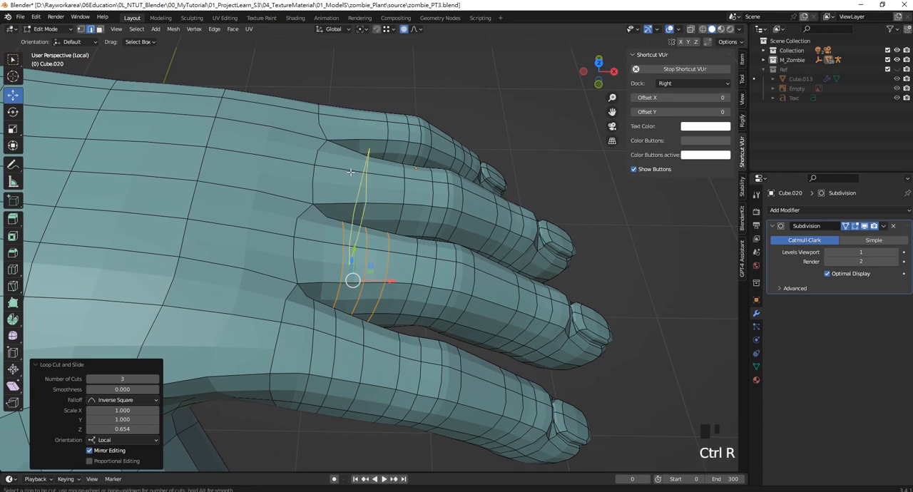
{"action": "scroll", "coordinate": [350, 171], "scroll_direction": "up", "scroll_amount": 2}
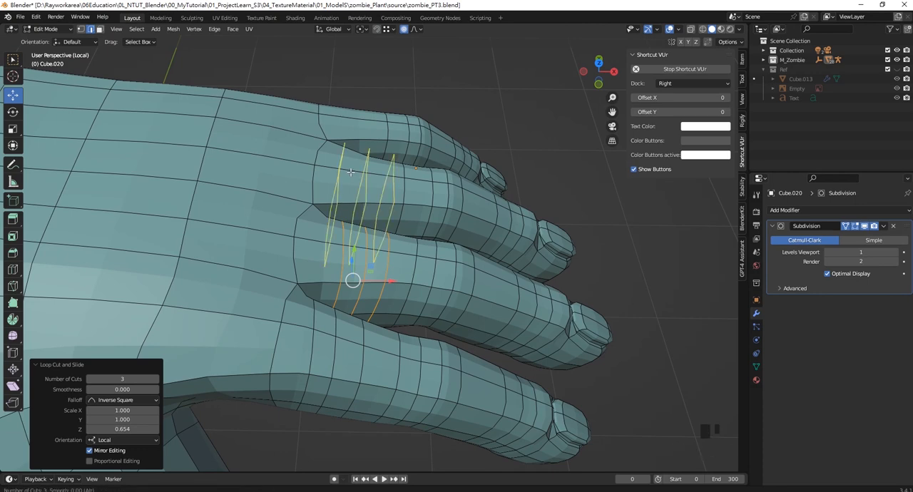
{"action": "scroll", "coordinate": [362, 179], "scroll_direction": "up", "scroll_amount": 1}
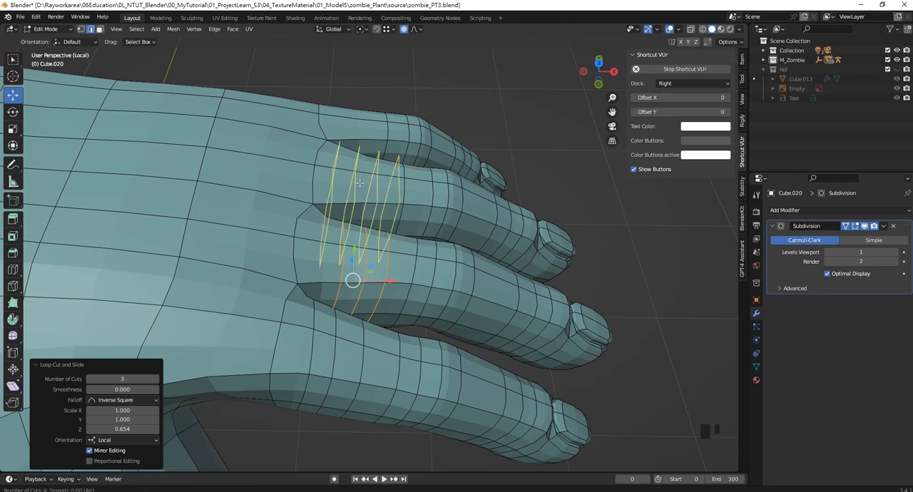
{"action": "left_click", "coordinate": [355, 184]}
{"action": "right_click", "coordinate": [357, 193]}
{"action": "key", "text": "s"}
{"action": "key", "text": "z"}
{"action": "key", "text": "z"}
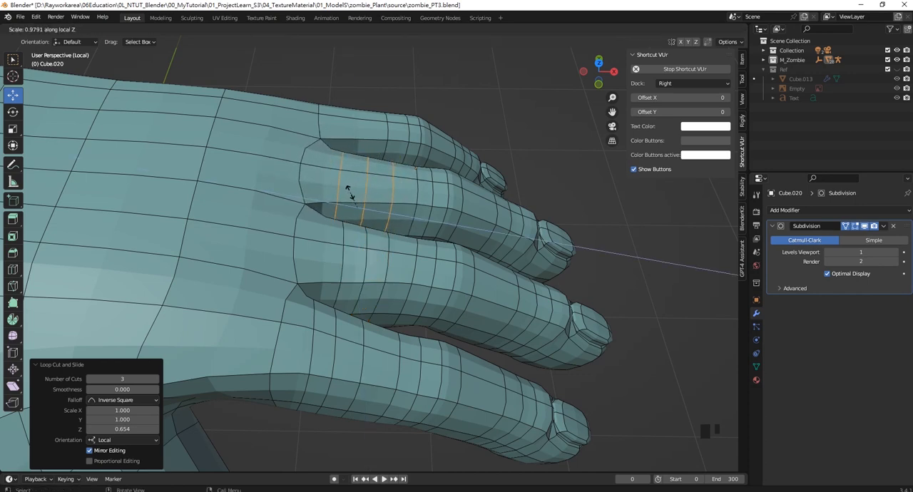
{"action": "key", "text": "z"}
{"action": "key", "text": "z"}
{"action": "right_click", "coordinate": [347, 190]}
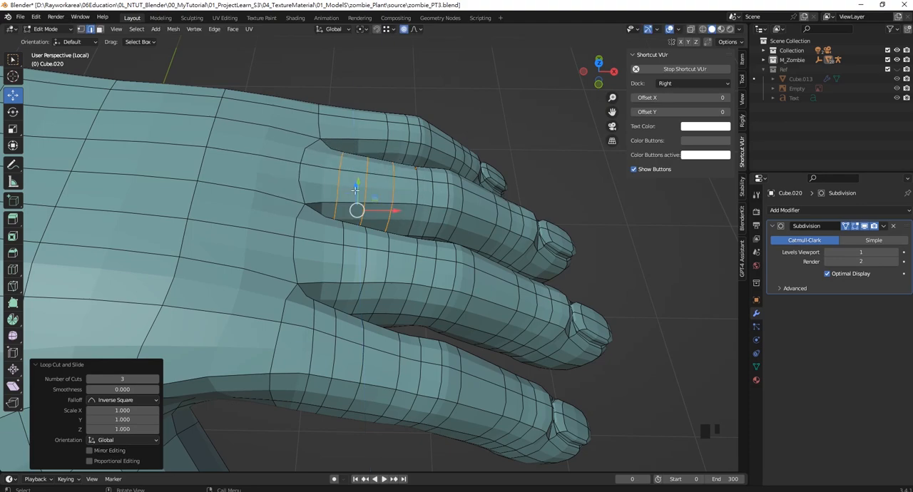
- Scale the ring finger's three base loops to 0.710 along local Z with proportional editing
{"action": "key", "text": "s"}
{"action": "key", "text": "z"}
{"action": "key", "text": "z"}
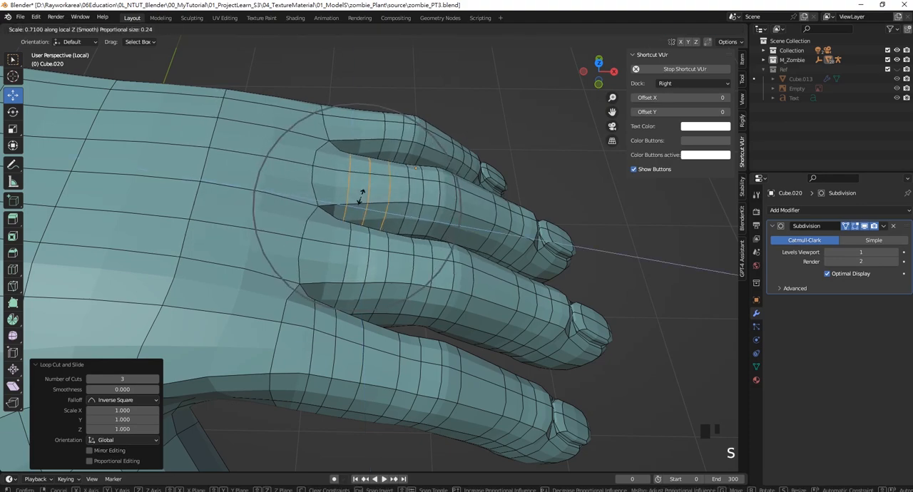
{"action": "left_click", "coordinate": [357, 198]}
- Add three loop cuts at the base of the little finger with slide factor 0.274 and scale them to 0.658 along local Z
{"action": "middle_click_drag", "start_coordinate": [357, 122], "coordinate": [369, 144], "text": "shift"}
{"action": "key", "text": "ctrl+e"}
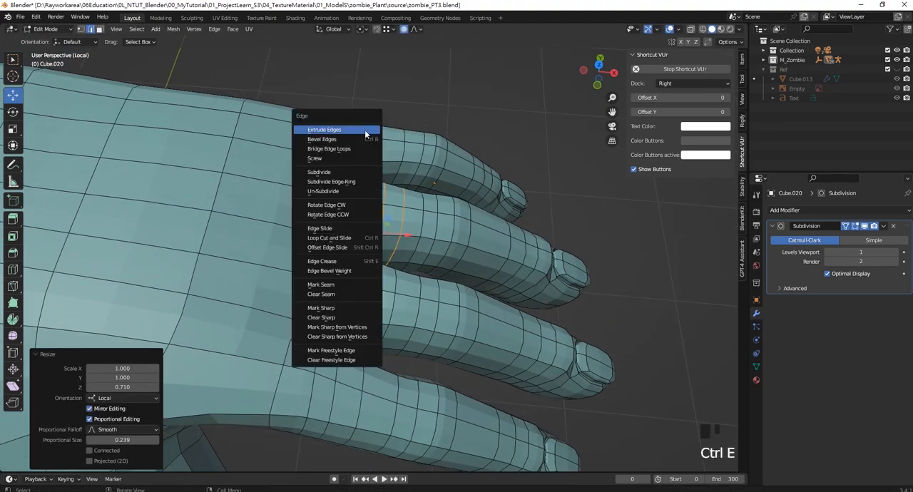
{"action": "key", "text": "Escape"}
{"action": "key", "text": "ctrl+r"}
{"action": "scroll", "coordinate": [359, 135], "scroll_direction": "up", "scroll_amount": 1}
{"action": "scroll", "coordinate": [359, 135], "scroll_direction": "up", "scroll_amount": 1}
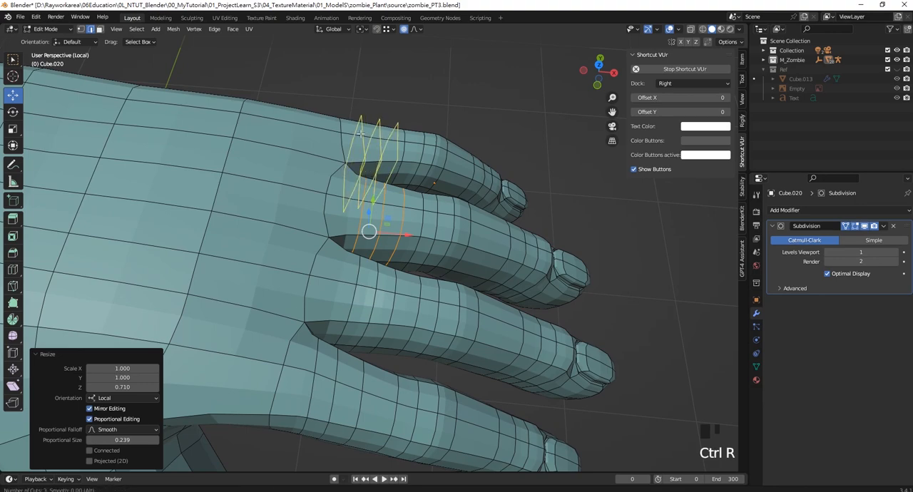
{"action": "left_click", "coordinate": [361, 137]}
{"action": "left_click", "coordinate": [356, 134]}
{"action": "key", "text": "s"}
{"action": "key", "text": "z"}
{"action": "key", "text": "z"}
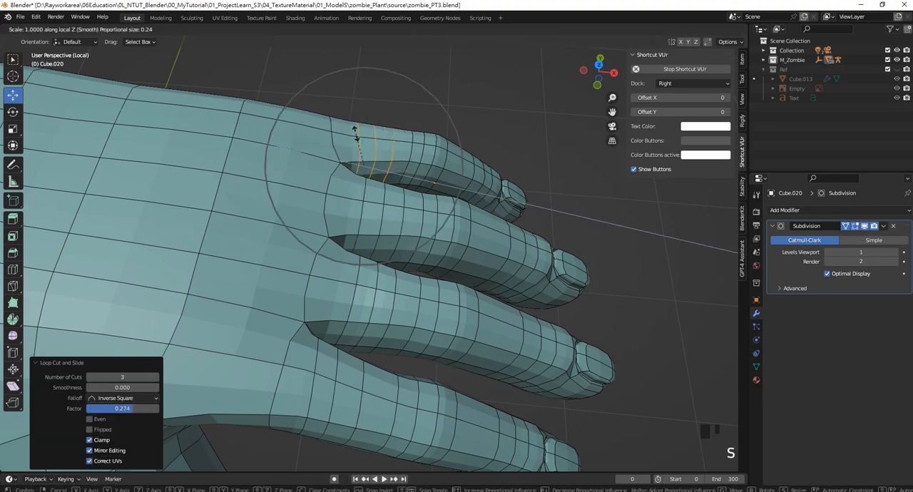
{"action": "left_click", "coordinate": [358, 152]}
- From the top view, move the little finger's three base loops about -0.016 m in X without proportional editing
{"action": "mouse_move", "coordinate": [358, 151]}
{"action": "middle_mouse_down"}
{"action": "mouse_move", "coordinate": [306, 157]}
{"action": "mouse_move", "coordinate": [347, 160]}
{"action": "middle_mouse_up"}
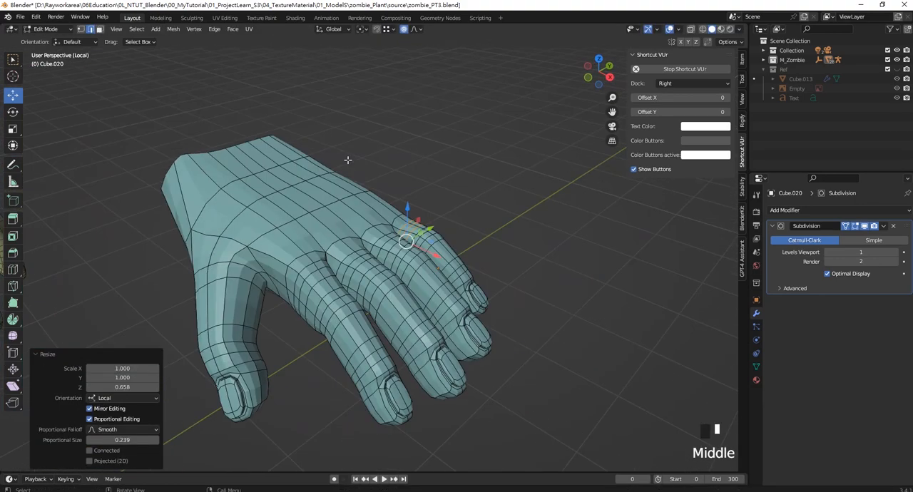
{"action": "key", "text": "KP_7"}
{"action": "scroll", "coordinate": [352, 186], "scroll_direction": "up", "scroll_amount": 5}
{"action": "middle_click_drag", "start_coordinate": [360, 114], "coordinate": [373, 221], "text": "shift"}
{"action": "scroll", "coordinate": [373, 221], "scroll_direction": "up", "scroll_amount": 1}
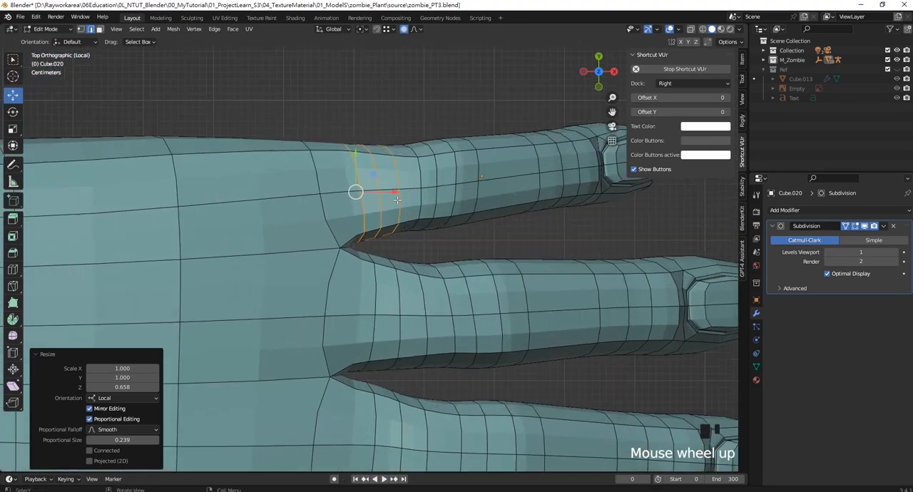
{"action": "left_click_drag", "start_coordinate": [388, 191], "coordinate": [376, 192]}
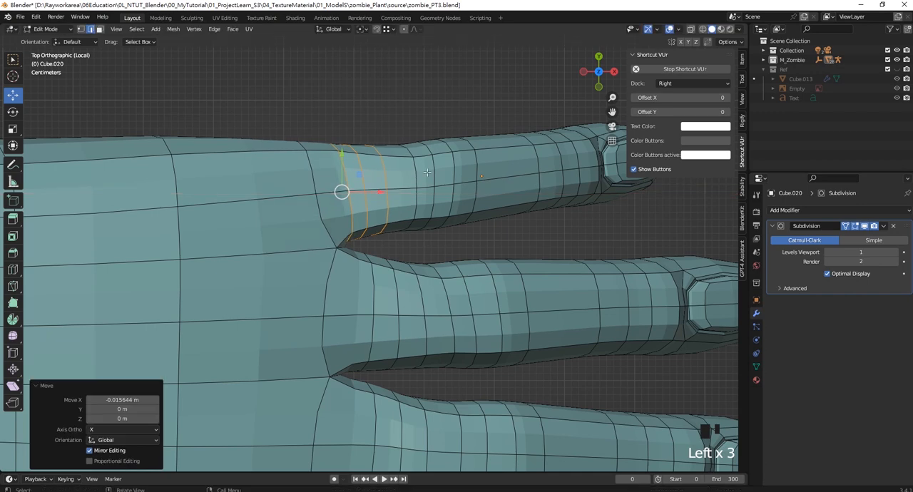
- Select the four loops around the little finger's first joint and move them toward the fingertip in X and about -0.0007 m in Y
{"action": "middle_click_drag", "start_coordinate": [425, 155], "coordinate": [362, 168], "text": "shift"}
{"action": "left_click", "coordinate": [358, 194]}
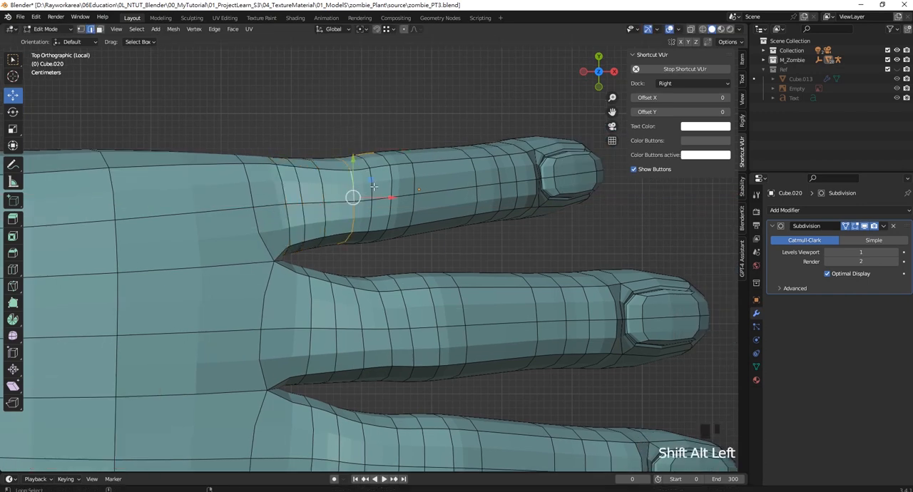
{"action": "left_click", "coordinate": [372, 184], "text": "alt+shift"}
{"action": "left_click", "coordinate": [415, 140]}
{"action": "left_click", "coordinate": [354, 183], "text": "alt+shift"}
{"action": "left_click", "coordinate": [371, 184], "text": "alt+shift"}
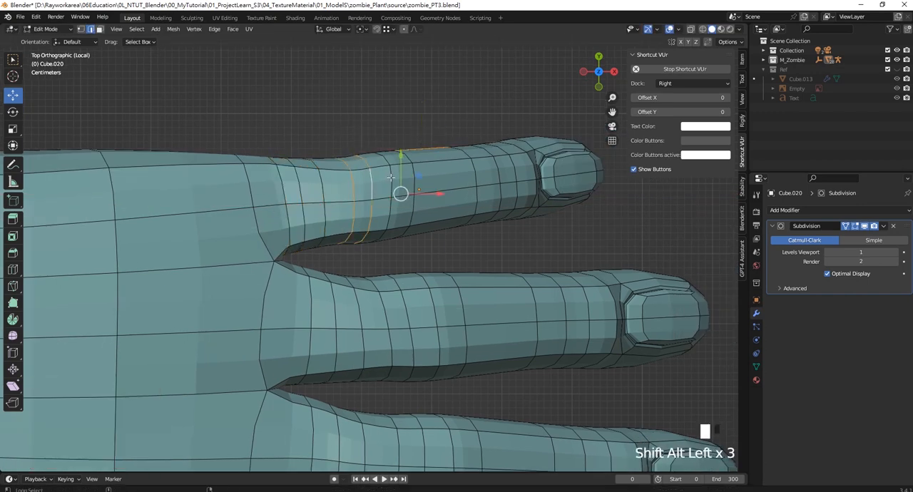
{"action": "left_click", "coordinate": [446, 178], "text": "ctrl"}
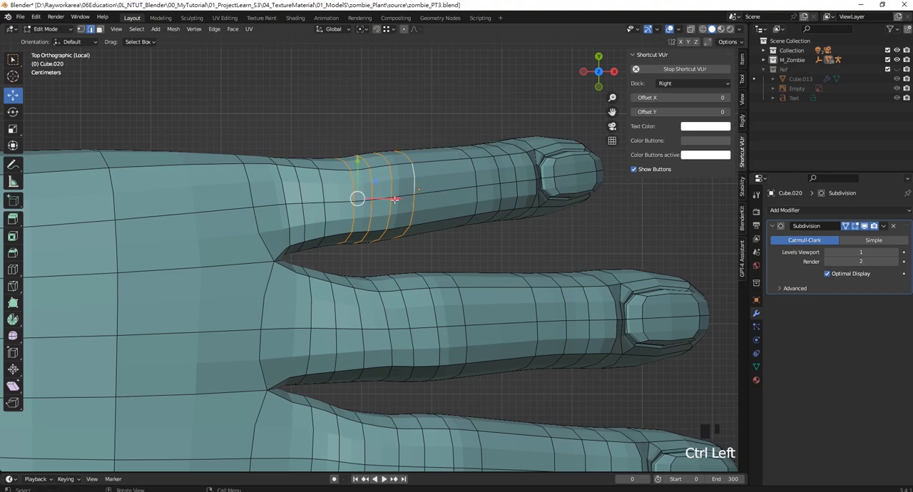
{"action": "left_click_drag", "start_coordinate": [395, 199], "coordinate": [417, 199]}
{"action": "left_click_drag", "start_coordinate": [379, 154], "coordinate": [379, 154]}
{"action": "scroll", "coordinate": [382, 171], "scroll_direction": "up", "scroll_amount": 2, "text": "shift"}
{"action": "middle_click_drag", "start_coordinate": [385, 178], "coordinate": [396, 182], "text": "shift"}
{"action": "key", "text": "r"}
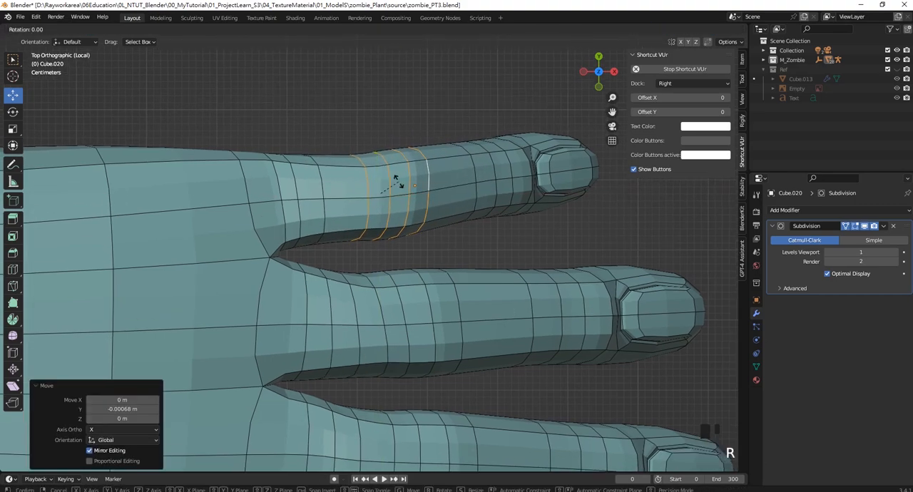
{"action": "key", "text": "z"}
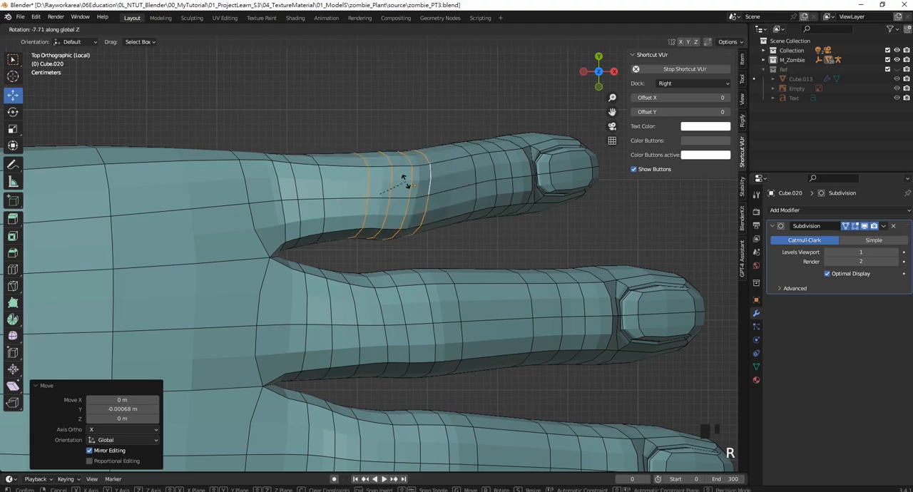
{"action": "right_click", "coordinate": [403, 179]}
- Move the little finger's four joint loops about 0.008 m in Y
{"action": "scroll", "coordinate": [386, 159], "scroll_direction": "down", "scroll_amount": 4}
{"action": "scroll", "coordinate": [386, 161], "scroll_direction": "up", "scroll_amount": 6}
{"action": "middle_click_drag", "start_coordinate": [387, 161], "coordinate": [386, 205], "text": "shift"}
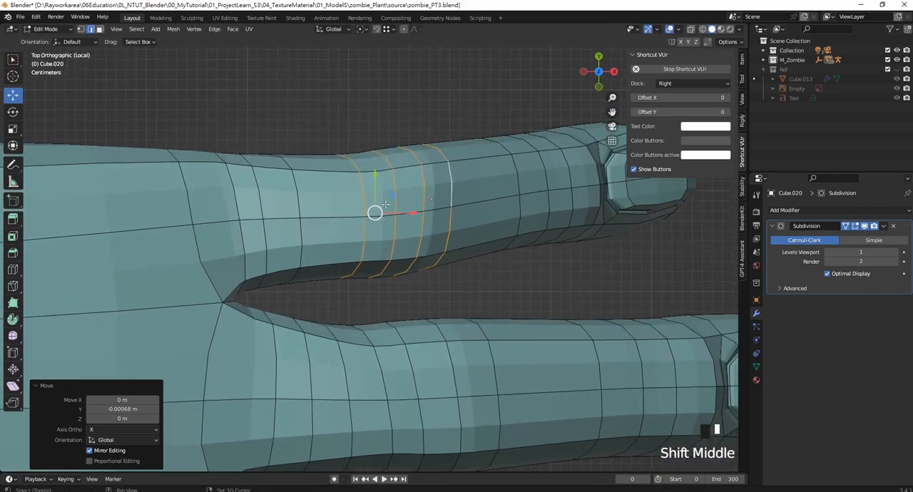
{"action": "left_click_drag", "start_coordinate": [375, 174], "coordinate": [376, 165]}
- Select the four loops around the ring finger's first joint and move them toward the fingertip in X
{"action": "scroll", "coordinate": [402, 335], "scroll_direction": "down", "scroll_amount": 1}
{"action": "middle_click_drag", "start_coordinate": [408, 362], "coordinate": [385, 229], "text": "shift"}
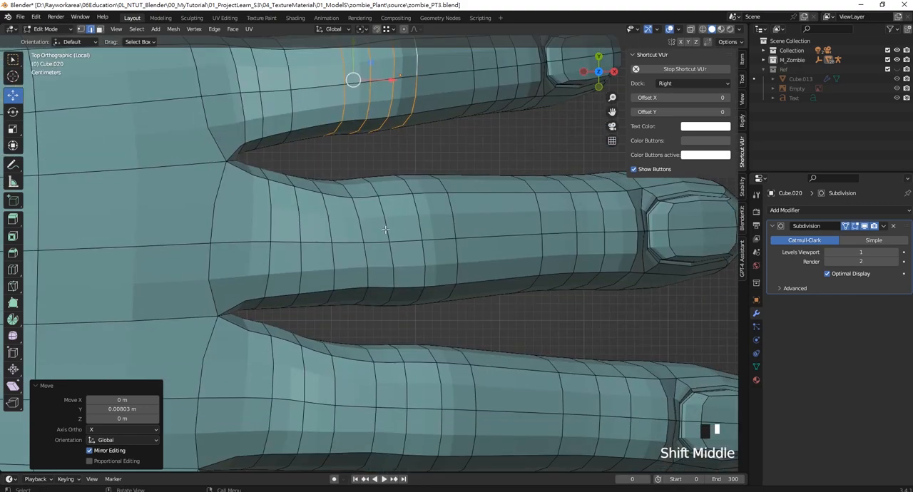
{"action": "left_click", "coordinate": [379, 174]}
{"action": "left_click", "coordinate": [341, 168]}
{"action": "left_click", "coordinate": [427, 141]}
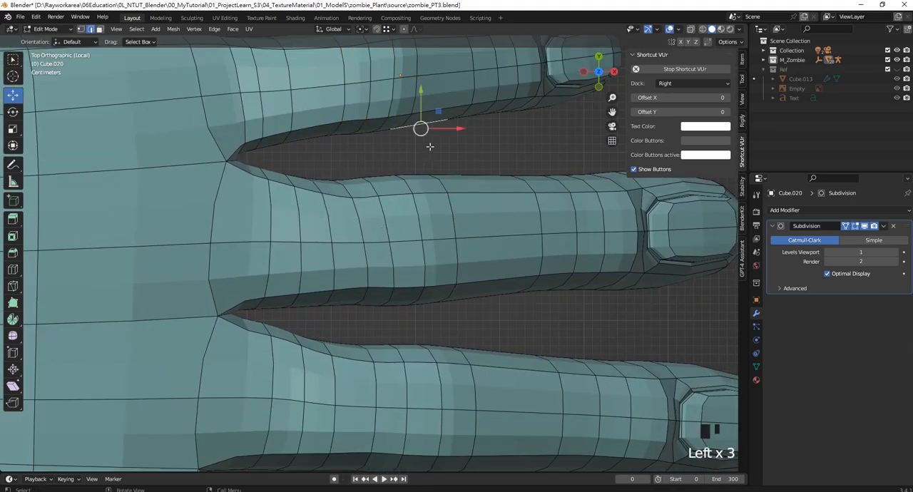
{"action": "left_click", "coordinate": [468, 159]}
{"action": "left_click", "coordinate": [526, 137]}
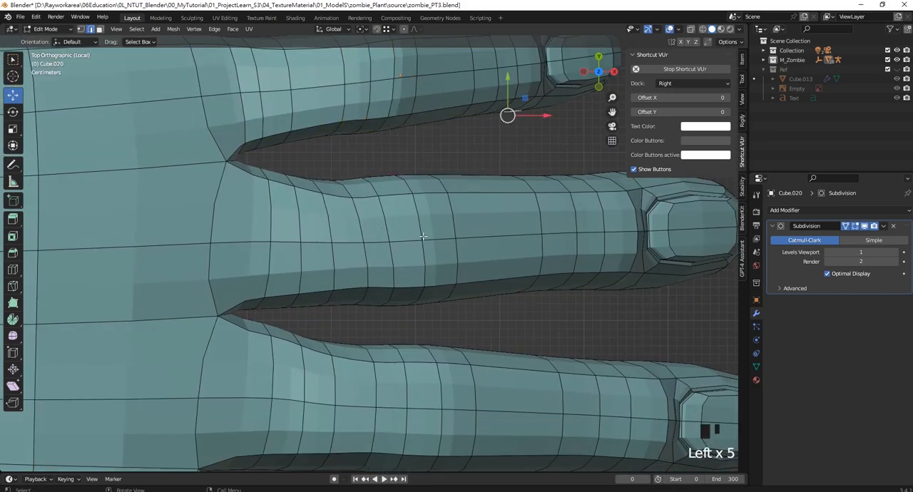
{"action": "left_click", "coordinate": [358, 222], "text": "alt+shift"}
{"action": "left_click", "coordinate": [382, 224], "text": "alt+shift"}
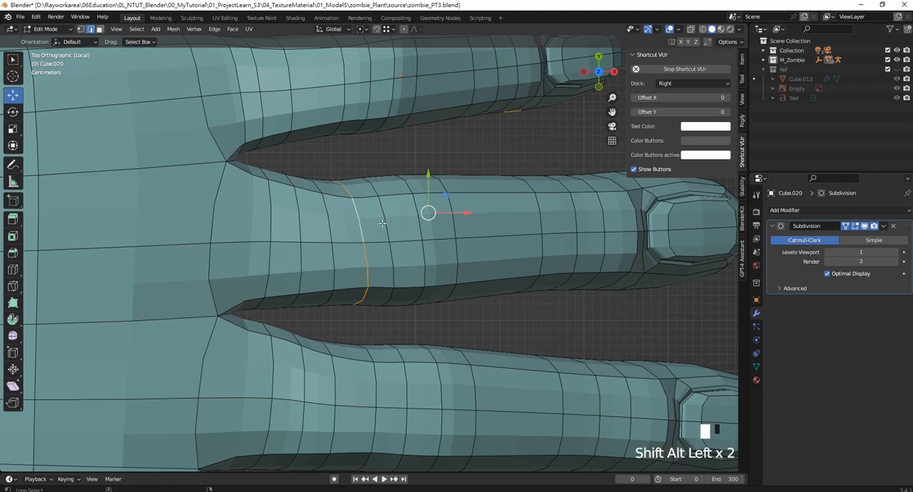
{"action": "left_click", "coordinate": [454, 250], "text": "ctrl"}
{"action": "left_click_drag", "start_coordinate": [418, 241], "coordinate": [444, 243]}
- Select the four loops around the middle finger's first joint and move them toward the fingertip in X
{"action": "middle_click_drag", "start_coordinate": [438, 282], "coordinate": [425, 204], "text": "shift"}
{"action": "left_click", "coordinate": [453, 270]}
{"action": "left_click", "coordinate": [389, 261]}
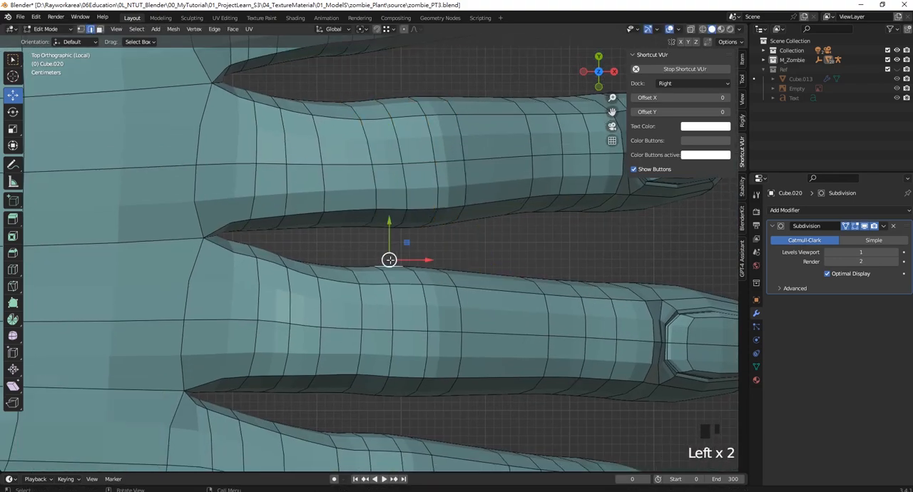
{"action": "left_click", "coordinate": [362, 303], "text": "alt+shift"}
{"action": "left_click", "coordinate": [388, 303], "text": "alt+shift"}
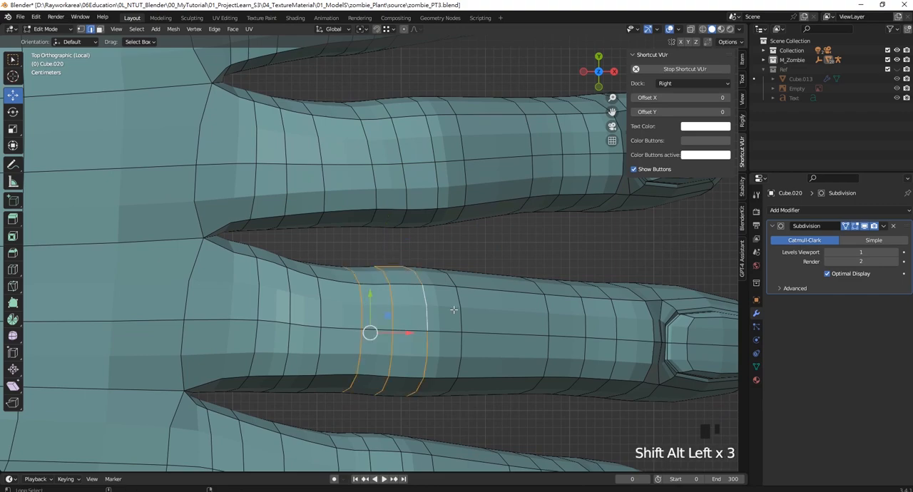
{"action": "left_click", "coordinate": [453, 309], "text": "alt+shift"}
{"action": "left_click_drag", "start_coordinate": [408, 332], "coordinate": [446, 339]}
- Select the four loops around the index finger's first joint, moving them about 0.028 m in X and slightly in negative Y
{"action": "middle_click_drag", "start_coordinate": [446, 339], "coordinate": [442, 149], "text": "shift"}
{"action": "left_click", "coordinate": [333, 294]}
{"action": "left_click", "coordinate": [335, 323], "text": "alt+shift"}
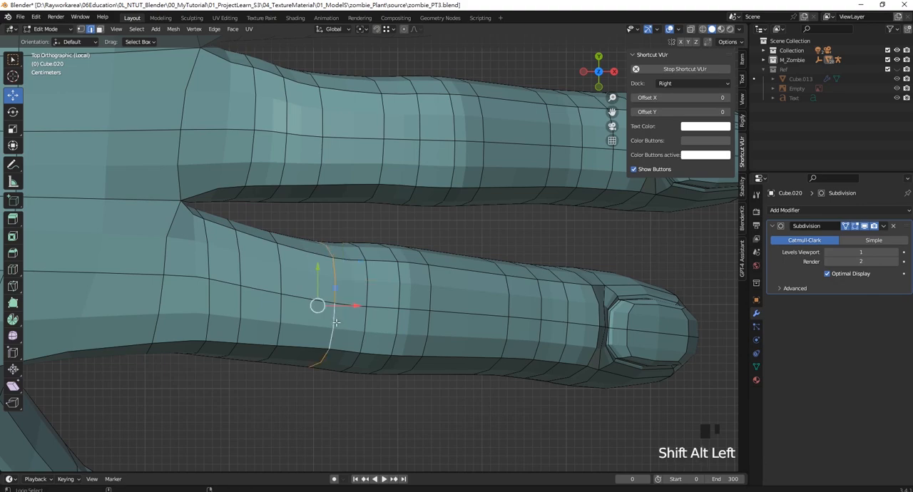
{"action": "left_click", "coordinate": [363, 334], "text": "alt+shift"}
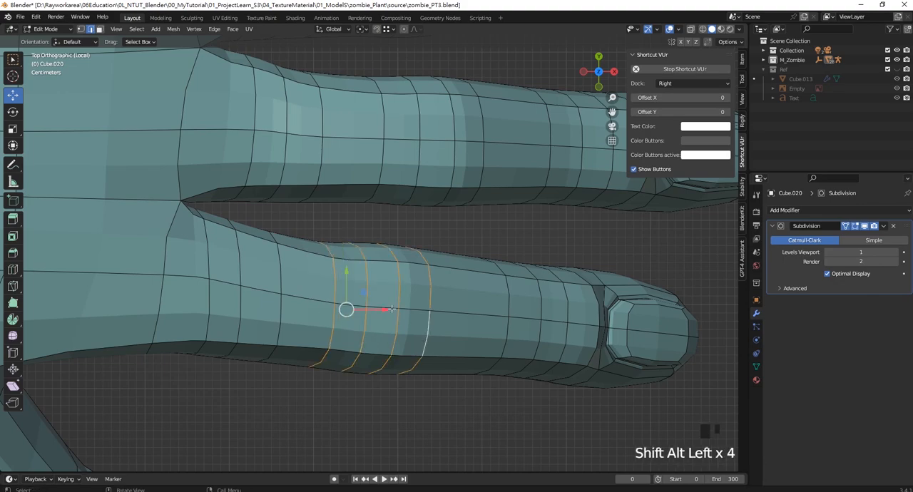
{"action": "left_click_drag", "start_coordinate": [380, 309], "coordinate": [409, 309]}
{"action": "left_click_drag", "start_coordinate": [370, 269], "coordinate": [370, 274]}
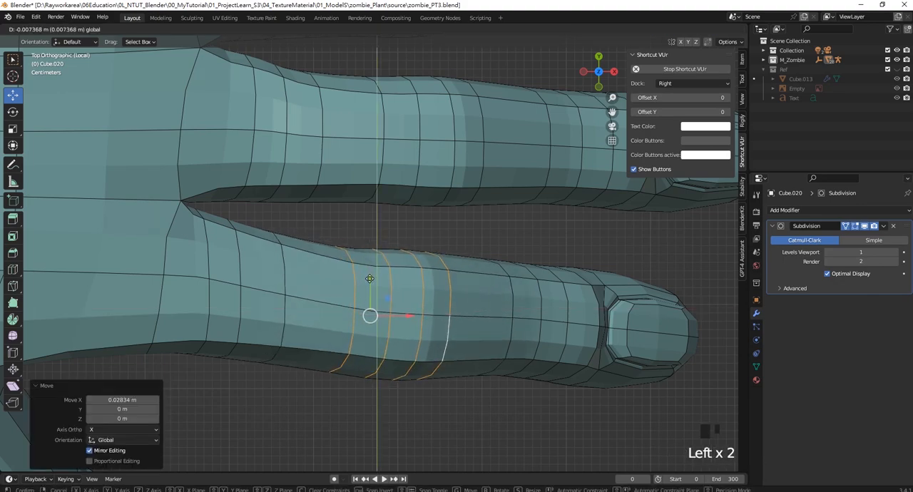
- Select the lengthwise edge loop running along the sides of the thumb and all four fingers
{"action": "middle_click_drag", "start_coordinate": [370, 273], "coordinate": [318, 335]}
{"action": "scroll", "coordinate": [315, 383], "scroll_direction": "up", "scroll_amount": 2}
{"action": "middle_click_drag", "start_coordinate": [316, 383], "coordinate": [315, 248], "text": "shift"}
{"action": "left_click", "coordinate": [315, 270]}
{"action": "middle_click_drag", "start_coordinate": [406, 322], "coordinate": [360, 318]}
{"action": "middle_click_drag", "start_coordinate": [360, 319], "coordinate": [361, 327]}
{"action": "left_click", "coordinate": [341, 373]}
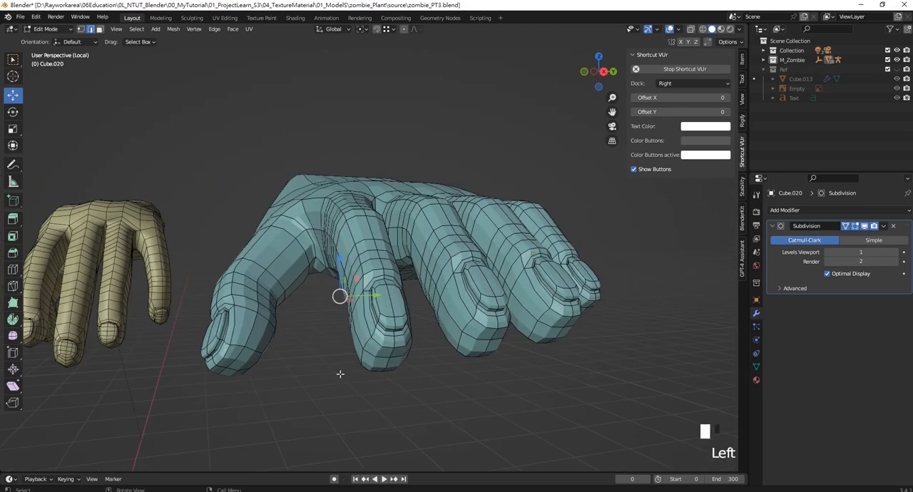
{"action": "scroll", "coordinate": [341, 373], "scroll_direction": "up", "scroll_amount": 2}
{"action": "middle_click_drag", "start_coordinate": [340, 373], "coordinate": [374, 326]}
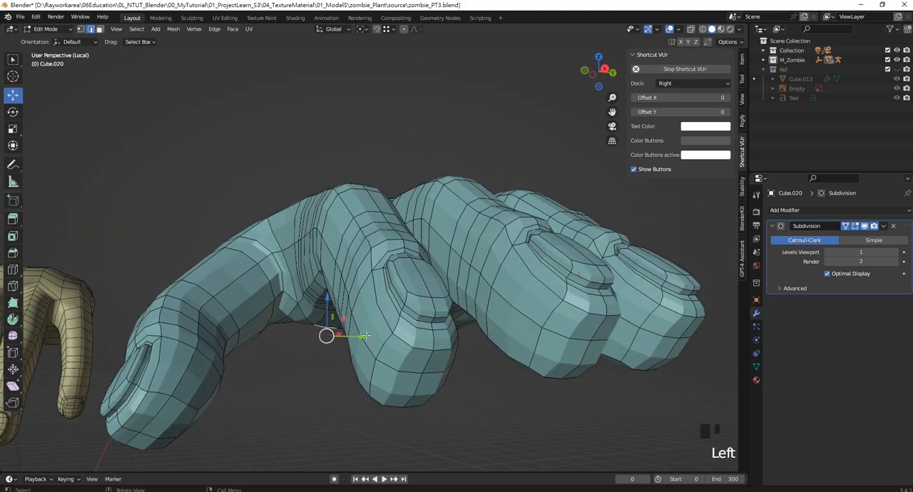
{"action": "left_click_drag", "start_coordinate": [314, 362], "coordinate": [347, 315], "text": "ctrl"}
{"action": "scroll", "coordinate": [352, 313], "scroll_direction": "down", "scroll_amount": 2}
{"action": "middle_click_drag", "start_coordinate": [352, 314], "coordinate": [447, 268]}
- Move the lengthwise finger loop about -0.005 m in Z and scale it to 1.006 with proportional editing
{"action": "key", "text": "s"}
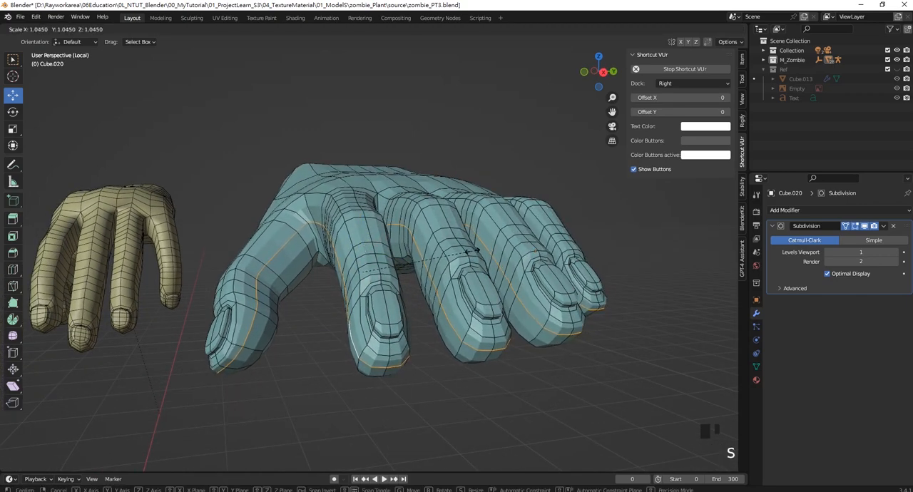
{"action": "left_click", "coordinate": [467, 251]}
{"action": "left_click_drag", "start_coordinate": [363, 218], "coordinate": [363, 221]}
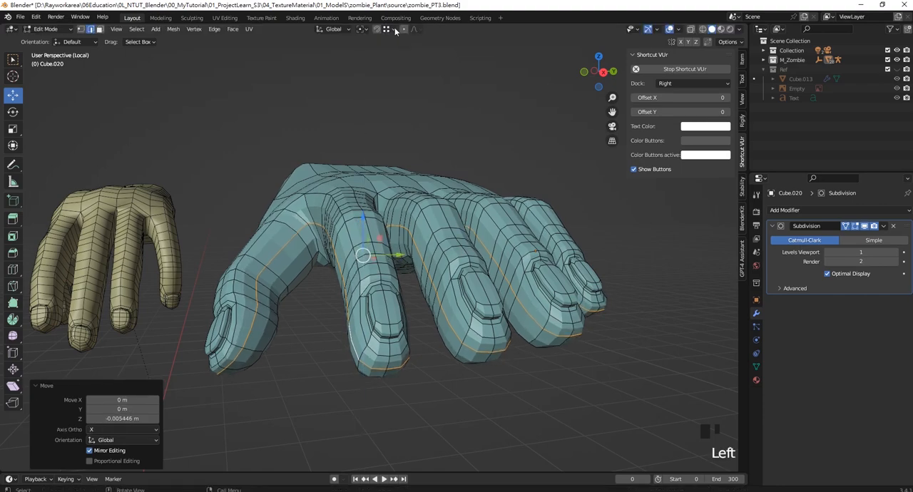
{"action": "key", "text": "s"}
{"action": "left_click", "coordinate": [420, 232]}
{"action": "middle_click_drag", "start_coordinate": [420, 232], "coordinate": [474, 242]}
{"action": "middle_click_drag", "start_coordinate": [471, 243], "coordinate": [375, 237], "text": "shift"}
{"action": "scroll", "coordinate": [418, 193], "scroll_direction": "up", "scroll_amount": 3}
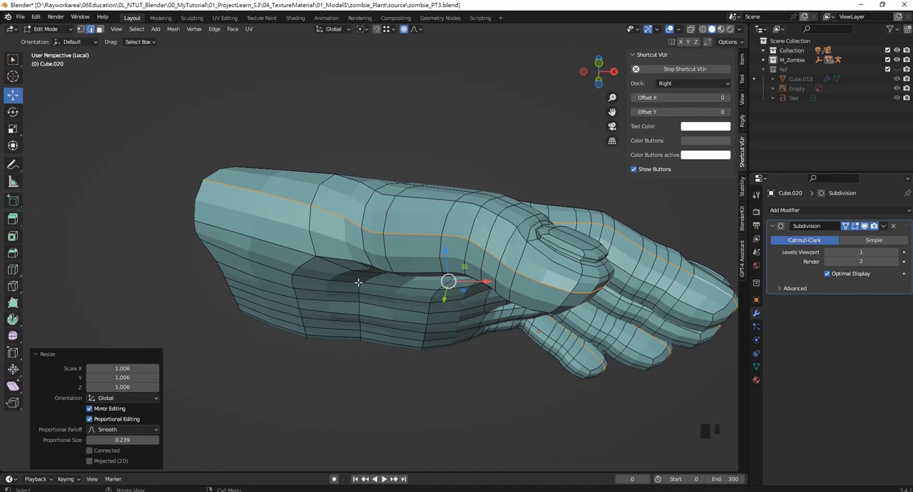
{"action": "middle_click_drag", "start_coordinate": [358, 282], "coordinate": [314, 235]}
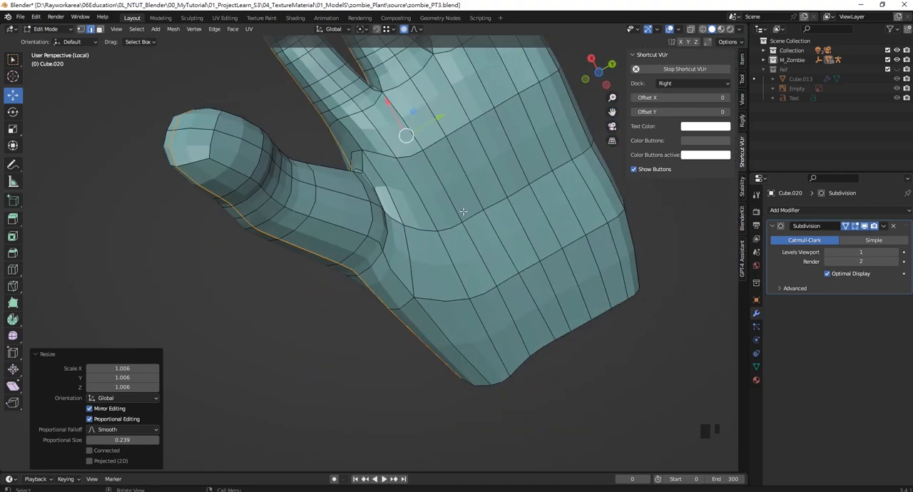
- Examine the hand's outline and proportions from the bottom view against the neighbouring finished hand
{"action": "key", "text": "KP_7"}
{"action": "key", "text": "KP_9"}
{"action": "scroll", "coordinate": [463, 211], "scroll_direction": "down", "scroll_amount": 4}
{"action": "middle_click_drag", "start_coordinate": [435, 218], "coordinate": [443, 215], "text": "shift"}
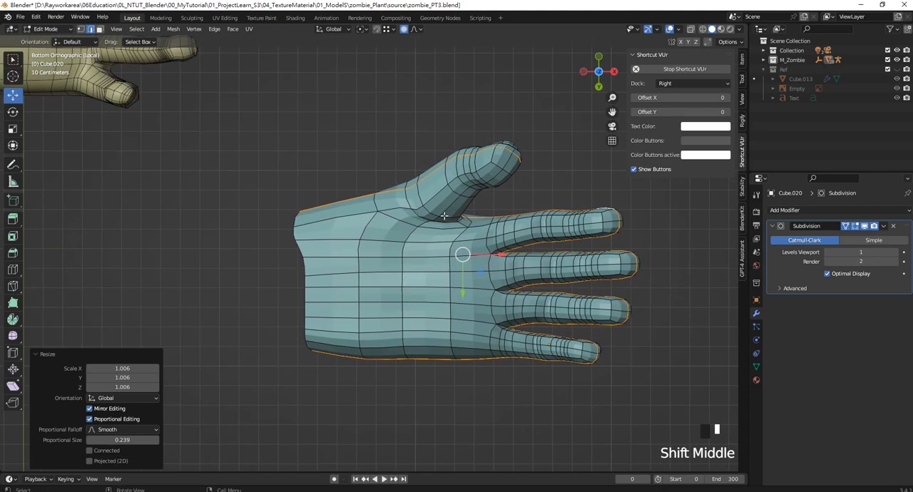
{"action": "scroll", "coordinate": [443, 216], "scroll_direction": "up", "scroll_amount": 1}
{"action": "scroll", "coordinate": [427, 214], "scroll_direction": "down", "scroll_amount": 2}
{"action": "scroll", "coordinate": [445, 242], "scroll_direction": "up", "scroll_amount": 4}
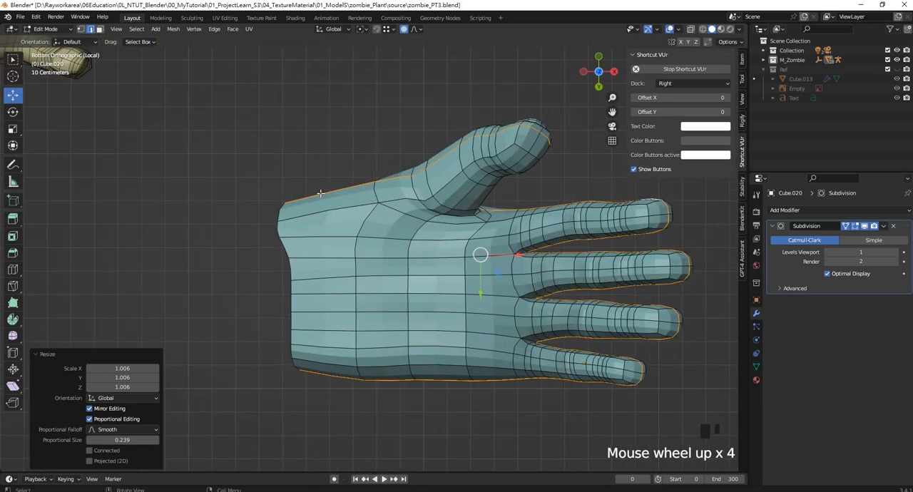
{"action": "scroll", "coordinate": [444, 232], "scroll_direction": "down", "scroll_amount": 5}
{"action": "scroll", "coordinate": [409, 220], "scroll_direction": "up", "scroll_amount": 1}
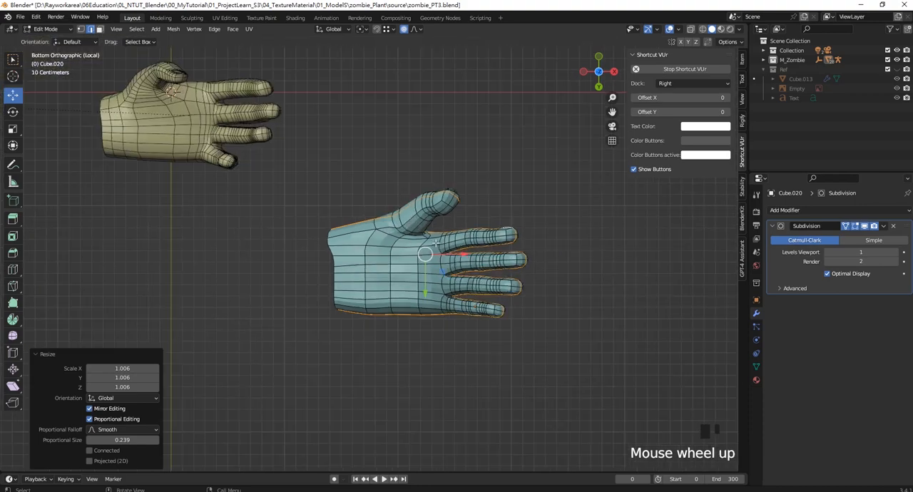
{"action": "scroll", "coordinate": [436, 243], "scroll_direction": "up", "scroll_amount": 1}
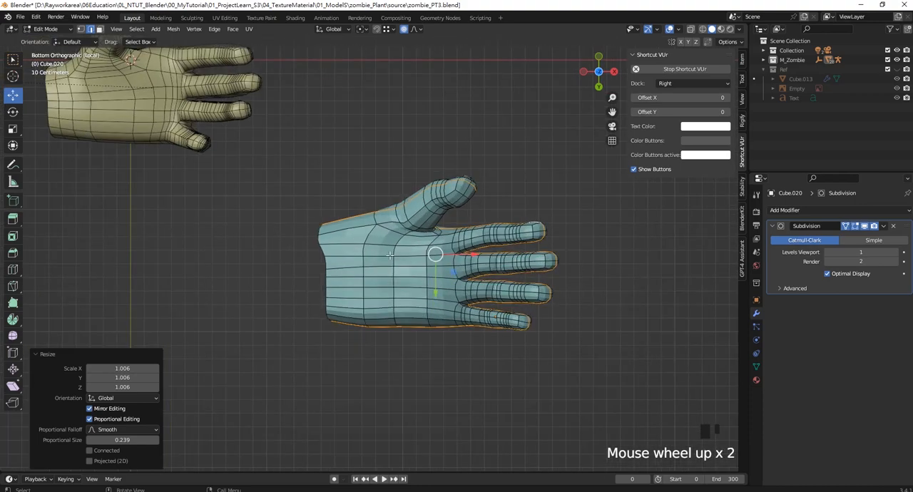
{"action": "scroll", "coordinate": [390, 255], "scroll_direction": "up", "scroll_amount": 4}
{"action": "scroll", "coordinate": [437, 234], "scroll_direction": "up", "scroll_amount": 3}
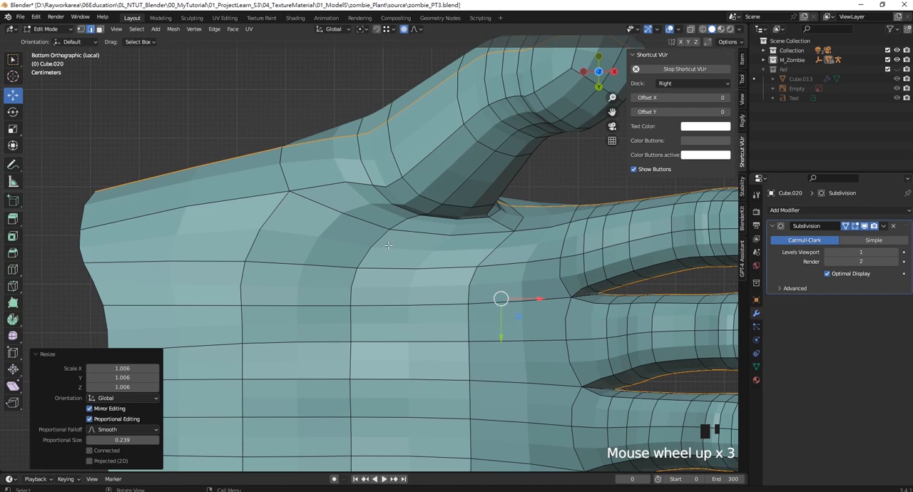
- Turn off proportional editing and reposition the palm-side vertices around the base of the thumb
{"action": "left_click", "coordinate": [80, 29]}
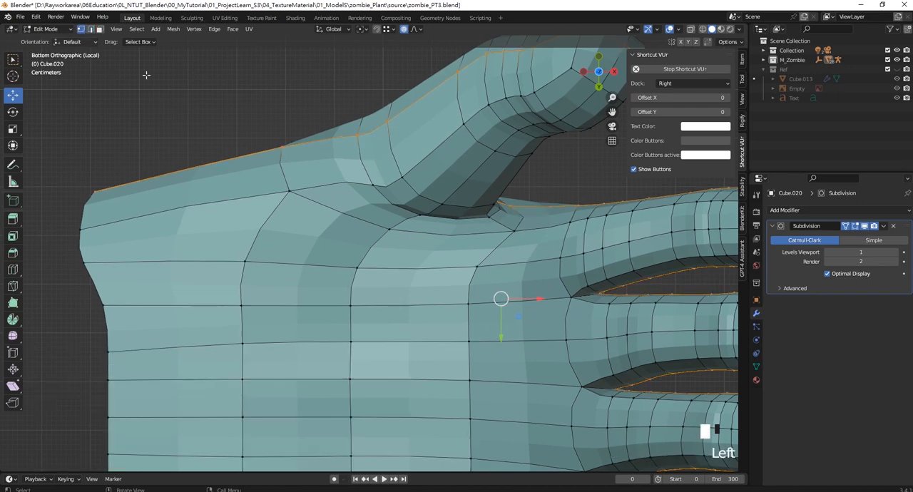
{"action": "left_click", "coordinate": [372, 234]}
{"action": "left_click_drag", "start_coordinate": [371, 234], "coordinate": [375, 288]}
{"action": "key", "text": "ctrl+z"}
{"action": "left_click", "coordinate": [445, 203]}
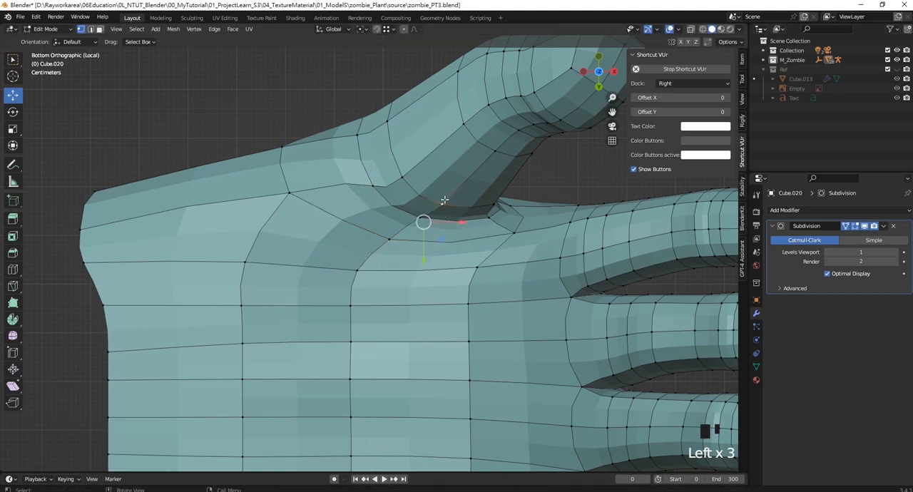
{"action": "left_click_drag", "start_coordinate": [424, 246], "coordinate": [424, 233]}
{"action": "left_click", "coordinate": [510, 233]}
{"action": "middle_click_drag", "start_coordinate": [491, 261], "coordinate": [509, 229], "text": "shift"}
{"action": "scroll", "coordinate": [528, 226], "scroll_direction": "down", "scroll_amount": 2}
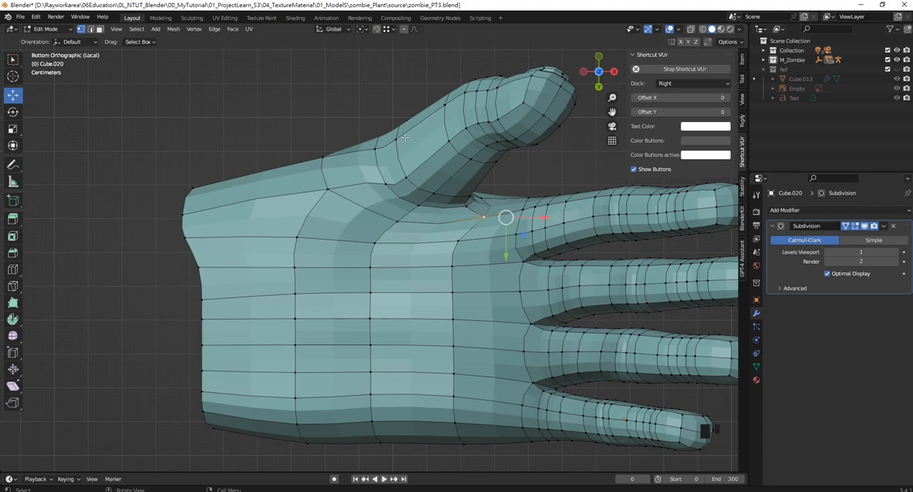
- In wireframe display, select the whole thumb with its base and move it about -0.15 m in X
{"action": "scroll", "coordinate": [404, 137], "scroll_direction": "down", "scroll_amount": 3}
{"action": "middle_click_drag", "start_coordinate": [405, 137], "coordinate": [387, 209], "text": "shift"}
{"action": "key", "text": "z"}
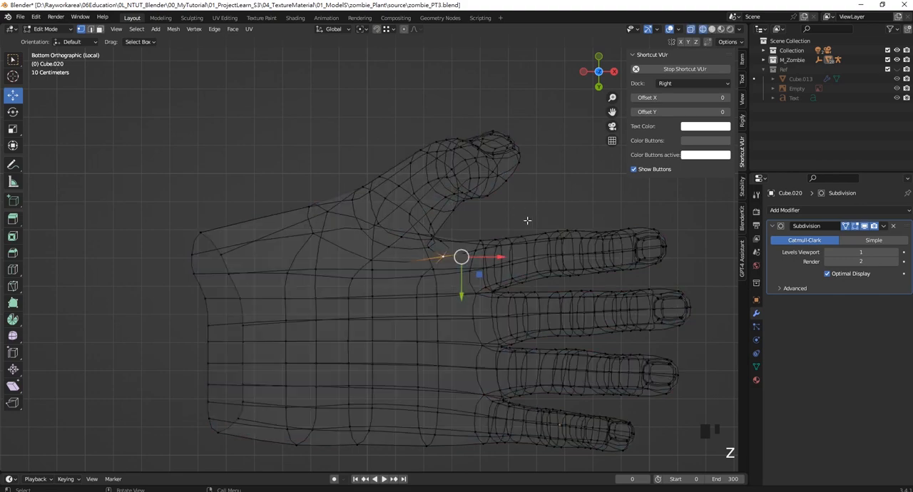
{"action": "left_click_drag", "start_coordinate": [527, 221], "coordinate": [358, 90]}
{"action": "scroll", "coordinate": [479, 127], "scroll_direction": "up", "scroll_amount": 4}
{"action": "left_click_drag", "start_coordinate": [573, 275], "coordinate": [192, 67], "text": "shift"}
{"action": "scroll", "coordinate": [457, 178], "scroll_direction": "down", "scroll_amount": 5}
{"action": "left_click_drag", "start_coordinate": [460, 185], "coordinate": [359, 187]}
{"action": "scroll", "coordinate": [359, 187], "scroll_direction": "down", "scroll_amount": 1}
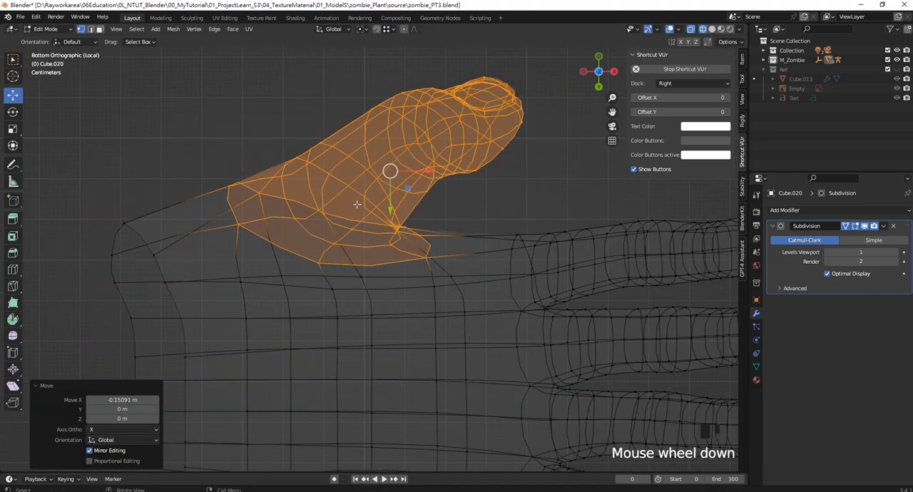
{"action": "left_click_drag", "start_coordinate": [428, 171], "coordinate": [434, 171]}
{"action": "scroll", "coordinate": [456, 187], "scroll_direction": "down", "scroll_amount": 2}
{"action": "middle_click_drag", "start_coordinate": [499, 200], "coordinate": [501, 214], "text": "shift"}
- Deselect the upper part of the thumb and scale up the remaining thumb base region slightly
{"action": "left_click_drag", "start_coordinate": [528, 218], "coordinate": [362, 109], "text": "ctrl"}
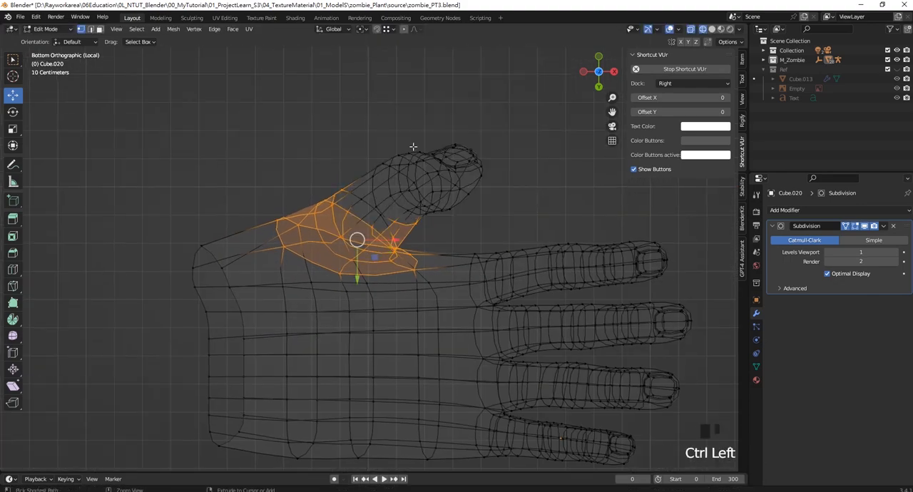
{"action": "left_click_drag", "start_coordinate": [495, 218], "coordinate": [399, 147], "text": "ctrl"}
{"action": "left_click_drag", "start_coordinate": [469, 230], "coordinate": [375, 167], "text": "ctrl"}
{"action": "left_click_drag", "start_coordinate": [429, 228], "coordinate": [412, 202], "text": "ctrl"}
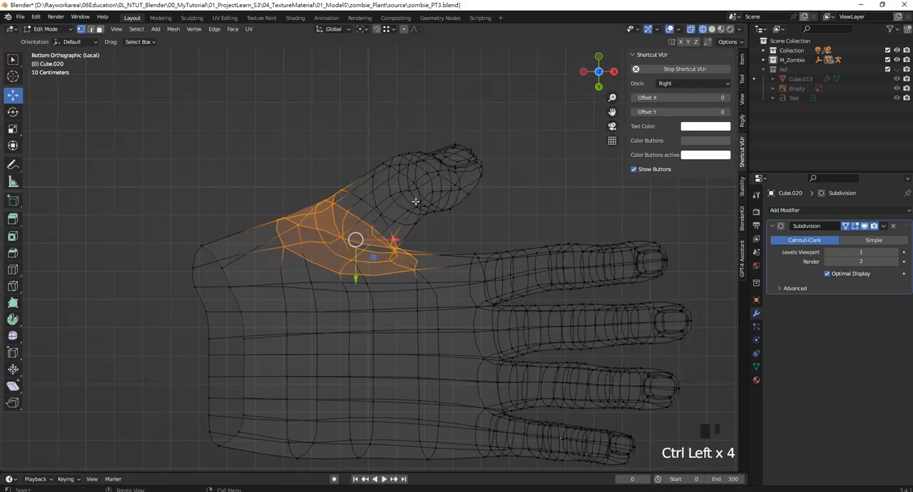
{"action": "key", "text": "s"}
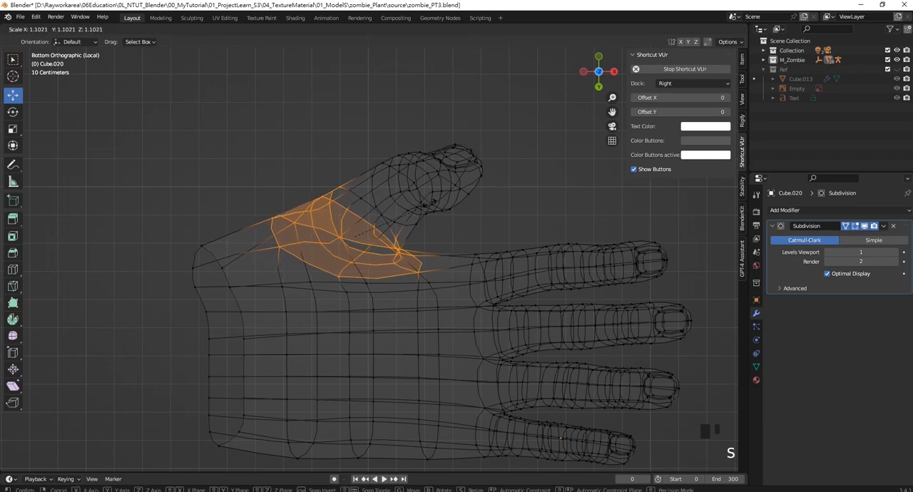
{"action": "left_click", "coordinate": [400, 202]}
- Adjust the thumb-side vertices of the wrist opening to even out its outline
{"action": "left_click_drag", "start_coordinate": [180, 183], "coordinate": [209, 308]}
{"action": "left_click_drag", "start_coordinate": [162, 288], "coordinate": [273, 307]}
{"action": "left_click_drag", "start_coordinate": [163, 249], "coordinate": [257, 265]}
{"action": "scroll", "coordinate": [257, 265], "scroll_direction": "down", "scroll_amount": 2}
{"action": "left_click", "coordinate": [224, 275]}
{"action": "scroll", "coordinate": [131, 60], "scroll_direction": "up", "scroll_amount": 2}
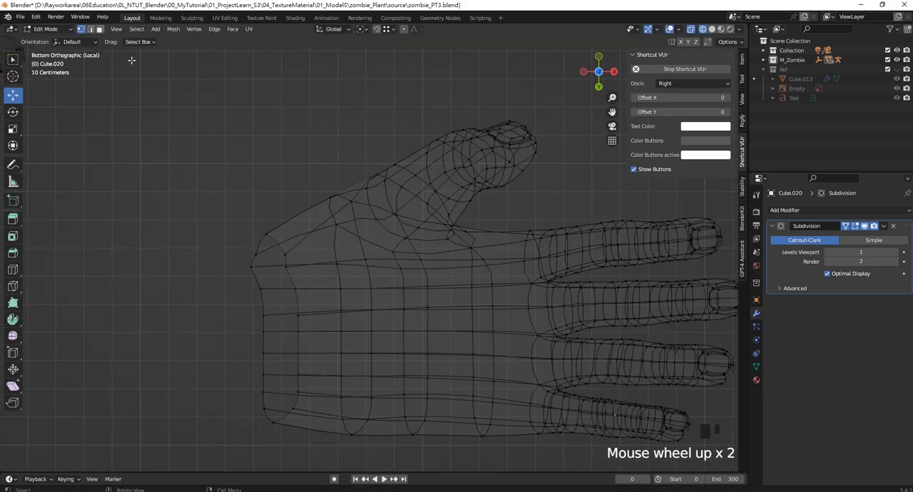
- Select the open edge loop at the wrist and extrude it about 0.82 m along local X
{"action": "left_click", "coordinate": [90, 29]}
{"action": "left_click", "coordinate": [294, 284], "text": "alt+shift"}
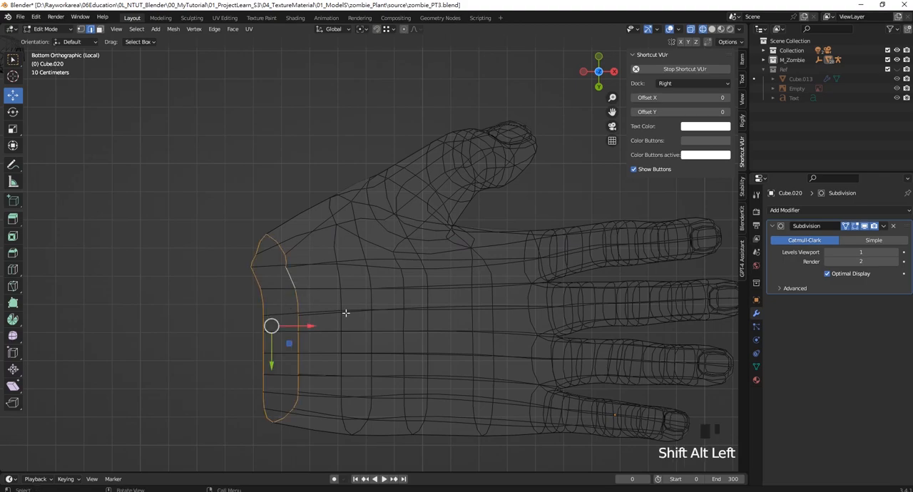
{"action": "key", "text": "e"}
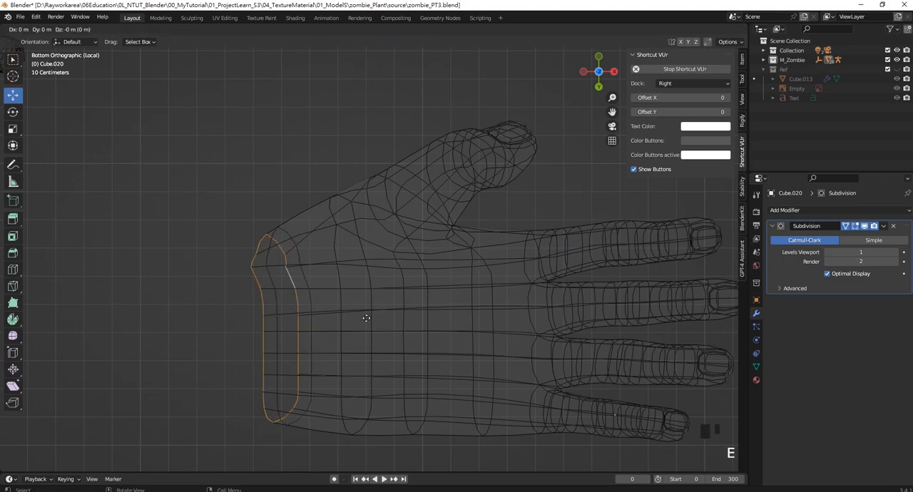
{"action": "key", "text": "x"}
{"action": "key", "text": "x"}
{"action": "left_click", "coordinate": [278, 311]}
{"action": "scroll", "coordinate": [360, 205], "scroll_direction": "down", "scroll_amount": 1}
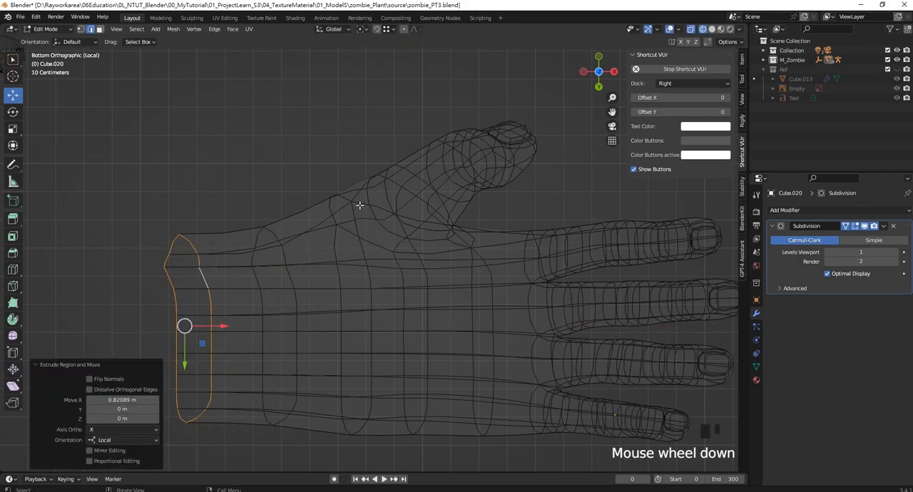
- Move the extruded wrist edge loop about -0.054 m in X
{"action": "scroll", "coordinate": [360, 205], "scroll_direction": "down", "scroll_amount": 1}
{"action": "scroll", "coordinate": [341, 352], "scroll_direction": "up", "scroll_amount": 1}
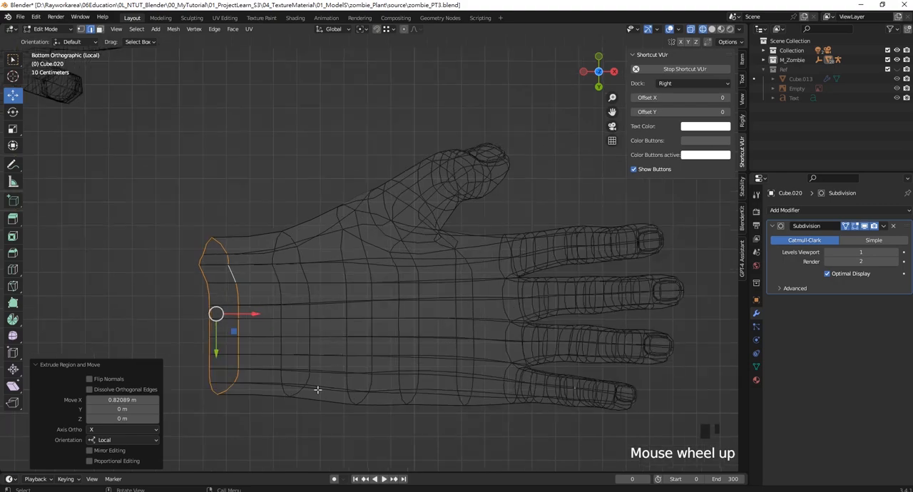
{"action": "scroll", "coordinate": [317, 389], "scroll_direction": "up", "scroll_amount": 2}
{"action": "middle_click_drag", "start_coordinate": [317, 389], "coordinate": [283, 338], "text": "shift"}
{"action": "left_click_drag", "start_coordinate": [179, 224], "coordinate": [157, 224]}
{"action": "middle_click_drag", "start_coordinate": [266, 117], "coordinate": [301, 137], "text": "shift"}
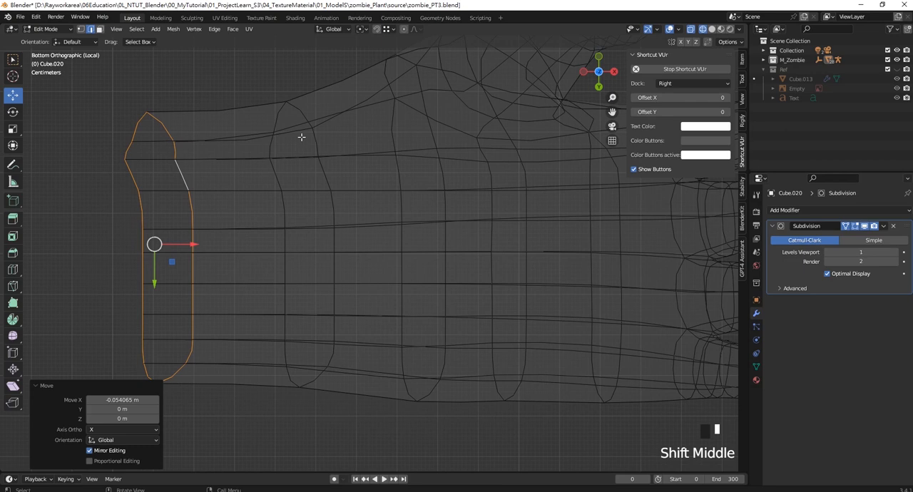
- Select the edge loop where the wrist extrusion begins, bevel it into two loops and move them about -0.088 m in X
{"action": "left_click", "coordinate": [283, 100]}
{"action": "left_click", "coordinate": [311, 84]}
{"action": "left_click", "coordinate": [316, 140], "text": "alt+shift"}
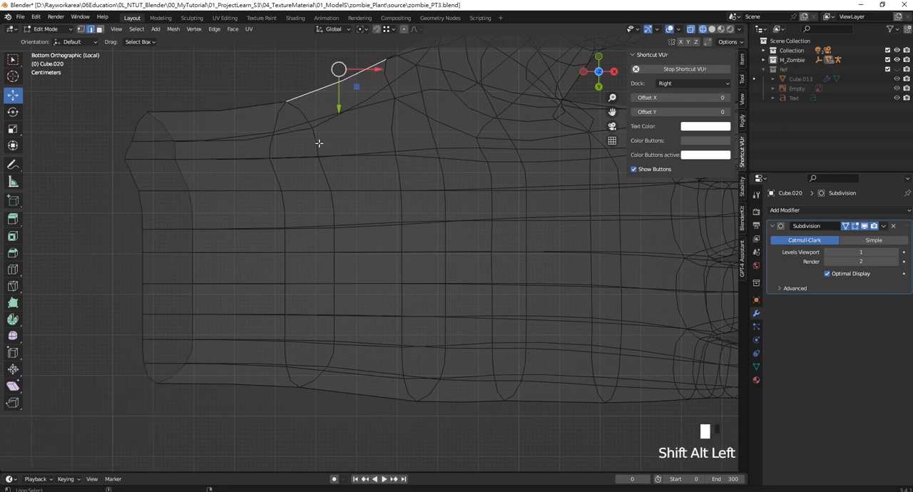
{"action": "left_click", "coordinate": [335, 132], "text": "ctrl"}
{"action": "middle_click_drag", "start_coordinate": [318, 176], "coordinate": [323, 188], "text": "shift"}
{"action": "key", "text": "ctrl+b"}
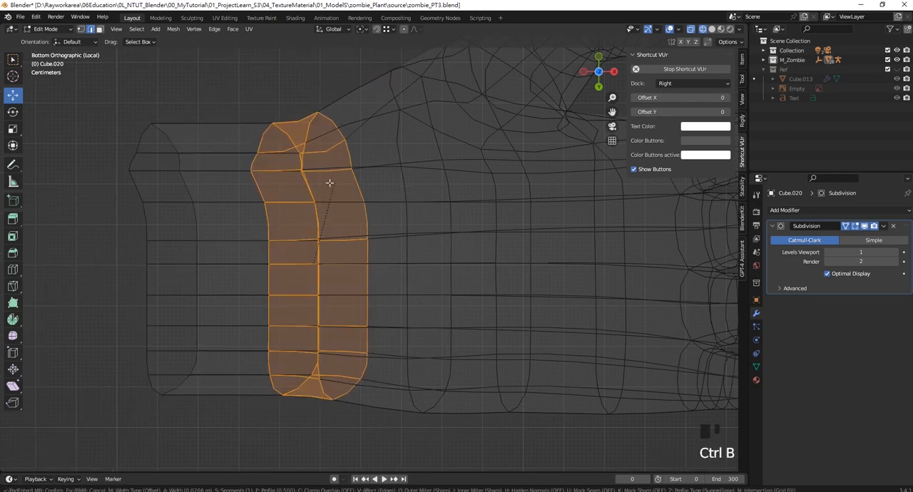
{"action": "left_click", "coordinate": [381, 247]}
{"action": "left_click_drag", "start_coordinate": [382, 247], "coordinate": [346, 248]}
{"action": "scroll", "coordinate": [346, 250], "scroll_direction": "down", "scroll_amount": 5}
{"action": "scroll", "coordinate": [421, 303], "scroll_direction": "up", "scroll_amount": 3}
{"action": "scroll", "coordinate": [421, 303], "scroll_direction": "up", "scroll_amount": 2}
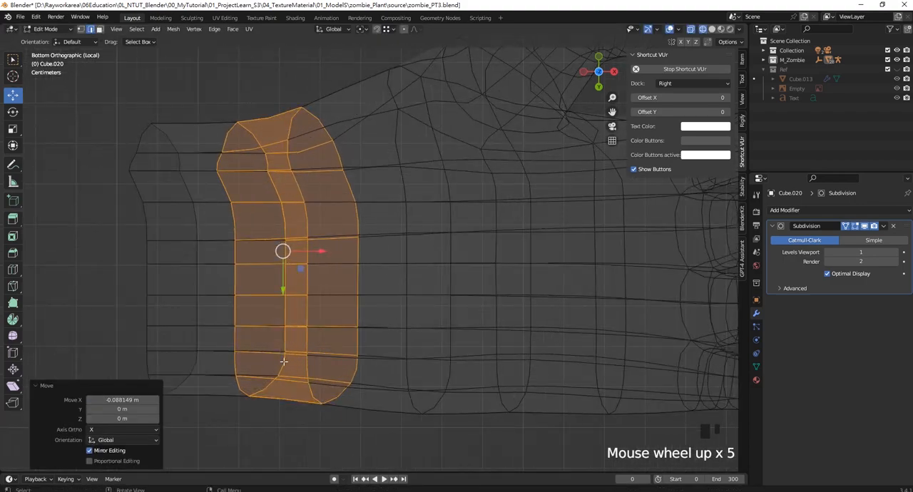
- Select the little-finger-side vertices of the wrist loop nearest the palm and move them about 0.043 m in Y
{"action": "middle_click_drag", "start_coordinate": [318, 405], "coordinate": [308, 396], "text": "shift"}
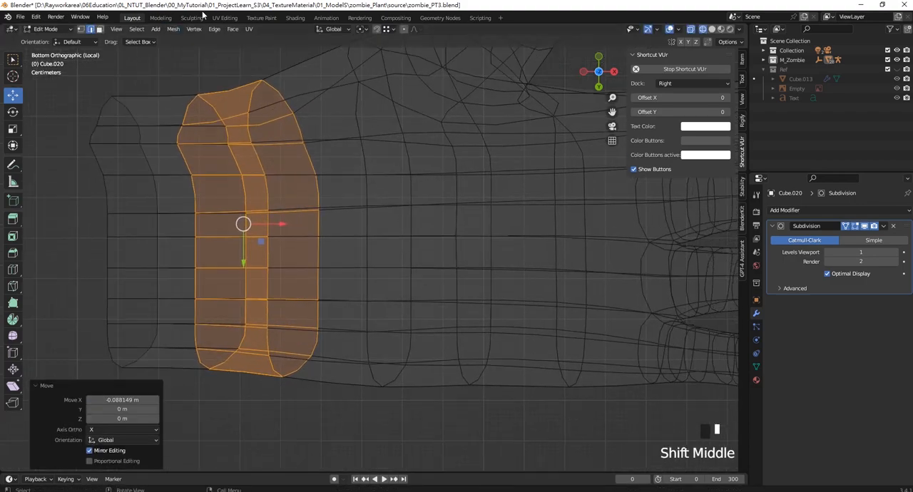
{"action": "left_click", "coordinate": [81, 30]}
{"action": "left_click_drag", "start_coordinate": [336, 401], "coordinate": [254, 336]}
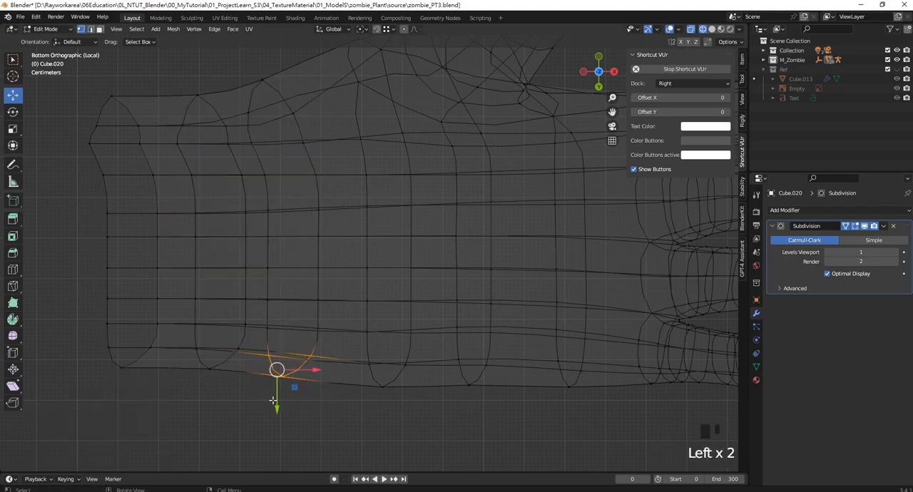
{"action": "left_click_drag", "start_coordinate": [278, 401], "coordinate": [286, 419]}
{"action": "scroll", "coordinate": [413, 335], "scroll_direction": "down", "scroll_amount": 4}
{"action": "scroll", "coordinate": [464, 326], "scroll_direction": "up", "scroll_amount": 2}
{"action": "scroll", "coordinate": [401, 275], "scroll_direction": "down", "scroll_amount": 1}
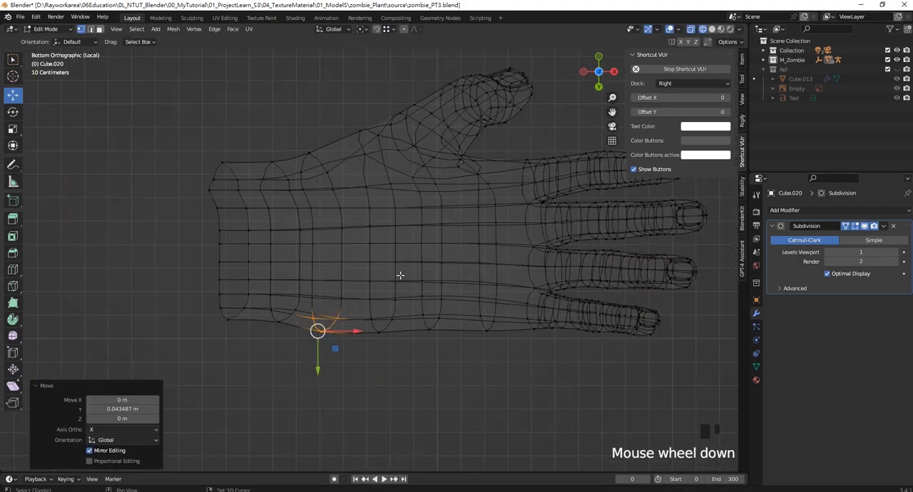
- Select all vertices of the wrist section up to the palm and move them about 0.054 m in X
{"action": "middle_click_drag", "start_coordinate": [291, 153], "coordinate": [291, 183], "text": "shift"}
{"action": "scroll", "coordinate": [291, 183], "scroll_direction": "down", "scroll_amount": 3}
{"action": "left_click_drag", "start_coordinate": [282, 148], "coordinate": [390, 326]}
{"action": "left_click_drag", "start_coordinate": [249, 192], "coordinate": [367, 362]}
{"action": "scroll", "coordinate": [353, 258], "scroll_direction": "up", "scroll_amount": 2}
{"action": "left_click_drag", "start_coordinate": [324, 268], "coordinate": [335, 268]}
{"action": "middle_click_drag", "start_coordinate": [540, 254], "coordinate": [499, 254], "text": "shift"}
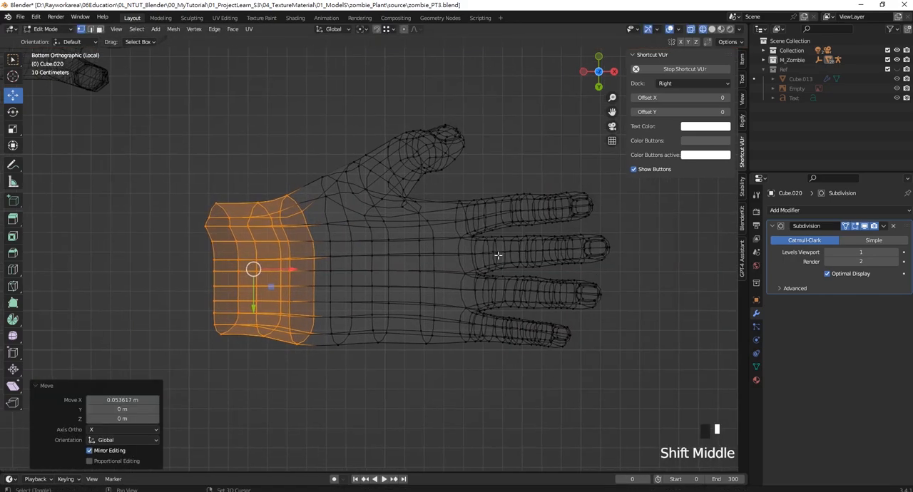
- Select the four fingers, and replace that selection with a vertex on the thumb's inner side
{"action": "left_click_drag", "start_coordinate": [650, 399], "coordinate": [434, 166]}
{"action": "scroll", "coordinate": [426, 219], "scroll_direction": "up", "scroll_amount": 2}
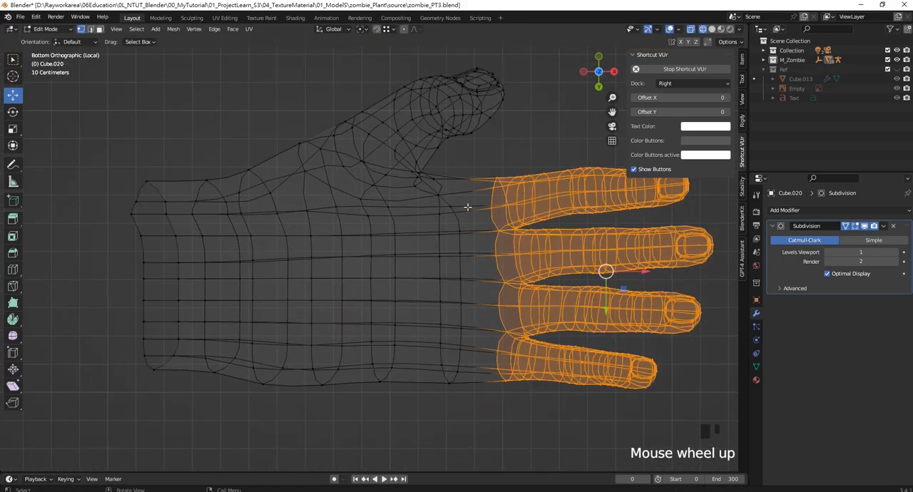
{"action": "middle_click_drag", "start_coordinate": [426, 219], "coordinate": [409, 213], "text": "shift"}
{"action": "left_click", "coordinate": [450, 175]}
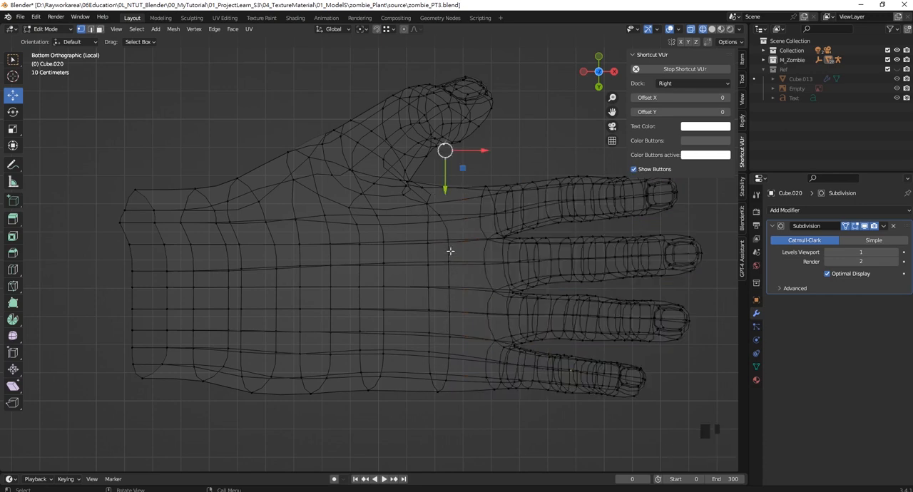
- Select the palm edge loop nearest the finger bases and shift it slightly toward the wrist
{"action": "left_click_drag", "start_coordinate": [459, 423], "coordinate": [416, 187]}
{"action": "left_click_drag", "start_coordinate": [476, 301], "coordinate": [465, 300]}
{"action": "left_click", "coordinate": [457, 193]}
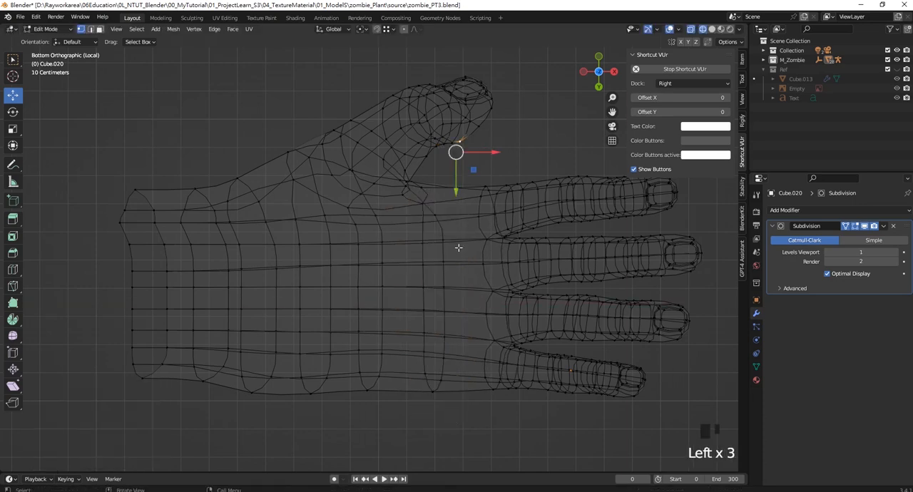
- Bevel the palm edge loop nearest the finger bases with two segments and a width of about 0.028 m
{"action": "left_click", "coordinate": [443, 251], "text": "alt+shift"}
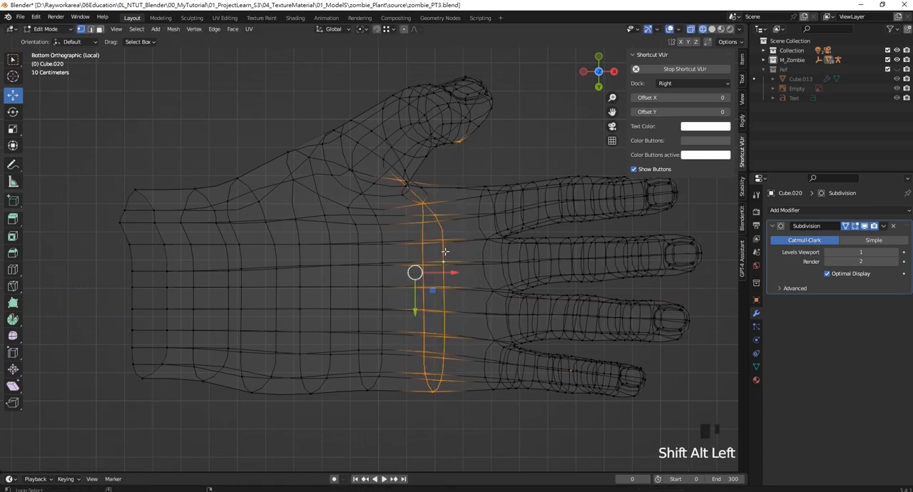
{"action": "left_click", "coordinate": [90, 29]}
{"action": "key", "text": "ctrl+b"}
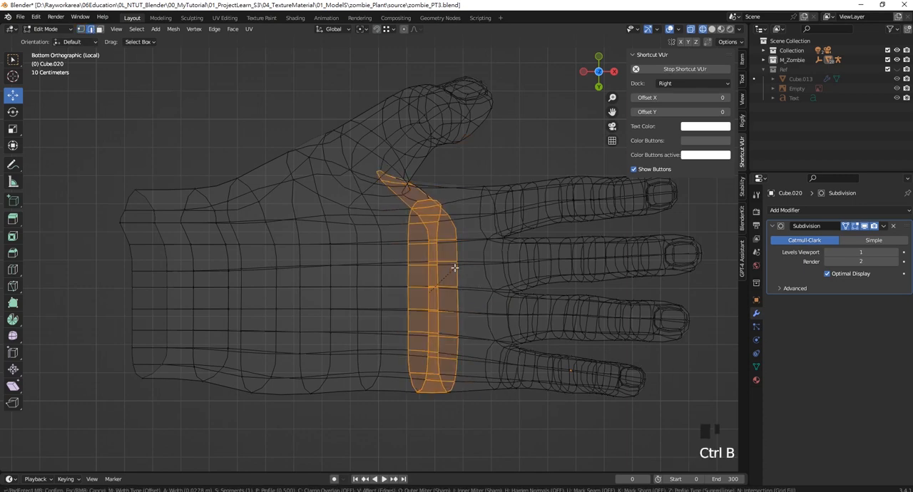
{"action": "scroll", "coordinate": [454, 268], "scroll_direction": "down", "scroll_amount": 1}
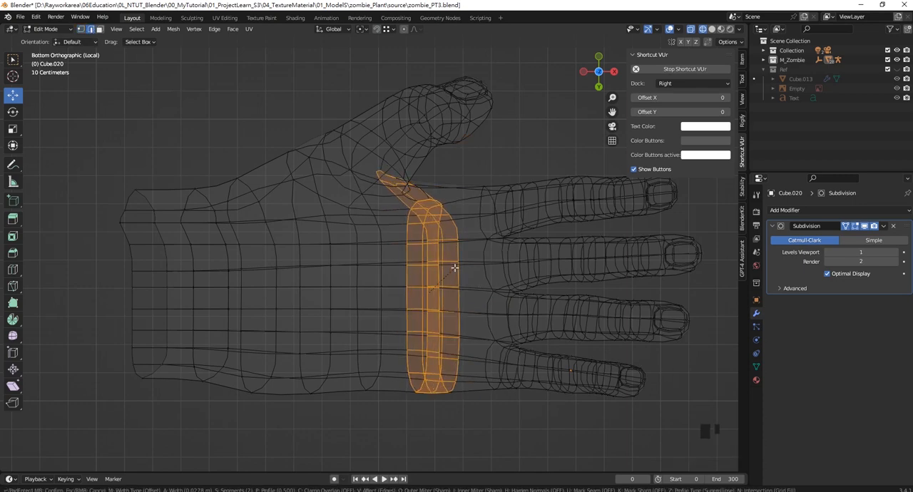
{"action": "left_click", "coordinate": [454, 268]}
- Switch the viewport to solid shading and the selection mode to vertices around the base of the thumb
{"action": "left_click", "coordinate": [482, 169]}
{"action": "middle_click_drag", "start_coordinate": [483, 169], "coordinate": [371, 245]}
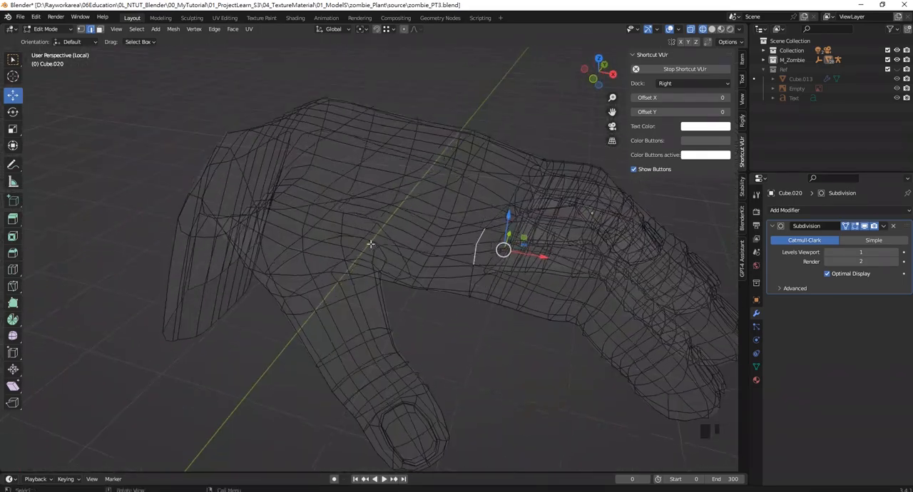
{"action": "scroll", "coordinate": [360, 214], "scroll_direction": "up", "scroll_amount": 3}
{"action": "middle_click_drag", "start_coordinate": [354, 201], "coordinate": [379, 213]}
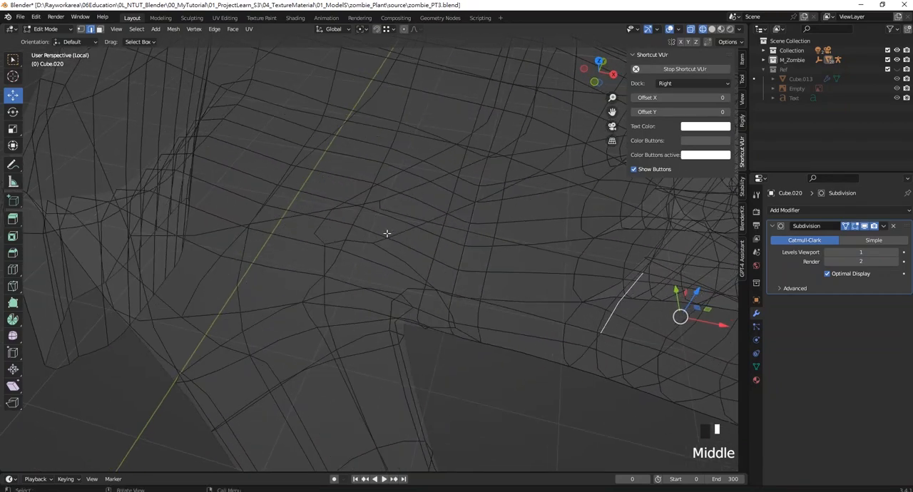
{"action": "key", "text": "z"}
{"action": "left_click", "coordinate": [477, 271]}
{"action": "mouse_move", "coordinate": [444, 259]}
{"action": "middle_mouse_down"}
{"action": "mouse_move", "coordinate": [338, 179]}
{"action": "mouse_move", "coordinate": [340, 157]}
{"action": "middle_mouse_up"}
{"action": "middle_click_drag", "start_coordinate": [341, 157], "coordinate": [357, 191], "text": "shift"}
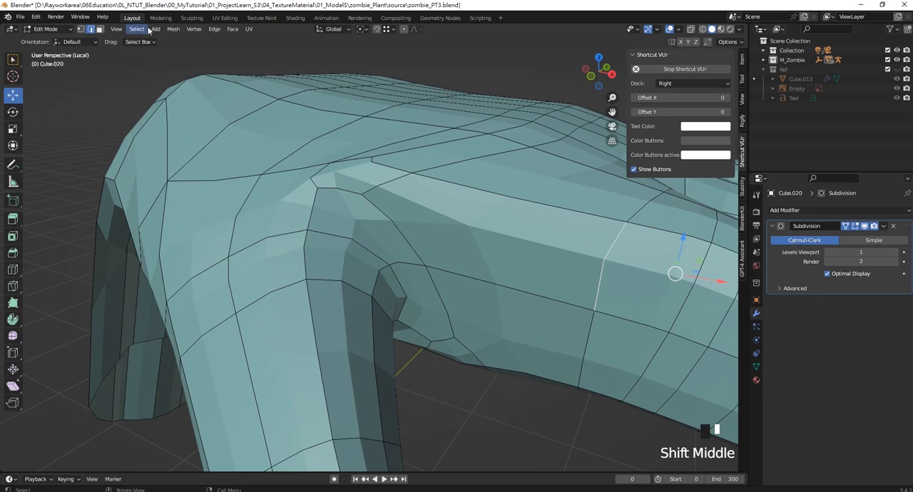
{"action": "left_click", "coordinate": [82, 29]}
{"action": "left_click", "coordinate": [84, 29]}
{"action": "middle_click_drag", "start_coordinate": [364, 199], "coordinate": [379, 208]}
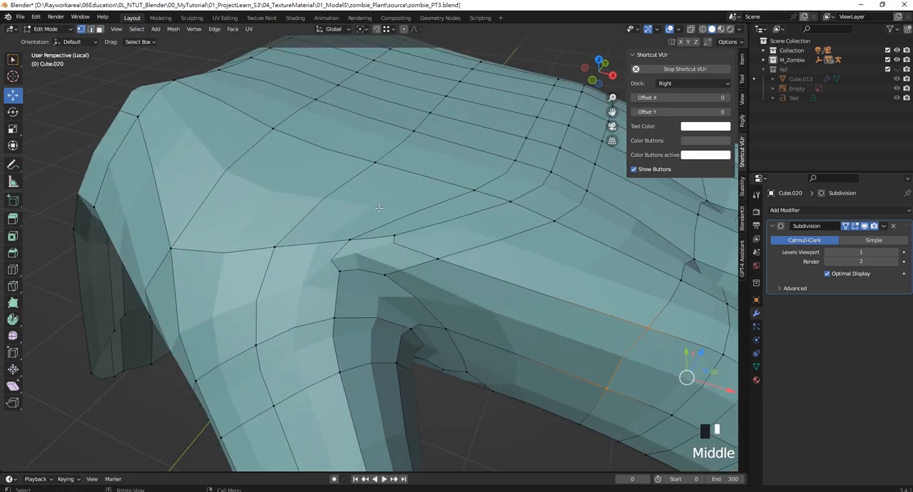
- Merge the three crowded vertices on the back-of-hand side of the thumb web at their center
{"action": "left_click", "coordinate": [352, 239]}
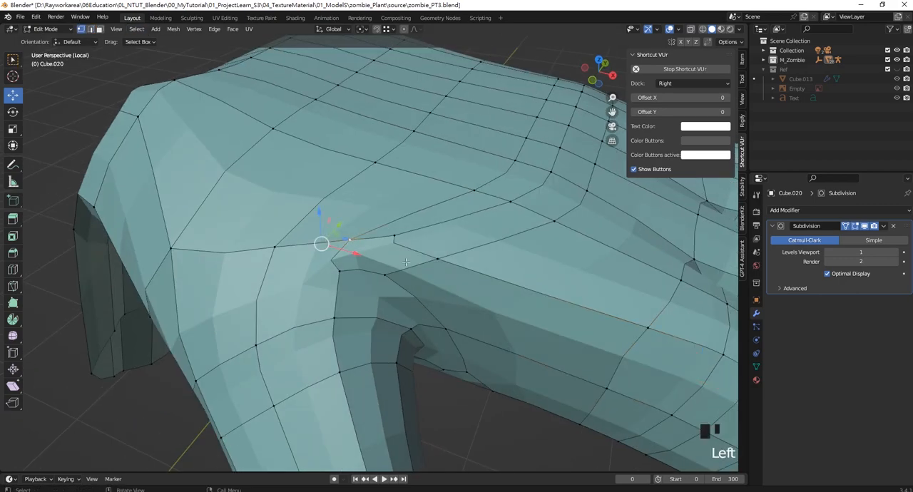
{"action": "left_click", "coordinate": [338, 271], "text": "shift"}
{"action": "left_click", "coordinate": [385, 275], "text": "shift"}
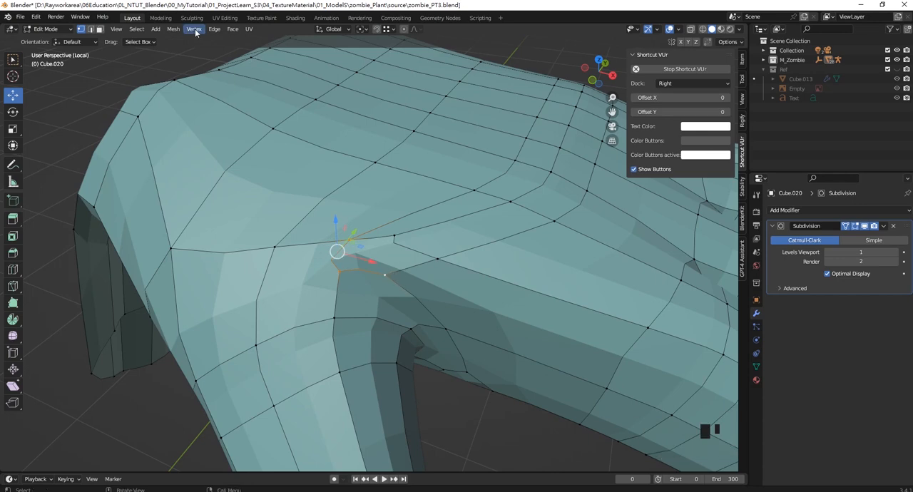
{"action": "left_click", "coordinate": [173, 30]}
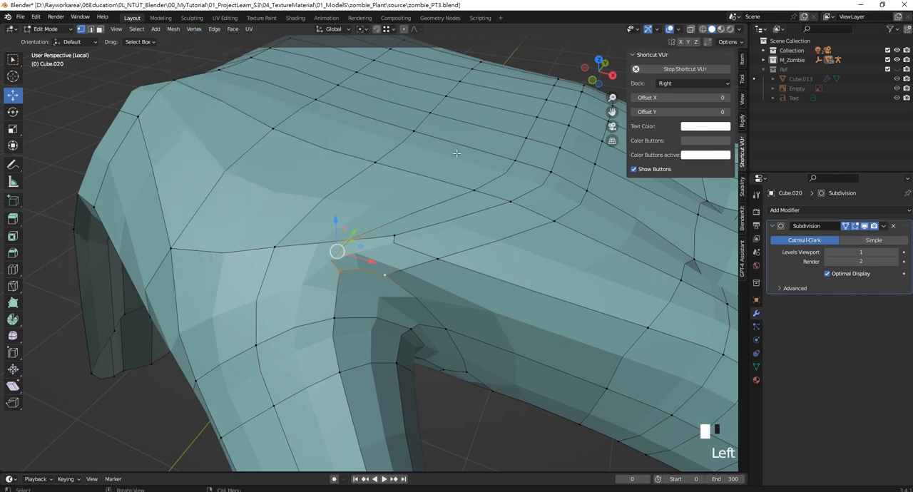
{"action": "key", "text": "m"}
{"action": "left_click", "coordinate": [345, 237]}
{"action": "scroll", "coordinate": [344, 237], "scroll_direction": "down", "scroll_amount": 4}
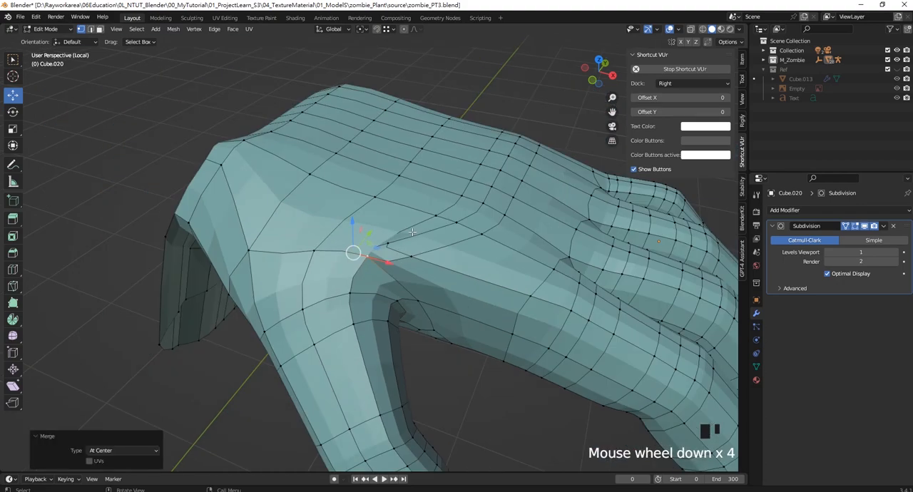
- Merge the three crowded vertices on the palm side of the thumb web at their center
{"action": "middle_click_drag", "start_coordinate": [345, 236], "coordinate": [371, 173]}
{"action": "scroll", "coordinate": [350, 163], "scroll_direction": "up", "scroll_amount": 2}
{"action": "left_click", "coordinate": [373, 166]}
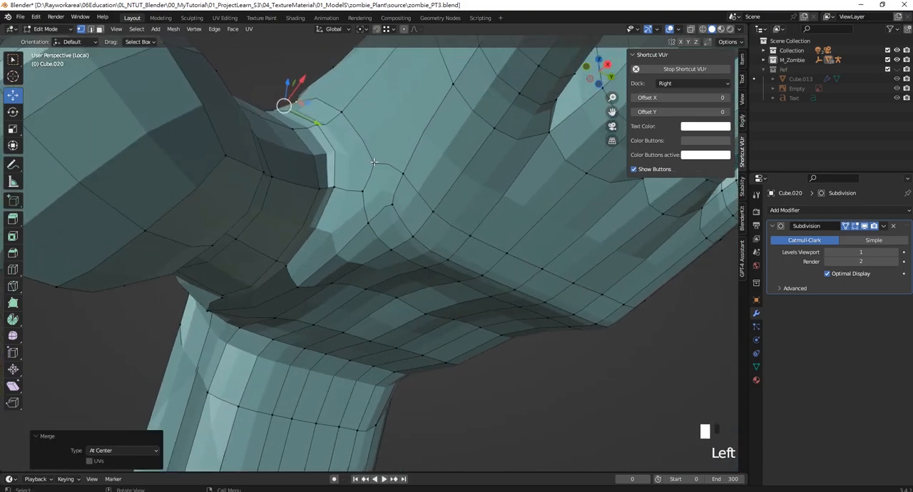
{"action": "left_click", "coordinate": [361, 192], "text": "shift"}
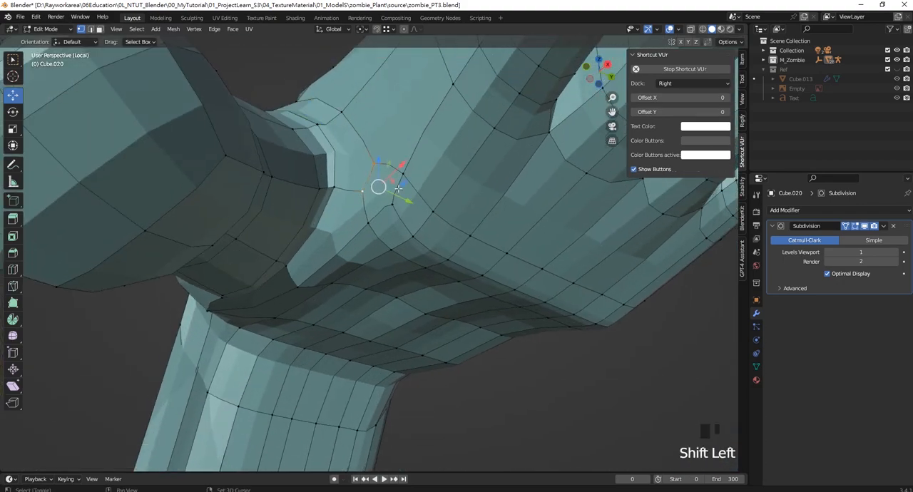
{"action": "left_click", "coordinate": [336, 188], "text": "shift"}
{"action": "key", "text": "n"}
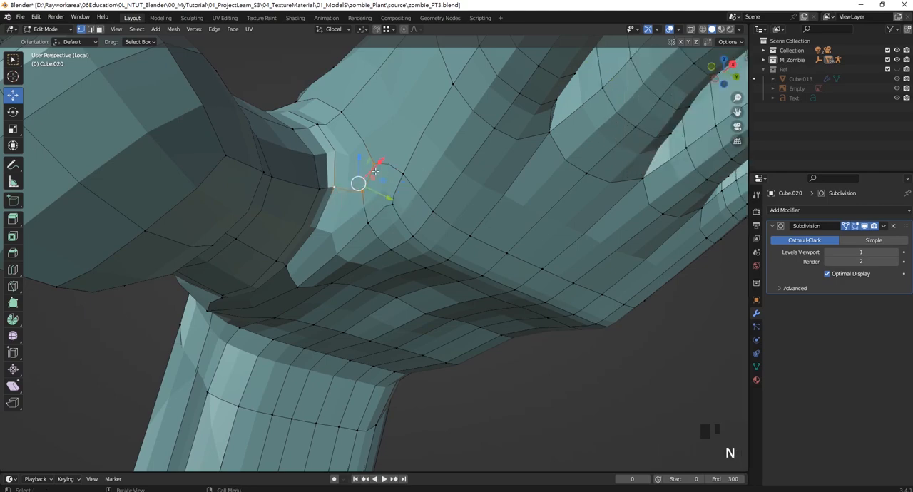
{"action": "key", "text": "m"}
{"action": "left_click", "coordinate": [344, 197]}
{"action": "key", "text": "n"}
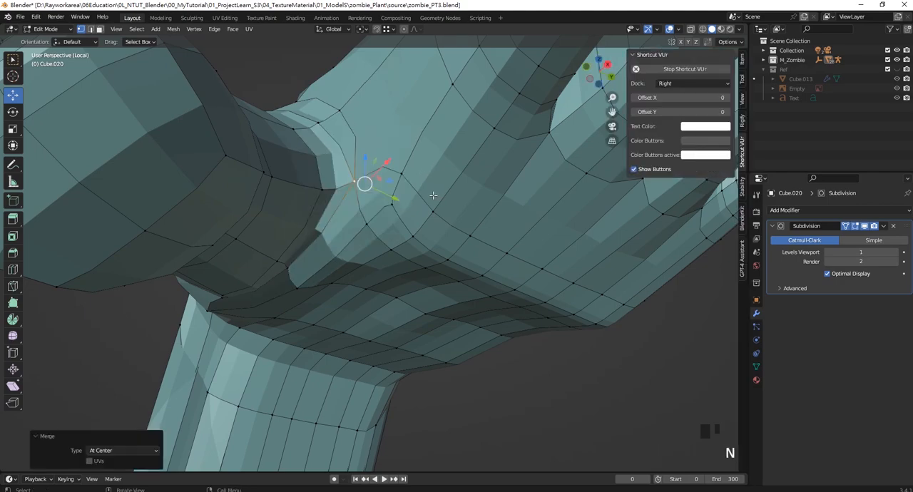
- Knife-cut a new edge line from the top of the thumb web down the side of the hand to the palm-side vertex
{"action": "middle_click_drag", "start_coordinate": [432, 195], "coordinate": [418, 231]}
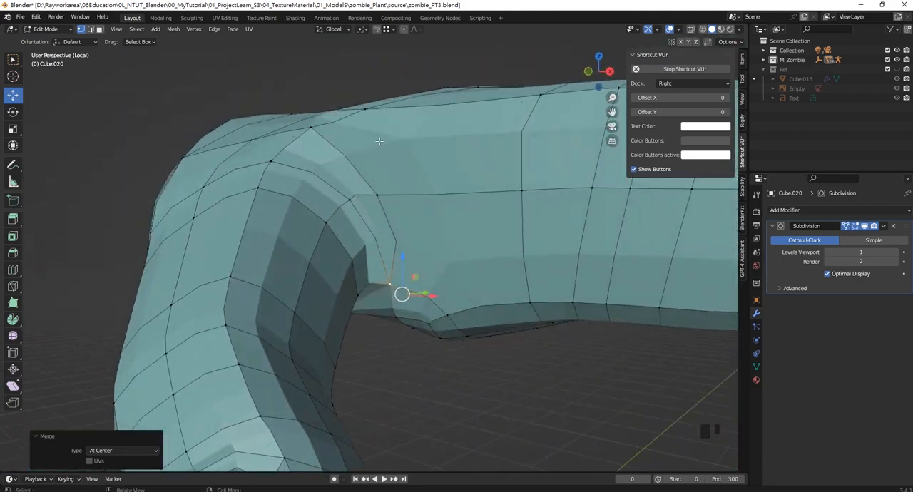
{"action": "middle_click_drag", "start_coordinate": [379, 141], "coordinate": [393, 151]}
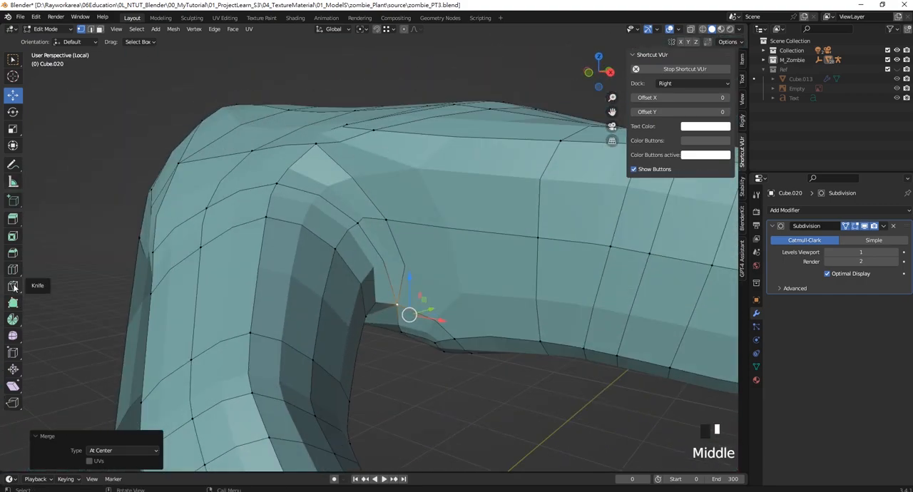
{"action": "left_click", "coordinate": [13, 287]}
{"action": "left_click", "coordinate": [373, 128]}
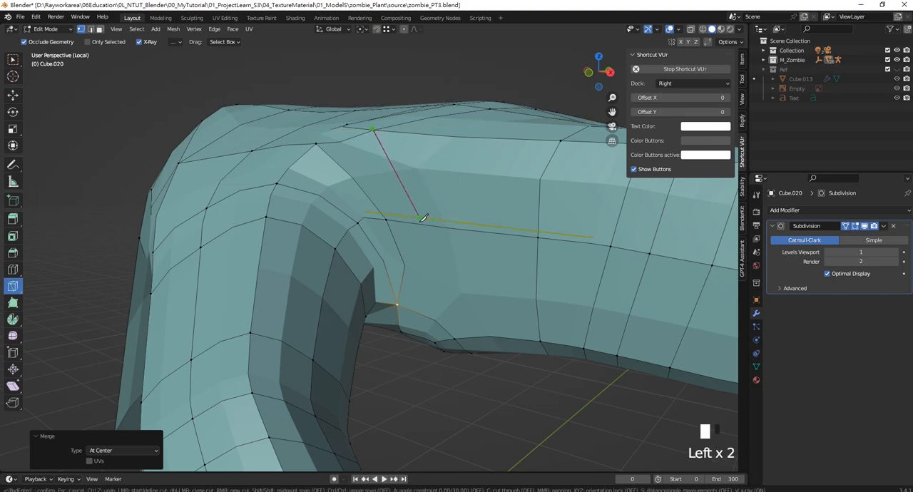
{"action": "mouse_move", "coordinate": [424, 217]}
{"action": "middle_mouse_down"}
{"action": "mouse_move", "coordinate": [410, 207]}
{"action": "mouse_move", "coordinate": [434, 219]}
{"action": "middle_mouse_up"}
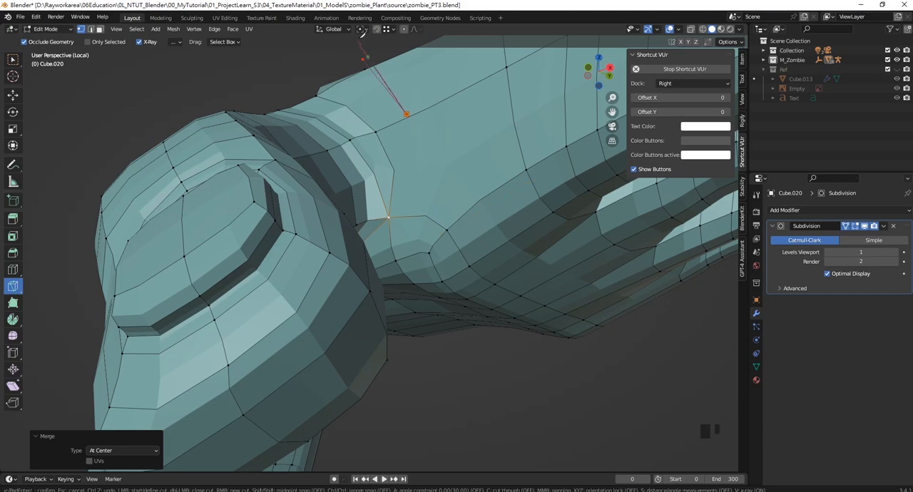
{"action": "left_click", "coordinate": [450, 224]}
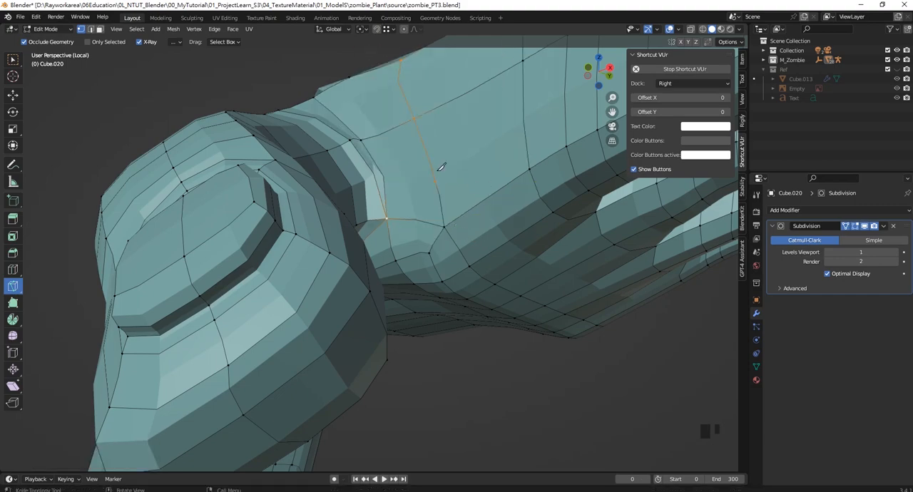
- Return to the Move tool and dissolve the extra vertex in the new cut beside the thumb
{"action": "middle_click_drag", "start_coordinate": [442, 166], "coordinate": [323, 164]}
{"action": "left_click", "coordinate": [13, 95]}
{"action": "left_click", "coordinate": [261, 75]}
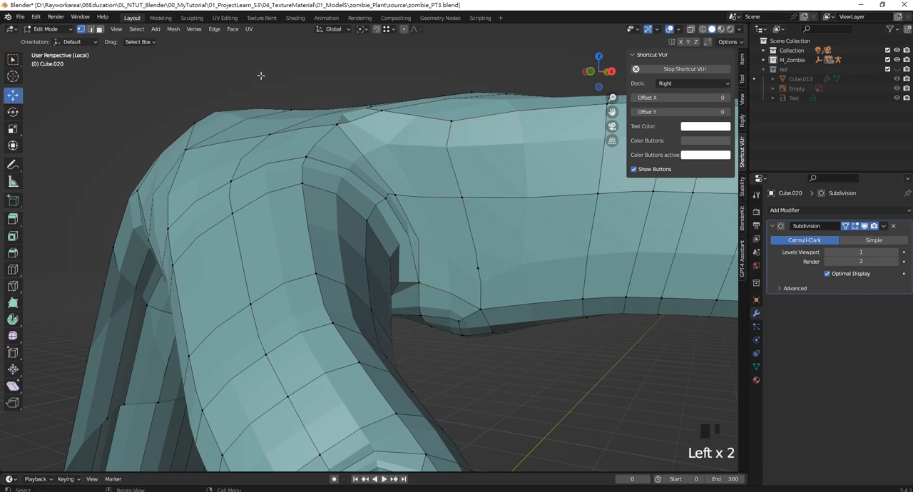
{"action": "key", "text": "Delete"}
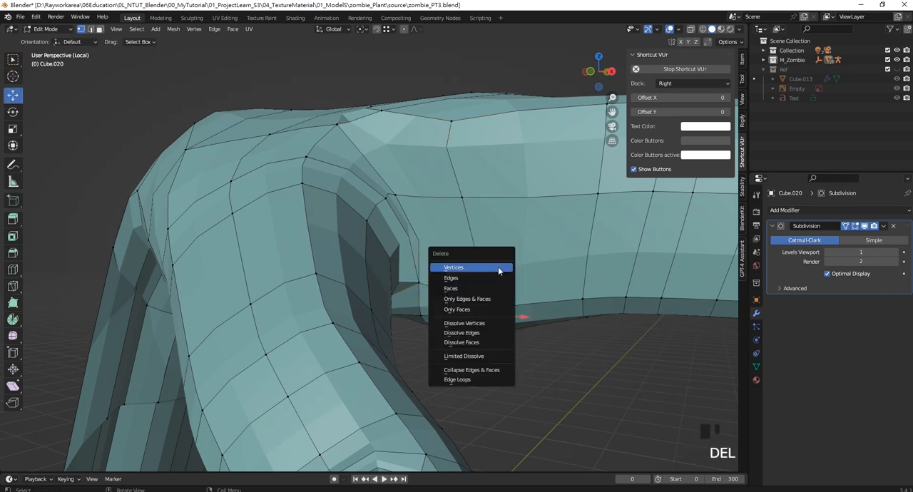
{"action": "left_click", "coordinate": [491, 266]}
{"action": "key", "text": "ctrl+z"}
{"action": "key", "text": "Delete"}
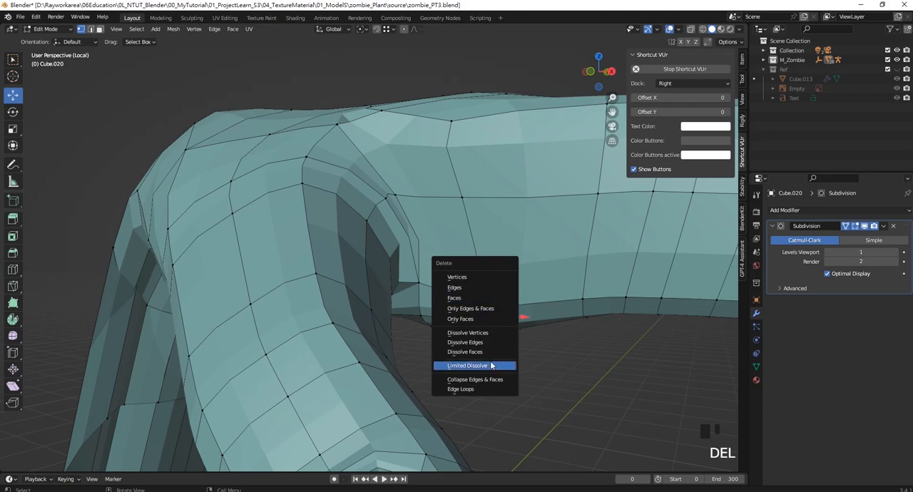
{"action": "left_click", "coordinate": [467, 333]}
- Merge the new cut's top vertex with the neighbouring thumb-web vertex at their center
{"action": "middle_click_drag", "start_coordinate": [485, 332], "coordinate": [499, 229]}
{"action": "left_click", "coordinate": [484, 254]}
{"action": "left_click", "coordinate": [401, 221], "text": "shift"}
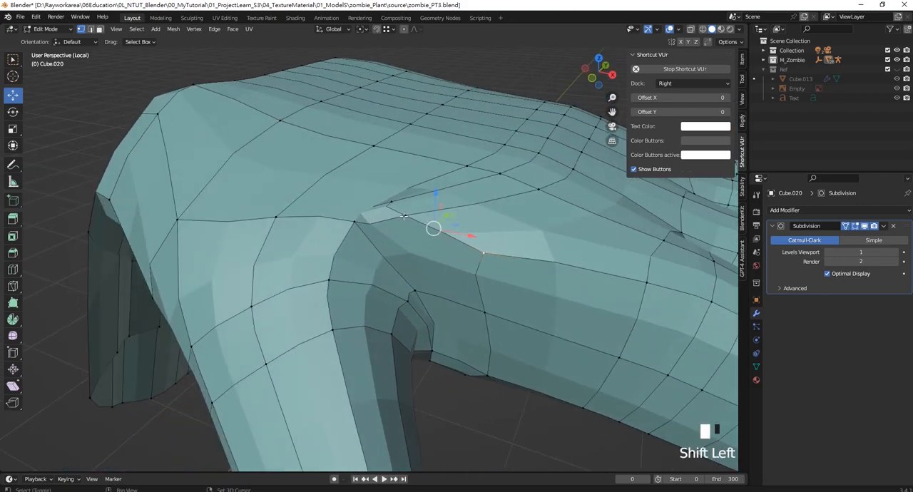
{"action": "key", "text": "m"}
{"action": "left_click", "coordinate": [377, 222]}
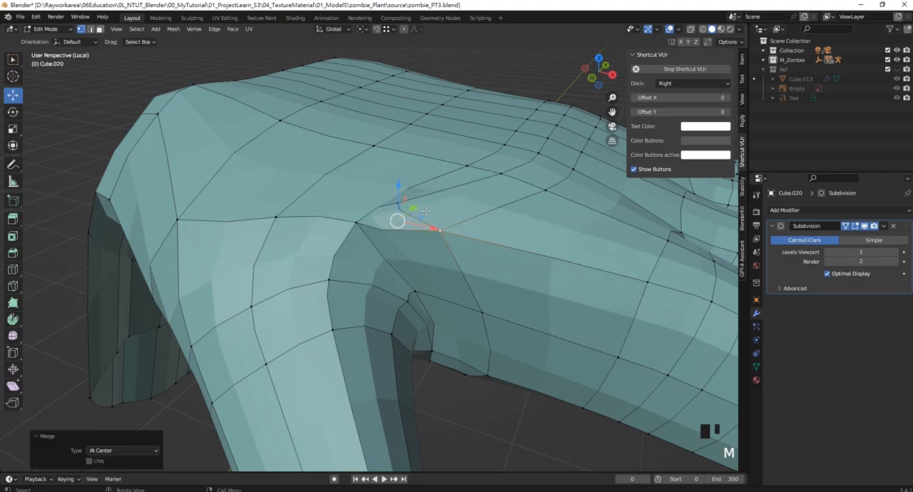
- Turn off the Subdivision modifier's viewport display and return to editing the base mesh at the thumb web
{"action": "middle_click_drag", "start_coordinate": [425, 211], "coordinate": [316, 269]}
{"action": "scroll", "coordinate": [449, 249], "scroll_direction": "up", "scroll_amount": 2}
{"action": "mouse_move", "coordinate": [449, 249]}
{"action": "middle_mouse_down"}
{"action": "mouse_move", "coordinate": [437, 178]}
{"action": "mouse_move", "coordinate": [401, 214]}
{"action": "mouse_move", "coordinate": [335, 247]}
{"action": "mouse_move", "coordinate": [438, 259]}
{"action": "middle_mouse_up"}
{"action": "scroll", "coordinate": [374, 224], "scroll_direction": "down", "scroll_amount": 2}
{"action": "scroll", "coordinate": [330, 249], "scroll_direction": "up", "scroll_amount": 2}
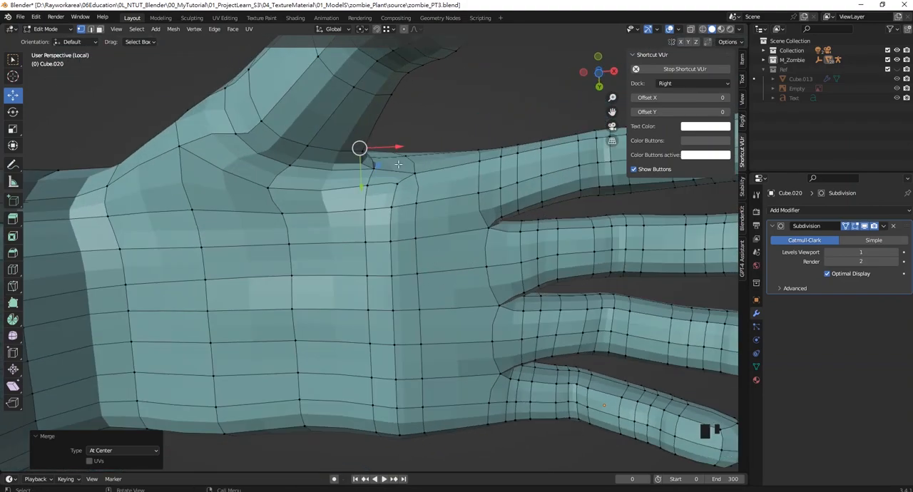
{"action": "middle_click_drag", "start_coordinate": [398, 180], "coordinate": [562, 211]}
{"action": "scroll", "coordinate": [370, 211], "scroll_direction": "up", "scroll_amount": 3}
{"action": "key", "text": "Tab"}
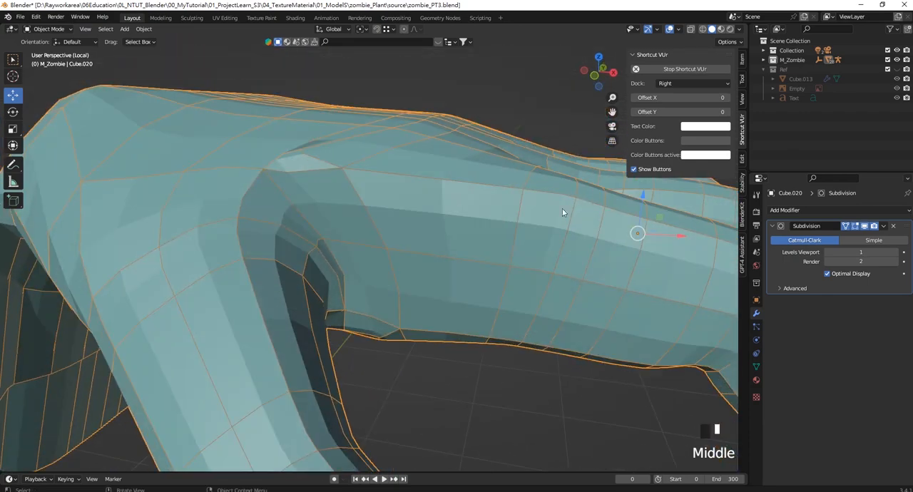
{"action": "left_click", "coordinate": [862, 227]}
{"action": "middle_click_drag", "start_coordinate": [378, 206], "coordinate": [366, 229]}
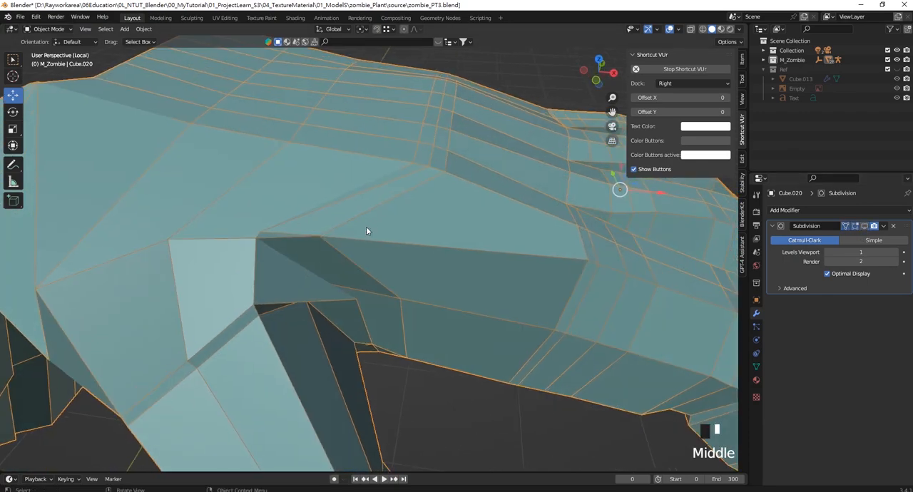
{"action": "scroll", "coordinate": [290, 237], "scroll_direction": "up", "scroll_amount": 2}
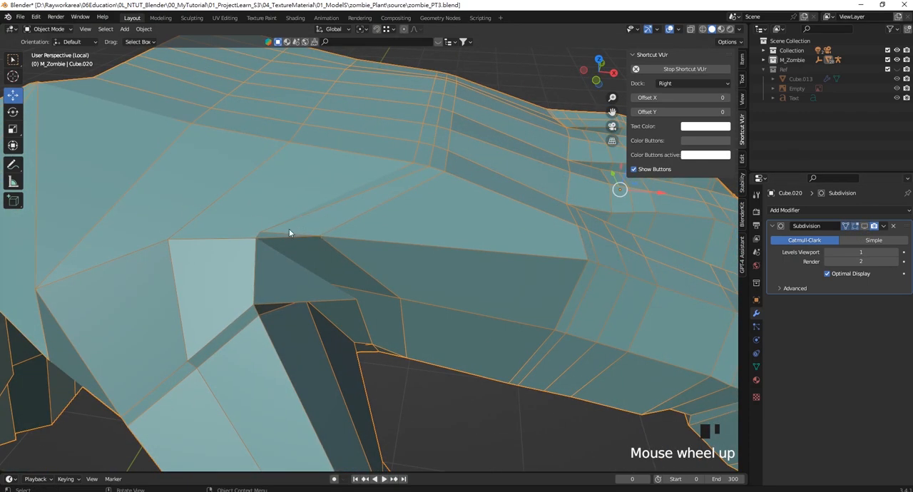
{"action": "key", "text": "Tab"}
- Move the vertex at the top of the thumb web about 0.049 m in X
{"action": "left_click", "coordinate": [256, 237]}
{"action": "left_click_drag", "start_coordinate": [294, 237], "coordinate": [326, 237]}
{"action": "middle_click_drag", "start_coordinate": [327, 237], "coordinate": [97, 240]}
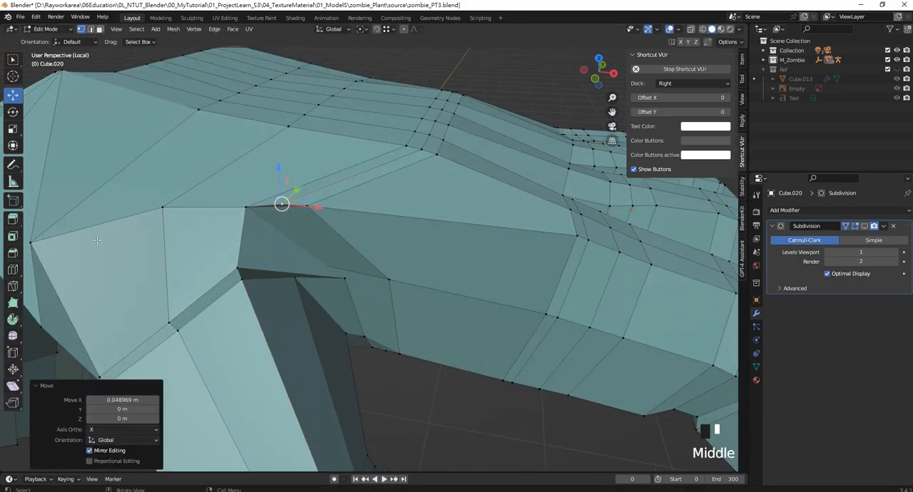
- Knife-cut from the moved thumb-web vertex down the side of the hand to the existing edge line on the palm
{"action": "left_click", "coordinate": [13, 286]}
{"action": "left_click", "coordinate": [282, 204]}
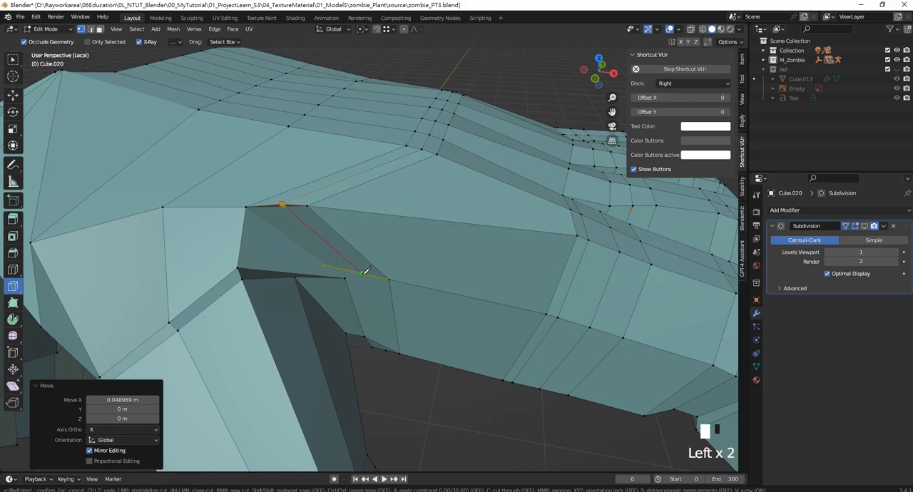
{"action": "middle_click_drag", "start_coordinate": [365, 274], "coordinate": [337, 154]}
{"action": "scroll", "coordinate": [349, 214], "scroll_direction": "up", "scroll_amount": 4}
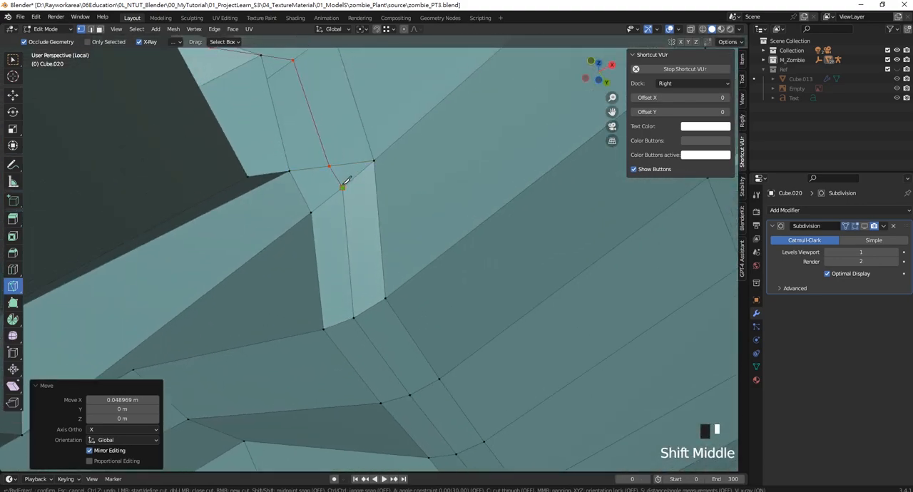
{"action": "middle_click_drag", "start_coordinate": [343, 180], "coordinate": [325, 276]}
- Knife-cut from the thumb-web cut across the adjoining side edge and along the hand's side to the existing vertex nearer the fingers
{"action": "scroll", "coordinate": [376, 241], "scroll_direction": "down", "scroll_amount": 2}
{"action": "scroll", "coordinate": [354, 268], "scroll_direction": "up", "scroll_amount": 2}
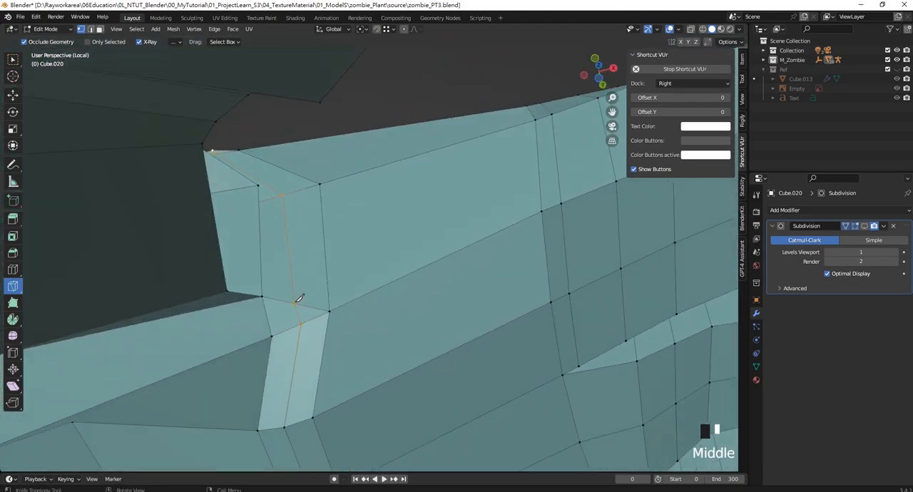
{"action": "left_click", "coordinate": [295, 300]}
{"action": "left_click", "coordinate": [328, 275]}
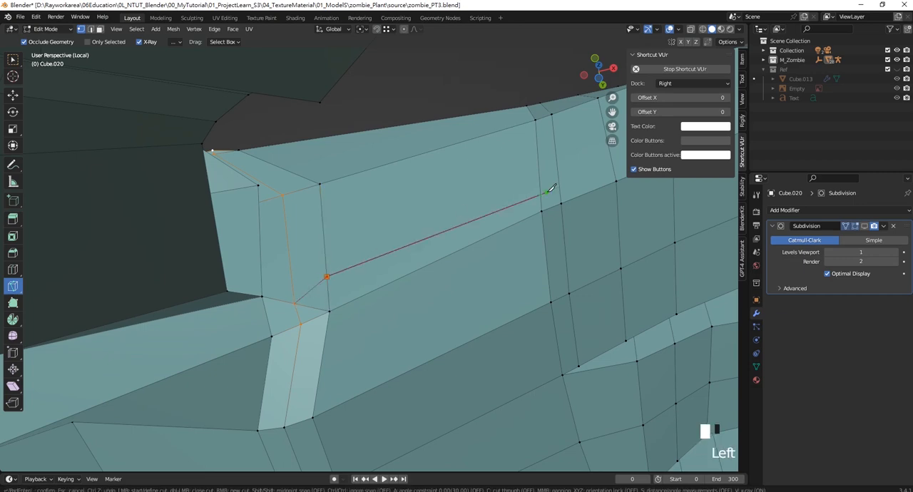
{"action": "left_click", "coordinate": [544, 206]}
{"action": "key", "text": "Return"}
- Dissolve the short edge below the new cut, between the thumb-web cut line and the neighbouring side edge
{"action": "left_click", "coordinate": [13, 95]}
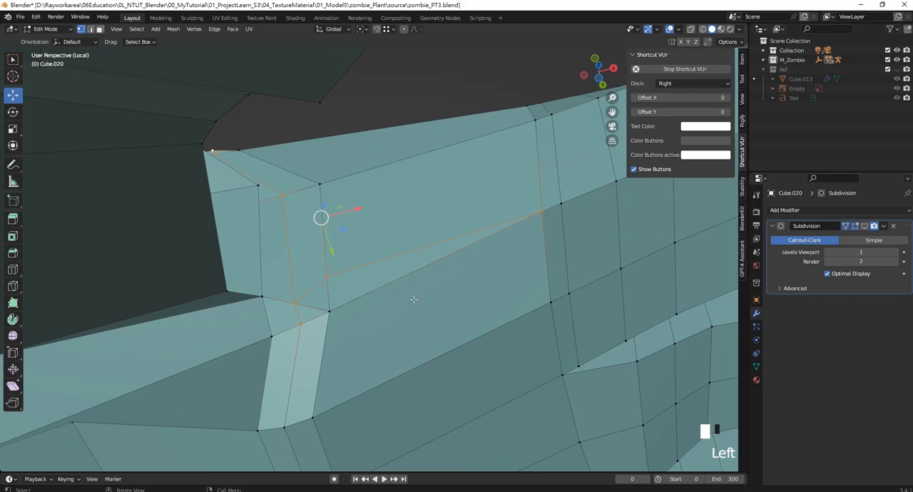
{"action": "left_click", "coordinate": [360, 331]}
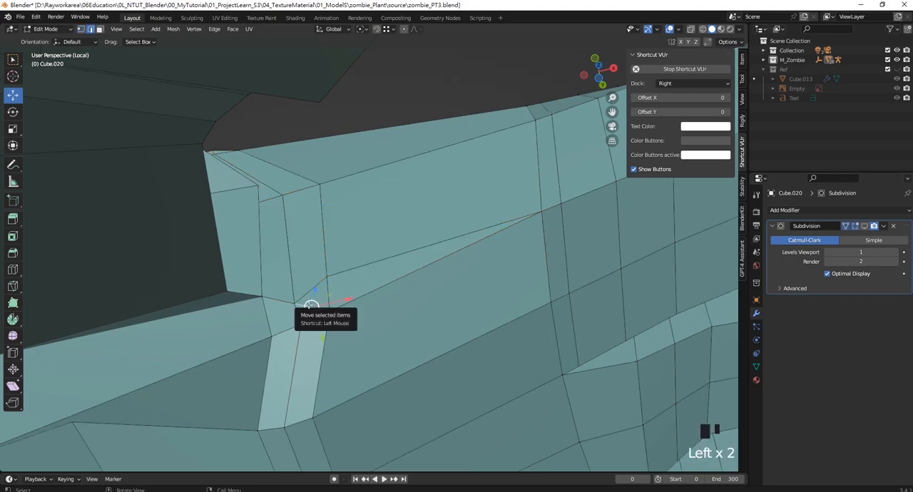
{"action": "key", "text": "Delete"}
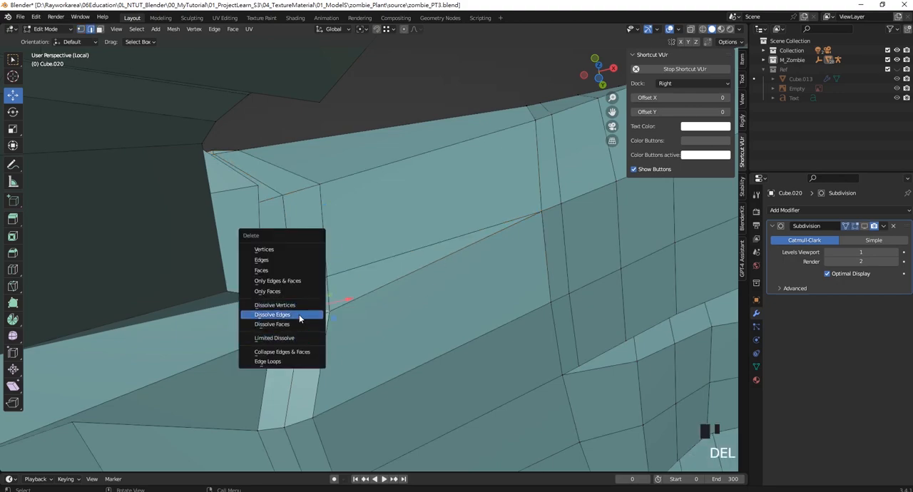
{"action": "left_click", "coordinate": [298, 315]}
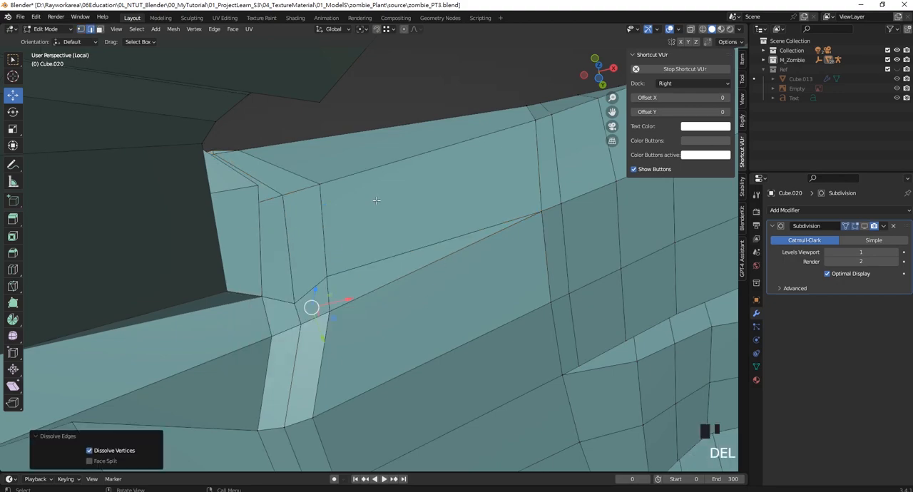
- Dissolve the two short edges forming the thin sliver along the top of the thumb web
{"action": "middle_click_drag", "start_coordinate": [298, 315], "coordinate": [228, 212]}
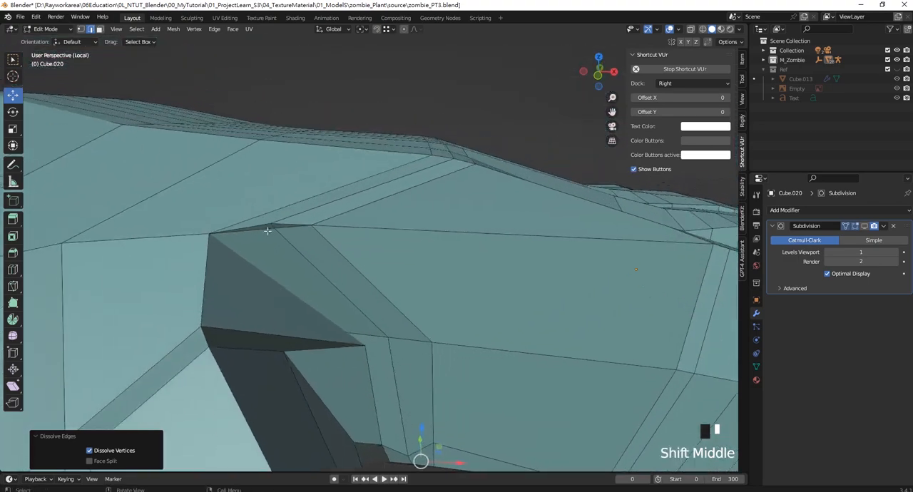
{"action": "scroll", "coordinate": [228, 211], "scroll_direction": "up", "scroll_amount": 3}
{"action": "left_click", "coordinate": [225, 216]}
{"action": "left_click", "coordinate": [267, 216], "text": "shift"}
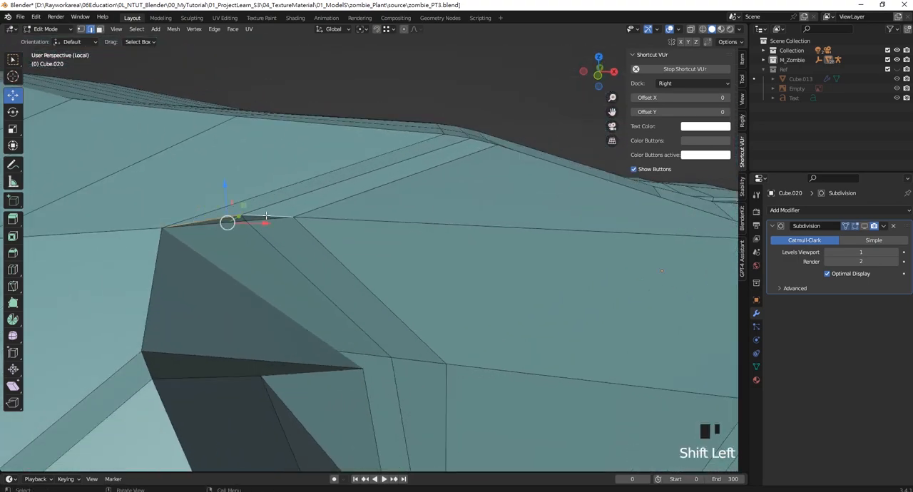
{"action": "key", "text": "Delete"}
{"action": "left_click", "coordinate": [266, 216]}
- Turn on the Subdivision modifier's viewport display and inspect the smoothed thumb web
{"action": "scroll", "coordinate": [266, 217], "scroll_direction": "down", "scroll_amount": 3}
{"action": "middle_click_drag", "start_coordinate": [267, 217], "coordinate": [347, 232]}
{"action": "scroll", "coordinate": [299, 228], "scroll_direction": "up", "scroll_amount": 5}
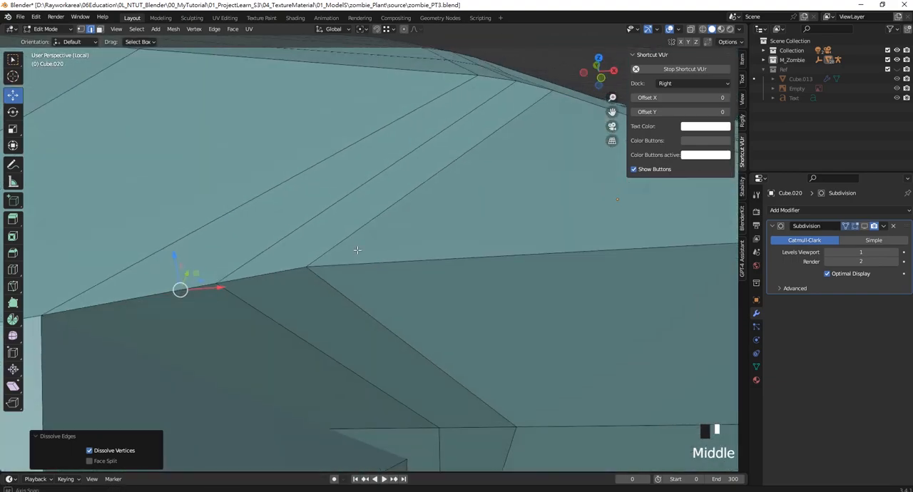
{"action": "scroll", "coordinate": [358, 250], "scroll_direction": "down", "scroll_amount": 3}
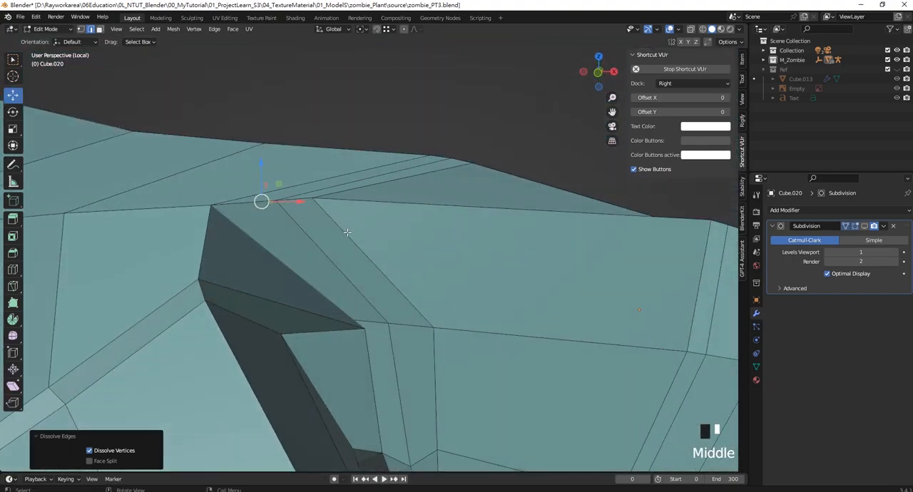
{"action": "left_click", "coordinate": [863, 225]}
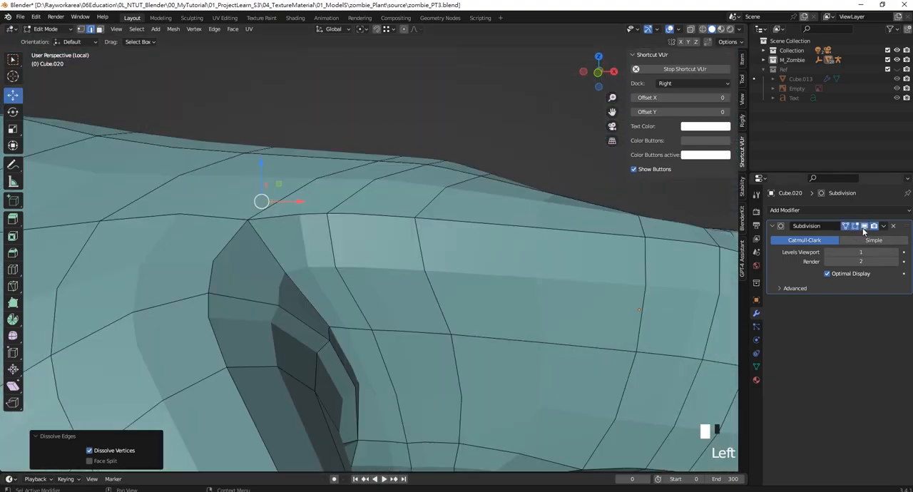
{"action": "scroll", "coordinate": [355, 278], "scroll_direction": "down", "scroll_amount": 4}
{"action": "middle_click_drag", "start_coordinate": [356, 278], "coordinate": [330, 255]}
{"action": "scroll", "coordinate": [395, 250], "scroll_direction": "down", "scroll_amount": 2}
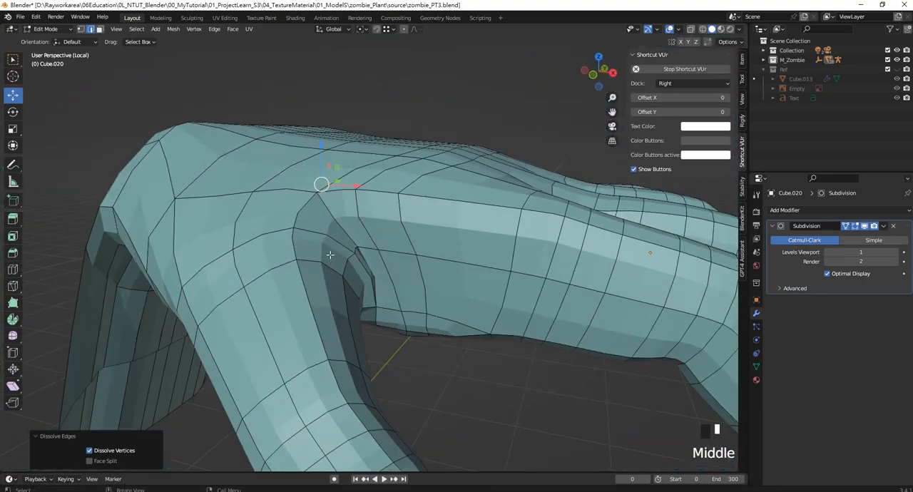
- Switch to vertex selection and move a vertex in the thumb web about -0.071 m in X
{"action": "left_click", "coordinate": [82, 29]}
{"action": "left_click", "coordinate": [373, 248]}
{"action": "left_click_drag", "start_coordinate": [406, 251], "coordinate": [373, 249]}
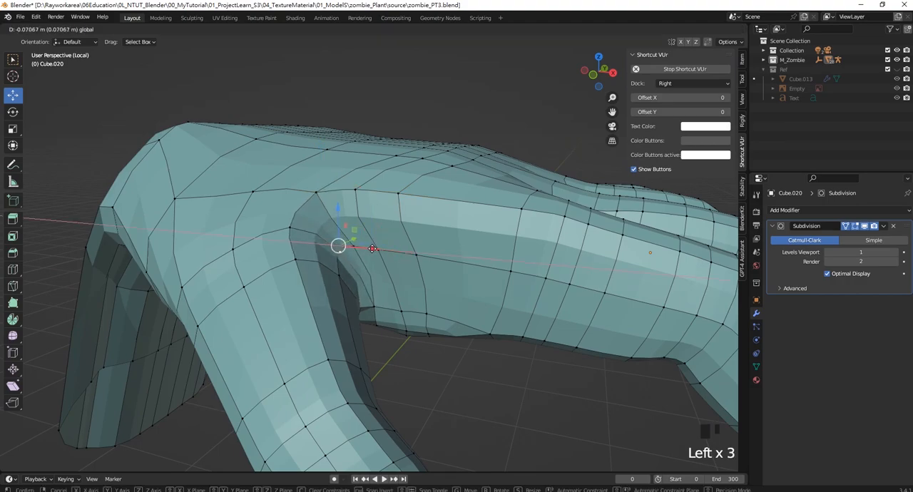
{"action": "middle_click_drag", "start_coordinate": [372, 248], "coordinate": [467, 234]}
{"action": "scroll", "coordinate": [378, 246], "scroll_direction": "up", "scroll_amount": 1}
{"action": "scroll", "coordinate": [378, 246], "scroll_direction": "down", "scroll_amount": 3}
{"action": "key", "text": "KP_7"}
{"action": "scroll", "coordinate": [499, 251], "scroll_direction": "down", "scroll_amount": 2}
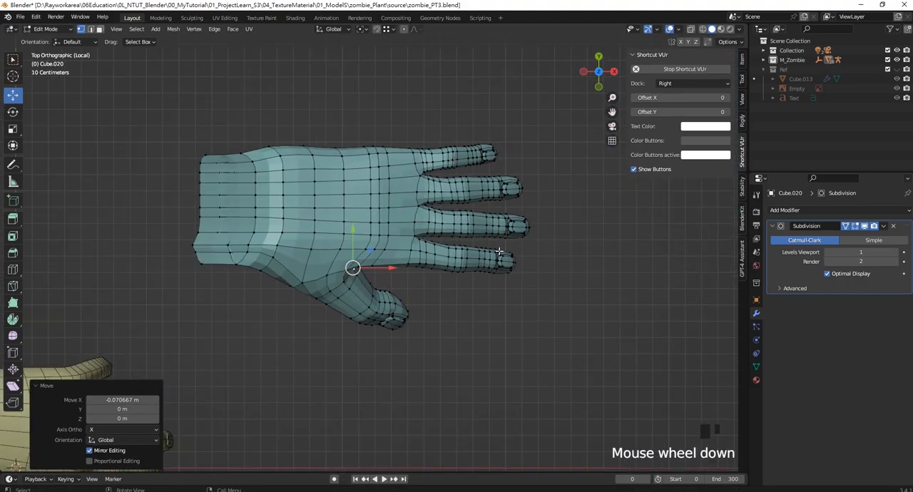
- Select the edge loop around the hand beside the thumb web, keep only its lower vertices using wireframe view, and raise them in Z
{"action": "key", "text": "KP_9"}
{"action": "scroll", "coordinate": [376, 286], "scroll_direction": "up", "scroll_amount": 5}
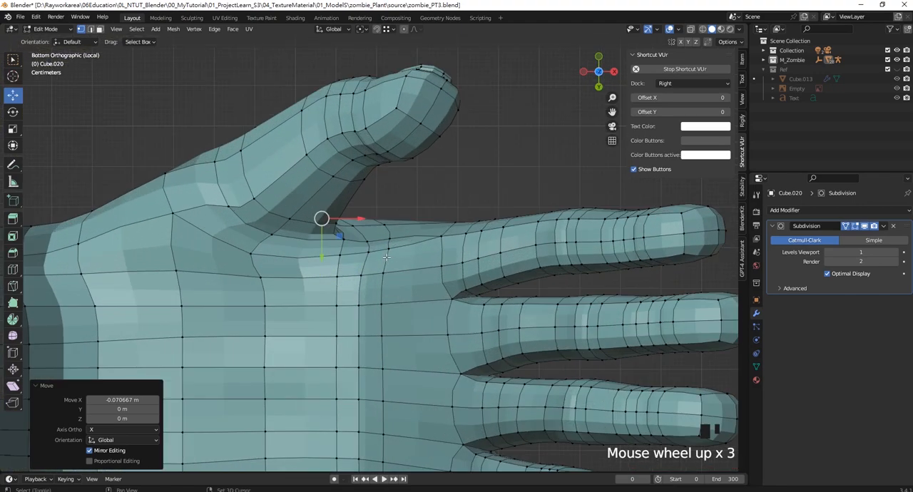
{"action": "mouse_move", "coordinate": [376, 285]}
{"action": "middle_mouse_down", "text": "shift"}
{"action": "mouse_move", "coordinate": [387, 239]}
{"action": "mouse_move", "coordinate": [378, 277]}
{"action": "middle_mouse_up", "text": "shift"}
{"action": "left_click", "coordinate": [376, 274]}
{"action": "left_click", "coordinate": [365, 224], "text": "alt+shift"}
{"action": "key", "text": "KP_3"}
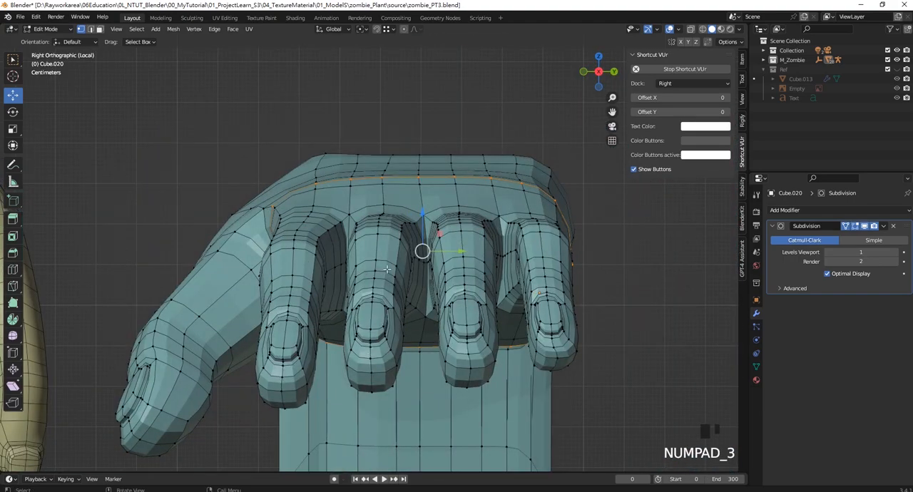
{"action": "key", "text": "KP_1"}
{"action": "key", "text": "z"}
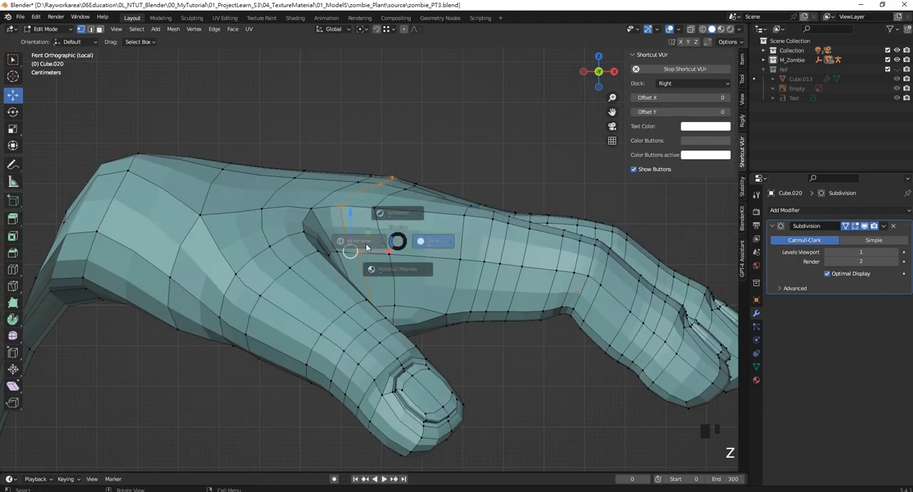
{"action": "left_click", "coordinate": [347, 241]}
{"action": "left_click_drag", "start_coordinate": [540, 228], "coordinate": [263, 132], "text": "ctrl"}
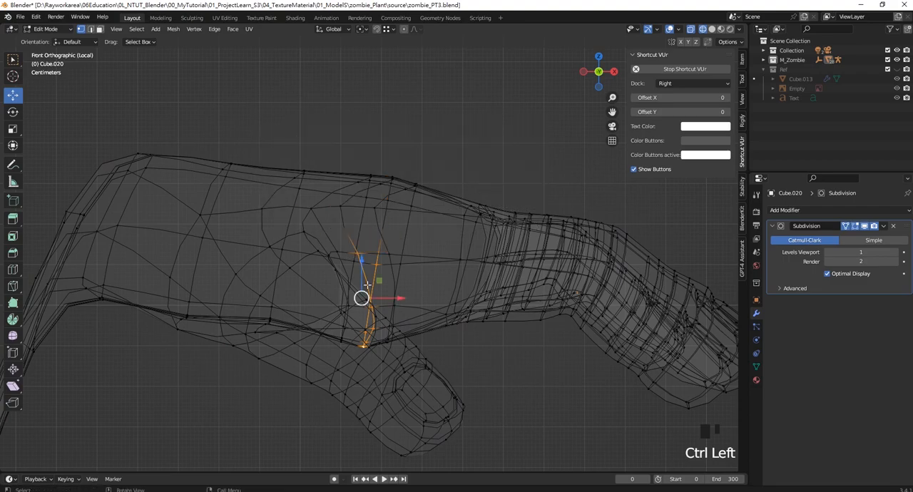
{"action": "left_click_drag", "start_coordinate": [364, 267], "coordinate": [363, 233]}
- Deselect the loop's upper remaining vertices, raise the palm-side ones about 0.025 m in Z, and return to solid shading
{"action": "left_click_drag", "start_coordinate": [470, 261], "coordinate": [307, 197], "text": "ctrl"}
{"action": "left_click_drag", "start_coordinate": [369, 264], "coordinate": [368, 254]}
{"action": "middle_click_drag", "start_coordinate": [420, 351], "coordinate": [393, 226]}
{"action": "key", "text": "z"}
{"action": "left_click", "coordinate": [507, 265]}
{"action": "scroll", "coordinate": [471, 274], "scroll_direction": "down", "scroll_amount": 5}
- Fine-tune the selected palm crease vertices with small moves and check the hand's underside
{"action": "left_click_drag", "start_coordinate": [383, 228], "coordinate": [383, 231]}
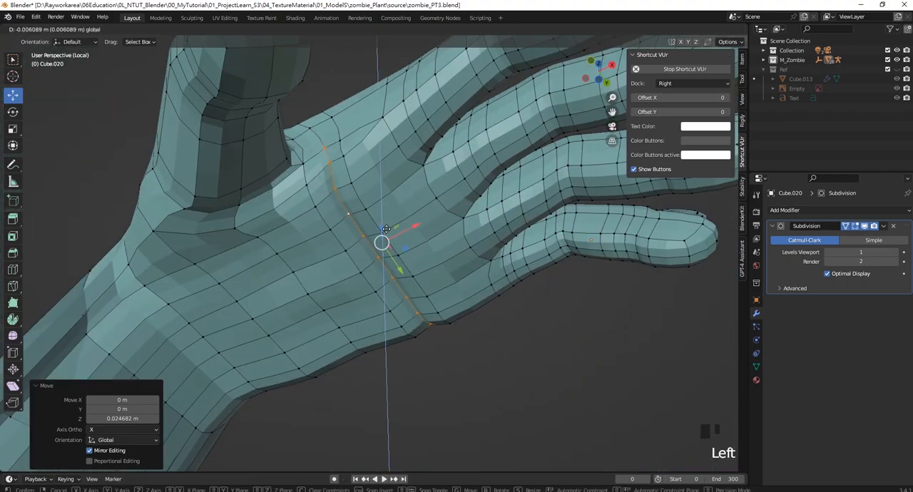
{"action": "mouse_move", "coordinate": [383, 231]}
{"action": "middle_mouse_down"}
{"action": "mouse_move", "coordinate": [414, 216]}
{"action": "mouse_move", "coordinate": [396, 233]}
{"action": "middle_mouse_up"}
{"action": "left_click_drag", "start_coordinate": [396, 232], "coordinate": [397, 238]}
{"action": "middle_click_drag", "start_coordinate": [397, 238], "coordinate": [442, 353]}
{"action": "left_click", "coordinate": [428, 361]}
{"action": "scroll", "coordinate": [418, 262], "scroll_direction": "down", "scroll_amount": 2}
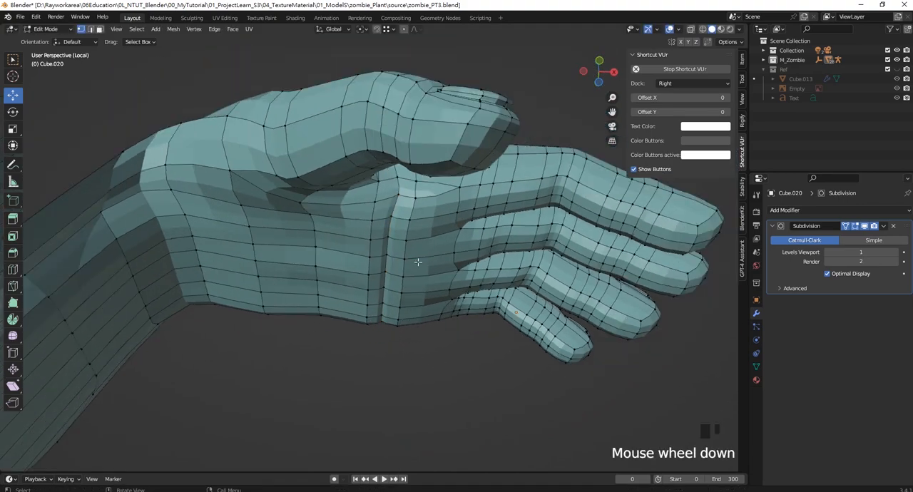
- Select the edge loop on the finger side of the palm crease, keep only its palm-side vertices, and move them about 0.069 m in X
{"action": "scroll", "coordinate": [418, 261], "scroll_direction": "up", "scroll_amount": 2}
{"action": "left_click", "coordinate": [418, 261], "text": "alt+shift"}
{"action": "middle_click_drag", "start_coordinate": [418, 261], "coordinate": [415, 263]}
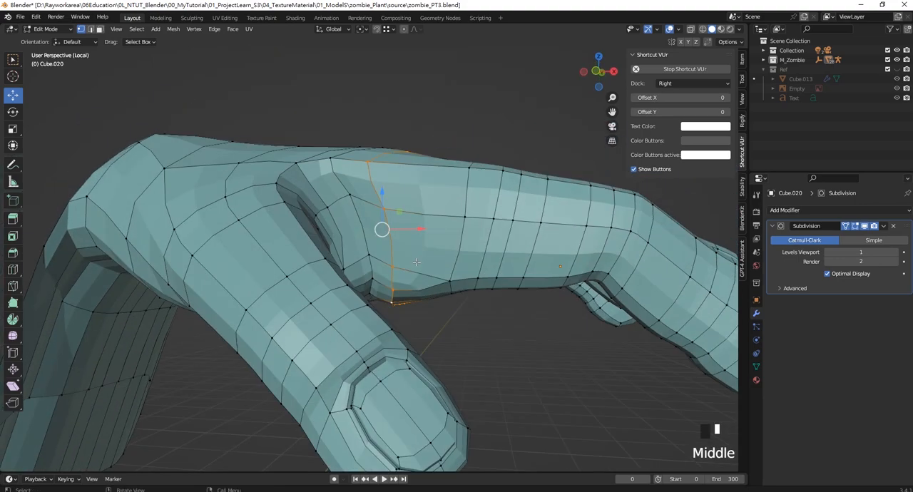
{"action": "key", "text": "KP_3"}
{"action": "key", "text": "KP_1"}
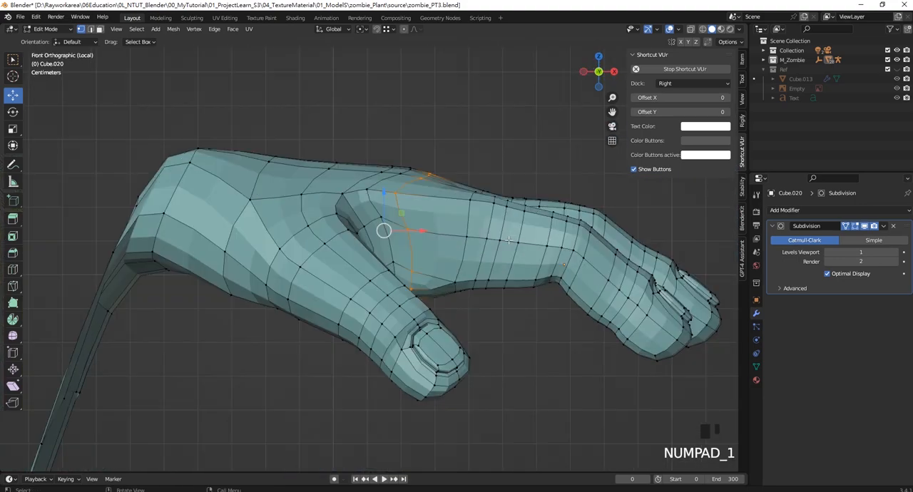
{"action": "key", "text": "z"}
{"action": "left_click", "coordinate": [435, 231]}
{"action": "left_click_drag", "start_coordinate": [519, 223], "coordinate": [330, 114], "text": "ctrl"}
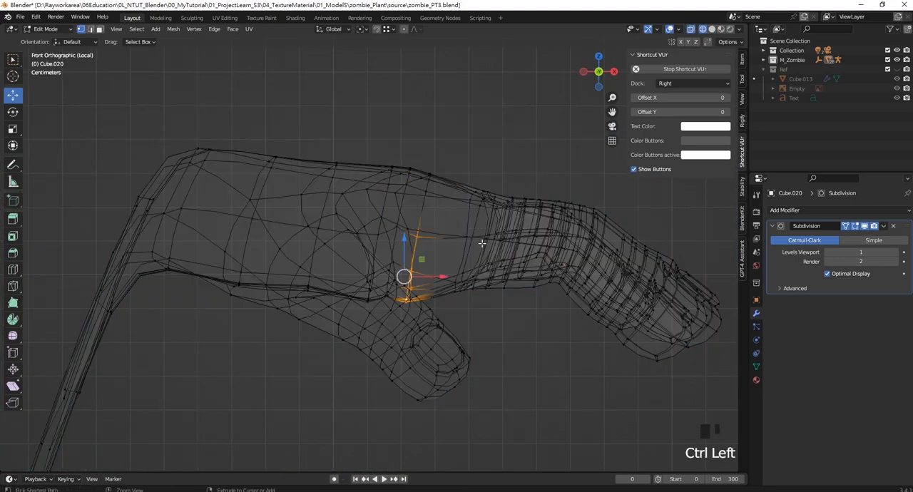
{"action": "left_click_drag", "start_coordinate": [480, 243], "coordinate": [348, 144], "text": "ctrl"}
{"action": "middle_click_drag", "start_coordinate": [348, 144], "coordinate": [495, 227]}
{"action": "key", "text": "z"}
{"action": "left_click", "coordinate": [513, 214]}
{"action": "left_click_drag", "start_coordinate": [439, 251], "coordinate": [465, 250]}
{"action": "middle_click_drag", "start_coordinate": [442, 200], "coordinate": [382, 212]}
- From the bottom view, move the crease section on the little-finger half of the palm about -0.039 m in X
{"action": "key", "text": "KP_9"}
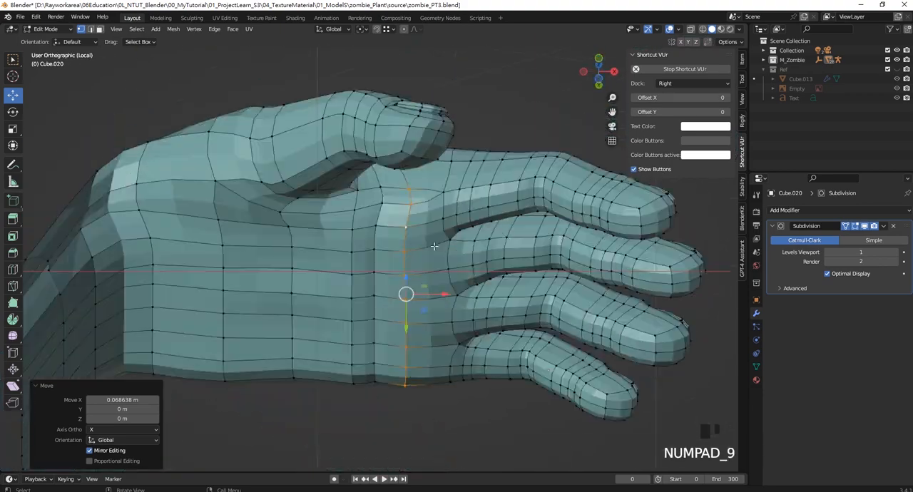
{"action": "scroll", "coordinate": [437, 230], "scroll_direction": "up", "scroll_amount": 2}
{"action": "scroll", "coordinate": [446, 225], "scroll_direction": "down", "scroll_amount": 2}
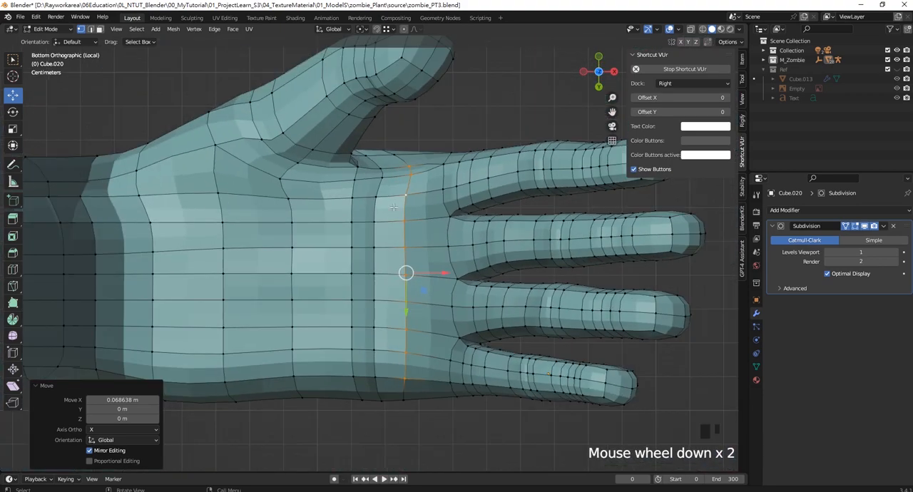
{"action": "left_click_drag", "start_coordinate": [427, 434], "coordinate": [316, 300]}
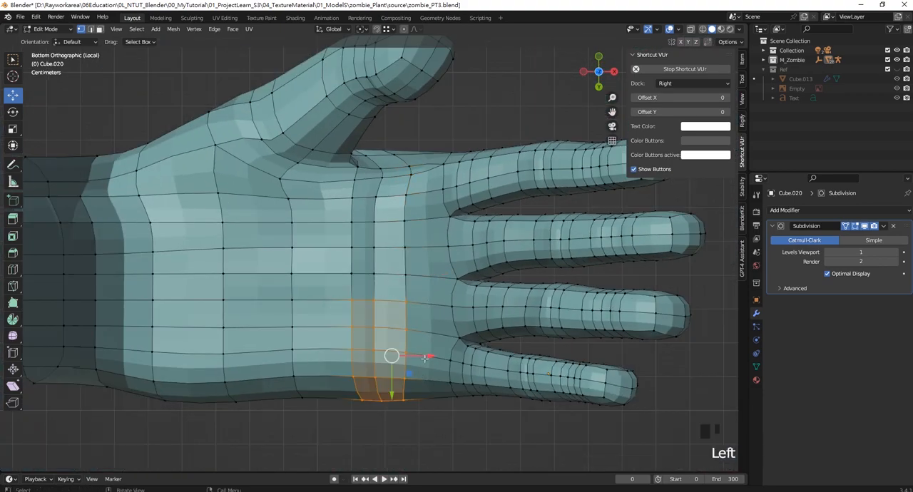
{"action": "left_click_drag", "start_coordinate": [424, 357], "coordinate": [411, 357]}
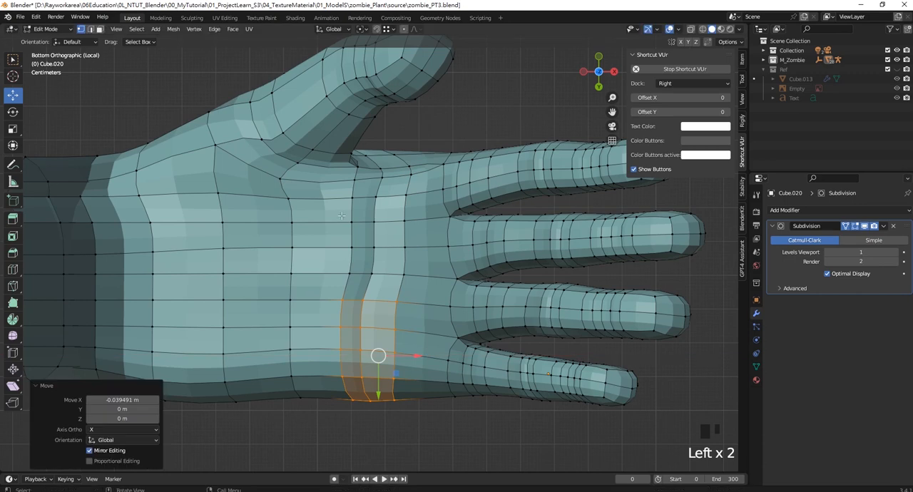
- Move the crease section below the middle finger about -0.018 m in X and the crease's outer-edge vertices about 0.021 m in Y
{"action": "left_click", "coordinate": [379, 235]}
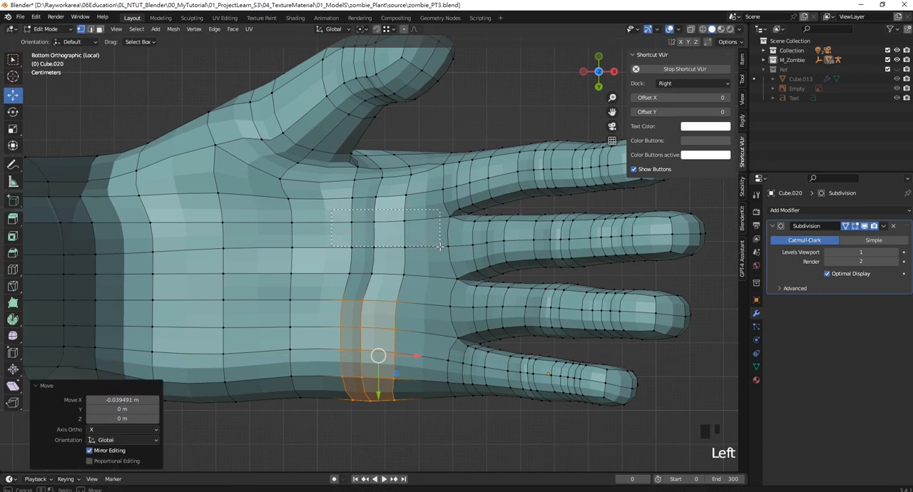
{"action": "left_click_drag", "start_coordinate": [418, 233], "coordinate": [411, 234]}
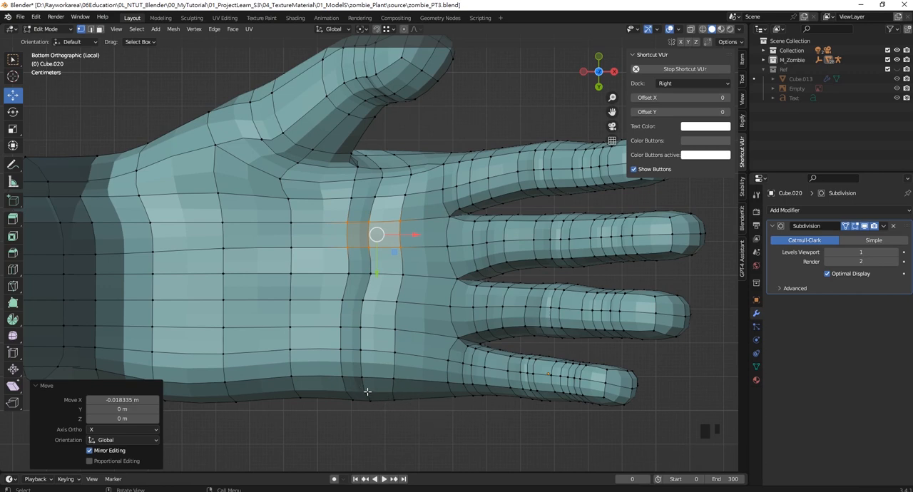
{"action": "left_click_drag", "start_coordinate": [418, 420], "coordinate": [357, 361]}
{"action": "left_click_drag", "start_coordinate": [364, 428], "coordinate": [365, 436]}
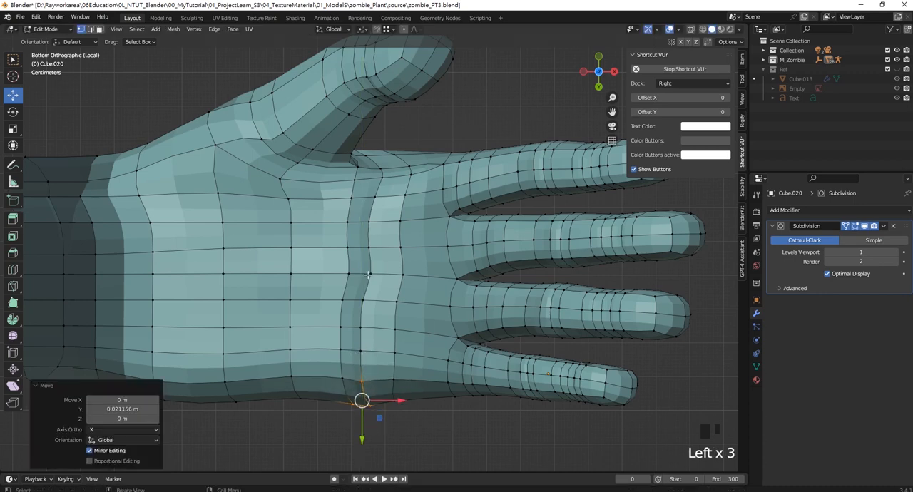
- Adjust the mid-palm crease vertex in X, and move its finger-side neighbour about -0.006 m in X
{"action": "left_click", "coordinate": [368, 274]}
{"action": "left_click_drag", "start_coordinate": [403, 273], "coordinate": [423, 275]}
{"action": "left_click", "coordinate": [402, 274]}
- Select the wrist vertices on the little-finger side and move them slightly inward along Y
{"action": "scroll", "coordinate": [138, 340], "scroll_direction": "down", "scroll_amount": 3}
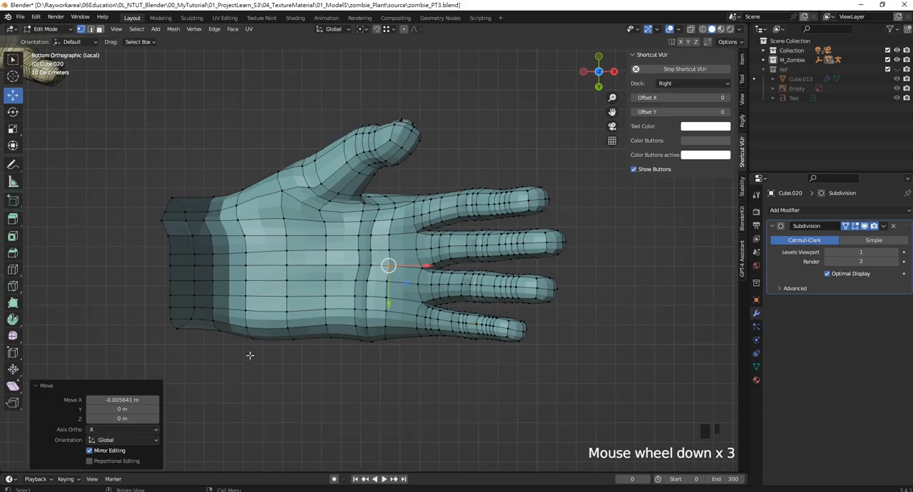
{"action": "left_click_drag", "start_coordinate": [291, 357], "coordinate": [186, 289]}
{"action": "scroll", "coordinate": [217, 355], "scroll_direction": "up", "scroll_amount": 3}
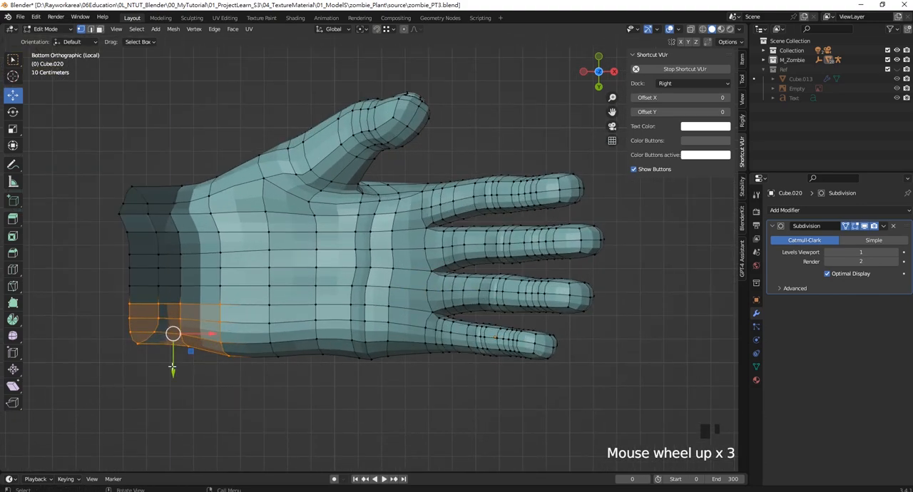
{"action": "left_click_drag", "start_coordinate": [172, 368], "coordinate": [172, 360]}
- Select the little finger and adjoining palm side through the mesh, exclude the ring finger, and move the selection slightly outward along Y
{"action": "left_click_drag", "start_coordinate": [589, 406], "coordinate": [314, 312]}
{"action": "key", "text": "z"}
{"action": "left_click", "coordinate": [316, 336]}
{"action": "left_click_drag", "start_coordinate": [609, 397], "coordinate": [299, 310]}
{"action": "left_click_drag", "start_coordinate": [614, 328], "coordinate": [537, 277], "text": "ctrl"}
{"action": "left_click_drag", "start_coordinate": [500, 317], "coordinate": [432, 286], "text": "ctrl"}
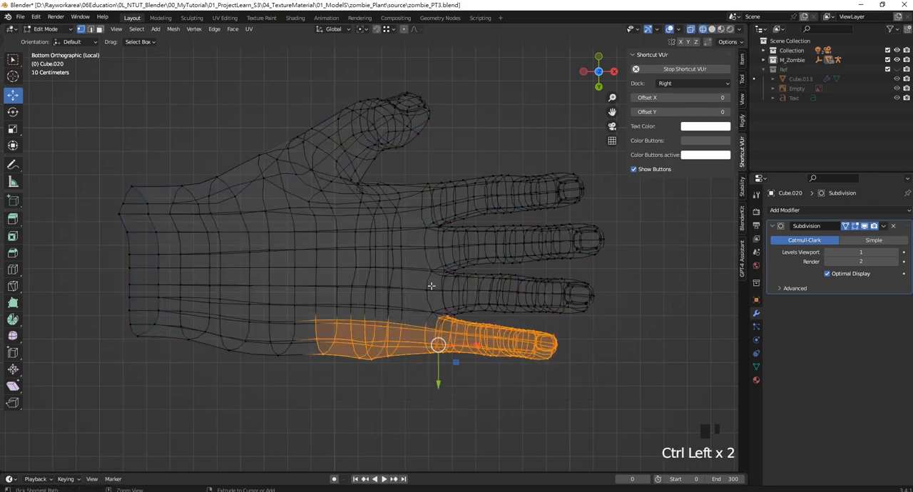
{"action": "key", "text": "z"}
{"action": "left_click", "coordinate": [505, 303]}
{"action": "left_click_drag", "start_coordinate": [438, 378], "coordinate": [436, 385]}
{"action": "left_click", "coordinate": [348, 410]}
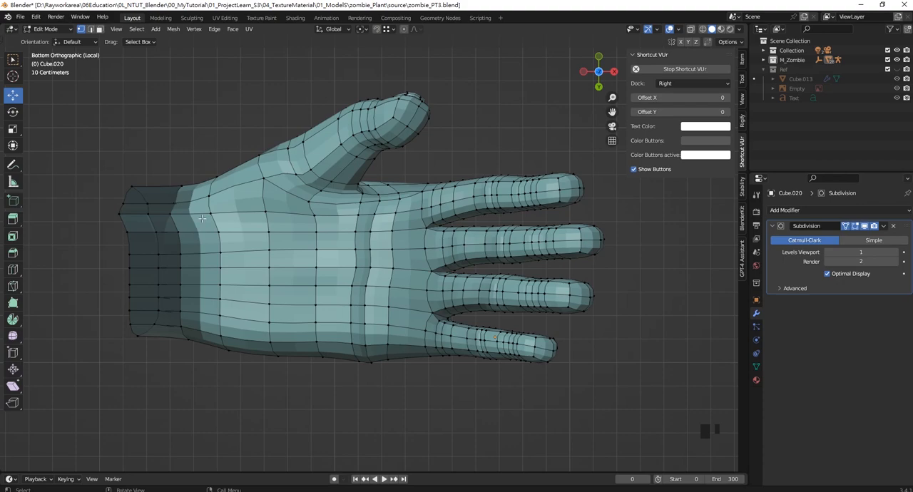
- Examine the topology around the thumb base, thumb web and palm crease from several angles
{"action": "scroll", "coordinate": [317, 194], "scroll_direction": "up", "scroll_amount": 3}
{"action": "middle_click_drag", "start_coordinate": [317, 194], "coordinate": [347, 214], "text": "shift"}
{"action": "middle_click_drag", "start_coordinate": [377, 266], "coordinate": [485, 170]}
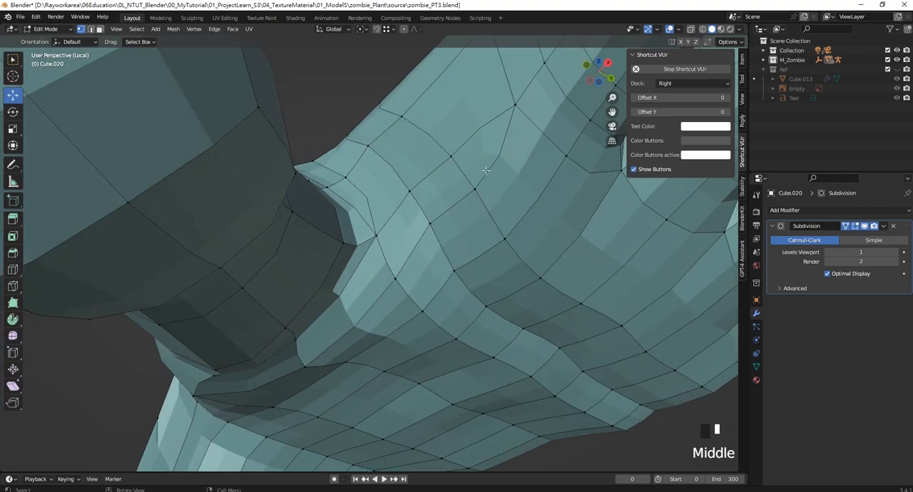
{"action": "middle_click_drag", "start_coordinate": [513, 117], "coordinate": [502, 145], "text": "shift"}
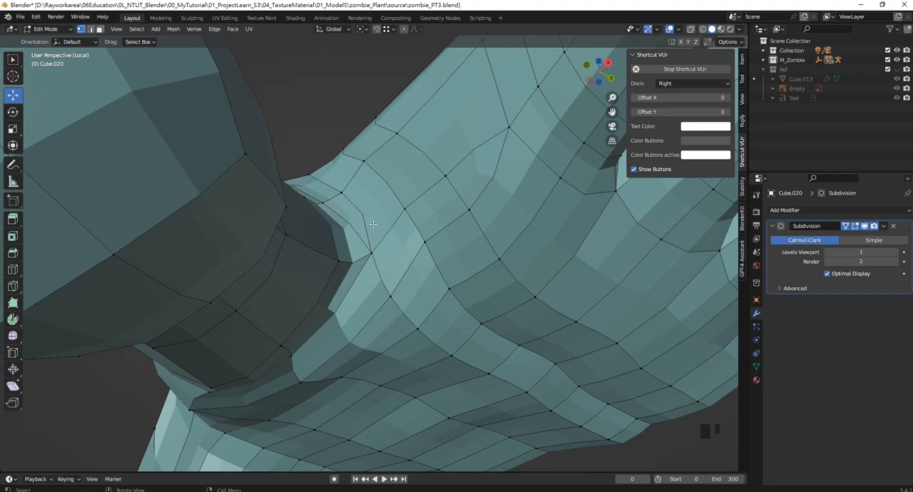
{"action": "scroll", "coordinate": [372, 223], "scroll_direction": "down", "scroll_amount": 2}
{"action": "middle_click_drag", "start_coordinate": [372, 224], "coordinate": [222, 287]}
{"action": "middle_click_drag", "start_coordinate": [207, 258], "coordinate": [201, 215]}
{"action": "middle_click_drag", "start_coordinate": [260, 258], "coordinate": [130, 236]}
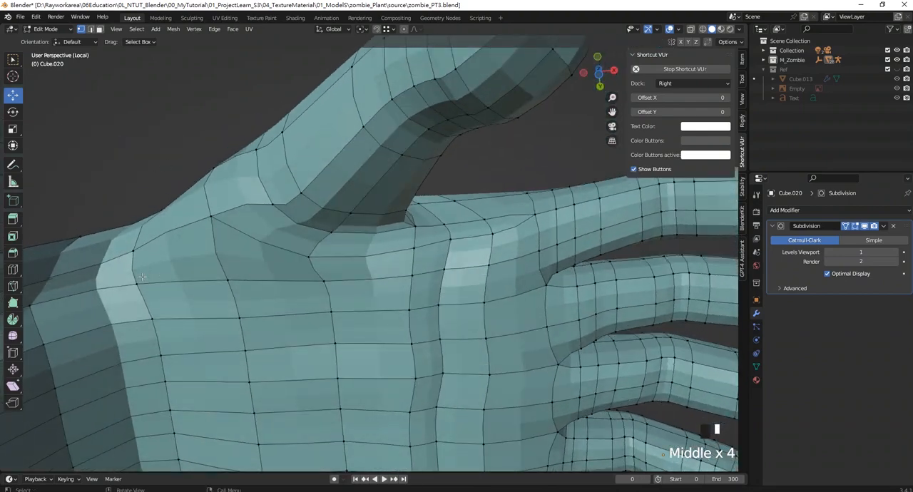
{"action": "middle_click_drag", "start_coordinate": [378, 300], "coordinate": [407, 169]}
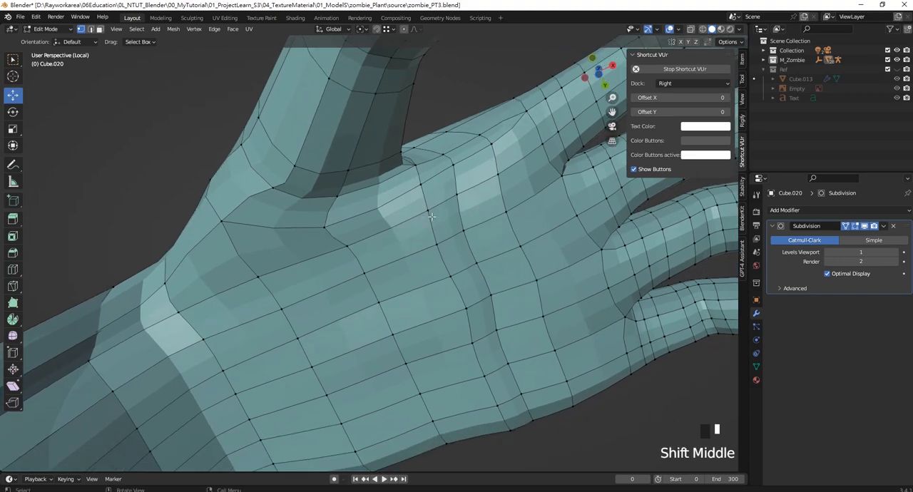
- From the palm side, select the six vertices beside the thumb pad and move them about 0.088 m in Y
{"action": "key", "text": "KP_7"}
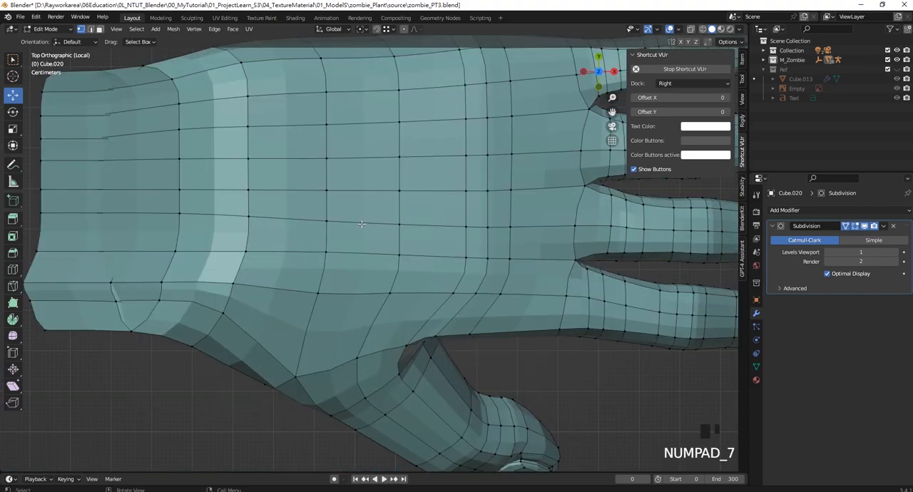
{"action": "key", "text": "KP_9"}
{"action": "left_click", "coordinate": [363, 226]}
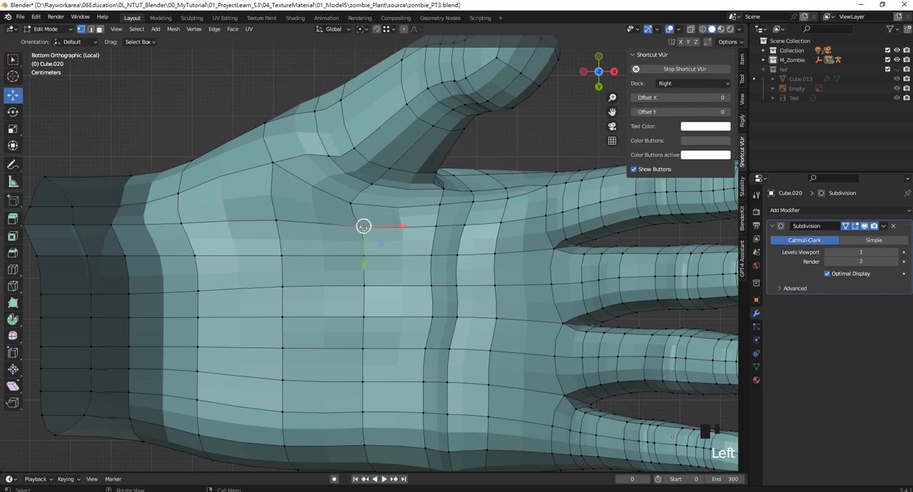
{"action": "left_click", "coordinate": [279, 220], "text": "shift"}
{"action": "left_click", "coordinate": [281, 255], "text": "shift"}
{"action": "left_click", "coordinate": [363, 255], "text": "shift"}
{"action": "left_click", "coordinate": [282, 287], "text": "shift"}
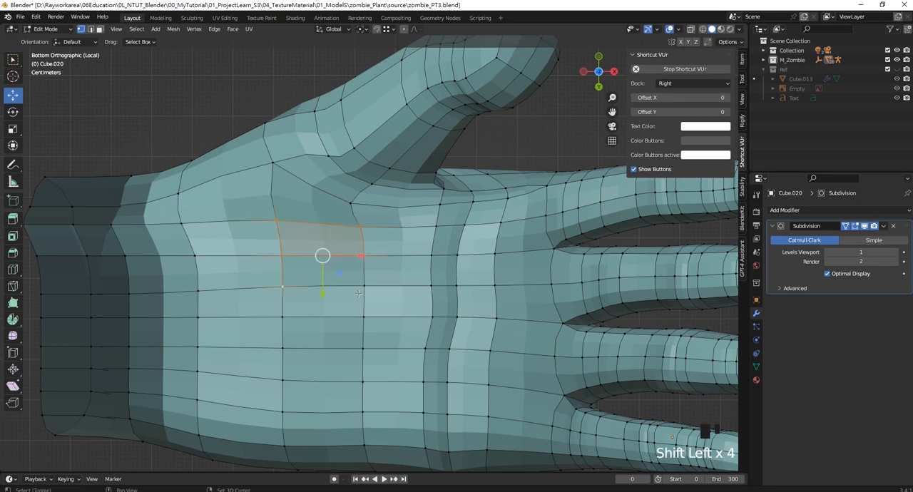
{"action": "left_click_drag", "start_coordinate": [322, 265], "coordinate": [260, 290]}
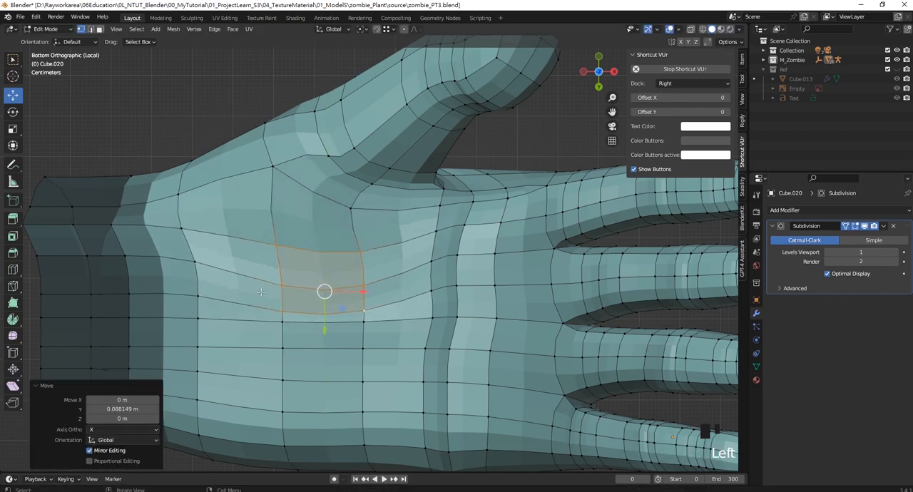
- Try moving three wrist-side palm vertices toward the thumb along Y, and undo the last of these moves
{"action": "left_click", "coordinate": [184, 226]}
{"action": "left_click_drag", "start_coordinate": [170, 247], "coordinate": [172, 212]}
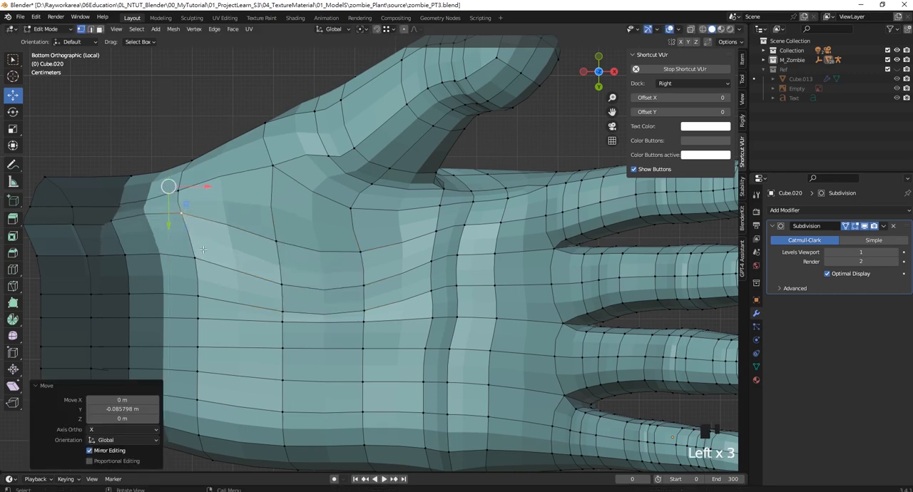
{"action": "left_click", "coordinate": [196, 256]}
{"action": "left_click_drag", "start_coordinate": [191, 281], "coordinate": [191, 250]}
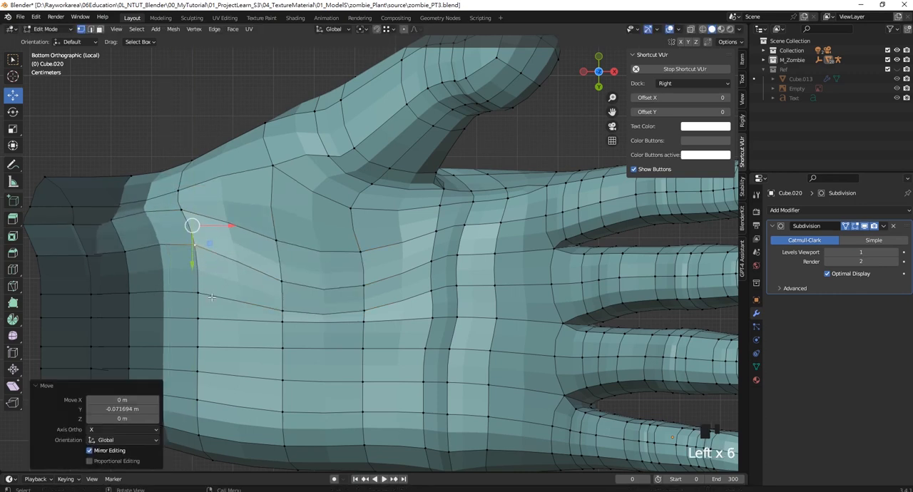
{"action": "left_click", "coordinate": [194, 293]}
{"action": "left_click_drag", "start_coordinate": [191, 313], "coordinate": [190, 271]}
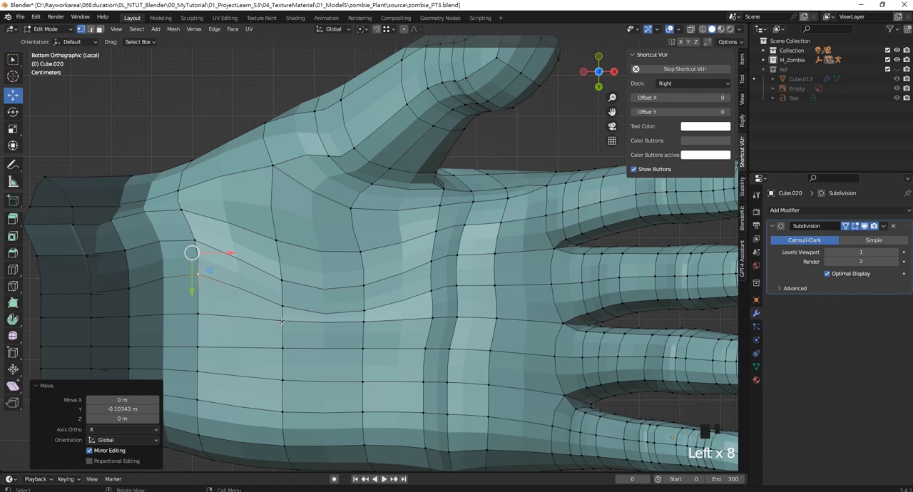
{"action": "key", "text": "ctrl+z"}
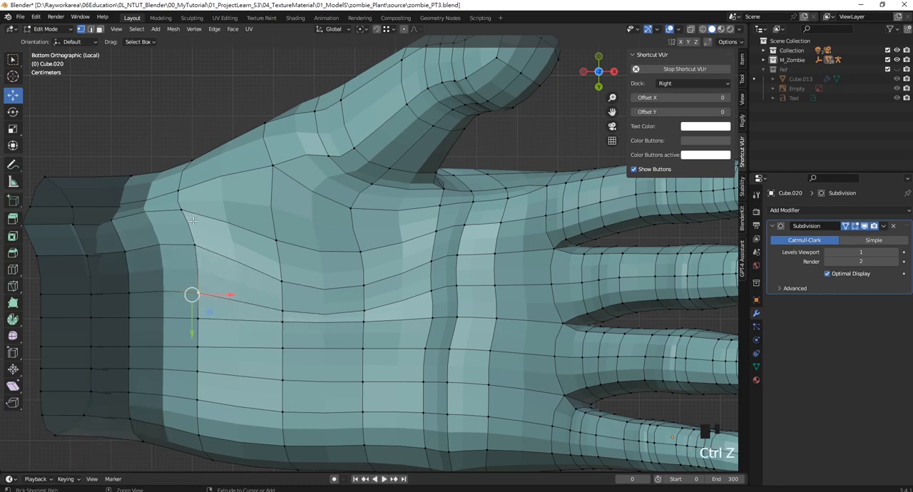
- Move the wrist-side vertices of the thumb pad toward the little finger along Y, shifting the one nearest the thumb about 0.11 m
{"action": "left_click", "coordinate": [183, 211], "text": "shift"}
{"action": "left_click", "coordinate": [196, 243], "text": "shift"}
{"action": "left_click_drag", "start_coordinate": [183, 275], "coordinate": [197, 321]}
{"action": "left_click", "coordinate": [194, 272]}
{"action": "left_click", "coordinate": [181, 239]}
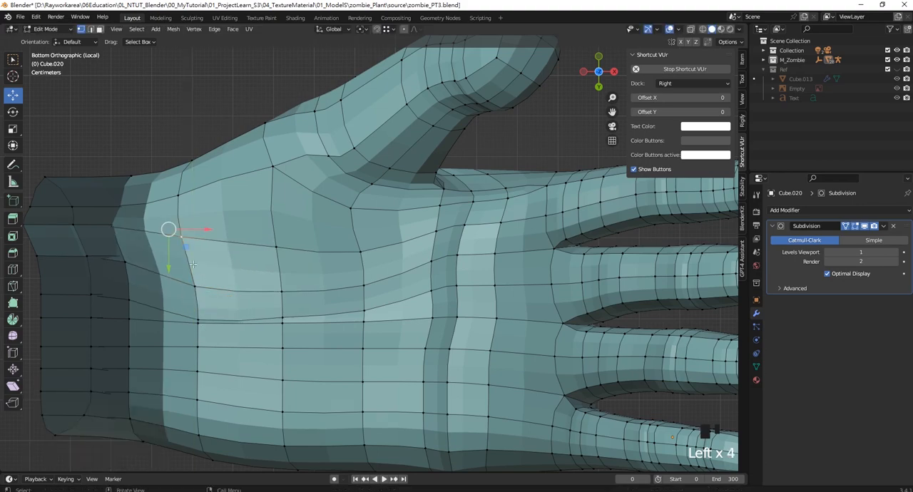
{"action": "left_click_drag", "start_coordinate": [169, 260], "coordinate": [173, 305]}
{"action": "middle_click_drag", "start_coordinate": [197, 321], "coordinate": [205, 286], "text": "shift"}
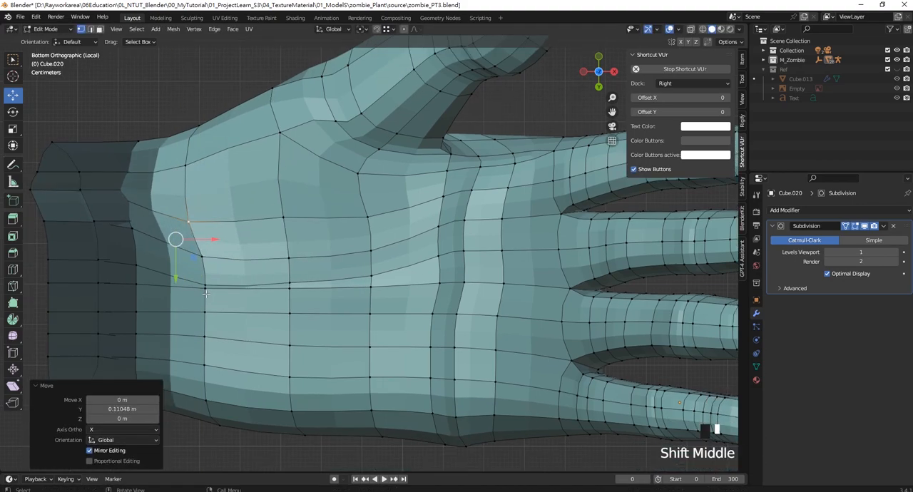
{"action": "left_click", "coordinate": [205, 289]}
{"action": "left_click_drag", "start_coordinate": [199, 315], "coordinate": [199, 324]}
- Select the row of three vertices along the wrist and move it about 0.058 m in Y
{"action": "left_click", "coordinate": [47, 260]}
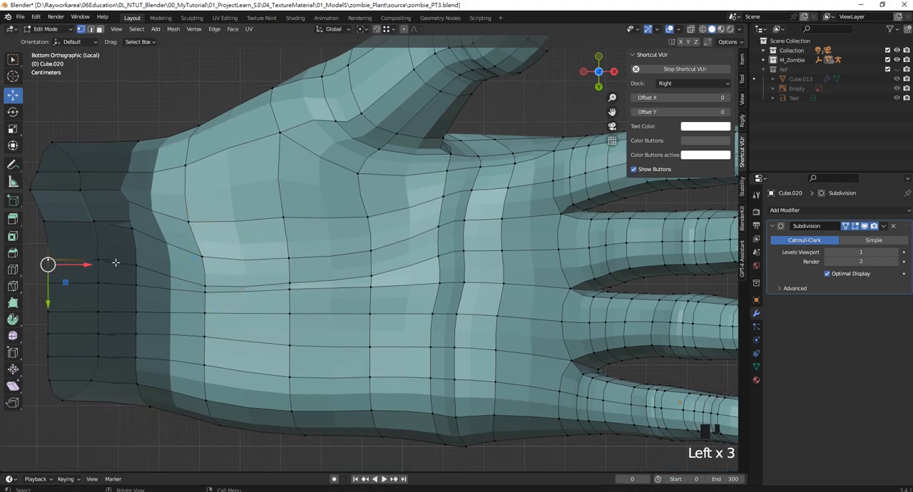
{"action": "left_click", "coordinate": [100, 261], "text": "shift"}
{"action": "left_click", "coordinate": [133, 264], "text": "shift"}
{"action": "left_click_drag", "start_coordinate": [96, 293], "coordinate": [96, 314]}
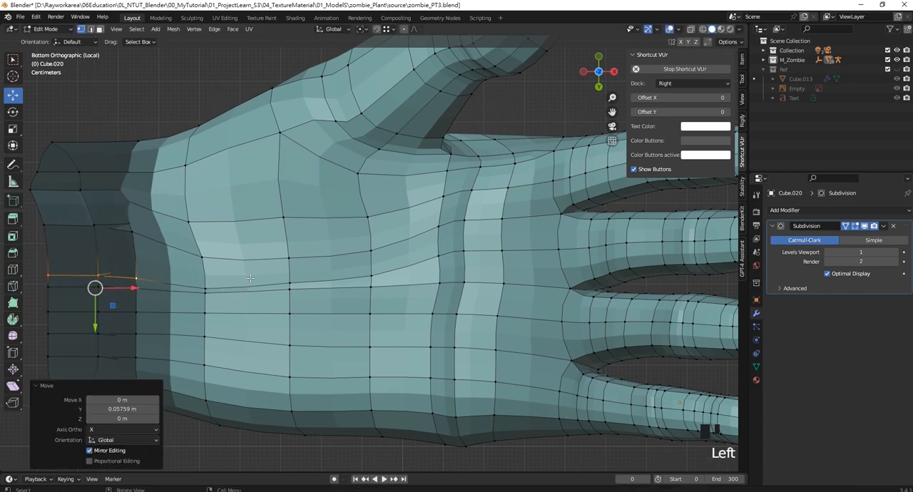
- Move the palm-crease vertices below the index finger slightly toward the thumb along Y to even out the edge flow
{"action": "middle_click_drag", "start_coordinate": [419, 252], "coordinate": [412, 285], "text": "shift"}
{"action": "left_click", "coordinate": [430, 257]}
{"action": "left_click", "coordinate": [431, 285]}
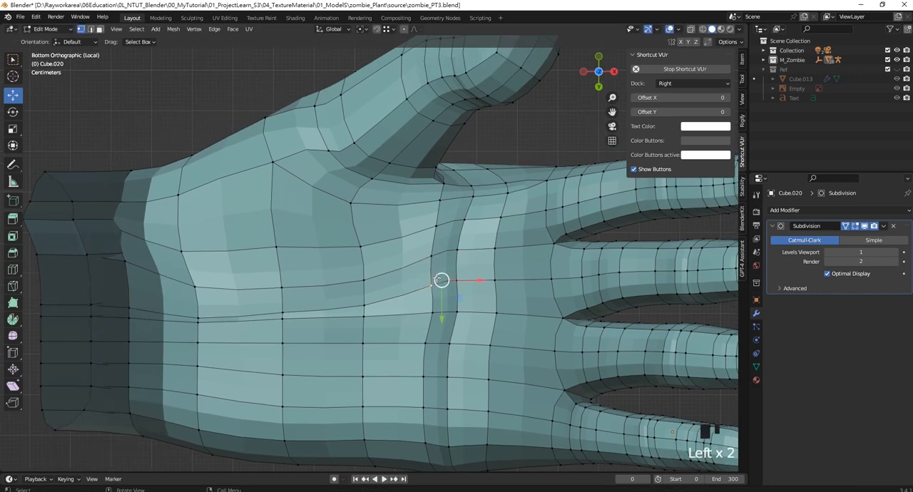
{"action": "left_click_drag", "start_coordinate": [443, 300], "coordinate": [441, 252]}
{"action": "left_click", "coordinate": [435, 229]}
{"action": "left_click", "coordinate": [432, 255]}
{"action": "left_click", "coordinate": [430, 228]}
{"action": "scroll", "coordinate": [431, 228], "scroll_direction": "down", "scroll_amount": 3}
{"action": "scroll", "coordinate": [399, 235], "scroll_direction": "up", "scroll_amount": 3}
- Move two neighbouring thumb-pad vertices in Z, one about -0.04 m and the other about -0.03 m
{"action": "left_click", "coordinate": [289, 244]}
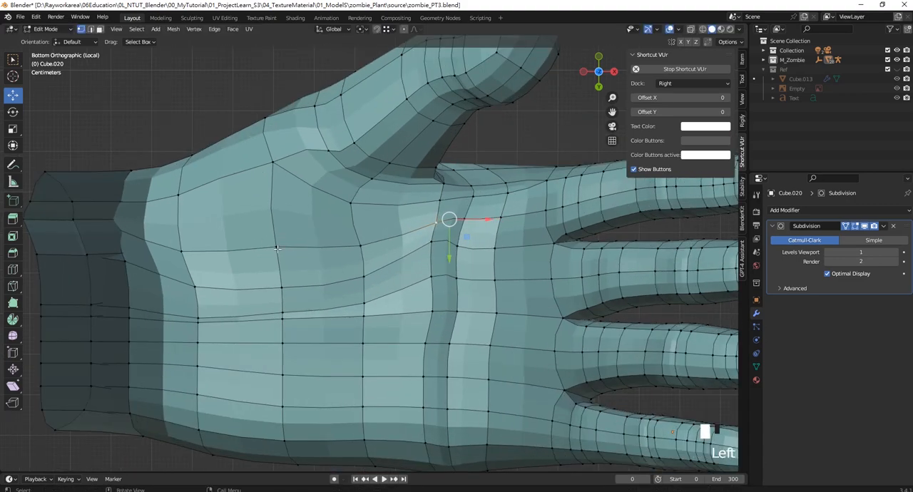
{"action": "middle_click_drag", "start_coordinate": [293, 246], "coordinate": [303, 305]}
{"action": "left_click_drag", "start_coordinate": [290, 249], "coordinate": [290, 265]}
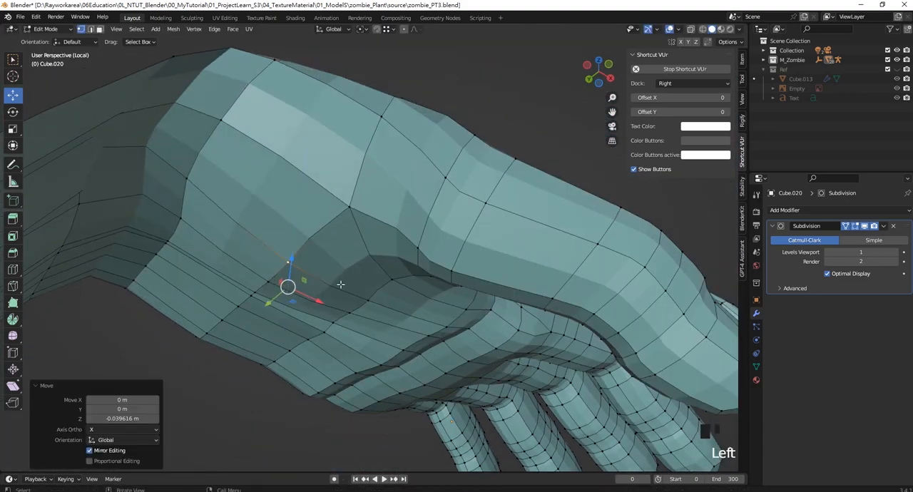
{"action": "left_click", "coordinate": [372, 299]}
{"action": "left_click_drag", "start_coordinate": [367, 274], "coordinate": [368, 284]}
- Turn off the Subdivision modifier's viewport display in Object Mode and return to editing the mesh at the thumb web
{"action": "middle_click_drag", "start_coordinate": [358, 260], "coordinate": [391, 257]}
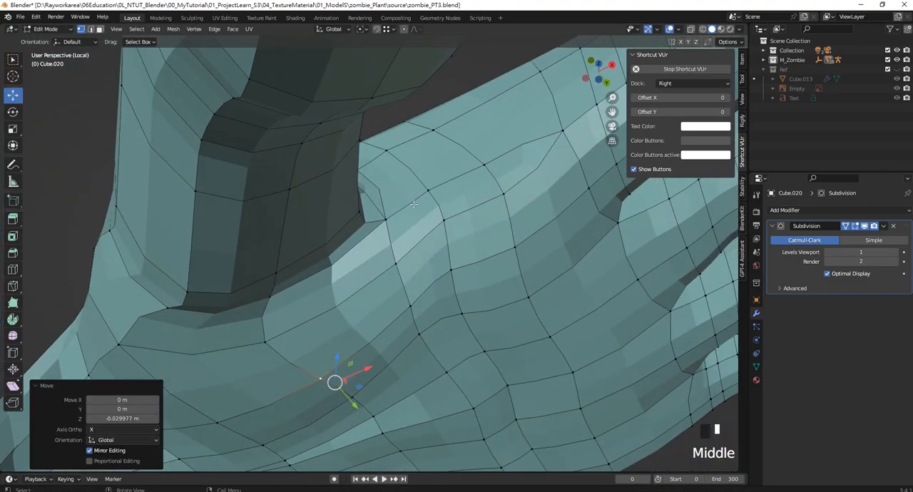
{"action": "scroll", "coordinate": [410, 222], "scroll_direction": "down", "scroll_amount": 3}
{"action": "scroll", "coordinate": [410, 222], "scroll_direction": "up", "scroll_amount": 2}
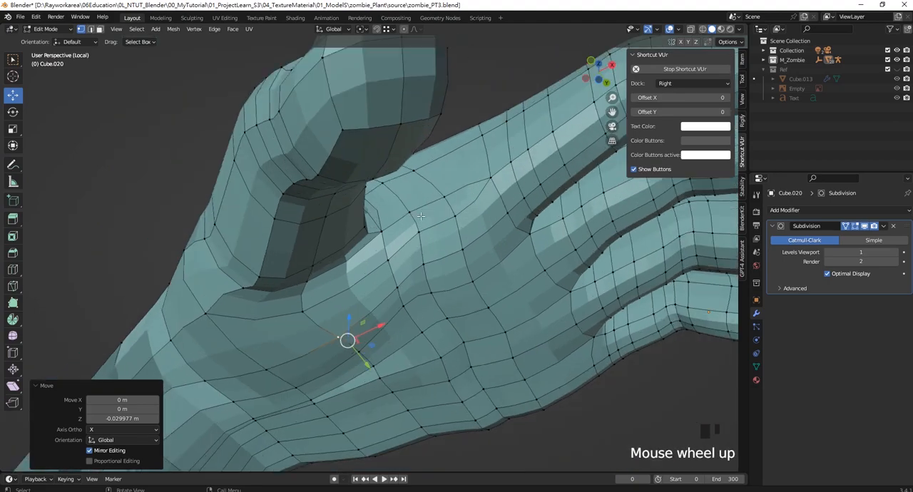
{"action": "middle_click_drag", "start_coordinate": [410, 222], "coordinate": [371, 307]}
{"action": "middle_click_drag", "start_coordinate": [365, 186], "coordinate": [361, 233], "text": "shift"}
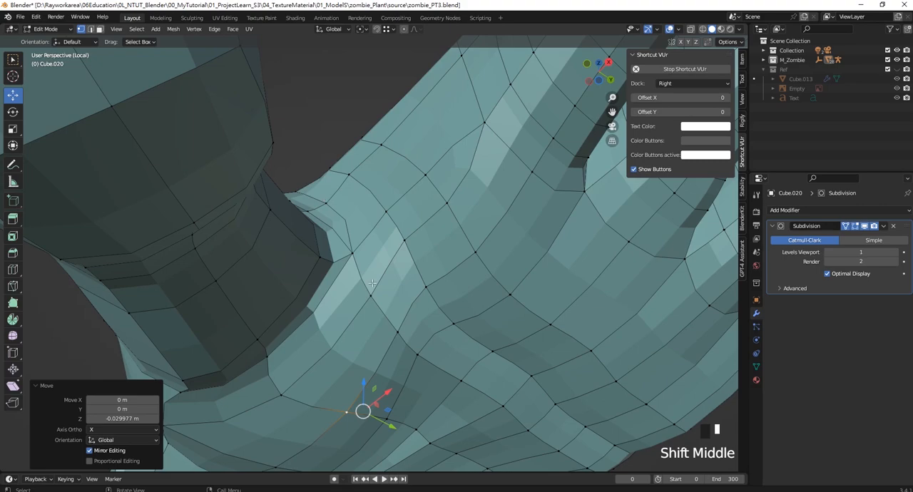
{"action": "key", "text": "Tab"}
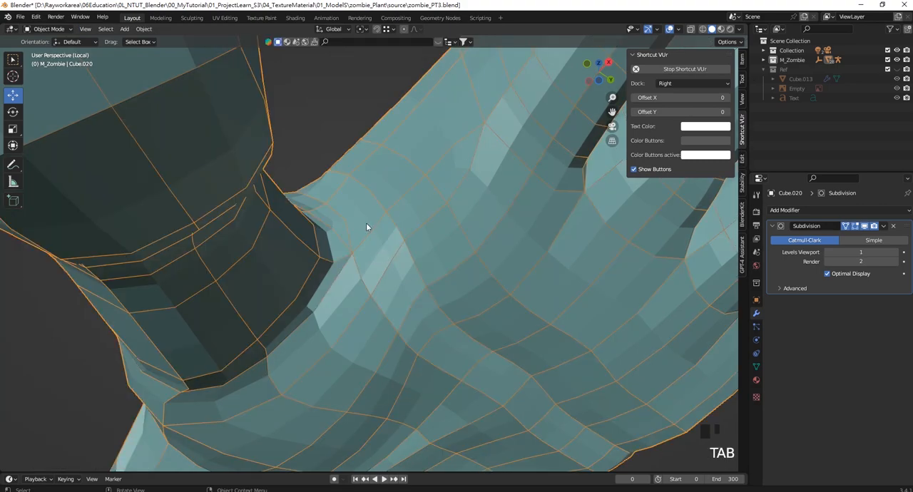
{"action": "left_click", "coordinate": [865, 227]}
{"action": "middle_click_drag", "start_coordinate": [452, 239], "coordinate": [484, 260]}
{"action": "key", "text": "Tab"}
- Select the vertex at the index-finger side of the thumb web and move it about -0.062 m in Z
{"action": "left_click", "coordinate": [464, 254]}
{"action": "left_click_drag", "start_coordinate": [483, 260], "coordinate": [537, 258]}
{"action": "middle_click_drag", "start_coordinate": [537, 257], "coordinate": [371, 171]}
{"action": "left_click", "coordinate": [390, 178]}
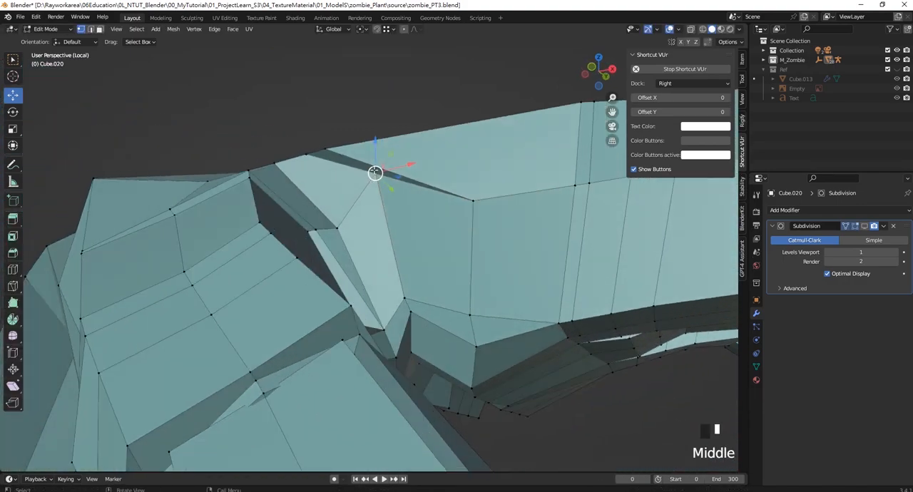
{"action": "left_click_drag", "start_coordinate": [375, 141], "coordinate": [375, 173]}
- Enable snapping and knife a new edge from the thumb-web vertex to the short edge beside the palm fold
{"action": "middle_click_drag", "start_coordinate": [386, 179], "coordinate": [187, 115]}
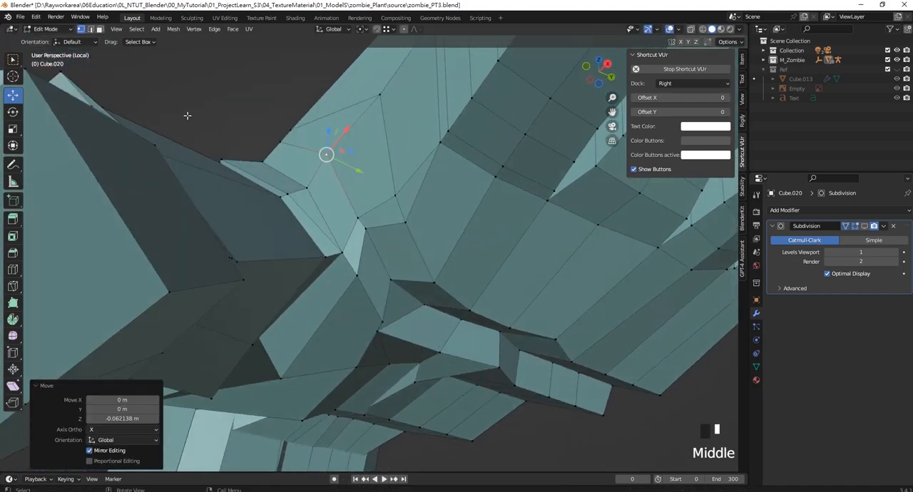
{"action": "left_click", "coordinate": [15, 285]}
{"action": "left_click", "coordinate": [377, 30]}
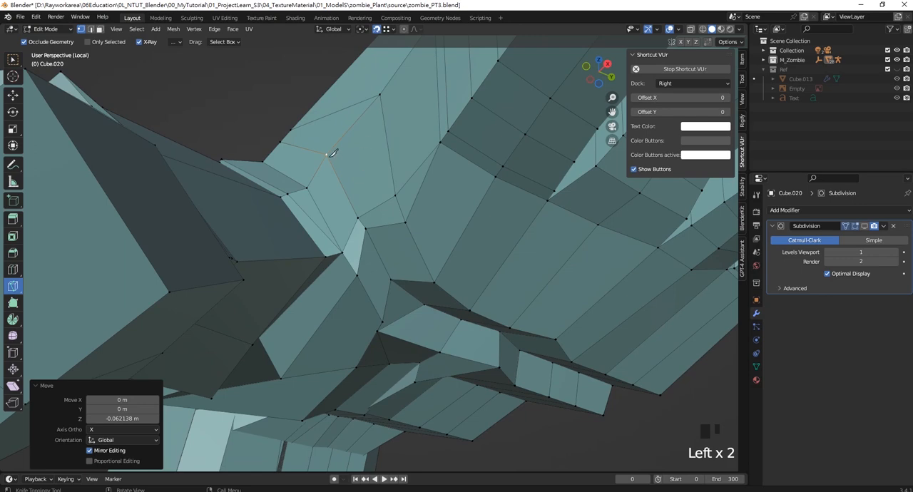
{"action": "left_click", "coordinate": [306, 189]}
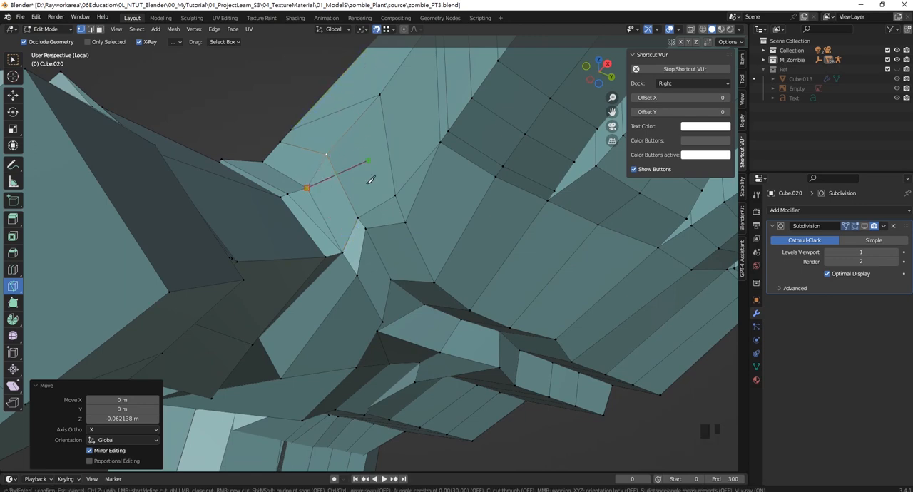
{"action": "left_click", "coordinate": [348, 239]}
{"action": "key", "text": "Return"}
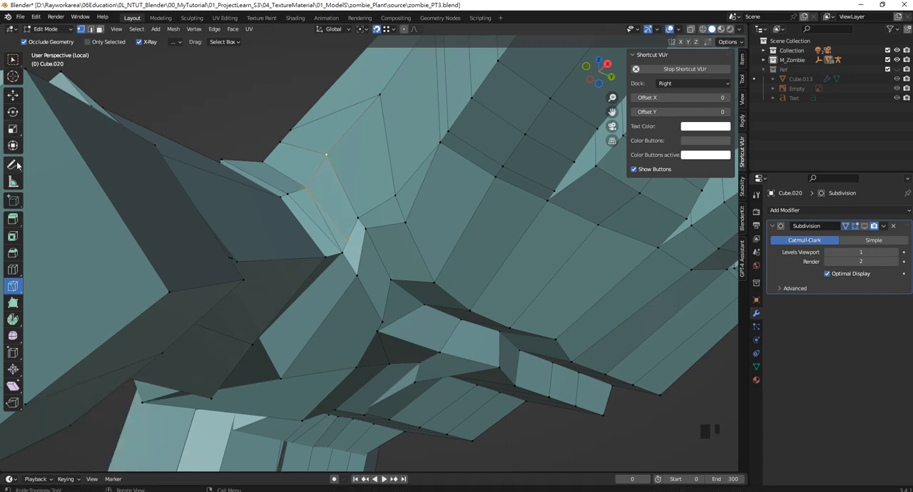
- Select the old edge beside the new thumb-web cut and dissolve it
{"action": "left_click", "coordinate": [13, 98]}
{"action": "left_click", "coordinate": [326, 223]}
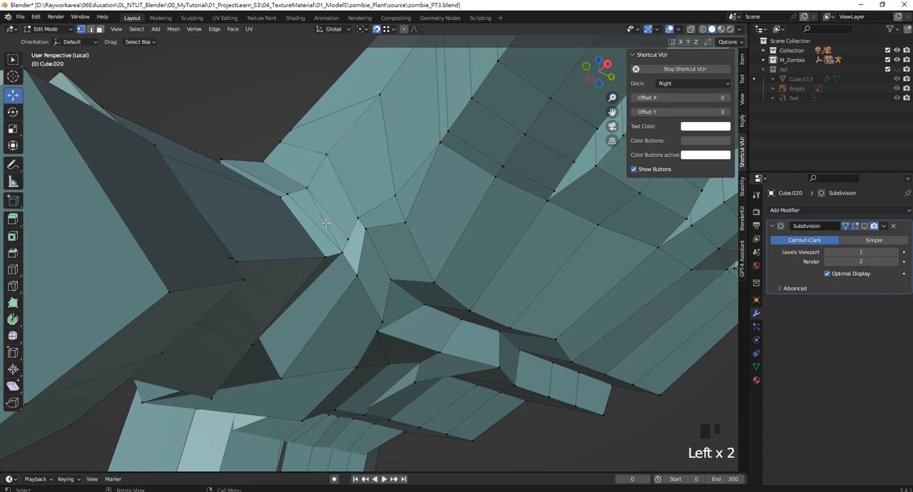
{"action": "left_click", "coordinate": [90, 29]}
{"action": "left_click", "coordinate": [326, 223]}
{"action": "key", "text": "Delete"}
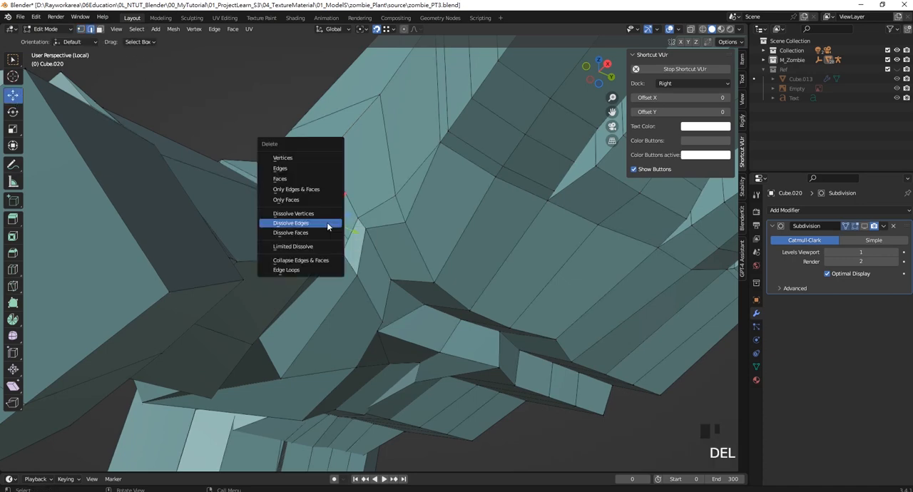
{"action": "left_click", "coordinate": [291, 223]}
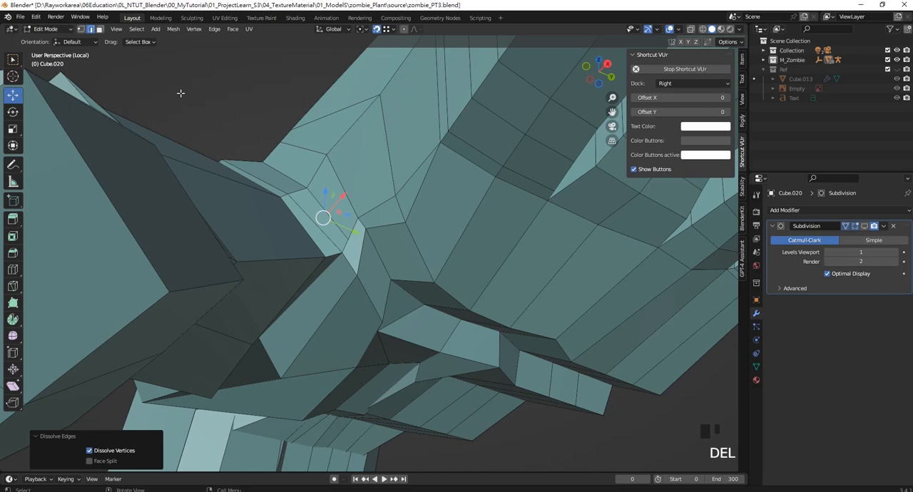
- Merge the vertex at the end of the cut with the vertex below it at their center
{"action": "left_click", "coordinate": [82, 29]}
{"action": "left_click", "coordinate": [347, 243]}
{"action": "left_click", "coordinate": [358, 276], "text": "shift"}
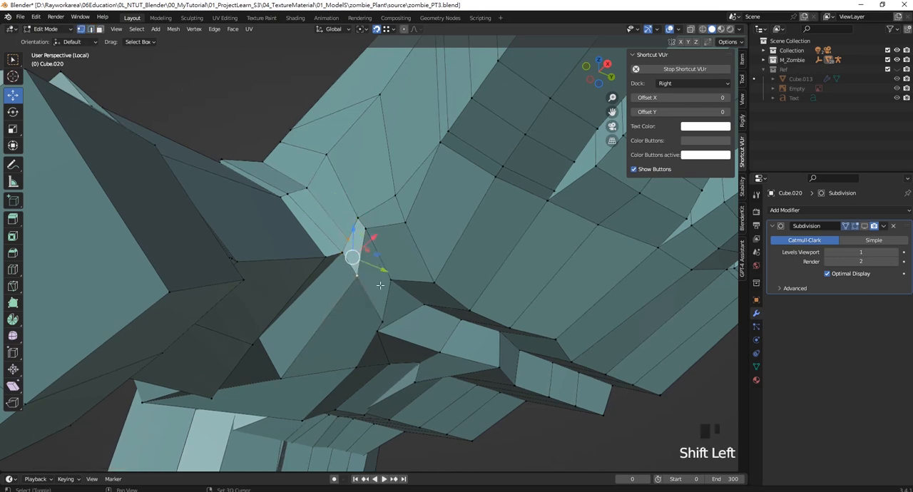
{"action": "key", "text": "m"}
{"action": "left_click", "coordinate": [376, 255]}
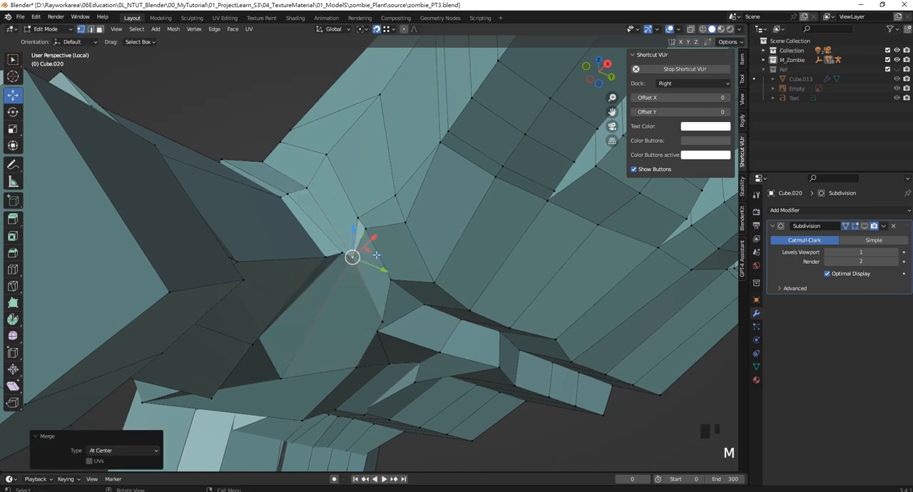
- Move the vertex at the inner corner of the thumb web about -0.011 m in Y
{"action": "left_click", "coordinate": [342, 251]}
{"action": "left_click_drag", "start_coordinate": [373, 265], "coordinate": [366, 262]}
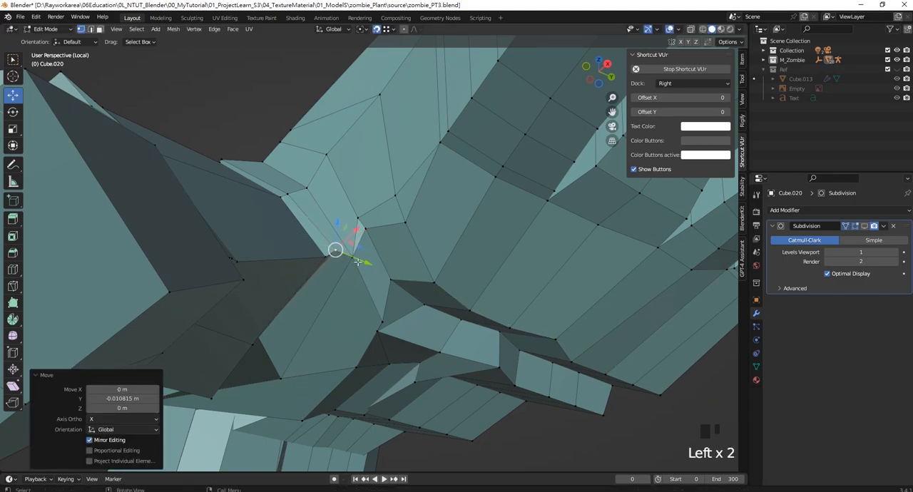
{"action": "middle_click_drag", "start_coordinate": [366, 261], "coordinate": [397, 266]}
- Undo the last change to the vertex below the thumb web, disable snapping, and move that vertex about 0.05 m in Y
{"action": "left_click", "coordinate": [398, 266]}
{"action": "left_click", "coordinate": [389, 264]}
{"action": "left_click_drag", "start_coordinate": [411, 244], "coordinate": [564, 369]}
{"action": "key", "text": "ctrl+z"}
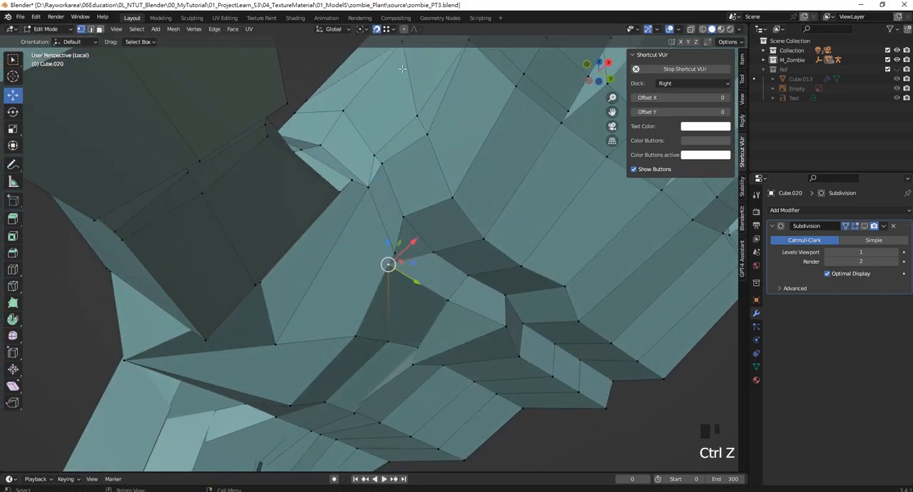
{"action": "left_click", "coordinate": [378, 30]}
{"action": "left_click_drag", "start_coordinate": [419, 284], "coordinate": [446, 299]}
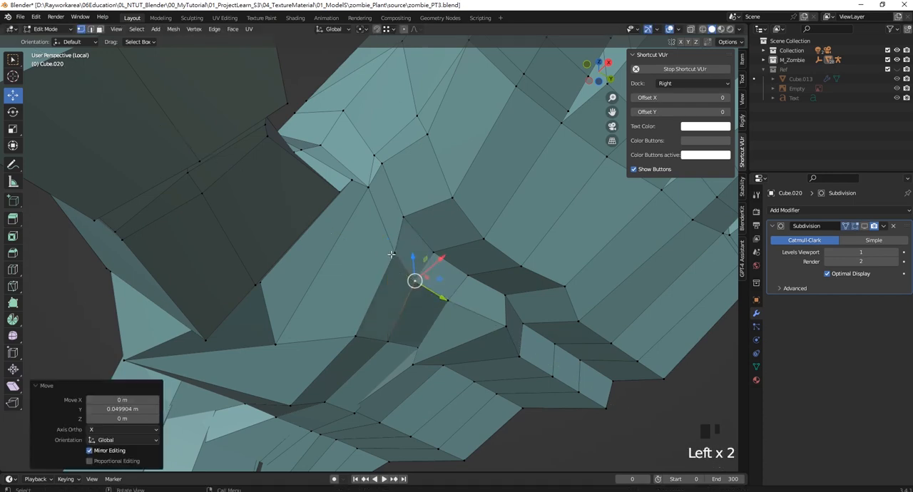
- Merge the palm-fold vertex with the upper thumb-web vertex at their center, and move the result about -0.032 m in Y
{"action": "left_click", "coordinate": [392, 256]}
{"action": "scroll", "coordinate": [385, 164], "scroll_direction": "up", "scroll_amount": 1}
{"action": "left_click", "coordinate": [374, 135], "text": "shift"}
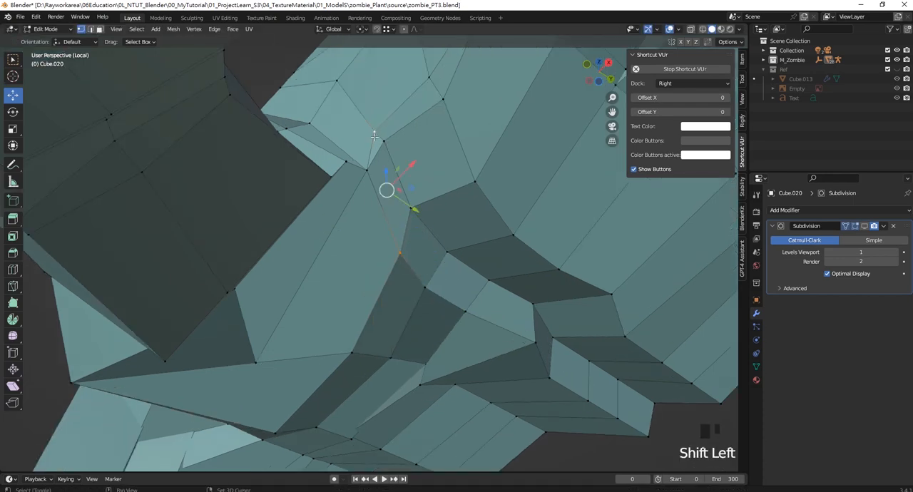
{"action": "key", "text": "m"}
{"action": "left_click", "coordinate": [369, 142]}
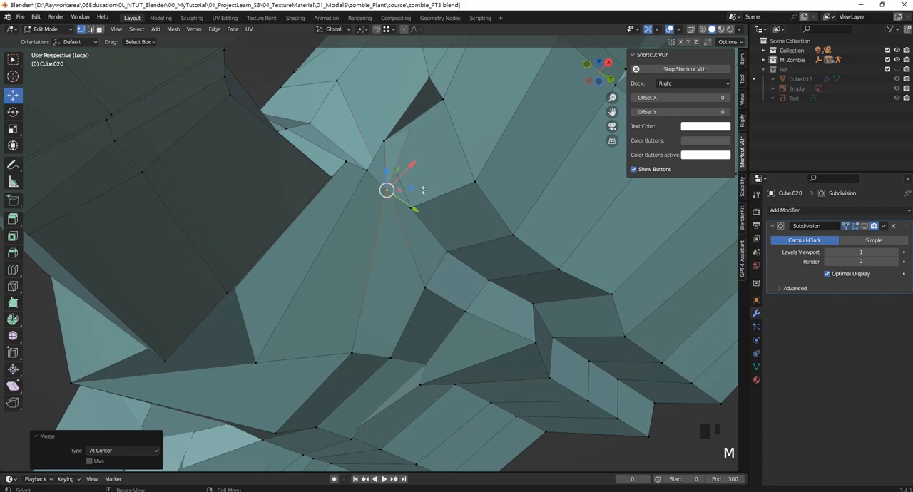
{"action": "left_click_drag", "start_coordinate": [416, 205], "coordinate": [391, 196]}
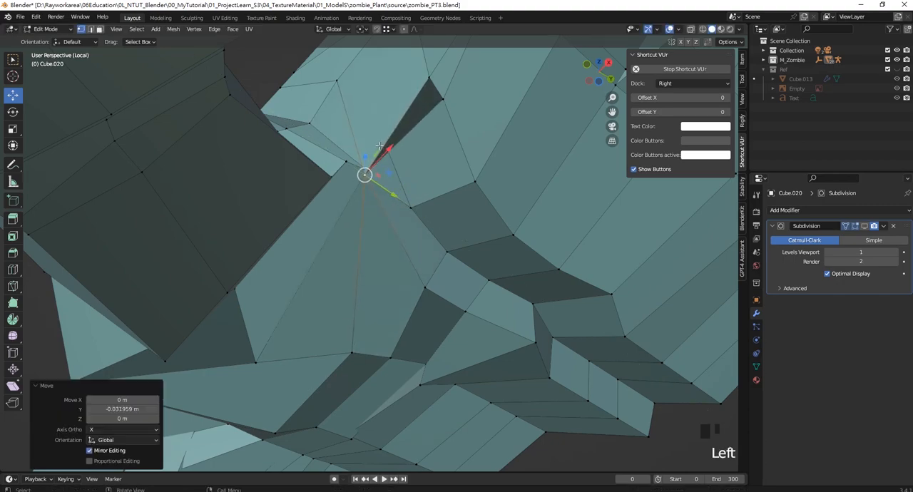
- Try to move the merged thumb-web vertex about 0.03 m in Y and reposition the neighbouring vertex on the web edge
{"action": "left_click", "coordinate": [397, 146]}
{"action": "middle_click_drag", "start_coordinate": [397, 147], "coordinate": [340, 122]}
{"action": "left_click", "coordinate": [271, 157]}
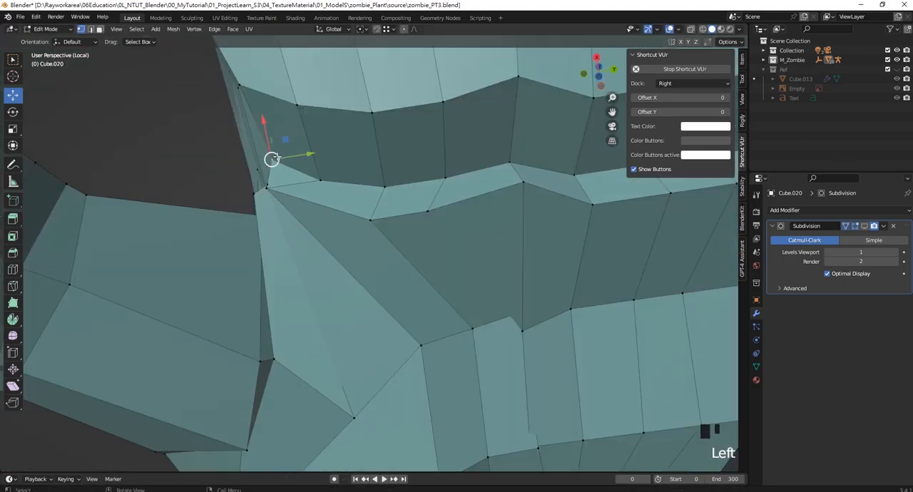
{"action": "middle_click_drag", "start_coordinate": [271, 157], "coordinate": [359, 145]}
{"action": "left_click_drag", "start_coordinate": [430, 161], "coordinate": [452, 179]}
{"action": "middle_click_drag", "start_coordinate": [445, 182], "coordinate": [425, 184]}
{"action": "left_click", "coordinate": [404, 178]}
{"action": "left_click_drag", "start_coordinate": [423, 194], "coordinate": [438, 213]}
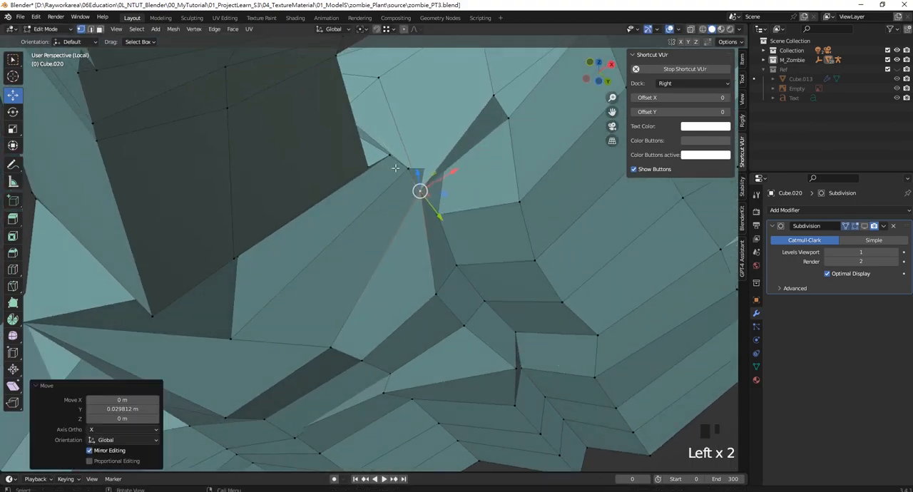
{"action": "left_click", "coordinate": [406, 168]}
{"action": "left_click_drag", "start_coordinate": [429, 152], "coordinate": [409, 166]}
{"action": "middle_click_drag", "start_coordinate": [409, 166], "coordinate": [378, 185]}
- Undo the latest thumb-web vertex moves and the merge of the palm-fold vertex with the upper thumb-web vertex
{"action": "key", "text": "ctrl+z"}
{"action": "key", "text": "ctrl+z"}
{"action": "key", "text": "ctrl+z"}
{"action": "key", "text": "ctrl+z"}
{"action": "key", "text": "ctrl+z"}
{"action": "key", "text": "ctrl+z"}
{"action": "key", "text": "ctrl+z"}
{"action": "key", "text": "ctrl+z"}
{"action": "key", "text": "ctrl+z"}
{"action": "key", "text": "ctrl+z"}
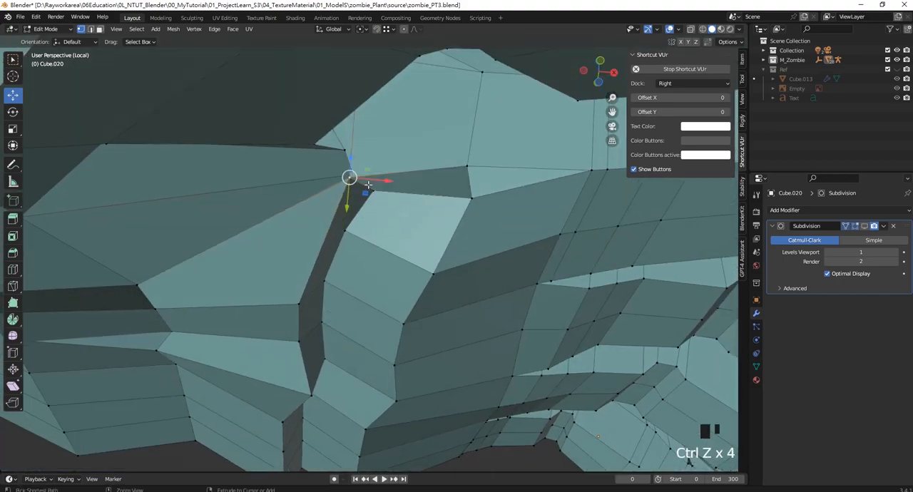
{"action": "key", "text": "ctrl+z"}
{"action": "key", "text": "ctrl+z"}
{"action": "middle_click_drag", "start_coordinate": [357, 210], "coordinate": [355, 189]}
{"action": "scroll", "coordinate": [338, 201], "scroll_direction": "up", "scroll_amount": 2}
{"action": "scroll", "coordinate": [349, 187], "scroll_direction": "down", "scroll_amount": 3}
{"action": "scroll", "coordinate": [355, 189], "scroll_direction": "up", "scroll_amount": 3}
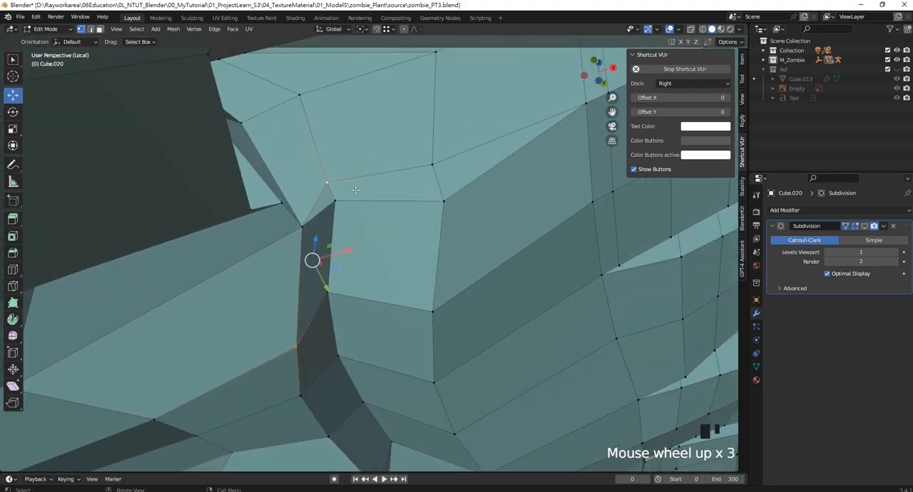
- Dissolve the edge loop running from the upper thumb web across the hand toward the index finger, including its vertices
{"action": "left_click", "coordinate": [90, 30]}
{"action": "left_click", "coordinate": [318, 201], "text": "alt+shift"}
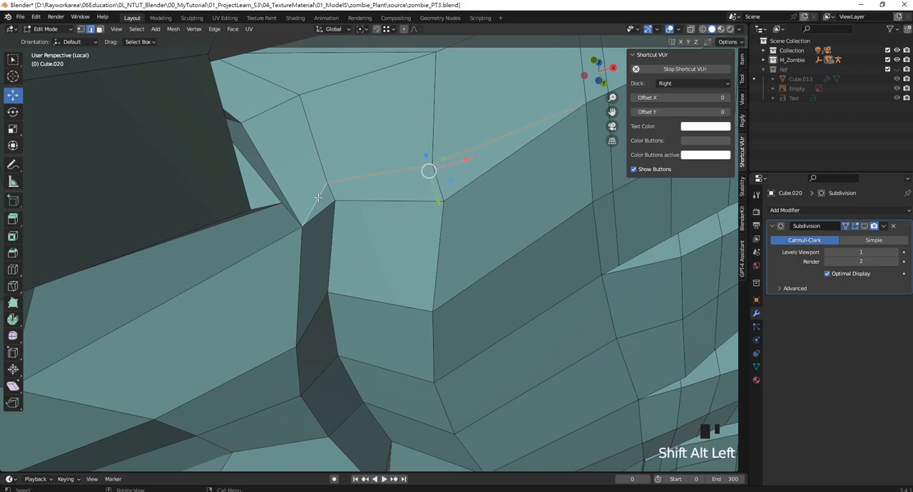
{"action": "key", "text": "Delete"}
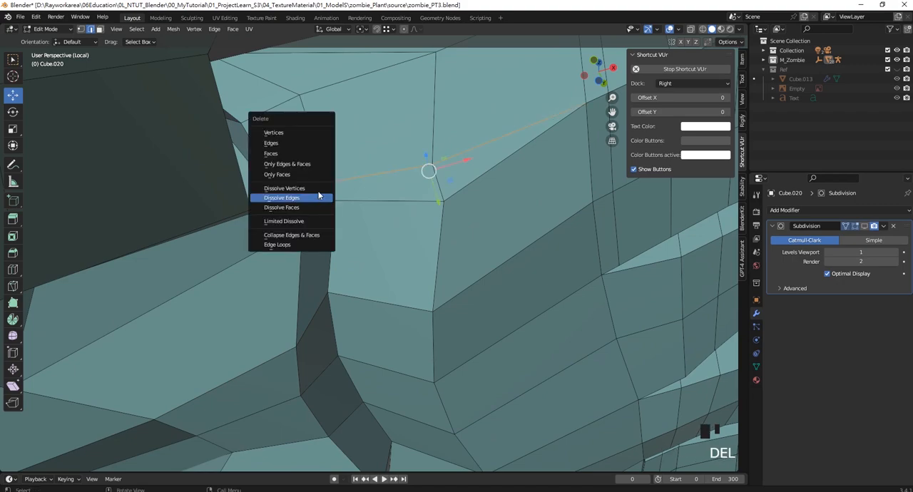
{"action": "left_click", "coordinate": [319, 195]}
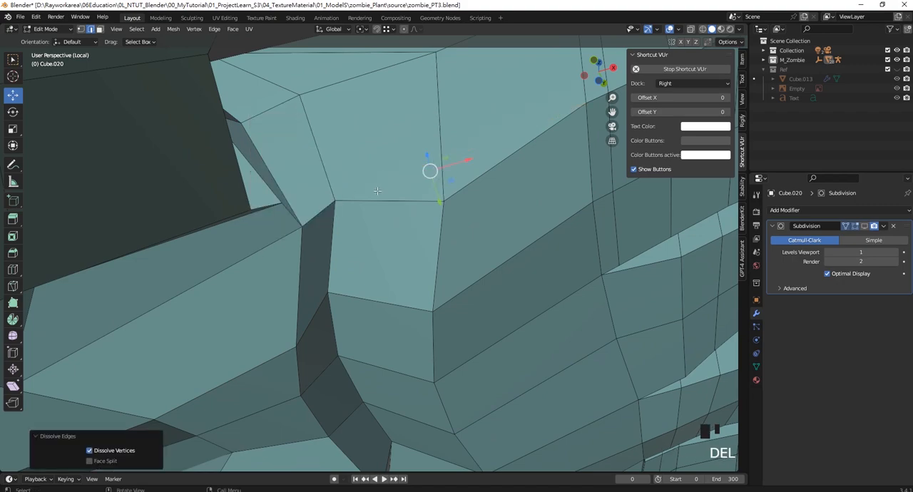
{"action": "mouse_move", "coordinate": [377, 191]}
{"action": "middle_mouse_down"}
{"action": "mouse_move", "coordinate": [375, 169]}
{"action": "mouse_move", "coordinate": [371, 196]}
{"action": "middle_mouse_up"}
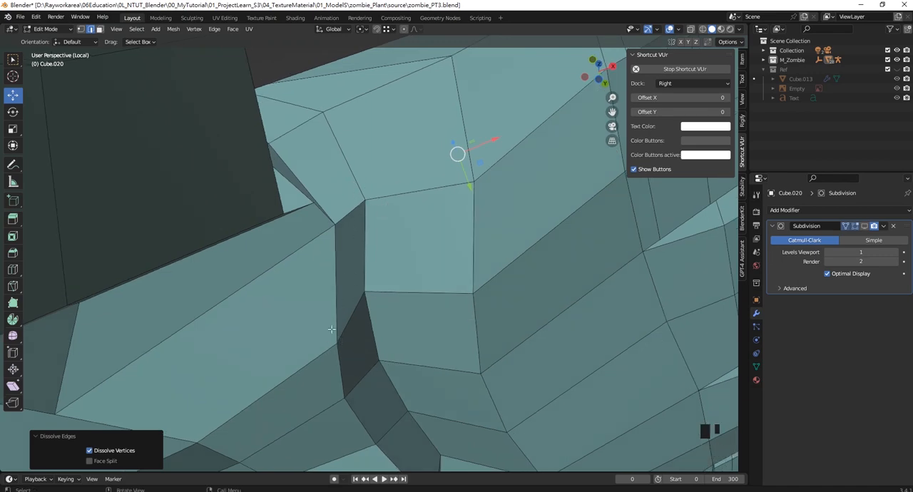
- Merge the vertices at the upper inner and lower outer corners of the palm fold at their center, and shift the result slightly along Y
{"action": "left_click", "coordinate": [80, 30]}
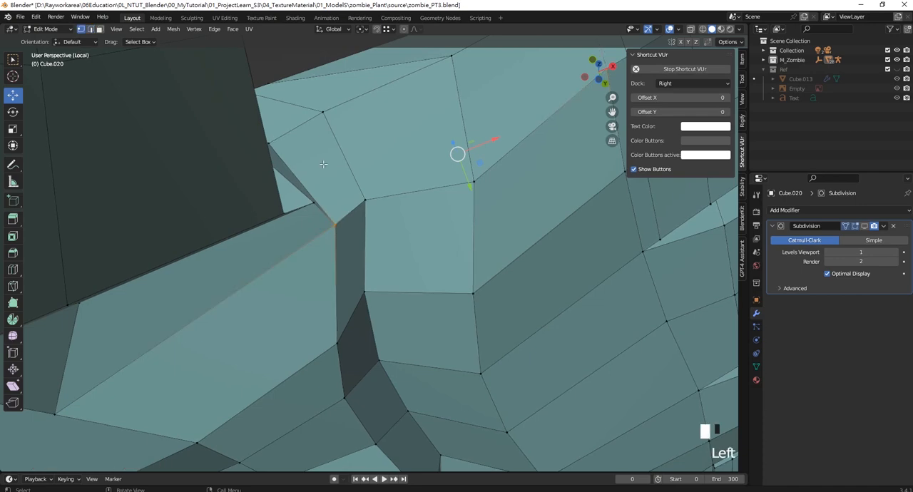
{"action": "left_click", "coordinate": [363, 200]}
{"action": "left_click", "coordinate": [330, 346], "text": "shift"}
{"action": "key", "text": "m"}
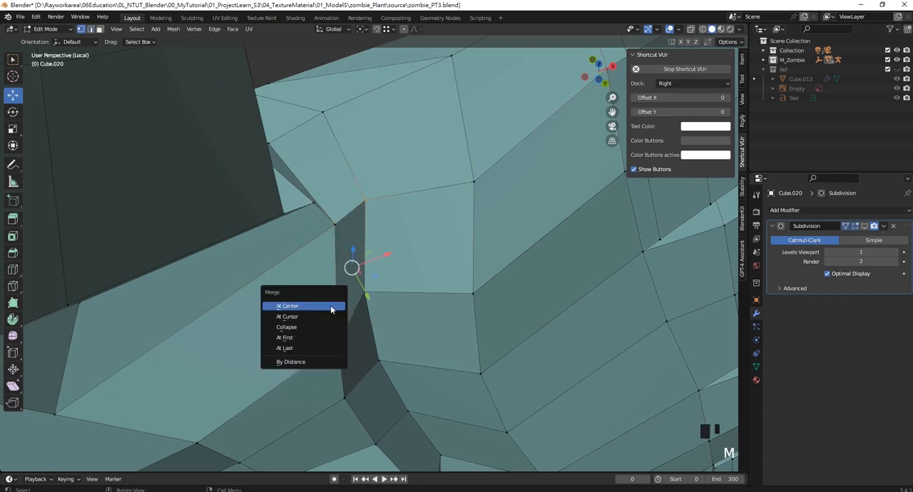
{"action": "left_click", "coordinate": [314, 308]}
{"action": "left_click_drag", "start_coordinate": [368, 297], "coordinate": [362, 281]}
- Move the vertex above the merged one about -0.008 m in X, and the next vertex on the web edge about -0.009 m in X
{"action": "left_click", "coordinate": [334, 227]}
{"action": "left_click_drag", "start_coordinate": [335, 228], "coordinate": [327, 234]}
{"action": "left_click", "coordinate": [328, 231]}
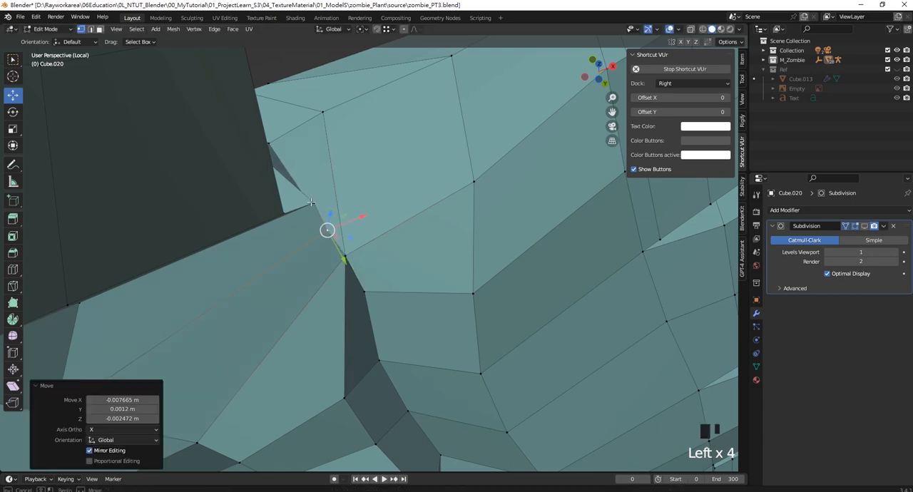
{"action": "left_click", "coordinate": [314, 204]}
{"action": "left_click_drag", "start_coordinate": [314, 204], "coordinate": [305, 210]}
{"action": "scroll", "coordinate": [358, 242], "scroll_direction": "up", "scroll_amount": 1}
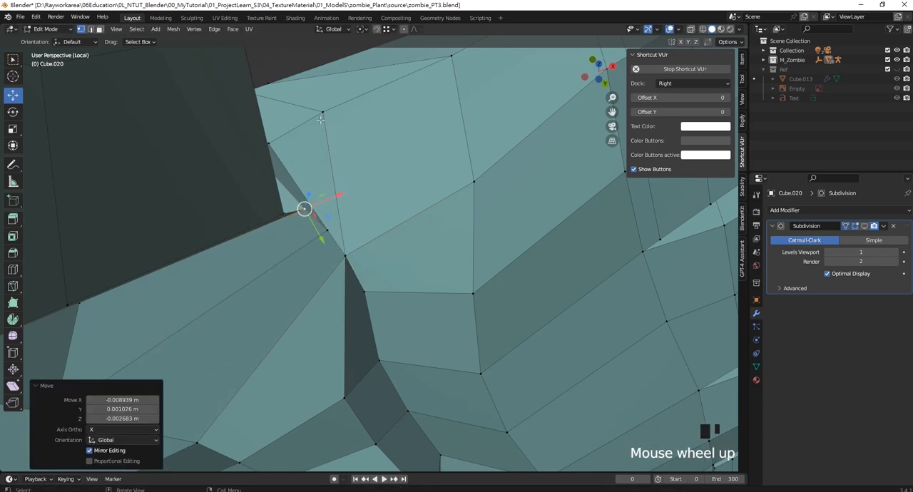
- Sketch temporary annotation strokes along the edges and around the long faces beside the thumb web
{"action": "left_click", "coordinate": [12, 164]}
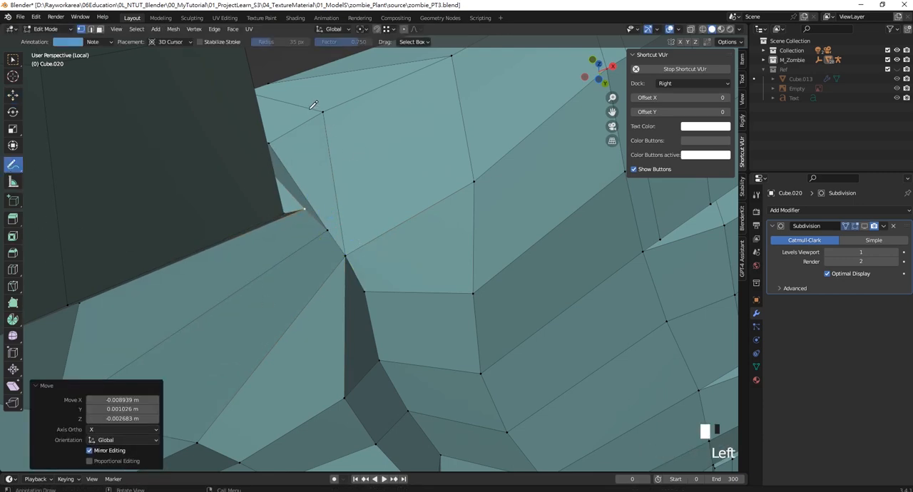
{"action": "left_click_drag", "start_coordinate": [323, 112], "coordinate": [337, 182]}
{"action": "left_click_drag", "start_coordinate": [216, 423], "coordinate": [164, 453]}
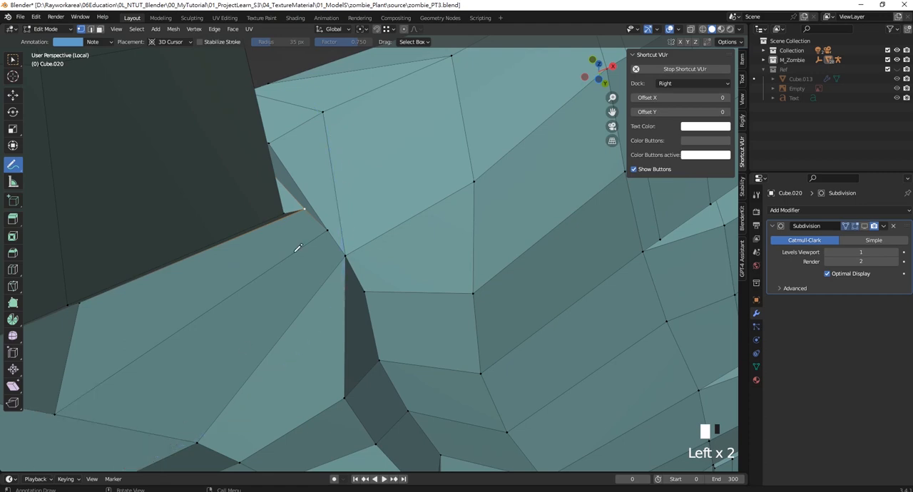
{"action": "left_click", "coordinate": [308, 181]}
{"action": "left_click_drag", "start_coordinate": [327, 214], "coordinate": [183, 330]}
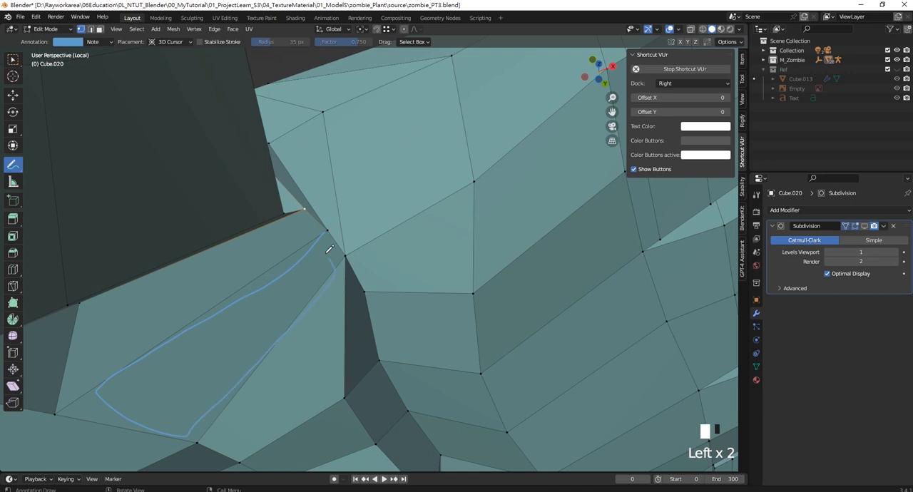
{"action": "left_click_drag", "start_coordinate": [326, 253], "coordinate": [324, 244]}
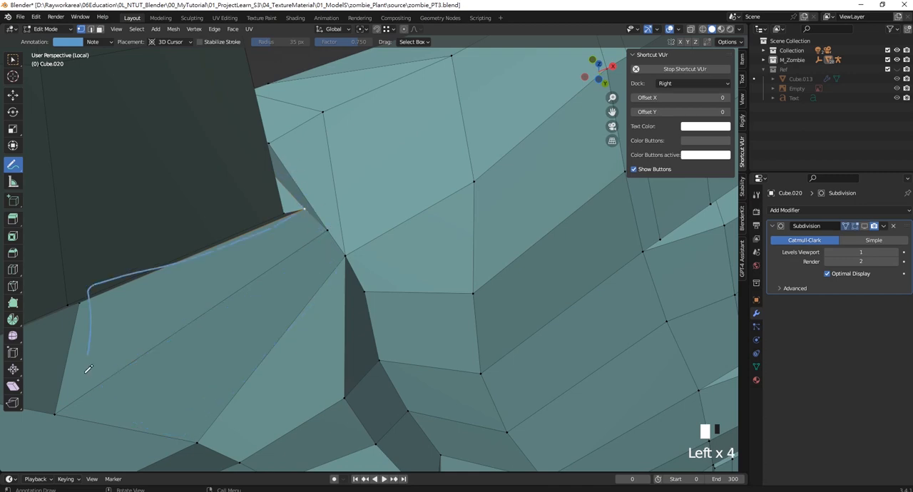
- Turn on the Subdivision modifier's viewport display and check the smoothed thumb web from the palm and the side
{"action": "middle_click_drag", "start_coordinate": [452, 269], "coordinate": [365, 193], "text": "shift"}
{"action": "left_click", "coordinate": [865, 226]}
{"action": "scroll", "coordinate": [413, 228], "scroll_direction": "down", "scroll_amount": 6}
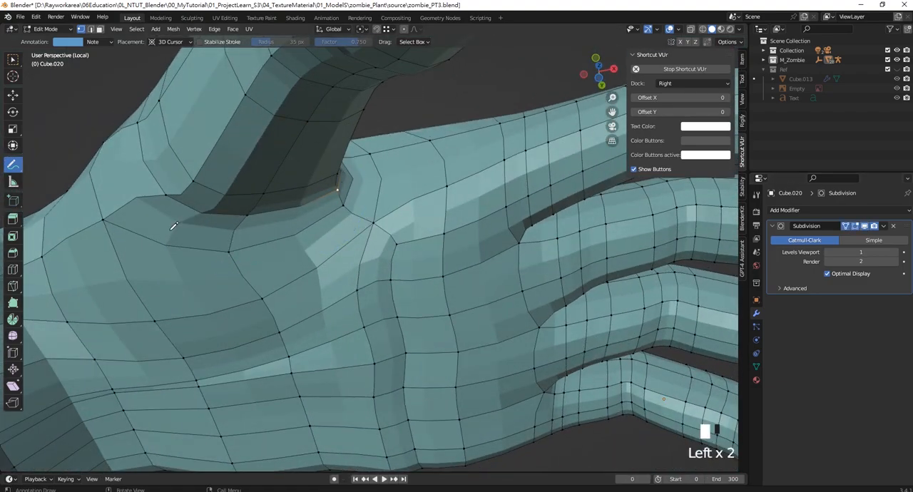
{"action": "middle_click_drag", "start_coordinate": [317, 215], "coordinate": [396, 148]}
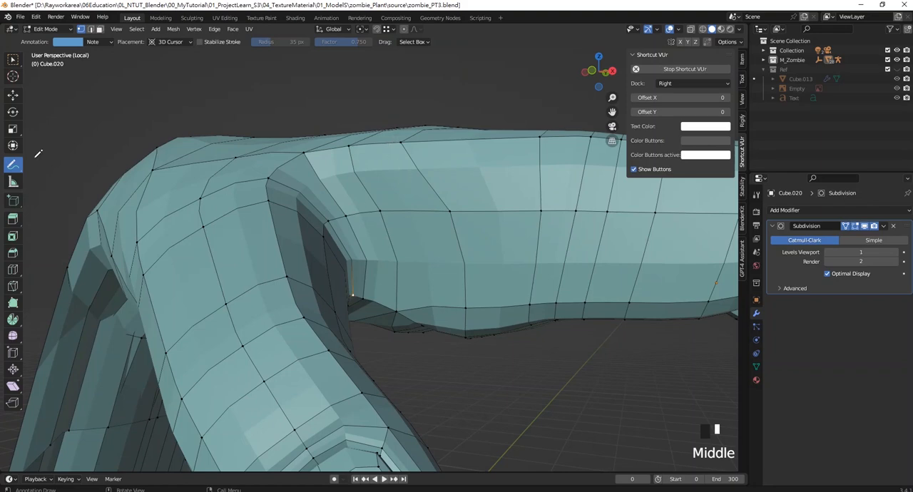
- Add a two-cut edge loop around the palm between the fold and the finger bases, slid with a factor of 0.213
{"action": "left_click", "coordinate": [13, 61]}
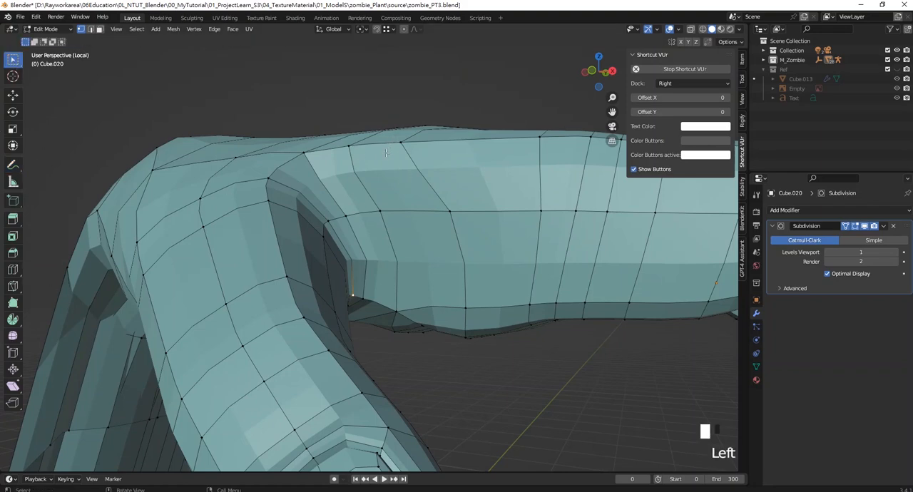
{"action": "key", "text": "ctrl+r"}
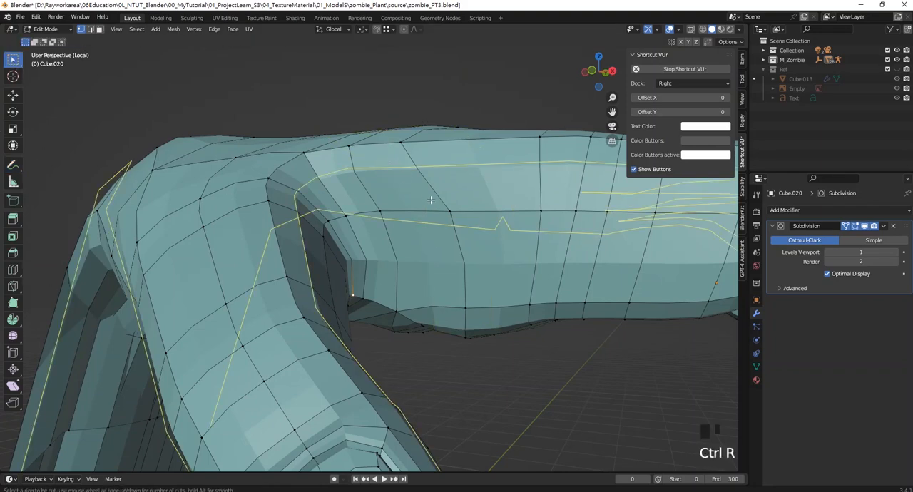
{"action": "scroll", "coordinate": [371, 135], "scroll_direction": "up", "scroll_amount": 1}
{"action": "left_click", "coordinate": [417, 138]}
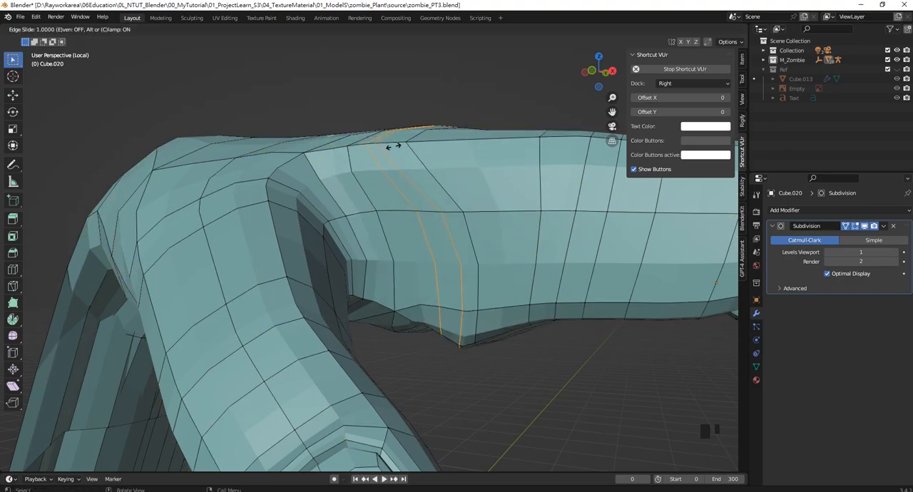
{"action": "left_click", "coordinate": [432, 235]}
{"action": "middle_click_drag", "start_coordinate": [433, 235], "coordinate": [454, 158]}
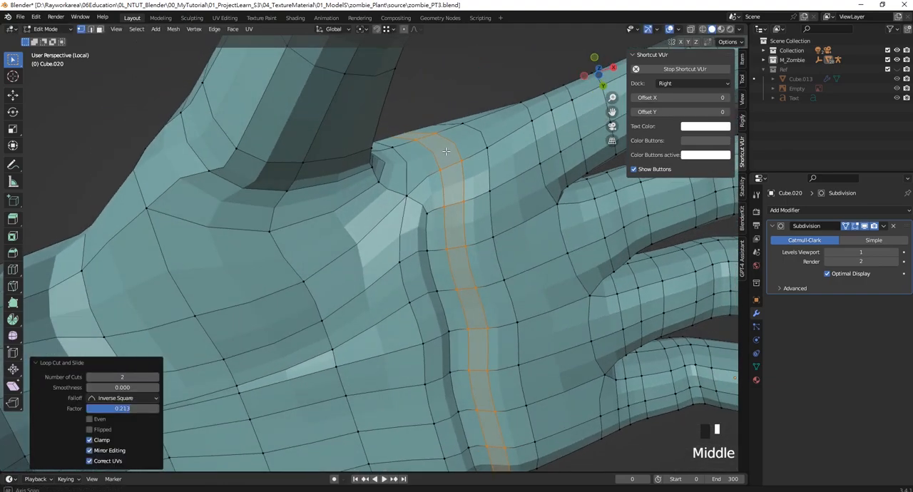
- Sketch an annotation curve from the wrist across the palm to the fold, and undo it
{"action": "middle_click_drag", "start_coordinate": [462, 203], "coordinate": [434, 164], "text": "shift"}
{"action": "scroll", "coordinate": [443, 181], "scroll_direction": "up", "scroll_amount": 1}
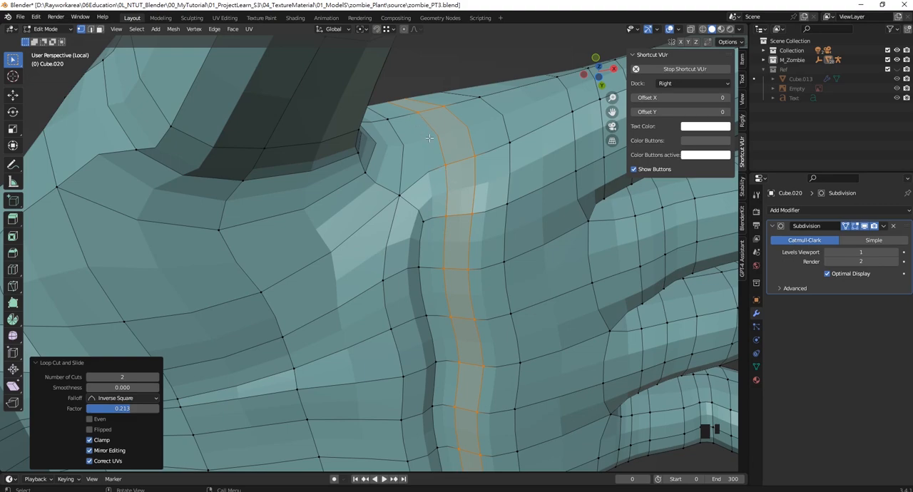
{"action": "scroll", "coordinate": [390, 274], "scroll_direction": "down", "scroll_amount": 2}
{"action": "middle_click_drag", "start_coordinate": [391, 274], "coordinate": [418, 236], "text": "shift"}
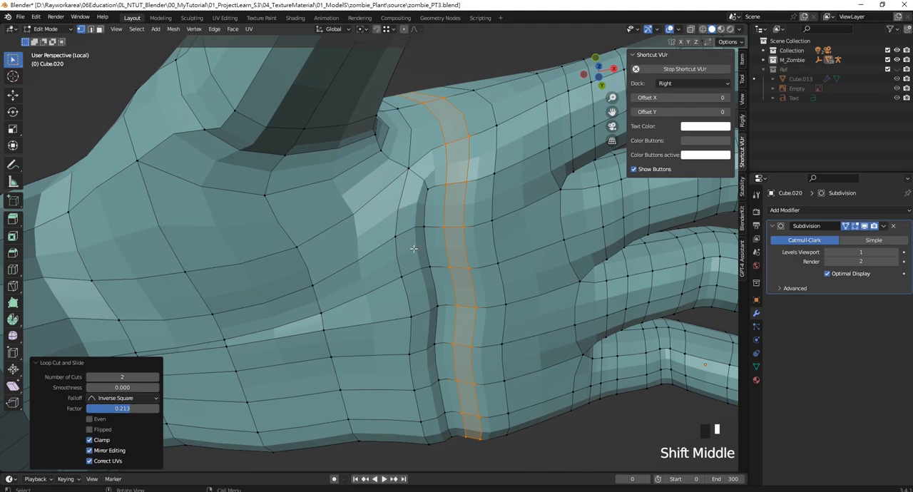
{"action": "mouse_move", "coordinate": [223, 317]}
{"action": "middle_mouse_down", "text": "shift"}
{"action": "mouse_move", "coordinate": [174, 254]}
{"action": "mouse_move", "coordinate": [218, 247]}
{"action": "mouse_move", "coordinate": [216, 235]}
{"action": "mouse_move", "coordinate": [215, 253]}
{"action": "middle_mouse_up", "text": "shift"}
{"action": "left_click", "coordinate": [18, 170]}
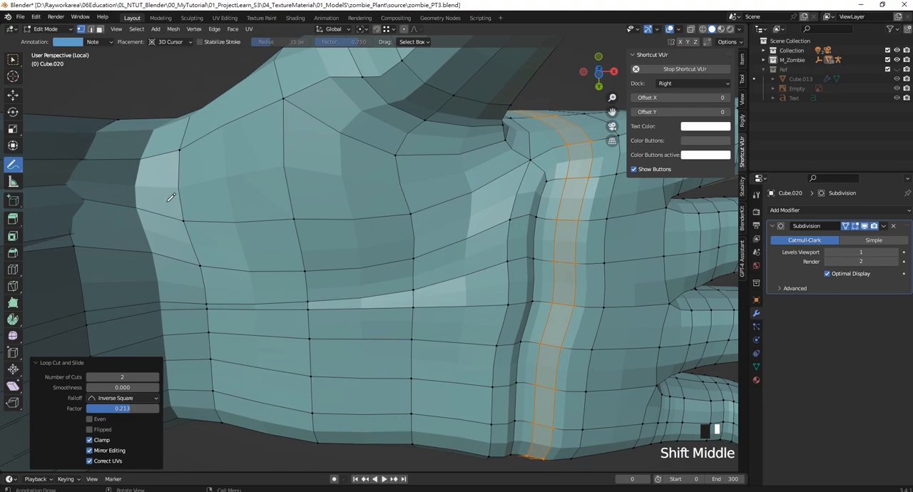
{"action": "left_click_drag", "start_coordinate": [171, 197], "coordinate": [192, 252]}
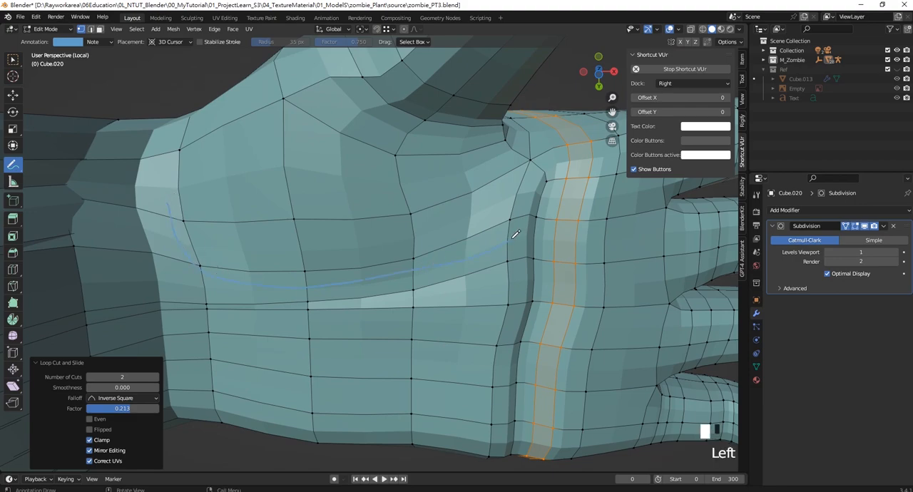
{"action": "key", "text": "ctrl+z"}
{"action": "scroll", "coordinate": [546, 178], "scroll_direction": "up", "scroll_amount": 2}
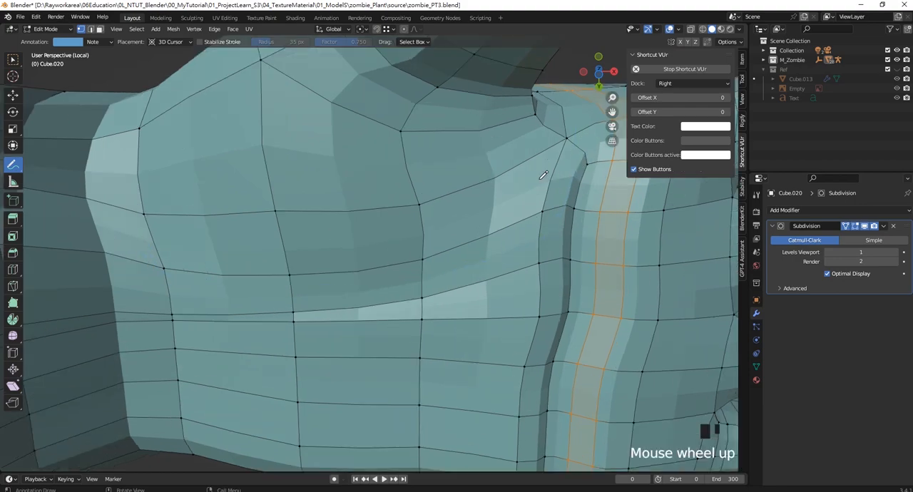
{"action": "middle_click_drag", "start_coordinate": [547, 178], "coordinate": [487, 213], "text": "shift"}
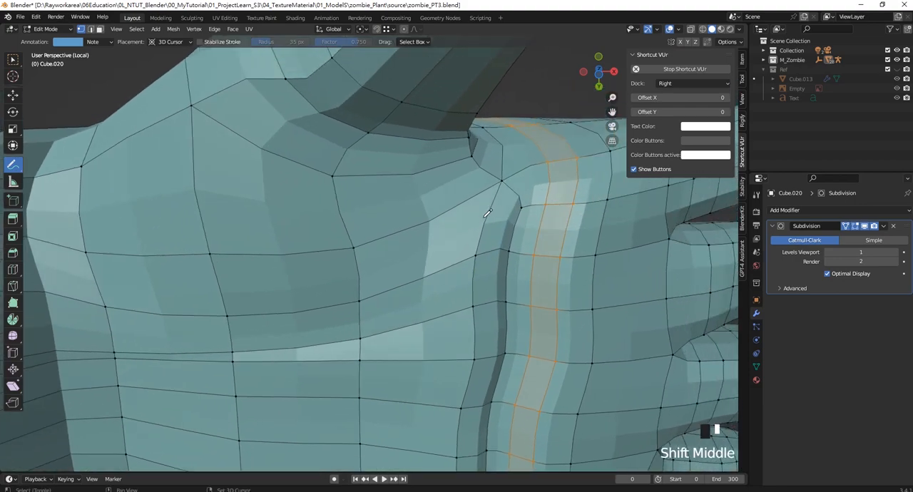
- Merge two diagonal vertex pairs at their centers, one across the palm fold and one between the fold's upper end and the new loop
{"action": "left_click", "coordinate": [14, 61]}
{"action": "double_click", "coordinate": [472, 309]}
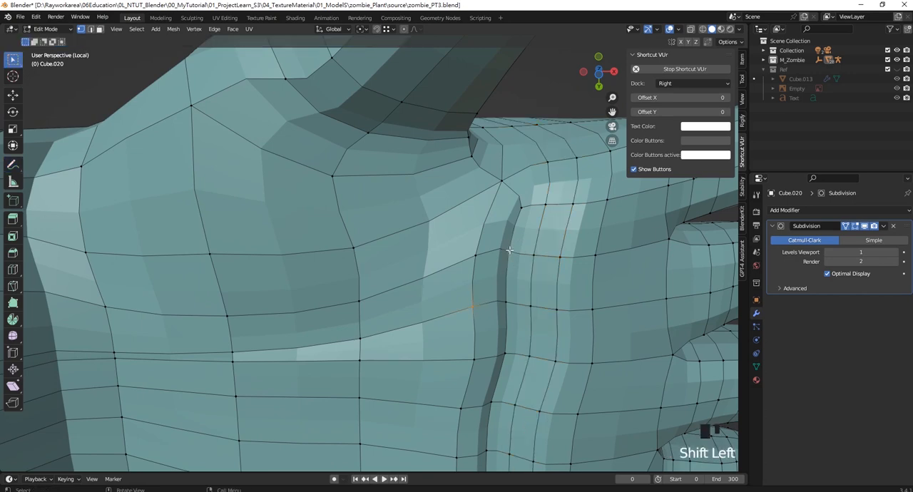
{"action": "key", "text": "m"}
{"action": "left_click", "coordinate": [511, 252]}
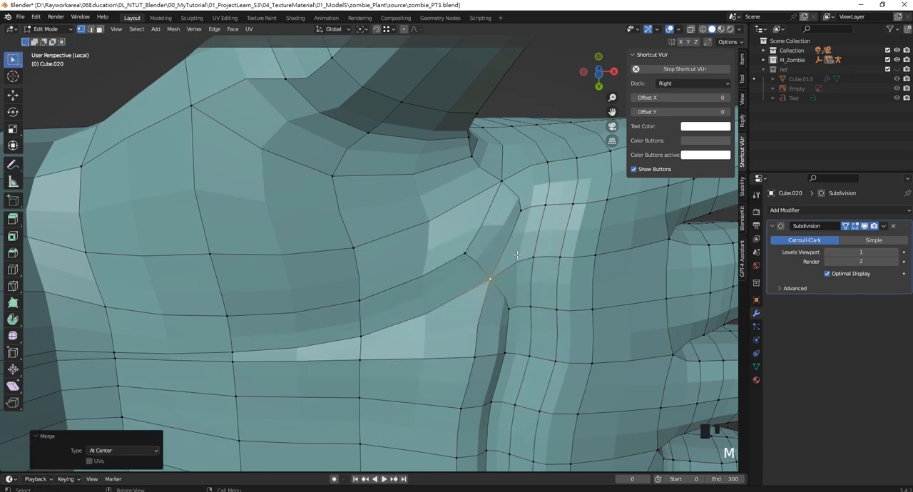
{"action": "left_click", "coordinate": [521, 210]}
{"action": "key", "text": "m"}
{"action": "left_click", "coordinate": [508, 194]}
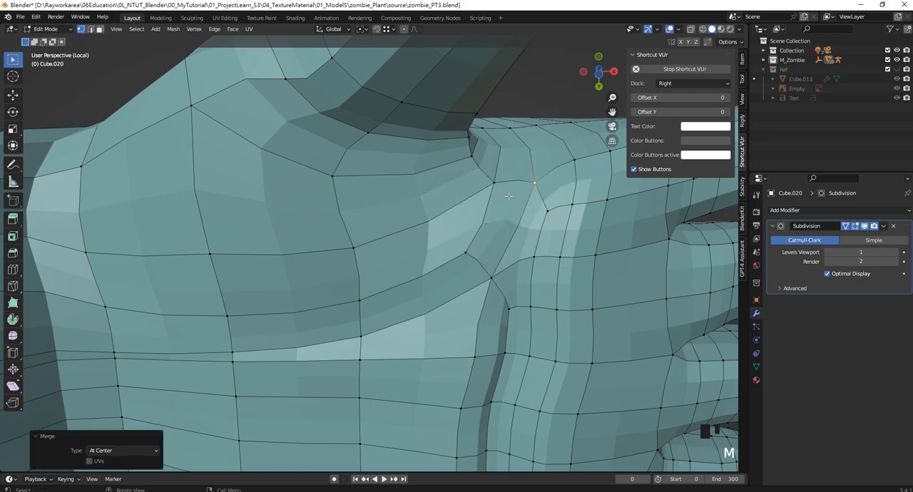
- Cut a new edge with the Knife from the merged vertex below the index finger down to the palm fold, with subdivision hidden during the cut
{"action": "middle_click_drag", "start_coordinate": [465, 193], "coordinate": [444, 154], "text": "shift"}
{"action": "middle_click_drag", "start_coordinate": [453, 233], "coordinate": [437, 236], "text": "shift"}
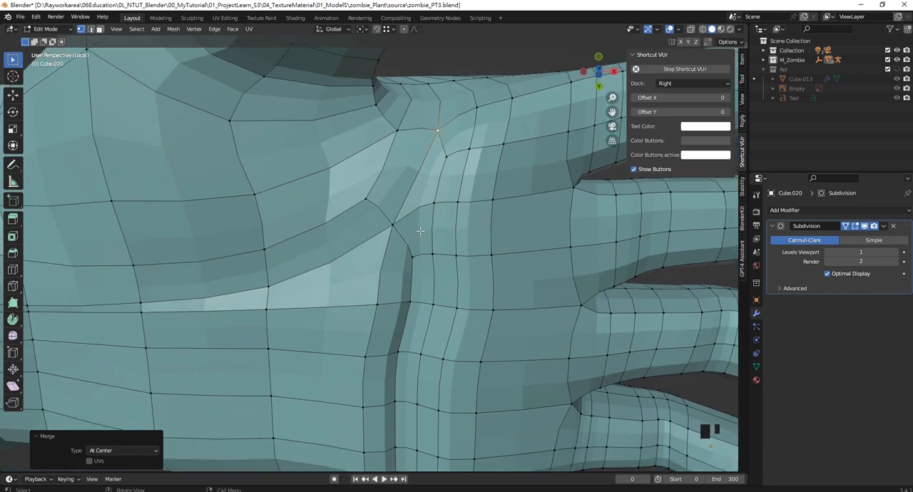
{"action": "scroll", "coordinate": [414, 254], "scroll_direction": "up", "scroll_amount": 1}
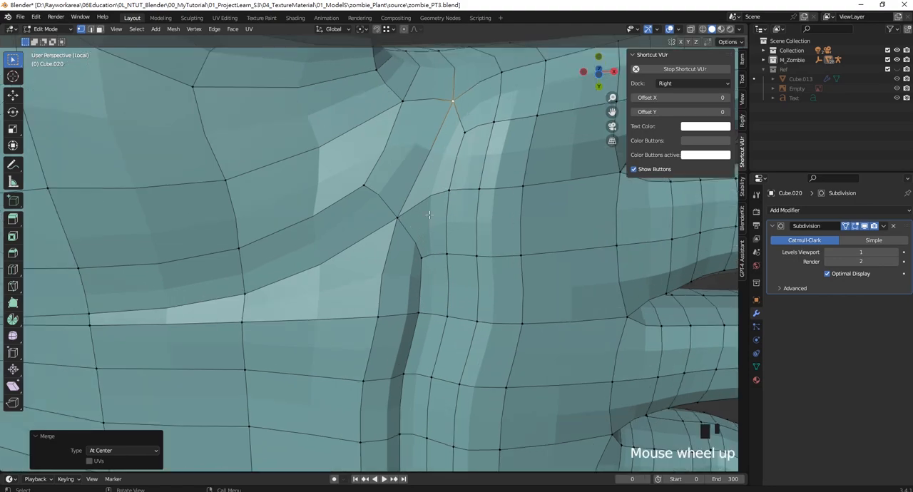
{"action": "scroll", "coordinate": [428, 263], "scroll_direction": "down", "scroll_amount": 2}
{"action": "middle_click_drag", "start_coordinate": [424, 203], "coordinate": [398, 235], "text": "shift"}
{"action": "key", "text": "Tab"}
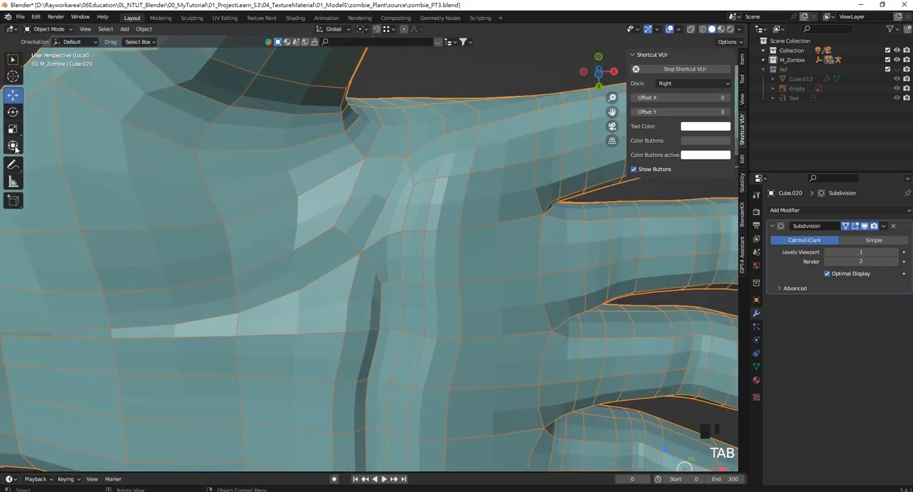
{"action": "key", "text": "Tab"}
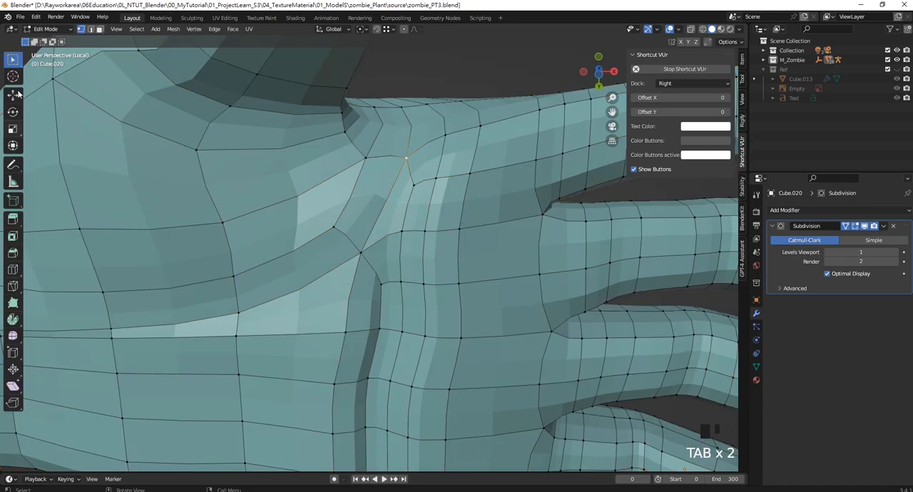
{"action": "left_click", "coordinate": [13, 285]}
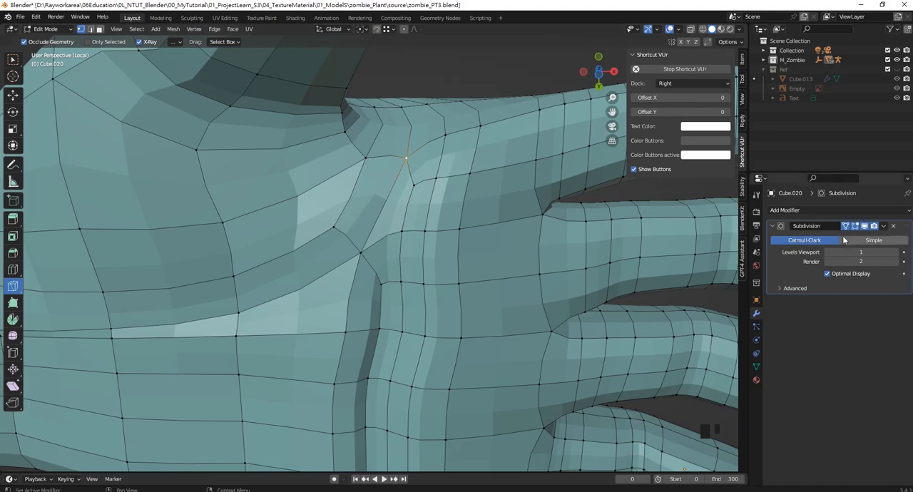
{"action": "left_click", "coordinate": [865, 226]}
{"action": "scroll", "coordinate": [423, 278], "scroll_direction": "up", "scroll_amount": 1}
{"action": "left_click", "coordinate": [378, 282]}
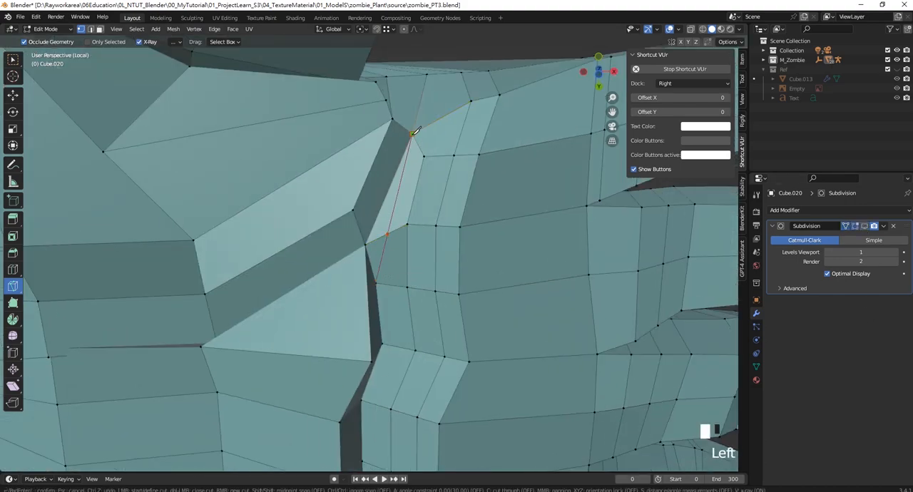
{"action": "key", "text": "Return"}
{"action": "left_click", "coordinate": [865, 226]}
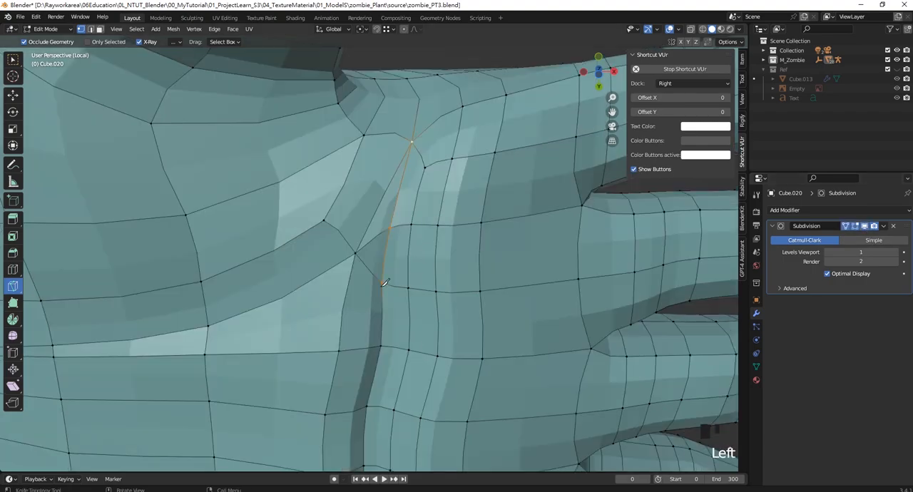
{"action": "scroll", "coordinate": [433, 189], "scroll_direction": "down", "scroll_amount": 4}
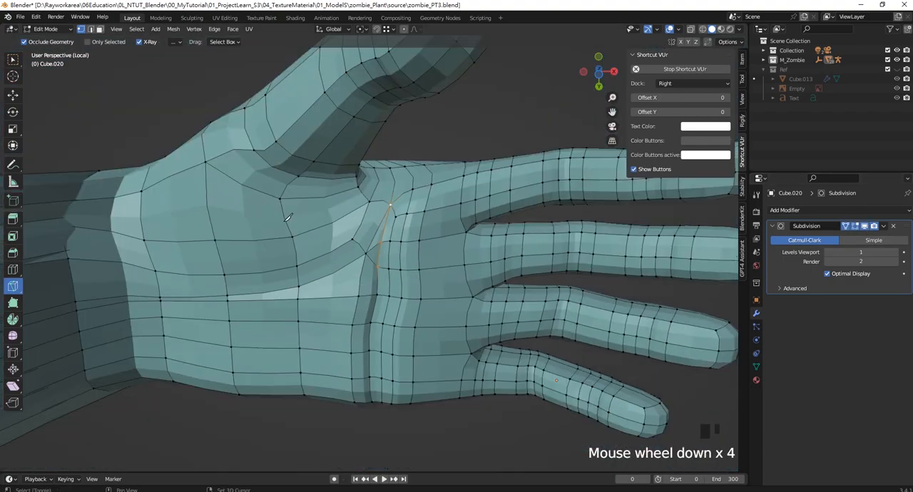
- Select the faces at the far end of the stretched wrist stub in face mode with wireframe shading, and delete them
{"action": "middle_click_drag", "start_coordinate": [288, 217], "coordinate": [421, 213]}
{"action": "scroll", "coordinate": [335, 251], "scroll_direction": "down", "scroll_amount": 1}
{"action": "left_click", "coordinate": [14, 97]}
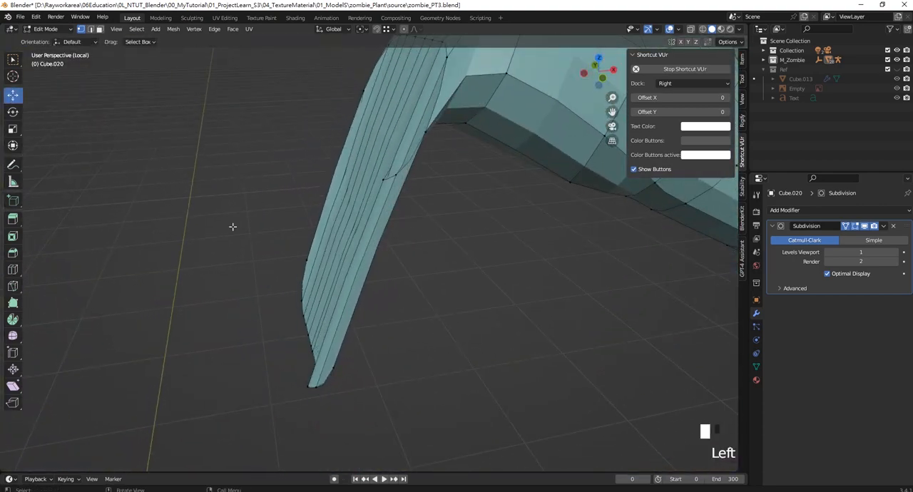
{"action": "mouse_move", "coordinate": [327, 261]}
{"action": "middle_mouse_down"}
{"action": "mouse_move", "coordinate": [393, 287]}
{"action": "mouse_move", "coordinate": [332, 278]}
{"action": "mouse_move", "coordinate": [329, 266]}
{"action": "middle_mouse_up"}
{"action": "left_click", "coordinate": [99, 29]}
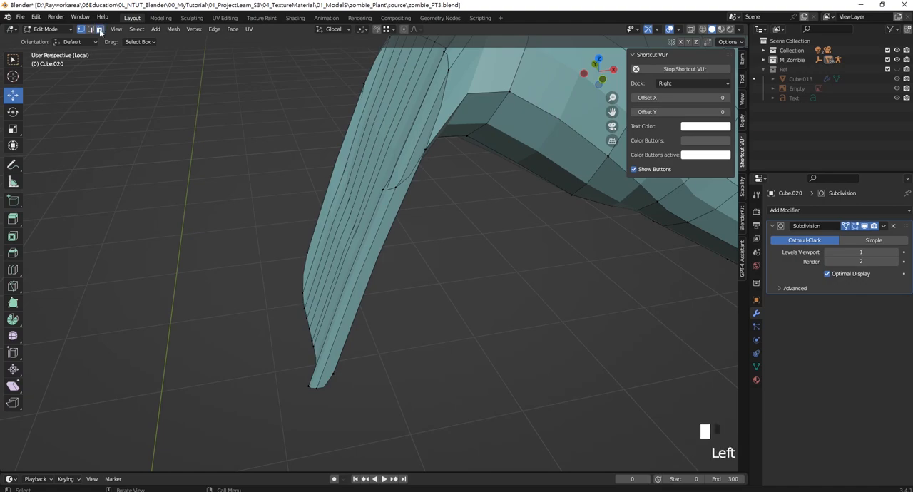
{"action": "left_click_drag", "start_coordinate": [431, 383], "coordinate": [305, 264]}
{"action": "middle_click_drag", "start_coordinate": [306, 265], "coordinate": [370, 299]}
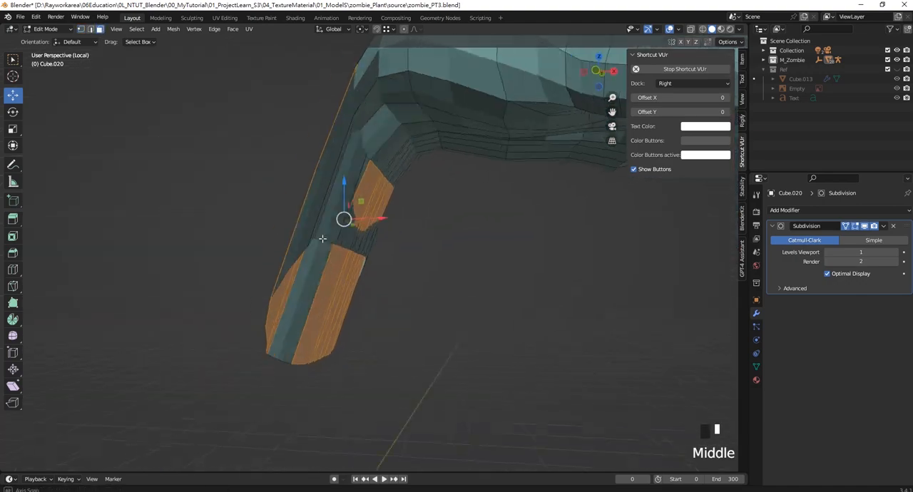
{"action": "left_click", "coordinate": [408, 354]}
{"action": "left_click_drag", "start_coordinate": [448, 400], "coordinate": [226, 207]}
{"action": "middle_click_drag", "start_coordinate": [321, 278], "coordinate": [297, 251]}
{"action": "key", "text": "z"}
{"action": "middle_click_drag", "start_coordinate": [236, 256], "coordinate": [285, 239]}
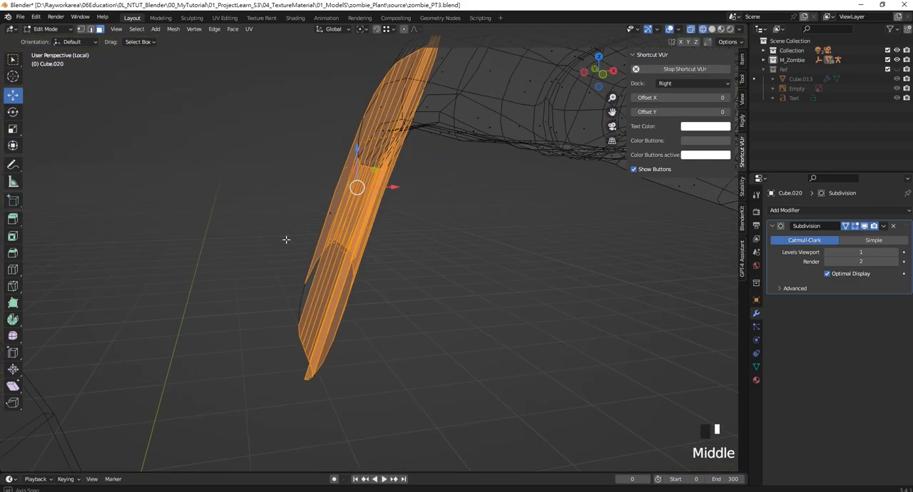
{"action": "mouse_move", "coordinate": [428, 383]}
{"action": "left_mouse_down"}
{"action": "mouse_move", "coordinate": [263, 248]}
{"action": "mouse_move", "coordinate": [225, 194]}
{"action": "left_mouse_up"}
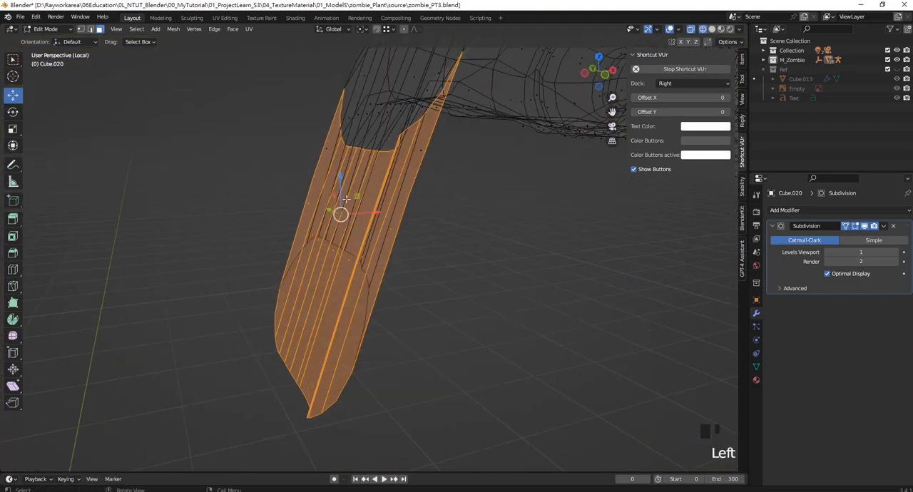
{"action": "key", "text": "Delete"}
{"action": "left_click", "coordinate": [320, 146]}
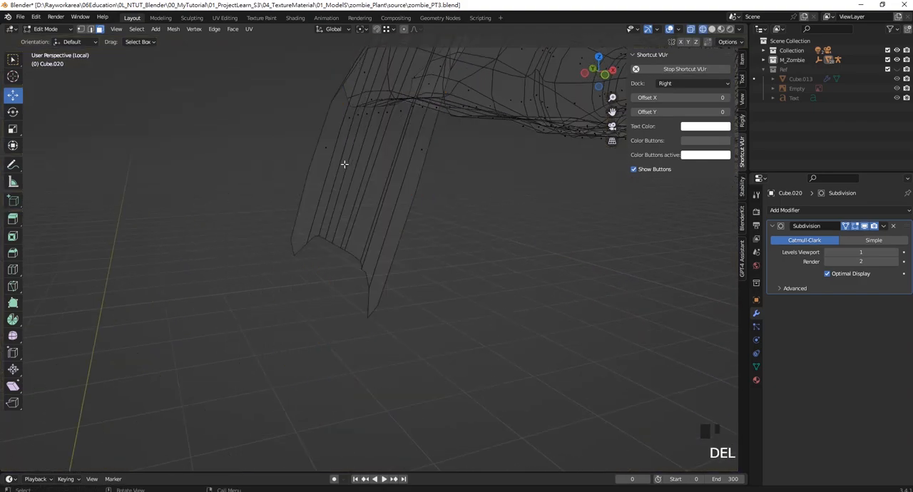
- Delete the remaining elongated faces of the wrist stub, leaving an open wrist, and return to solid shading
{"action": "middle_click_drag", "start_coordinate": [345, 164], "coordinate": [464, 344], "text": "shift"}
{"action": "left_click_drag", "start_coordinate": [464, 344], "coordinate": [255, 186]}
{"action": "mouse_move", "coordinate": [256, 185]}
{"action": "middle_mouse_down"}
{"action": "mouse_move", "coordinate": [388, 205]}
{"action": "mouse_move", "coordinate": [421, 270]}
{"action": "middle_mouse_up"}
{"action": "left_click_drag", "start_coordinate": [420, 269], "coordinate": [264, 155], "text": "shift"}
{"action": "middle_click_drag", "start_coordinate": [265, 155], "coordinate": [375, 187]}
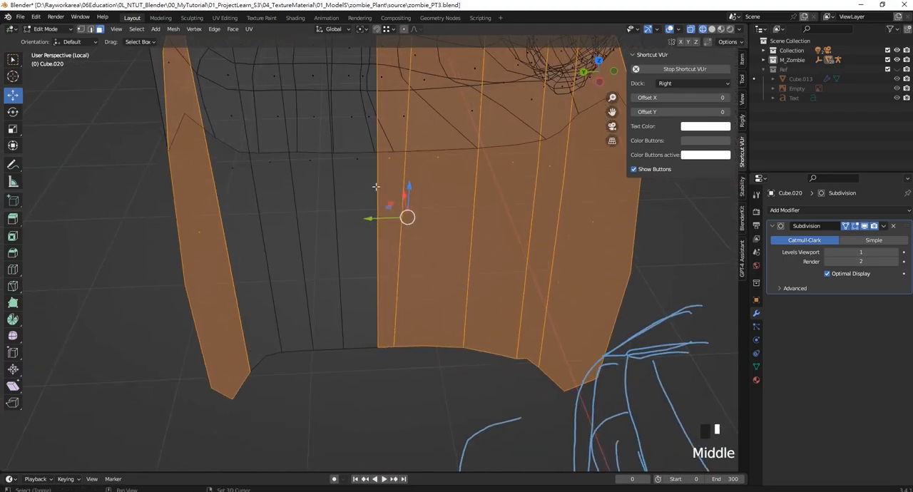
{"action": "left_click_drag", "start_coordinate": [376, 186], "coordinate": [219, 151], "text": "shift"}
{"action": "mouse_move", "coordinate": [219, 150]}
{"action": "middle_mouse_down", "text": "shift"}
{"action": "mouse_move", "coordinate": [333, 257]}
{"action": "mouse_move", "coordinate": [436, 218]}
{"action": "mouse_move", "coordinate": [371, 229]}
{"action": "mouse_move", "coordinate": [389, 234]}
{"action": "mouse_move", "coordinate": [351, 217]}
{"action": "mouse_move", "coordinate": [345, 146]}
{"action": "mouse_move", "coordinate": [392, 172]}
{"action": "middle_mouse_up", "text": "shift"}
{"action": "key", "text": "Delete"}
{"action": "left_click", "coordinate": [354, 241]}
{"action": "scroll", "coordinate": [436, 219], "scroll_direction": "up", "scroll_amount": 2}
{"action": "key", "text": "z"}
{"action": "left_click", "coordinate": [438, 243]}
- Examine the hand's topology from the palm and the side, and compare it with the reference hand
{"action": "scroll", "coordinate": [459, 216], "scroll_direction": "up", "scroll_amount": 4}
{"action": "middle_click_drag", "start_coordinate": [458, 216], "coordinate": [356, 234]}
{"action": "scroll", "coordinate": [365, 219], "scroll_direction": "up", "scroll_amount": 2}
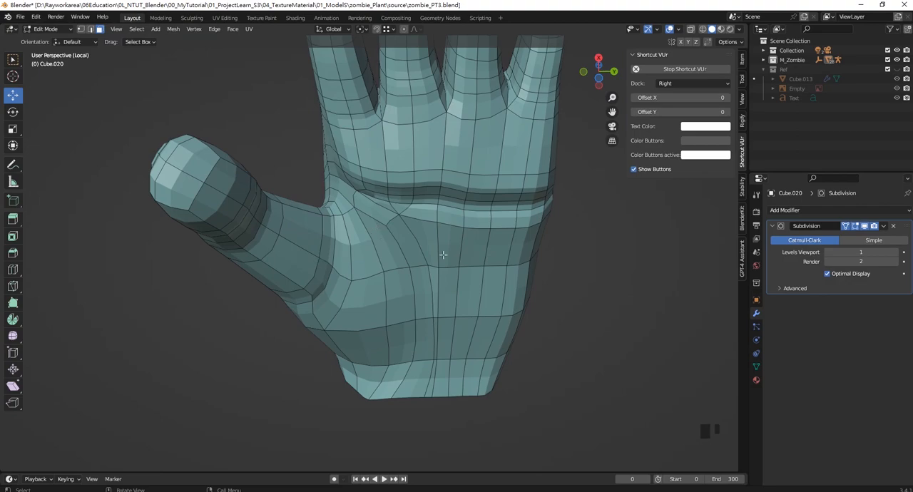
{"action": "scroll", "coordinate": [410, 284], "scroll_direction": "up", "scroll_amount": 2}
{"action": "middle_click_drag", "start_coordinate": [409, 283], "coordinate": [218, 224]}
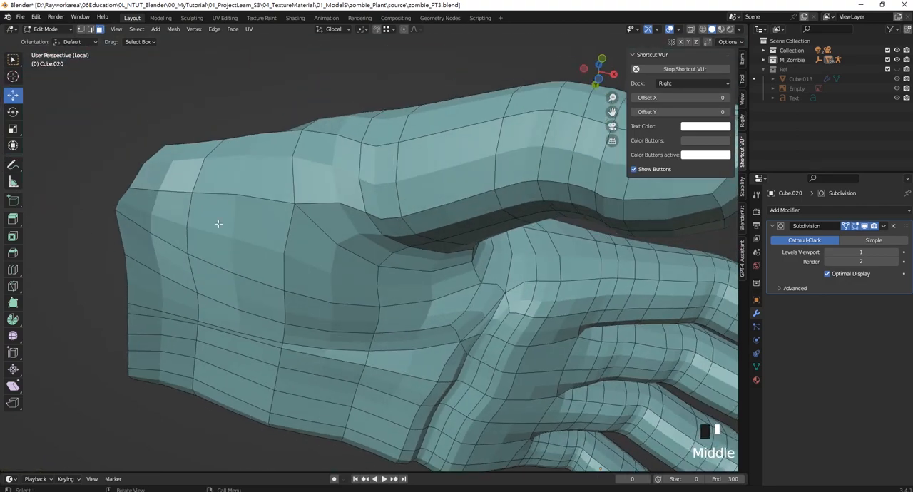
{"action": "scroll", "coordinate": [336, 274], "scroll_direction": "down", "scroll_amount": 5}
{"action": "scroll", "coordinate": [336, 274], "scroll_direction": "up", "scroll_amount": 2}
{"action": "scroll", "coordinate": [336, 274], "scroll_direction": "down", "scroll_amount": 4}
{"action": "middle_click_drag", "start_coordinate": [336, 274], "coordinate": [295, 205]}
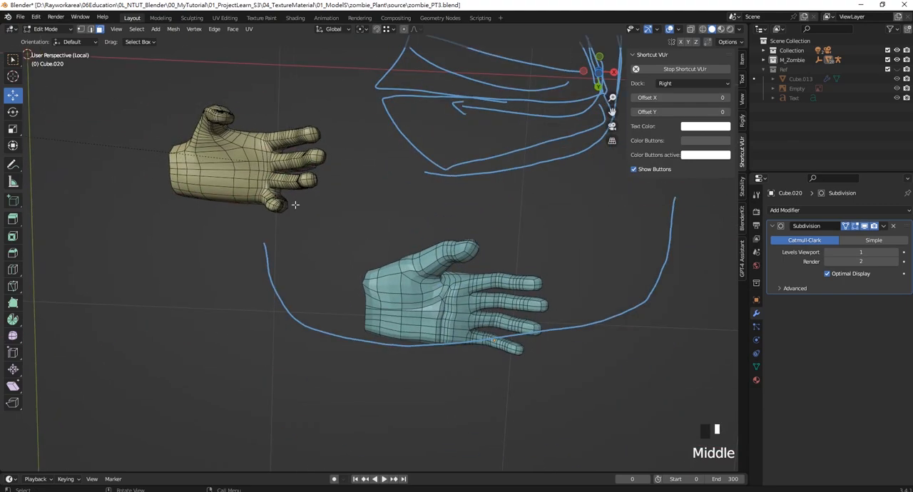
{"action": "scroll", "coordinate": [230, 183], "scroll_direction": "up", "scroll_amount": 3}
{"action": "scroll", "coordinate": [231, 183], "scroll_direction": "down", "scroll_amount": 1}
{"action": "scroll", "coordinate": [428, 364], "scroll_direction": "up", "scroll_amount": 1}
{"action": "middle_click_drag", "start_coordinate": [438, 374], "coordinate": [206, 266], "text": "shift"}
{"action": "scroll", "coordinate": [342, 291], "scroll_direction": "up", "scroll_amount": 4}
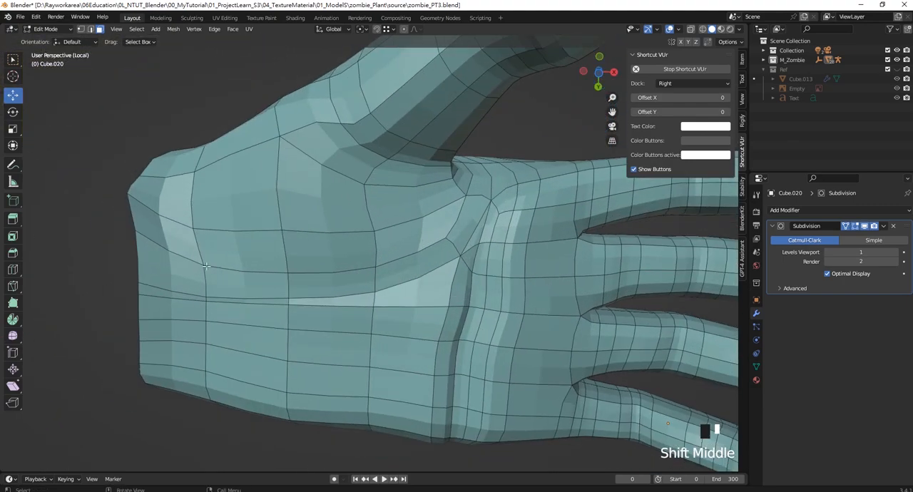
- Reposition individual vertices at the base of the palm and the wrist, lowering one by about 0.05 m along Z
{"action": "left_click", "coordinate": [91, 30]}
{"action": "left_click", "coordinate": [81, 30]}
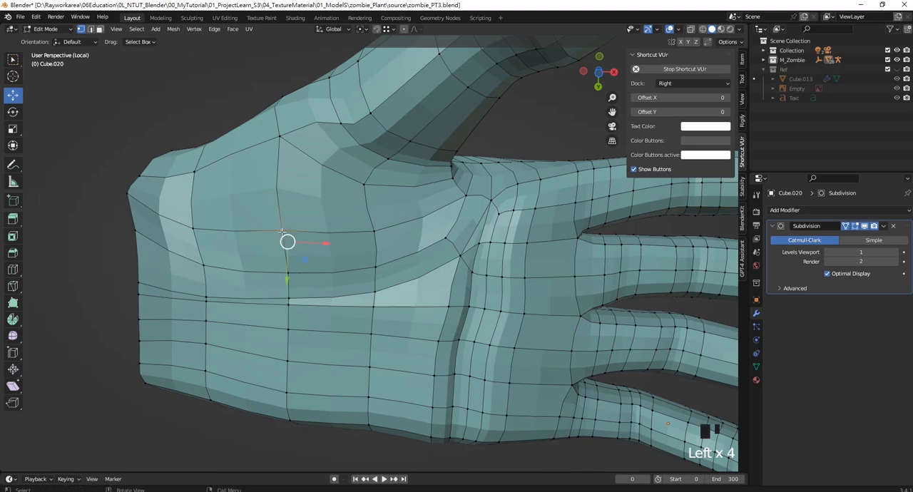
{"action": "middle_click_drag", "start_coordinate": [282, 233], "coordinate": [287, 331]}
{"action": "left_click_drag", "start_coordinate": [285, 332], "coordinate": [293, 321]}
{"action": "left_click", "coordinate": [375, 314]}
{"action": "left_click_drag", "start_coordinate": [379, 296], "coordinate": [379, 302]}
{"action": "middle_click_drag", "start_coordinate": [290, 306], "coordinate": [340, 256]}
{"action": "left_click", "coordinate": [284, 233]}
{"action": "left_click_drag", "start_coordinate": [257, 204], "coordinate": [254, 219]}
{"action": "middle_click_drag", "start_coordinate": [305, 214], "coordinate": [360, 260]}
{"action": "scroll", "coordinate": [361, 268], "scroll_direction": "up", "scroll_amount": 2}
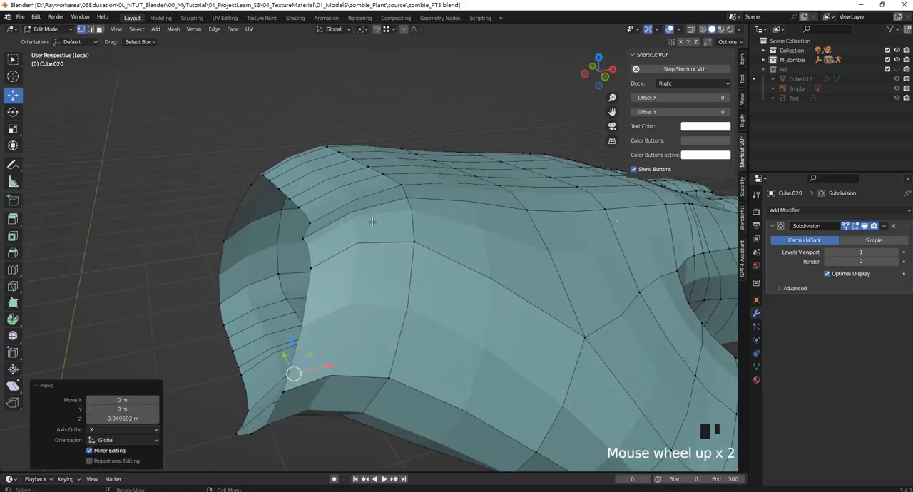
- Select the open wrist's border loop and raise it by about 0.076 m along Z in front view
{"action": "left_click", "coordinate": [305, 214], "text": "alt+shift"}
{"action": "scroll", "coordinate": [309, 221], "scroll_direction": "down", "scroll_amount": 5}
{"action": "middle_click_drag", "start_coordinate": [313, 285], "coordinate": [308, 226]}
{"action": "scroll", "coordinate": [321, 271], "scroll_direction": "up", "scroll_amount": 4}
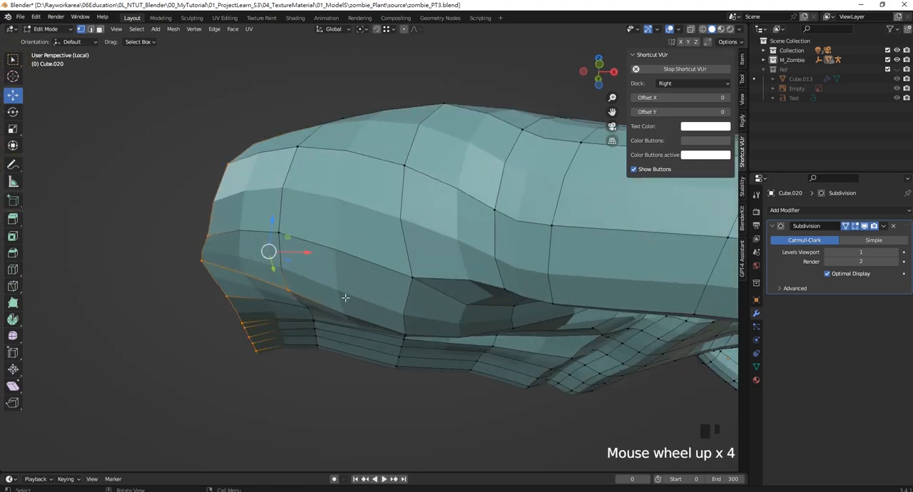
{"action": "left_click_drag", "start_coordinate": [332, 314], "coordinate": [279, 274], "text": "ctrl"}
{"action": "middle_click_drag", "start_coordinate": [279, 275], "coordinate": [345, 323]}
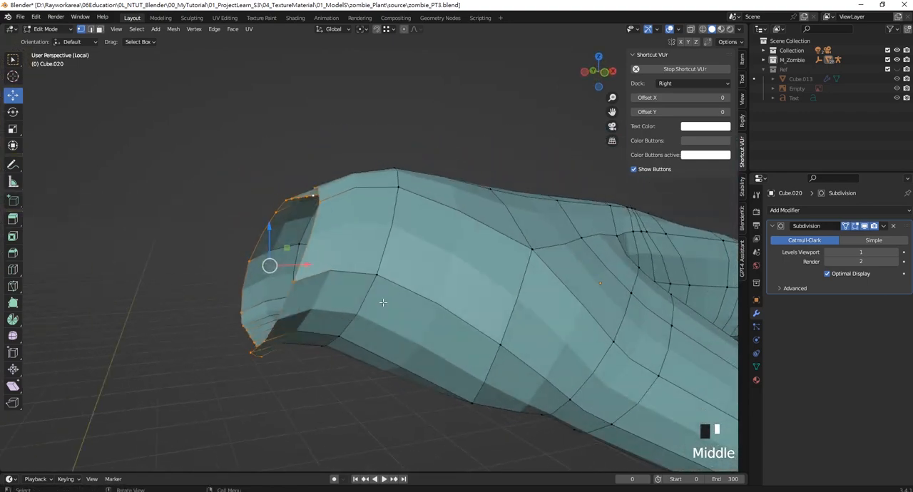
{"action": "key", "text": "KP_3"}
{"action": "key", "text": "KP_1"}
{"action": "left_click_drag", "start_coordinate": [261, 230], "coordinate": [262, 201]}
{"action": "scroll", "coordinate": [450, 225], "scroll_direction": "down", "scroll_amount": 3}
{"action": "scroll", "coordinate": [450, 224], "scroll_direction": "up", "scroll_amount": 2}
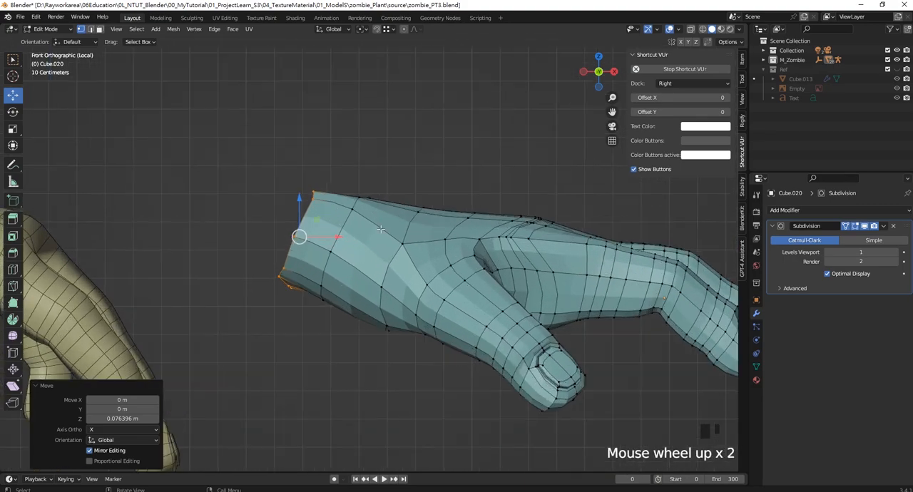
- Extrude the wrist's border loop by about -0.374 m along X to start the forearm
{"action": "middle_click_drag", "start_coordinate": [357, 228], "coordinate": [403, 242], "text": "shift"}
{"action": "key", "text": "e"}
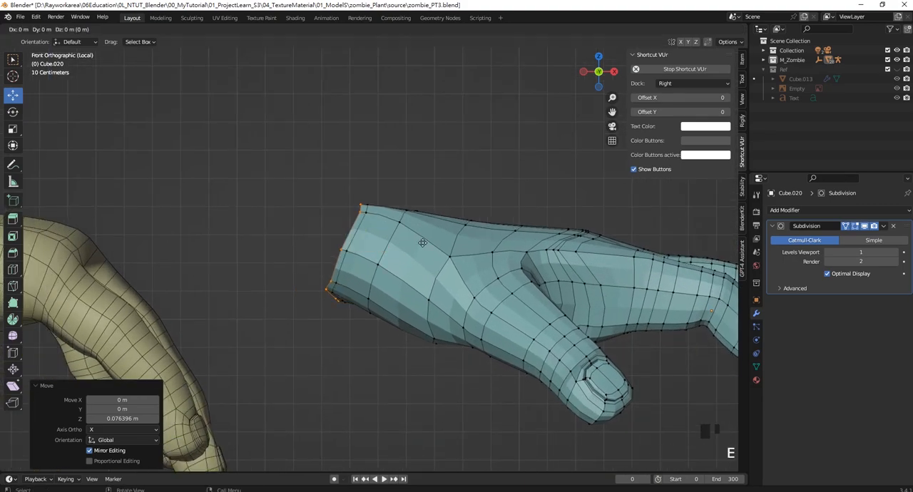
{"action": "key", "text": "x"}
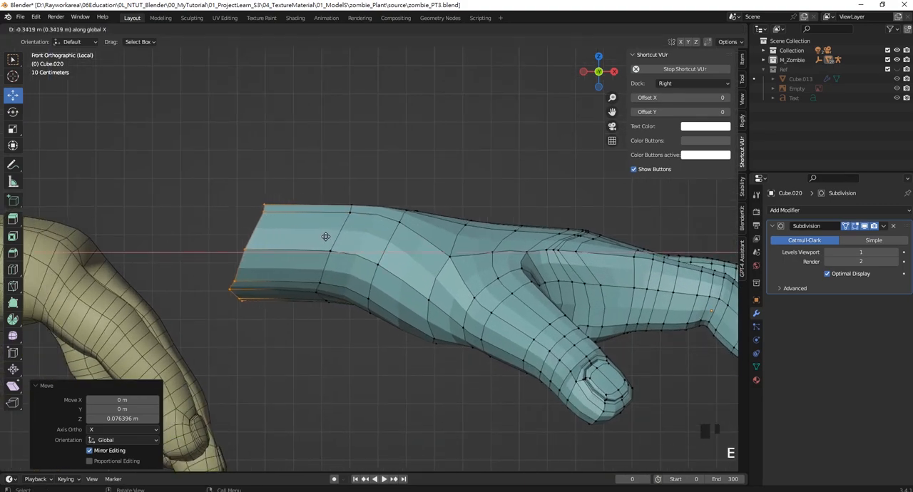
{"action": "left_click", "coordinate": [317, 233]}
{"action": "middle_click_drag", "start_coordinate": [317, 233], "coordinate": [319, 292]}
- Flatten the forearm's end loop by scaling it to 0 along X, and move it about -0.116 m along X
{"action": "key", "text": "KP_7"}
{"action": "scroll", "coordinate": [464, 312], "scroll_direction": "down", "scroll_amount": 3}
{"action": "scroll", "coordinate": [464, 312], "scroll_direction": "up", "scroll_amount": 5}
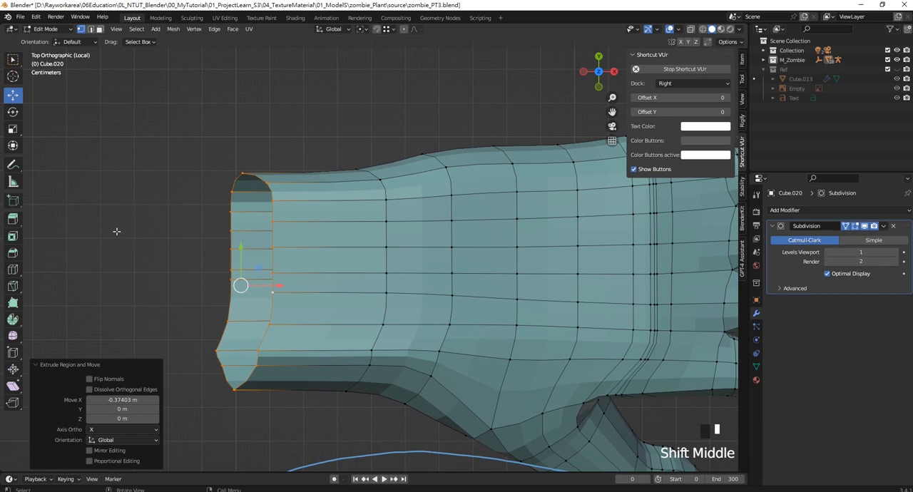
{"action": "key", "text": "s"}
{"action": "key", "text": "x"}
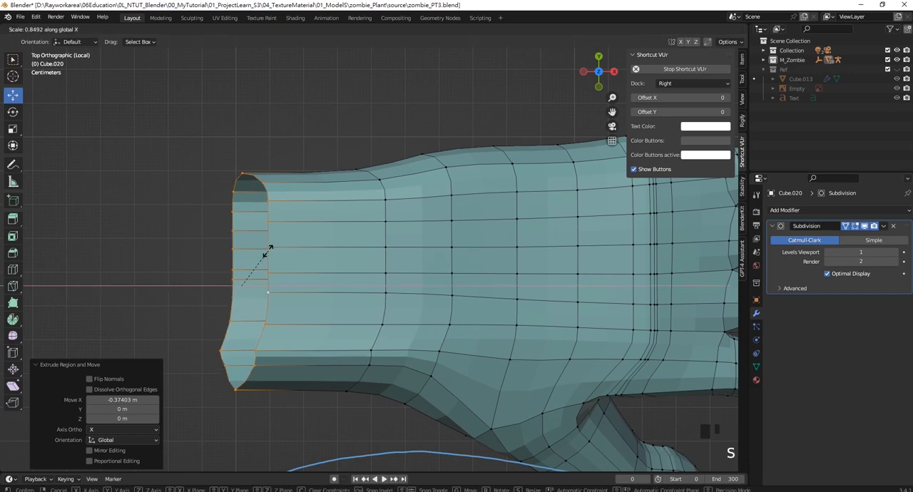
{"action": "key", "text": "0"}
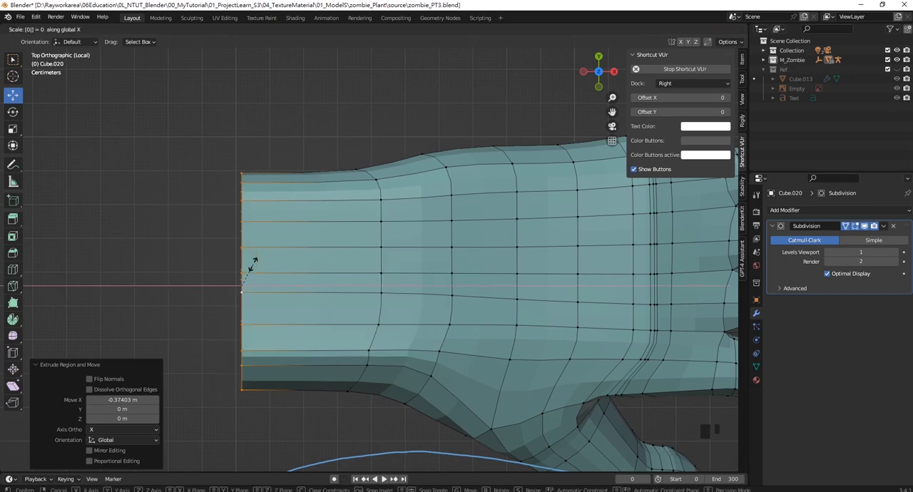
{"action": "key", "text": "Return"}
{"action": "left_click_drag", "start_coordinate": [271, 285], "coordinate": [233, 285]}
{"action": "scroll", "coordinate": [376, 251], "scroll_direction": "down", "scroll_amount": 4}
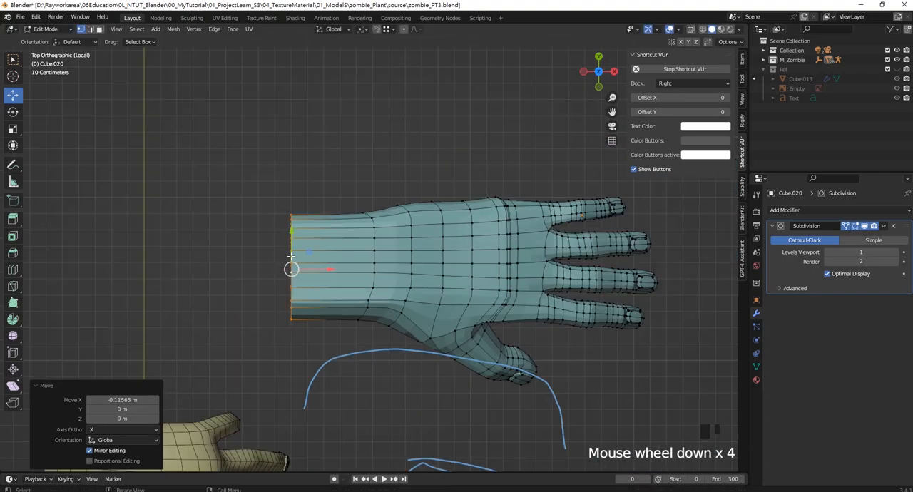
- Examine the extended forearm and the palm's edge flow from several angles
{"action": "scroll", "coordinate": [379, 255], "scroll_direction": "down", "scroll_amount": 2}
{"action": "scroll", "coordinate": [379, 254], "scroll_direction": "up", "scroll_amount": 1}
{"action": "middle_click_drag", "start_coordinate": [391, 267], "coordinate": [374, 241]}
{"action": "scroll", "coordinate": [374, 241], "scroll_direction": "down", "scroll_amount": 3}
{"action": "scroll", "coordinate": [375, 242], "scroll_direction": "up", "scroll_amount": 1}
{"action": "middle_click_drag", "start_coordinate": [400, 278], "coordinate": [400, 257]}
{"action": "scroll", "coordinate": [474, 273], "scroll_direction": "up", "scroll_amount": 2}
{"action": "middle_click_drag", "start_coordinate": [474, 273], "coordinate": [603, 35]}
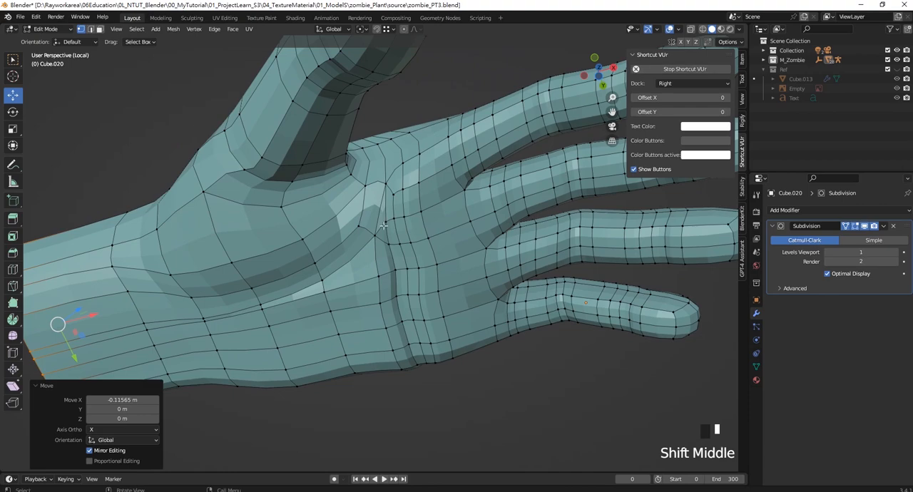
- Apply Shade Auto Smooth to the hand in Object Mode and hide the viewport overlays
{"action": "key", "text": "Tab"}
{"action": "middle_click_drag", "start_coordinate": [428, 257], "coordinate": [390, 288]}
{"action": "right_click", "coordinate": [390, 285]}
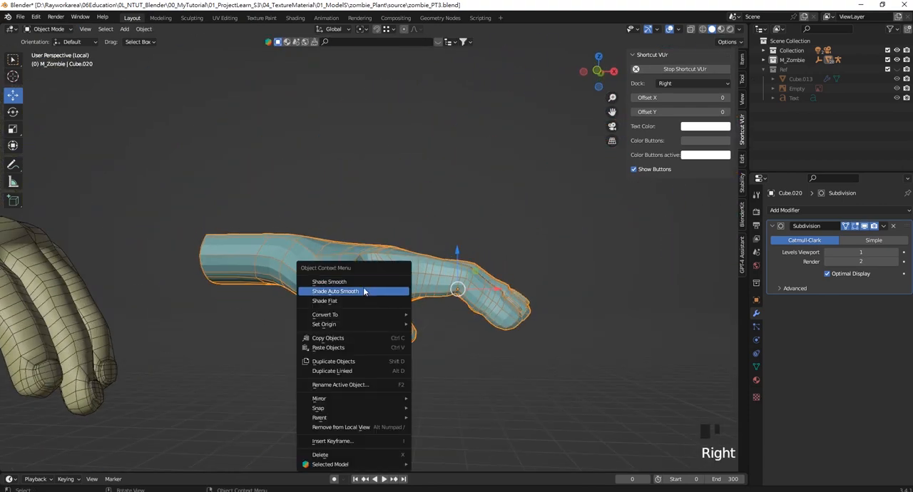
{"action": "left_click", "coordinate": [406, 291]}
{"action": "mouse_move", "coordinate": [412, 207]}
{"action": "middle_mouse_down"}
{"action": "mouse_move", "coordinate": [408, 261]}
{"action": "mouse_move", "coordinate": [390, 304]}
{"action": "mouse_move", "coordinate": [405, 257]}
{"action": "middle_mouse_up"}
{"action": "left_click", "coordinate": [674, 29]}
{"action": "left_click", "coordinate": [671, 30]}
- Inspect the smooth-shaded hand in perspective and from directly below, beside the reference hand
{"action": "middle_click_drag", "start_coordinate": [446, 146], "coordinate": [356, 170]}
{"action": "scroll", "coordinate": [388, 310], "scroll_direction": "down", "scroll_amount": 2}
{"action": "scroll", "coordinate": [338, 277], "scroll_direction": "up", "scroll_amount": 4}
{"action": "scroll", "coordinate": [406, 206], "scroll_direction": "down", "scroll_amount": 6}
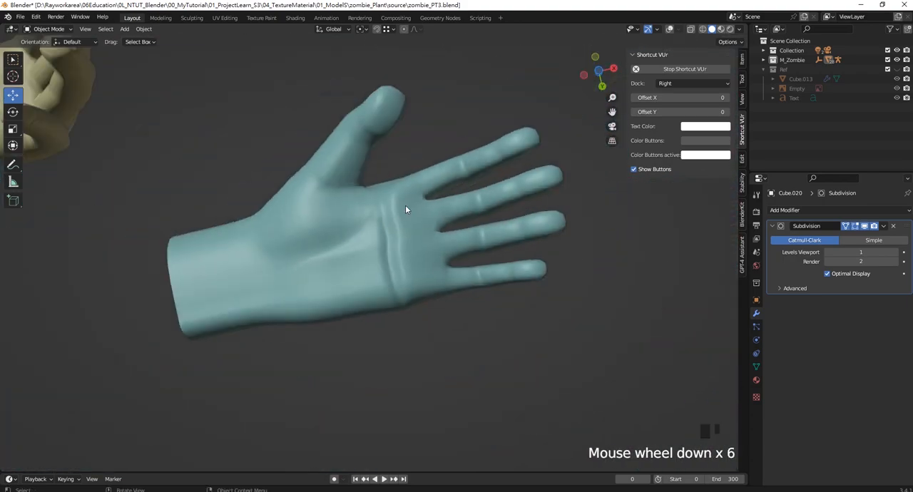
{"action": "middle_click_drag", "start_coordinate": [405, 205], "coordinate": [429, 203]}
{"action": "key", "text": "KP_7"}
{"action": "key", "text": "KP_9"}
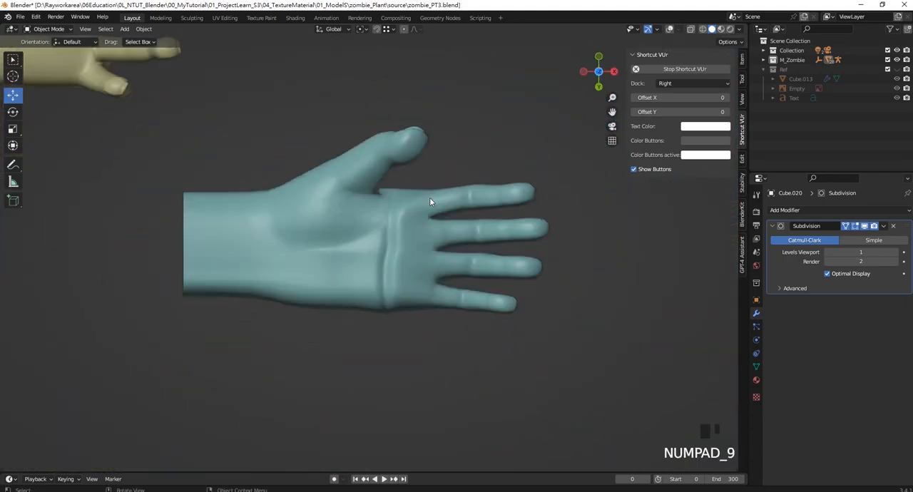
{"action": "scroll", "coordinate": [409, 243], "scroll_direction": "up", "scroll_amount": 2}
{"action": "middle_click_drag", "start_coordinate": [428, 213], "coordinate": [480, 290], "text": "shift"}
{"action": "scroll", "coordinate": [525, 285], "scroll_direction": "up", "scroll_amount": 2}
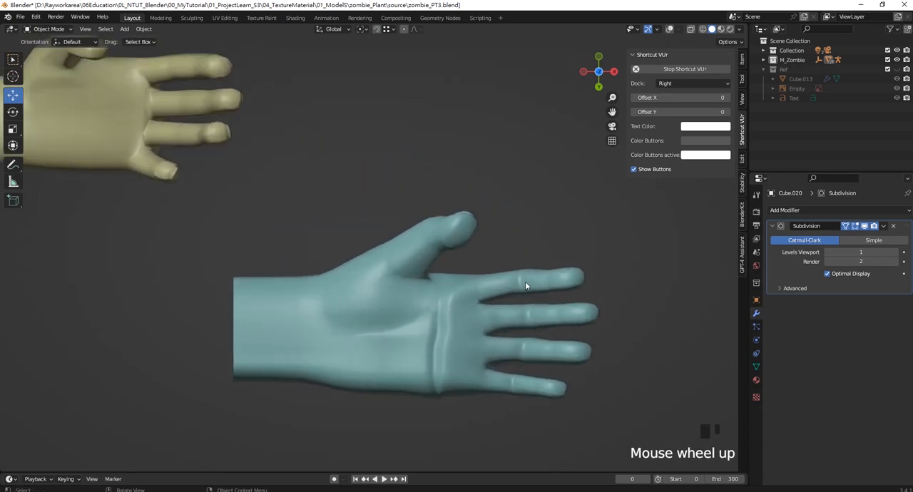
- Display the hand in wireframe, enter Edit Mode and turn the viewport overlays back on
{"action": "key", "text": "z"}
{"action": "left_click", "coordinate": [481, 206]}
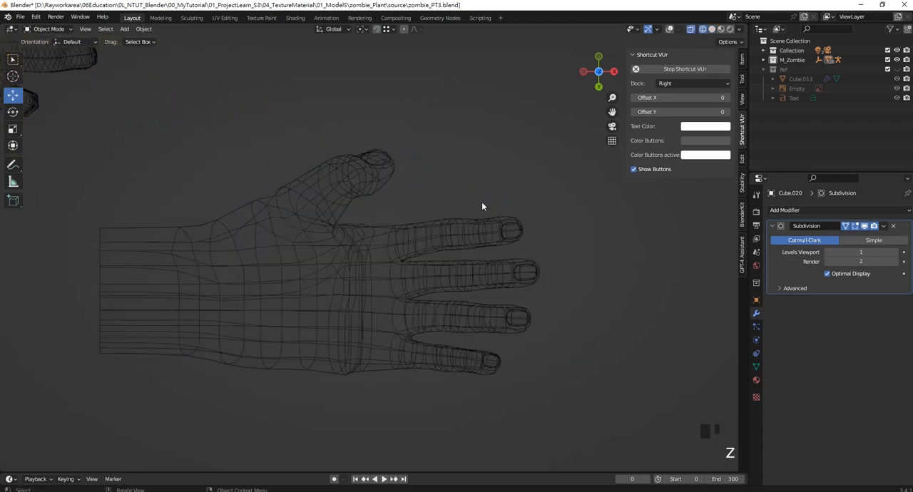
{"action": "key", "text": "z"}
{"action": "left_click", "coordinate": [350, 279]}
{"action": "key", "text": "Tab"}
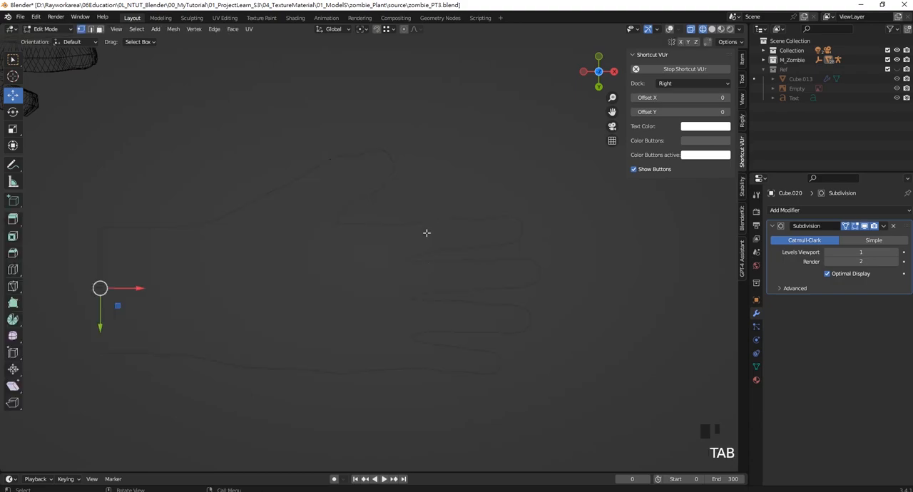
{"action": "left_click", "coordinate": [426, 233]}
{"action": "left_click", "coordinate": [670, 29]}
{"action": "scroll", "coordinate": [648, 352], "scroll_direction": "up", "scroll_amount": 1}
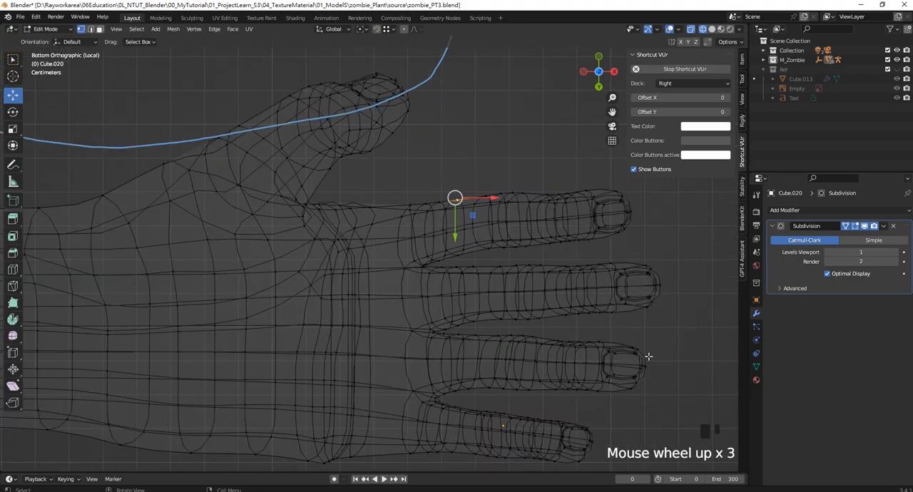
- Select all four fingers, rotate them slightly clockwise about global Z in the bottom view, and nudge them into place
{"action": "middle_click_drag", "start_coordinate": [648, 352], "coordinate": [564, 320], "text": "shift"}
{"action": "left_click_drag", "start_coordinate": [596, 408], "coordinate": [341, 153]}
{"action": "middle_click_drag", "start_coordinate": [383, 206], "coordinate": [435, 265], "text": "shift"}
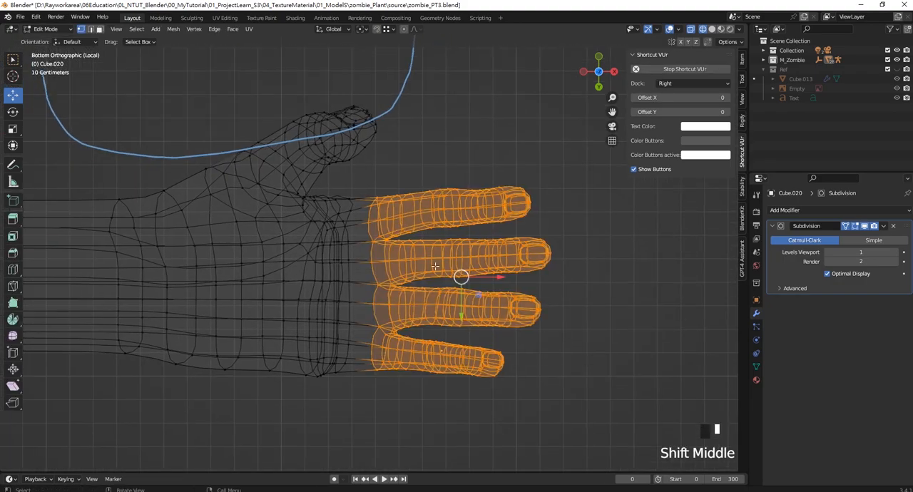
{"action": "key", "text": "r"}
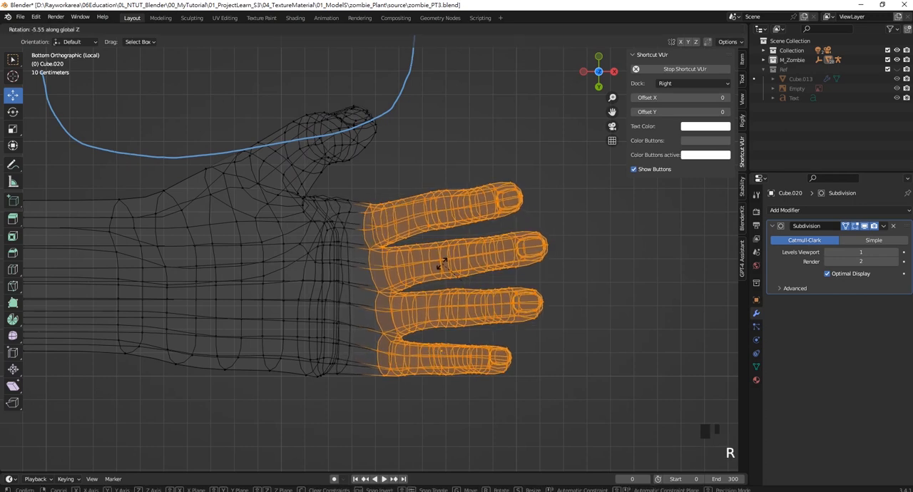
{"action": "left_click", "coordinate": [442, 257]}
{"action": "left_click_drag", "start_coordinate": [463, 301], "coordinate": [475, 287]}
{"action": "left_click", "coordinate": [521, 235]}
- Select the index finger's end segment including the nail and move it about -0.008 m along Y
{"action": "scroll", "coordinate": [523, 229], "scroll_direction": "up", "scroll_amount": 3}
{"action": "middle_click_drag", "start_coordinate": [522, 227], "coordinate": [422, 269], "text": "shift"}
{"action": "left_click_drag", "start_coordinate": [438, 281], "coordinate": [392, 275]}
{"action": "key", "text": "ctrl+z"}
{"action": "left_click_drag", "start_coordinate": [542, 282], "coordinate": [414, 161]}
{"action": "scroll", "coordinate": [431, 242], "scroll_direction": "up", "scroll_amount": 2}
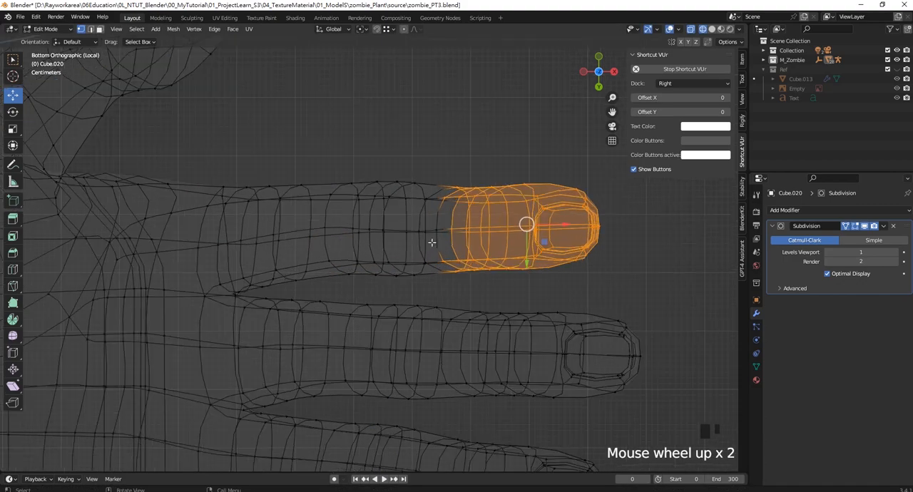
{"action": "left_click_drag", "start_coordinate": [527, 262], "coordinate": [524, 259]}
{"action": "middle_click_drag", "start_coordinate": [234, 300], "coordinate": [364, 320], "text": "shift"}
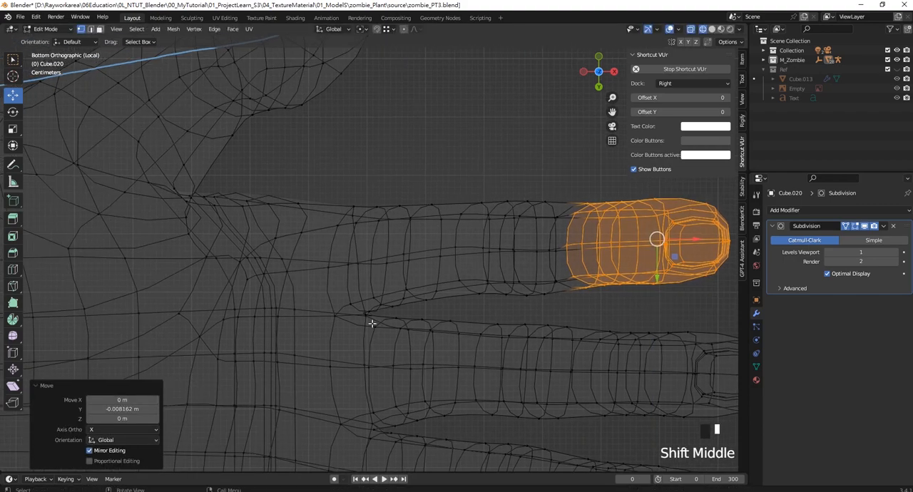
- Shift the palm section at the index finger's root along negative Y, and move the finger's base loops about -0.011 m along Y
{"action": "left_click_drag", "start_coordinate": [372, 323], "coordinate": [263, 149]}
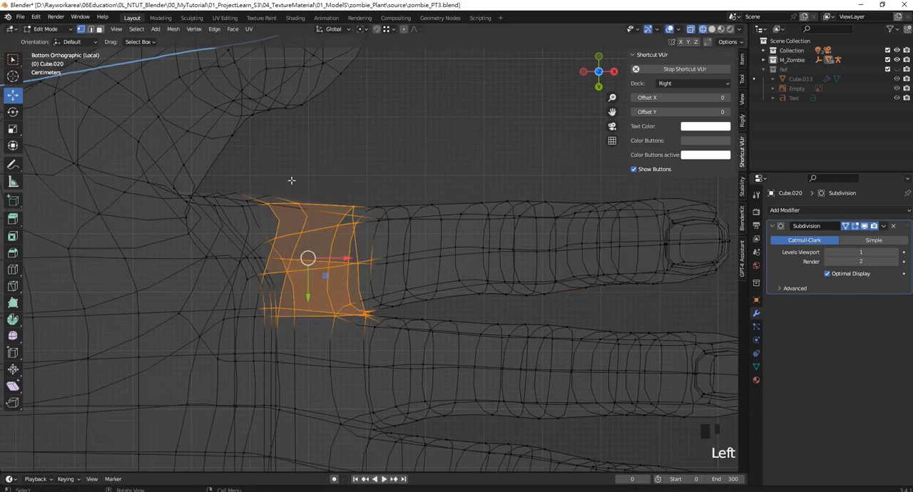
{"action": "left_click_drag", "start_coordinate": [308, 291], "coordinate": [307, 286]}
{"action": "left_click_drag", "start_coordinate": [415, 312], "coordinate": [349, 184]}
{"action": "left_click_drag", "start_coordinate": [384, 288], "coordinate": [384, 284]}
{"action": "scroll", "coordinate": [384, 284], "scroll_direction": "down", "scroll_amount": 2}
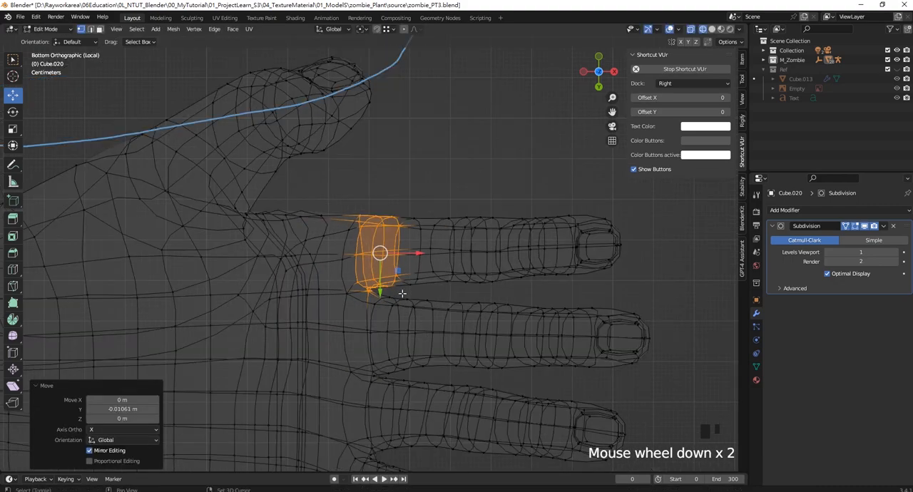
{"action": "middle_click_drag", "start_coordinate": [526, 374], "coordinate": [483, 277], "text": "shift"}
{"action": "left_click", "coordinate": [618, 278]}
{"action": "scroll", "coordinate": [458, 209], "scroll_direction": "down", "scroll_amount": 2}
{"action": "scroll", "coordinate": [480, 206], "scroll_direction": "up", "scroll_amount": 4}
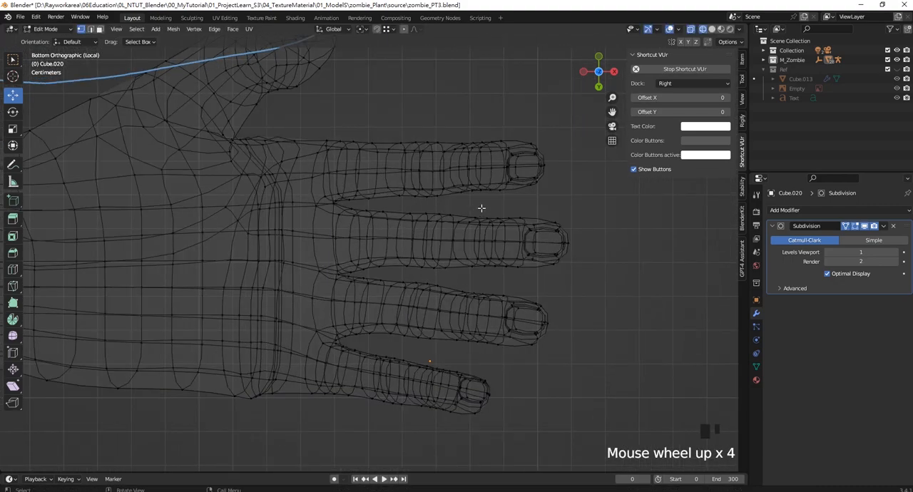
- Rotate the index fingertip about 2.6° around Z, move it about 0.006 m along Y, and nudge it slightly along X
{"action": "middle_click_drag", "start_coordinate": [481, 206], "coordinate": [442, 165], "text": "shift"}
{"action": "left_click_drag", "start_coordinate": [425, 148], "coordinate": [517, 232]}
{"action": "middle_click_drag", "start_coordinate": [518, 232], "coordinate": [505, 246], "text": "shift"}
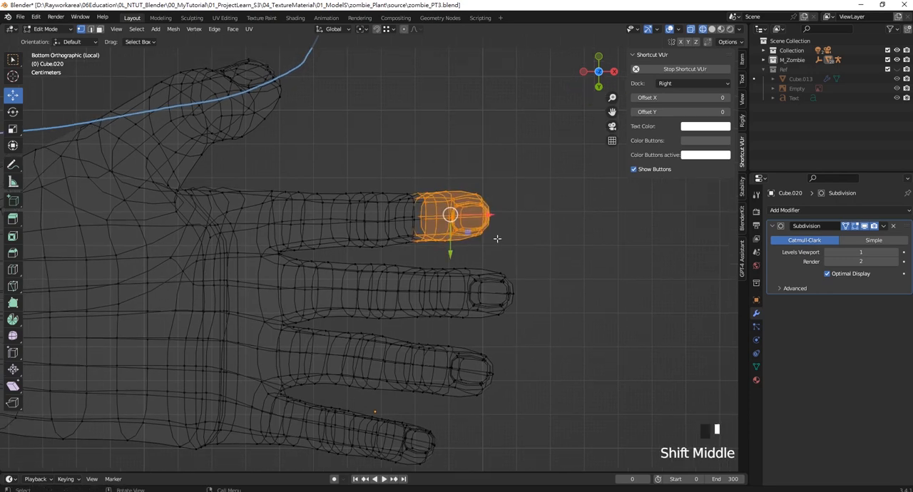
{"action": "key", "text": "r"}
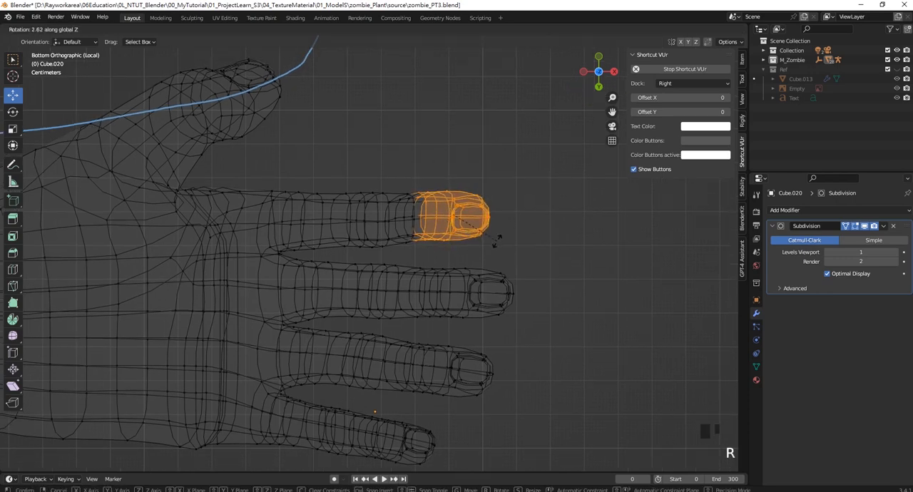
{"action": "left_click", "coordinate": [497, 240]}
{"action": "left_click_drag", "start_coordinate": [445, 248], "coordinate": [447, 252]}
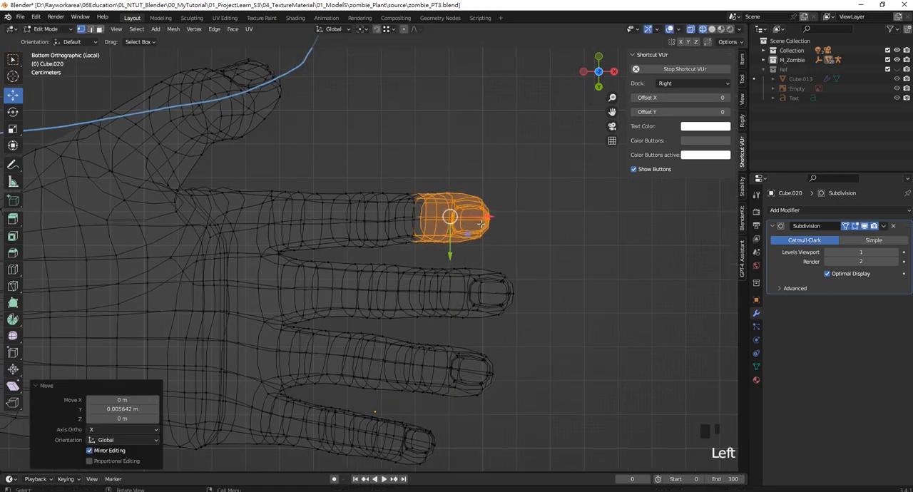
{"action": "left_click_drag", "start_coordinate": [489, 215], "coordinate": [494, 222]}
{"action": "left_click", "coordinate": [510, 250]}
- Move the outline vertex at the thumb's base slightly outward and toward the wrist
{"action": "scroll", "coordinate": [464, 297], "scroll_direction": "down", "scroll_amount": 5}
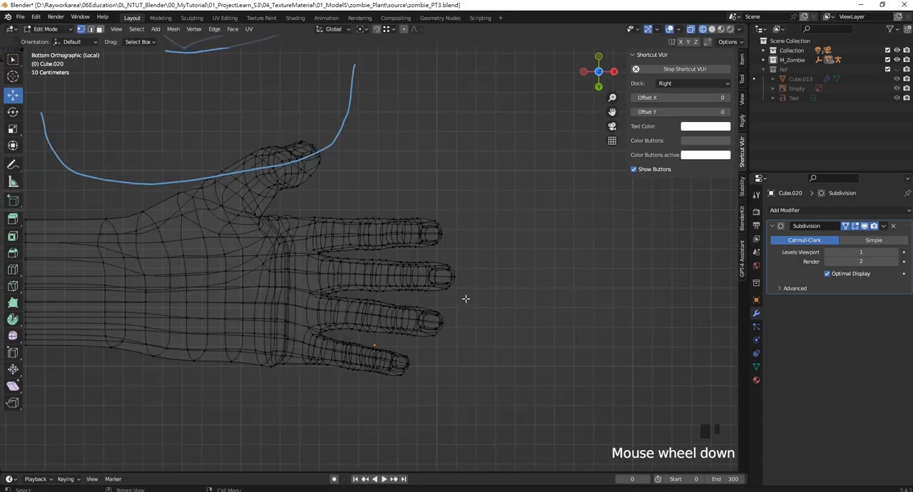
{"action": "middle_click_drag", "start_coordinate": [419, 264], "coordinate": [476, 265], "text": "shift"}
{"action": "scroll", "coordinate": [409, 261], "scroll_direction": "up", "scroll_amount": 1}
{"action": "middle_click_drag", "start_coordinate": [404, 247], "coordinate": [491, 265], "text": "shift"}
{"action": "scroll", "coordinate": [341, 304], "scroll_direction": "up", "scroll_amount": 1}
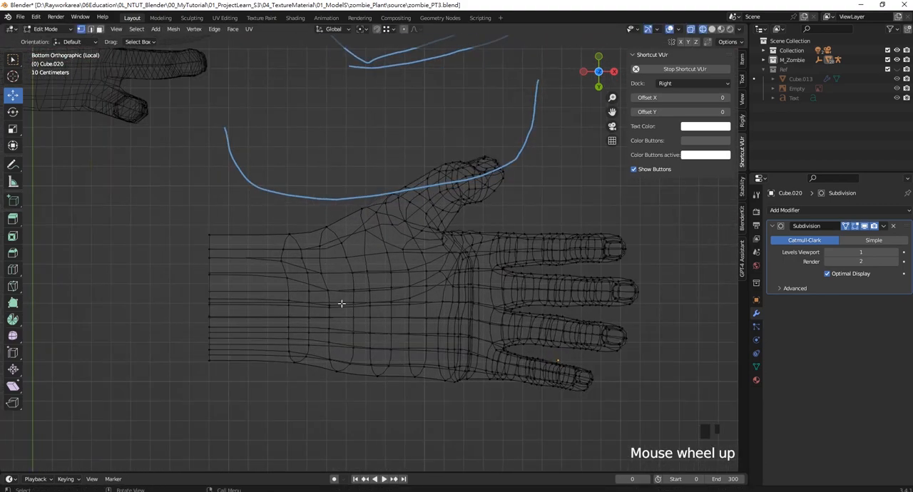
{"action": "left_click", "coordinate": [362, 205]}
{"action": "left_click_drag", "start_coordinate": [380, 204], "coordinate": [365, 199]}
{"action": "left_click", "coordinate": [412, 157]}
- Compare the wireframe hand's proportions with the reference hand and check the thumb web and finger roots
{"action": "scroll", "coordinate": [517, 230], "scroll_direction": "down", "scroll_amount": 4}
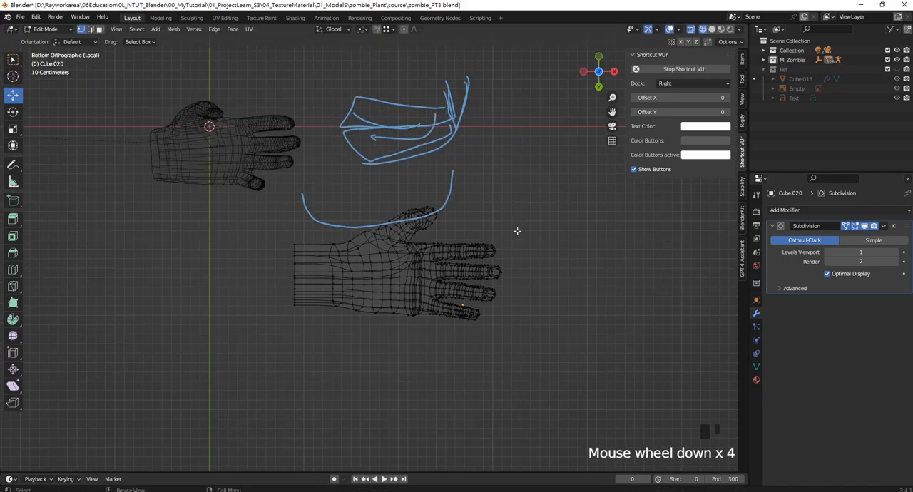
{"action": "scroll", "coordinate": [380, 262], "scroll_direction": "up", "scroll_amount": 1}
{"action": "mouse_move", "coordinate": [380, 262]}
{"action": "middle_mouse_down", "text": "shift"}
{"action": "mouse_move", "coordinate": [334, 299]}
{"action": "mouse_move", "coordinate": [331, 271]}
{"action": "middle_mouse_up", "text": "shift"}
{"action": "scroll", "coordinate": [332, 289], "scroll_direction": "up", "scroll_amount": 2}
{"action": "scroll", "coordinate": [519, 326], "scroll_direction": "up", "scroll_amount": 4}
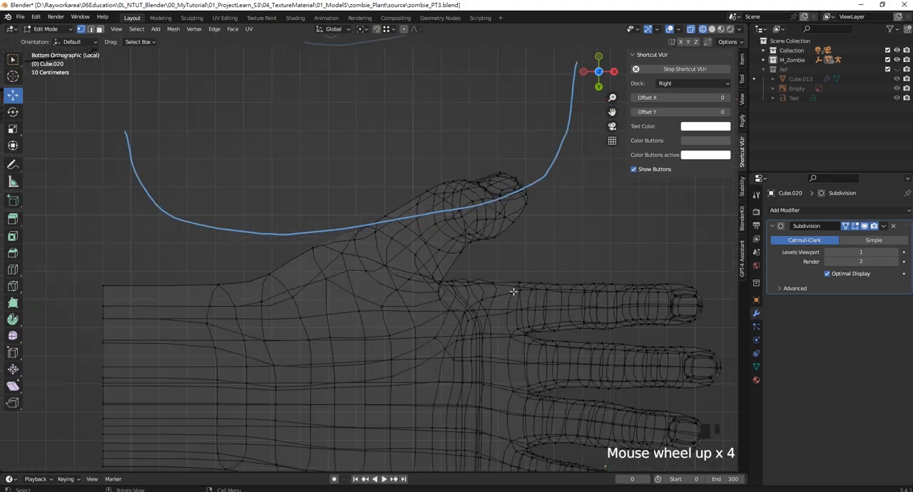
{"action": "scroll", "coordinate": [519, 327], "scroll_direction": "down", "scroll_amount": 1}
{"action": "middle_click_drag", "start_coordinate": [519, 326], "coordinate": [435, 203], "text": "shift"}
{"action": "scroll", "coordinate": [507, 298], "scroll_direction": "down", "scroll_amount": 1}
{"action": "middle_click_drag", "start_coordinate": [478, 309], "coordinate": [495, 285], "text": "shift"}
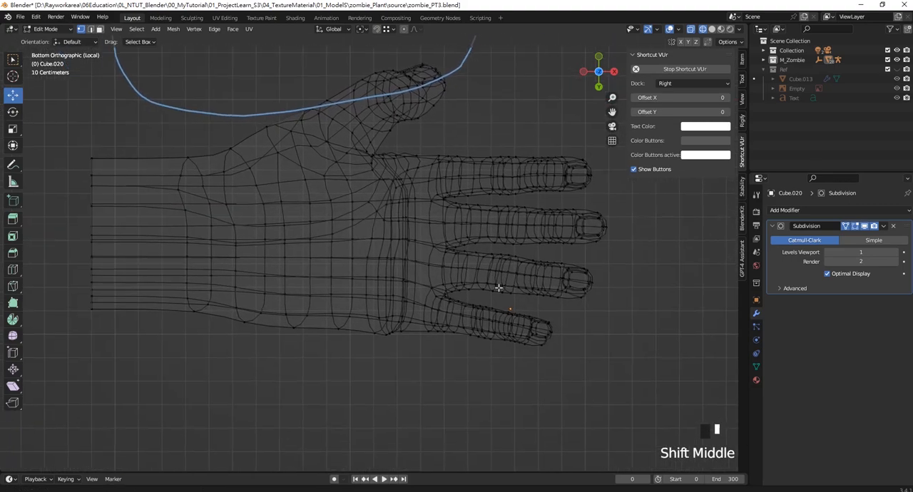
- Select the edge loop around the wrist and scale it to about 0.92
{"action": "left_click_drag", "start_coordinate": [257, 368], "coordinate": [257, 371]}
{"action": "left_click", "coordinate": [208, 146]}
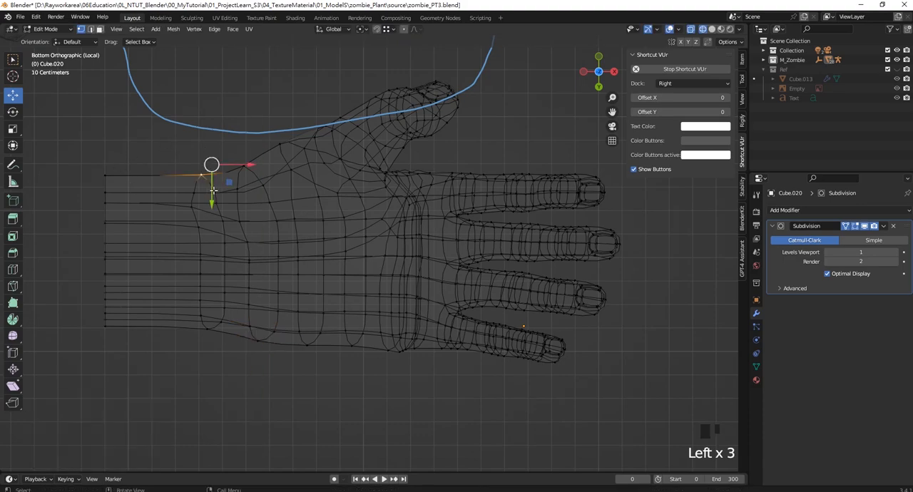
{"action": "left_click", "coordinate": [196, 185], "text": "alt+shift"}
{"action": "key", "text": "s"}
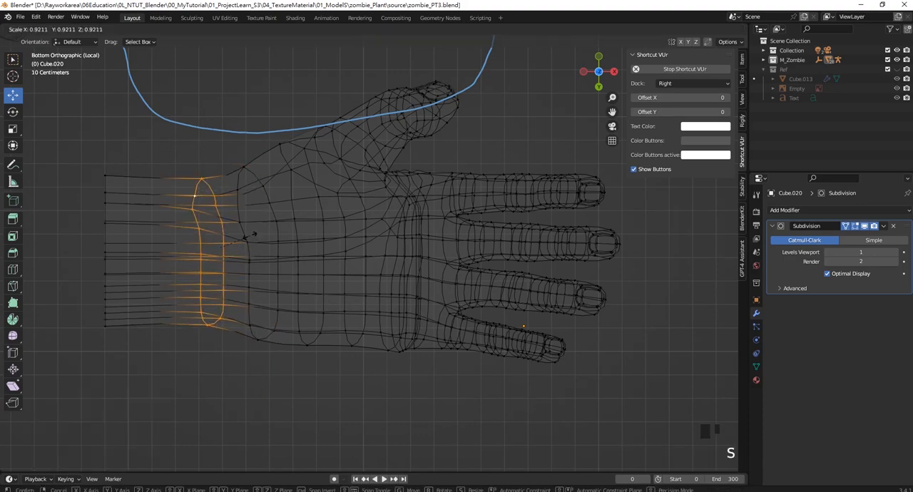
{"action": "left_click", "coordinate": [252, 237]}
{"action": "left_click", "coordinate": [241, 166]}
{"action": "scroll", "coordinate": [295, 236], "scroll_direction": "up", "scroll_amount": 2}
{"action": "scroll", "coordinate": [295, 236], "scroll_direction": "down", "scroll_amount": 1}
{"action": "middle_click_drag", "start_coordinate": [371, 232], "coordinate": [326, 246], "text": "shift"}
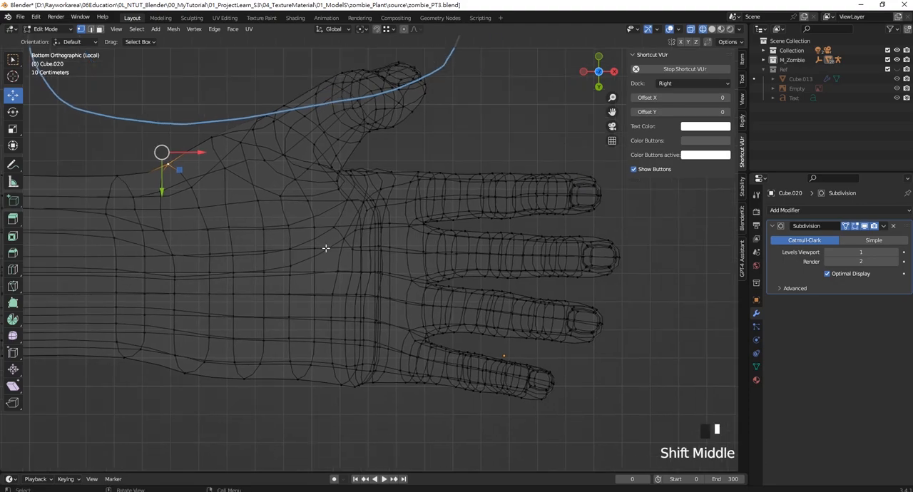
- Return to Object Mode with solid shading and examine the topology on the back of the hand
{"action": "key", "text": "Tab"}
{"action": "scroll", "coordinate": [425, 241], "scroll_direction": "down", "scroll_amount": 4}
{"action": "middle_click_drag", "start_coordinate": [425, 244], "coordinate": [357, 312]}
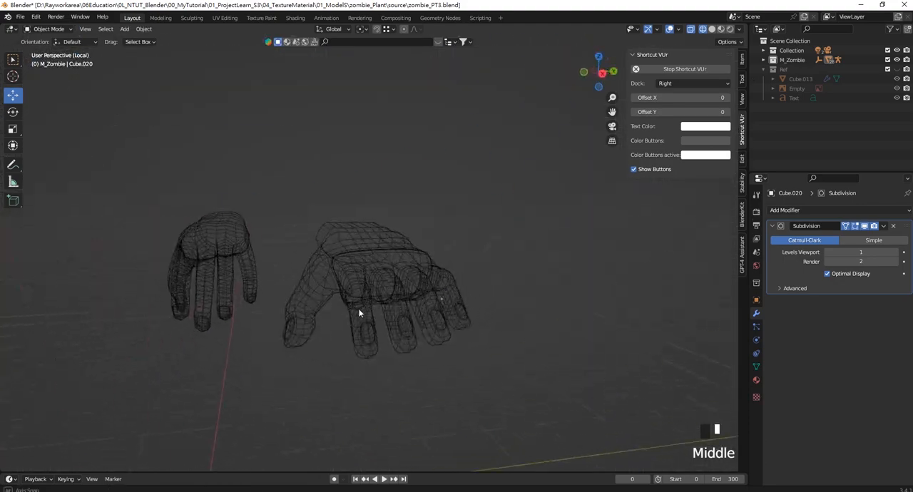
{"action": "scroll", "coordinate": [374, 262], "scroll_direction": "up", "scroll_amount": 3}
{"action": "middle_click_drag", "start_coordinate": [374, 262], "coordinate": [403, 261]}
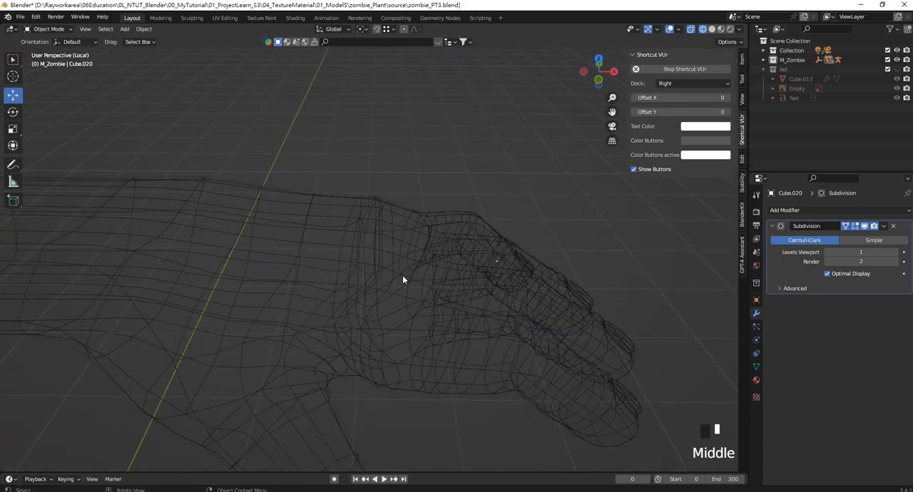
{"action": "key", "text": "z"}
{"action": "left_click", "coordinate": [461, 279]}
{"action": "scroll", "coordinate": [366, 222], "scroll_direction": "down", "scroll_amount": 3}
{"action": "mouse_move", "coordinate": [366, 222]}
{"action": "middle_mouse_down"}
{"action": "mouse_move", "coordinate": [323, 201]}
{"action": "mouse_move", "coordinate": [345, 231]}
{"action": "mouse_move", "coordinate": [336, 136]}
{"action": "mouse_move", "coordinate": [382, 291]}
{"action": "middle_mouse_up"}
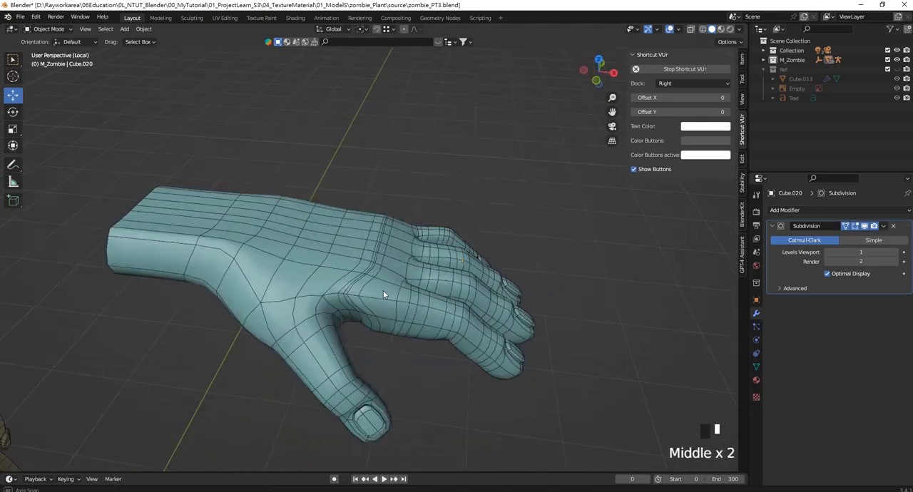
{"action": "scroll", "coordinate": [383, 291], "scroll_direction": "up", "scroll_amount": 2}
{"action": "middle_click_drag", "start_coordinate": [372, 240], "coordinate": [259, 136]}
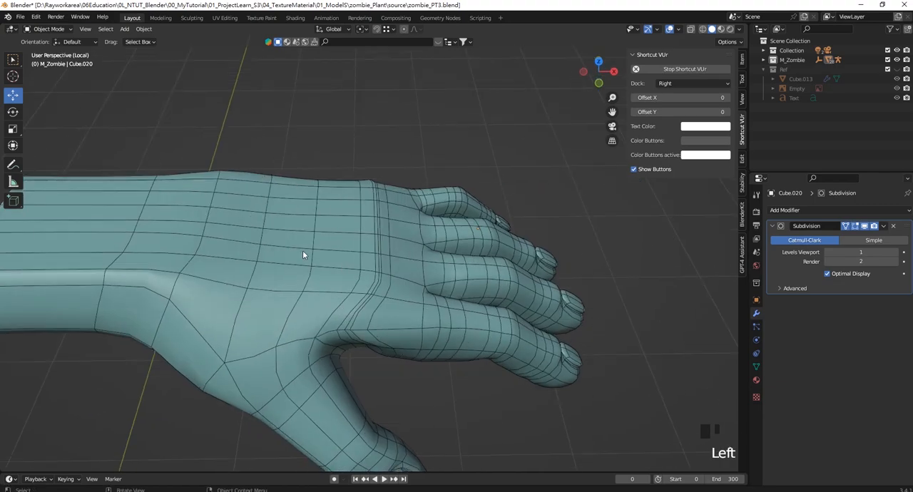
- Move the rearmost row of knuckle vertices about -0.105 m along X, and pull its little-finger-side vertex toward the wrist
{"action": "key", "text": "Tab"}
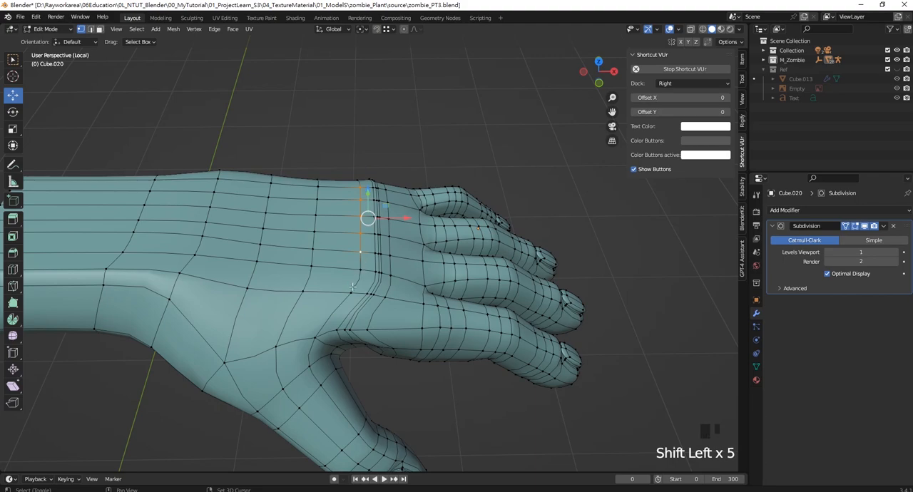
{"action": "left_click_drag", "start_coordinate": [406, 233], "coordinate": [367, 234]}
{"action": "key", "text": "ctrl+z"}
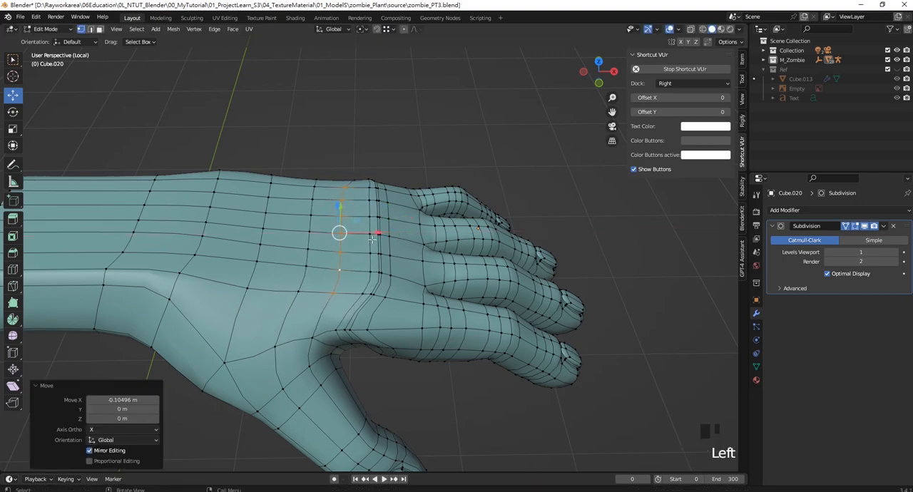
{"action": "middle_click_drag", "start_coordinate": [367, 235], "coordinate": [365, 300]}
{"action": "left_click", "coordinate": [363, 134]}
{"action": "left_click_drag", "start_coordinate": [396, 132], "coordinate": [355, 134]}
{"action": "middle_click_drag", "start_coordinate": [355, 134], "coordinate": [335, 166]}
- Shift the next row of knuckle vertices toward the wrist, and move its little-finger-side vertex about -0.084 m along X
{"action": "scroll", "coordinate": [336, 165], "scroll_direction": "up", "scroll_amount": 4}
{"action": "left_click", "coordinate": [335, 169], "text": "shift"}
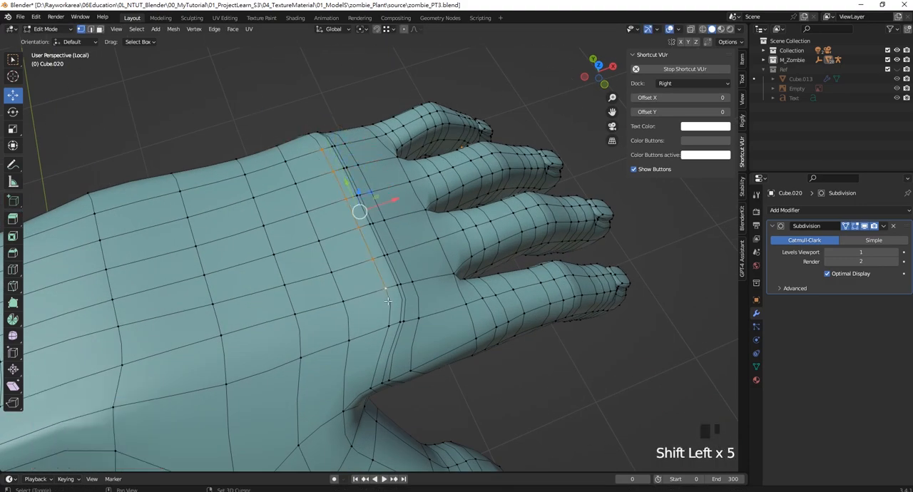
{"action": "middle_click_drag", "start_coordinate": [392, 305], "coordinate": [379, 224]}
{"action": "left_click_drag", "start_coordinate": [382, 225], "coordinate": [374, 224]}
{"action": "middle_click_drag", "start_coordinate": [375, 226], "coordinate": [383, 276]}
{"action": "left_click", "coordinate": [362, 88]}
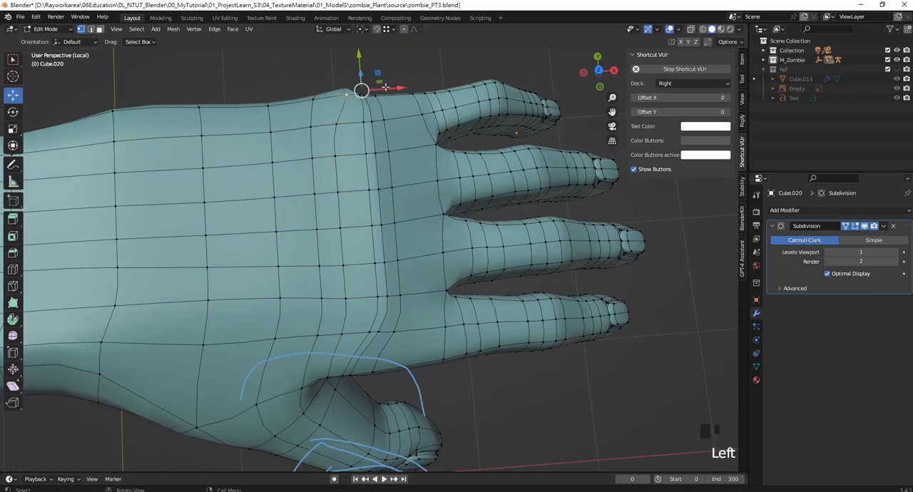
{"action": "left_click_drag", "start_coordinate": [386, 88], "coordinate": [355, 90]}
{"action": "middle_click_drag", "start_coordinate": [355, 90], "coordinate": [384, 293]}
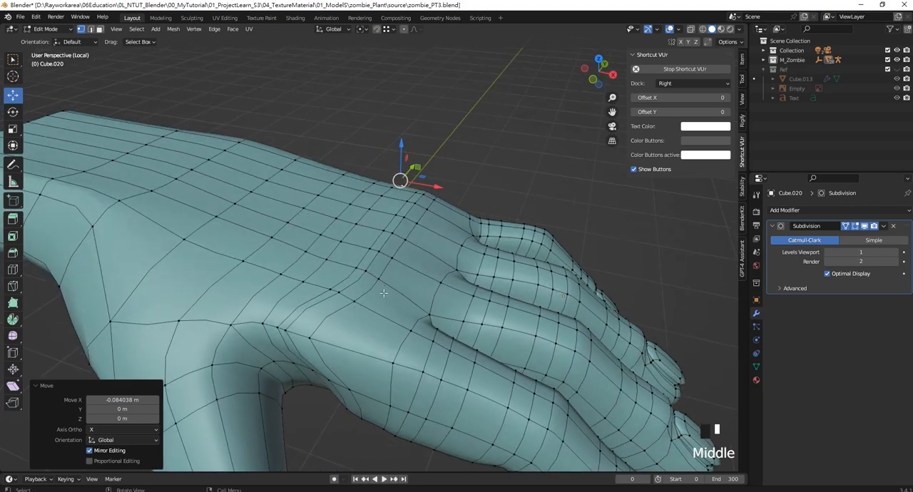
- Select the front row of knuckle vertices on the index side and move it along X toward the fingers
{"action": "left_click", "coordinate": [321, 336]}
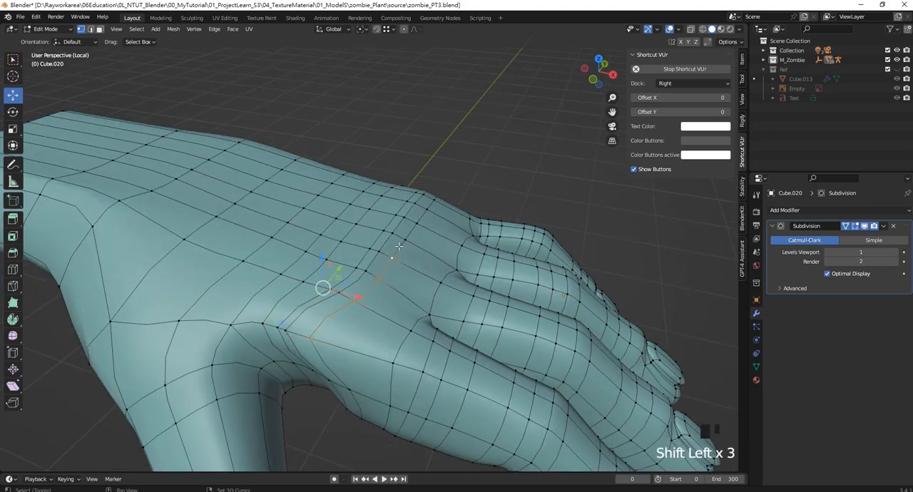
{"action": "left_click_drag", "start_coordinate": [412, 255], "coordinate": [450, 257]}
{"action": "middle_click_drag", "start_coordinate": [450, 257], "coordinate": [391, 216]}
{"action": "left_click_drag", "start_coordinate": [390, 216], "coordinate": [390, 229]}
- Space out three index-side knuckle vertices by moving them about 0.135, 0.191 and 0.143 m along X
{"action": "left_click", "coordinate": [370, 302]}
{"action": "left_click_drag", "start_coordinate": [369, 302], "coordinate": [437, 314]}
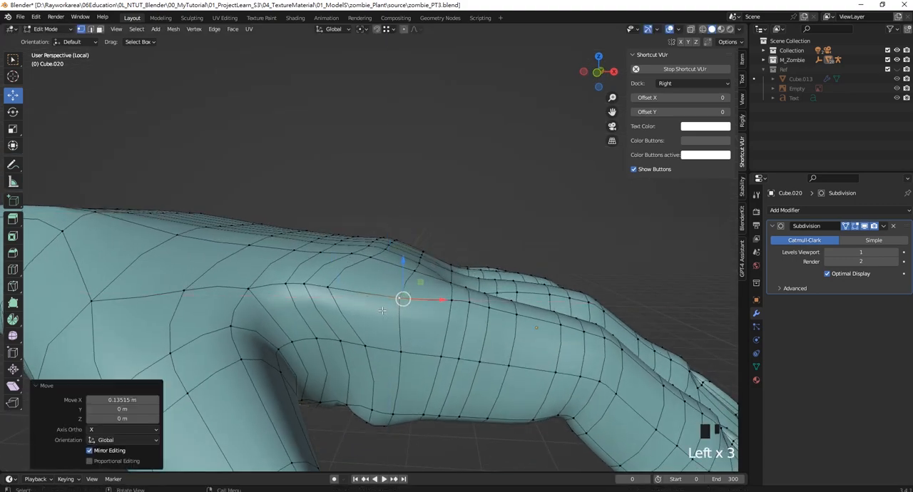
{"action": "left_click", "coordinate": [326, 289]}
{"action": "left_click_drag", "start_coordinate": [320, 282], "coordinate": [423, 311]}
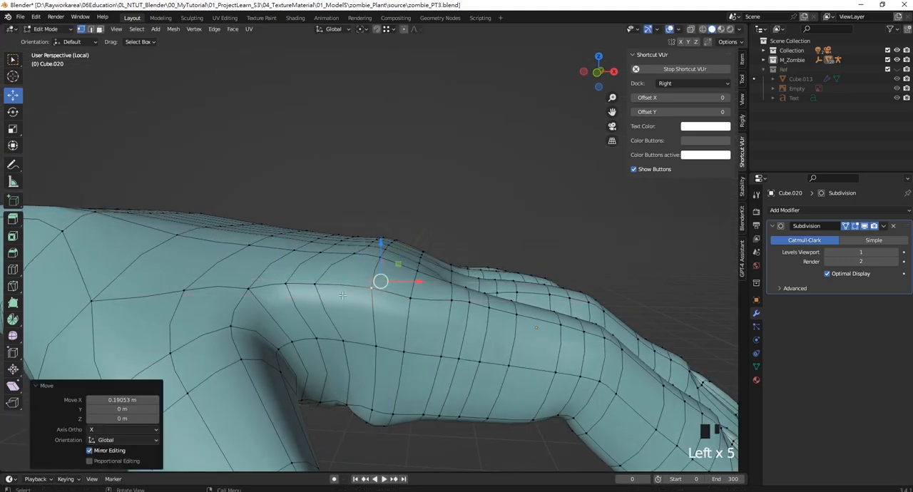
{"action": "left_click", "coordinate": [312, 286]}
{"action": "left_click_drag", "start_coordinate": [324, 284], "coordinate": [325, 288]}
{"action": "left_click_drag", "start_coordinate": [382, 300], "coordinate": [383, 300]}
- Hide the viewport overlays and inspect the smoothed knuckles and back of the hand from the little-finger side
{"action": "scroll", "coordinate": [383, 302], "scroll_direction": "down", "scroll_amount": 4}
{"action": "middle_click_drag", "start_coordinate": [385, 303], "coordinate": [206, 310]}
{"action": "scroll", "coordinate": [401, 315], "scroll_direction": "up", "scroll_amount": 3}
{"action": "middle_click_drag", "start_coordinate": [408, 314], "coordinate": [457, 311]}
{"action": "left_click", "coordinate": [668, 31]}
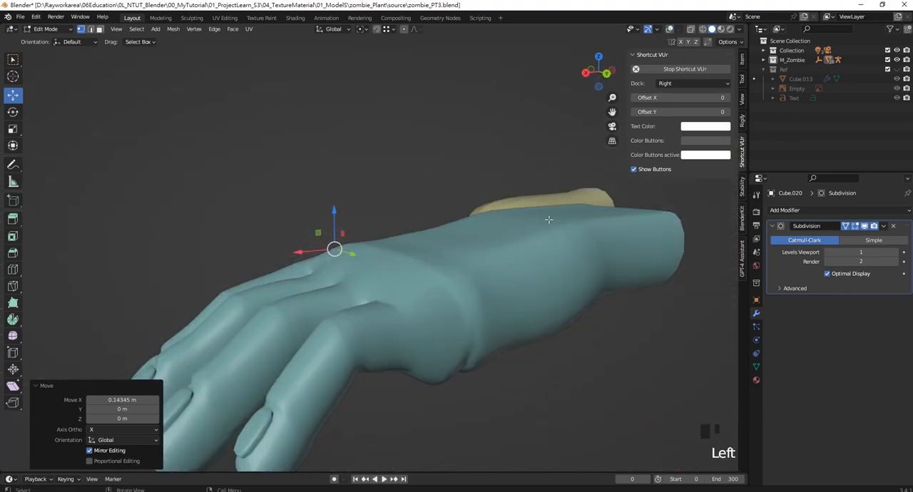
{"action": "middle_click_drag", "start_coordinate": [549, 220], "coordinate": [438, 267]}
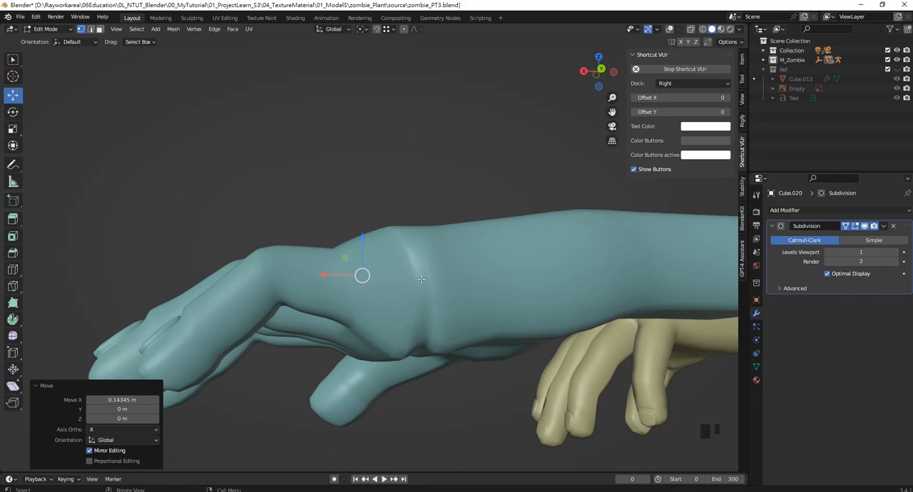
- Show the viewport overlays again and lower the selected little-finger-side knuckle vertices about 0.077 m along Z
{"action": "middle_click_drag", "start_coordinate": [415, 265], "coordinate": [400, 308]}
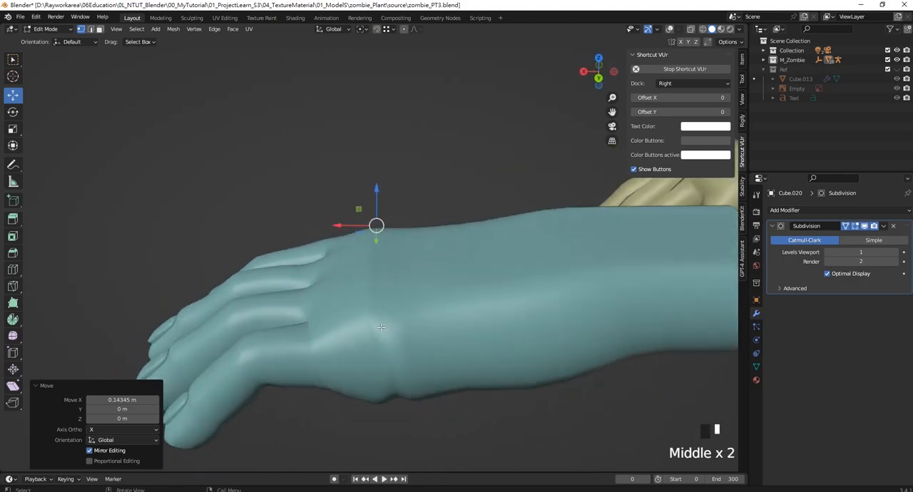
{"action": "left_click", "coordinate": [669, 33]}
{"action": "left_click", "coordinate": [669, 30]}
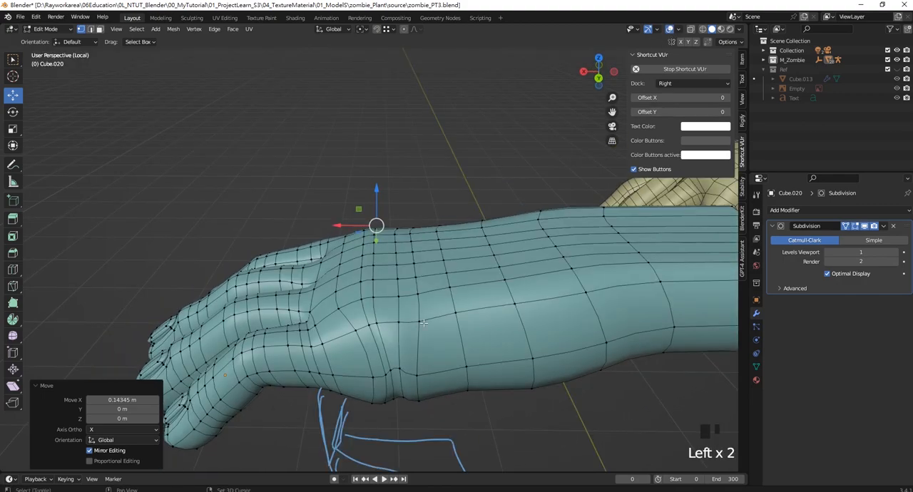
{"action": "scroll", "coordinate": [423, 323], "scroll_direction": "down", "scroll_amount": 1}
{"action": "scroll", "coordinate": [364, 229], "scroll_direction": "up", "scroll_amount": 2}
{"action": "left_click", "coordinate": [380, 288]}
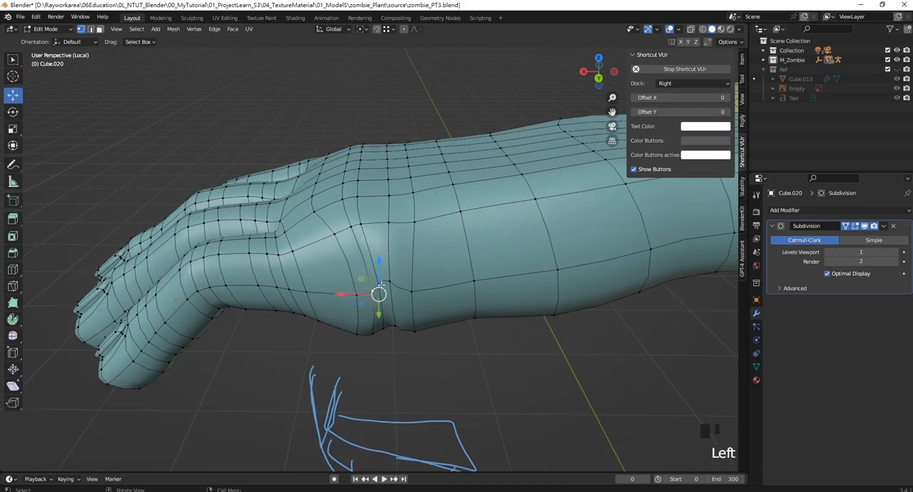
{"action": "left_click_drag", "start_coordinate": [384, 254], "coordinate": [384, 283]}
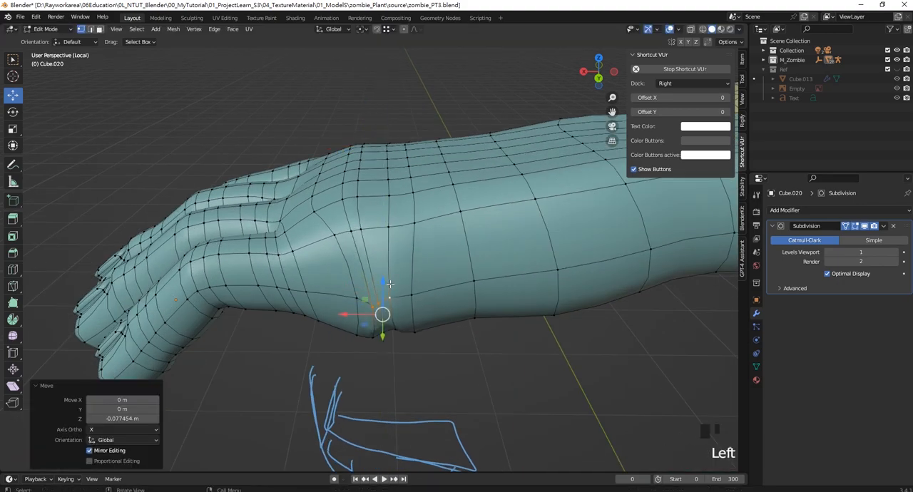
- Reposition the neighbouring little-finger-side knuckle vertices, shifting the upper one along X toward the fingers to even out the loop spacing
{"action": "middle_click_drag", "start_coordinate": [384, 285], "coordinate": [397, 285]}
{"action": "left_click", "coordinate": [422, 288], "text": "shift"}
{"action": "left_click_drag", "start_coordinate": [366, 306], "coordinate": [297, 295]}
{"action": "left_click", "coordinate": [406, 299]}
{"action": "left_click", "coordinate": [365, 294]}
{"action": "left_click", "coordinate": [333, 231]}
{"action": "left_click_drag", "start_coordinate": [321, 213], "coordinate": [293, 211]}
{"action": "left_click", "coordinate": [356, 226]}
{"action": "middle_click_drag", "start_coordinate": [294, 211], "coordinate": [424, 176]}
- Lower the vertices in the gaps between the knuckles along Z, including the gap between the index and middle fingers
{"action": "scroll", "coordinate": [427, 172], "scroll_direction": "up", "scroll_amount": 2}
{"action": "left_click_drag", "start_coordinate": [445, 172], "coordinate": [449, 187]}
{"action": "left_click_drag", "start_coordinate": [436, 129], "coordinate": [436, 153]}
{"action": "mouse_move", "coordinate": [319, 144]}
{"action": "left_mouse_down"}
{"action": "mouse_move", "coordinate": [334, 164]}
{"action": "mouse_move", "coordinate": [335, 149]}
{"action": "left_mouse_up"}
{"action": "middle_click_drag", "start_coordinate": [335, 155], "coordinate": [362, 155]}
{"action": "left_click_drag", "start_coordinate": [229, 151], "coordinate": [251, 176]}
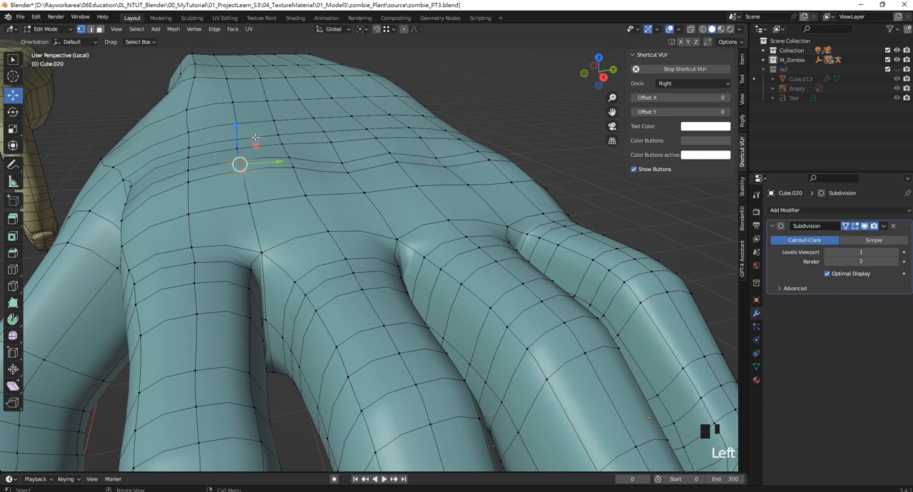
{"action": "left_click_drag", "start_coordinate": [239, 132], "coordinate": [241, 152]}
- Select the index, middle and ring knuckle vertices together and raise them along Z to form the knuckle peaks
{"action": "left_click_drag", "start_coordinate": [178, 169], "coordinate": [194, 189]}
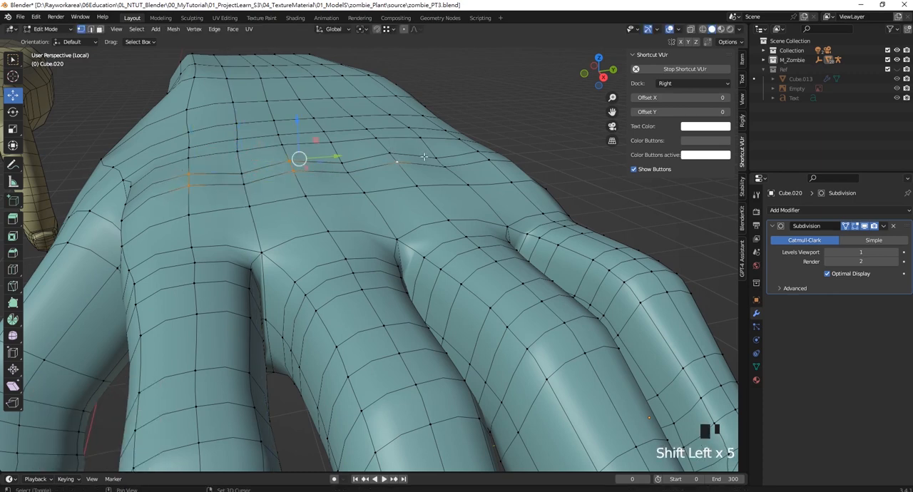
{"action": "middle_click_drag", "start_coordinate": [411, 184], "coordinate": [370, 175]}
{"action": "left_click_drag", "start_coordinate": [330, 107], "coordinate": [324, 84]}
{"action": "middle_click_drag", "start_coordinate": [325, 90], "coordinate": [303, 135]}
- Raise the adjacent knuckle vertices slightly along Z and lower the little-finger-side knuckle vertex about 0.030 m
{"action": "left_click_drag", "start_coordinate": [285, 115], "coordinate": [402, 157]}
{"action": "middle_click_drag", "start_coordinate": [312, 120], "coordinate": [346, 156]}
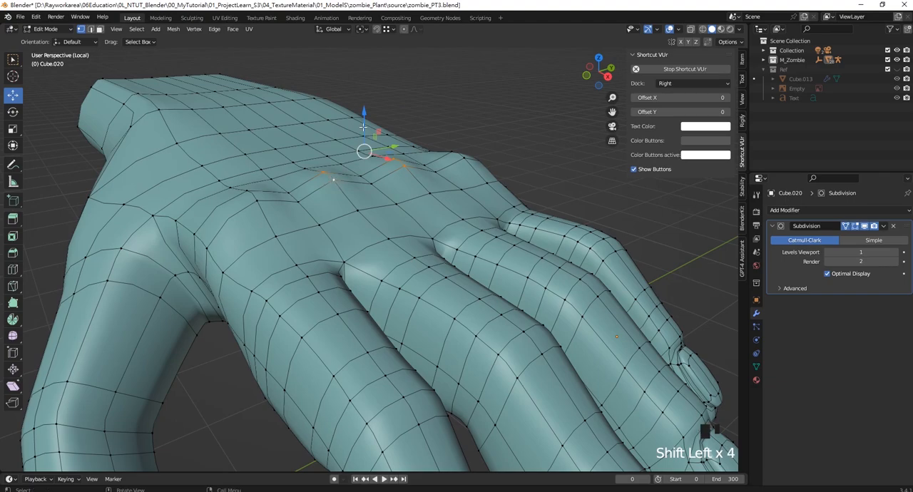
{"action": "left_click_drag", "start_coordinate": [363, 127], "coordinate": [363, 120]}
{"action": "middle_click_drag", "start_coordinate": [363, 120], "coordinate": [449, 150]}
{"action": "left_click", "coordinate": [465, 143]}
{"action": "left_click_drag", "start_coordinate": [460, 111], "coordinate": [465, 127]}
{"action": "middle_click_drag", "start_coordinate": [465, 127], "coordinate": [683, 74]}
- Hide the viewport overlays and inspect the smoothed hand from the thumb side and the open wrist end
{"action": "left_click", "coordinate": [670, 30]}
{"action": "scroll", "coordinate": [436, 275], "scroll_direction": "down", "scroll_amount": 3}
{"action": "middle_click_drag", "start_coordinate": [436, 274], "coordinate": [527, 281]}
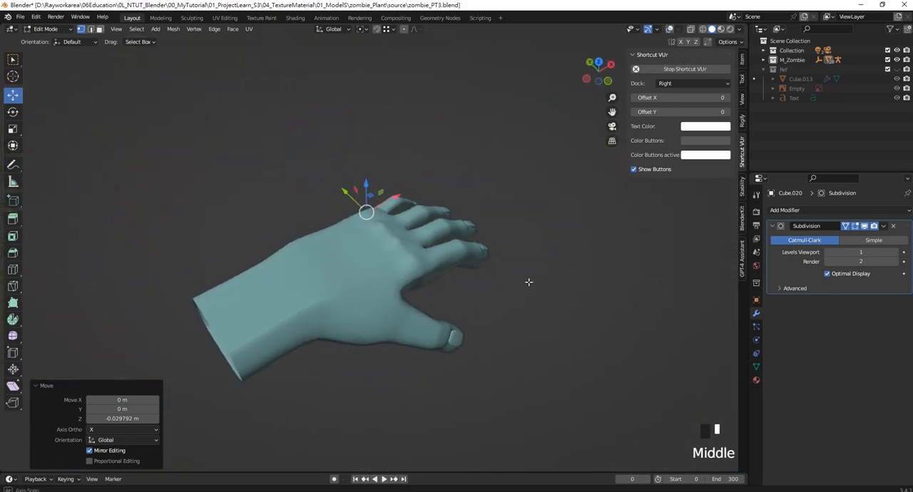
{"action": "scroll", "coordinate": [528, 281], "scroll_direction": "up", "scroll_amount": 4}
{"action": "middle_click_drag", "start_coordinate": [371, 209], "coordinate": [384, 223], "text": "shift"}
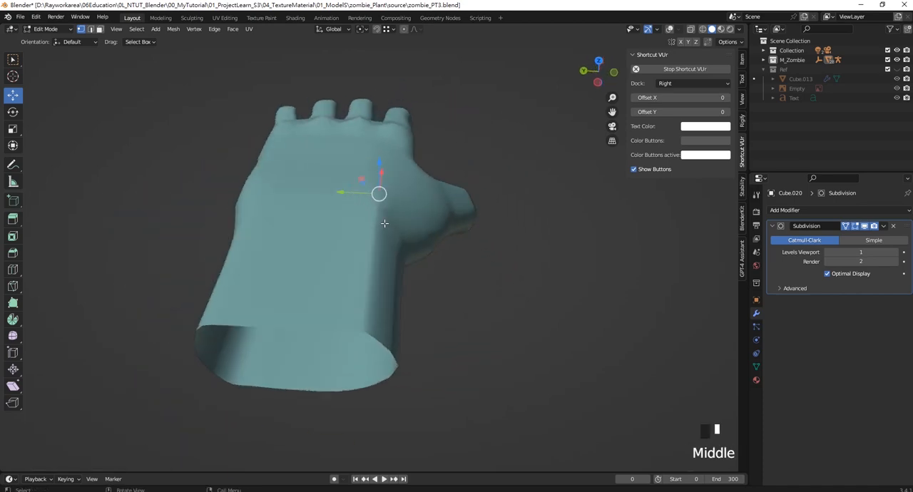
- With overlays shown, move the thumb-side top forearm vertices about 0.056 m and the little-finger-side ones about -0.045 m along Y
{"action": "left_click", "coordinate": [670, 30]}
{"action": "middle_click_drag", "start_coordinate": [542, 164], "coordinate": [401, 282]}
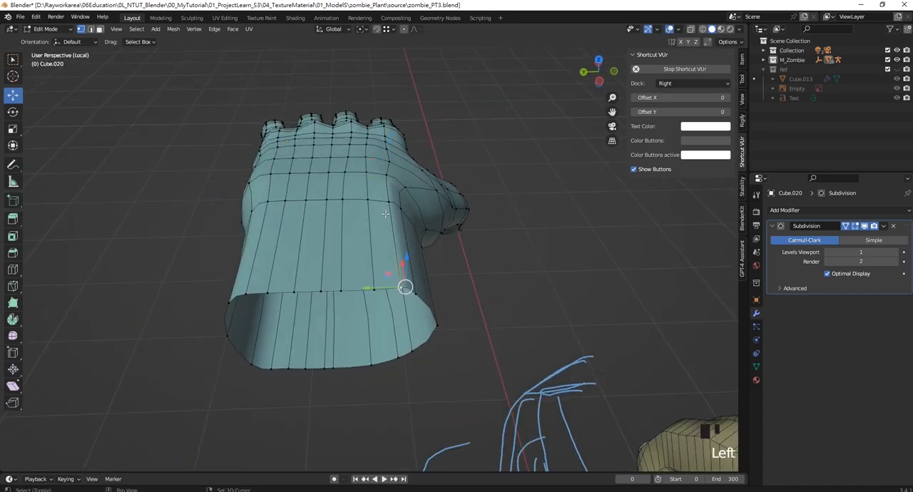
{"action": "left_click_drag", "start_coordinate": [369, 236], "coordinate": [295, 227]}
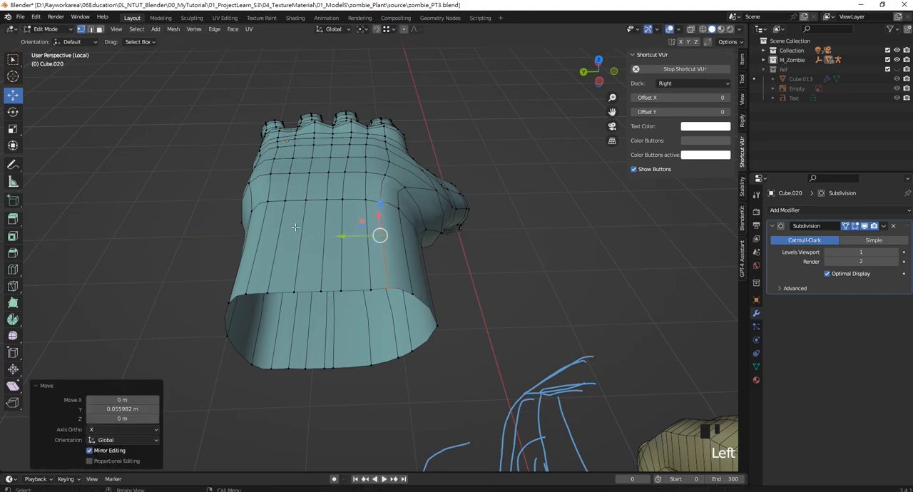
{"action": "left_click", "coordinate": [267, 199]}
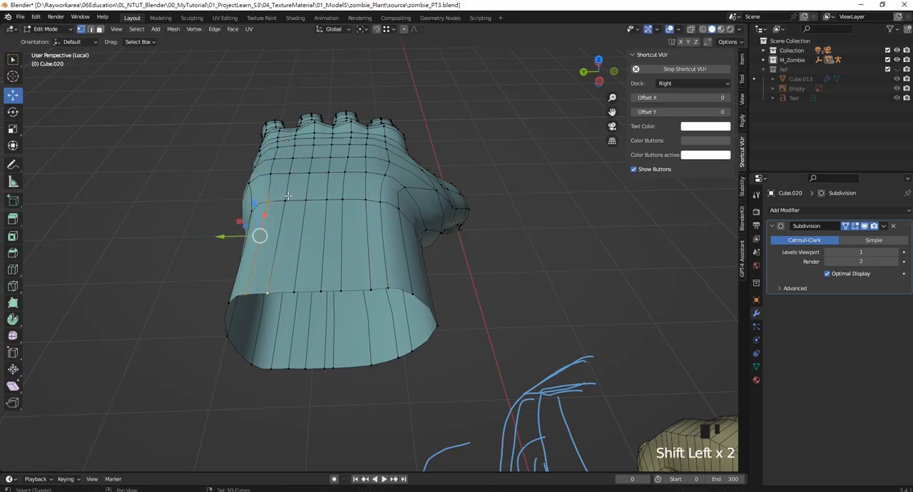
{"action": "left_click_drag", "start_coordinate": [242, 237], "coordinate": [276, 238]}
{"action": "middle_click_drag", "start_coordinate": [276, 238], "coordinate": [326, 228]}
{"action": "middle_click_drag", "start_coordinate": [327, 228], "coordinate": [293, 226], "text": "shift"}
- In front view with wireframe shading, select the top forearm vertices and scale them to 0.845 along Y
{"action": "middle_click_drag", "start_coordinate": [294, 226], "coordinate": [357, 206]}
{"action": "scroll", "coordinate": [342, 220], "scroll_direction": "up", "scroll_amount": 1, "text": "shift"}
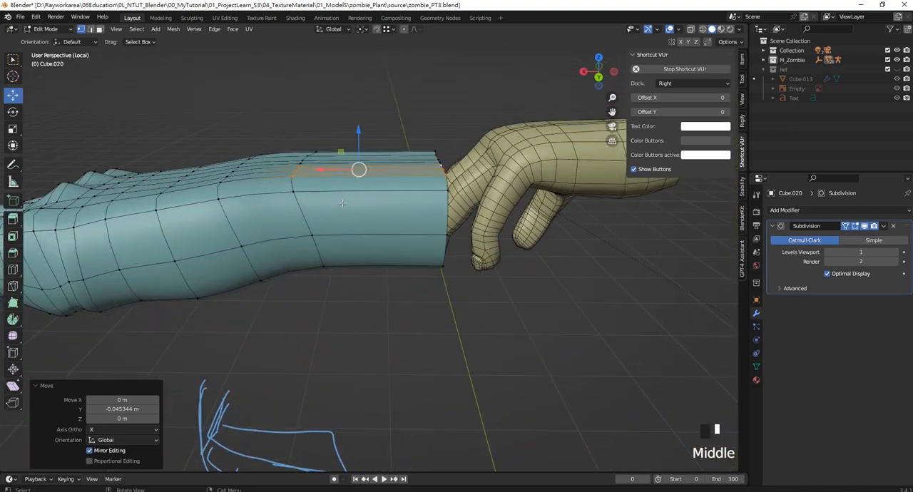
{"action": "key", "text": "KP_1"}
{"action": "key", "text": "z"}
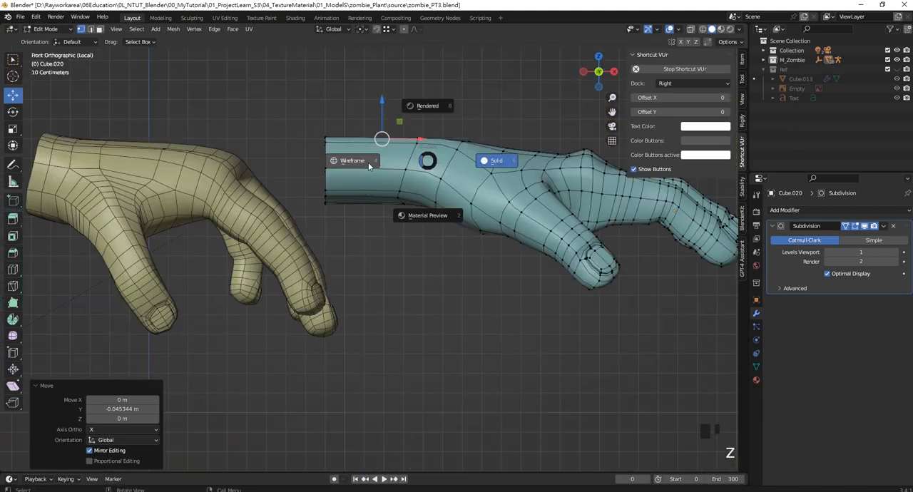
{"action": "left_click", "coordinate": [368, 164]}
{"action": "left_click_drag", "start_coordinate": [438, 154], "coordinate": [318, 121]}
{"action": "middle_click_drag", "start_coordinate": [318, 121], "coordinate": [454, 186]}
{"action": "key", "text": "s"}
{"action": "key", "text": "y"}
{"action": "left_click", "coordinate": [424, 241]}
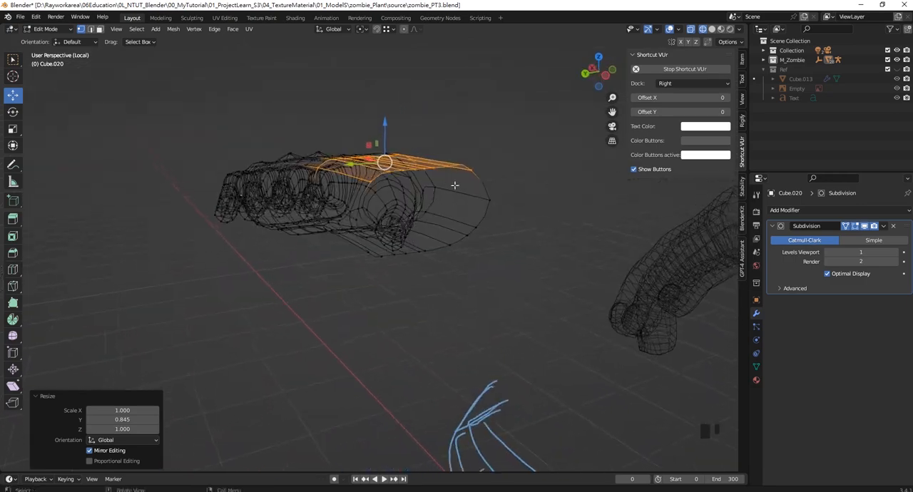
- Select the thumb-side forearm vertices, move them about 0.009 m along Y, and return to solid shading
{"action": "left_click_drag", "start_coordinate": [511, 207], "coordinate": [512, 207]}
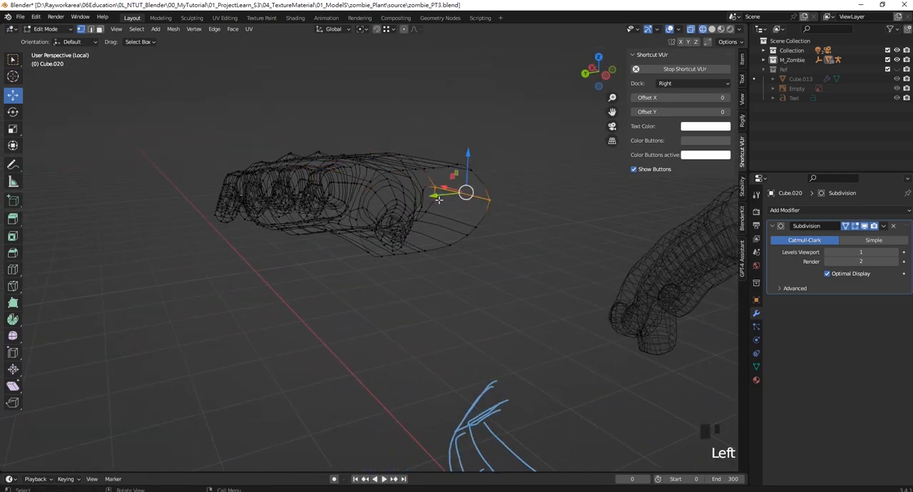
{"action": "middle_click_drag", "start_coordinate": [445, 198], "coordinate": [434, 214]}
{"action": "left_click_drag", "start_coordinate": [430, 206], "coordinate": [425, 207]}
{"action": "mouse_move", "coordinate": [425, 208]}
{"action": "middle_mouse_down", "text": "shift"}
{"action": "mouse_move", "coordinate": [457, 257]}
{"action": "mouse_move", "coordinate": [455, 244]}
{"action": "mouse_move", "coordinate": [400, 195]}
{"action": "middle_mouse_up", "text": "shift"}
{"action": "key", "text": "z"}
{"action": "left_click", "coordinate": [500, 251]}
- Select the thumb-side top forearm edge vertices, lower them slightly along Z and shift them outward along Y
{"action": "scroll", "coordinate": [427, 214], "scroll_direction": "up", "scroll_amount": 2}
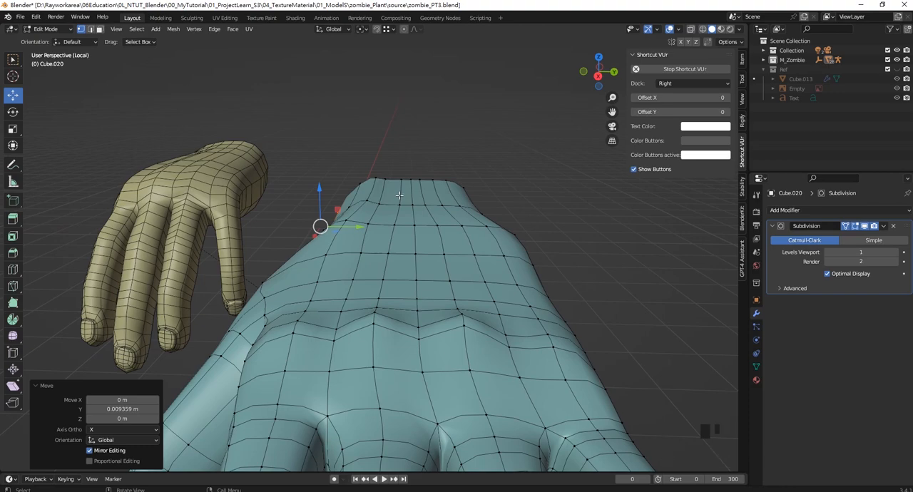
{"action": "scroll", "coordinate": [390, 205], "scroll_direction": "up", "scroll_amount": 3}
{"action": "middle_click_drag", "start_coordinate": [390, 204], "coordinate": [285, 115]}
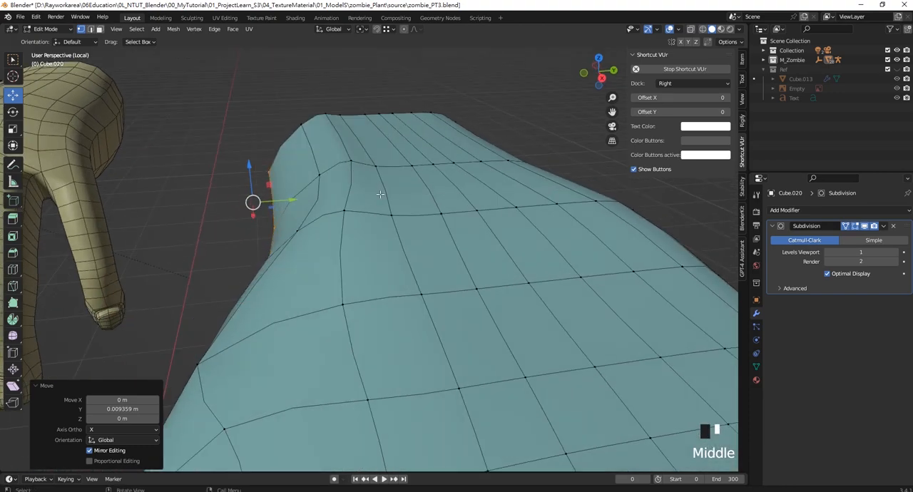
{"action": "left_click_drag", "start_coordinate": [271, 94], "coordinate": [320, 132]}
{"action": "mouse_move", "coordinate": [317, 88]}
{"action": "left_mouse_down"}
{"action": "mouse_move", "coordinate": [316, 137]}
{"action": "mouse_move", "coordinate": [333, 149]}
{"action": "mouse_move", "coordinate": [332, 127]}
{"action": "left_mouse_up"}
{"action": "middle_click_drag", "start_coordinate": [332, 128], "coordinate": [310, 175]}
{"action": "left_click", "coordinate": [316, 176], "text": "shift"}
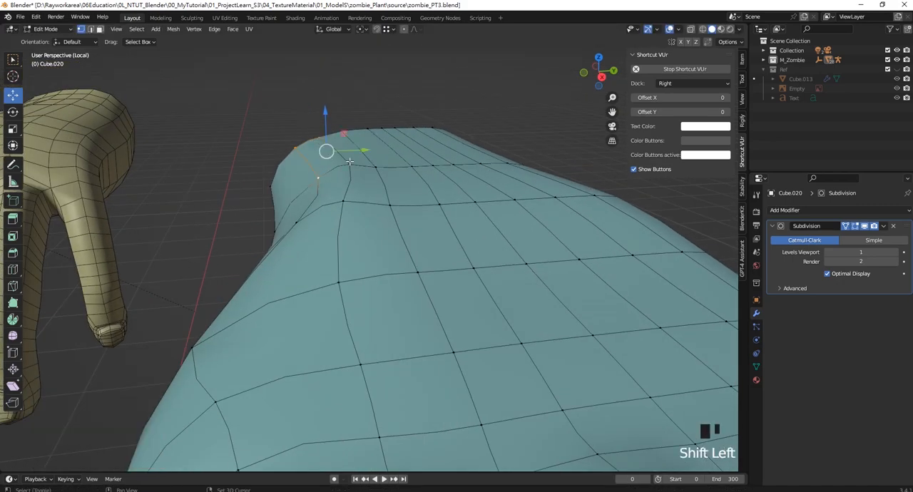
{"action": "left_click_drag", "start_coordinate": [324, 112], "coordinate": [324, 119]}
{"action": "left_click_drag", "start_coordinate": [362, 158], "coordinate": [352, 157]}
{"action": "middle_click_drag", "start_coordinate": [354, 156], "coordinate": [410, 108]}
- Lower the little-finger-side forearm edge about 0.031 m along Z, and the adjoining top faces about 0.015 m
{"action": "left_click", "coordinate": [439, 141], "text": "shift"}
{"action": "left_click_drag", "start_coordinate": [410, 109], "coordinate": [363, 125]}
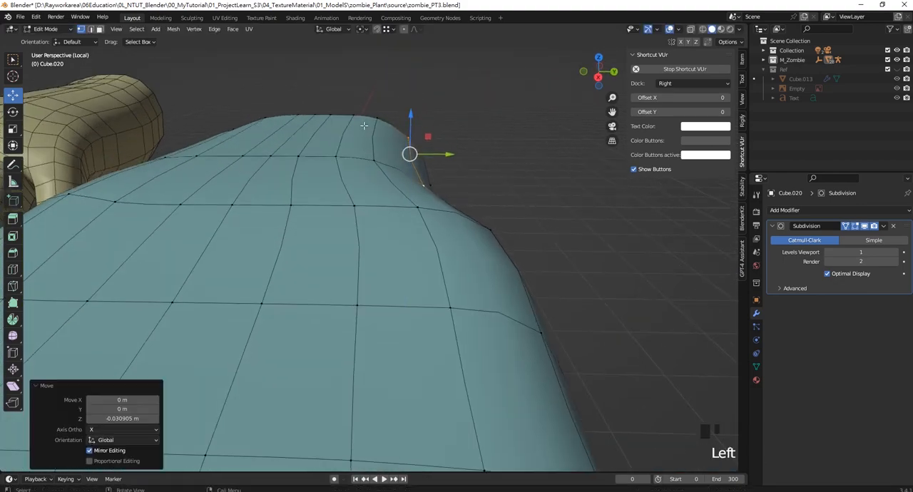
{"action": "middle_click_drag", "start_coordinate": [364, 126], "coordinate": [312, 81]}
{"action": "left_click_drag", "start_coordinate": [312, 81], "coordinate": [421, 180]}
{"action": "mouse_move", "coordinate": [421, 180]}
{"action": "middle_mouse_down"}
{"action": "mouse_move", "coordinate": [381, 174]}
{"action": "mouse_move", "coordinate": [430, 185]}
{"action": "middle_mouse_up"}
{"action": "left_click", "coordinate": [415, 165], "text": "shift"}
{"action": "left_click_drag", "start_coordinate": [397, 101], "coordinate": [398, 107]}
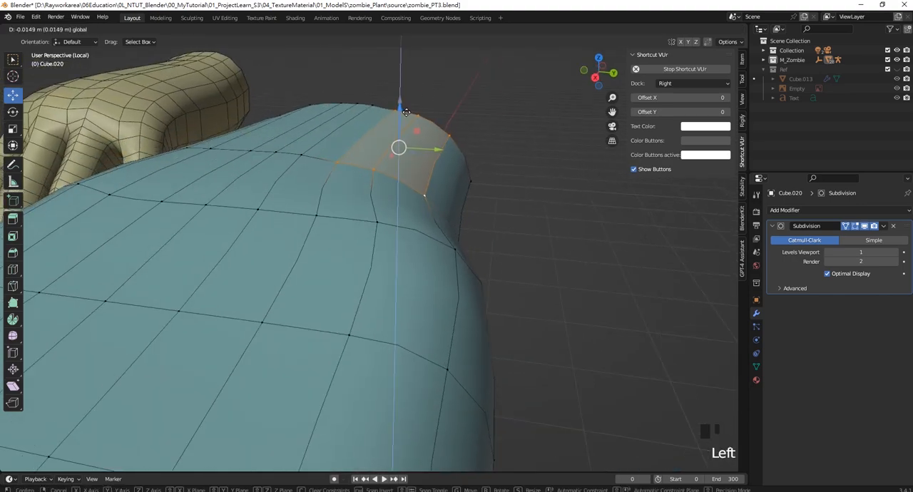
- Try raising the little-finger-side vertices on the back of the wrist about 0.040 m along Z
{"action": "scroll", "coordinate": [460, 151], "scroll_direction": "down", "scroll_amount": 5}
{"action": "middle_click_drag", "start_coordinate": [461, 150], "coordinate": [419, 233]}
{"action": "scroll", "coordinate": [370, 227], "scroll_direction": "up", "scroll_amount": 3}
{"action": "left_click_drag", "start_coordinate": [399, 218], "coordinate": [449, 248]}
{"action": "left_click_drag", "start_coordinate": [426, 203], "coordinate": [425, 194]}
{"action": "middle_click_drag", "start_coordinate": [428, 203], "coordinate": [477, 236]}
- Try shifting the upper wrist loop's vertices toward the forearm in top view, moving the middle ones about -0.049 m along X
{"action": "key", "text": "KP_7"}
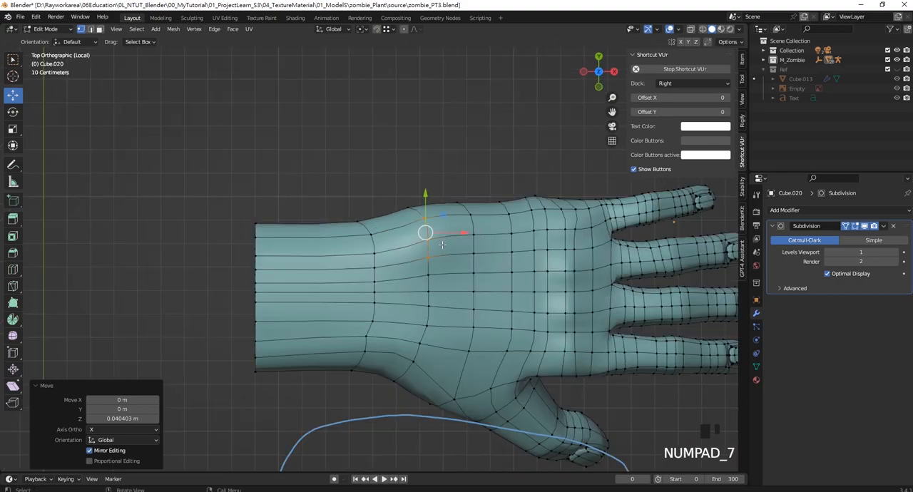
{"action": "left_click_drag", "start_coordinate": [461, 233], "coordinate": [452, 231]}
{"action": "left_click", "coordinate": [426, 275]}
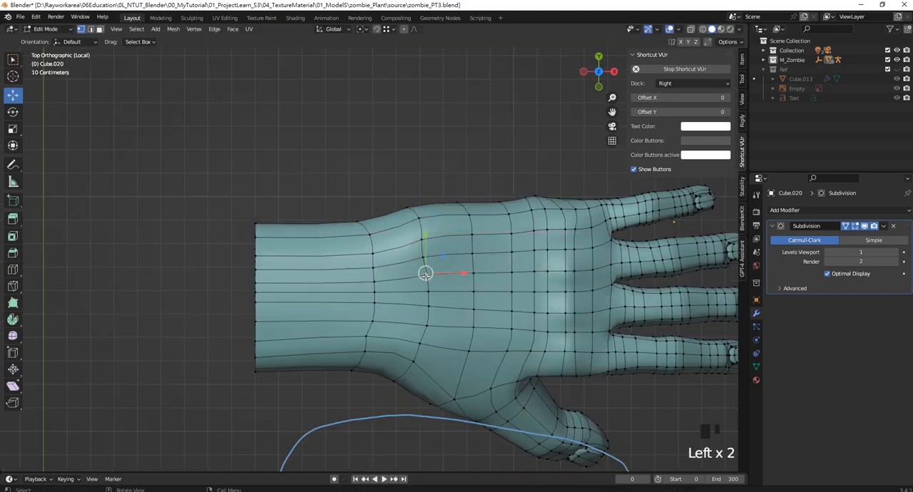
{"action": "left_click", "coordinate": [430, 292], "text": "shift"}
{"action": "left_click_drag", "start_coordinate": [457, 283], "coordinate": [442, 281]}
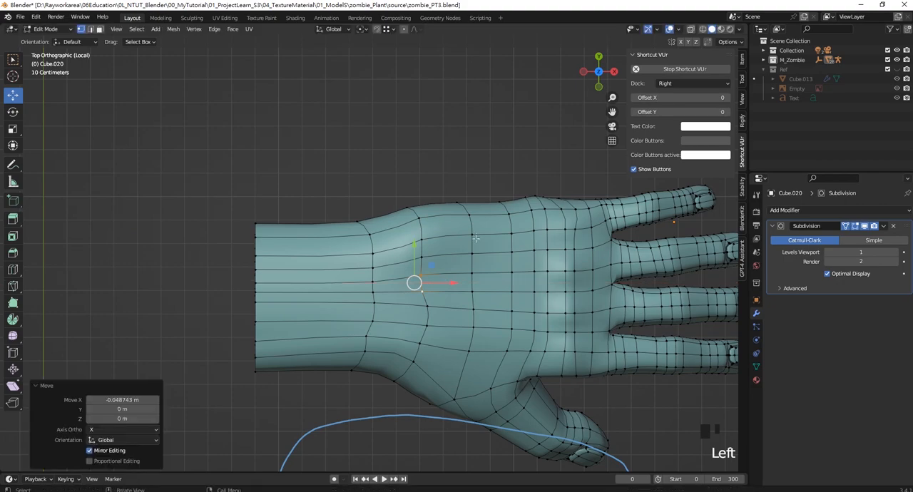
{"action": "left_click_drag", "start_coordinate": [453, 186], "coordinate": [467, 214]}
{"action": "middle_click_drag", "start_coordinate": [466, 214], "coordinate": [415, 222]}
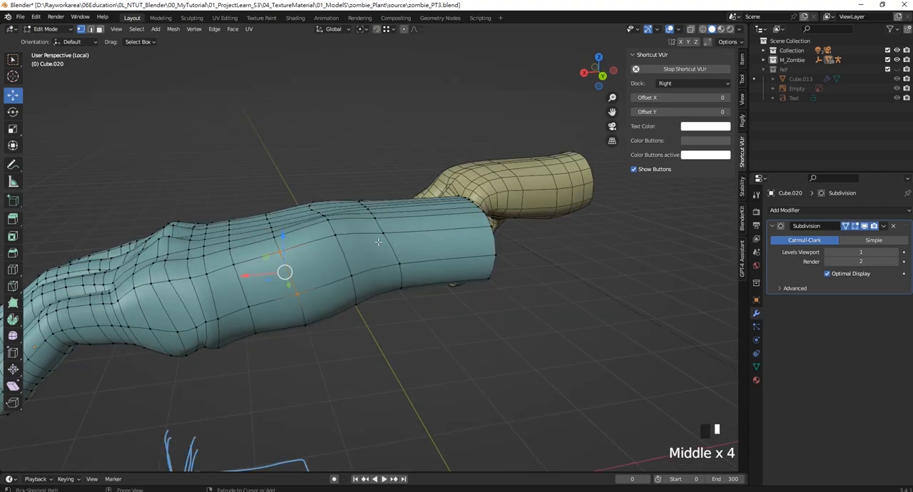
- Undo the recent moves of the vertices on the back of the wrist
{"action": "key", "text": "ctrl+z"}
{"action": "key", "text": "ctrl+z"}
{"action": "key", "text": "ctrl+z"}
{"action": "key", "text": "ctrl+z"}
{"action": "key", "text": "ctrl+z"}
{"action": "key", "text": "ctrl+z"}
{"action": "key", "text": "ctrl+z"}
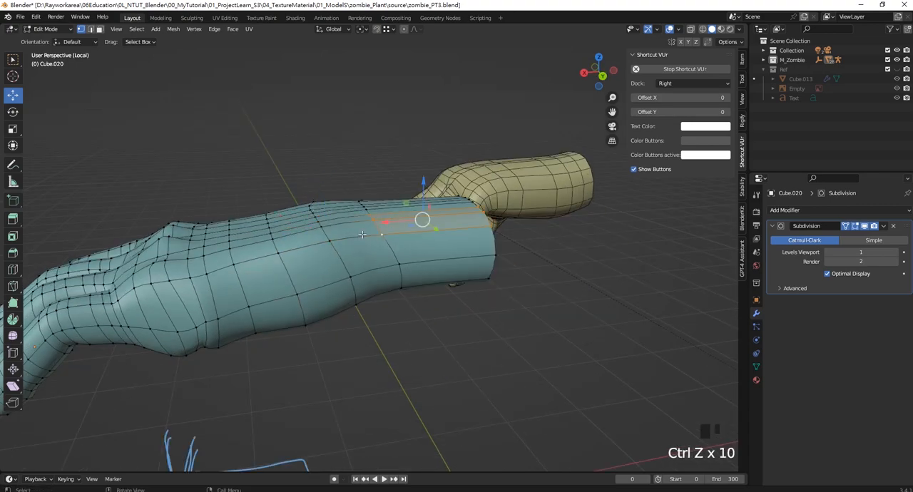
- Select the top wrist vertices on the little-finger side and move them about -0.038 m along X
{"action": "scroll", "coordinate": [384, 224], "scroll_direction": "up", "scroll_amount": 1}
{"action": "left_click", "coordinate": [310, 227]}
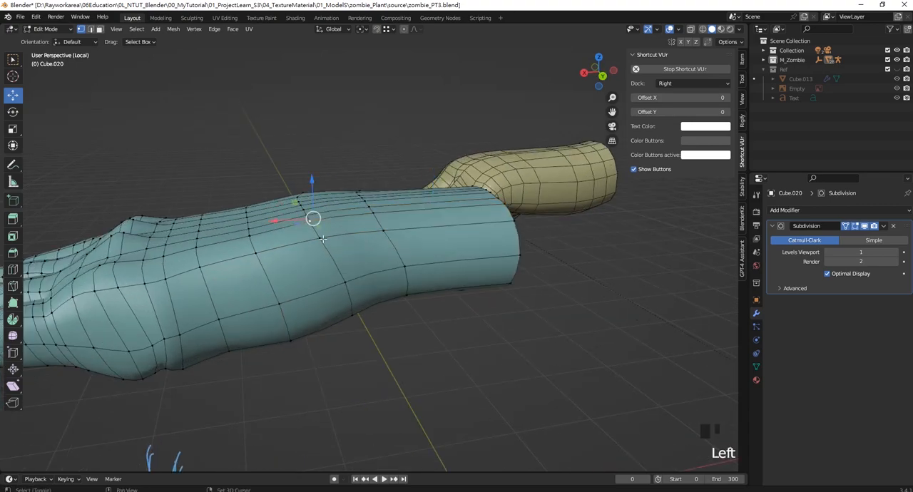
{"action": "left_click", "coordinate": [378, 214], "text": "shift"}
{"action": "left_click_drag", "start_coordinate": [311, 227], "coordinate": [324, 227]}
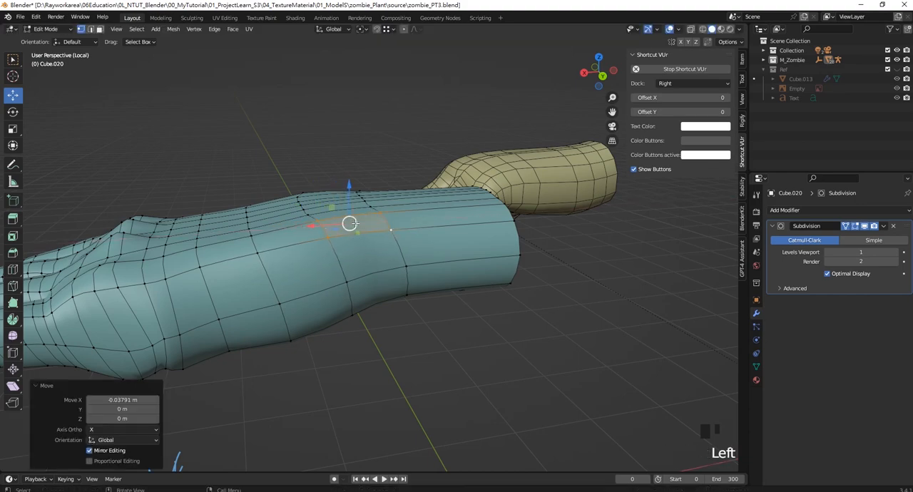
{"action": "middle_click_drag", "start_coordinate": [353, 196], "coordinate": [336, 242]}
- Add a loop cut around the forearm and slide it toward the open end, by a factor of about -0.54
{"action": "left_click", "coordinate": [473, 309]}
{"action": "scroll", "coordinate": [351, 275], "scroll_direction": "up", "scroll_amount": 2}
{"action": "scroll", "coordinate": [351, 275], "scroll_direction": "down", "scroll_amount": 5}
{"action": "scroll", "coordinate": [322, 252], "scroll_direction": "up", "scroll_amount": 6}
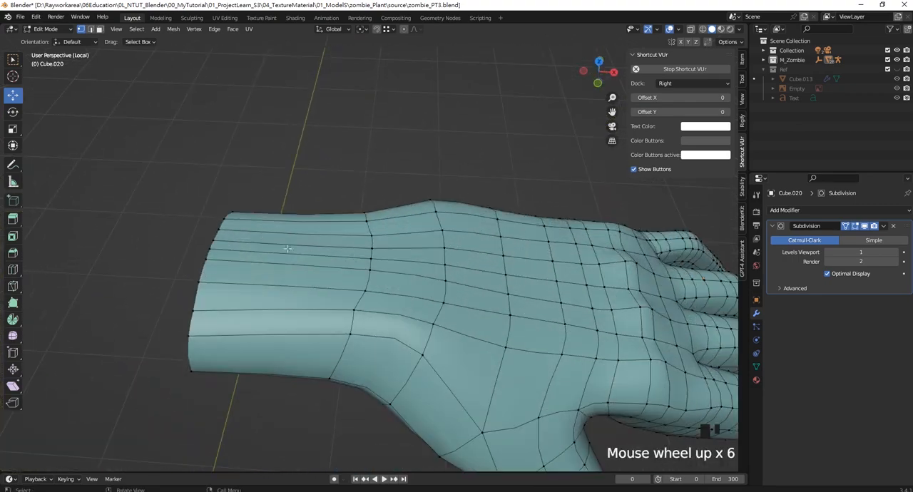
{"action": "key", "text": "ctrl+r"}
{"action": "left_click", "coordinate": [282, 254]}
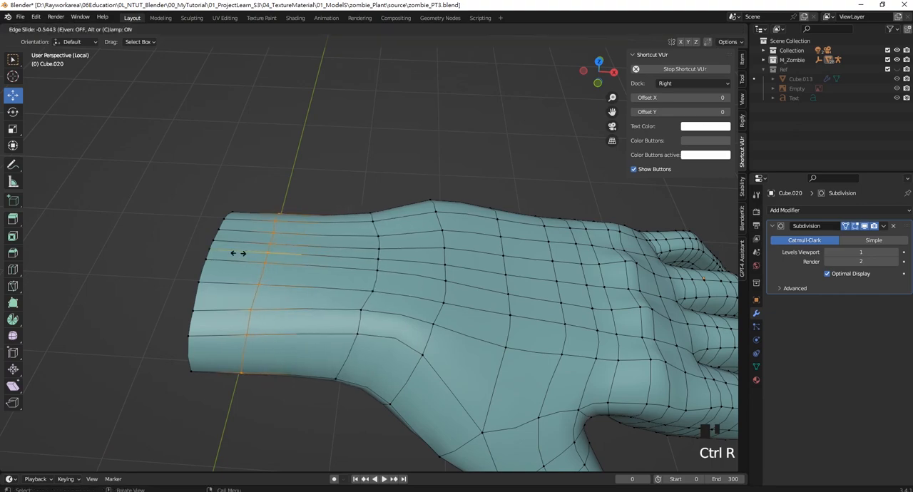
{"action": "left_click", "coordinate": [240, 254]}
- Leave Edit Mode, hide the viewport overlays and inspect the smoothed hand from the thumb side and below
{"action": "key", "text": "Tab"}
{"action": "left_click", "coordinate": [377, 170]}
{"action": "scroll", "coordinate": [376, 214], "scroll_direction": "down", "scroll_amount": 6}
{"action": "middle_click_drag", "start_coordinate": [414, 211], "coordinate": [321, 198]}
{"action": "left_click", "coordinate": [669, 29]}
{"action": "middle_click_drag", "start_coordinate": [442, 285], "coordinate": [449, 176]}
{"action": "scroll", "coordinate": [327, 289], "scroll_direction": "up", "scroll_amount": 3}
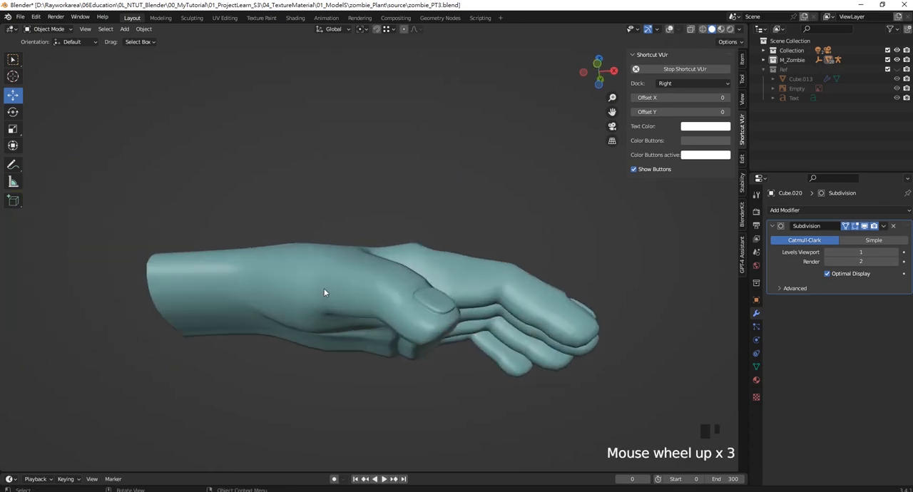
{"action": "middle_click_drag", "start_coordinate": [323, 288], "coordinate": [370, 237], "text": "shift"}
- Return to Edit Mode with overlays shown, and move an edge on the palm's underside heel about -0.061 m along Y
{"action": "left_click", "coordinate": [669, 29]}
{"action": "scroll", "coordinate": [267, 254], "scroll_direction": "up", "scroll_amount": 1}
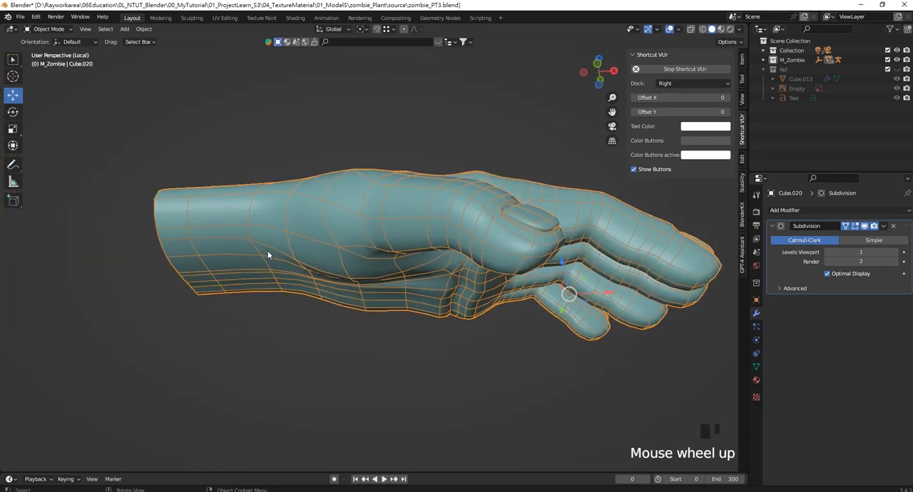
{"action": "middle_click_drag", "start_coordinate": [267, 253], "coordinate": [313, 255]}
{"action": "key", "text": "Tab"}
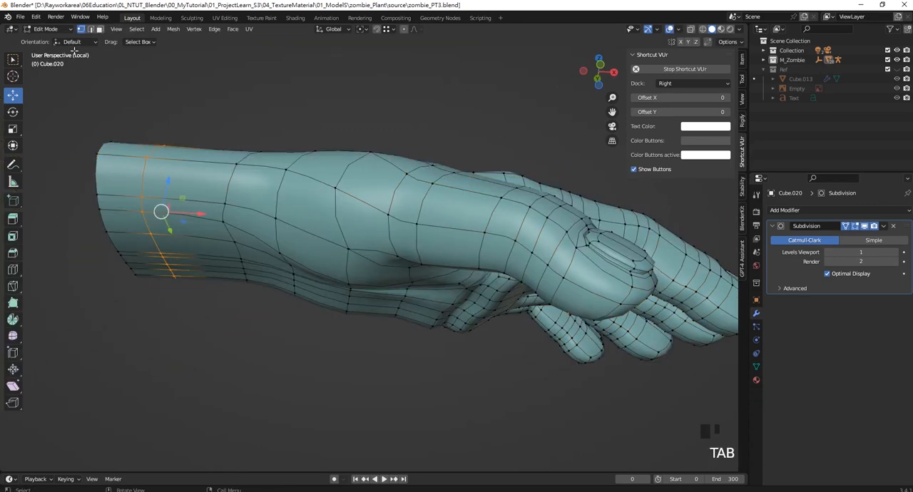
{"action": "left_click", "coordinate": [314, 252]}
{"action": "mouse_move", "coordinate": [314, 222]}
{"action": "left_mouse_down"}
{"action": "mouse_move", "coordinate": [313, 241]}
{"action": "mouse_move", "coordinate": [308, 230]}
{"action": "left_mouse_up"}
{"action": "left_click", "coordinate": [90, 29]}
{"action": "left_click", "coordinate": [303, 248]}
{"action": "middle_click_drag", "start_coordinate": [307, 230], "coordinate": [410, 242]}
{"action": "left_click_drag", "start_coordinate": [385, 277], "coordinate": [405, 271]}
{"action": "middle_click_drag", "start_coordinate": [425, 236], "coordinate": [369, 253]}
- Select the lower palm edge on the little-finger side and raise it about 0.015 m along Z
{"action": "scroll", "coordinate": [458, 255], "scroll_direction": "down", "scroll_amount": 2}
{"action": "scroll", "coordinate": [458, 255], "scroll_direction": "down", "scroll_amount": 2}
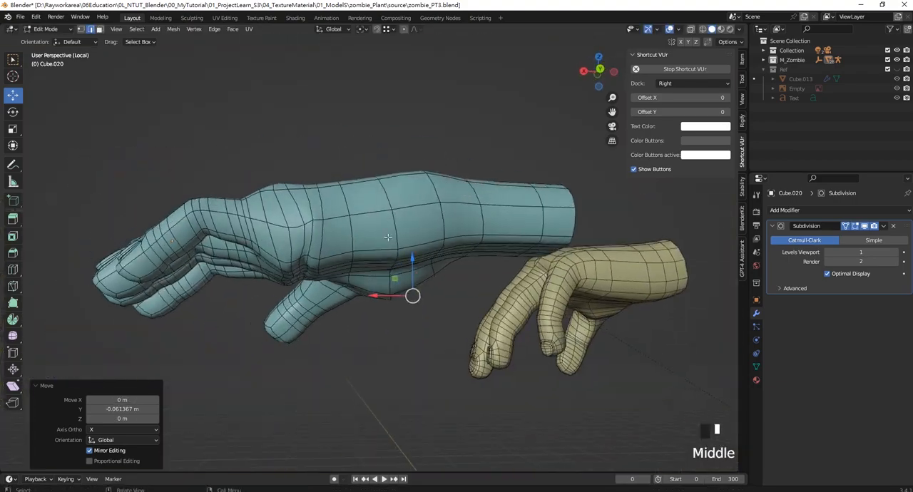
{"action": "scroll", "coordinate": [369, 253], "scroll_direction": "up", "scroll_amount": 2}
{"action": "scroll", "coordinate": [369, 253], "scroll_direction": "down", "scroll_amount": 1}
{"action": "left_click", "coordinate": [373, 247]}
{"action": "left_click_drag", "start_coordinate": [375, 230], "coordinate": [369, 224]}
{"action": "left_click", "coordinate": [433, 238]}
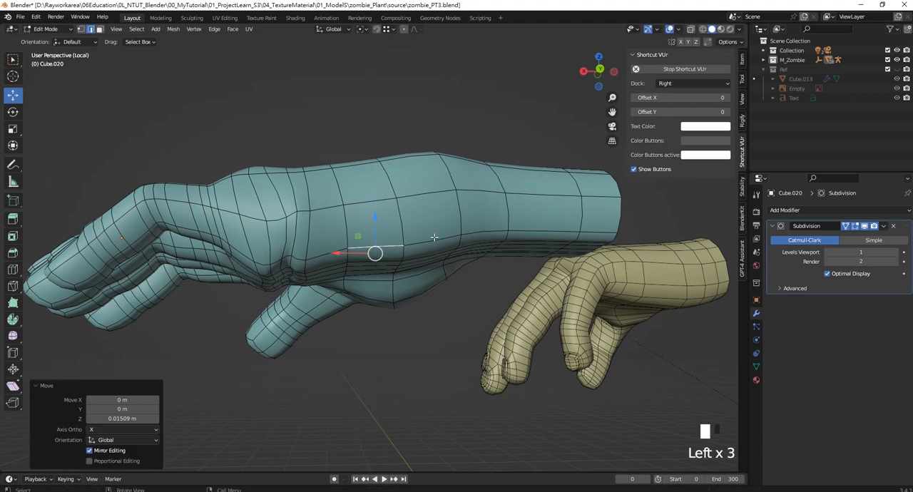
- Move the selected lower palm edge on the little-finger side about -0.041 m along Z and check the hand's profile from front and back
{"action": "left_click_drag", "start_coordinate": [437, 218], "coordinate": [439, 229]}
{"action": "middle_click_drag", "start_coordinate": [438, 229], "coordinate": [476, 238]}
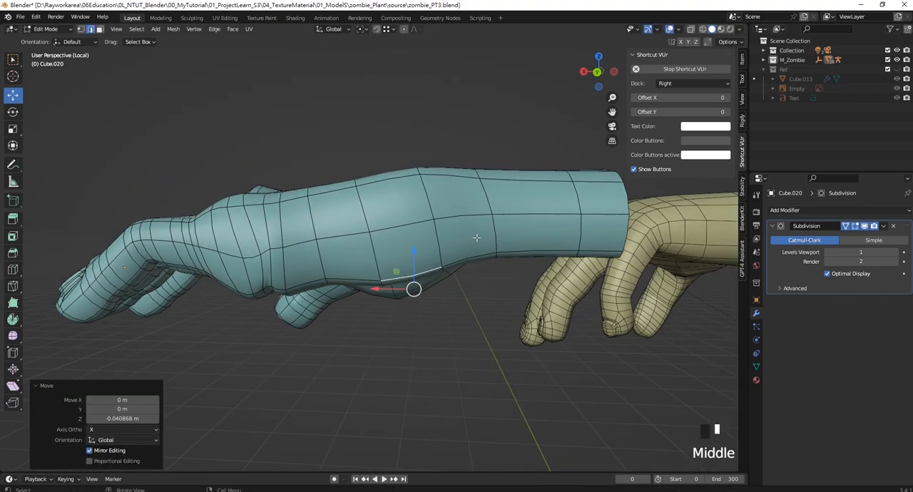
{"action": "key", "text": "KP_1"}
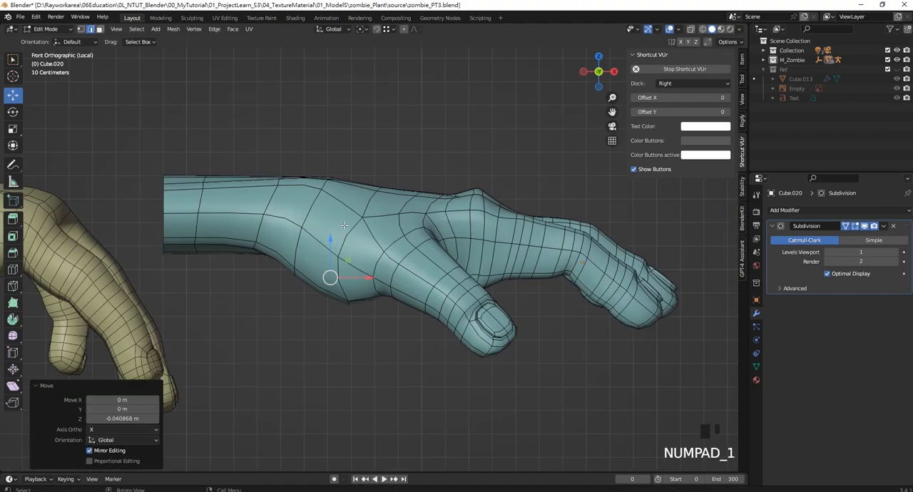
{"action": "key", "text": "KP_3"}
{"action": "key", "text": "KP_1"}
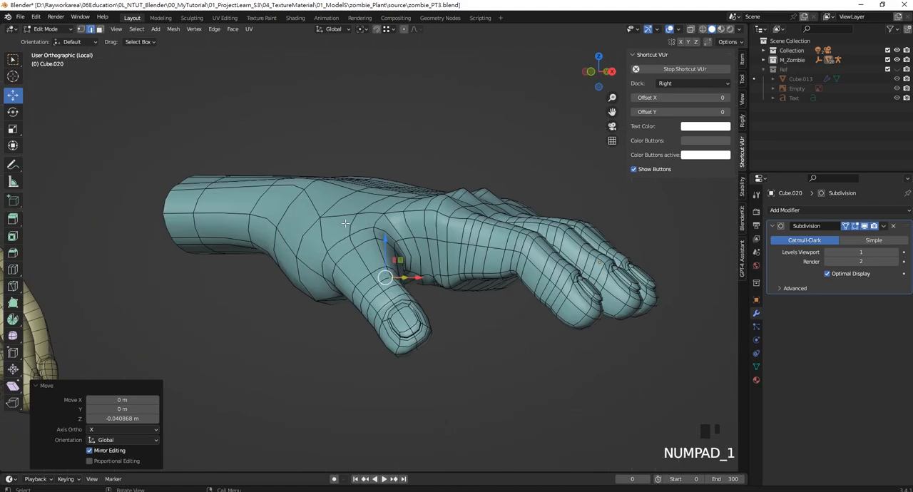
{"action": "key", "text": "KP_9"}
{"action": "scroll", "coordinate": [199, 310], "scroll_direction": "up", "scroll_amount": 3}
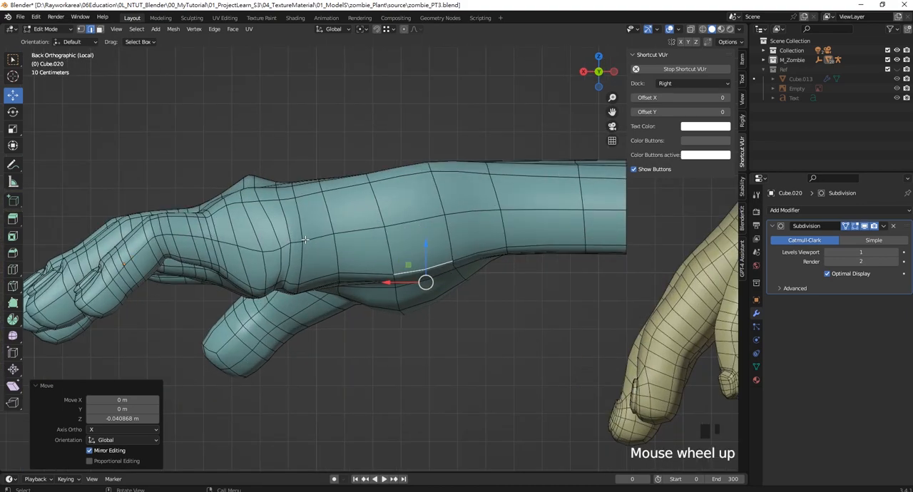
- Select the short lengthwise edges around the base of the little finger, starting at the web beside the ring finger
{"action": "middle_click_drag", "start_coordinate": [246, 180], "coordinate": [410, 252], "text": "shift"}
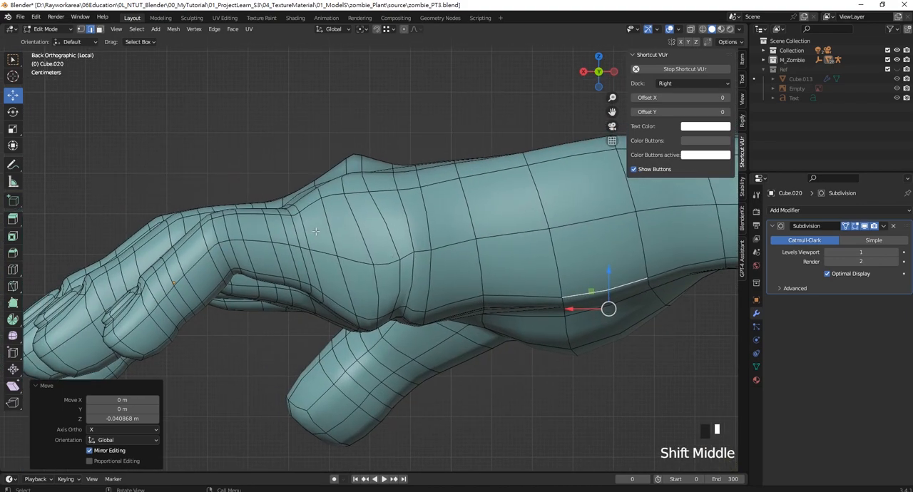
{"action": "scroll", "coordinate": [354, 231], "scroll_direction": "up", "scroll_amount": 3}
{"action": "middle_click_drag", "start_coordinate": [353, 231], "coordinate": [409, 227], "text": "shift"}
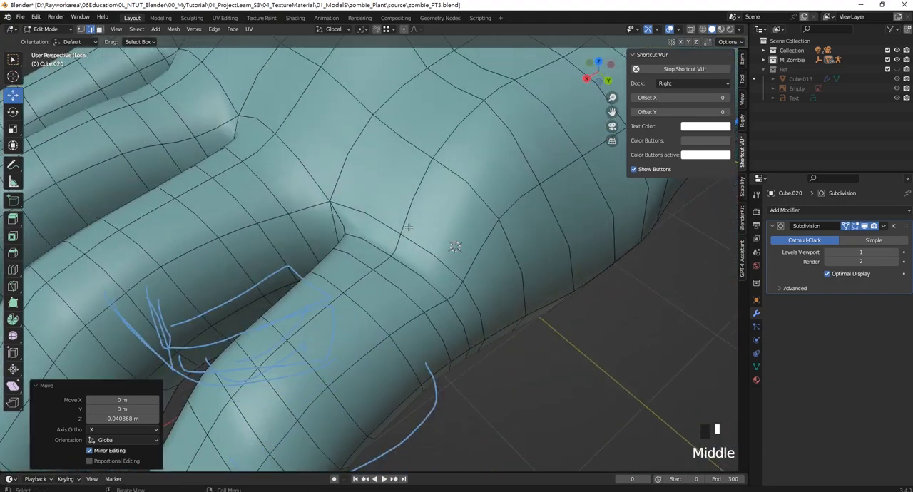
{"action": "left_click", "coordinate": [340, 243], "text": "shift"}
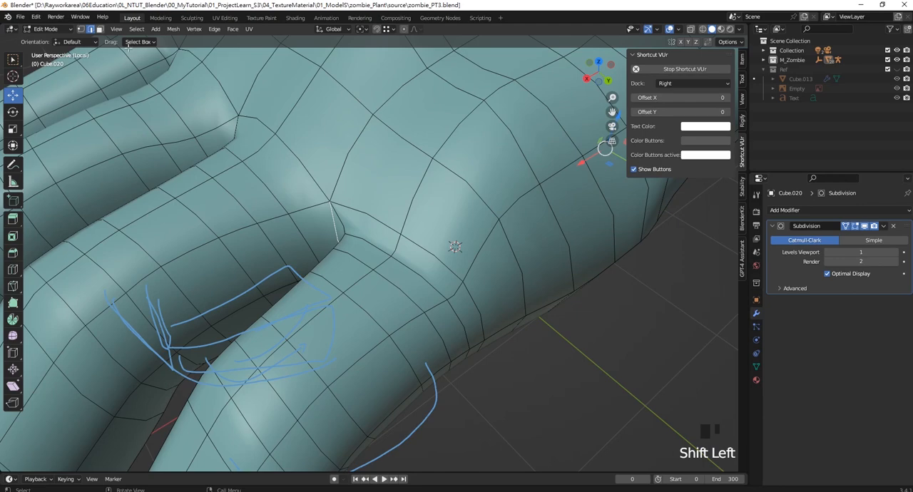
{"action": "scroll", "coordinate": [563, 433], "scroll_direction": "up", "scroll_amount": 2}
{"action": "middle_click_drag", "start_coordinate": [563, 433], "coordinate": [433, 246]}
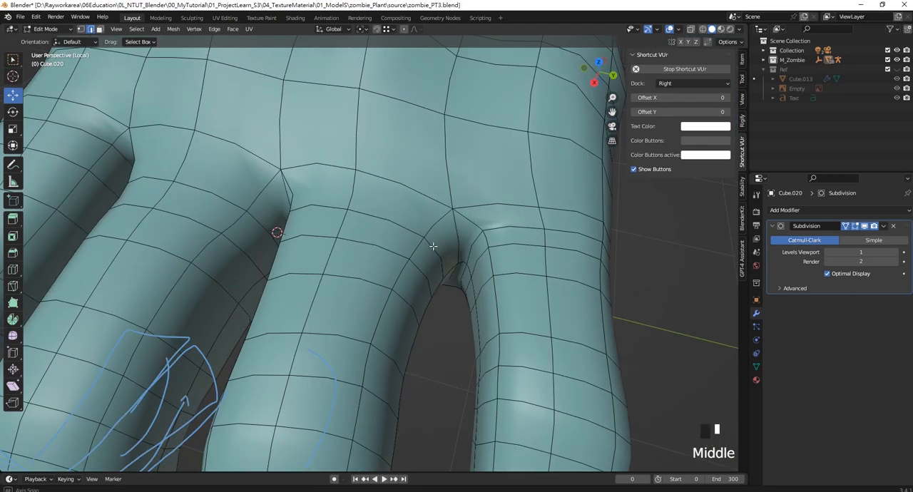
{"action": "left_click", "coordinate": [547, 239], "text": "shift"}
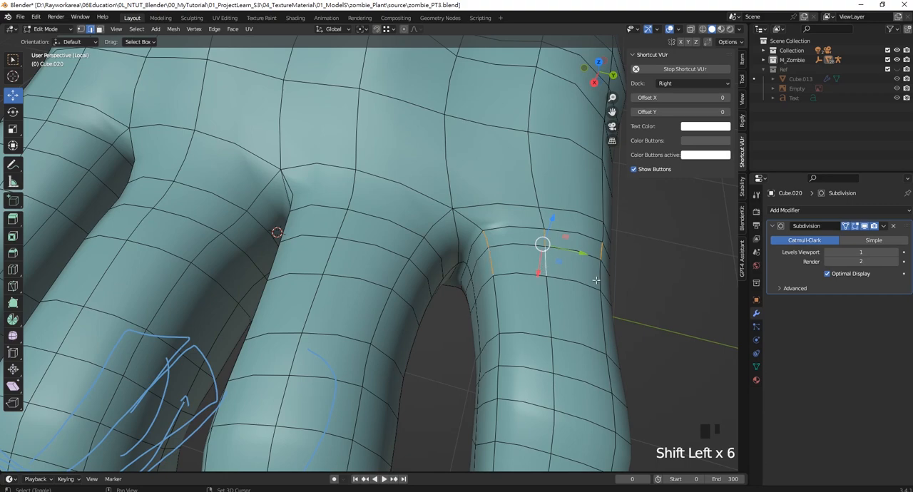
- Select the crosswise edges on the underside of the little finger's base, checking them from behind and below
{"action": "key", "text": "KP_3"}
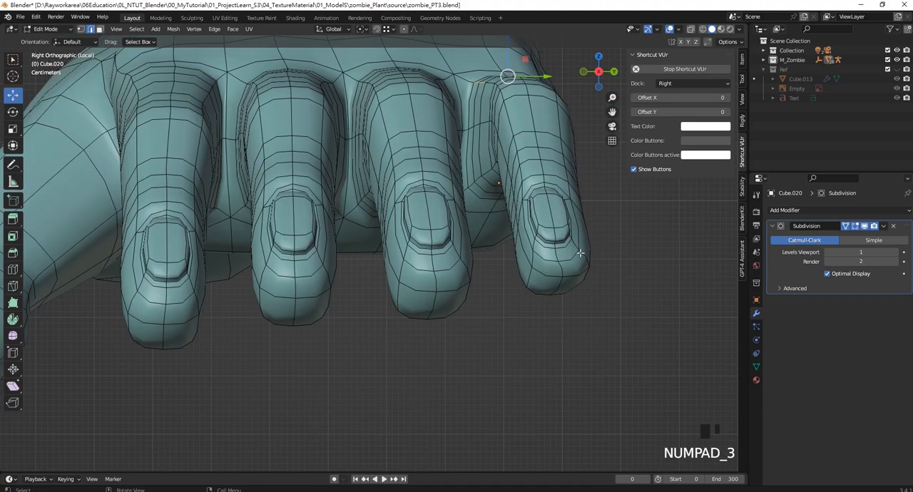
{"action": "key", "text": "KP_1"}
{"action": "key", "text": "KP_9"}
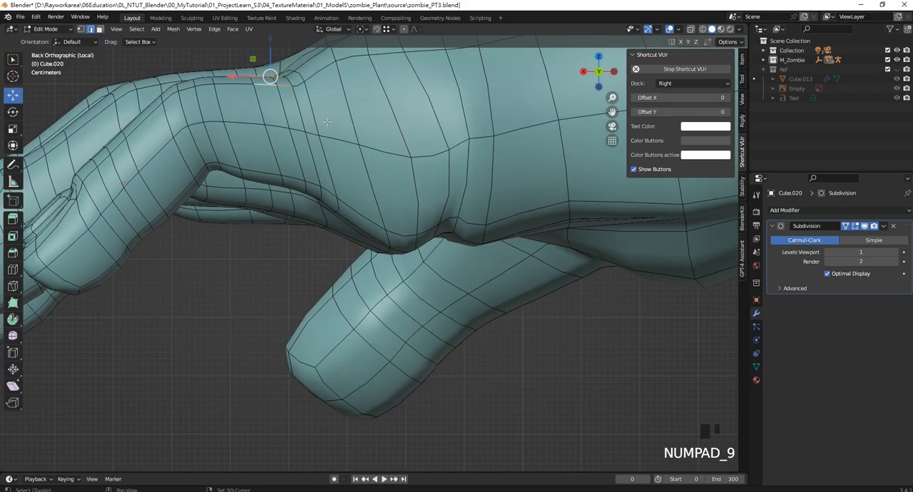
{"action": "scroll", "coordinate": [326, 122], "scroll_direction": "up", "scroll_amount": 2}
{"action": "left_click_drag", "start_coordinate": [263, 114], "coordinate": [272, 114]}
{"action": "left_click", "coordinate": [339, 266]}
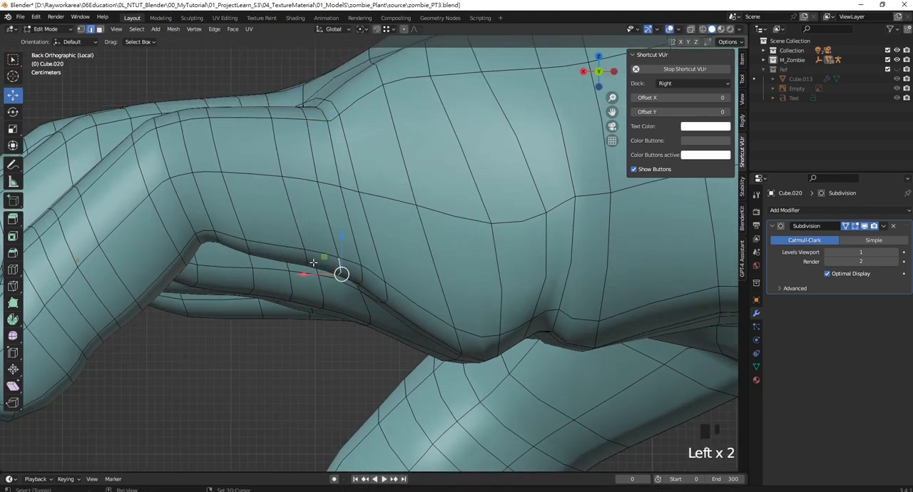
{"action": "left_click", "coordinate": [361, 280], "text": "shift"}
{"action": "middle_click_drag", "start_coordinate": [362, 261], "coordinate": [386, 115]}
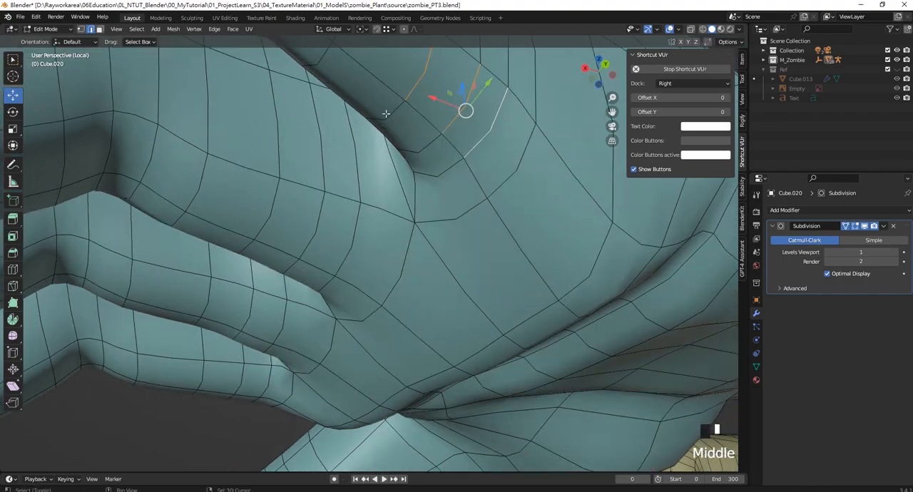
{"action": "left_click", "coordinate": [422, 150], "text": "shift"}
{"action": "left_click", "coordinate": [441, 170], "text": "shift"}
{"action": "middle_click_drag", "start_coordinate": [441, 170], "coordinate": [388, 207]}
- Move the selected edges under the little finger's base slightly upward along Z
{"action": "key", "text": "KP_1"}
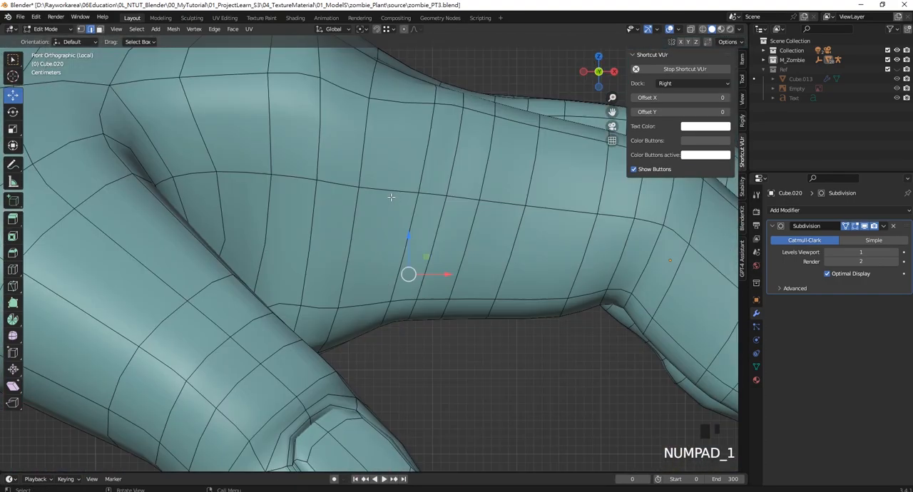
{"action": "key", "text": "KP_9"}
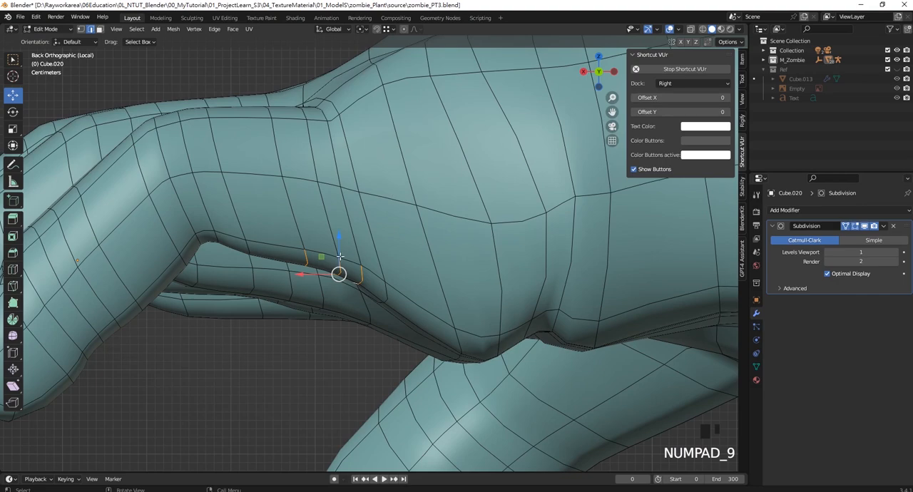
{"action": "left_click_drag", "start_coordinate": [340, 255], "coordinate": [296, 261]}
{"action": "left_click_drag", "start_coordinate": [332, 229], "coordinate": [333, 236]}
- Select the crosswise edges on the underside of the ring finger's base and nudge them to slim the base
{"action": "middle_click_drag", "start_coordinate": [372, 223], "coordinate": [348, 229]}
{"action": "left_click", "coordinate": [339, 234]}
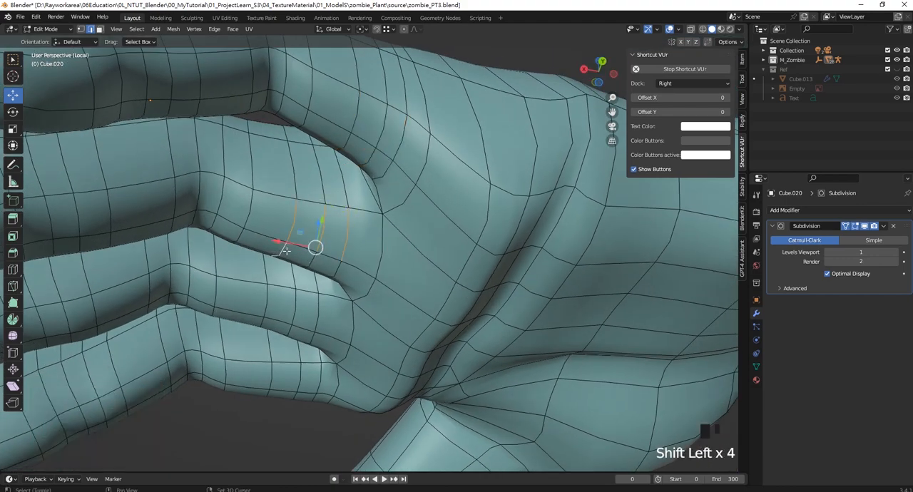
{"action": "key", "text": "KP_3"}
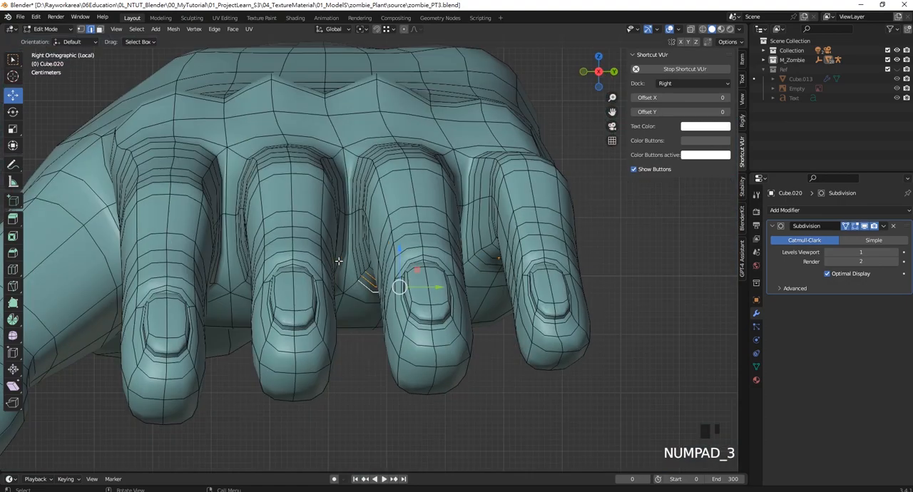
{"action": "middle_click_drag", "start_coordinate": [397, 247], "coordinate": [497, 264]}
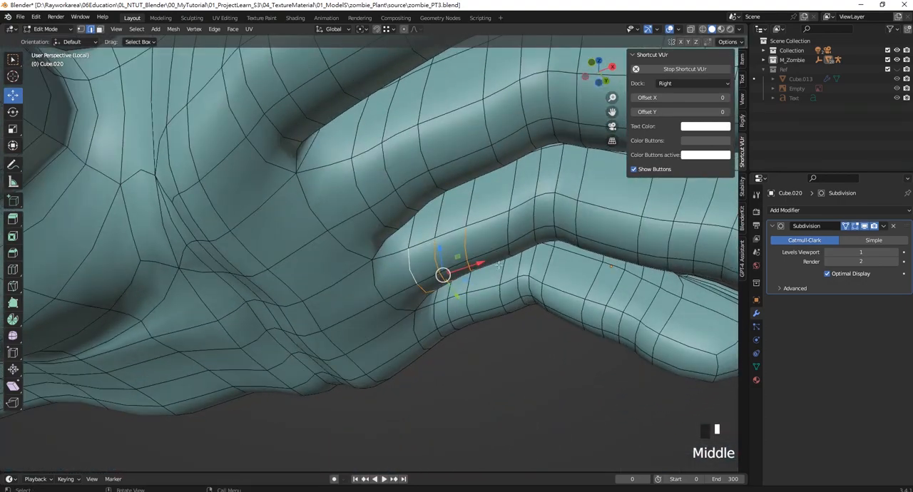
{"action": "left_click_drag", "start_coordinate": [478, 265], "coordinate": [437, 245]}
- Select the crosswise edges on the underside of the middle finger's base and raise them slightly along Z
{"action": "left_click", "coordinate": [358, 184]}
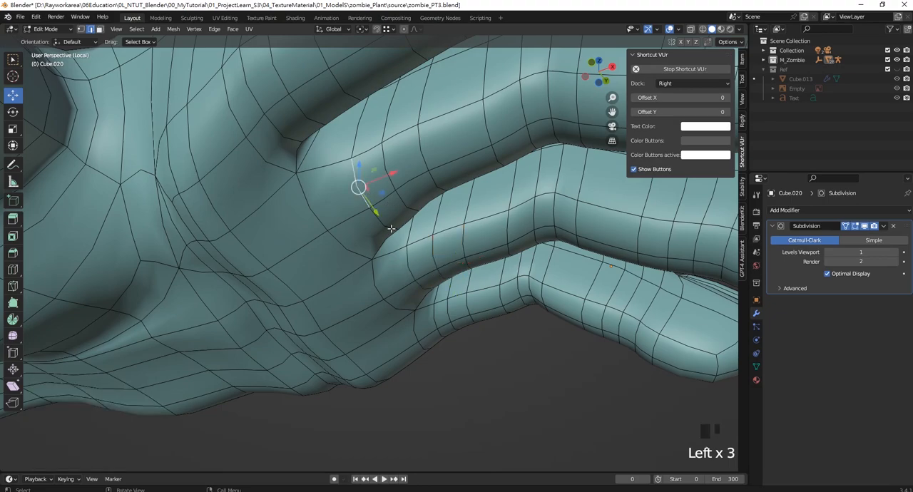
{"action": "middle_click_drag", "start_coordinate": [358, 184], "coordinate": [319, 240]}
{"action": "left_click", "coordinate": [319, 240], "text": "shift"}
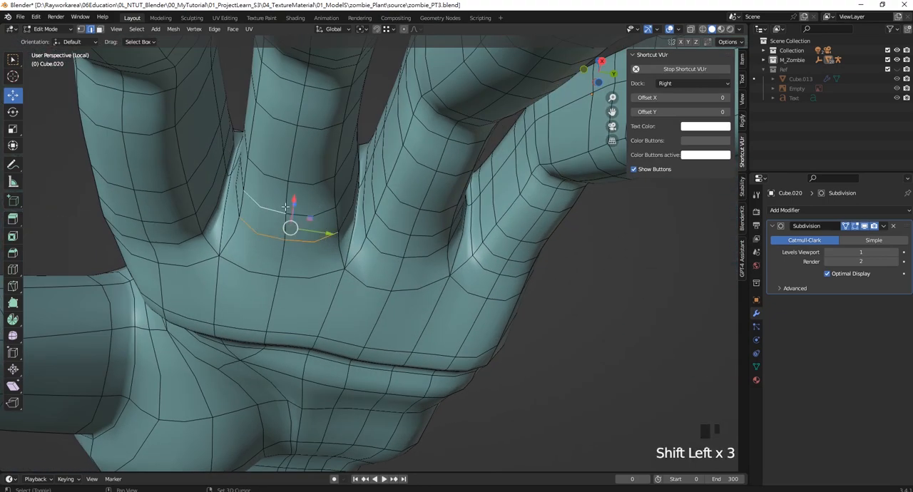
{"action": "middle_click_drag", "start_coordinate": [271, 176], "coordinate": [463, 228]}
{"action": "left_click_drag", "start_coordinate": [429, 205], "coordinate": [428, 199]}
{"action": "middle_click_drag", "start_coordinate": [429, 199], "coordinate": [445, 240], "text": "shift"}
- Select the crosswise edges on the underside of the index finger's base and raise them about 0.009 m along Z
{"action": "left_click", "coordinate": [346, 200]}
{"action": "middle_click_drag", "start_coordinate": [346, 200], "coordinate": [273, 194]}
{"action": "left_click", "coordinate": [286, 171], "text": "shift"}
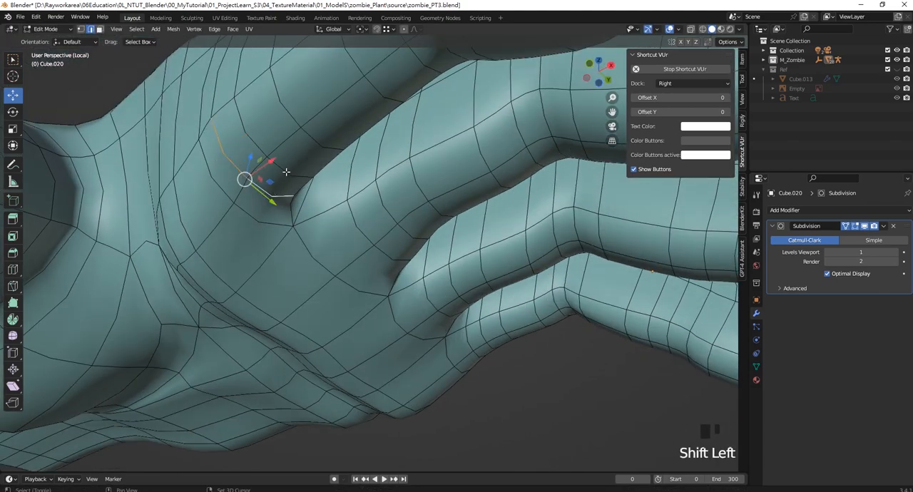
{"action": "left_click", "coordinate": [234, 148], "text": "shift"}
{"action": "left_click", "coordinate": [247, 129], "text": "shift"}
{"action": "left_click", "coordinate": [291, 108], "text": "shift"}
{"action": "left_click", "coordinate": [317, 82], "text": "shift"}
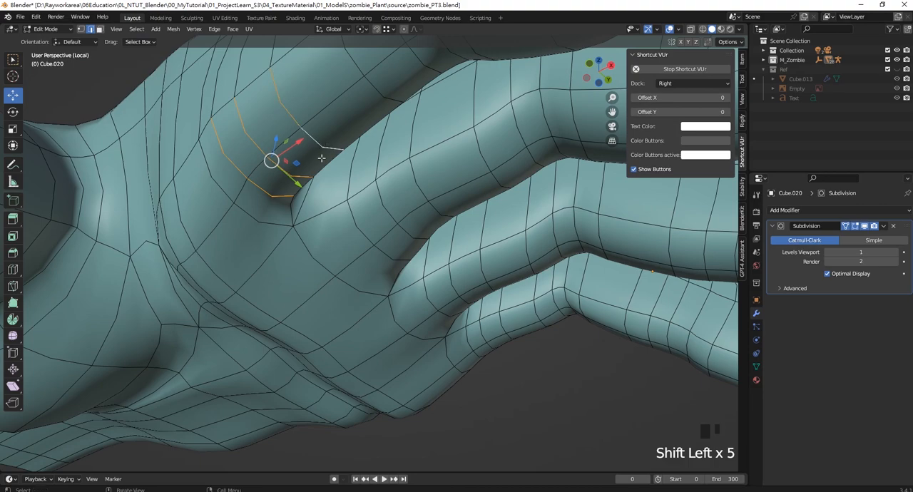
{"action": "middle_click_drag", "start_coordinate": [317, 82], "coordinate": [369, 211]}
{"action": "key", "text": "KP_1"}
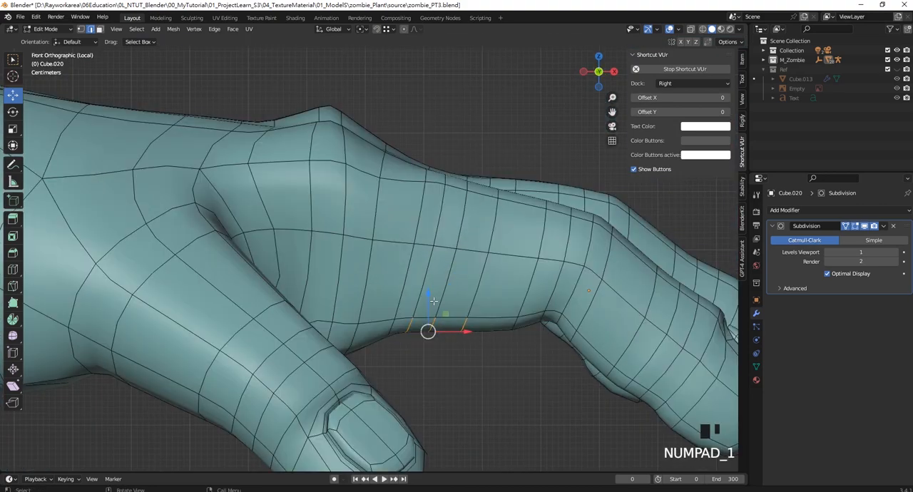
{"action": "left_click_drag", "start_coordinate": [433, 301], "coordinate": [437, 280]}
- In wireframe front view, box-select the vertices on the back of the hand behind the knuckles and raise them along Z
{"action": "scroll", "coordinate": [427, 278], "scroll_direction": "down", "scroll_amount": 7}
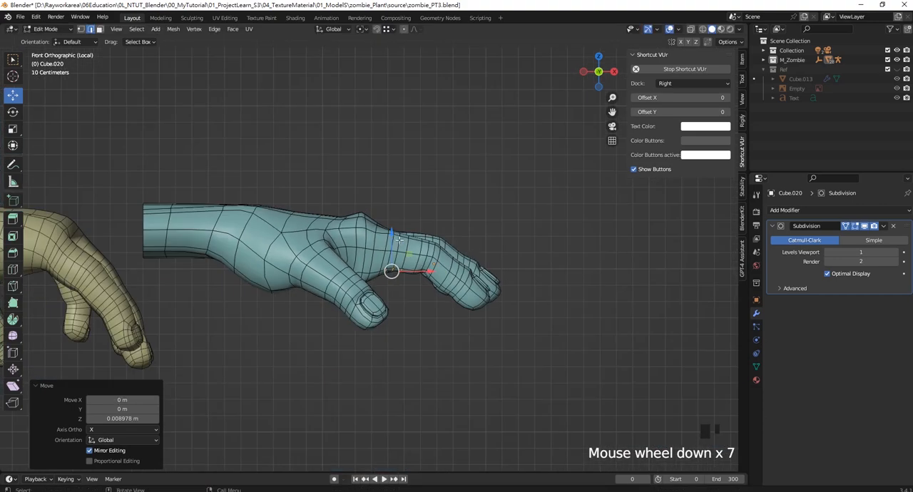
{"action": "scroll", "coordinate": [378, 222], "scroll_direction": "up", "scroll_amount": 5}
{"action": "middle_click_drag", "start_coordinate": [377, 222], "coordinate": [430, 221], "text": "shift"}
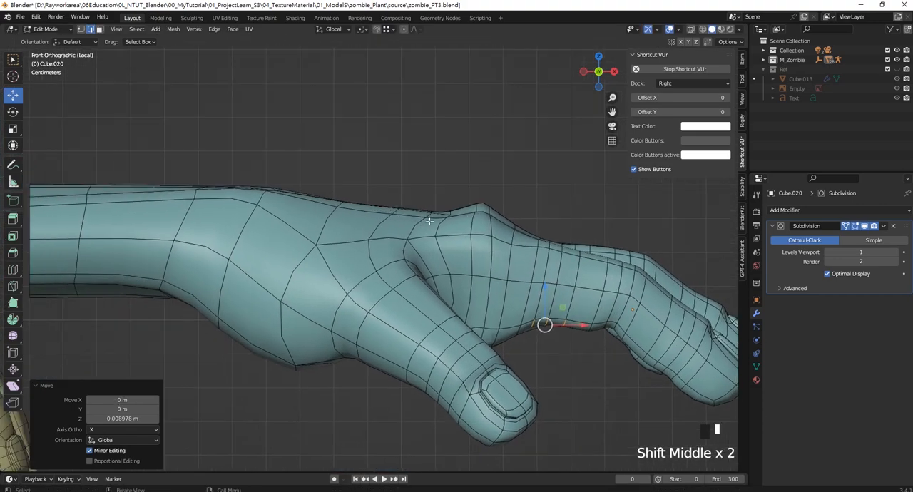
{"action": "key", "text": "z"}
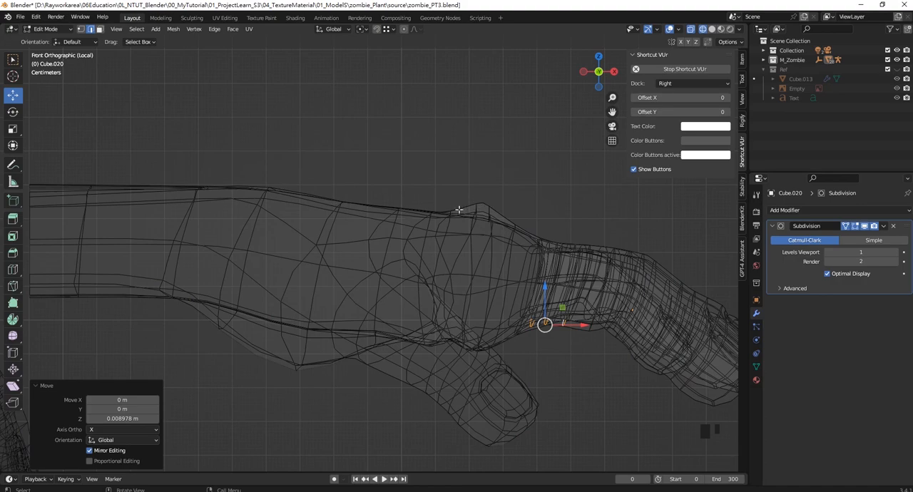
{"action": "key", "text": "Tab"}
{"action": "key", "text": "Tab"}
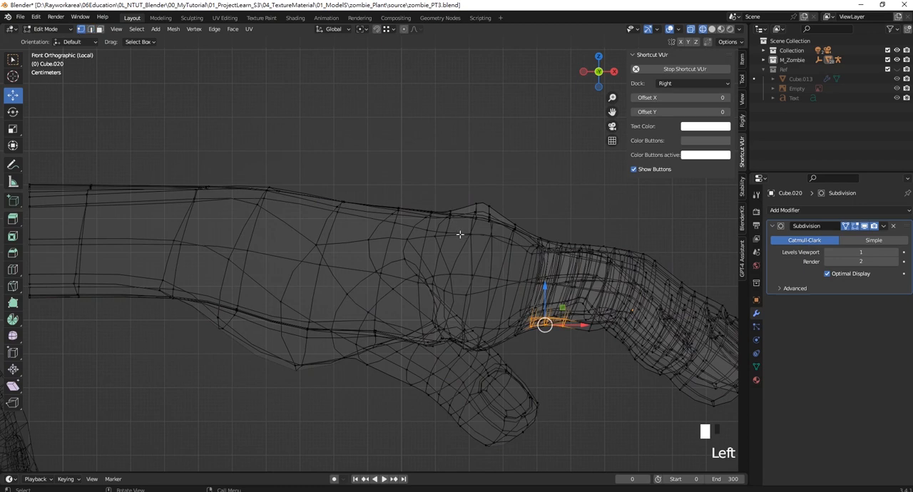
{"action": "left_click_drag", "start_coordinate": [455, 244], "coordinate": [359, 171]}
{"action": "left_click_drag", "start_coordinate": [404, 193], "coordinate": [436, 178]}
- Box-select the upper vertex column on the back of the hand nearer the wrist and raise it about 0.023 m along Z
{"action": "left_click_drag", "start_coordinate": [318, 175], "coordinate": [364, 256]}
{"action": "left_click_drag", "start_coordinate": [299, 177], "coordinate": [362, 258]}
{"action": "left_click_drag", "start_coordinate": [332, 192], "coordinate": [337, 187]}
{"action": "scroll", "coordinate": [338, 213], "scroll_direction": "down", "scroll_amount": 2}
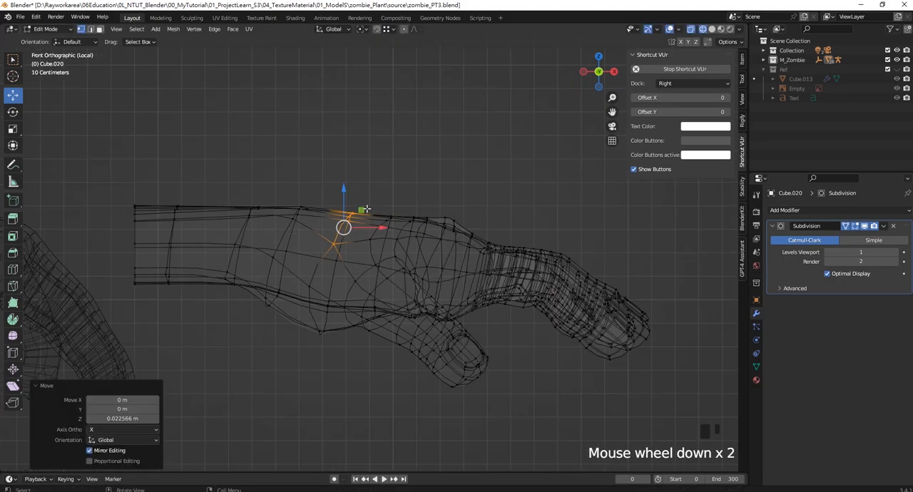
{"action": "scroll", "coordinate": [521, 231], "scroll_direction": "up", "scroll_amount": 2}
{"action": "scroll", "coordinate": [521, 231], "scroll_direction": "up", "scroll_amount": 1}
{"action": "scroll", "coordinate": [521, 231], "scroll_direction": "up", "scroll_amount": 2}
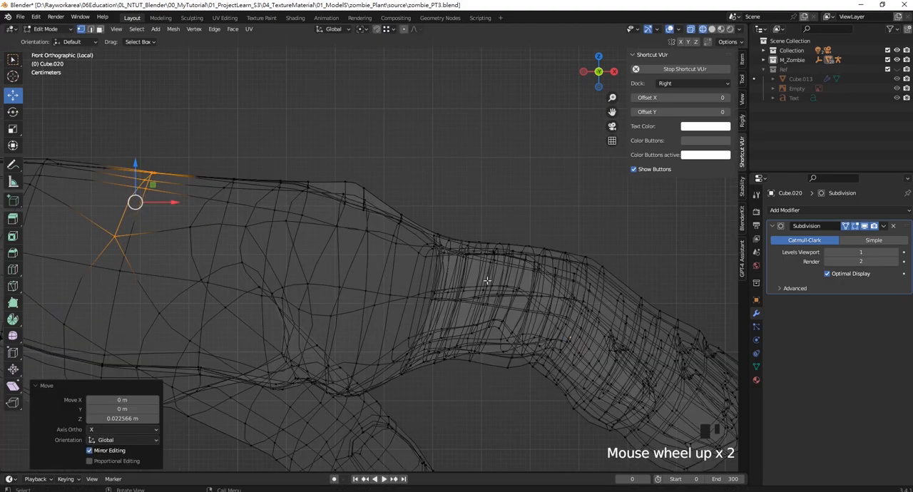
{"action": "left_click_drag", "start_coordinate": [482, 283], "coordinate": [452, 218]}
{"action": "key", "text": "ctrl+z"}
{"action": "left_click_drag", "start_coordinate": [474, 297], "coordinate": [431, 214]}
{"action": "key", "text": "ctrl+z"}
- Return to solid shading and Object Mode, and examine the whole hand's shape from the palm side
{"action": "scroll", "coordinate": [398, 209], "scroll_direction": "down", "scroll_amount": 5}
{"action": "mouse_move", "coordinate": [398, 210]}
{"action": "middle_mouse_down"}
{"action": "mouse_move", "coordinate": [388, 264]}
{"action": "mouse_move", "coordinate": [397, 291]}
{"action": "middle_mouse_up"}
{"action": "key", "text": "z"}
{"action": "left_click", "coordinate": [432, 188]}
{"action": "middle_click_drag", "start_coordinate": [431, 188], "coordinate": [327, 127], "text": "shift"}
{"action": "key", "text": "Tab"}
{"action": "scroll", "coordinate": [440, 211], "scroll_direction": "down", "scroll_amount": 2}
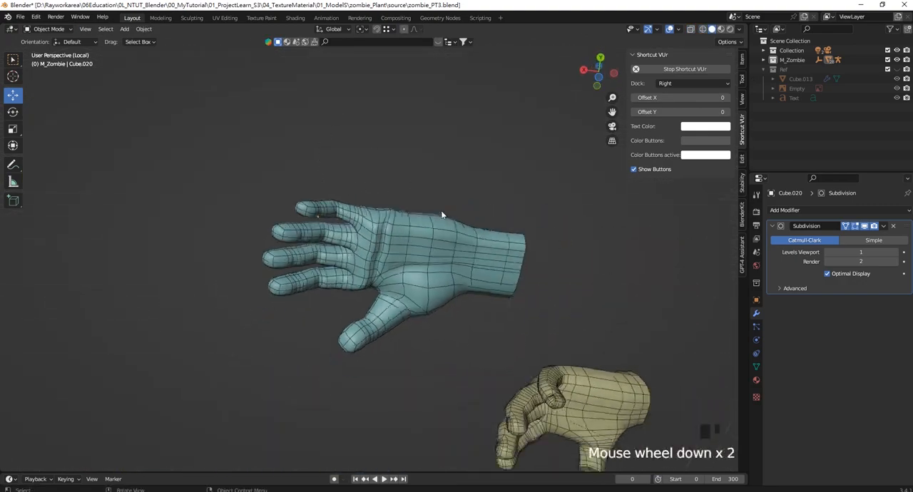
{"action": "scroll", "coordinate": [440, 210], "scroll_direction": "up", "scroll_amount": 5}
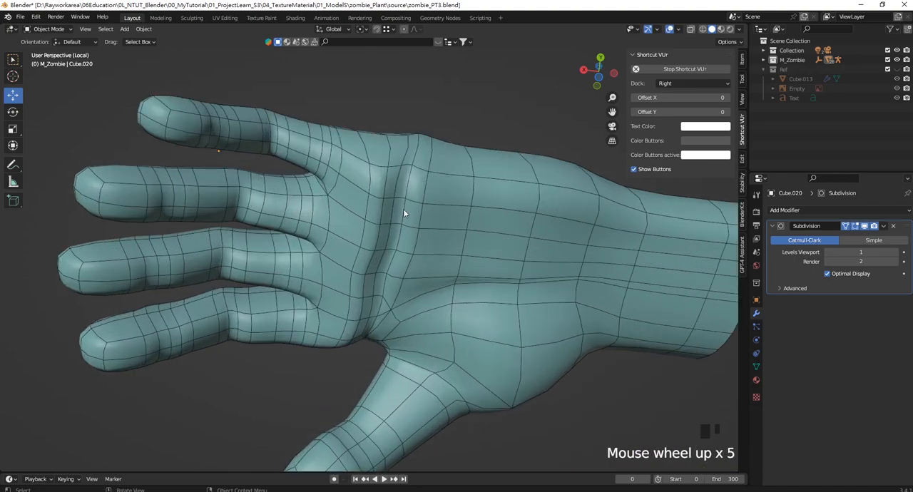
{"action": "scroll", "coordinate": [363, 209], "scroll_direction": "down", "scroll_amount": 1}
- Reopen the hand in Edit Mode with edge selection and select the edges along the wrist side of the palm crease
{"action": "left_click", "coordinate": [381, 232]}
{"action": "middle_click_drag", "start_coordinate": [381, 232], "coordinate": [398, 244], "text": "shift"}
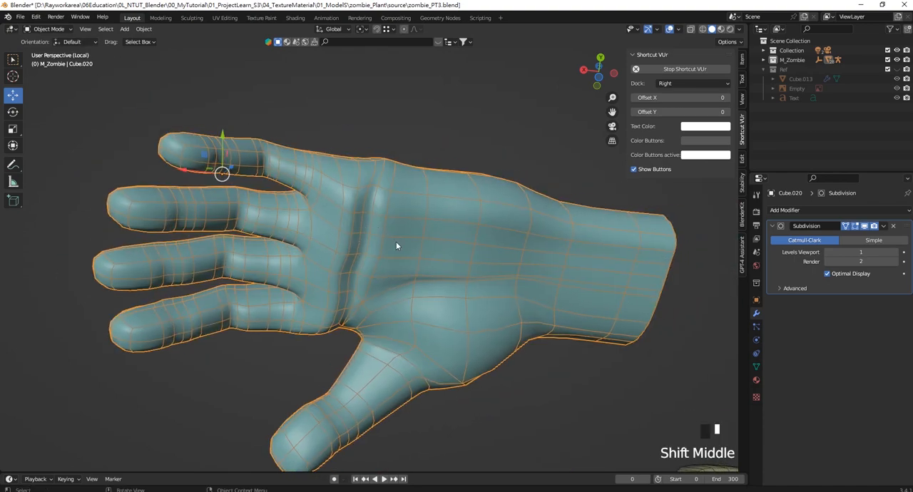
{"action": "key", "text": "Tab"}
{"action": "left_click", "coordinate": [90, 29]}
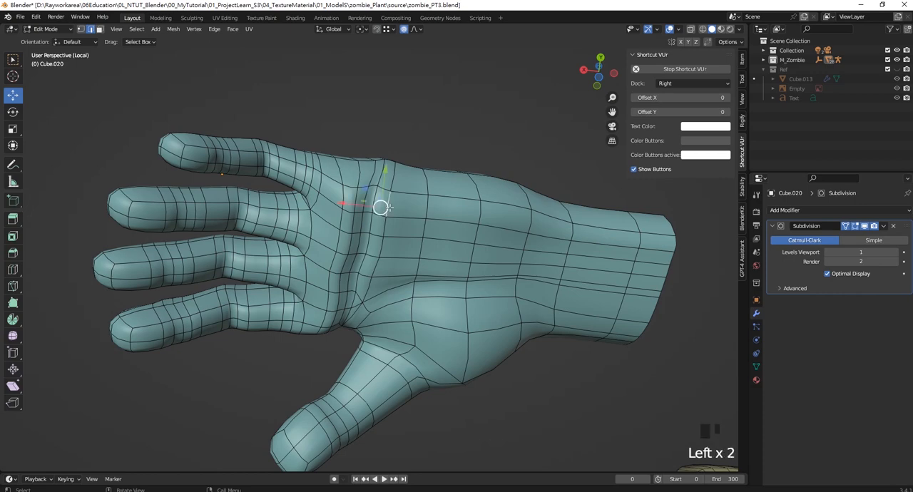
{"action": "left_click", "coordinate": [377, 256], "text": "shift"}
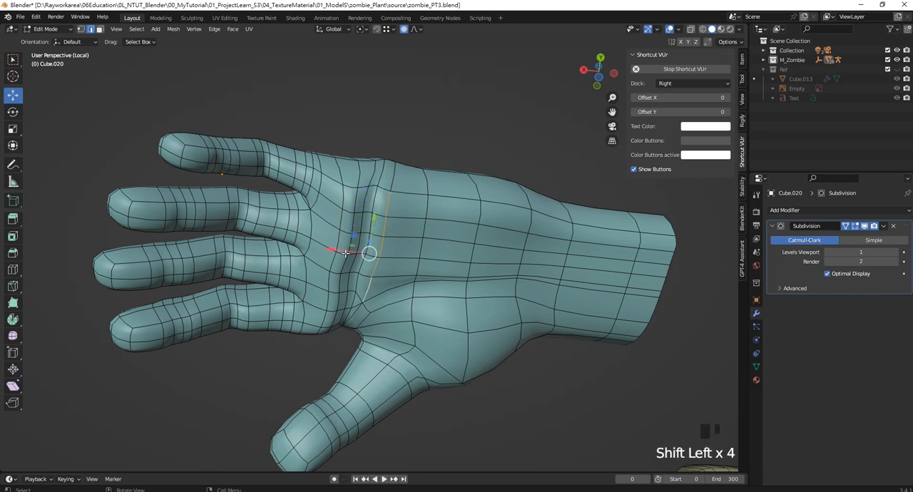
- Try to shift the selected palm crease edges along X with proportional editing on and the overlays hidden
{"action": "left_click", "coordinate": [345, 252]}
{"action": "key", "text": "ctrl+z"}
{"action": "left_click", "coordinate": [669, 30]}
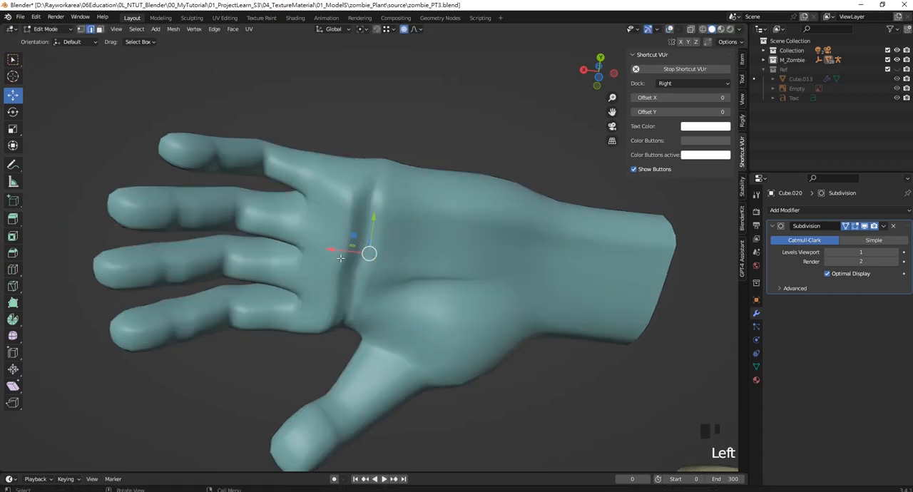
{"action": "left_click_drag", "start_coordinate": [332, 250], "coordinate": [355, 252]}
{"action": "key", "text": "ctrl+z"}
- Show the overlays and select the little-finger end of the edge line on the finger side of the palm crease
{"action": "middle_click_drag", "start_coordinate": [476, 200], "coordinate": [407, 257]}
{"action": "left_click", "coordinate": [336, 281]}
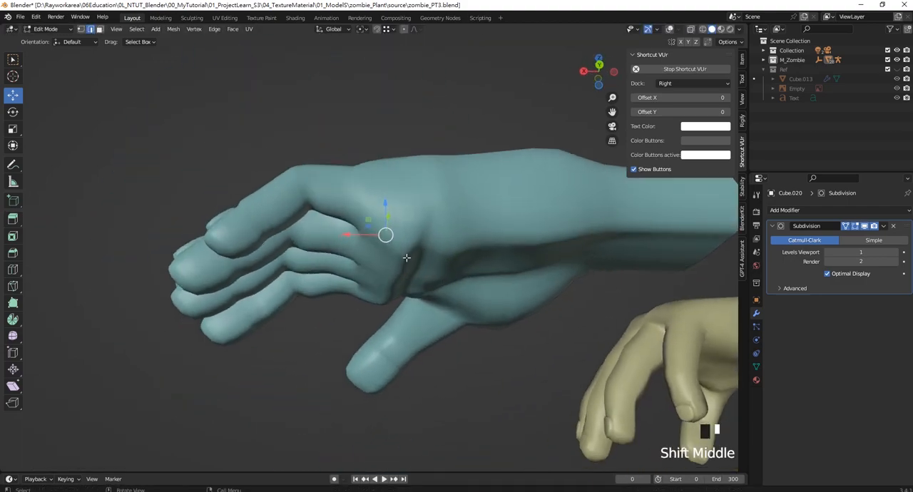
{"action": "left_click", "coordinate": [669, 29]}
{"action": "scroll", "coordinate": [392, 235], "scroll_direction": "up", "scroll_amount": 2}
{"action": "left_click", "coordinate": [402, 245]}
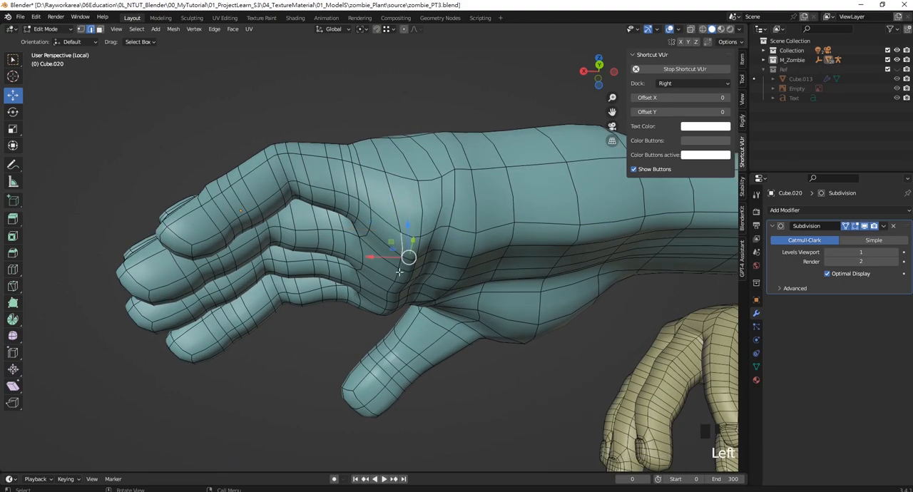
{"action": "scroll", "coordinate": [399, 271], "scroll_direction": "up", "scroll_amount": 3}
{"action": "left_click", "coordinate": [418, 293], "text": "shift"}
{"action": "left_click", "coordinate": [401, 314], "text": "shift"}
{"action": "key", "text": "ctrl+z"}
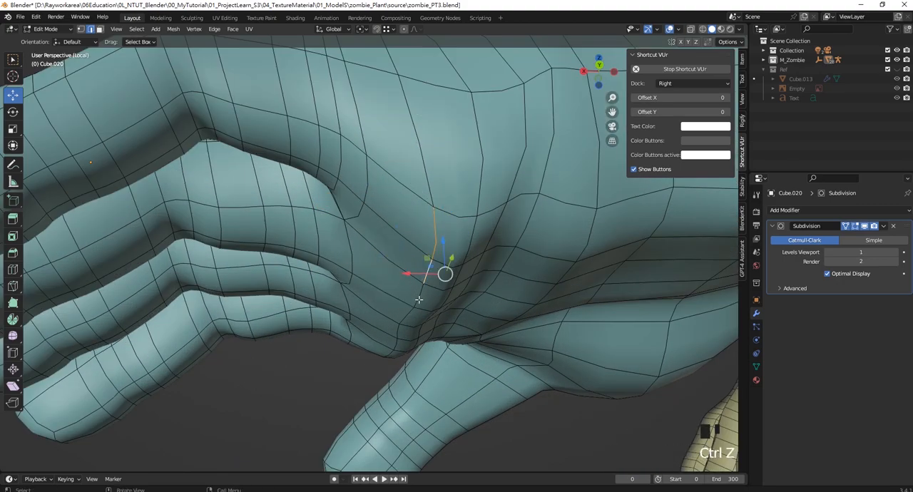
- Extend the selection along that edge line to the index-finger side and shift it toward the fingers and slightly upward
{"action": "left_click", "coordinate": [425, 287], "text": "shift"}
{"action": "left_click", "coordinate": [420, 298], "text": "shift"}
{"action": "left_click", "coordinate": [414, 310], "text": "shift"}
{"action": "left_click", "coordinate": [405, 323], "text": "shift"}
{"action": "left_click", "coordinate": [398, 335], "text": "shift"}
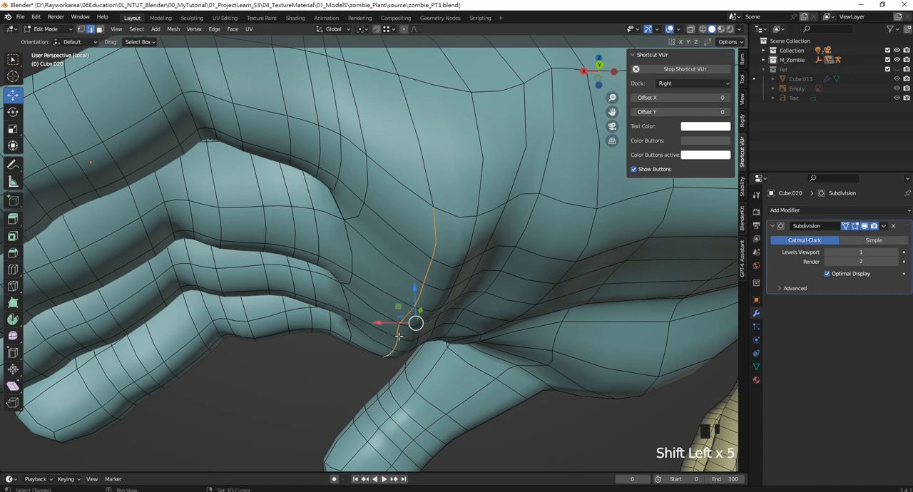
{"action": "left_click_drag", "start_coordinate": [378, 323], "coordinate": [352, 323]}
{"action": "left_click_drag", "start_coordinate": [390, 286], "coordinate": [359, 288]}
- Select the adjacent edge line nearer the palm crease, raise it slightly and move it about 0.012 m along X
{"action": "left_click", "coordinate": [466, 227]}
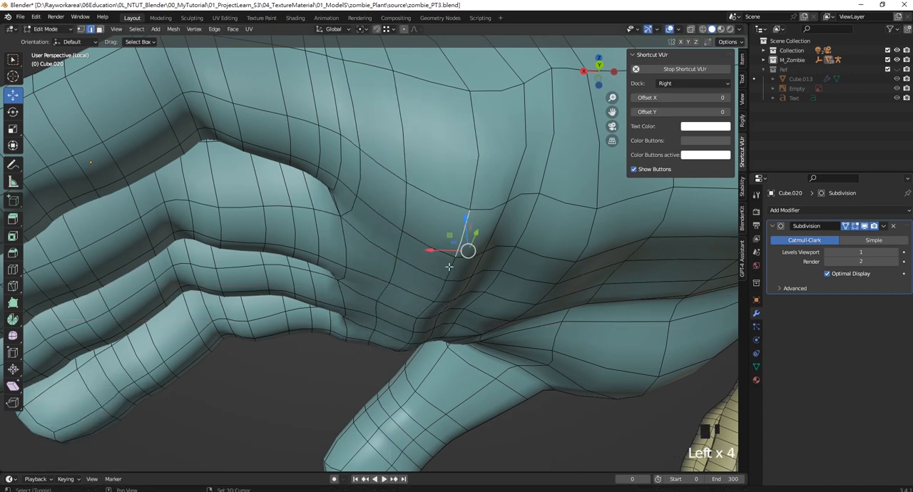
{"action": "left_click", "coordinate": [450, 266], "text": "shift"}
{"action": "left_click", "coordinate": [442, 285], "text": "shift"}
{"action": "left_click", "coordinate": [431, 303], "text": "shift"}
{"action": "left_click", "coordinate": [421, 318], "text": "shift"}
{"action": "left_click", "coordinate": [412, 330], "text": "shift"}
{"action": "left_click", "coordinate": [405, 345], "text": "shift"}
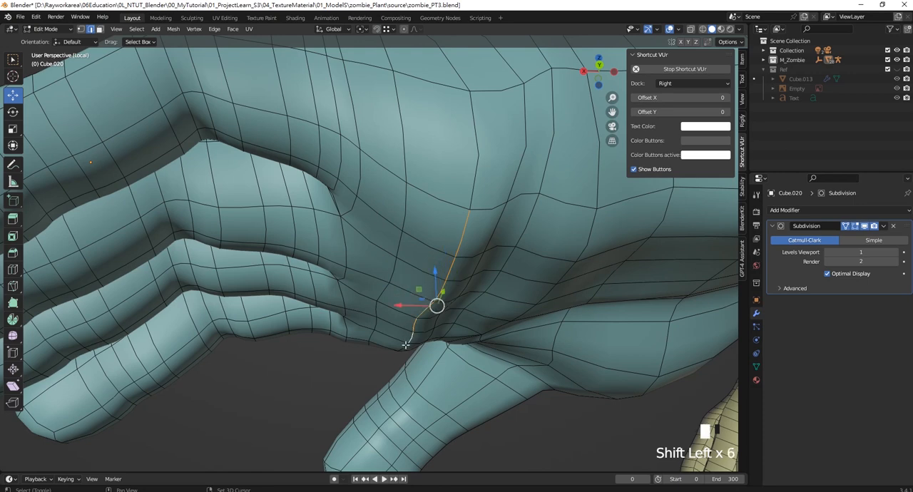
{"action": "left_click_drag", "start_coordinate": [428, 294], "coordinate": [397, 296]}
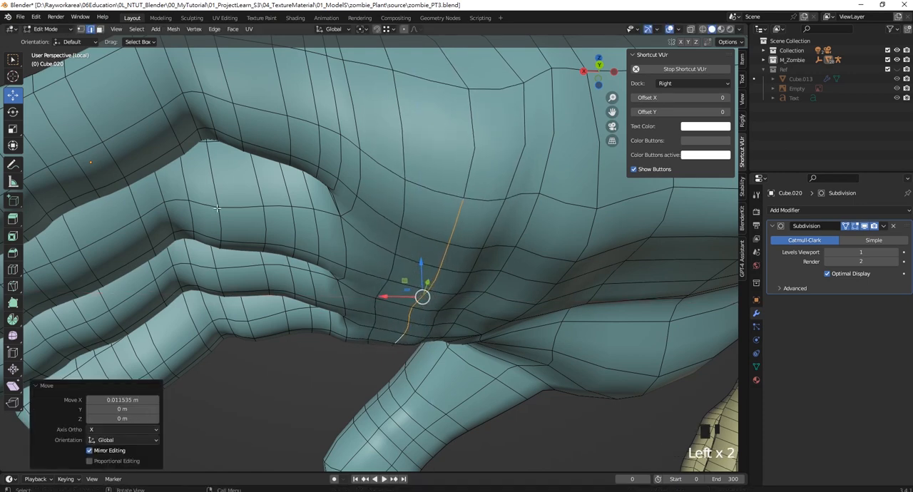
{"action": "mouse_move", "coordinate": [13, 63]}
{"action": "left_mouse_down"}
{"action": "mouse_move", "coordinate": [29, 66]}
{"action": "mouse_move", "coordinate": [71, 130]}
{"action": "mouse_move", "coordinate": [4, 56]}
{"action": "left_mouse_up"}
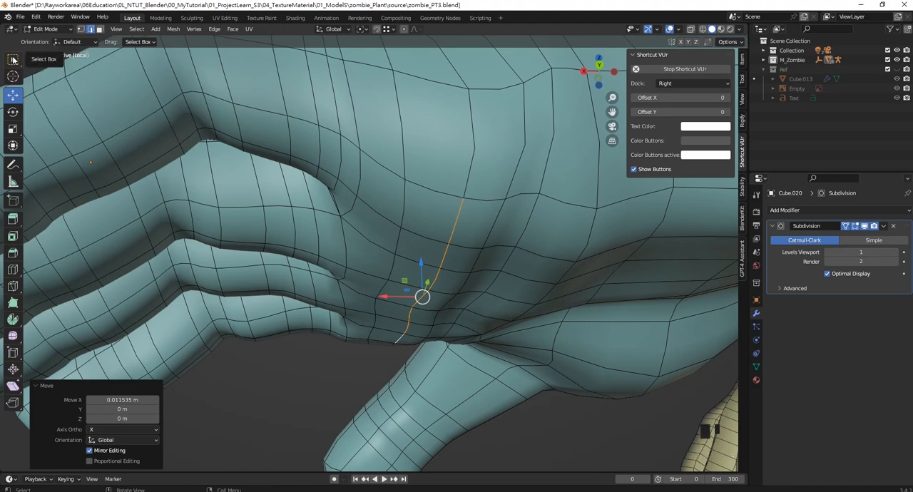
{"action": "middle_click_drag", "start_coordinate": [493, 209], "coordinate": [423, 225]}
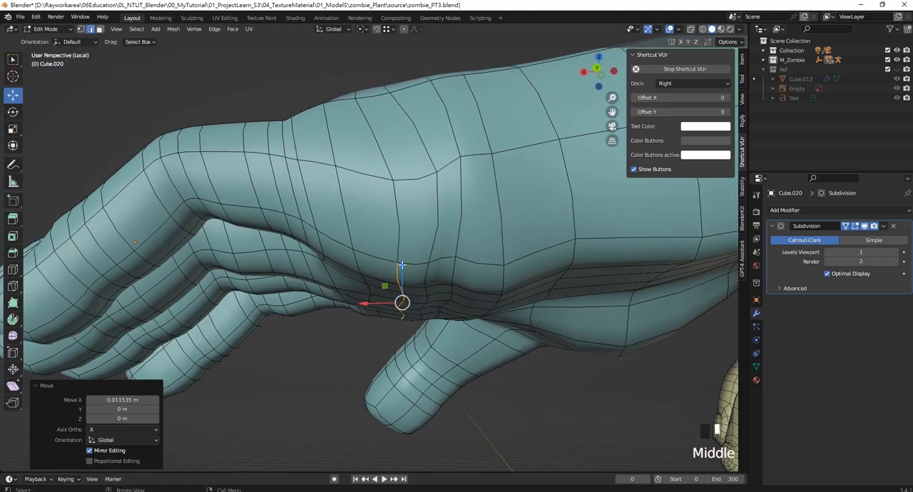
- Lower the selected palm crease edge line slightly and move it about 0.011 m along X
{"action": "left_click_drag", "start_coordinate": [402, 265], "coordinate": [403, 268]}
{"action": "left_click_drag", "start_coordinate": [374, 307], "coordinate": [366, 308]}
{"action": "scroll", "coordinate": [473, 260], "scroll_direction": "down", "scroll_amount": 1}
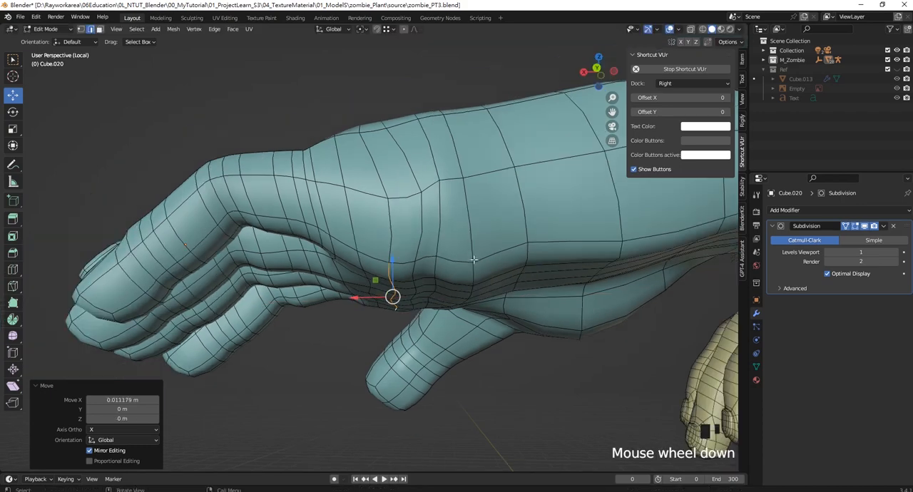
- Select the connected palm edges on the wrist side of the crease, raise them slightly, and leave mesh editing
{"action": "middle_click_drag", "start_coordinate": [474, 259], "coordinate": [469, 211]}
{"action": "left_click", "coordinate": [468, 211]}
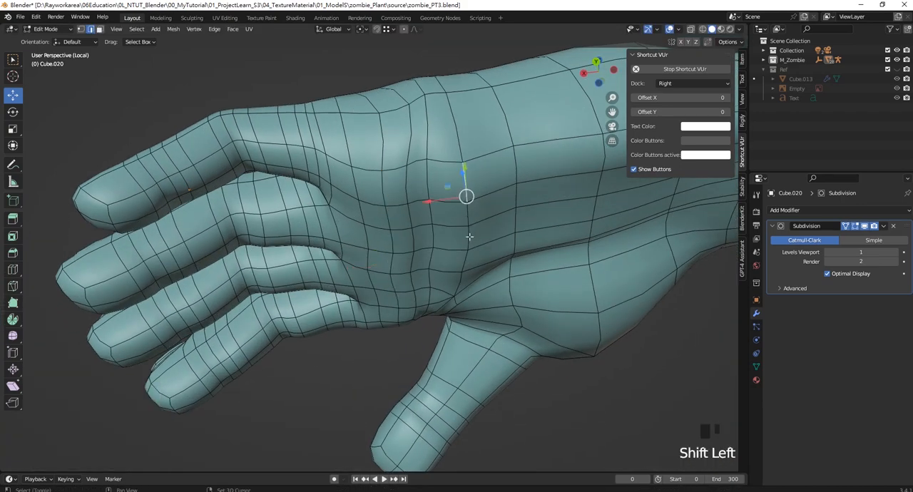
{"action": "left_click", "coordinate": [469, 214], "text": "shift"}
{"action": "left_click", "coordinate": [467, 230], "text": "shift"}
{"action": "left_click", "coordinate": [465, 243], "text": "shift"}
{"action": "middle_click_drag", "start_coordinate": [466, 244], "coordinate": [467, 263]}
{"action": "left_click_drag", "start_coordinate": [462, 264], "coordinate": [461, 257]}
{"action": "key", "text": "Tab"}
- Examine the hand's overall shape from several angles with the overlays hidden, comparing it with the reference hand
{"action": "scroll", "coordinate": [472, 223], "scroll_direction": "down", "scroll_amount": 2}
{"action": "left_click", "coordinate": [430, 134]}
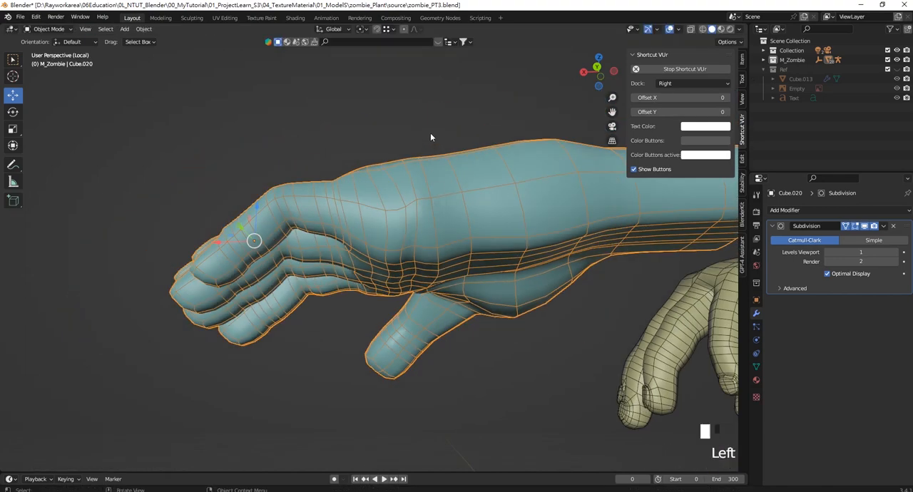
{"action": "middle_click_drag", "start_coordinate": [430, 133], "coordinate": [438, 227]}
{"action": "scroll", "coordinate": [438, 226], "scroll_direction": "down", "scroll_amount": 2}
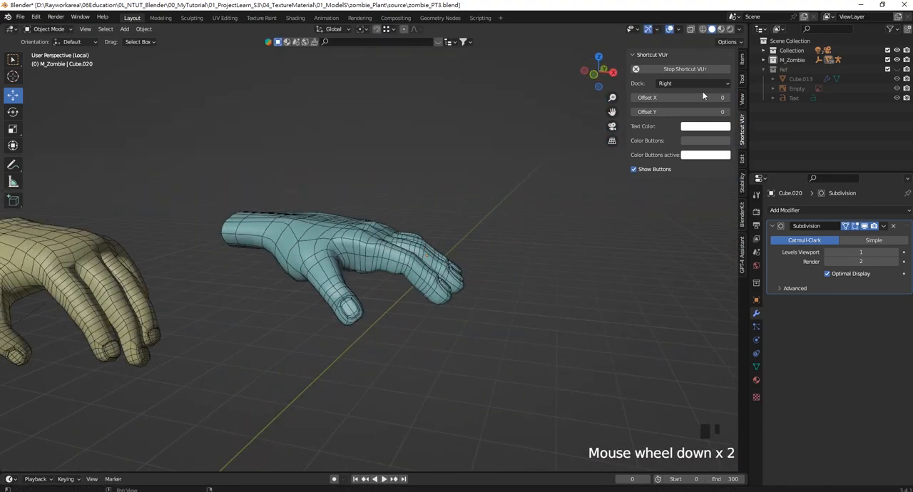
{"action": "left_click", "coordinate": [668, 30]}
{"action": "middle_click_drag", "start_coordinate": [316, 183], "coordinate": [244, 138]}
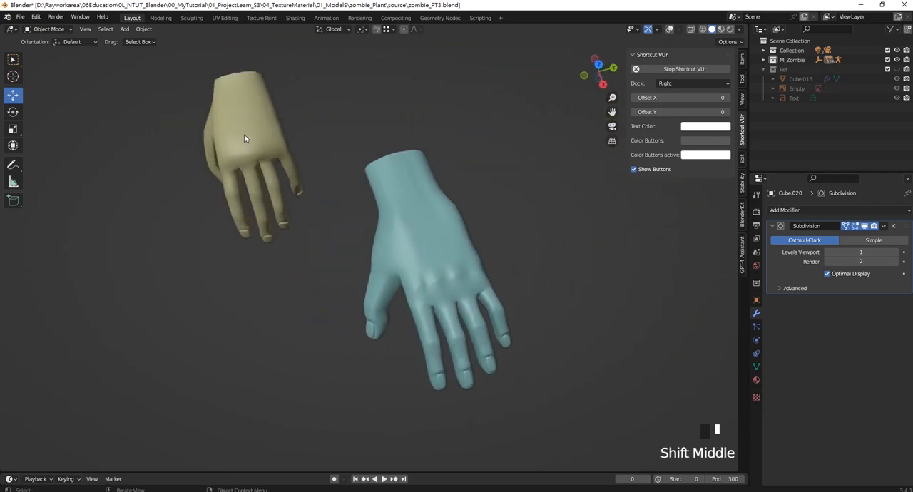
{"action": "middle_click_drag", "start_coordinate": [312, 248], "coordinate": [320, 278]}
{"action": "left_click", "coordinate": [372, 263]}
{"action": "scroll", "coordinate": [376, 266], "scroll_direction": "up", "scroll_amount": 4}
{"action": "scroll", "coordinate": [357, 316], "scroll_direction": "up", "scroll_amount": 5}
{"action": "scroll", "coordinate": [420, 279], "scroll_direction": "down", "scroll_amount": 3}
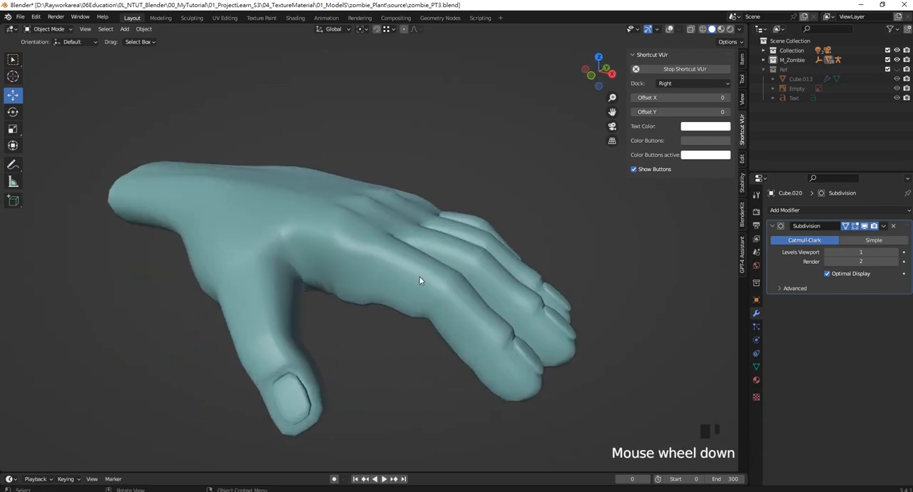
{"action": "left_click", "coordinate": [407, 264]}
- Show the overlays, return to the full scene, and move the hand about 1.71 m along X and 0.41 m along Z to the sleeve end
{"action": "left_click", "coordinate": [669, 29]}
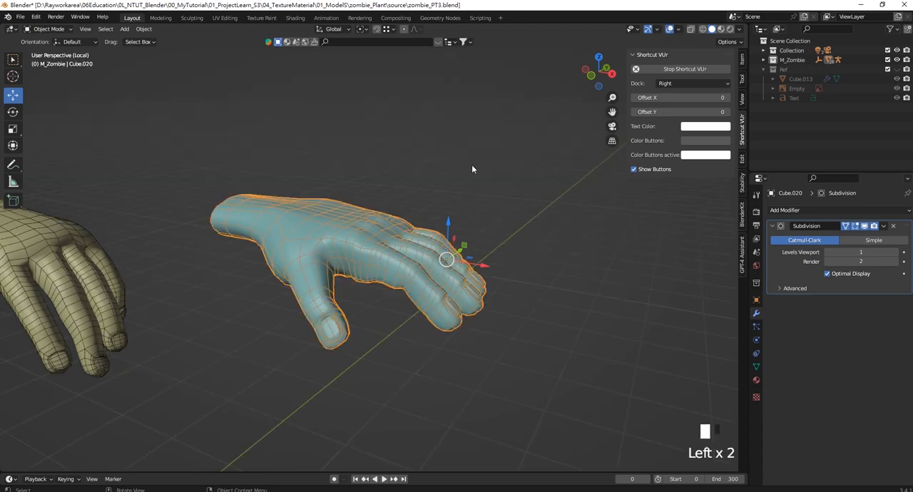
{"action": "key", "text": "slash"}
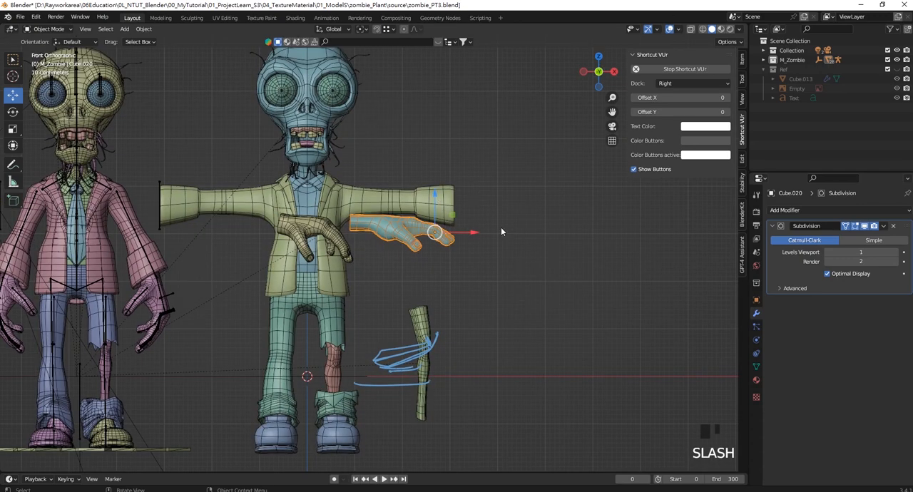
{"action": "left_click_drag", "start_coordinate": [435, 233], "coordinate": [515, 215]}
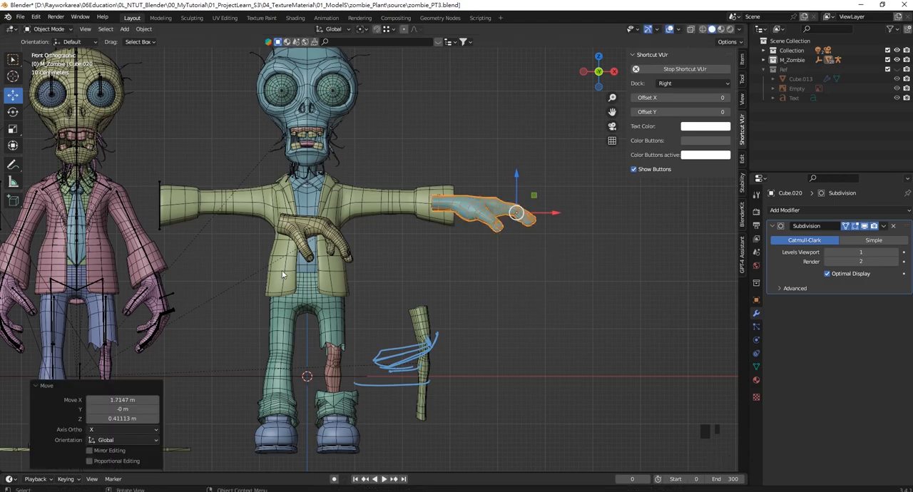
{"action": "middle_click_drag", "start_coordinate": [458, 231], "coordinate": [481, 261]}
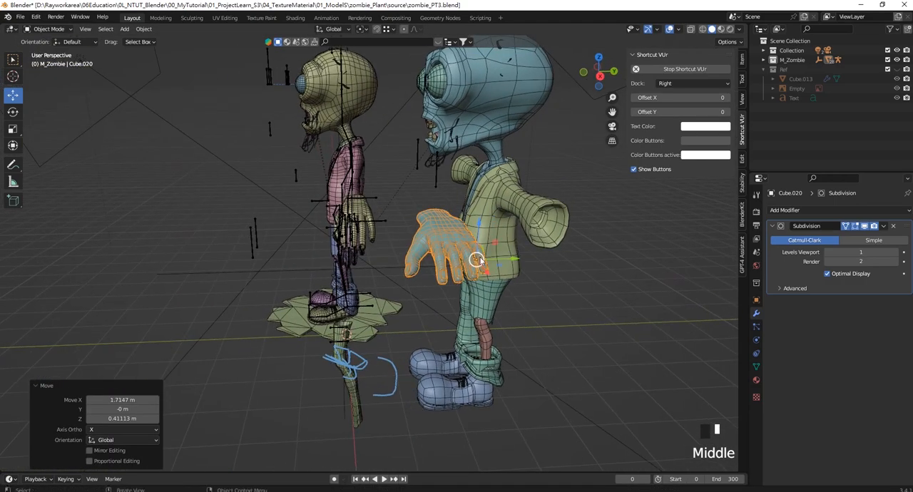
- Set the hand's origin to its geometry
{"action": "left_click", "coordinate": [143, 28]}
{"action": "mouse_move", "coordinate": [171, 49]}
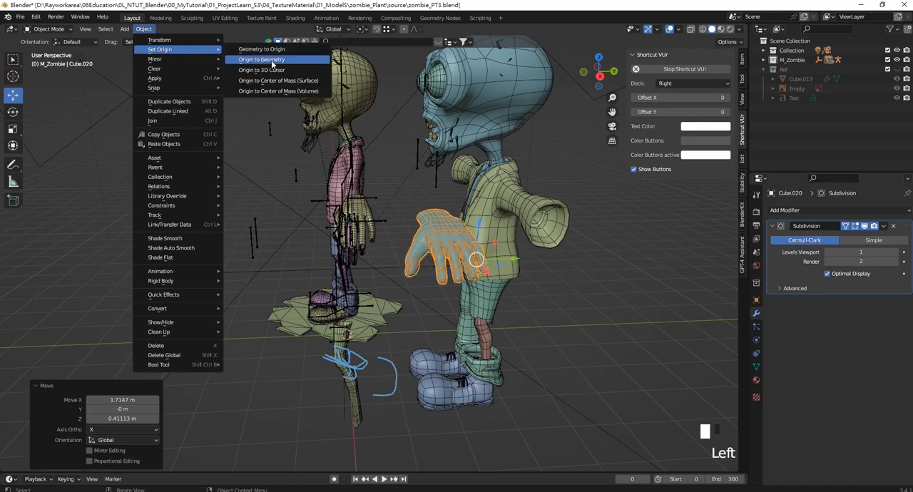
{"action": "left_click", "coordinate": [272, 64]}
- Align the hand with the sleeve by moving it about -0.066 m along Y, and resize it uniformly to fit
{"action": "left_click_drag", "start_coordinate": [467, 245], "coordinate": [590, 245]}
{"action": "middle_click_drag", "start_coordinate": [590, 245], "coordinate": [430, 288], "text": "shift"}
{"action": "scroll", "coordinate": [367, 217], "scroll_direction": "up", "scroll_amount": 4}
{"action": "left_click_drag", "start_coordinate": [430, 288], "coordinate": [421, 287]}
{"action": "middle_click_drag", "start_coordinate": [421, 287], "coordinate": [442, 249]}
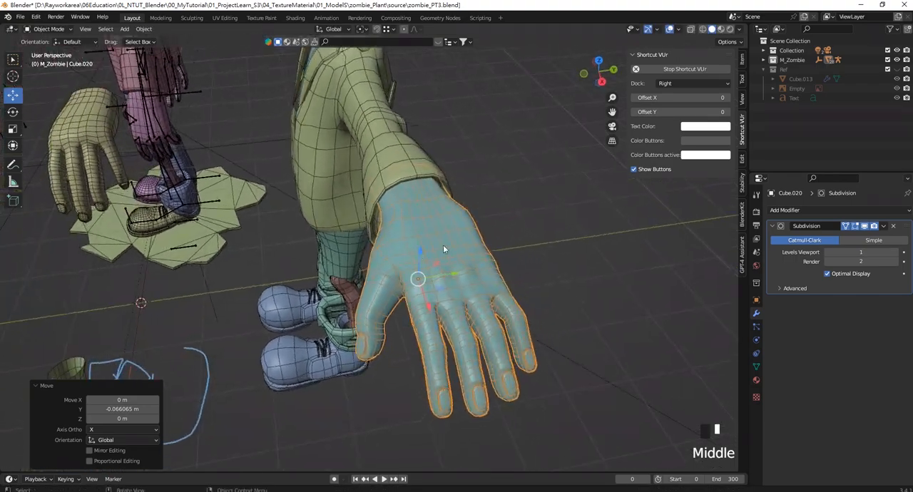
{"action": "key", "text": "s"}
{"action": "left_click", "coordinate": [525, 236]}
- Isolate the hand in top view with wireframe shading and select only the three wrist edge loops for editing
{"action": "middle_click_drag", "start_coordinate": [526, 236], "coordinate": [496, 215]}
{"action": "key", "text": "KP_Divide"}
{"action": "key", "text": "KP_7"}
{"action": "scroll", "coordinate": [344, 219], "scroll_direction": "up", "scroll_amount": 4}
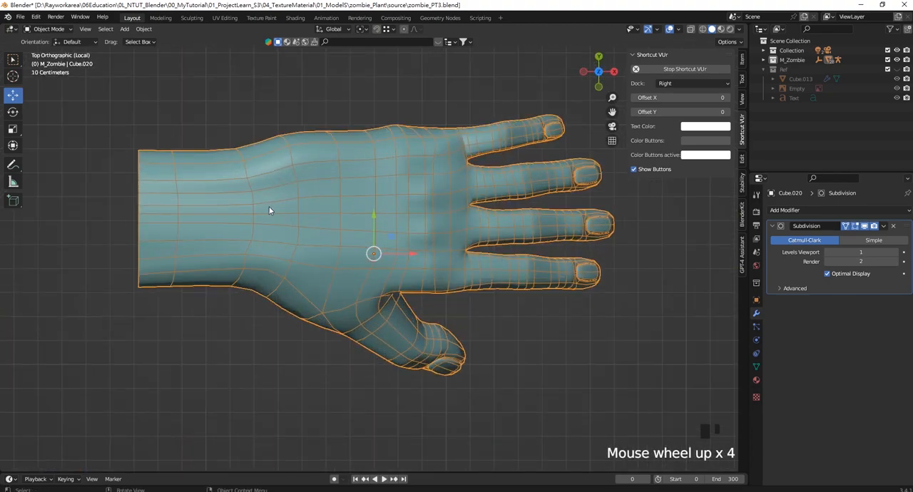
{"action": "middle_click_drag", "start_coordinate": [129, 223], "coordinate": [324, 267], "text": "shift"}
{"action": "key", "text": "Tab"}
{"action": "key", "text": "z"}
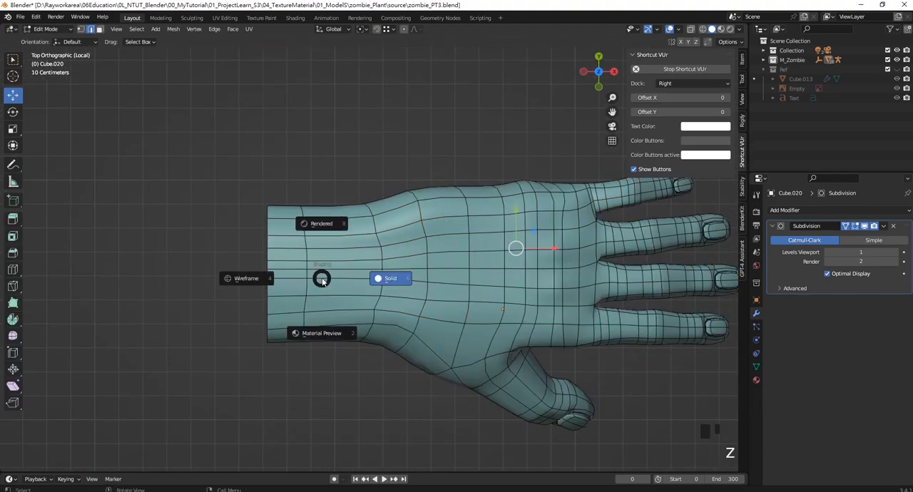
{"action": "left_click", "coordinate": [309, 291], "text": "alt+shift"}
{"action": "left_click", "coordinate": [309, 290], "text": "alt+shift"}
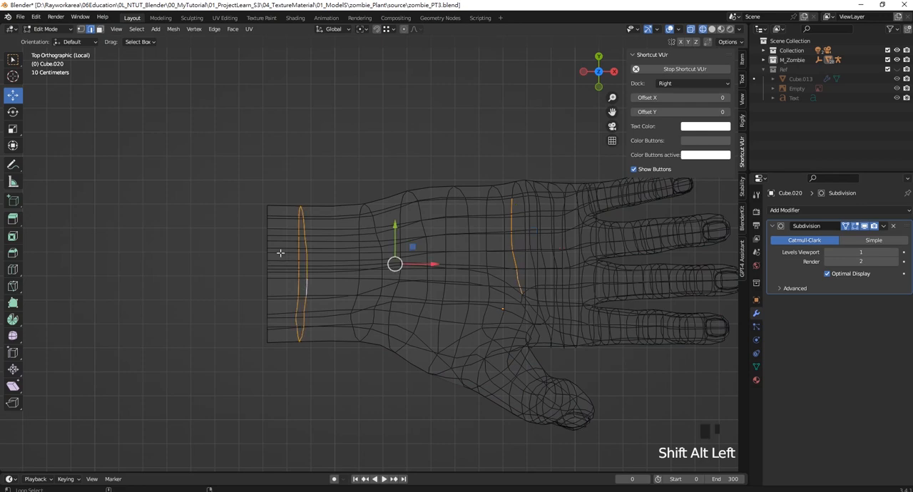
{"action": "left_click", "coordinate": [265, 245], "text": "alt+shift"}
{"action": "left_click", "coordinate": [380, 291], "text": "alt+shift"}
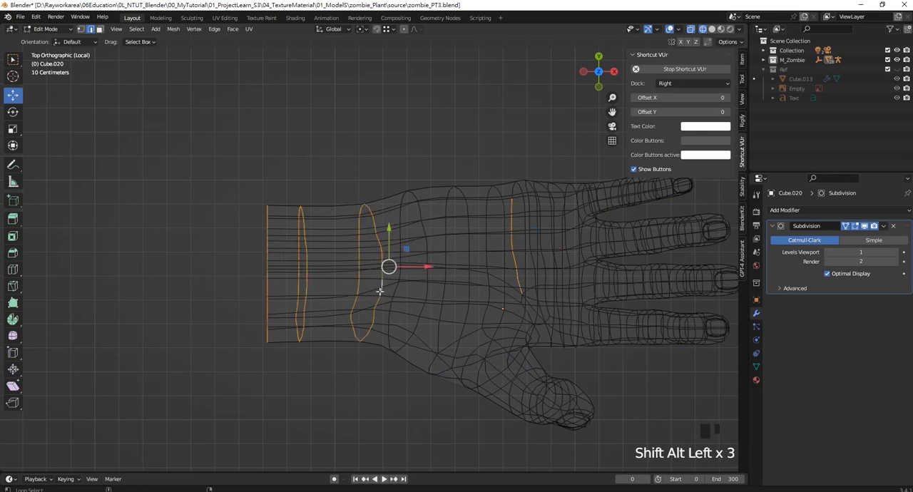
{"action": "left_click", "coordinate": [513, 236], "text": "ctrl"}
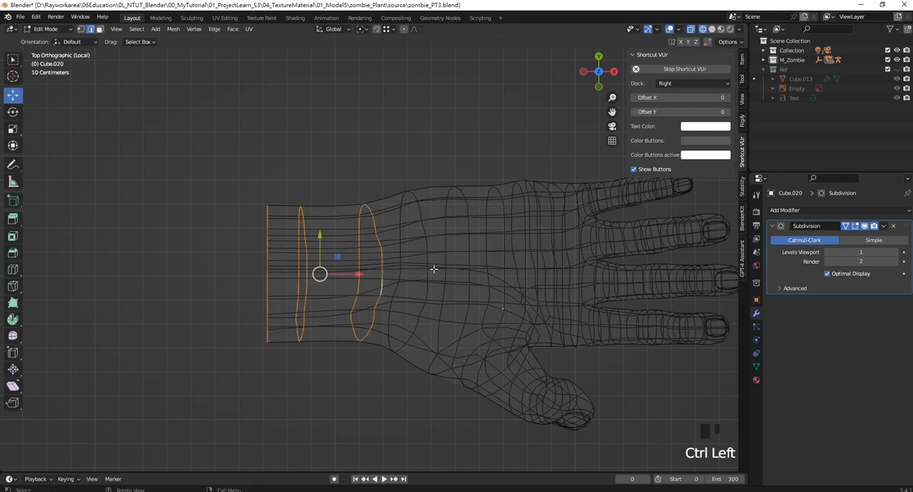
- Scale the three wrist loops down to about 0.91 and move them about 0.026 m along Y
{"action": "key", "text": "s"}
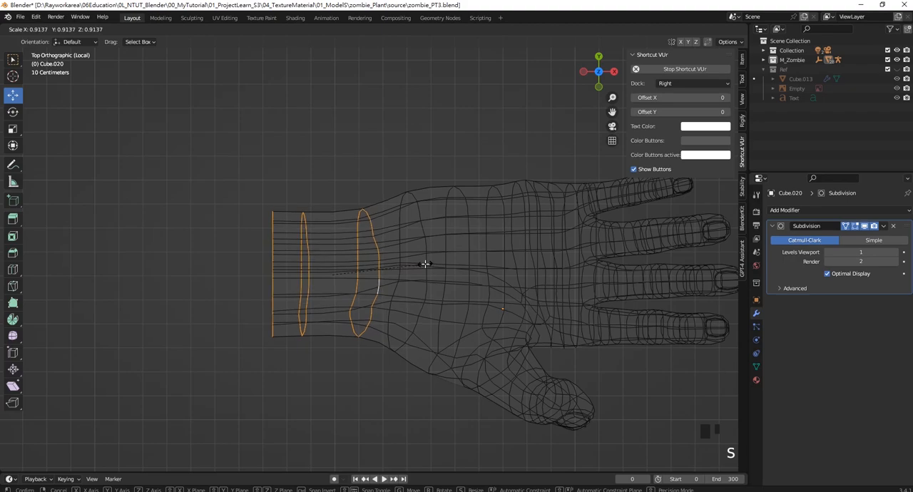
{"action": "left_click", "coordinate": [424, 263]}
{"action": "left_click_drag", "start_coordinate": [320, 247], "coordinate": [320, 243]}
{"action": "scroll", "coordinate": [321, 242], "scroll_direction": "down", "scroll_amount": 4}
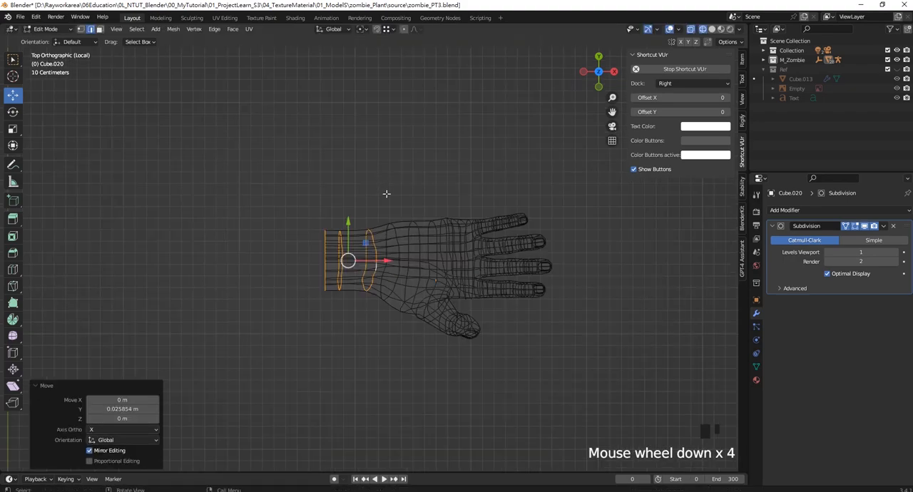
{"action": "middle_click_drag", "start_coordinate": [320, 243], "coordinate": [398, 171]}
- Return to the full scene in solid shading and nudge the hand along Y to centre the wrist in the sleeve
{"action": "key", "text": "Tab"}
{"action": "key", "text": "KP_Divide"}
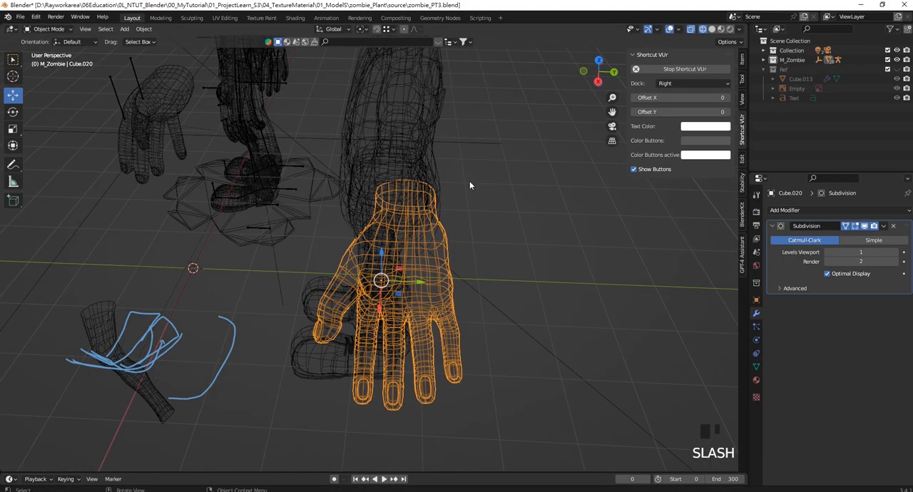
{"action": "key", "text": "z"}
{"action": "middle_click_drag", "start_coordinate": [480, 211], "coordinate": [485, 192]}
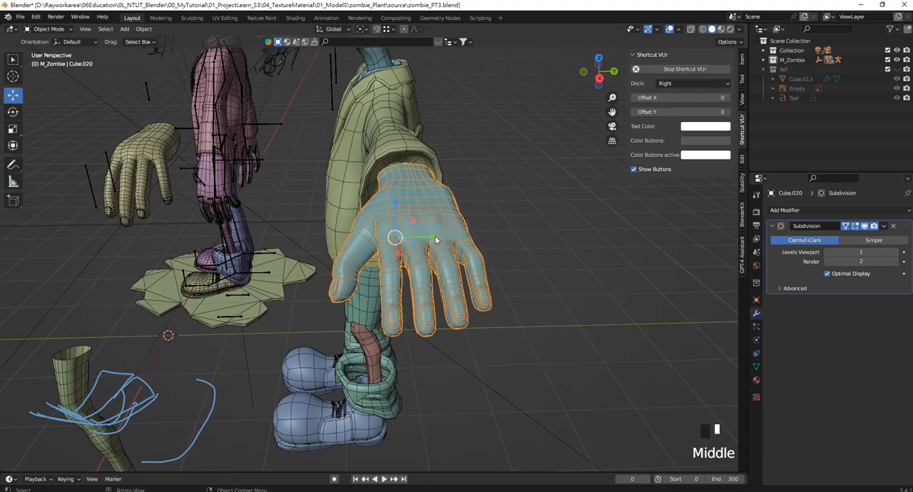
{"action": "left_click_drag", "start_coordinate": [435, 236], "coordinate": [429, 234]}
{"action": "middle_click_drag", "start_coordinate": [429, 234], "coordinate": [518, 217]}
{"action": "left_click_drag", "start_coordinate": [517, 218], "coordinate": [513, 217]}
{"action": "middle_click_drag", "start_coordinate": [497, 136], "coordinate": [466, 193]}
- Scale the hand uniformly to 1.094 in the front view to match the character's proportions
{"action": "key", "text": "KP_1"}
{"action": "scroll", "coordinate": [470, 207], "scroll_direction": "up", "scroll_amount": 2}
{"action": "left_click", "coordinate": [475, 213]}
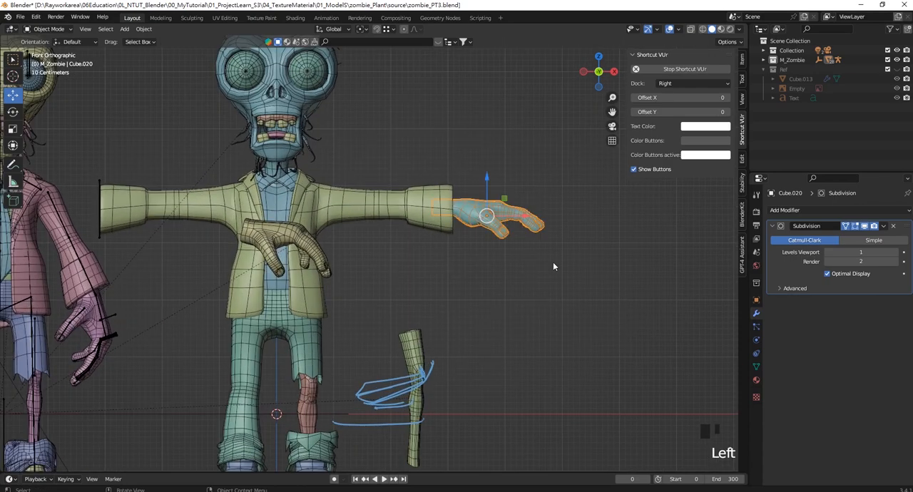
{"action": "key", "text": "s"}
{"action": "left_click", "coordinate": [515, 236]}
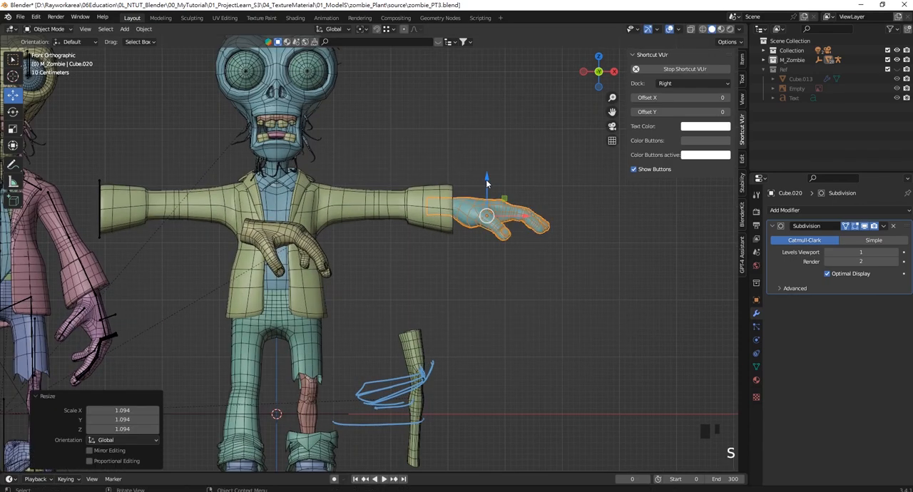
{"action": "left_click", "coordinate": [486, 207]}
{"action": "left_click", "coordinate": [486, 212]}
{"action": "scroll", "coordinate": [477, 214], "scroll_direction": "down", "scroll_amount": 3}
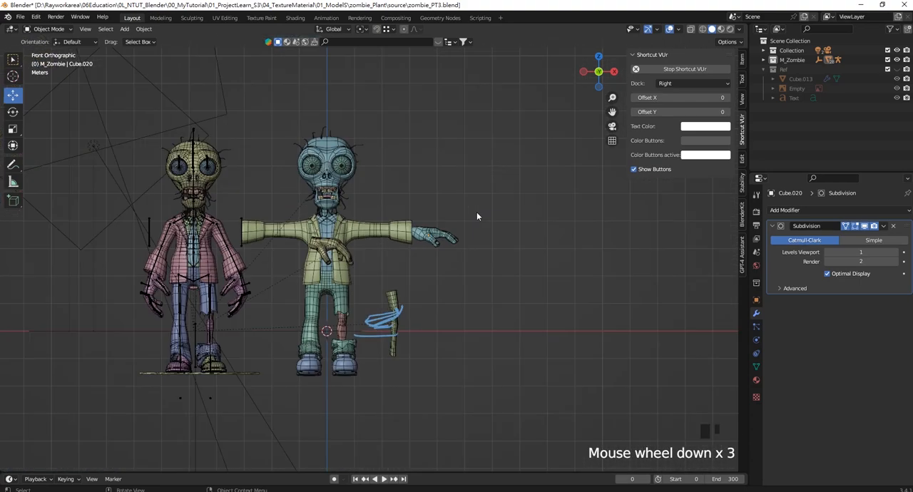
- Select the hand and apply its location so that its origin sits at the world centre
{"action": "scroll", "coordinate": [477, 215], "scroll_direction": "up", "scroll_amount": 1}
{"action": "middle_click_drag", "start_coordinate": [477, 214], "coordinate": [480, 233], "text": "shift"}
{"action": "left_click", "coordinate": [481, 229]}
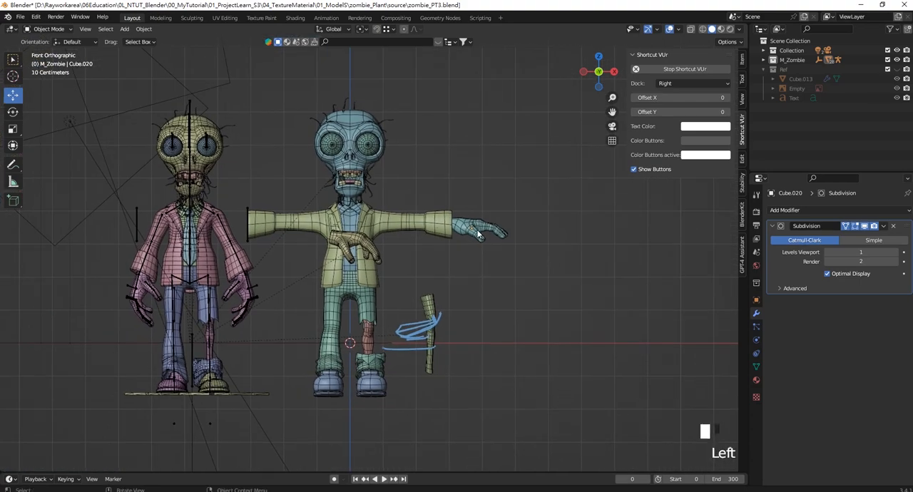
{"action": "key", "text": "ctrl+a"}
{"action": "left_click", "coordinate": [477, 227]}
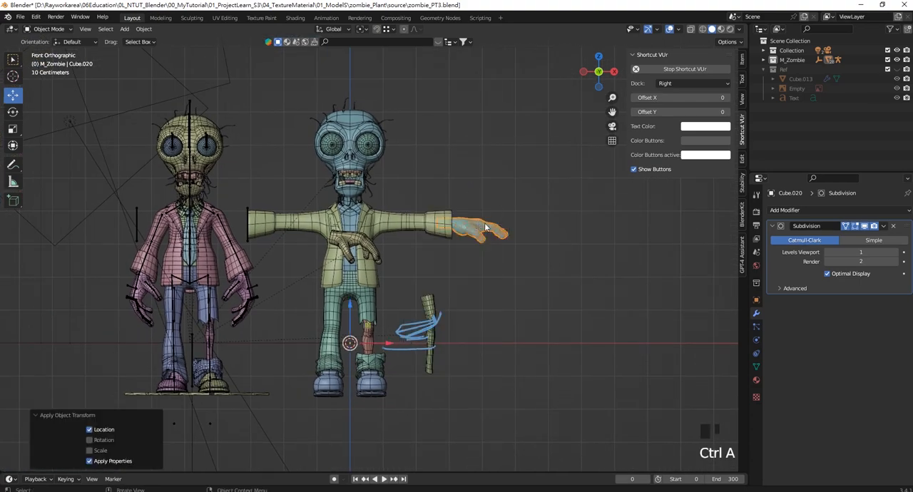
- Duplicate the hand in place and display the copy's transform values
{"action": "key", "text": "shift+d"}
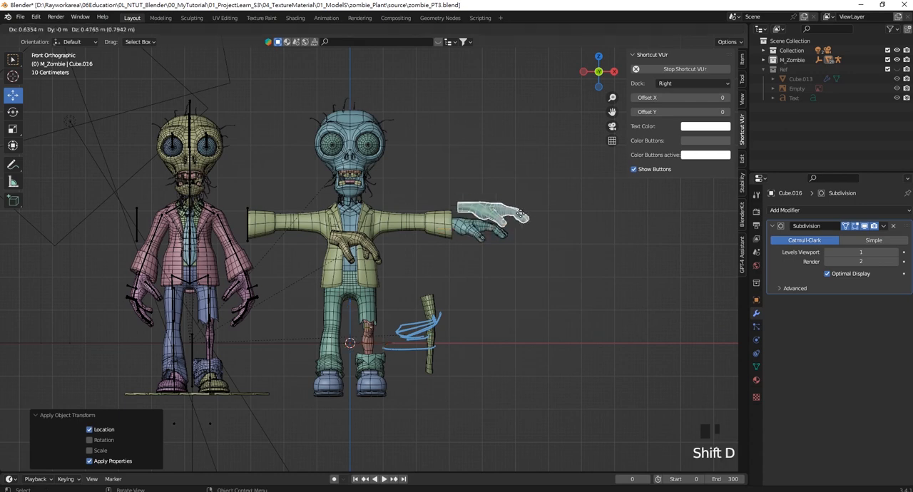
{"action": "right_click", "coordinate": [742, 84]}
{"action": "left_click", "coordinate": [742, 61]}
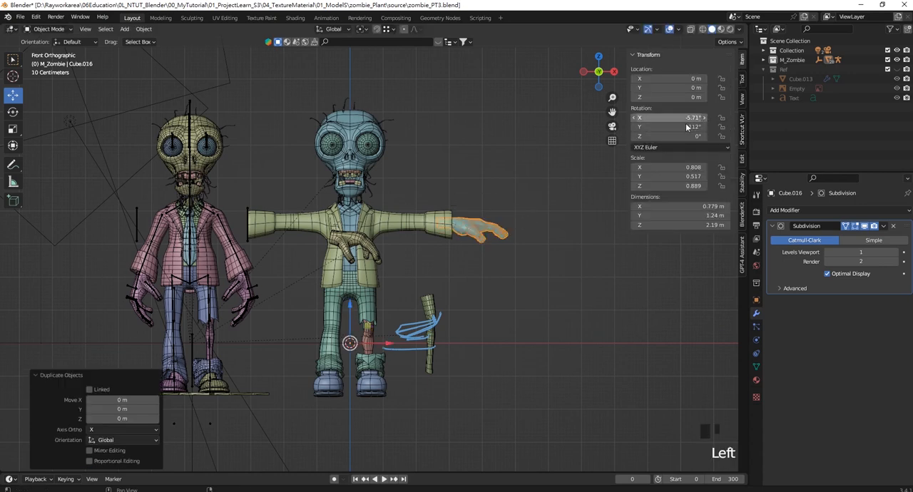
- Apply the rotation and then all transforms to the duplicated hand
{"action": "key", "text": "ctrl+a"}
{"action": "left_click", "coordinate": [492, 223]}
{"action": "left_click", "coordinate": [666, 168]}
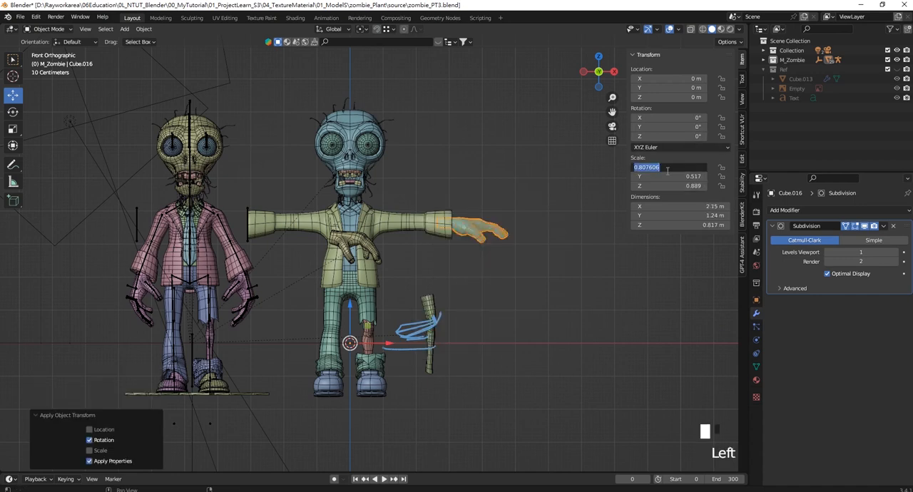
{"action": "left_click", "coordinate": [423, 250]}
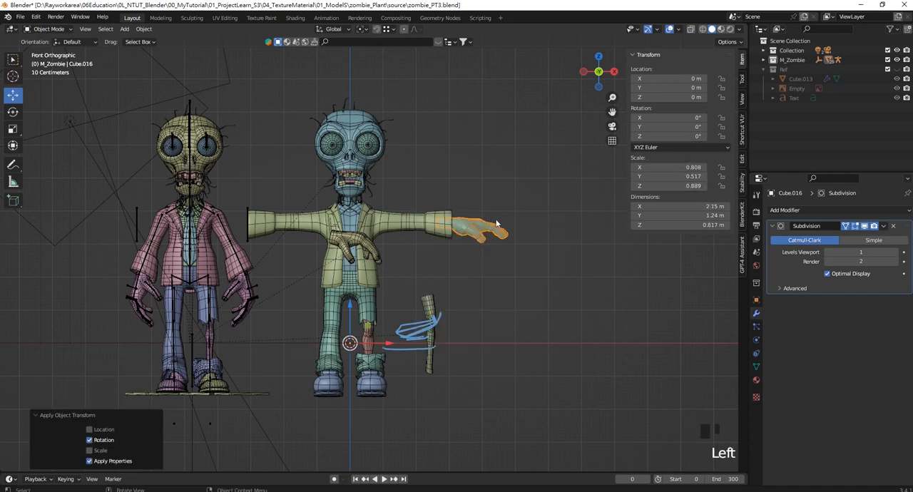
{"action": "key", "text": "ctrl+a"}
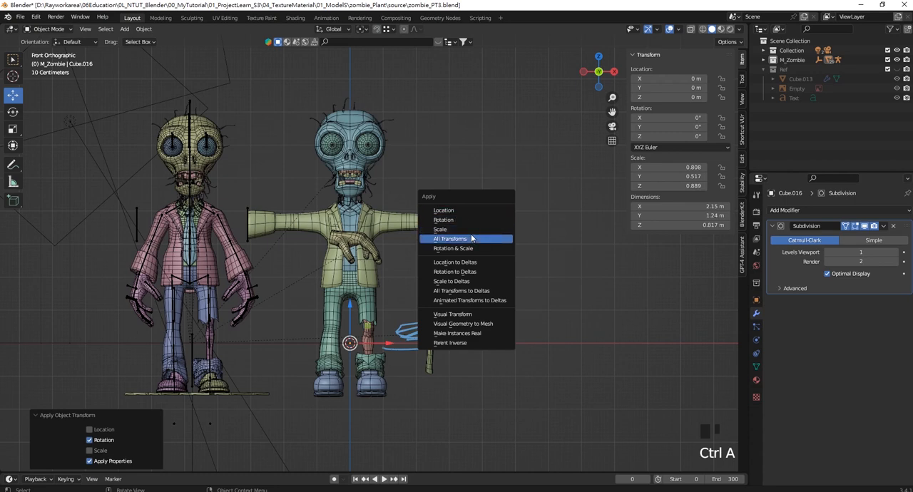
{"action": "left_click", "coordinate": [471, 238]}
- Mirror the duplicated hand to the opposite arm by setting its X scale to -1
{"action": "left_click", "coordinate": [635, 168]}
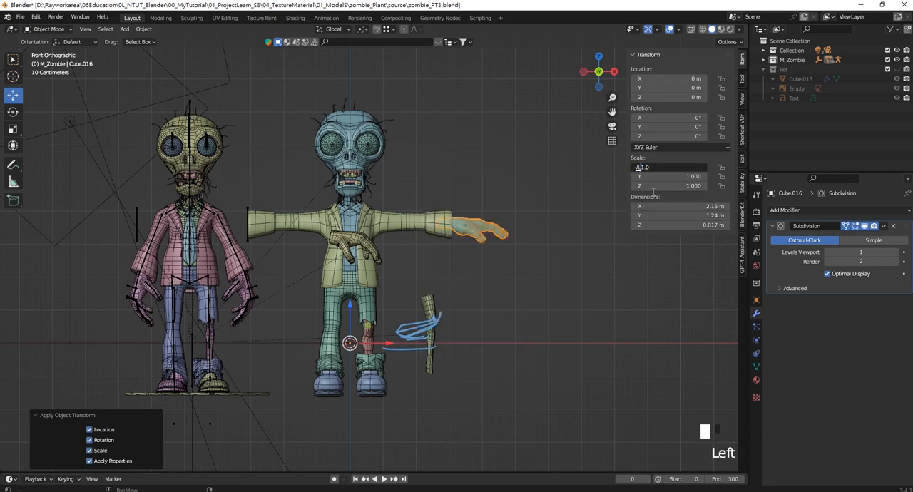
{"action": "type", "text": "-"}
{"action": "key", "text": "Return"}
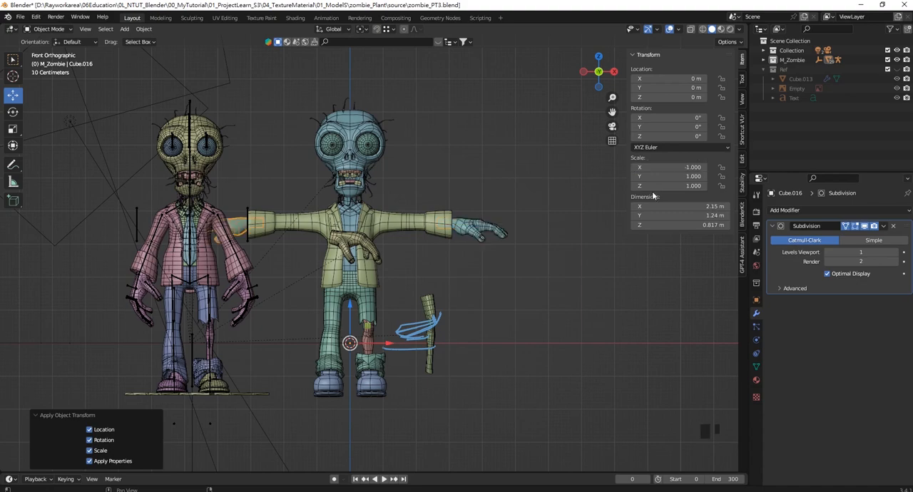
- Select all parts of the new zombie model, including both hands, with the original hand as the active object
{"action": "left_click", "coordinate": [479, 233], "text": "shift"}
{"action": "left_click_drag", "start_coordinate": [467, 420], "coordinate": [291, 71], "text": "shift"}
- Try to move the selected zombie parts about 1.07 m along X and undo the move
{"action": "left_click_drag", "start_coordinate": [346, 249], "coordinate": [381, 249]}
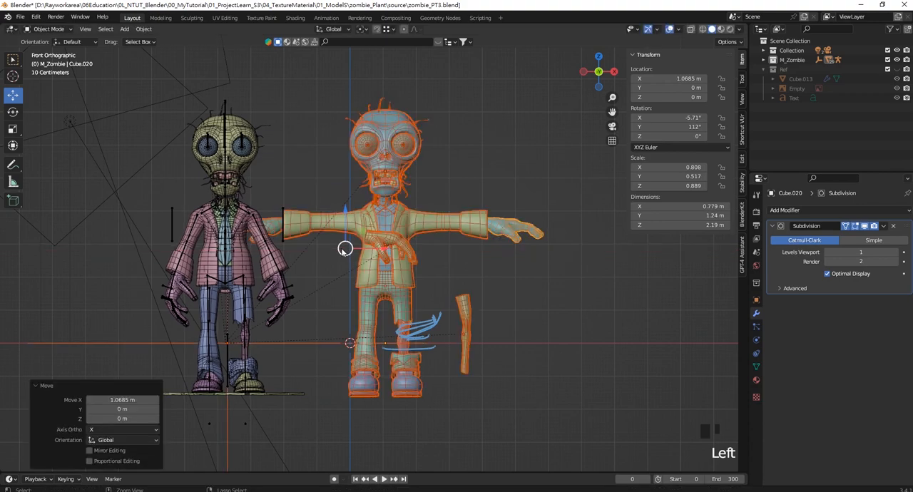
{"action": "key", "text": "ctrl+z"}
- Deselect the reference zombie's helper object lying along the X axis, keeping only the new zombie's parts selected
{"action": "left_click_drag", "start_coordinate": [298, 368], "coordinate": [274, 324], "text": "ctrl"}
{"action": "scroll", "coordinate": [396, 283], "scroll_direction": "down", "scroll_amount": 3}
{"action": "middle_click_drag", "start_coordinate": [311, 337], "coordinate": [361, 340], "text": "shift"}
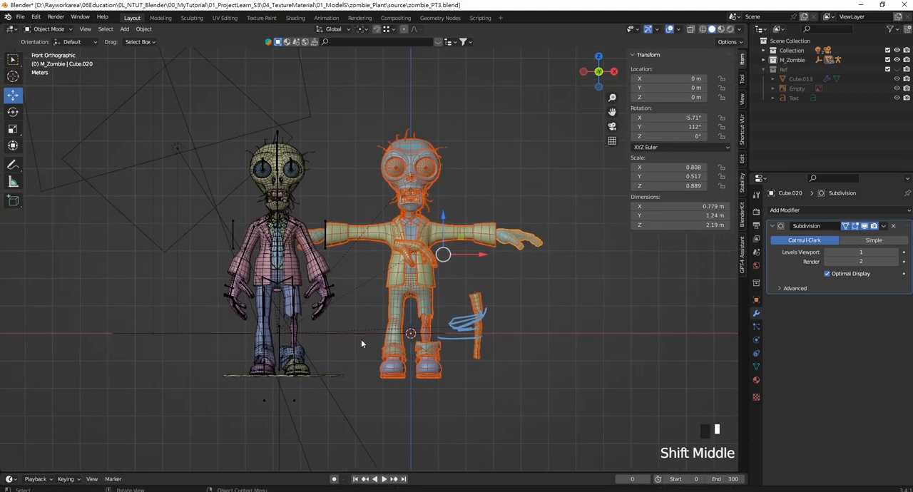
- Try to move the reference zombie away from the new zombie along negative X and undo the move
{"action": "left_click", "coordinate": [336, 328]}
{"action": "left_click_drag", "start_coordinate": [319, 346], "coordinate": [185, 345]}
{"action": "key", "text": "ctrl+z"}
- Select the hair strands on the new zombie's head, jaw and neck
{"action": "scroll", "coordinate": [370, 221], "scroll_direction": "up", "scroll_amount": 4}
{"action": "middle_click_drag", "start_coordinate": [455, 170], "coordinate": [374, 325], "text": "shift"}
{"action": "scroll", "coordinate": [385, 325], "scroll_direction": "up", "scroll_amount": 3}
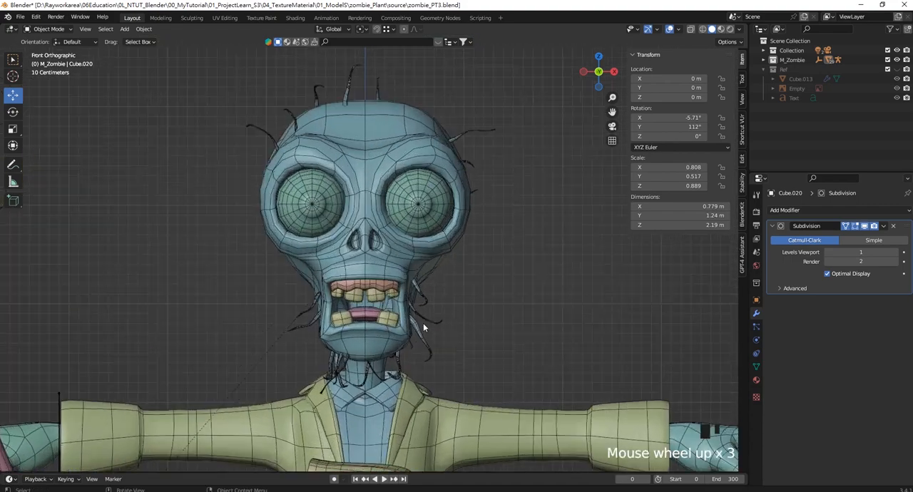
{"action": "left_click_drag", "start_coordinate": [452, 362], "coordinate": [420, 308]}
{"action": "scroll", "coordinate": [443, 291], "scroll_direction": "down", "scroll_amount": 4}
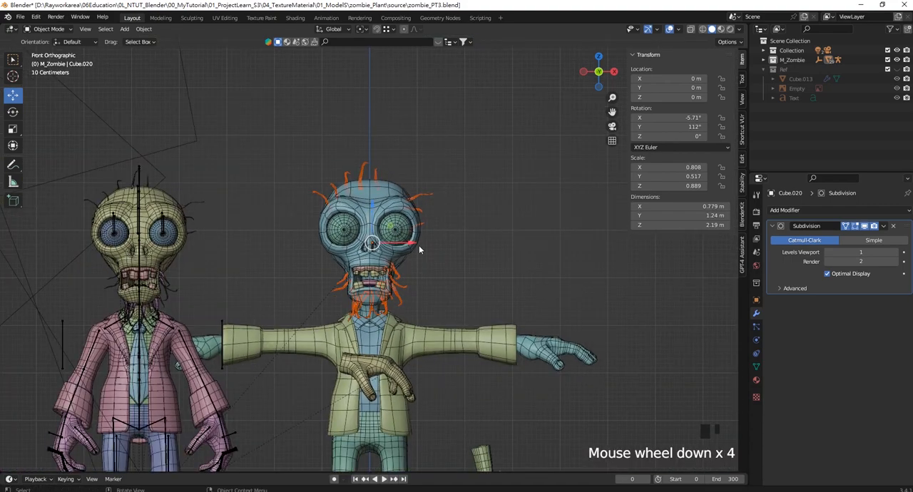
- Try the plain Clear Parent option on the selected hair strands and undo it
{"action": "key", "text": "alt+p"}
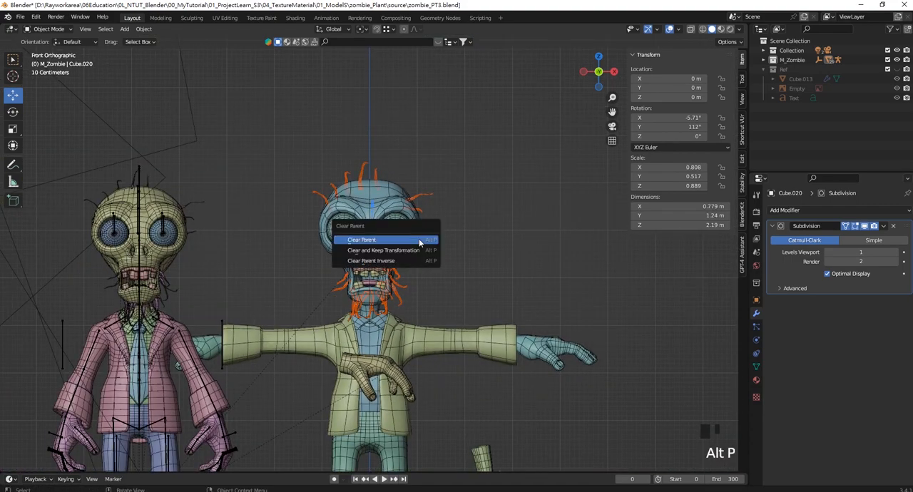
{"action": "left_click", "coordinate": [419, 242]}
{"action": "key", "text": "ctrl+z"}
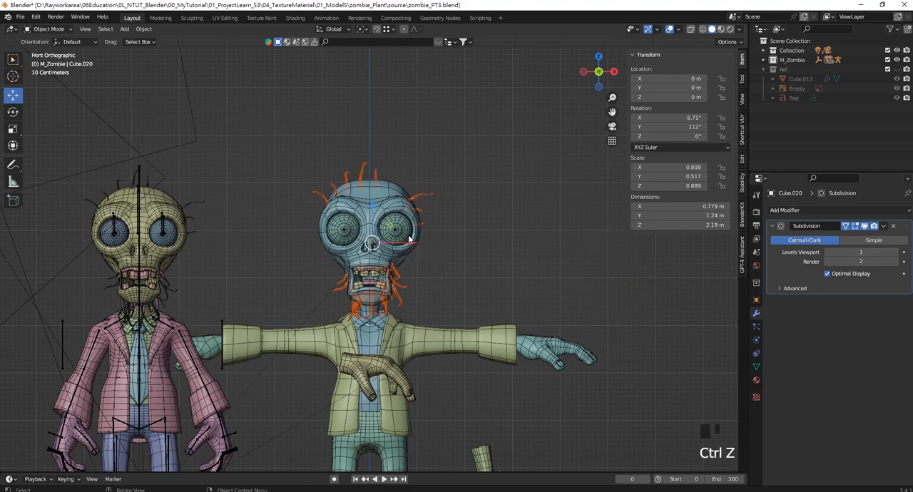
- Clear the parent of the selected hair strands while keeping their transformation
{"action": "key", "text": "alt+p"}
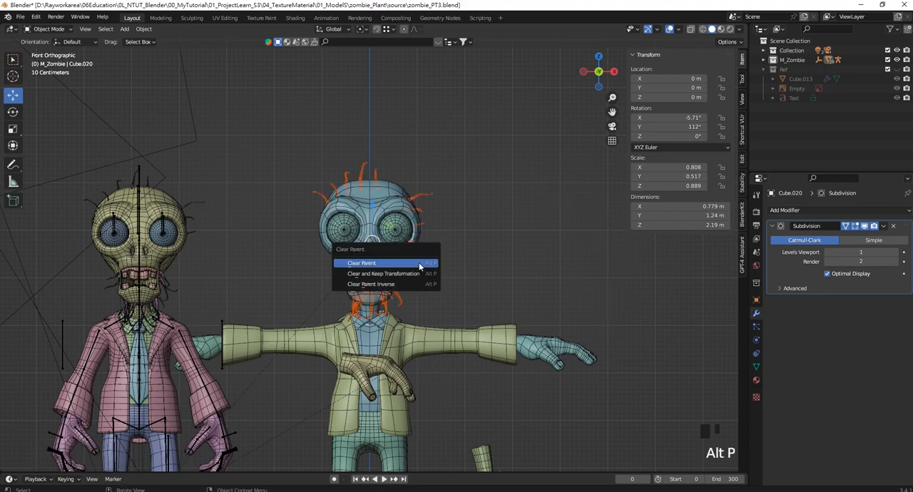
{"action": "left_click", "coordinate": [396, 274]}
{"action": "scroll", "coordinate": [375, 255], "scroll_direction": "down", "scroll_amount": 3}
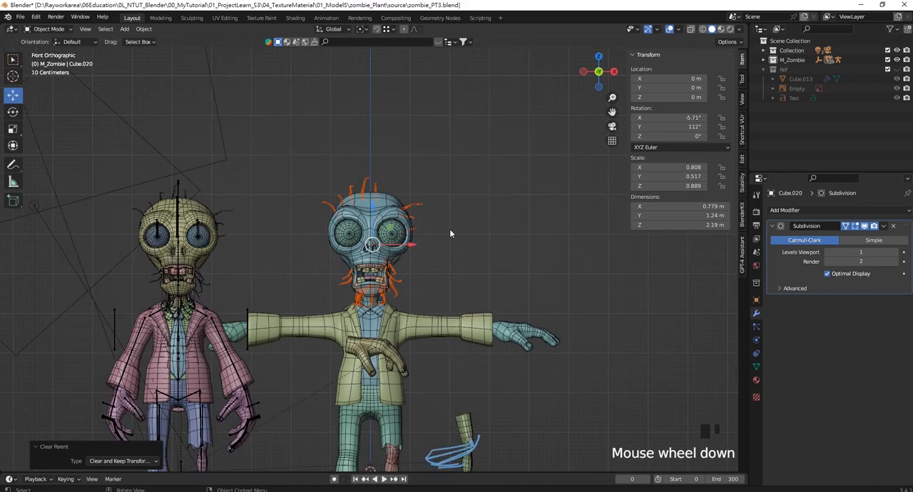
- Select the reference zombie's helper object lying along the X axis and move the reference zombie along negative X, clear of the new zombie's arm
{"action": "middle_click_drag", "start_coordinate": [450, 229], "coordinate": [484, 188], "text": "shift"}
{"action": "left_click", "coordinate": [336, 331]}
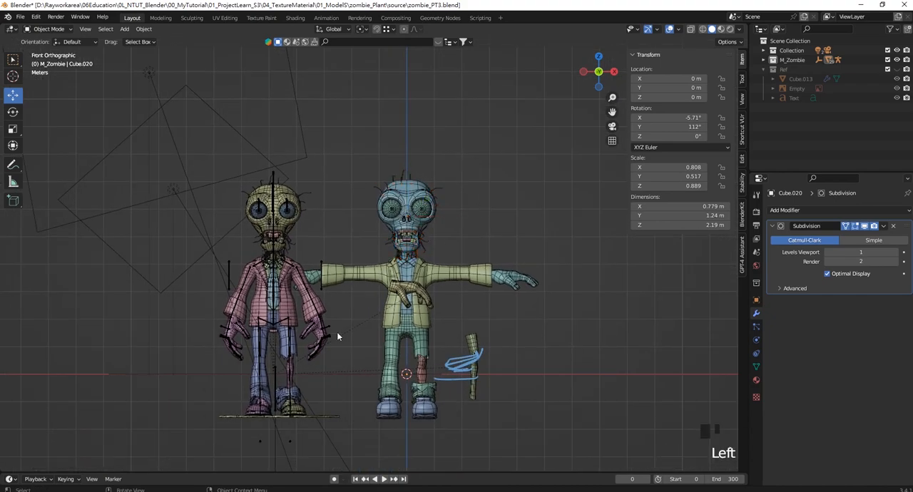
{"action": "left_click", "coordinate": [339, 372]}
{"action": "left_click_drag", "start_coordinate": [311, 372], "coordinate": [211, 359]}
- Delete the leftover reference hand below the new zombie's sleeve and the loose limb piece beside its leg
{"action": "left_click", "coordinate": [312, 293]}
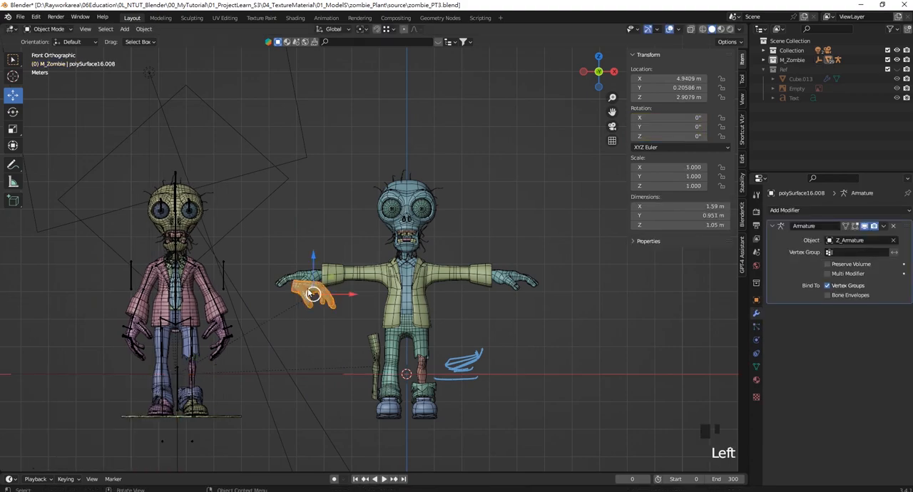
{"action": "key", "text": "Delete"}
{"action": "left_click", "coordinate": [374, 353]}
{"action": "key", "text": "Delete"}
- Erase the blue annotation strokes beside the new zombie's leg with the Annotate Eraser, and return to the selection tool
{"action": "middle_click_drag", "start_coordinate": [497, 306], "coordinate": [515, 289], "text": "shift"}
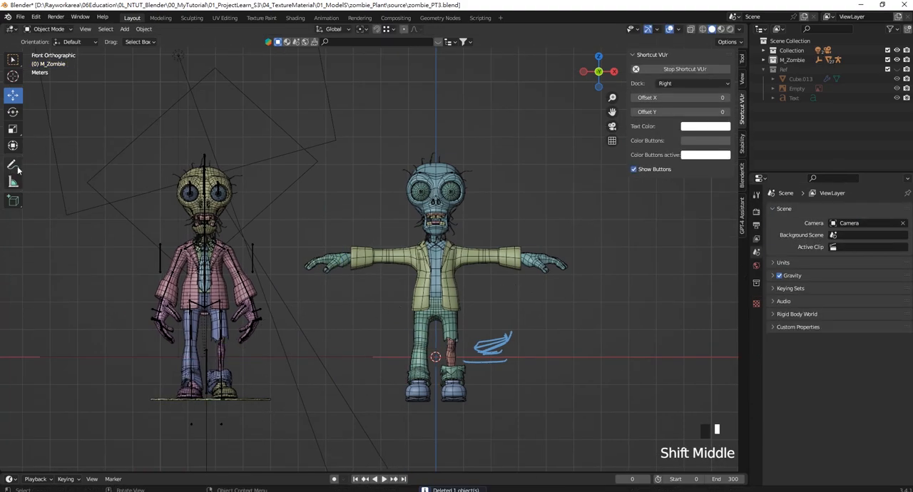
{"action": "mouse_move", "coordinate": [18, 169]}
{"action": "left_mouse_down"}
{"action": "mouse_move", "coordinate": [81, 214]}
{"action": "mouse_move", "coordinate": [95, 171]}
{"action": "left_mouse_up"}
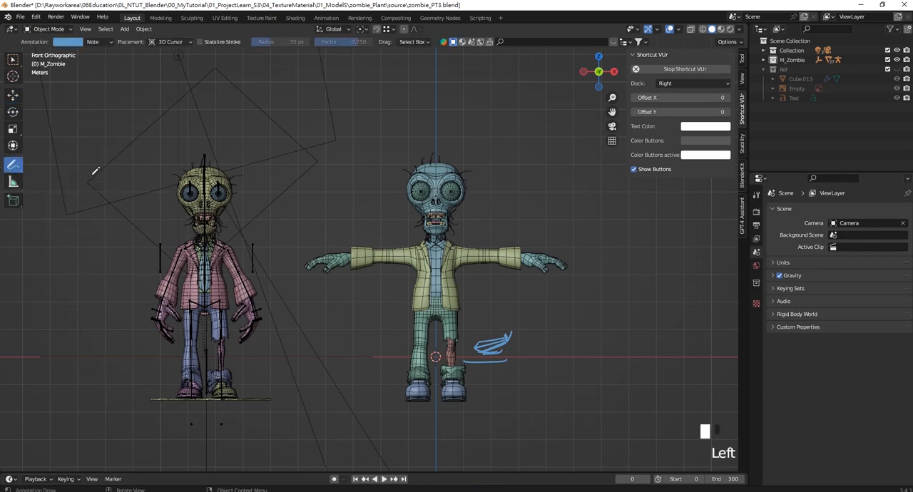
{"action": "left_click_drag", "start_coordinate": [6, 166], "coordinate": [64, 231]}
{"action": "left_click", "coordinate": [495, 376]}
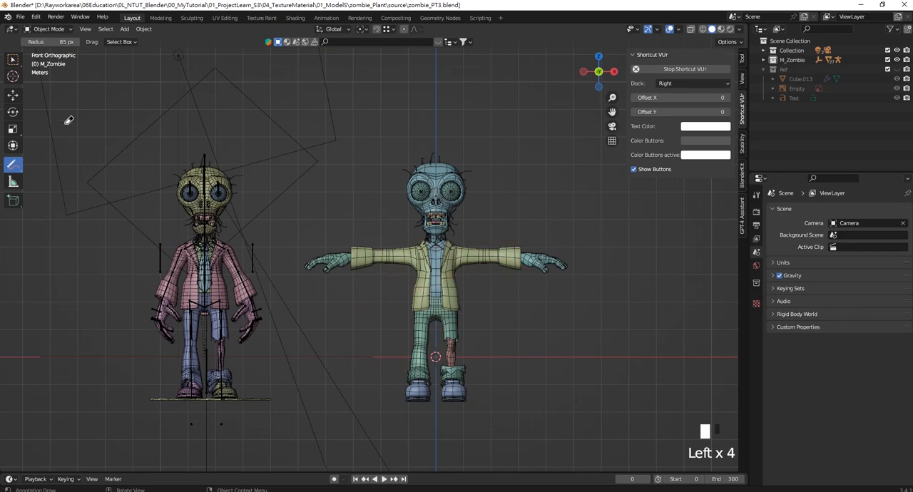
{"action": "left_click", "coordinate": [13, 60]}
{"action": "key", "text": "z"}
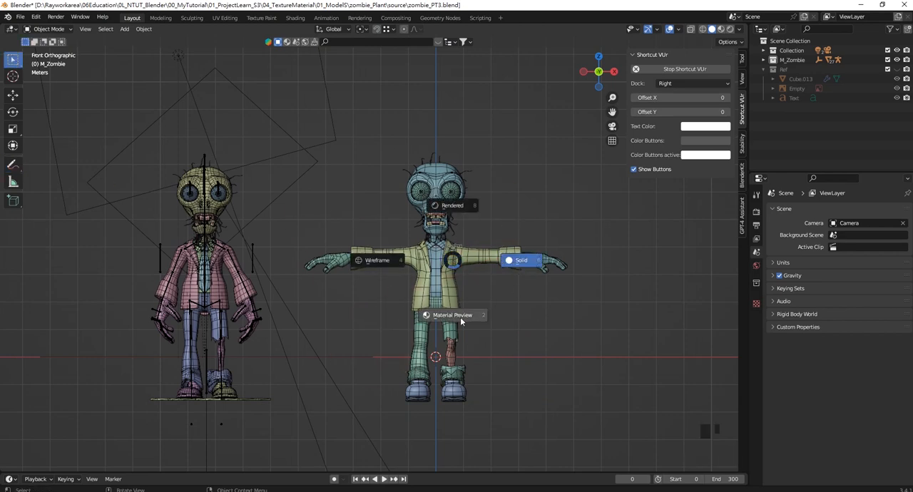
{"action": "left_click", "coordinate": [533, 224]}
{"action": "left_click", "coordinate": [679, 29]}
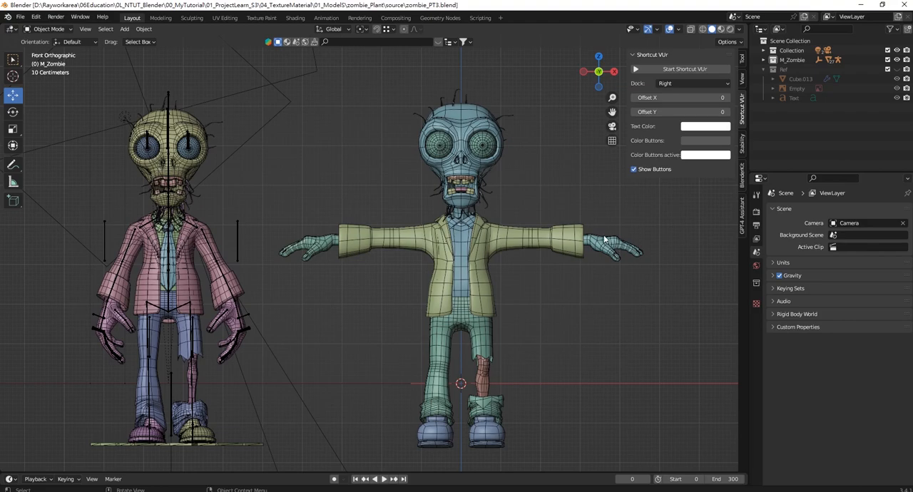
{"action": "middle_click_drag", "start_coordinate": [578, 248], "coordinate": [149, 191]}
{"action": "middle_click_drag", "start_coordinate": [415, 217], "coordinate": [154, 255]}
{"action": "scroll", "coordinate": [470, 201], "scroll_direction": "up", "scroll_amount": 2}
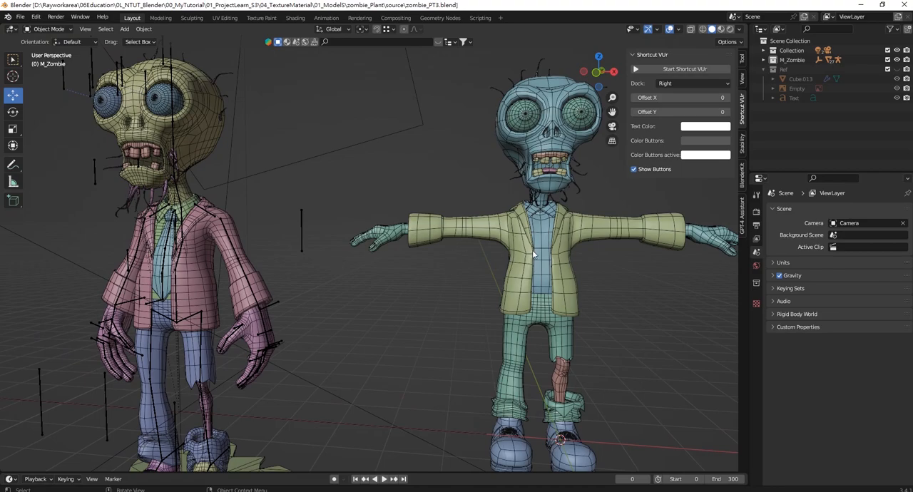
{"action": "middle_click_drag", "start_coordinate": [532, 249], "coordinate": [466, 236]}
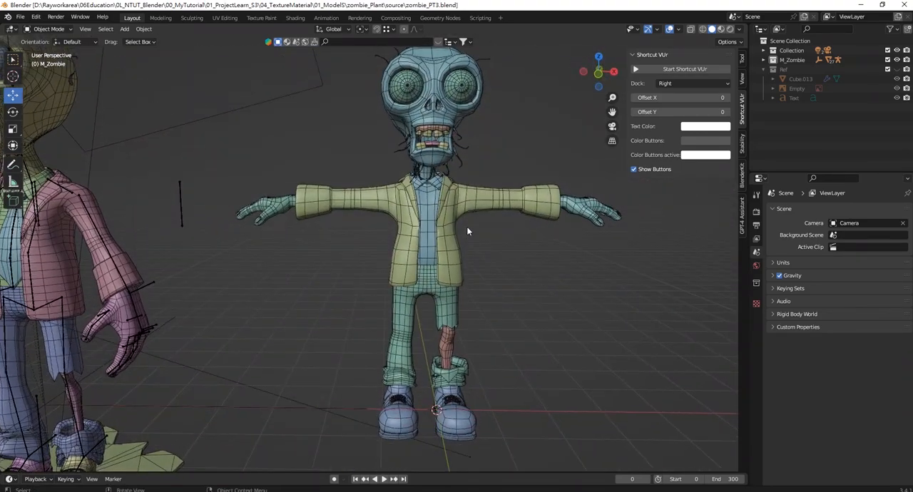
{"action": "scroll", "coordinate": [467, 231], "scroll_direction": "down", "scroll_amount": 2}
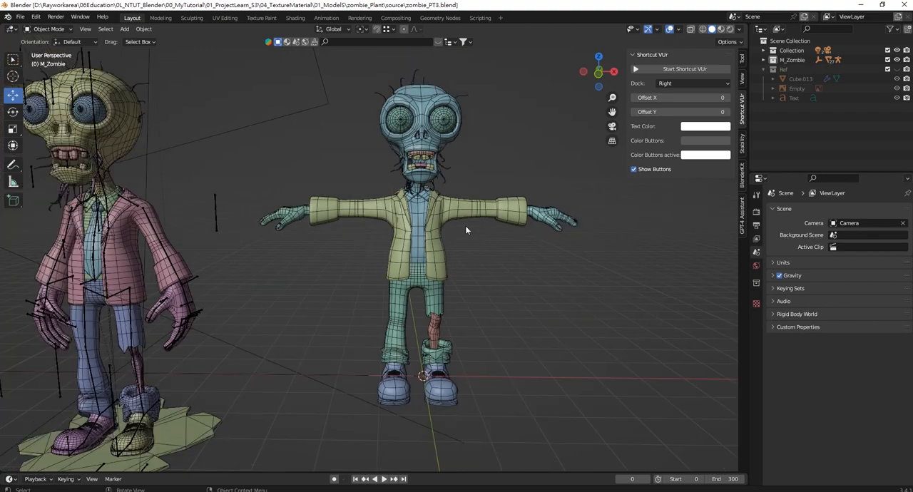